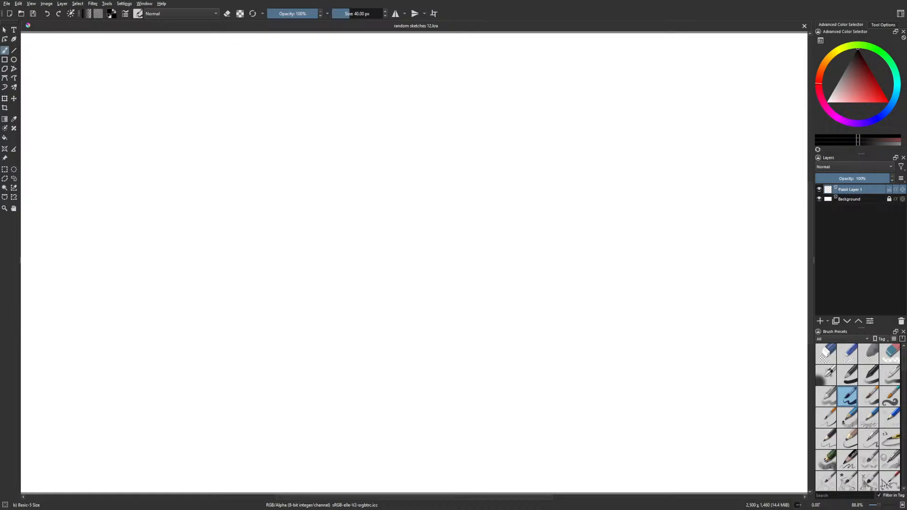
Sketch the triangular top face of a tilted conical hat near the canvas's upper-left corner with the liner brush
right_click(282, 196)
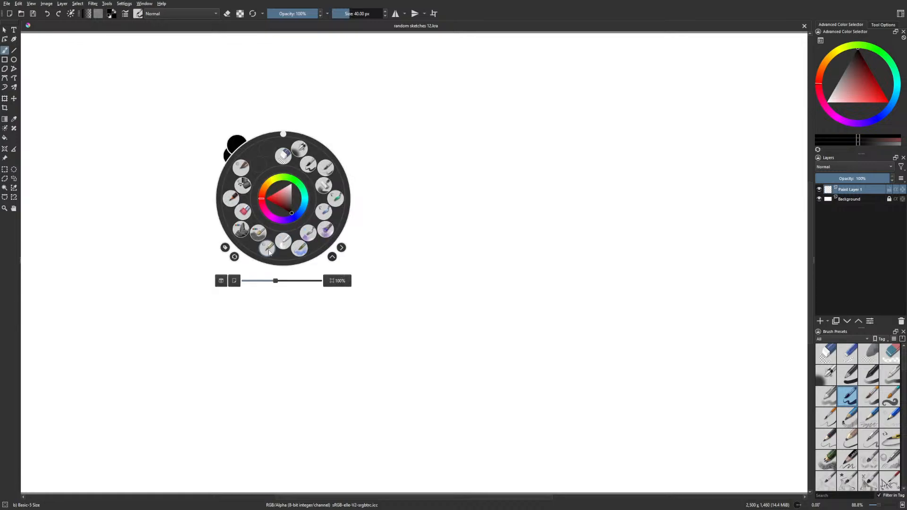
left_click(272, 254)
left_click_drag(122, 103, 168, 100)
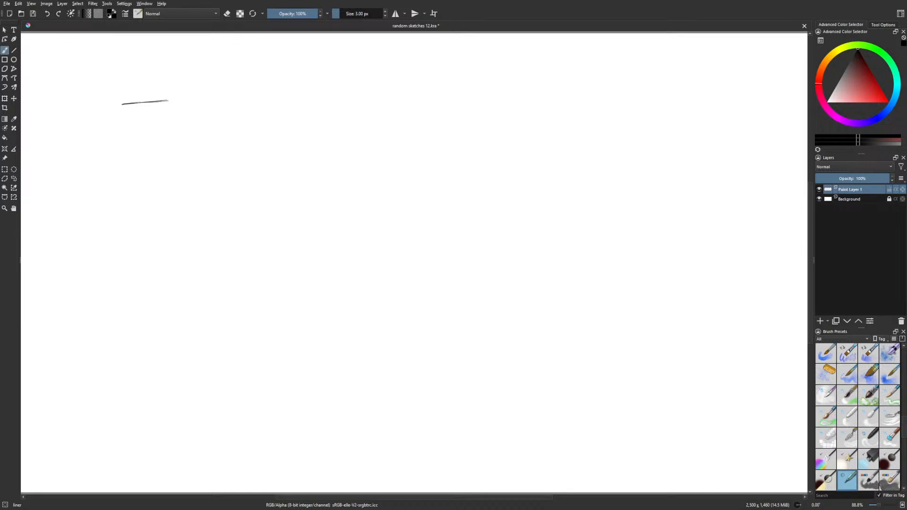
mouse_move(122, 104)
left_mouse_down()
mouse_move(101, 141)
mouse_move(157, 106)
mouse_move(100, 143)
mouse_move(171, 99)
mouse_move(95, 145)
left_mouse_up()
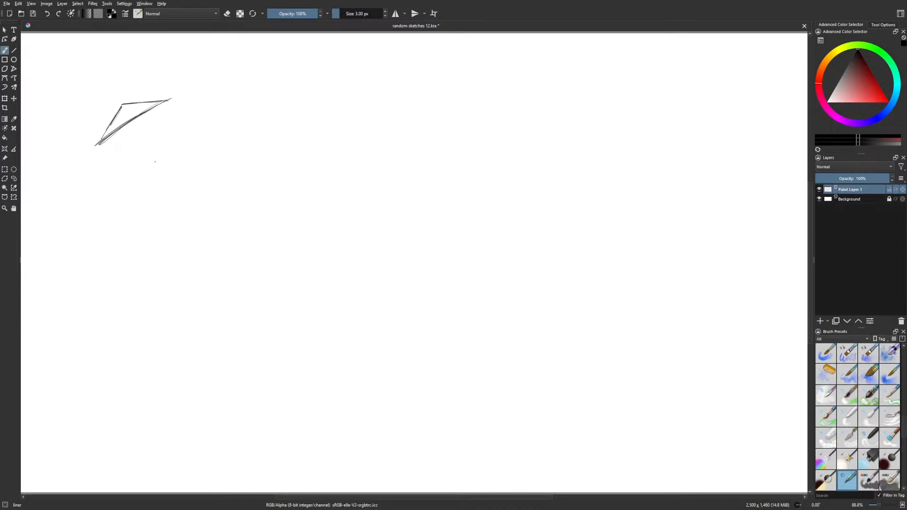
Lower the brush opacity to 54% and sketch the hat's underside edges and the first neck lines
left_click(294, 14)
left_click_drag(101, 142, 149, 135)
mouse_move(164, 106)
left_mouse_down()
mouse_move(132, 149)
mouse_move(157, 124)
mouse_move(153, 150)
mouse_move(129, 140)
mouse_move(129, 155)
mouse_move(155, 116)
left_mouse_up()
left_click_drag(152, 126, 161, 111)
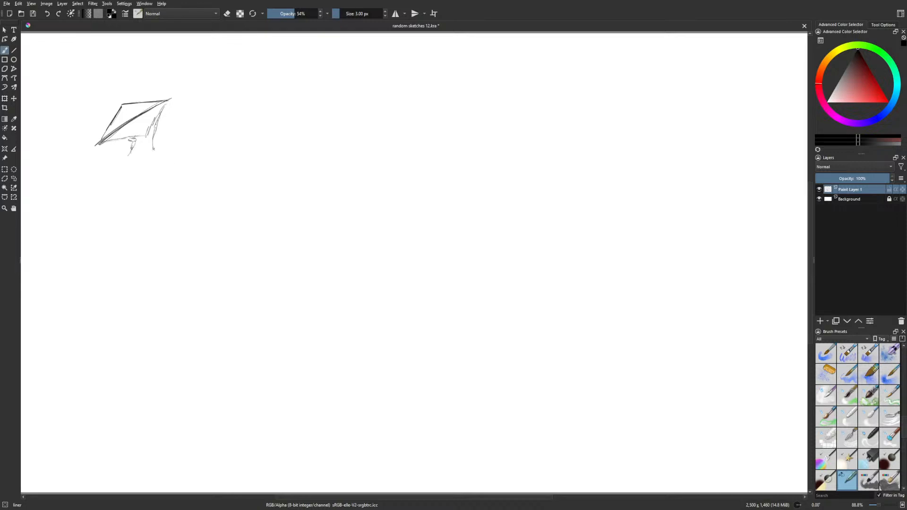
Hatch diagonal shading strokes across the underside of the hat
left_click_drag(118, 132, 146, 113)
mouse_move(110, 139)
left_mouse_down()
mouse_move(158, 106)
mouse_move(115, 136)
left_mouse_up()
left_click_drag(101, 146, 142, 122)
left_click_drag(120, 138, 154, 122)
mouse_move(131, 138)
left_mouse_down()
mouse_move(154, 123)
mouse_move(158, 108)
left_mouse_up()
left_click_drag(136, 123, 166, 103)
left_click_drag(145, 123, 155, 115)
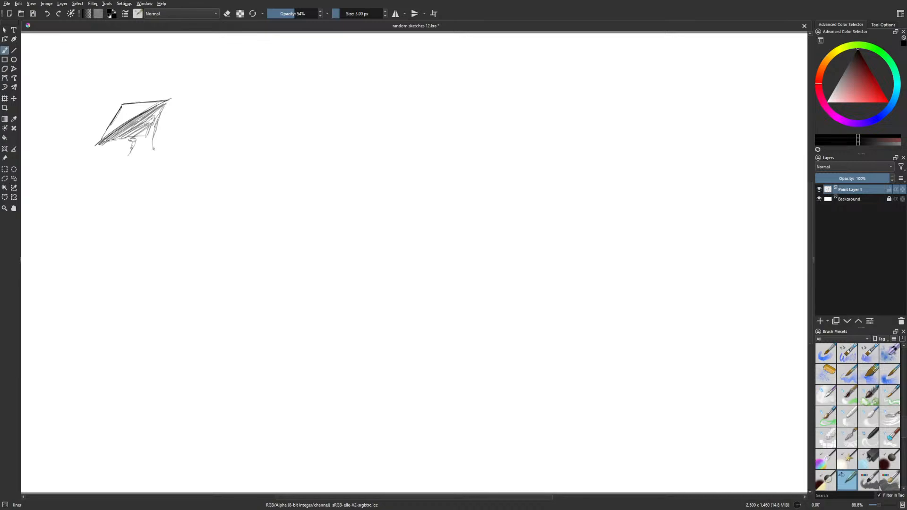
Fill the hat's underside solid black with the Dry Roller brush at about 20 px
right_click(176, 147)
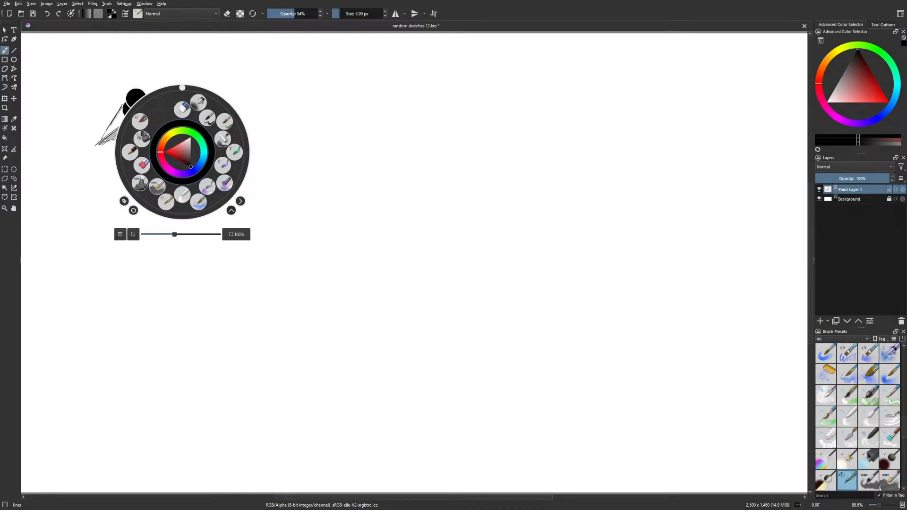
left_click(142, 165)
right_click(158, 177)
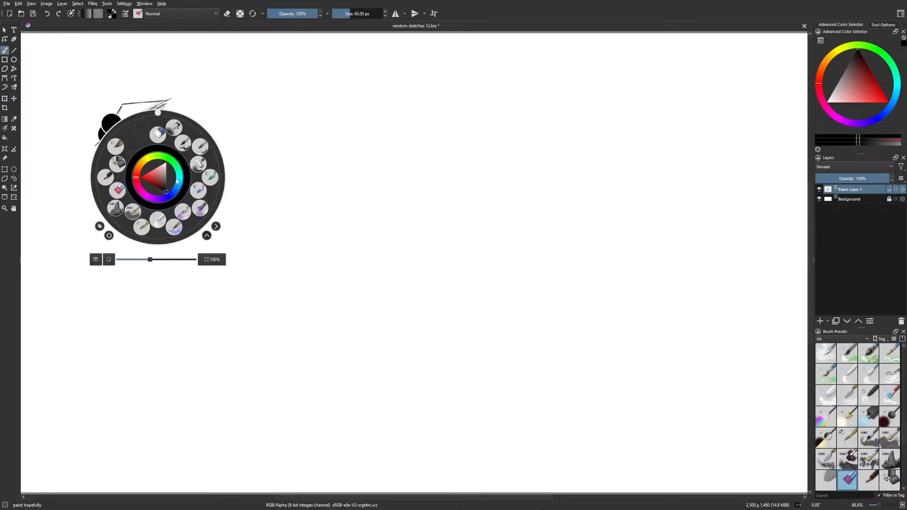
left_click(199, 163)
mouse_move(105, 140)
left_mouse_down()
mouse_move(162, 103)
mouse_move(129, 137)
mouse_move(156, 127)
mouse_move(164, 104)
mouse_move(141, 130)
mouse_move(101, 140)
left_mouse_up()
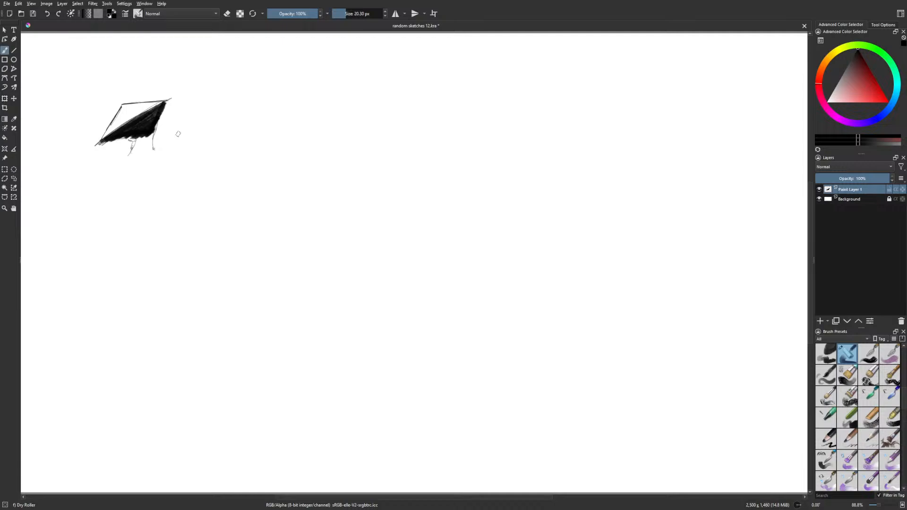
Sketch the figure's neck, collarbones, shoulders and upper chest beneath the hat with the liner brush
right_click(179, 191)
left_click(163, 242)
mouse_move(136, 140)
left_mouse_down()
mouse_move(160, 156)
mouse_move(132, 152)
left_mouse_up()
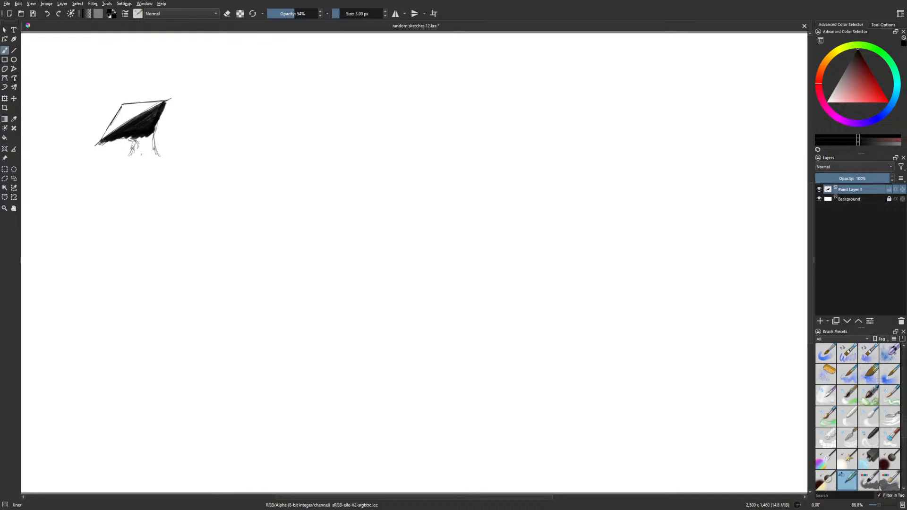
mouse_move(155, 151)
left_mouse_down()
mouse_move(176, 161)
mouse_move(115, 159)
mouse_move(127, 170)
mouse_move(182, 167)
mouse_move(129, 171)
left_mouse_up()
left_click_drag(152, 134, 133, 165)
mouse_move(130, 158)
left_mouse_down()
mouse_move(113, 180)
mouse_move(143, 190)
mouse_move(172, 173)
mouse_move(171, 163)
mouse_move(192, 184)
left_mouse_up()
mouse_move(120, 157)
left_mouse_down()
mouse_move(109, 156)
mouse_move(96, 171)
mouse_move(112, 164)
left_mouse_up()
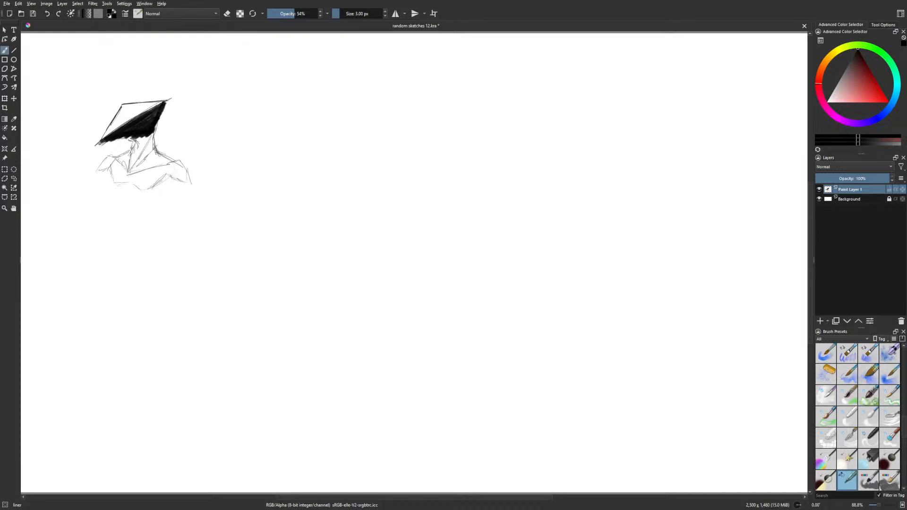
mouse_move(124, 181)
left_mouse_down()
mouse_move(114, 187)
mouse_move(130, 189)
mouse_move(144, 170)
left_mouse_up()
Doodle a small snail with a spiral shell wearing a top hat above the figure
left_click_drag(205, 76, 184, 75)
mouse_move(196, 71)
left_mouse_down()
mouse_move(205, 70)
mouse_move(191, 71)
left_mouse_up()
left_click_drag(206, 61, 194, 59)
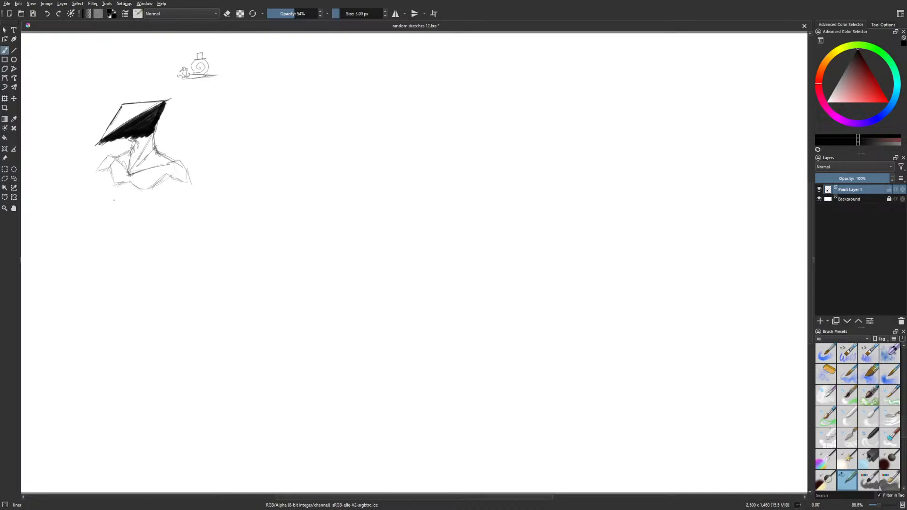
Sketch the lower chest contour and both upper arms, one hanging down and one reaching outward
mouse_move(116, 200)
left_mouse_down()
mouse_move(125, 191)
mouse_move(160, 200)
mouse_move(169, 186)
left_mouse_up()
mouse_move(171, 180)
left_mouse_down()
mouse_move(181, 207)
mouse_move(187, 184)
left_mouse_up()
left_click_drag(188, 180, 192, 216)
left_click_drag(180, 161, 185, 214)
mouse_move(98, 165)
left_mouse_down()
mouse_move(78, 186)
mouse_move(114, 170)
mouse_move(79, 181)
mouse_move(85, 175)
left_mouse_up()
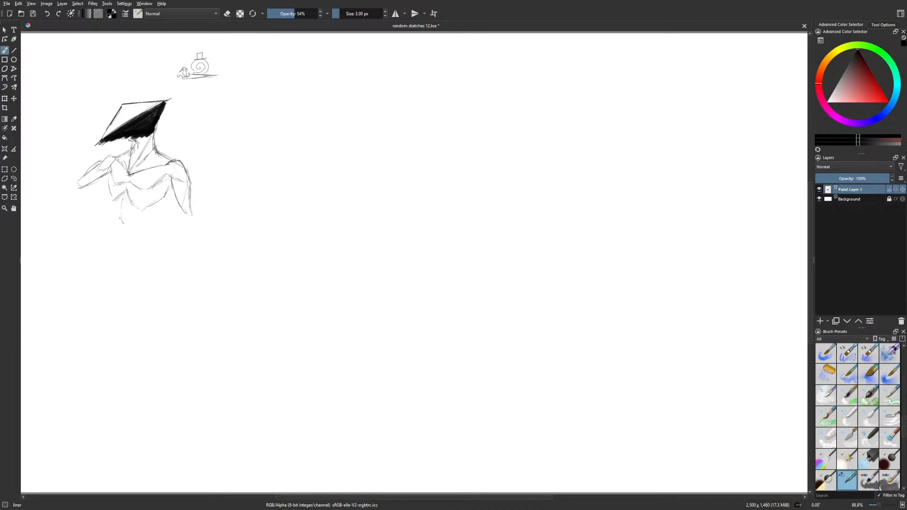
Sketch the waist contour and both forearms, one hanging down and one raised toward the hat
left_click_drag(150, 214, 163, 200)
mouse_move(189, 204)
left_mouse_down()
mouse_move(196, 214)
mouse_move(170, 250)
left_mouse_up()
left_click_drag(183, 244, 174, 254)
left_click_drag(99, 180, 77, 191)
left_click_drag(71, 178, 83, 146)
mouse_move(83, 184)
left_mouse_down()
mouse_move(90, 148)
mouse_move(80, 146)
mouse_move(73, 170)
left_mouse_up()
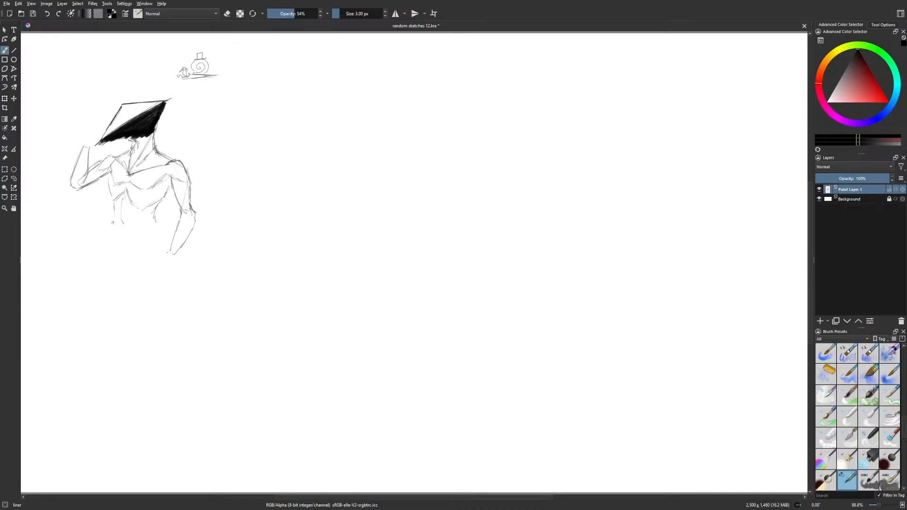
Sketch the lowered and raised hands, then outline the abdomen and hips
left_click_drag(169, 255, 158, 261)
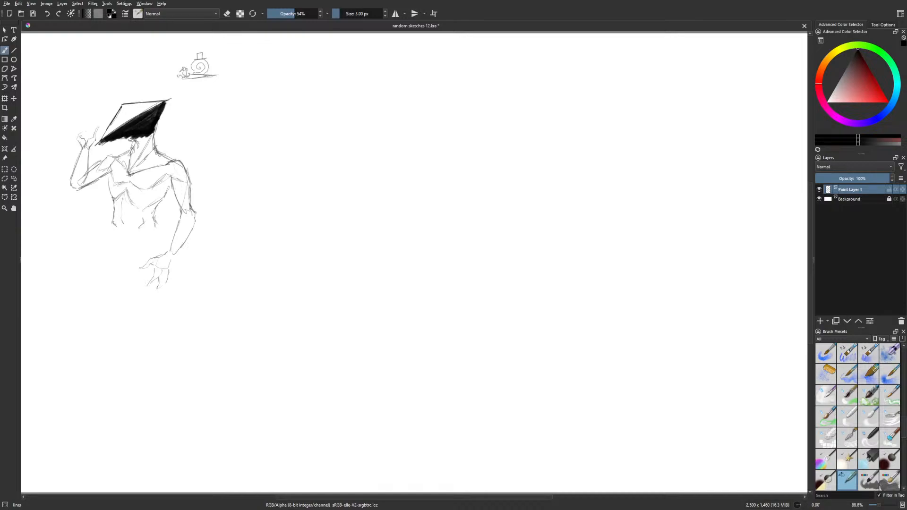
left_click_drag(75, 119, 74, 131)
left_click_drag(118, 231, 164, 240)
Erase the stray lines on the chest with the circular eraser and redraw the pectoral contour with the liner brush
right_click(156, 203)
left_click(132, 182)
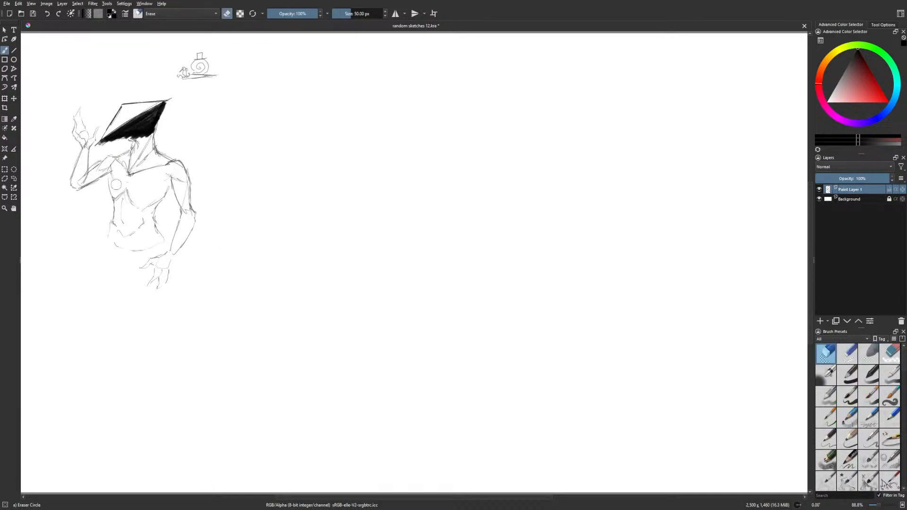
left_click_drag(116, 184, 114, 175)
right_click(174, 212)
left_click(156, 261)
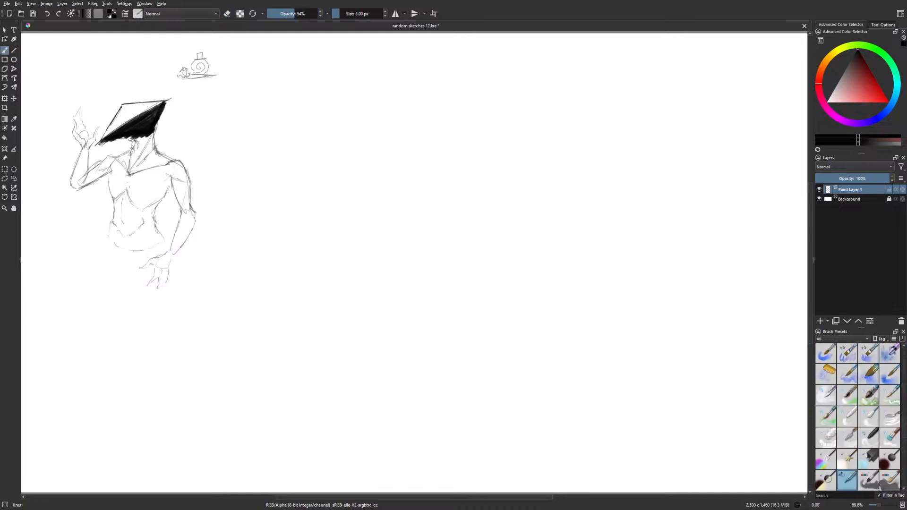
left_click_drag(166, 182, 155, 189)
Sketch the pelvis lines, both thighs, and one knee with its lower leg
mouse_move(164, 231)
left_mouse_down()
mouse_move(107, 242)
mouse_move(109, 263)
mouse_move(128, 262)
left_mouse_up()
left_click_drag(143, 241, 125, 319)
left_click_drag(145, 307, 141, 323)
left_click_drag(153, 289, 137, 336)
left_click_drag(105, 247, 113, 314)
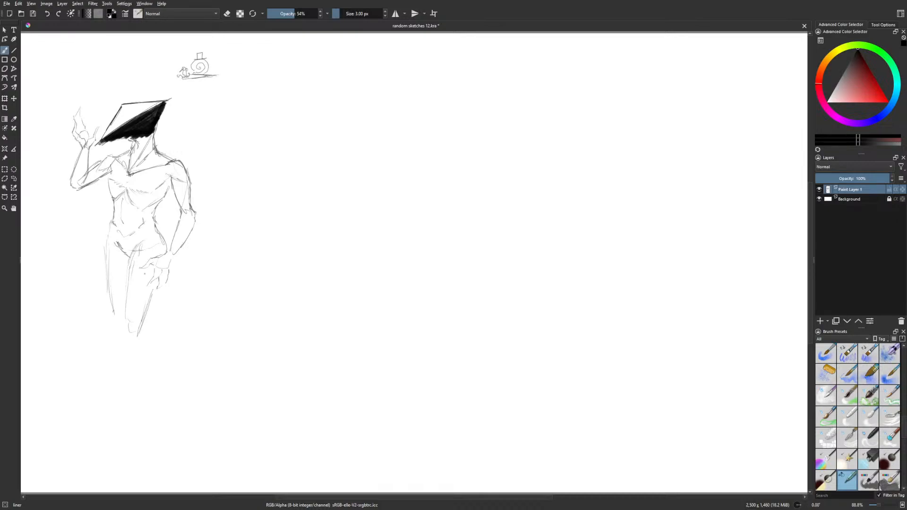
left_click_drag(147, 238, 106, 265)
mouse_move(145, 326)
left_mouse_down()
mouse_move(133, 335)
mouse_move(135, 321)
mouse_move(137, 384)
left_mouse_up()
left_click_drag(130, 336, 131, 380)
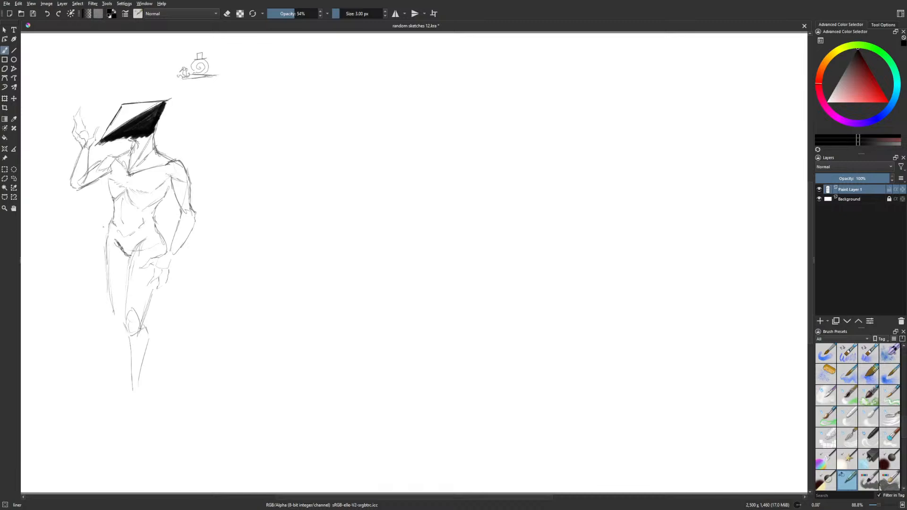
Draw a katana with a wrapped handle and guard at the hip, add a waist belt, and clean up its lines
left_click_drag(101, 217, 95, 238)
mouse_move(70, 209)
left_mouse_down()
mouse_move(94, 227)
mouse_move(89, 216)
left_mouse_up()
mouse_move(91, 238)
left_mouse_down()
mouse_move(101, 221)
mouse_move(98, 234)
mouse_move(154, 220)
left_mouse_up()
right_click(160, 214)
left_click(161, 180)
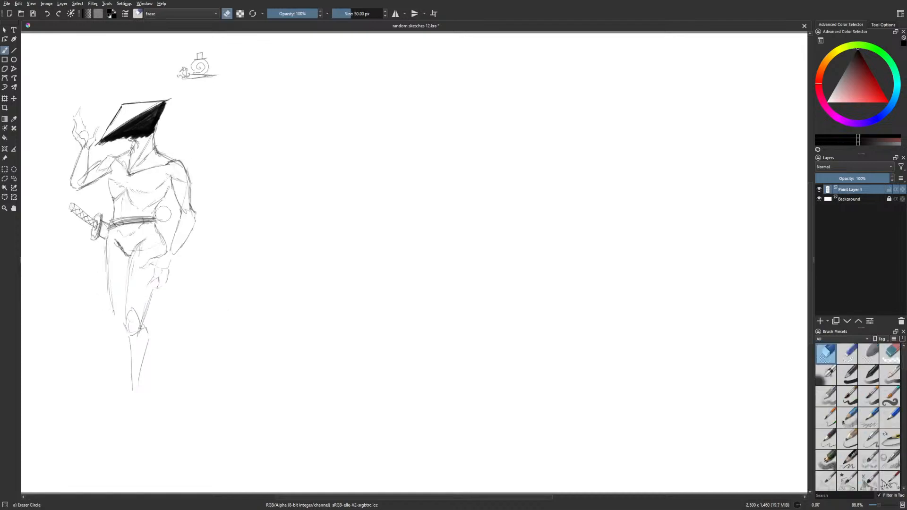
right_click(192, 242)
left_click(174, 290)
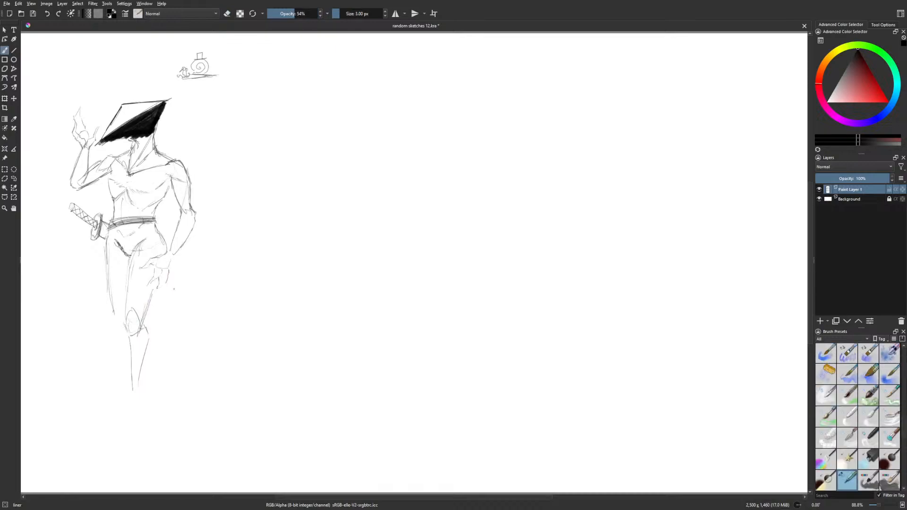
left_click_drag(114, 221, 103, 239)
Darken the belt and scabbard opening with the Pencil boi Copy brush, erasing a light patch along the belt
right_click(196, 293)
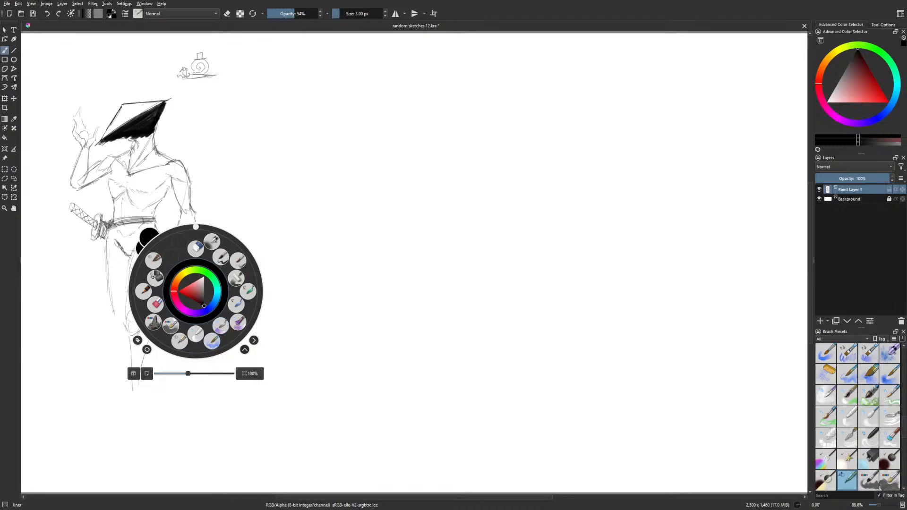
left_click(144, 292)
mouse_move(104, 225)
left_mouse_down()
mouse_move(102, 239)
mouse_move(155, 217)
mouse_move(125, 220)
left_mouse_up()
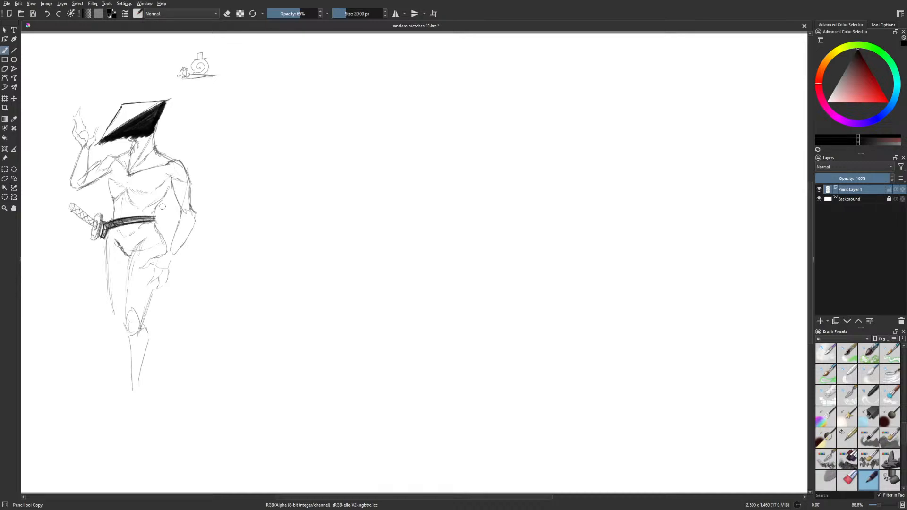
key("e")
mouse_move(136, 219)
left_mouse_down()
mouse_move(117, 224)
mouse_move(144, 218)
mouse_move(132, 221)
left_mouse_up()
key("e")
left_click_drag(109, 222, 107, 229)
Draw hair strands below the hat and carve light strands into its black underside with the Gamer Knife Maybe brush erasing at 14 px
mouse_move(116, 138)
left_mouse_down()
mouse_move(143, 138)
mouse_move(162, 111)
mouse_move(154, 152)
mouse_move(132, 153)
mouse_move(132, 163)
mouse_move(150, 161)
mouse_move(139, 137)
mouse_move(117, 139)
mouse_move(123, 164)
mouse_move(151, 167)
left_mouse_up()
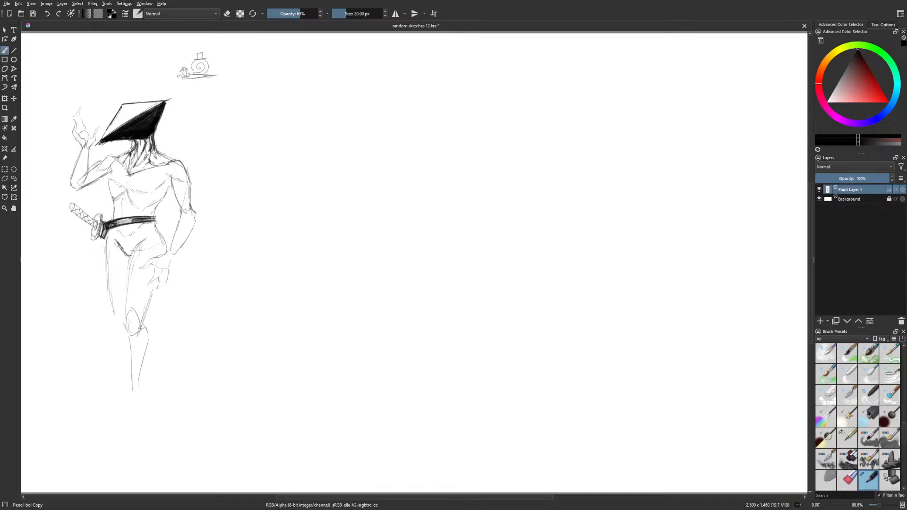
right_click(163, 130)
left_click(218, 131)
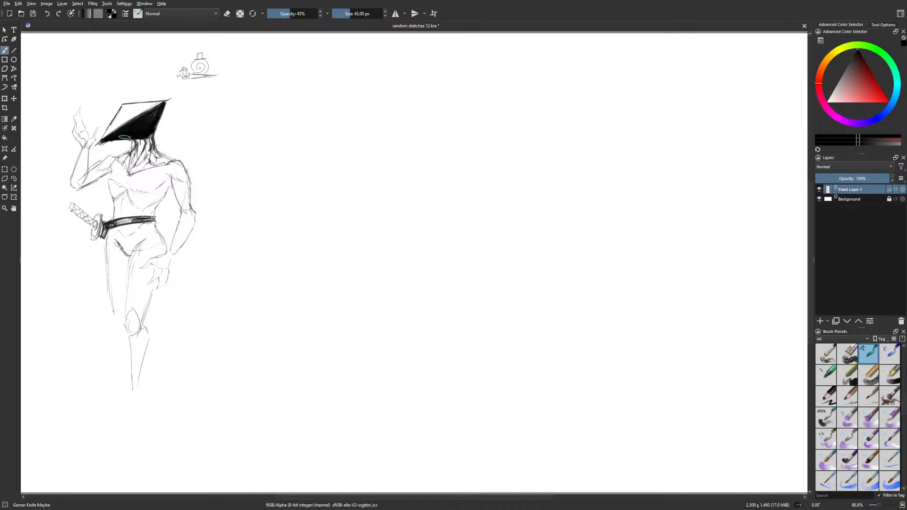
key("bracketleft")
key("bracketleft")
key("bracketleft")
key("bracketleft")
key("bracketleft")
key("bracketleft")
key("bracketleft")
key("bracketleft")
key("bracketleft")
key("bracketleft")
key("e")
left_click_drag(148, 130, 149, 119)
key("bracketleft")
key("bracketleft")
key("bracketleft")
left_click_drag(150, 127, 150, 136)
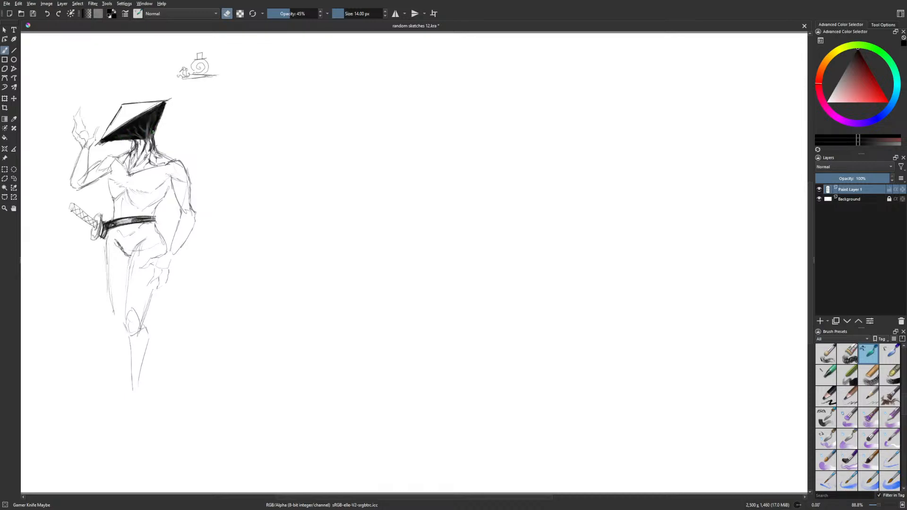
Mirror the canvas view, erase more light strands in the hat's black underside, and restore the view
key("m")
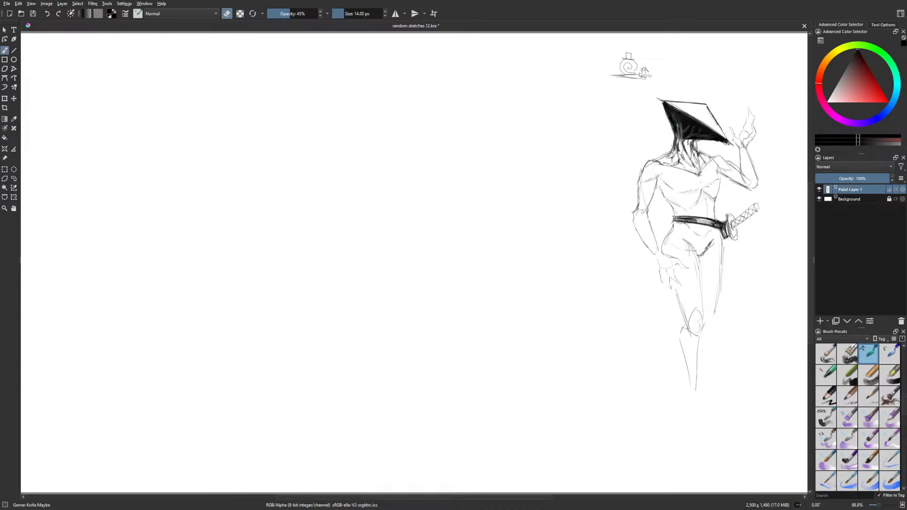
left_click_drag(737, 170, 595, 183)
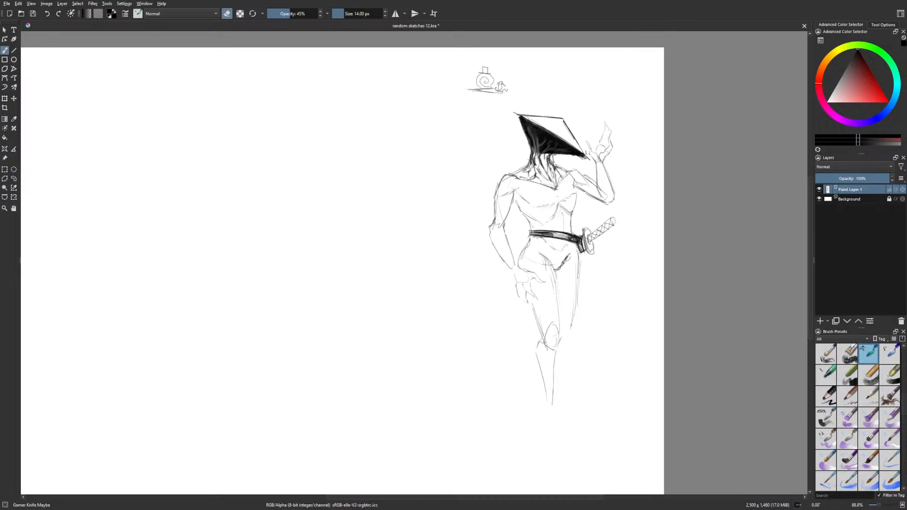
mouse_move(537, 130)
left_mouse_down()
mouse_move(538, 142)
mouse_move(560, 142)
left_mouse_up()
key("m")
Shade the hat's white top face with a grey gradient using the Gamer Knife Maybe brush in painting mode
key("e")
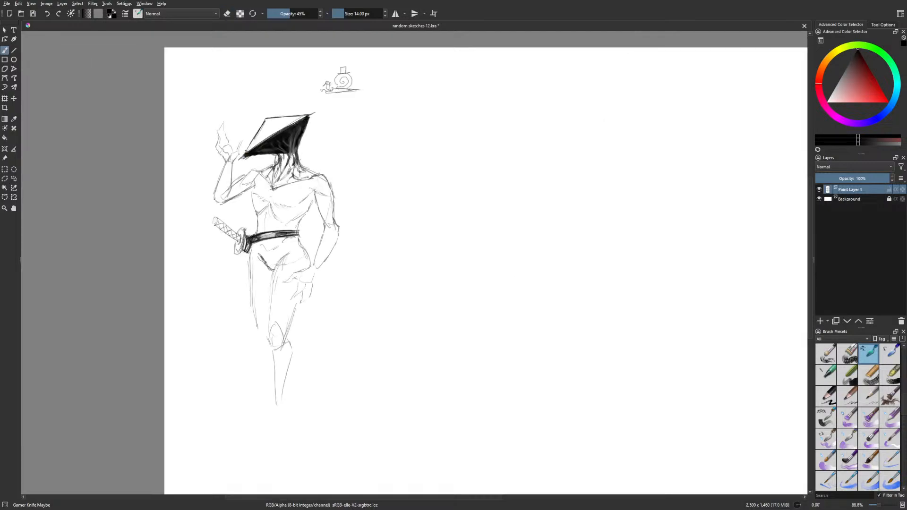
mouse_move(248, 150)
left_mouse_down()
mouse_move(283, 126)
mouse_move(254, 143)
mouse_move(273, 122)
mouse_move(295, 121)
mouse_move(267, 122)
mouse_move(304, 116)
mouse_move(276, 127)
left_mouse_up()
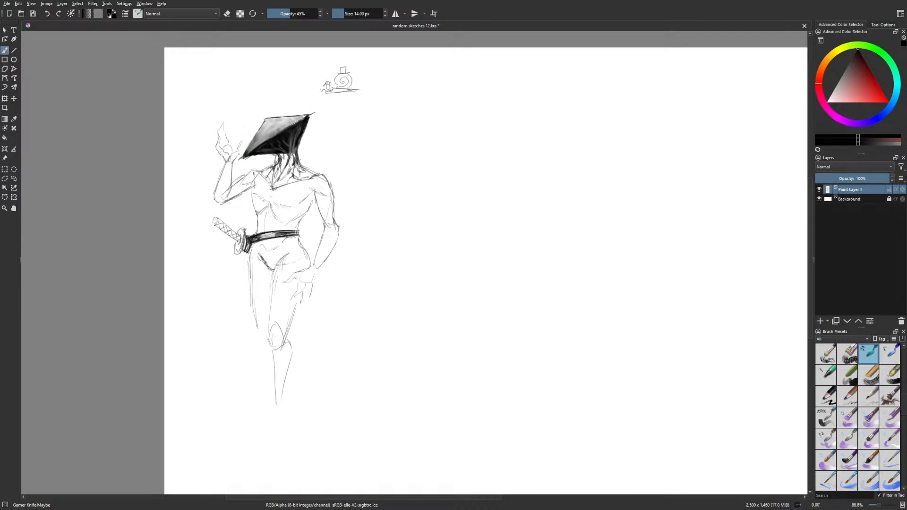
left_click_drag(241, 159, 259, 145)
Darken the hat's top face and front tip in the mirrored view, enlarging the brush to 20 px
key("m")
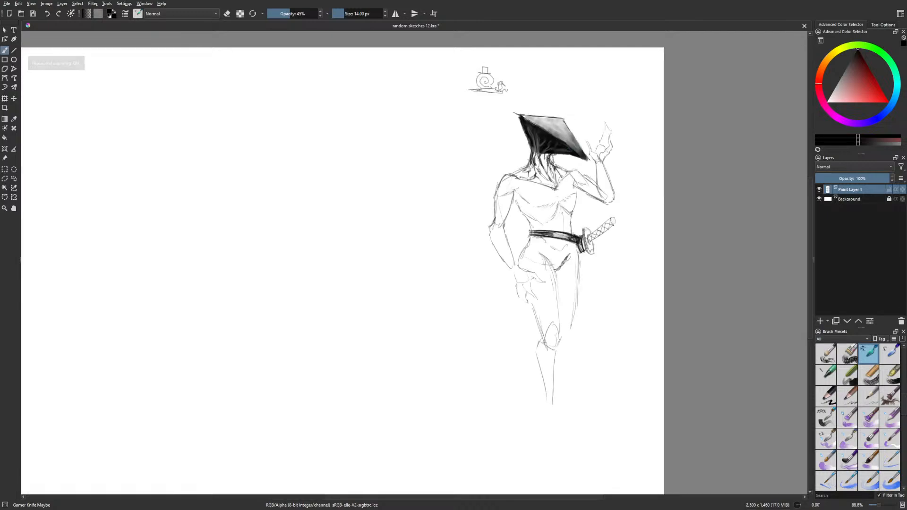
left_click_drag(561, 139, 580, 154)
mouse_move(542, 130)
left_mouse_down()
mouse_move(566, 126)
mouse_move(548, 126)
mouse_move(560, 134)
left_mouse_up()
mouse_move(562, 121)
left_mouse_down()
mouse_move(598, 151)
mouse_move(536, 125)
left_mouse_up()
key("bracketright")
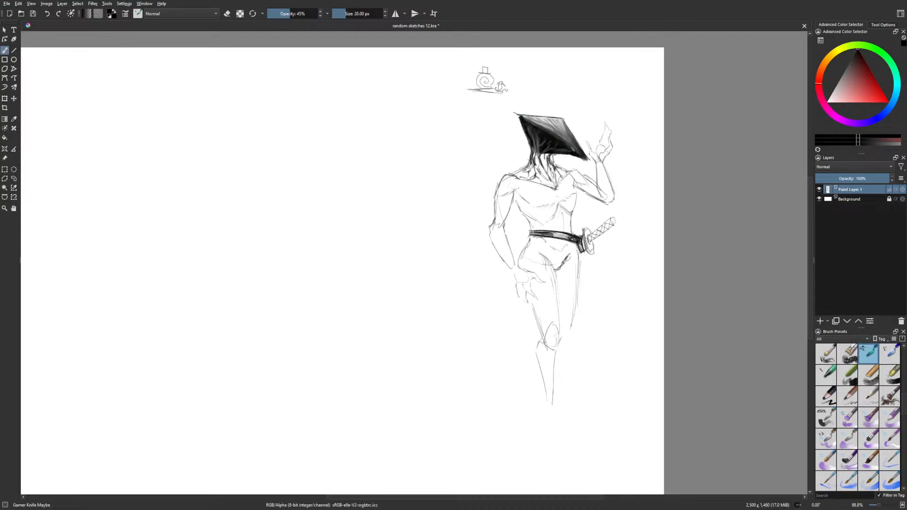
mouse_move(576, 149)
left_mouse_down()
mouse_move(564, 131)
mouse_move(581, 155)
left_mouse_up()
left_click_drag(551, 122, 566, 136)
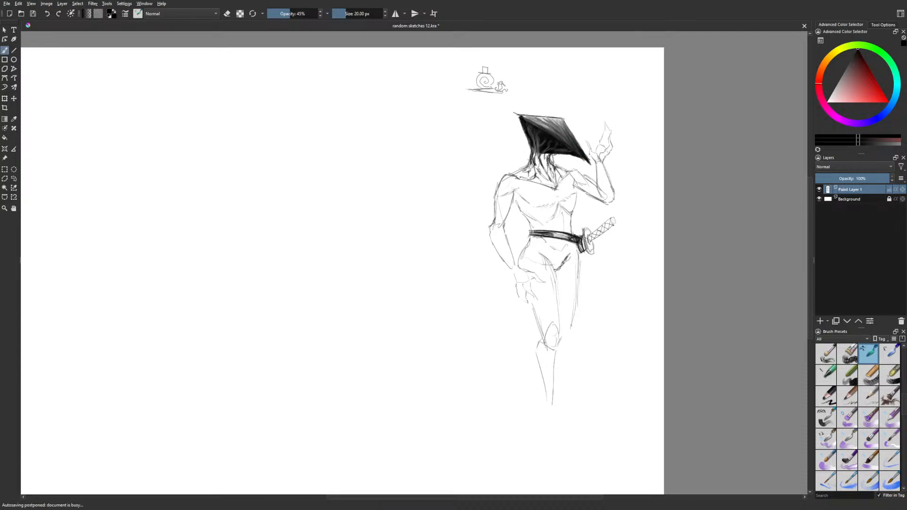
Return to the unmirrored view and reshape the hat's front tip by erasing its edge and repainting it
key("m")
key("e")
left_click_drag(238, 155, 242, 162)
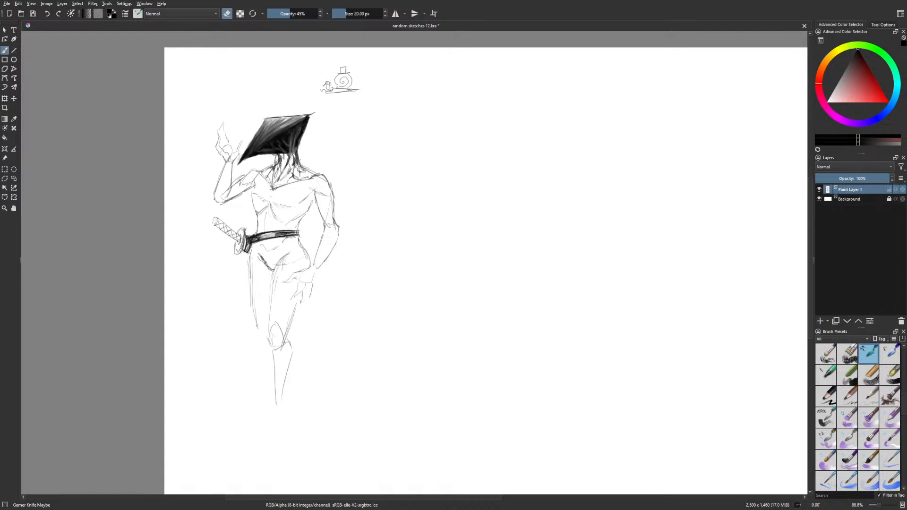
left_click_drag(239, 154, 241, 161)
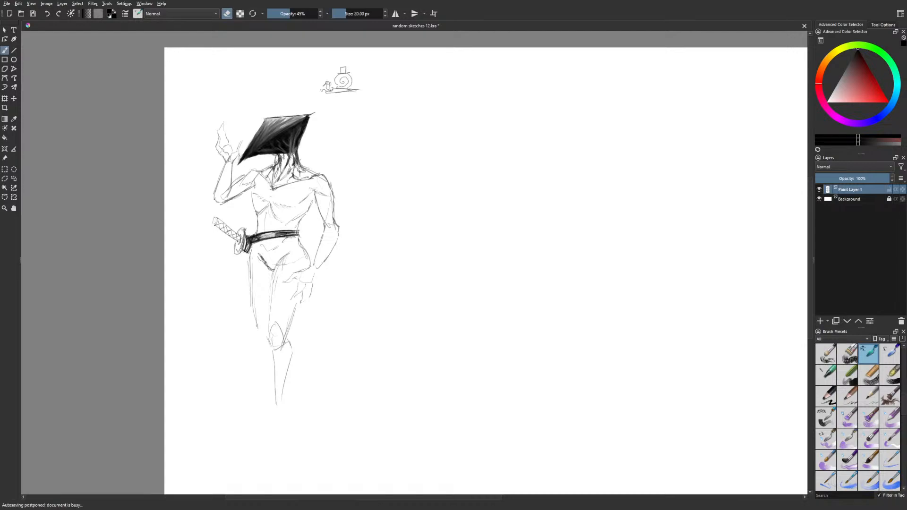
key("e")
left_click_drag(249, 153, 243, 162)
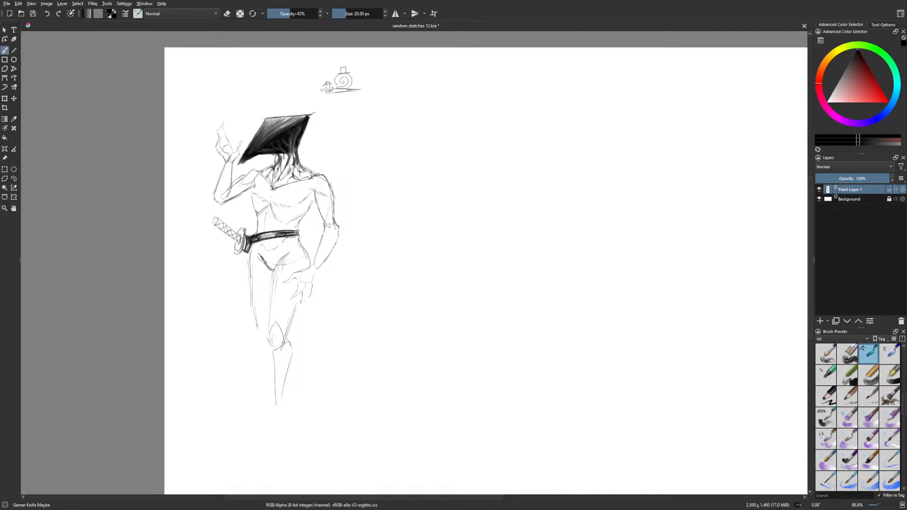
Shade the neck, the chest muscles and the inner edge of the lowered upper arm with soft grey strokes
mouse_move(282, 153)
left_mouse_down()
mouse_move(276, 188)
mouse_move(289, 183)
mouse_move(262, 173)
mouse_move(287, 184)
mouse_move(301, 177)
mouse_move(285, 185)
mouse_move(261, 175)
mouse_move(305, 178)
left_mouse_up()
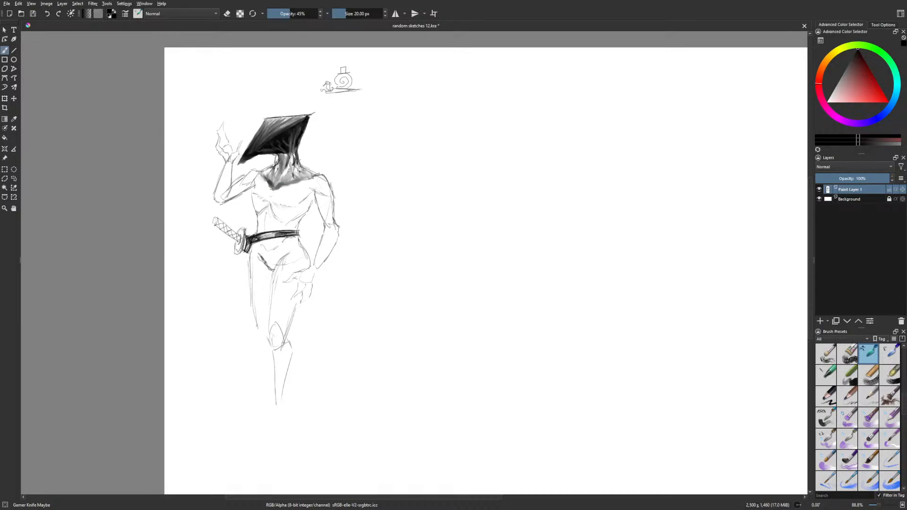
mouse_move(259, 199)
left_mouse_down()
mouse_move(253, 180)
mouse_move(269, 200)
mouse_move(307, 195)
mouse_move(297, 222)
mouse_move(274, 210)
mouse_move(299, 218)
left_mouse_up()
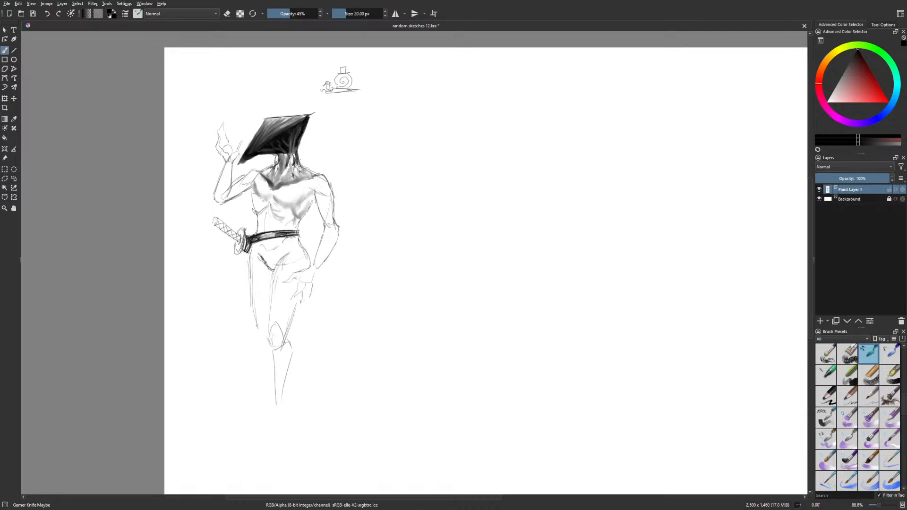
key("e")
key("e")
left_click_drag(319, 194, 327, 222)
key("e")
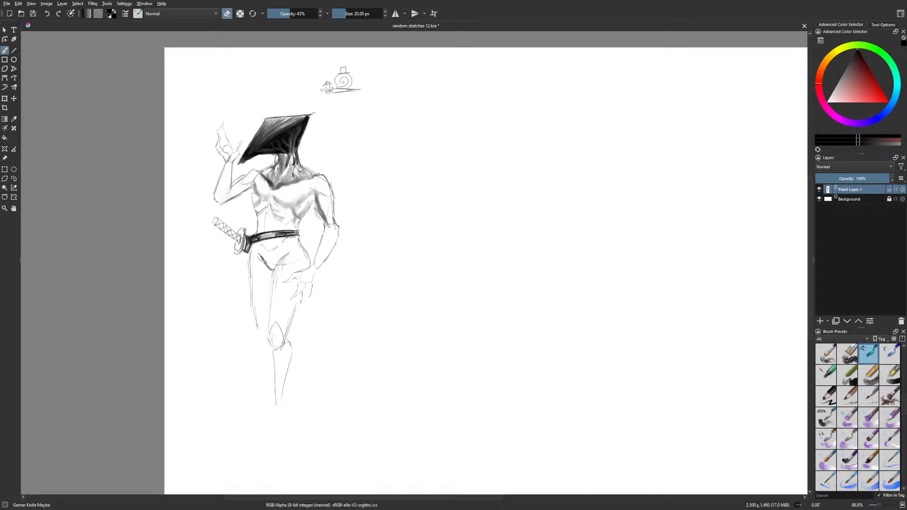
Deepen the shading across both shoulders and the chest, using a 30 px brush and then 20 px for the finer areas
key("e")
mouse_move(314, 201)
left_mouse_down()
mouse_move(328, 230)
mouse_move(332, 199)
mouse_move(325, 182)
mouse_move(306, 176)
mouse_move(321, 174)
mouse_move(310, 175)
mouse_move(321, 183)
mouse_move(307, 178)
mouse_move(311, 188)
mouse_move(284, 188)
left_mouse_up()
key("bracketright")
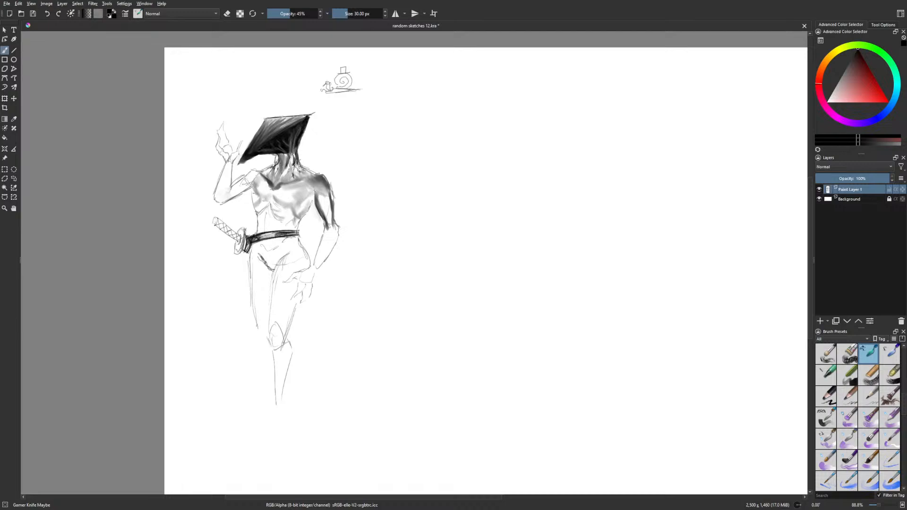
mouse_move(231, 184)
left_mouse_down()
mouse_move(258, 172)
mouse_move(304, 178)
left_mouse_up()
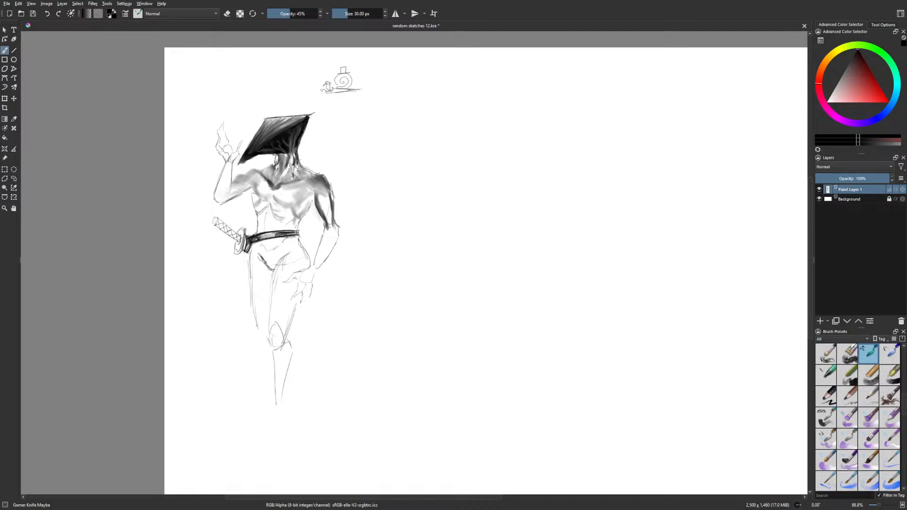
key("bracketleft")
left_click_drag(302, 172, 318, 176)
mouse_move(295, 209)
left_mouse_down()
mouse_move(304, 201)
mouse_move(312, 215)
left_mouse_up()
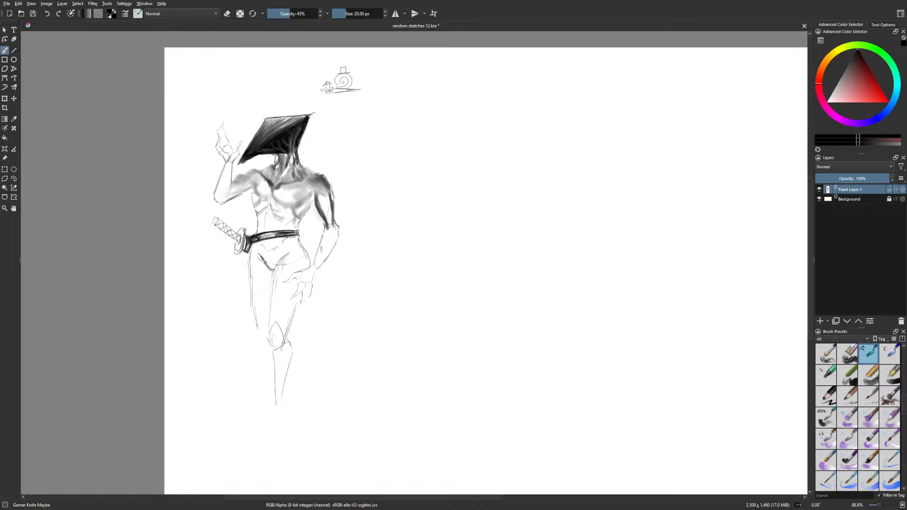
Shade the lowered arm's forearm and the back of its hand with 20 px grey strokes
left_click_drag(330, 228, 320, 254)
mouse_move(320, 193)
left_mouse_down()
mouse_move(336, 237)
mouse_move(306, 273)
left_mouse_up()
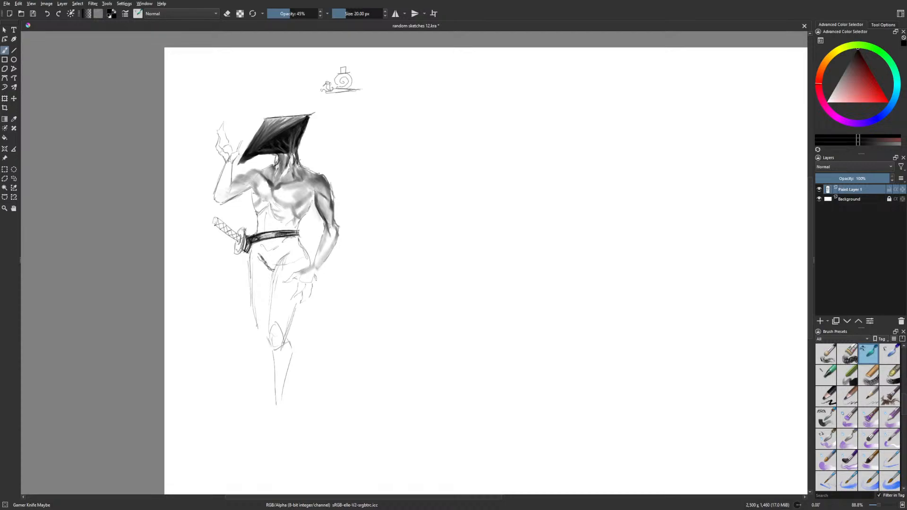
left_click_drag(303, 272, 287, 282)
mouse_move(295, 270)
left_mouse_down()
mouse_move(290, 277)
mouse_move(308, 275)
mouse_move(310, 288)
mouse_move(322, 267)
left_mouse_up()
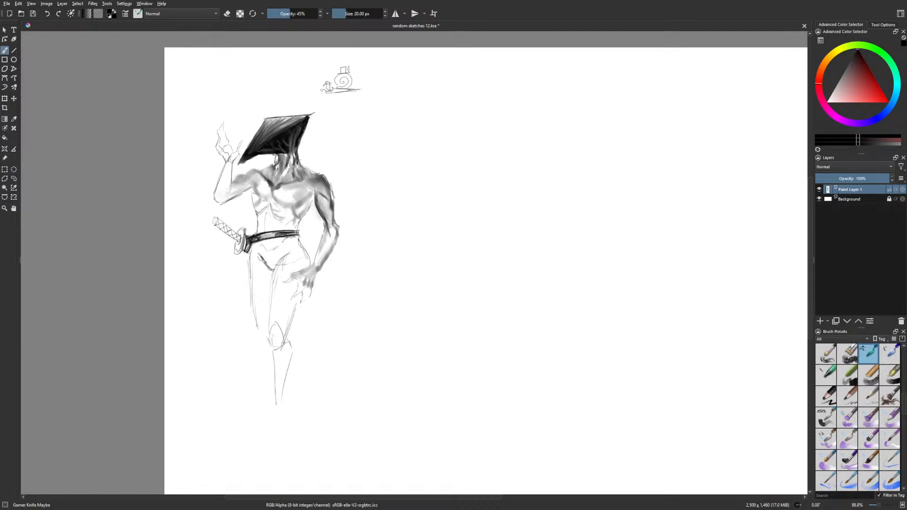
Paint a black cloth wrap around the hips below the belt with the Dry Roller brush at 32 px
right_click(362, 329)
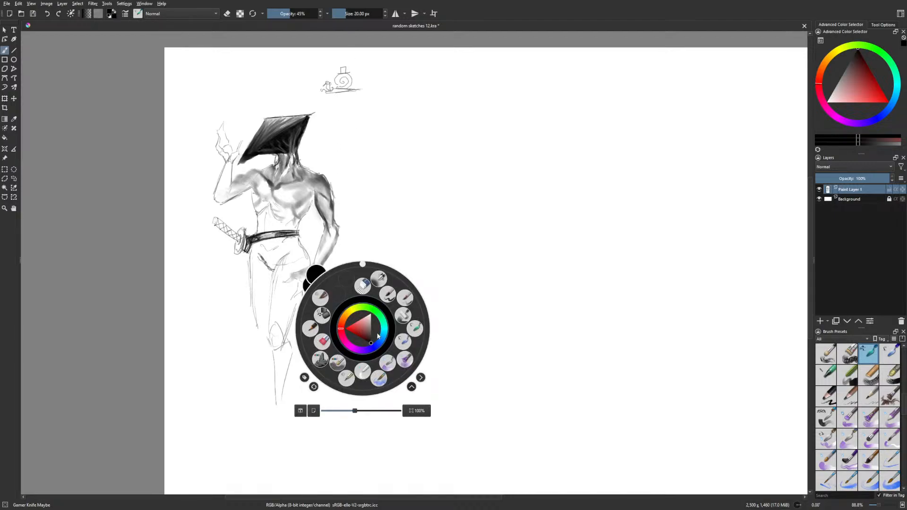
left_click(403, 315)
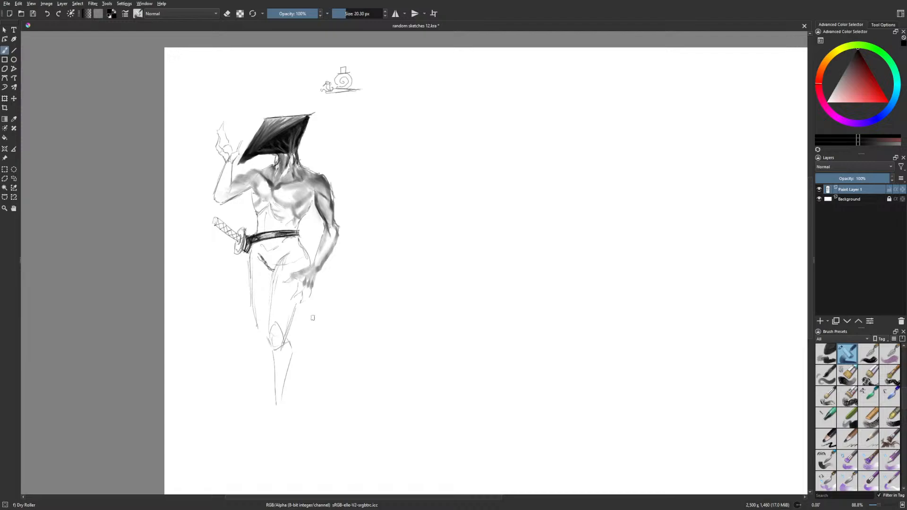
key("bracketright")
key("bracketright")
key("bracketright")
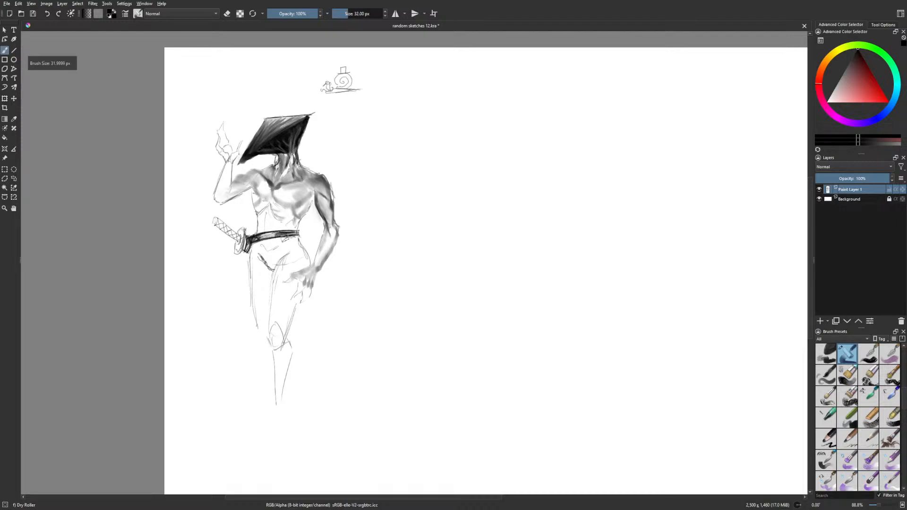
mouse_move(258, 247)
left_mouse_down()
mouse_move(292, 242)
mouse_move(250, 243)
mouse_move(303, 241)
mouse_move(257, 258)
mouse_move(280, 261)
mouse_move(296, 253)
mouse_move(255, 262)
mouse_move(302, 255)
mouse_move(297, 245)
left_mouse_up()
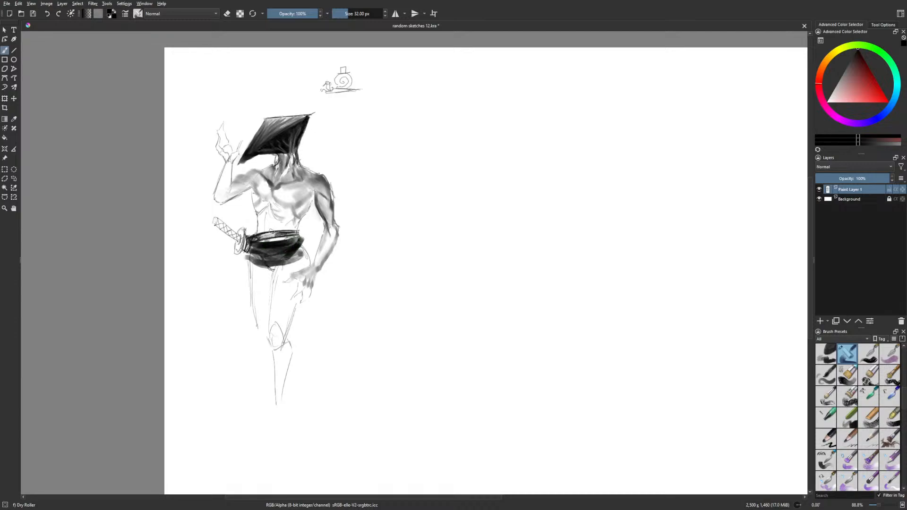
Paint a black sash diagonally from the lowered arm's shoulder to the belt and extend the hip wrap's lower edge
mouse_move(303, 180)
left_mouse_down()
mouse_move(273, 238)
mouse_move(312, 173)
mouse_move(276, 230)
mouse_move(301, 195)
mouse_move(294, 238)
mouse_move(311, 174)
mouse_move(289, 202)
mouse_move(299, 204)
mouse_move(295, 235)
left_mouse_up()
mouse_move(247, 266)
left_mouse_down()
mouse_move(304, 256)
mouse_move(280, 271)
left_mouse_up()
mouse_move(317, 176)
left_mouse_down()
mouse_move(342, 191)
mouse_move(310, 176)
mouse_move(300, 214)
mouse_move(308, 162)
mouse_move(288, 199)
mouse_move(308, 182)
mouse_move(293, 235)
left_mouse_up()
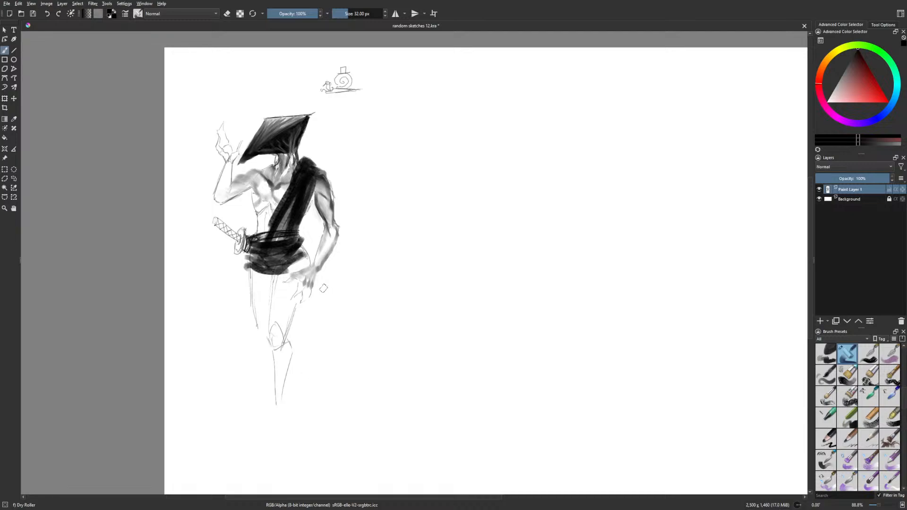
mouse_move(294, 262)
left_mouse_down()
mouse_move(305, 260)
mouse_move(300, 246)
mouse_move(312, 258)
mouse_move(259, 274)
mouse_move(284, 258)
mouse_move(272, 248)
left_mouse_up()
Carve light fabric folds into the hip wrap and sash with the Gamer Knife Maybe brush in eraser mode, partly in the mirrored view
right_click(297, 281)
left_click(339, 294)
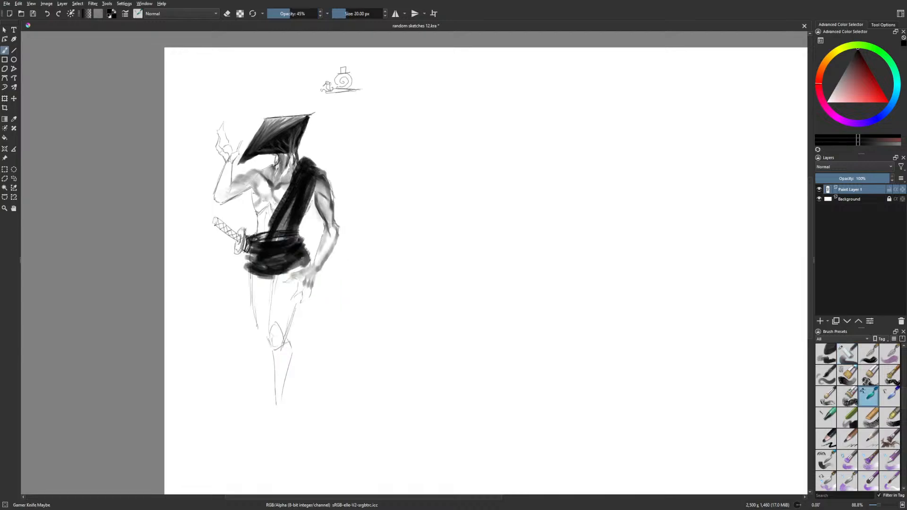
mouse_move(277, 241)
left_mouse_down()
mouse_move(264, 256)
mouse_move(289, 251)
mouse_move(262, 263)
mouse_move(286, 263)
mouse_move(274, 266)
mouse_move(265, 251)
mouse_move(301, 206)
mouse_move(274, 231)
mouse_move(300, 182)
left_mouse_up()
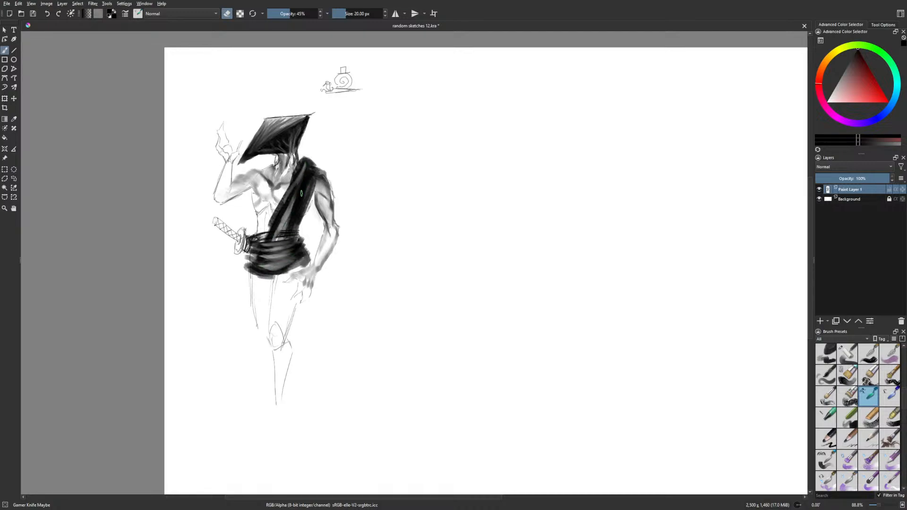
key("m")
mouse_move(531, 172)
left_mouse_down()
mouse_move(519, 189)
mouse_move(517, 165)
mouse_move(524, 160)
mouse_move(533, 184)
mouse_move(533, 227)
left_mouse_up()
left_click_drag(538, 191, 555, 232)
key("m")
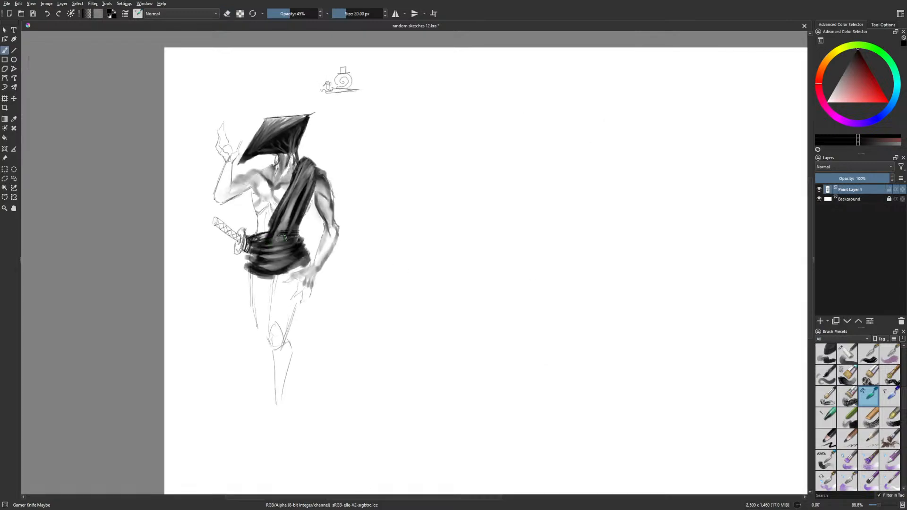
Darken the cloth where the sash meets the belt and refine the sash folds and the hip wrap's hem
mouse_move(285, 231)
left_mouse_down()
mouse_move(302, 177)
mouse_move(290, 240)
left_mouse_up()
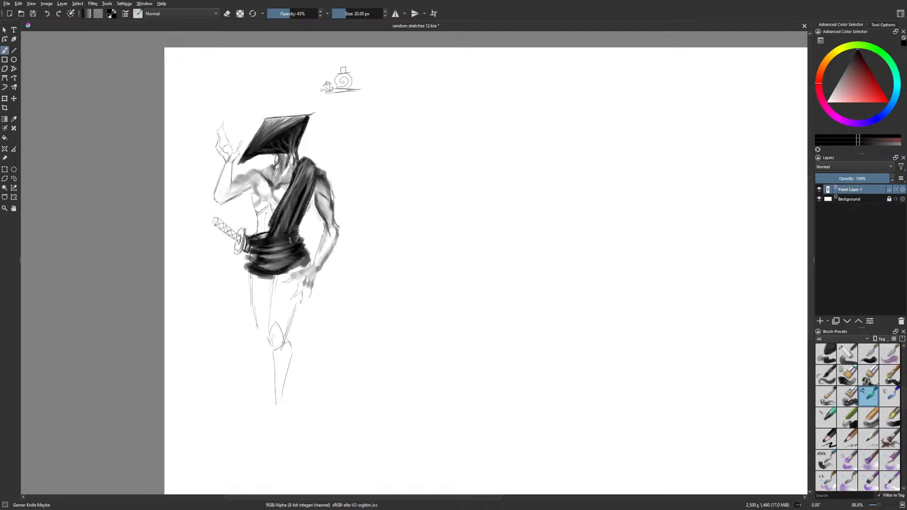
mouse_move(299, 180)
left_mouse_down()
mouse_move(270, 229)
mouse_move(282, 214)
left_mouse_up()
mouse_move(263, 281)
left_mouse_down()
mouse_move(302, 263)
mouse_move(285, 271)
left_mouse_up()
Outline the lowered hand's fingers and wrist with the liner brush at 3 px
right_click(294, 300)
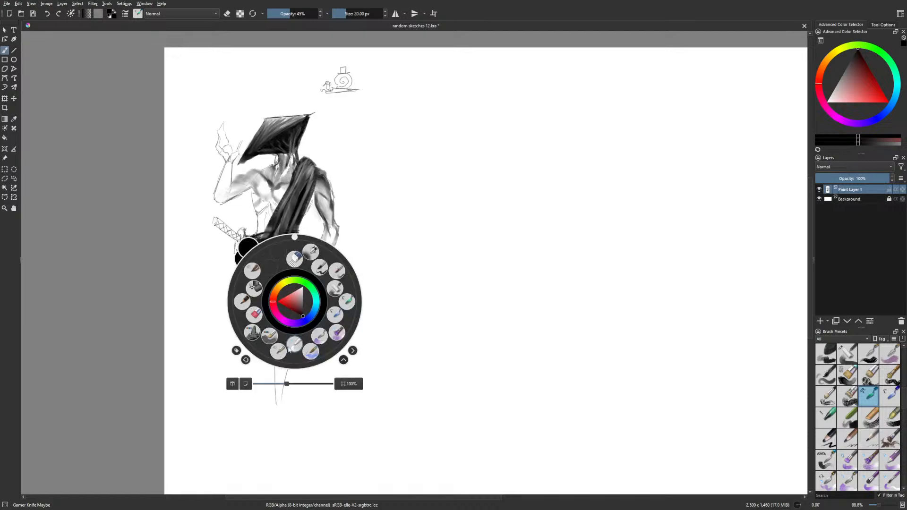
left_click(287, 346)
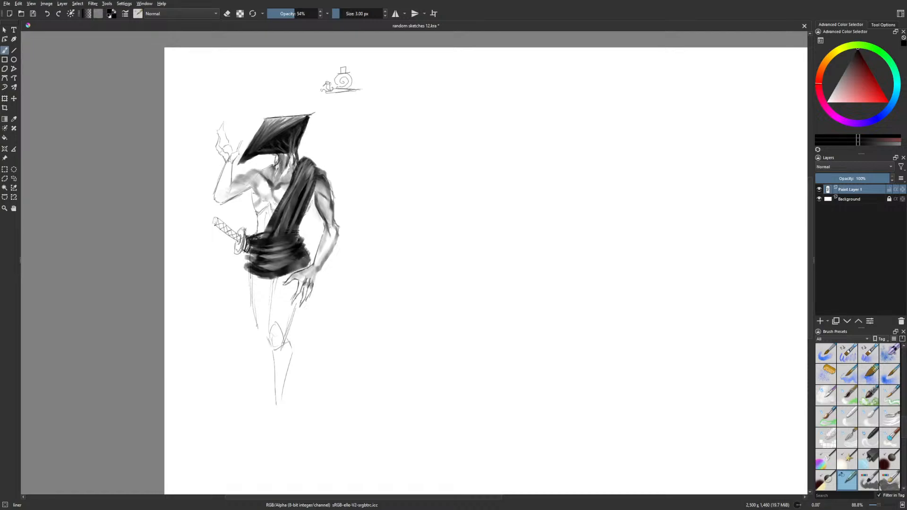
left_click_drag(317, 272, 313, 281)
Erase stray lines beside the lowered hand's thumb with the Eraser Circle brush and redraw the finger contours with the liner brush
right_click(295, 282)
left_click(295, 241)
left_click_drag(282, 287, 278, 286)
right_click(338, 319)
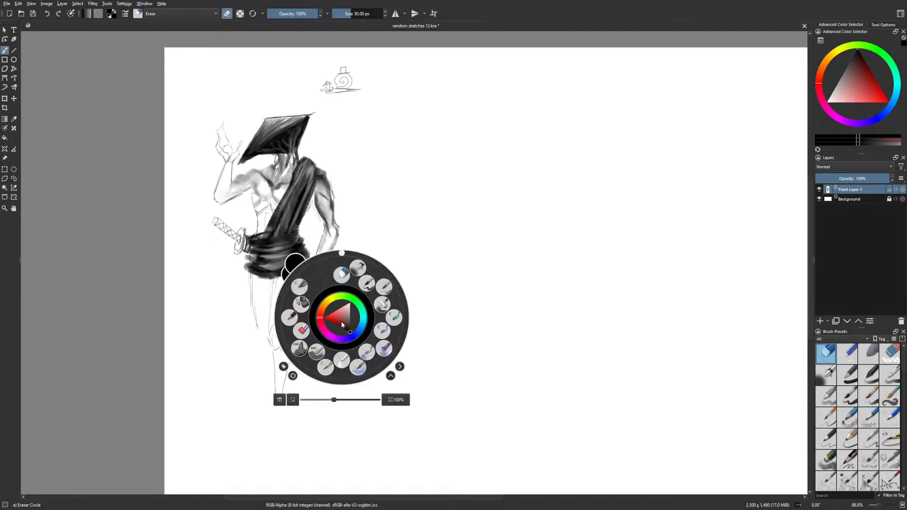
left_click(333, 364)
left_click_drag(291, 307, 296, 291)
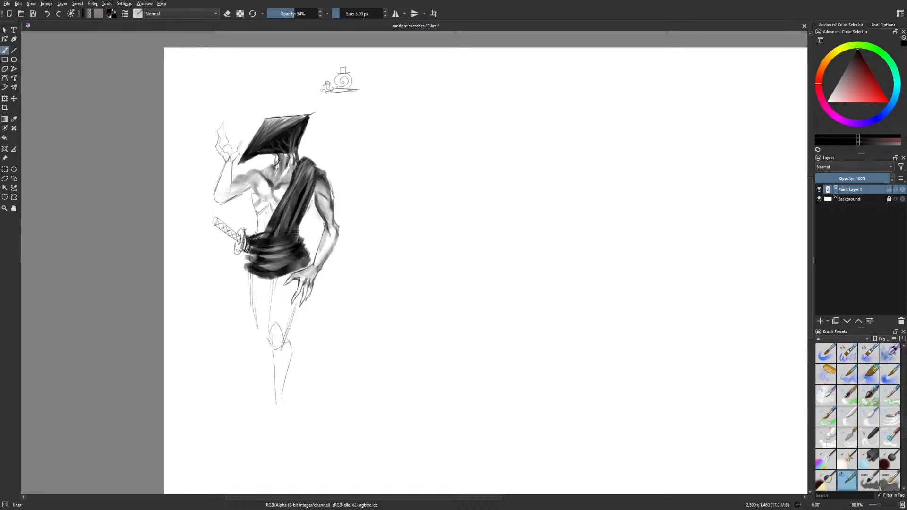
Shade the lowered hand and wrist with the Gamer Knife Maybe brush reduced to 12 px in painting mode
right_click(353, 229)
left_click(405, 229)
key("e")
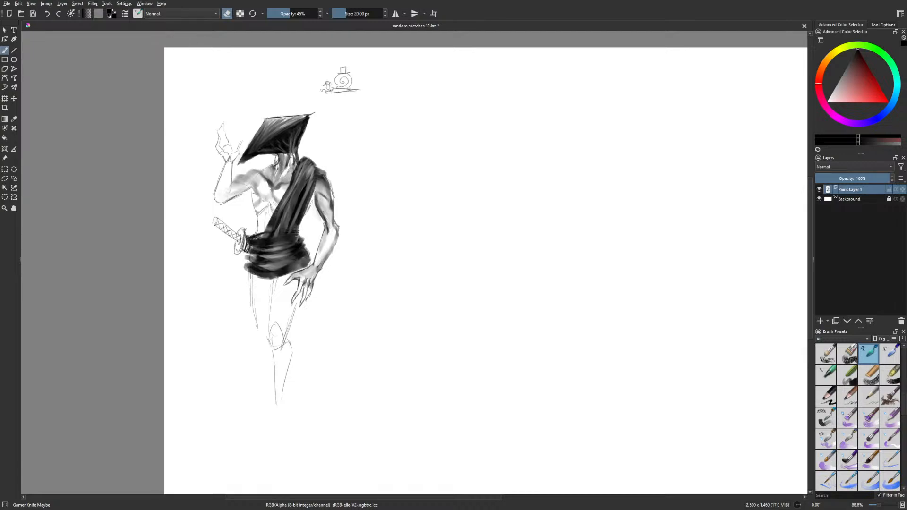
key("e")
key("bracketleft")
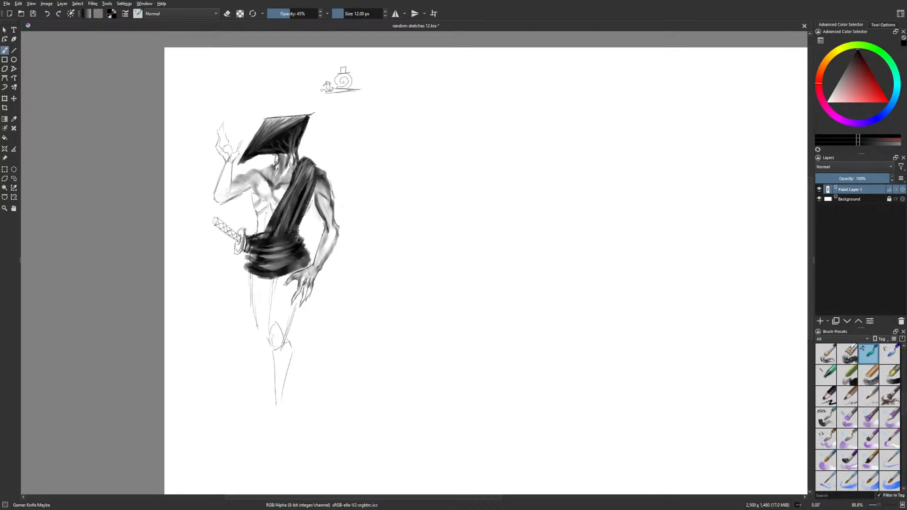
left_click_drag(312, 267, 314, 265)
Darken the outer edge of the lowered upper arm with the 12 px Gamer Knife Maybe brush, checking it in the mirrored view
right_click(345, 299)
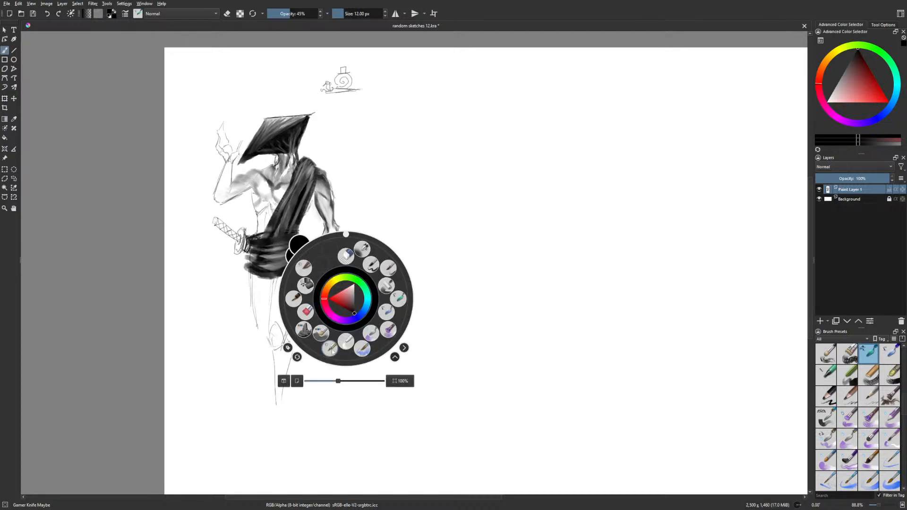
left_click(326, 246)
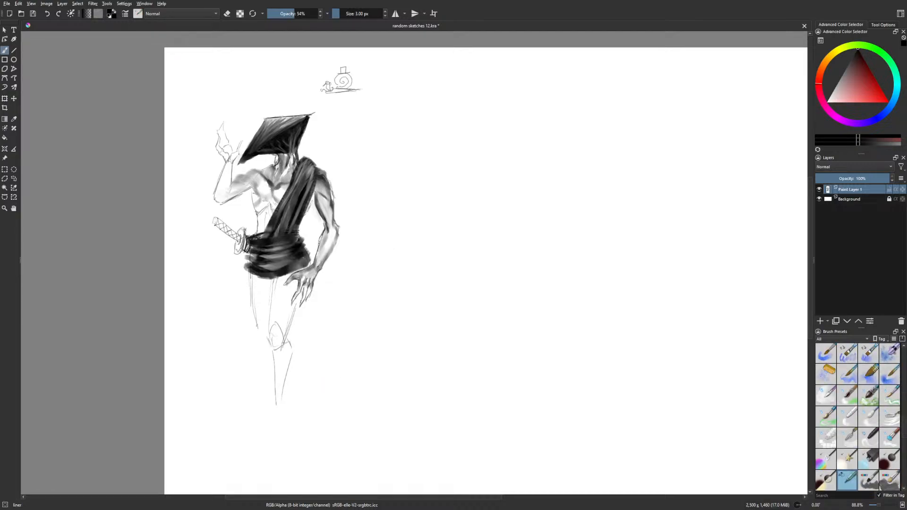
right_click(343, 243)
left_click(392, 236)
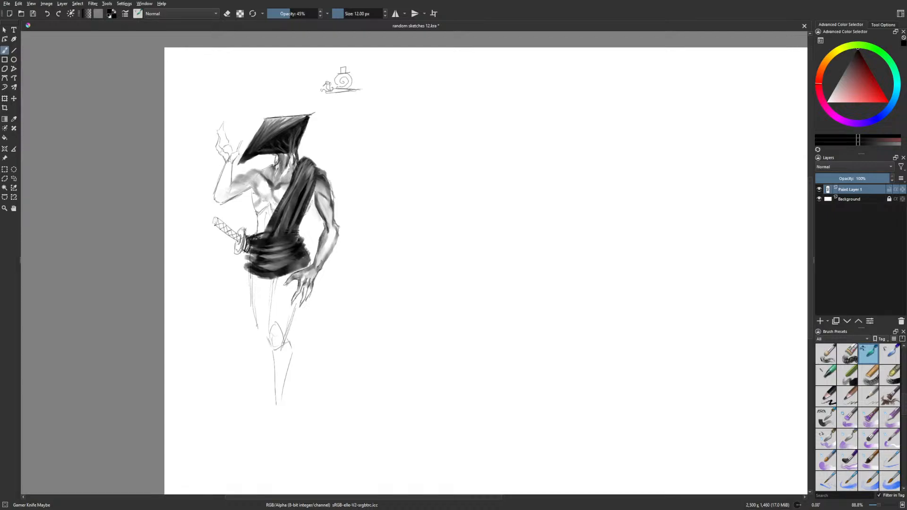
key("m")
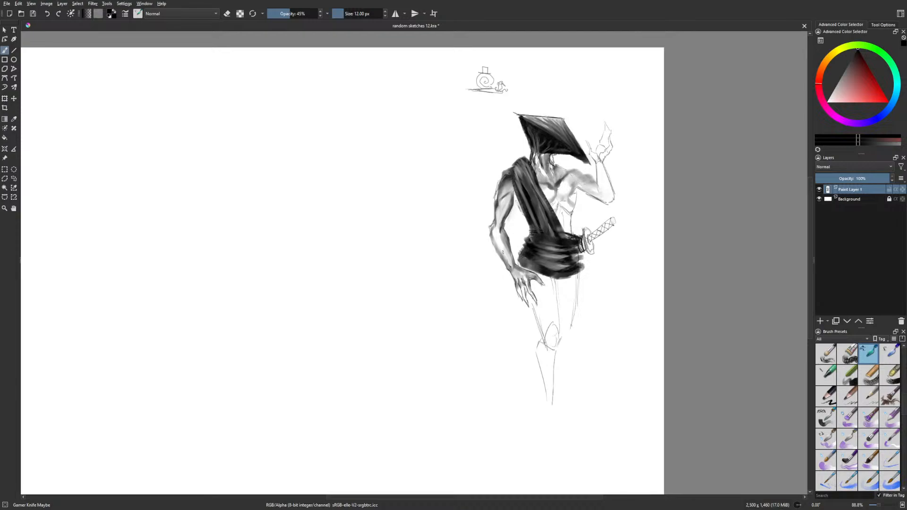
mouse_move(499, 187)
left_mouse_down()
mouse_move(497, 203)
mouse_move(500, 185)
left_mouse_up()
key("m")
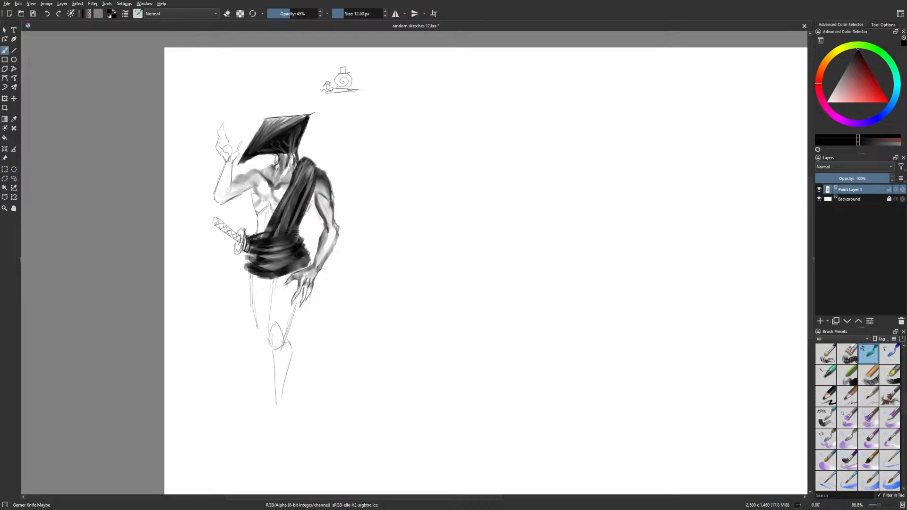
left_click_drag(331, 200, 329, 217)
Darken the raised arm's shoulder and outline the arm's underside with the 3 px liner brush
mouse_move(252, 173)
left_mouse_down()
mouse_move(244, 178)
mouse_move(250, 173)
left_mouse_up()
right_click(258, 218)
left_click(241, 263)
left_click_drag(223, 202, 252, 189)
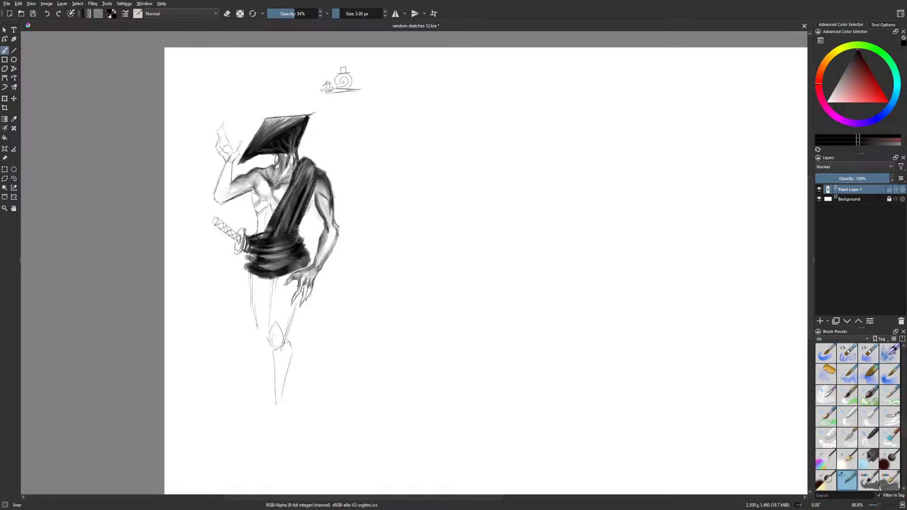
Shade the front leg's thigh, knee and shin with the Gamer Knife Maybe brush enlarged to 20 px and above
left_click_drag(396, 344, 378, 341)
right_click(308, 343)
left_click(370, 342)
left_click_drag(261, 334, 278, 317)
key("bracketright")
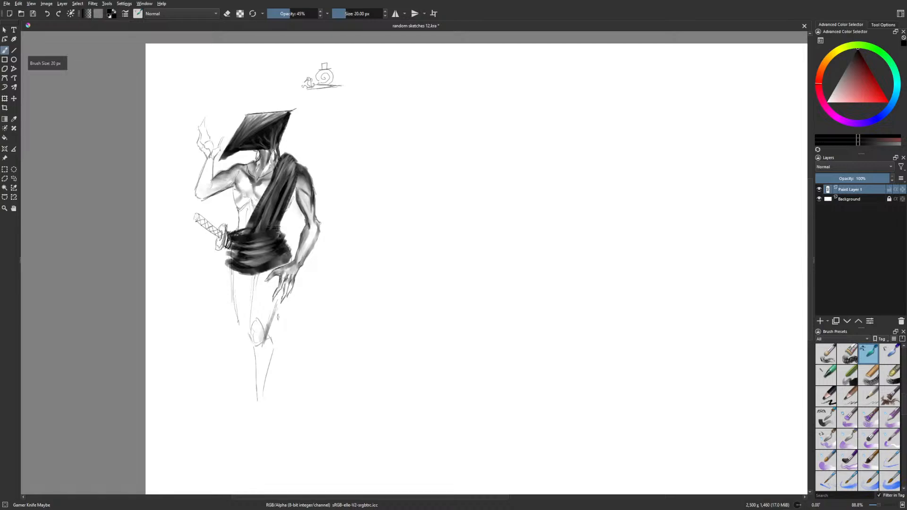
mouse_move(272, 309)
left_mouse_down()
mouse_move(255, 340)
mouse_move(276, 301)
mouse_move(262, 392)
left_mouse_up()
mouse_move(254, 348)
left_mouse_down()
mouse_move(257, 294)
mouse_move(254, 316)
mouse_move(264, 338)
left_mouse_up()
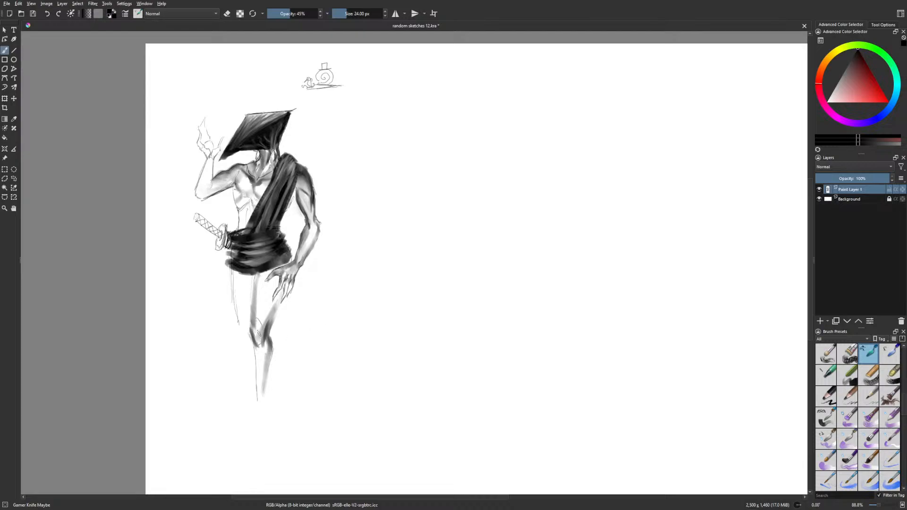
Erase the leftover construction lines of the front knee and return to painting mode
key("e")
mouse_move(258, 333)
left_mouse_down()
mouse_move(260, 301)
mouse_move(259, 330)
left_mouse_up()
key("e")
Shade the raised arm's forearm and elbow in grey, then check the arm in the mirrored view with eraser mode on
mouse_move(198, 194)
left_mouse_down()
mouse_move(208, 158)
mouse_move(197, 191)
mouse_move(209, 197)
left_mouse_up()
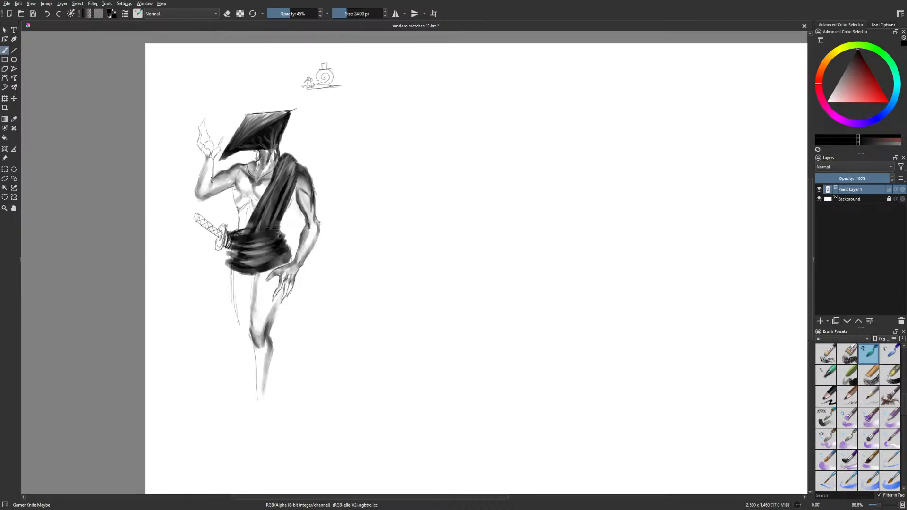
key("m")
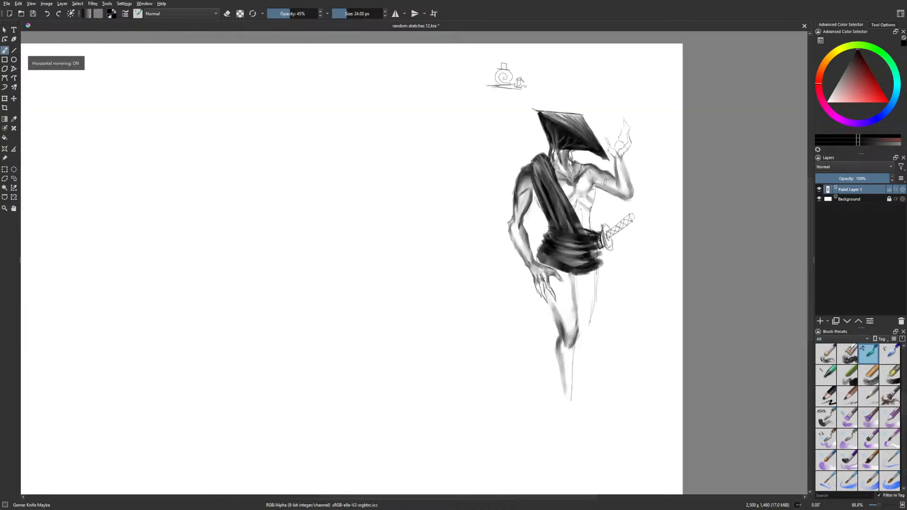
key("e")
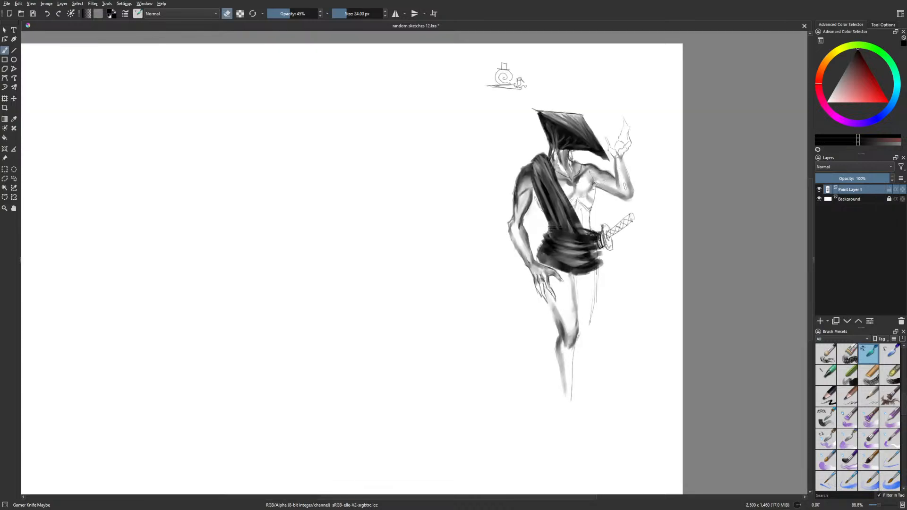
key("m")
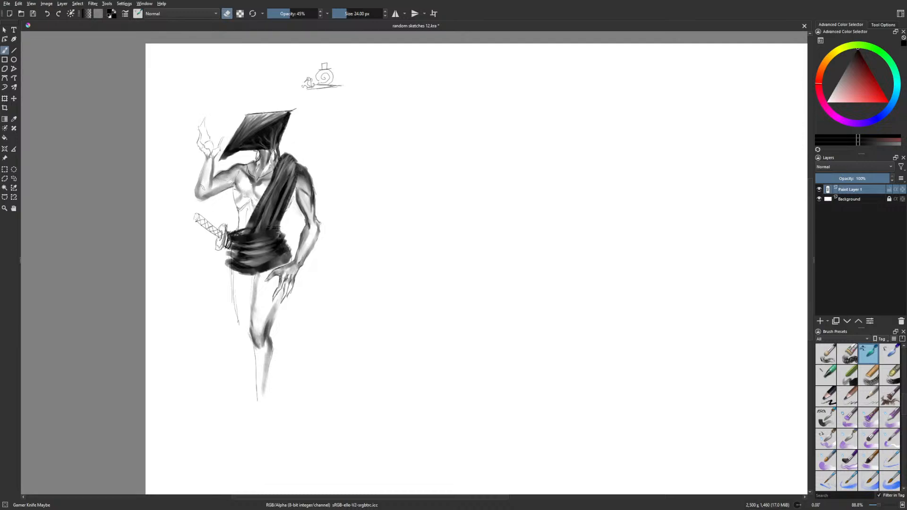
Outline the raised forearm and elbow with the 3 px liner brush in painting mode
key("e")
right_click(258, 206)
left_click(245, 253)
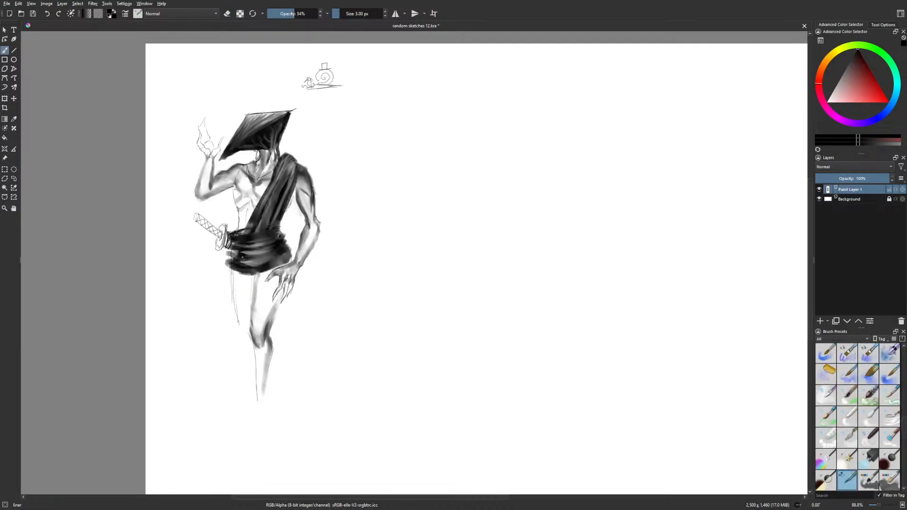
left_click_drag(213, 158, 213, 174)
left_click_drag(206, 159, 196, 186)
right_click(343, 214)
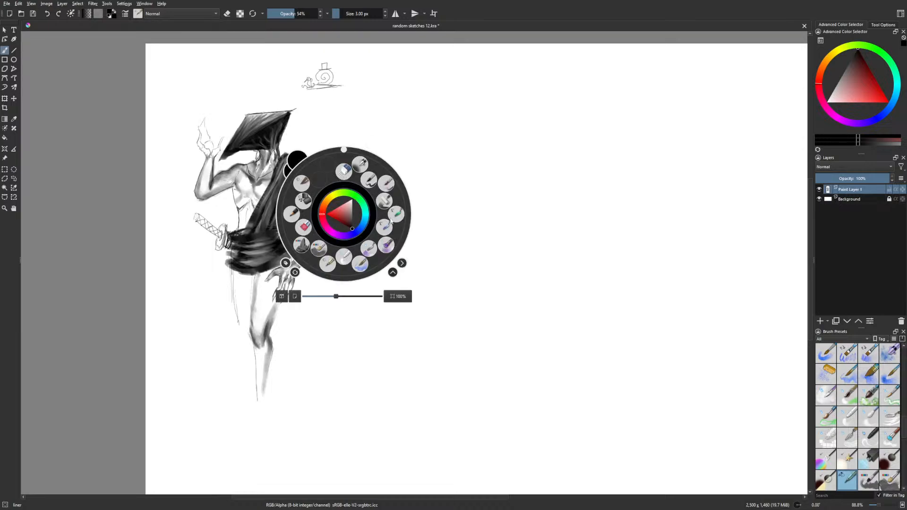
left_click(396, 214)
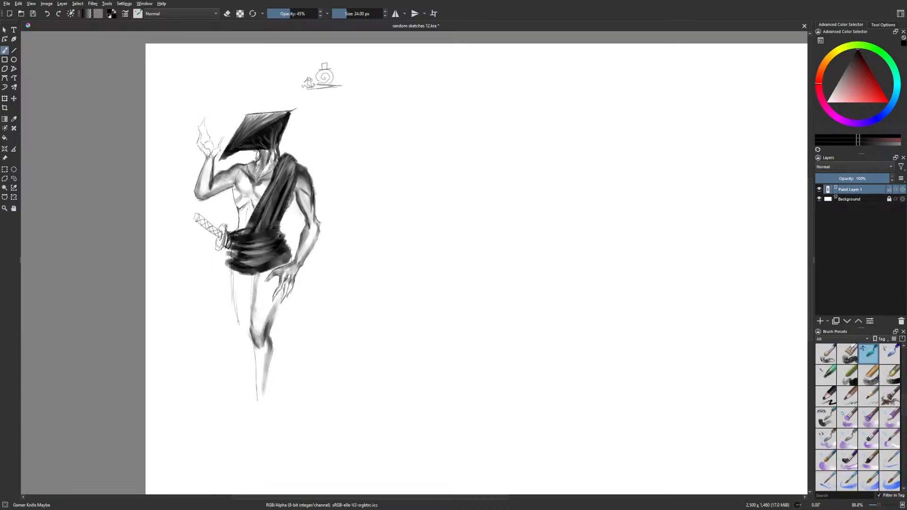
Define the fold lines of the hip wrap with the 3 px liner brush
right_click(283, 334)
left_click(263, 378)
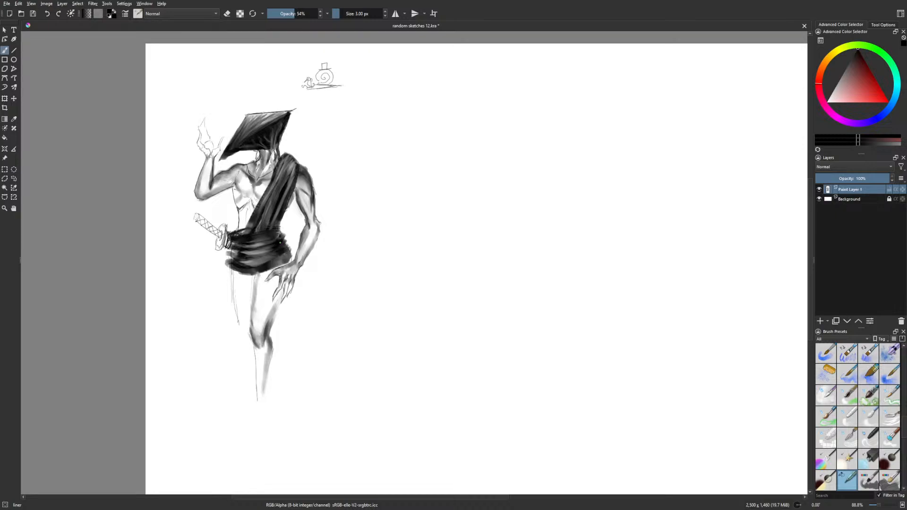
left_click_drag(250, 253, 267, 250)
Shade the katana's handle, pommel and guard with the Dry Roller brush reduced to 15 px
right_click(286, 301)
left_click(329, 289)
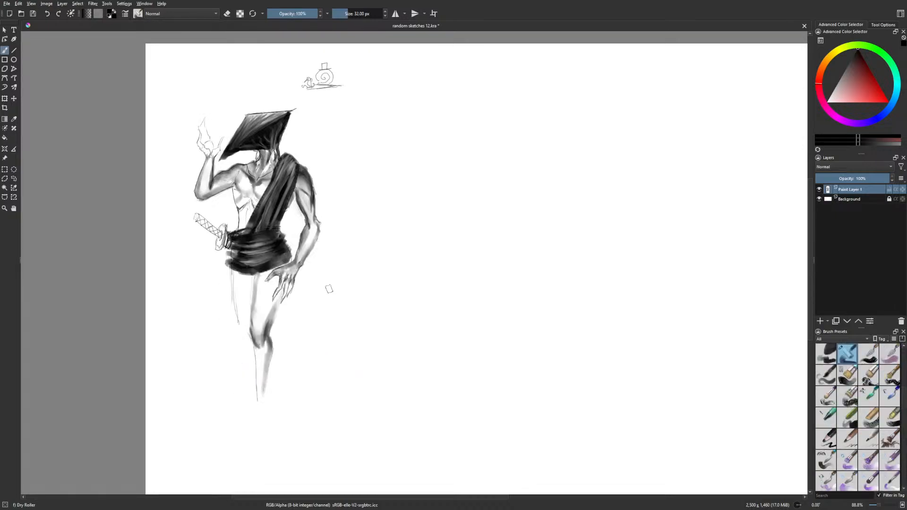
key("bracketleft")
key("bracketleft")
key("bracketleft")
key("bracketleft")
key("bracketleft")
mouse_move(216, 243)
left_mouse_down()
mouse_move(221, 226)
mouse_move(225, 235)
left_mouse_up()
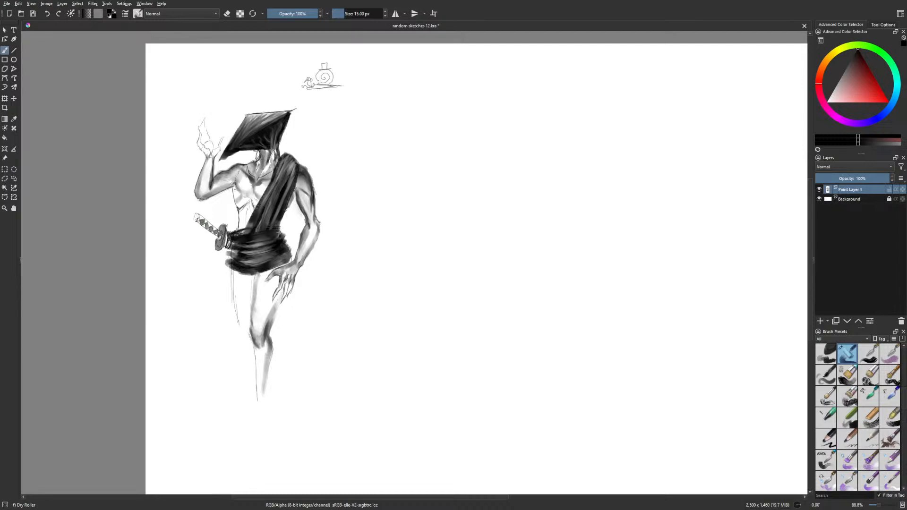
left_click_drag(195, 218, 196, 217)
left_click_drag(218, 243, 218, 248)
Darken the outline of the katana's guard with the 3 px liner brush
right_click(266, 271)
left_click(259, 318)
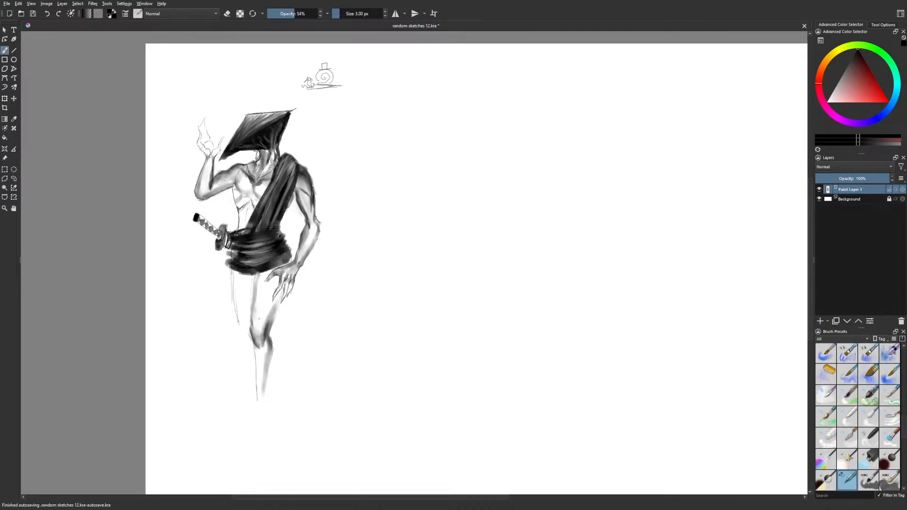
left_click_drag(224, 227, 225, 242)
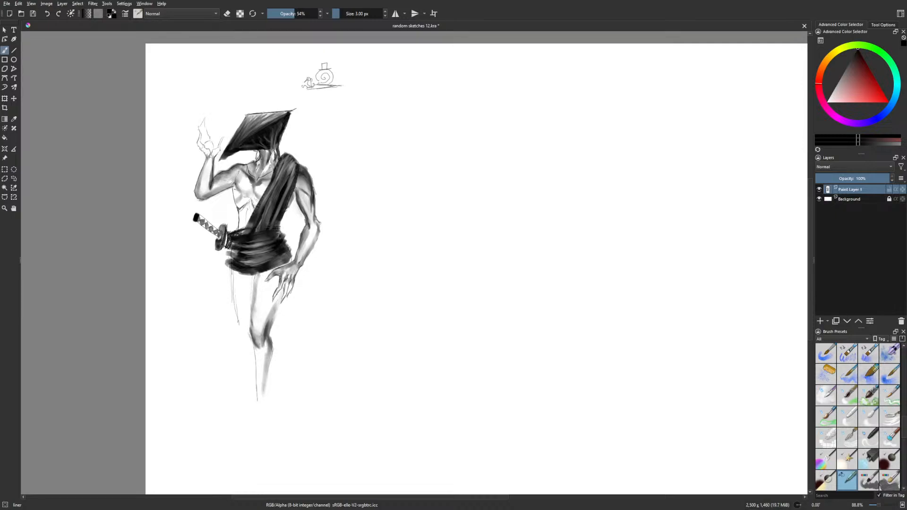
Lighten the hip wrap's edge beside the katana guard by erasing with Gamer Knife Maybe at 13 px
right_click(258, 252)
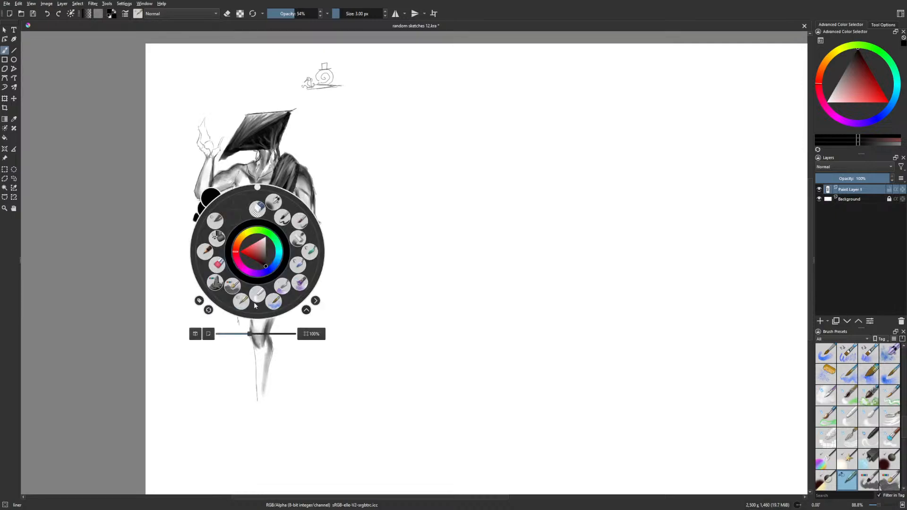
left_click(309, 251)
key("e")
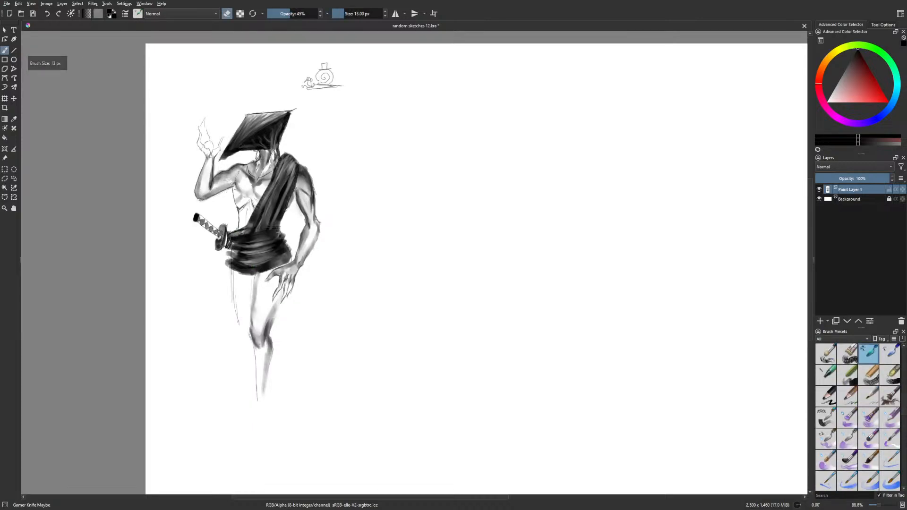
left_click_drag(230, 241, 228, 248)
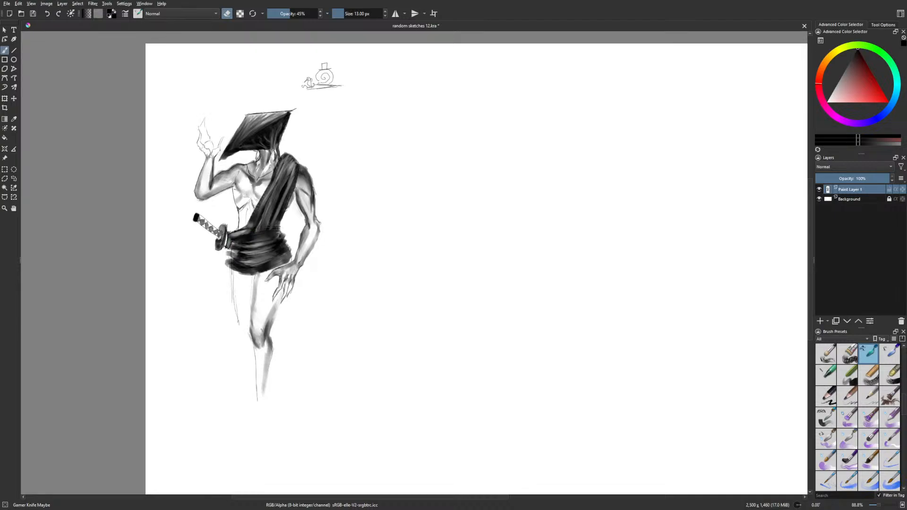
mouse_move(230, 240)
left_mouse_down()
mouse_move(227, 248)
mouse_move(247, 236)
left_mouse_up()
Check the figure in the mirrored view, then outline the front leg and the rear thigh with the 3 px liner
key("m")
right_click(555, 359)
left_click(539, 409)
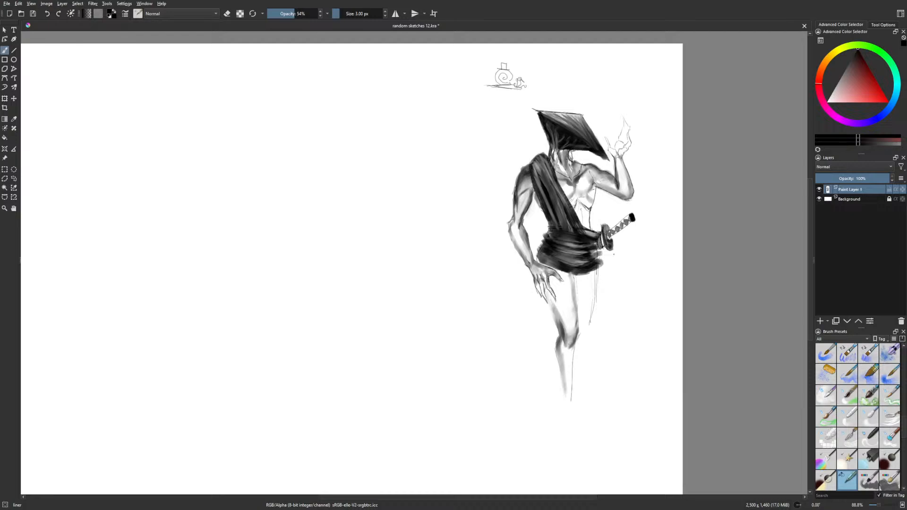
key("m")
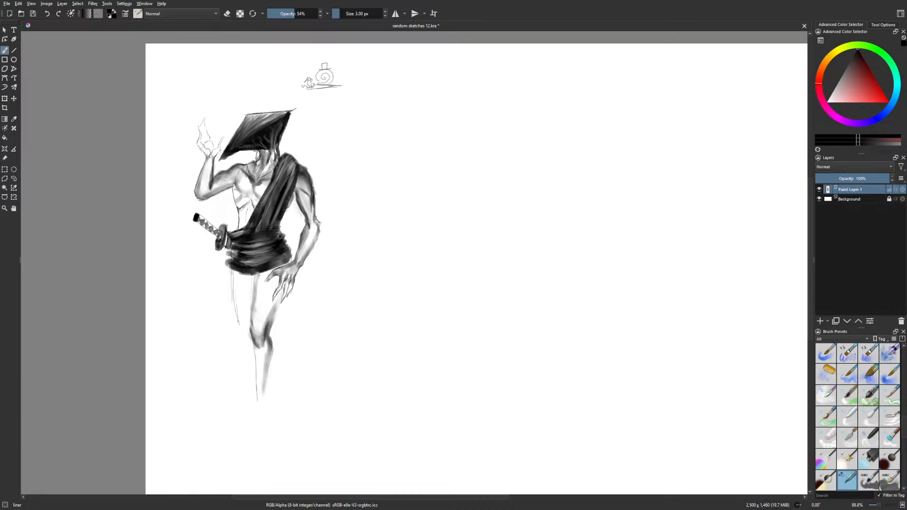
mouse_move(254, 286)
left_mouse_down()
mouse_move(250, 322)
mouse_move(285, 298)
left_mouse_up()
mouse_move(274, 347)
left_mouse_down()
mouse_move(267, 393)
mouse_move(258, 388)
left_mouse_up()
left_click_drag(236, 280, 235, 317)
Shade the rear thigh in grey with Gamer Knife Maybe at about 60 px in painting mode
right_click(268, 344)
left_click(325, 350)
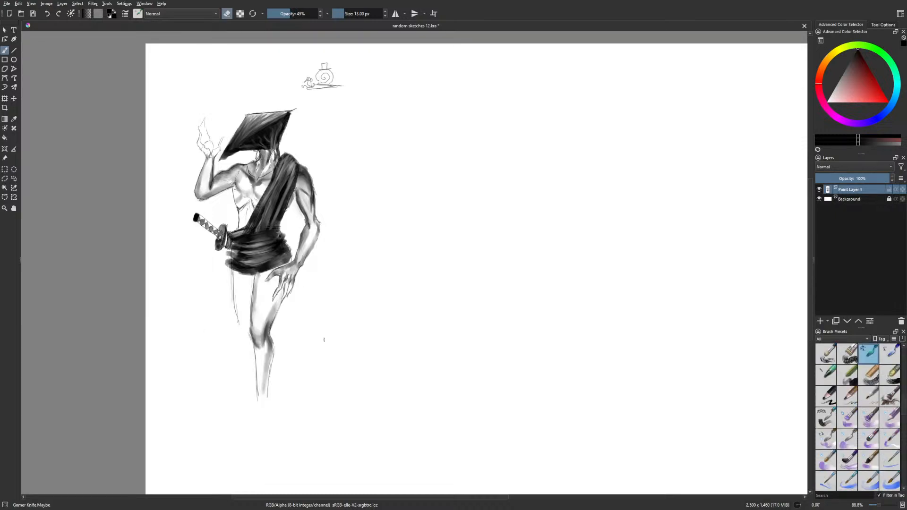
left_click_drag(350, 17, 381, 15)
key("e")
left_click_drag(247, 278, 244, 317)
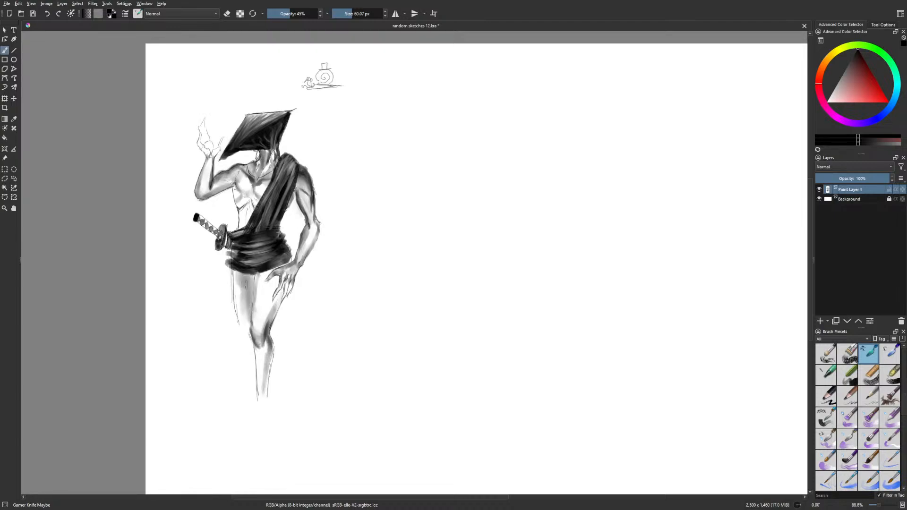
mouse_move(240, 279)
left_mouse_down()
mouse_move(247, 314)
mouse_move(253, 282)
mouse_move(251, 313)
left_mouse_up()
Darken the rear thigh beneath the hip wrap with the Dry Roller at 24% opacity and about 78 px
right_click(318, 315)
left_click(371, 316)
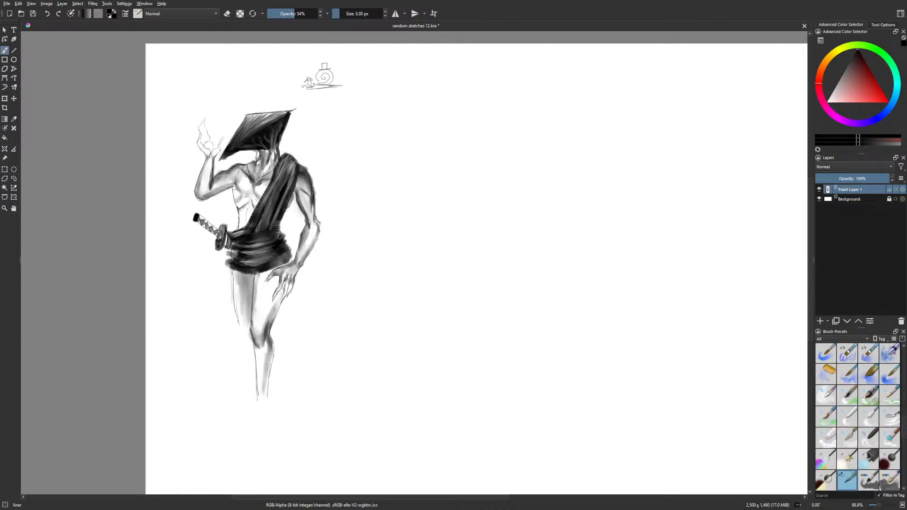
right_click(292, 327)
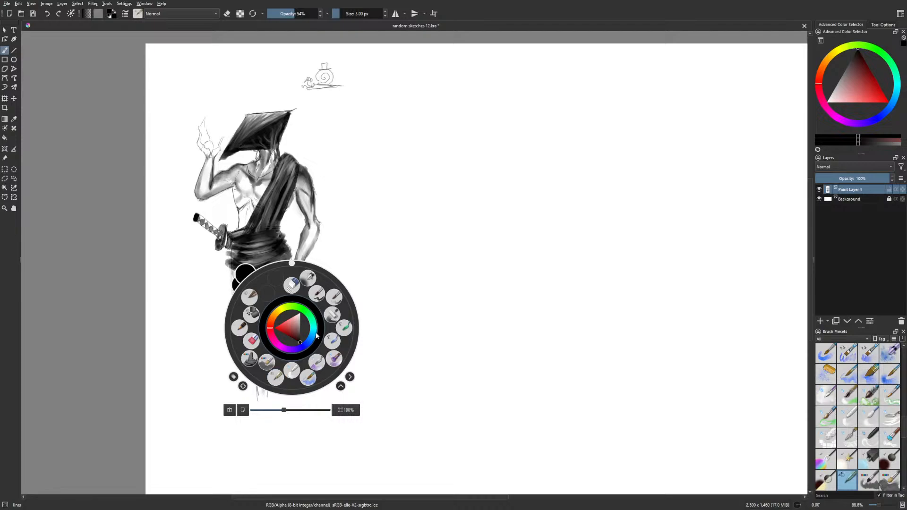
left_click(331, 313)
left_click(280, 15)
left_click(354, 14)
mouse_move(244, 294)
left_mouse_down()
mouse_move(247, 272)
mouse_move(244, 315)
left_mouse_up()
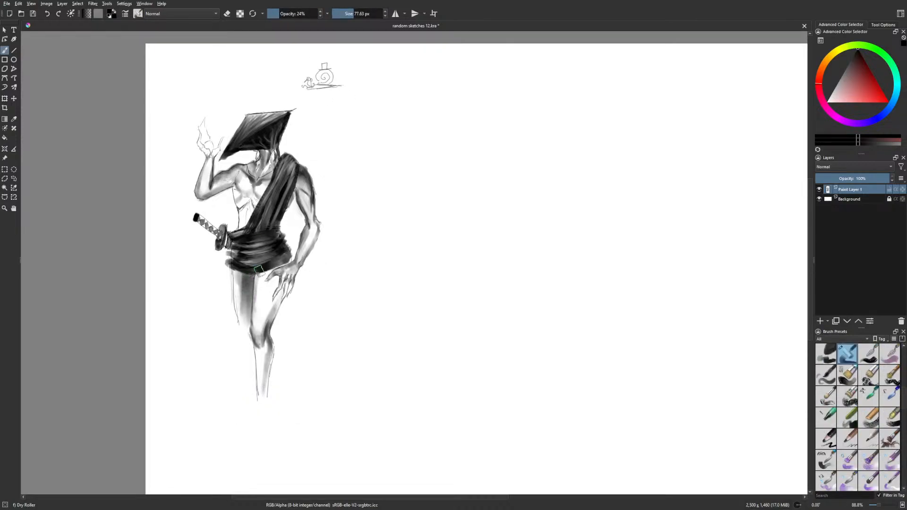
mouse_move(242, 270)
left_mouse_down()
mouse_move(234, 281)
mouse_move(246, 291)
mouse_move(242, 279)
mouse_move(248, 321)
left_mouse_up()
right_click(267, 310)
left_click(319, 311)
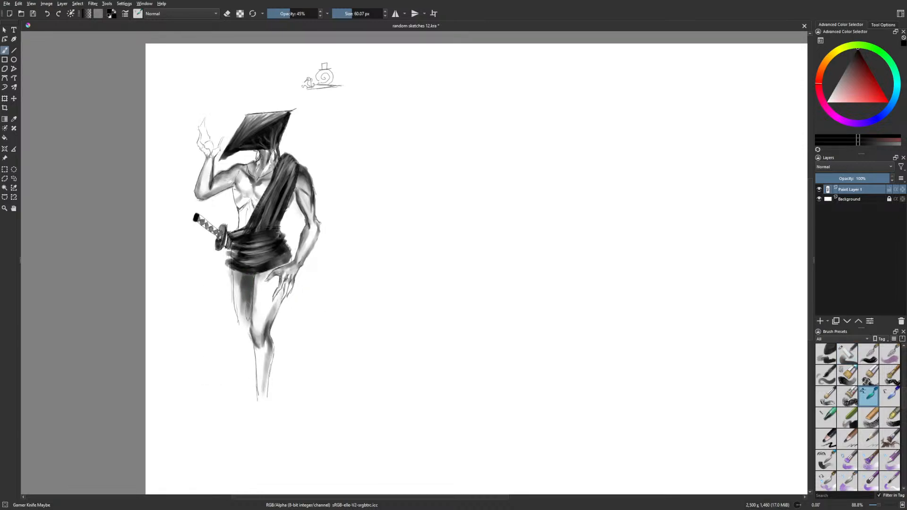
Refine the fingers of the lowered hand and the katana's handle wrapping with the 3 px liner
right_click(324, 371)
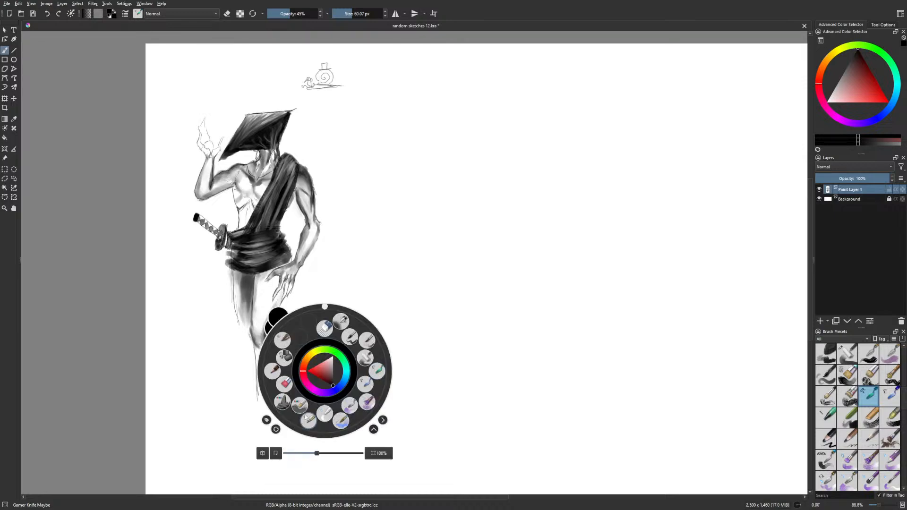
left_click(307, 420)
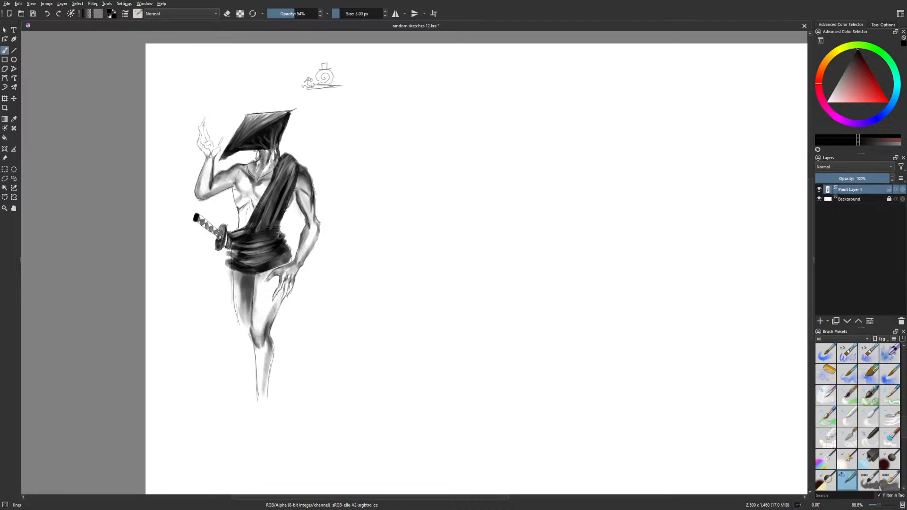
left_click_drag(290, 289, 284, 300)
left_click_drag(196, 221, 218, 237)
key("e")
key("e")
Erase highlights into the chest in the mirrored view with Gamer Knife Maybe reduced to 26 px
right_click(241, 223)
left_click(254, 216)
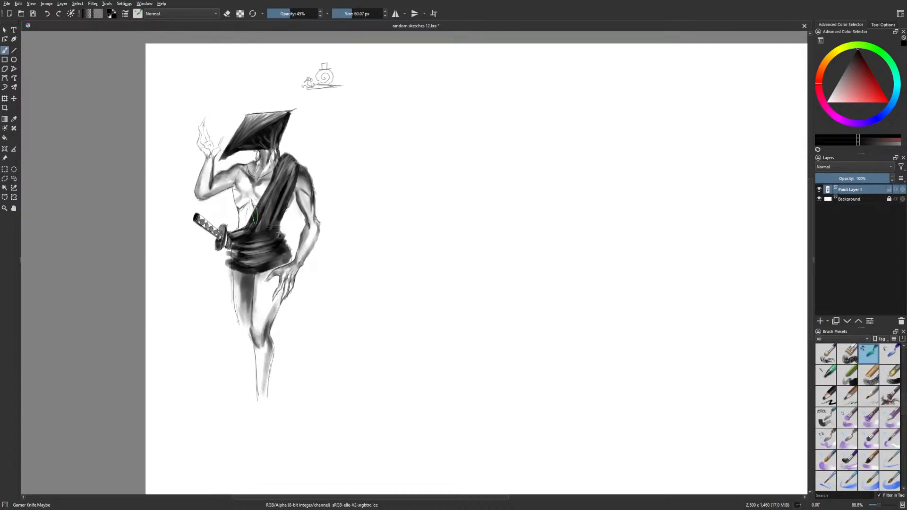
key("bracketleft")
key("bracketleft")
key("bracketleft")
key("bracketleft")
key("m")
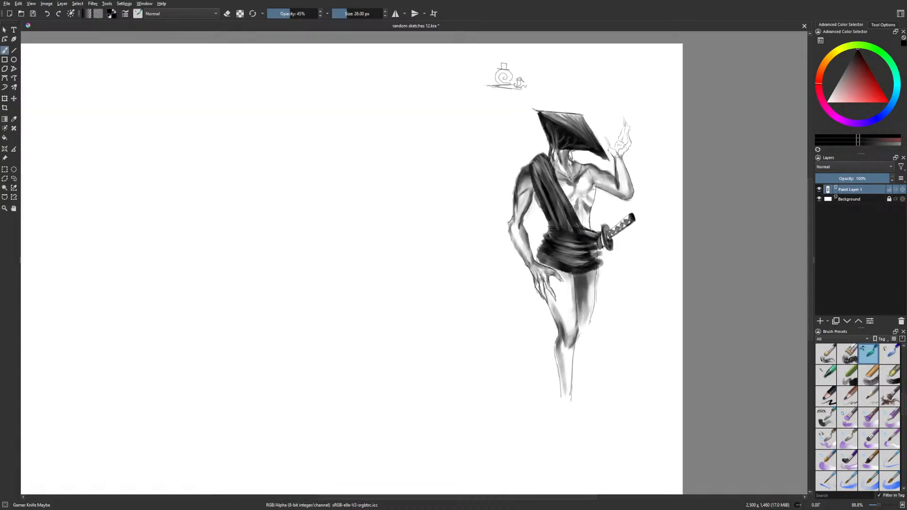
key("e")
left_click_drag(572, 182, 579, 203)
Shade the chest muscles with the knife brush reduced to 14 px, then restore the unmirrored view
key("bracketleft")
key("bracketleft")
key("bracketleft")
key("bracketleft")
key("e")
left_click_drag(579, 184, 588, 187)
key("m")
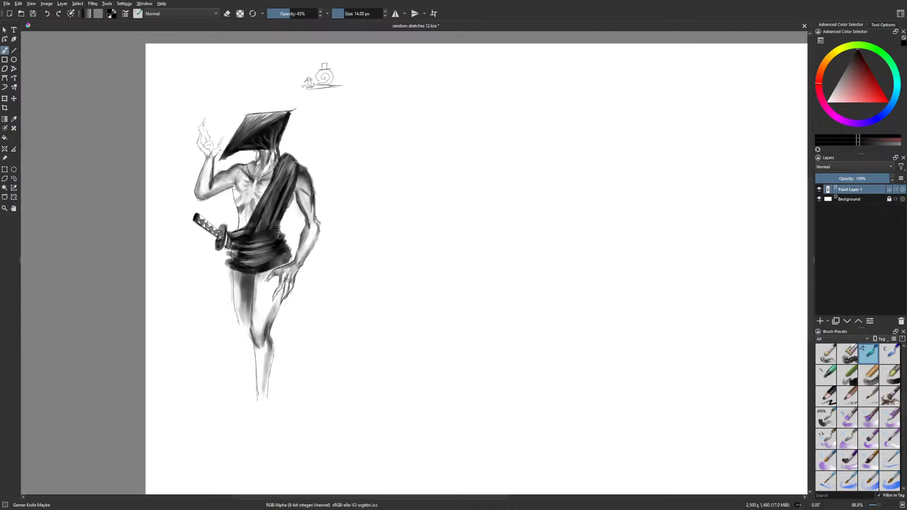
Shade the raised arm's shoulder and erase highlights along the collarbones and upper chest
left_click_drag(246, 166, 251, 174)
key("e")
left_click_drag(245, 170, 246, 178)
left_click_drag(266, 173, 260, 179)
key("e")
Extend the black hip wrap diagonally down over the front thigh behind the hand with the Dry Roller, reduced to 18 px
right_click(314, 353)
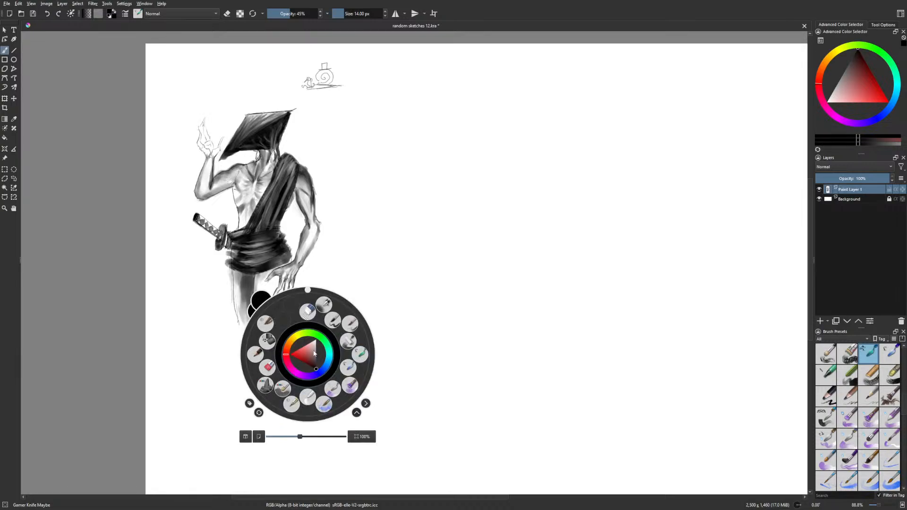
left_click(289, 385)
right_click(300, 379)
left_click(327, 360)
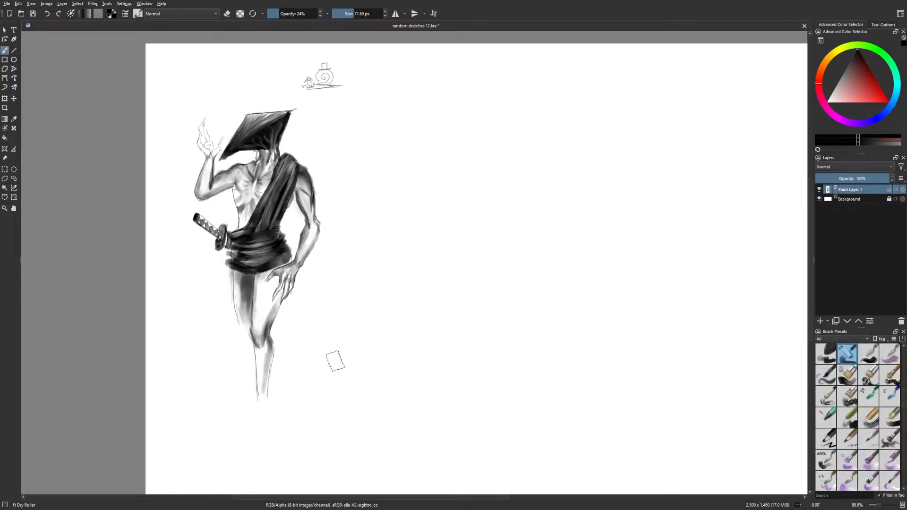
mouse_move(231, 269)
left_mouse_down()
mouse_move(254, 278)
mouse_move(270, 270)
mouse_move(262, 287)
mouse_move(284, 262)
mouse_move(262, 286)
mouse_move(276, 279)
mouse_move(265, 297)
mouse_move(279, 303)
mouse_move(268, 304)
mouse_move(273, 295)
mouse_move(262, 289)
mouse_move(283, 289)
mouse_move(283, 305)
left_mouse_up()
key("bracketleft")
key("bracketleft")
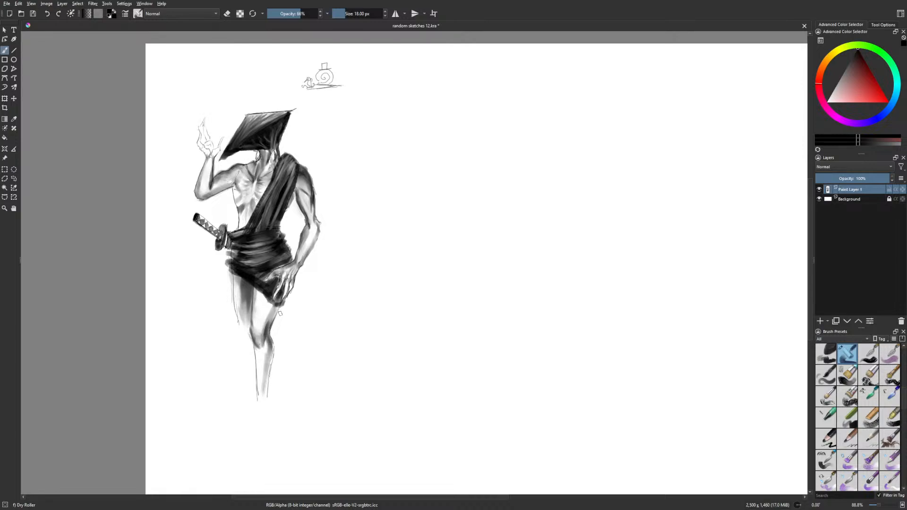
mouse_move(271, 295)
left_mouse_down()
mouse_move(250, 277)
mouse_move(284, 265)
mouse_move(253, 275)
mouse_move(257, 266)
mouse_move(275, 282)
mouse_move(267, 283)
mouse_move(272, 301)
mouse_move(281, 307)
mouse_move(289, 292)
left_mouse_up()
Erase light folds into the extended hip wrap with Gamer Knife Maybe at 20 px, then switch to the liner
right_click(310, 295)
left_click(361, 296)
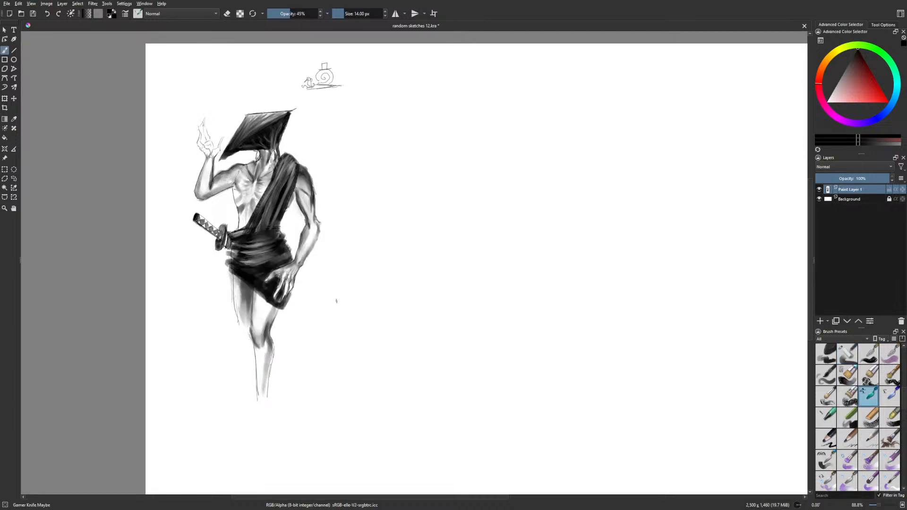
key("e")
key("bracketright")
mouse_move(255, 269)
left_mouse_down()
mouse_move(246, 269)
mouse_move(261, 272)
mouse_move(247, 269)
mouse_move(277, 302)
left_mouse_up()
mouse_move(238, 268)
left_mouse_down()
mouse_move(257, 287)
mouse_move(283, 257)
mouse_move(264, 276)
mouse_move(252, 261)
left_mouse_up()
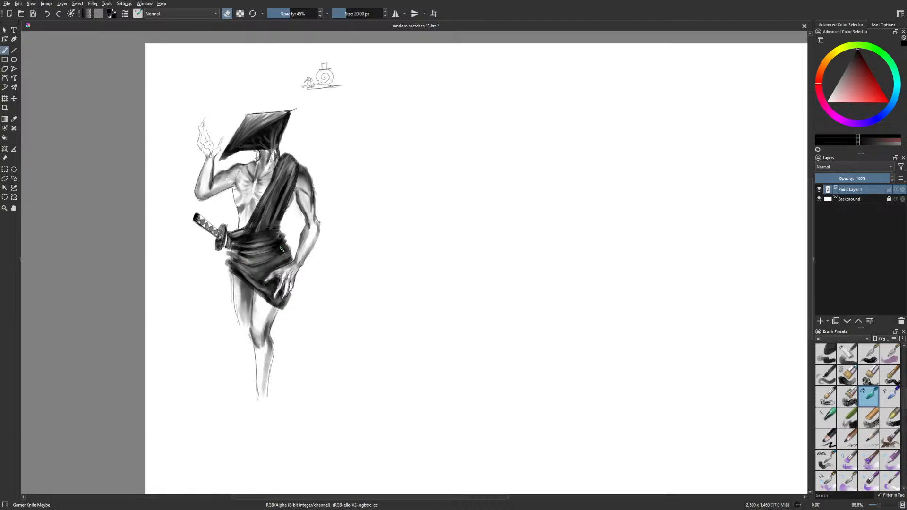
right_click(292, 293)
left_click(276, 343)
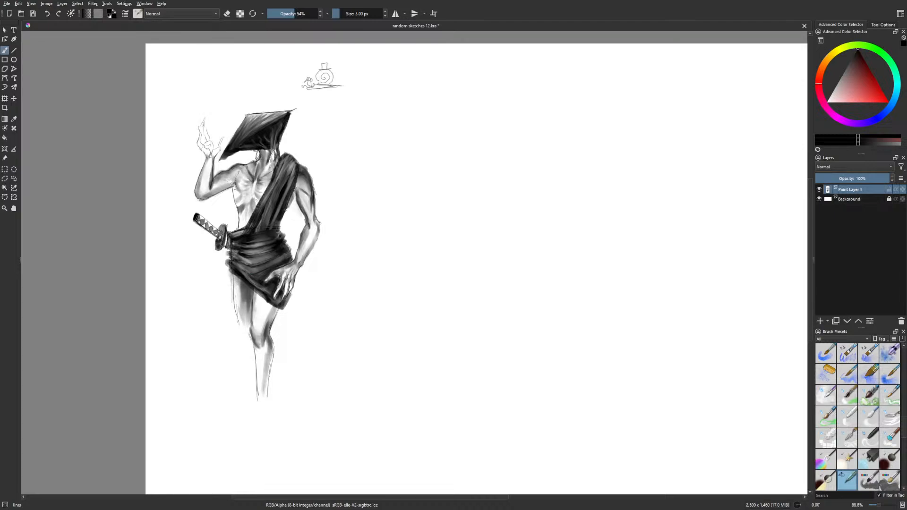
Erase highlights on the raised forearm and shade its wrist and hand with Gamer Knife Maybe, then reselect the liner
right_click(335, 300)
left_click(382, 305)
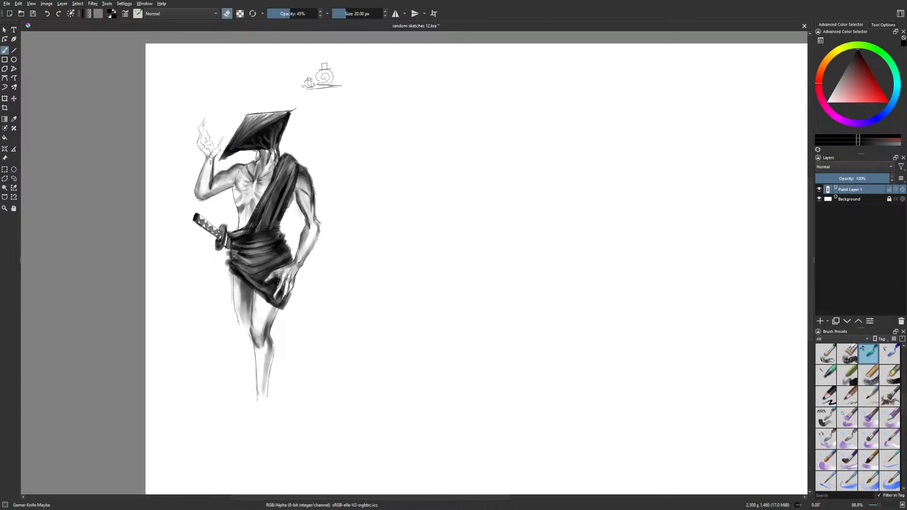
left_click_drag(208, 166, 207, 173)
key("e")
mouse_move(209, 158)
left_mouse_down()
mouse_move(221, 140)
mouse_move(202, 127)
mouse_move(215, 158)
left_mouse_up()
right_click(236, 171)
left_click(219, 219)
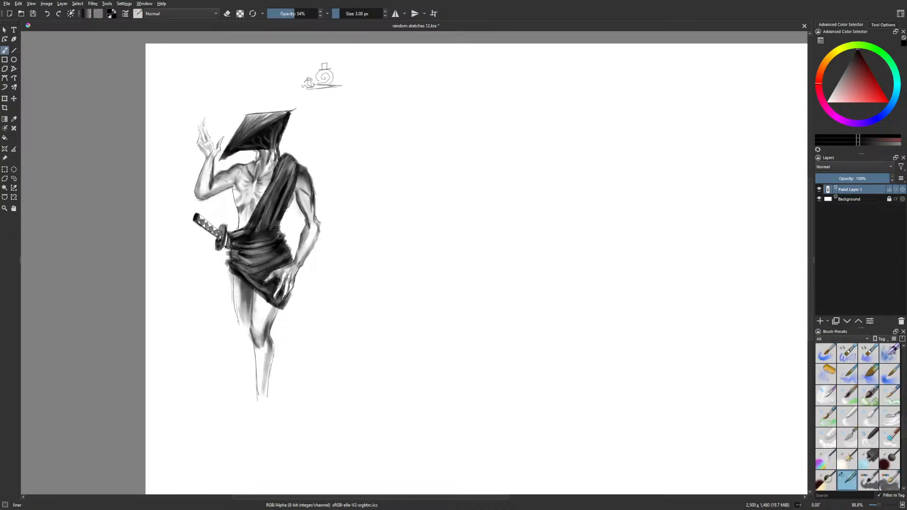
left_click_drag(392, 337, 383, 332)
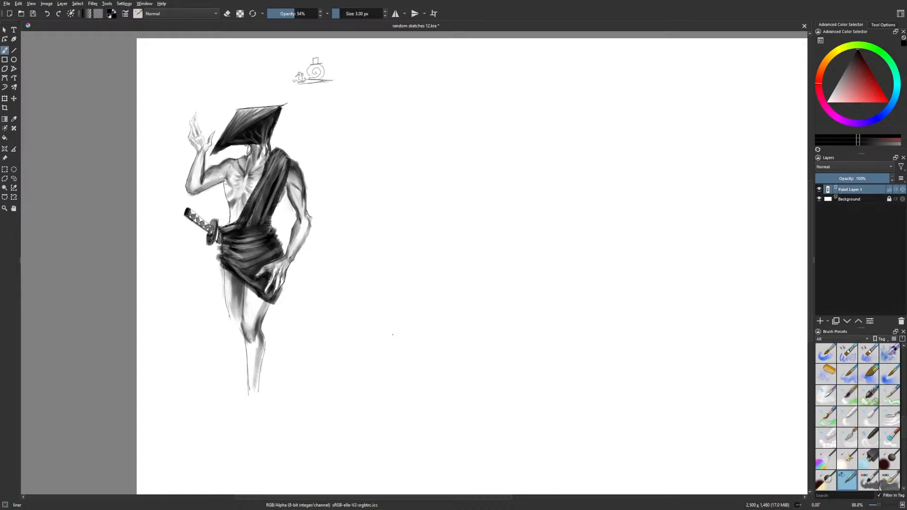
left_click_drag(235, 339, 234, 384)
key("ctrl+z")
left_click_drag(229, 322, 216, 368)
key("ctrl+z")
Select the rear thigh with the freehand selection and transform it so the thigh angles outward
left_click(14, 179)
mouse_move(223, 320)
left_mouse_down()
mouse_move(240, 324)
mouse_move(244, 285)
mouse_move(235, 275)
mouse_move(218, 317)
mouse_move(210, 312)
left_mouse_up()
key("ctrl+t")
left_click_drag(299, 334, 301, 327)
left_click_drag(217, 315, 219, 316)
key("Return")
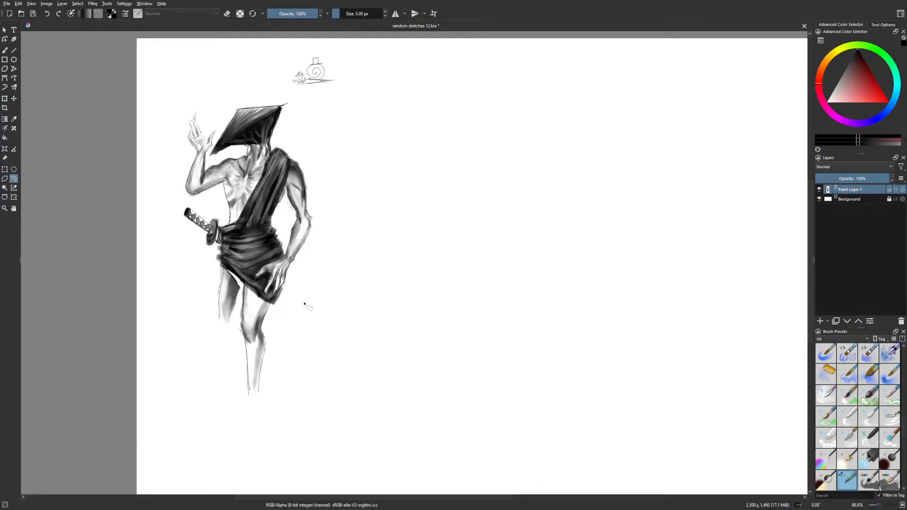
Draw the rear lower leg's outline from the knee down with the 3 px liner brush
right_click(306, 308)
key("Escape")
key("b")
left_click_drag(220, 309, 236, 392)
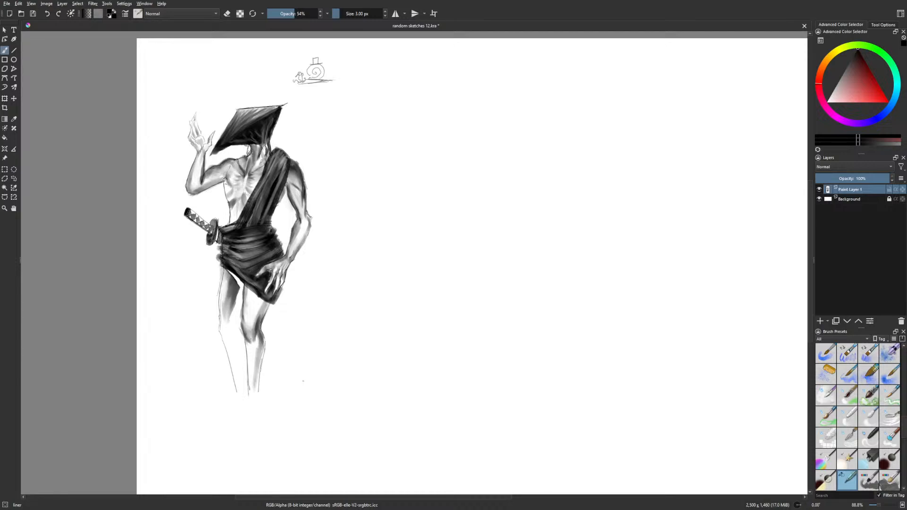
Shade the rear leg's inner thigh with the Gamer Knife Maybe brush at about 57 px, working on a mirrored canvas view
right_click(297, 366)
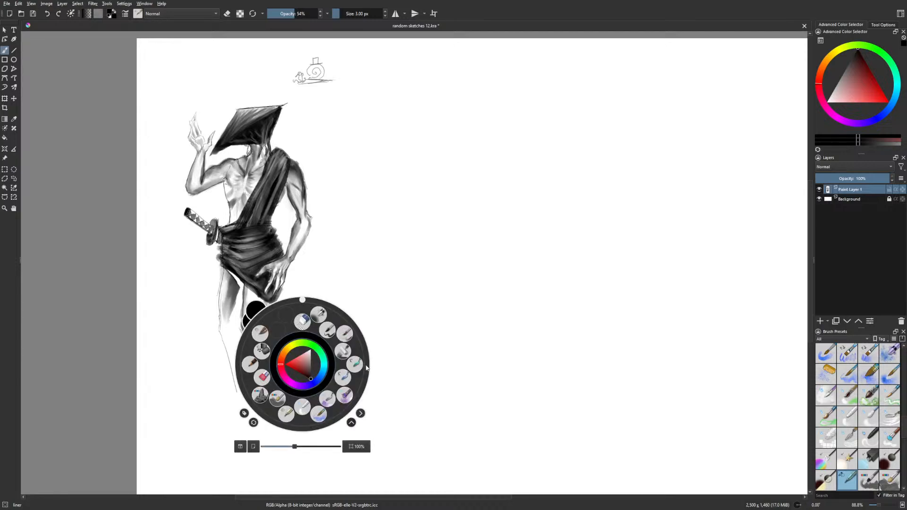
left_click(348, 334)
left_click(351, 15)
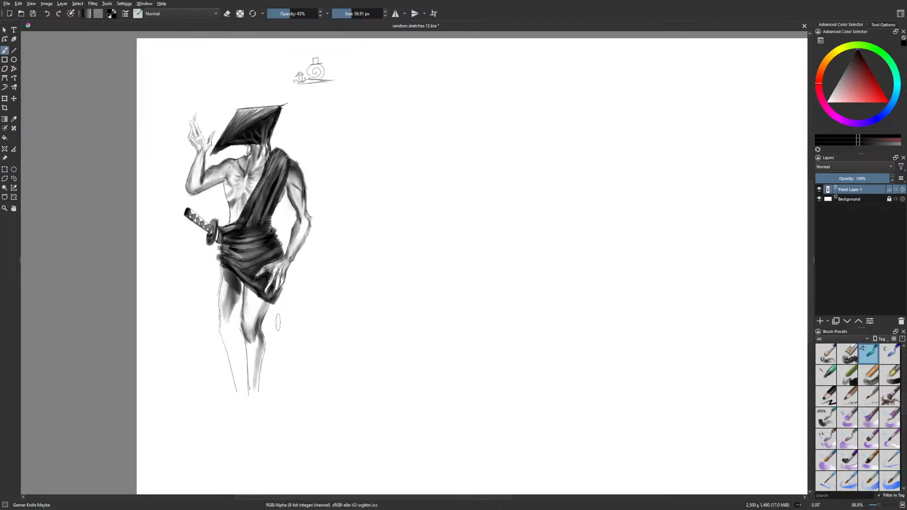
key("m")
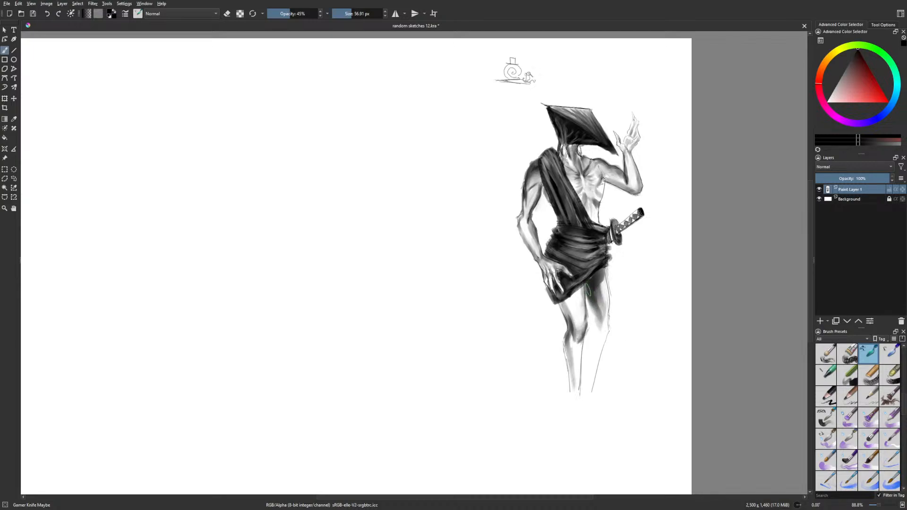
mouse_move(588, 286)
left_mouse_down()
mouse_move(603, 320)
mouse_move(594, 330)
mouse_move(606, 333)
mouse_move(594, 317)
left_mouse_up()
Undo the last strokes and draw the rear leg's calf and knee contours with the 3 px liner brush
right_click(634, 353)
left_click(618, 403)
key("ctrl+z")
key("ctrl+z")
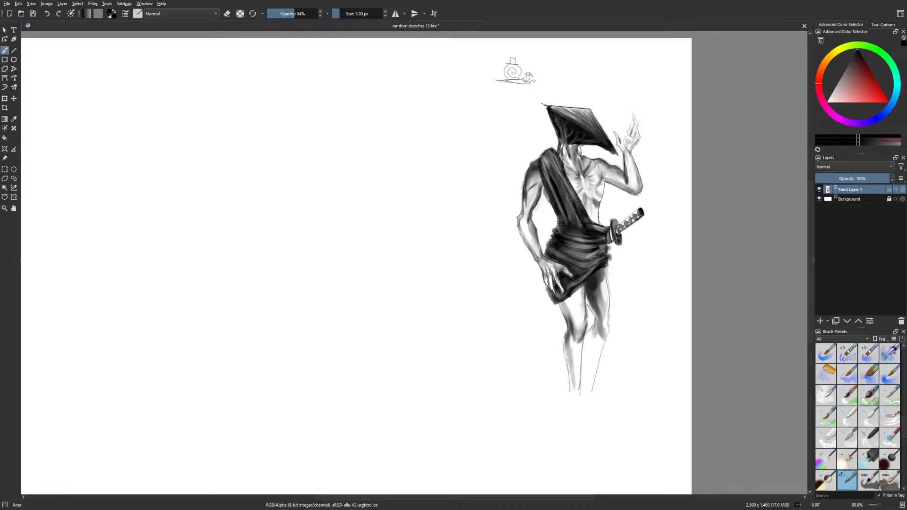
mouse_move(587, 336)
left_mouse_down()
mouse_move(591, 394)
mouse_move(594, 377)
left_mouse_up()
key("m")
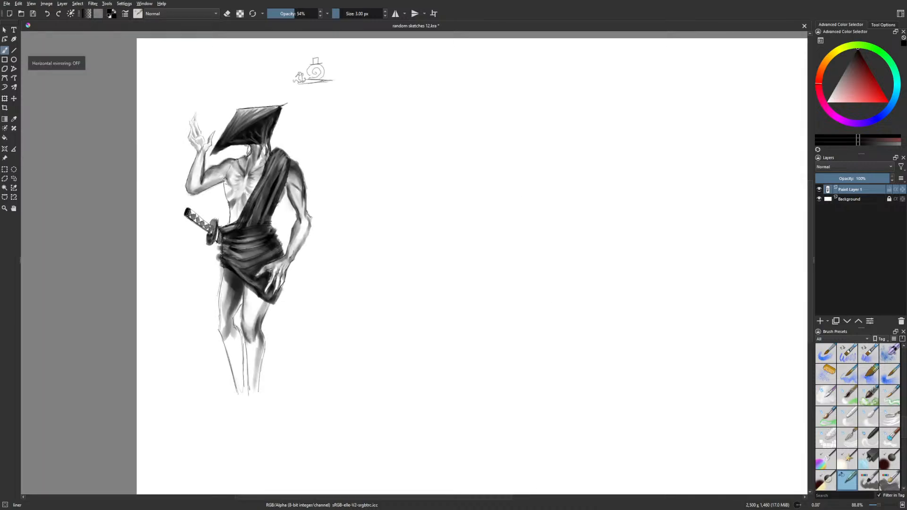
left_click_drag(219, 315, 218, 329)
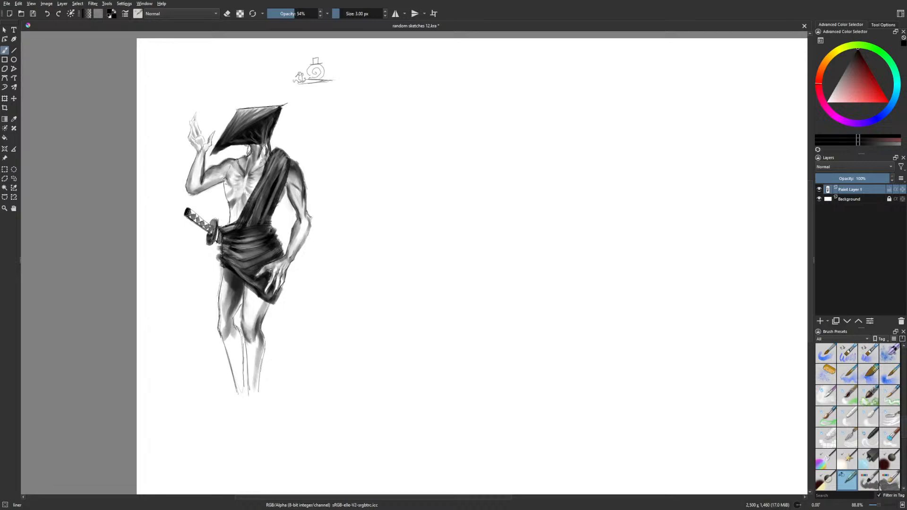
mouse_move(241, 303)
left_mouse_down()
mouse_move(234, 318)
mouse_move(247, 383)
left_mouse_up()
Shade the rear leg's knee and calf with Gamer Knife Maybe, reducing the brush size to 30 px
right_click(276, 351)
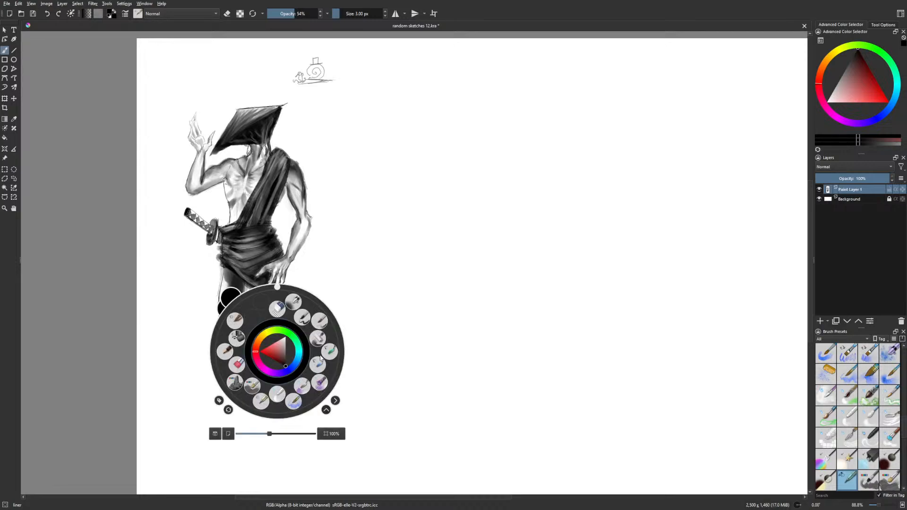
left_click(329, 351)
mouse_move(238, 327)
left_mouse_down()
mouse_move(242, 377)
mouse_move(240, 286)
mouse_move(235, 333)
left_mouse_up()
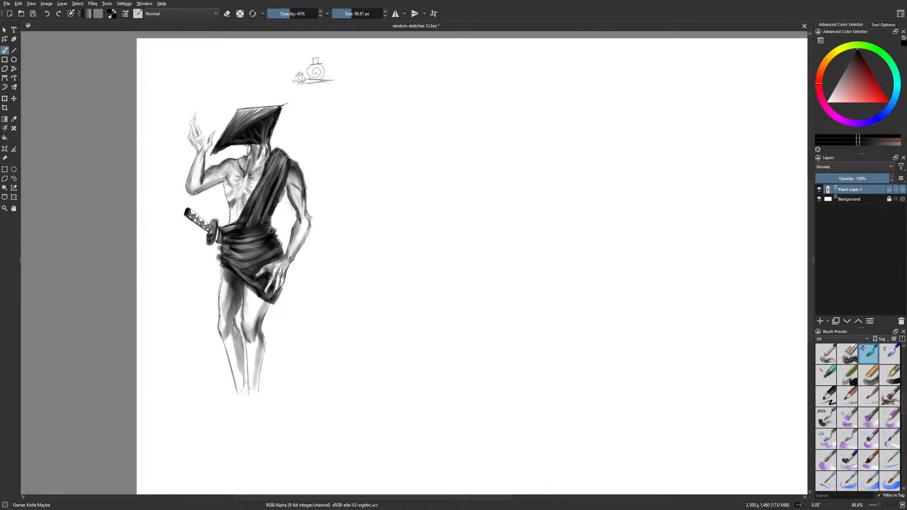
key("bracketleft")
key("bracketleft")
key("bracketleft")
key("bracketleft")
key("bracketleft")
mouse_move(231, 320)
left_mouse_down()
mouse_move(249, 339)
mouse_move(253, 332)
mouse_move(249, 362)
left_mouse_up()
left_click_drag(236, 328, 242, 350)
left_click_drag(233, 324, 243, 365)
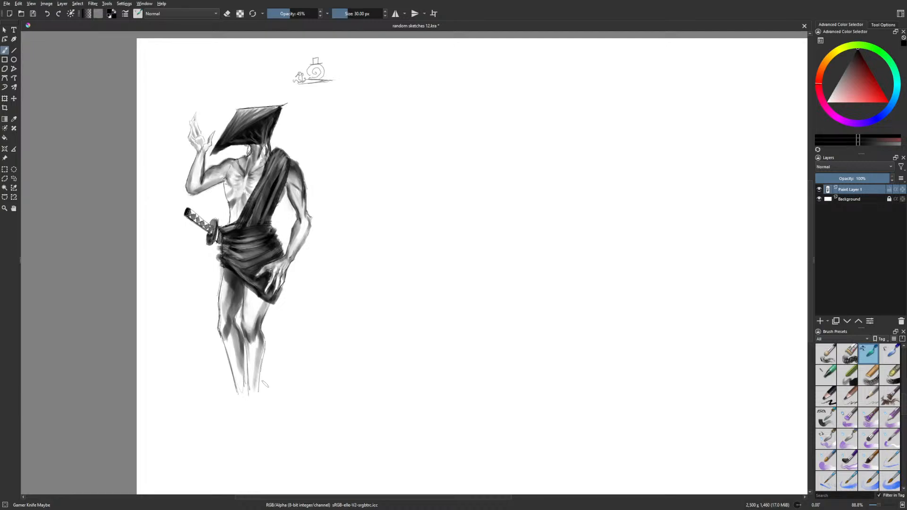
Select the front leg with the freehand selection and transform it so the leg angles outward, away from the rear leg
left_click(14, 179)
mouse_move(238, 319)
left_mouse_down()
mouse_move(248, 388)
mouse_move(261, 399)
mouse_move(270, 309)
mouse_move(244, 286)
mouse_move(240, 319)
left_mouse_up()
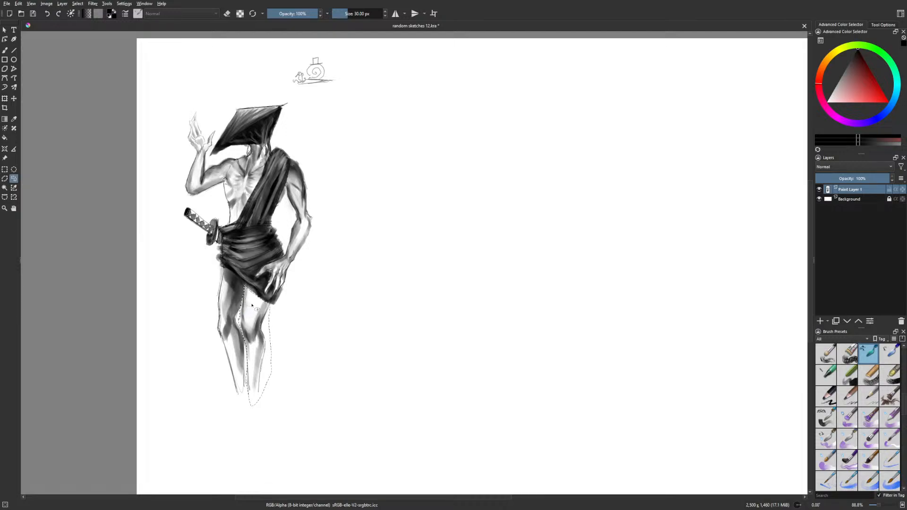
key("ctrl+t")
left_click_drag(267, 372, 358, 371)
left_click(884, 25)
scroll(900, 98, "down", 2)
left_click_drag(340, 368, 255, 357)
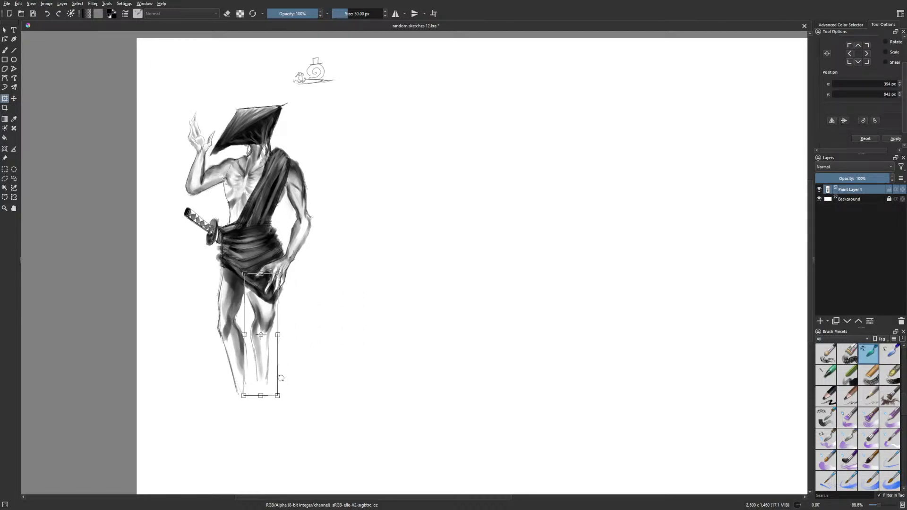
key("ctrl+z")
key("ctrl+z")
left_click_drag(340, 310, 272, 314)
left_click_drag(310, 294, 276, 304)
Check the pose in a mirrored view, then redraw the front leg's inner contour with the 3 px liner
left_click(14, 169)
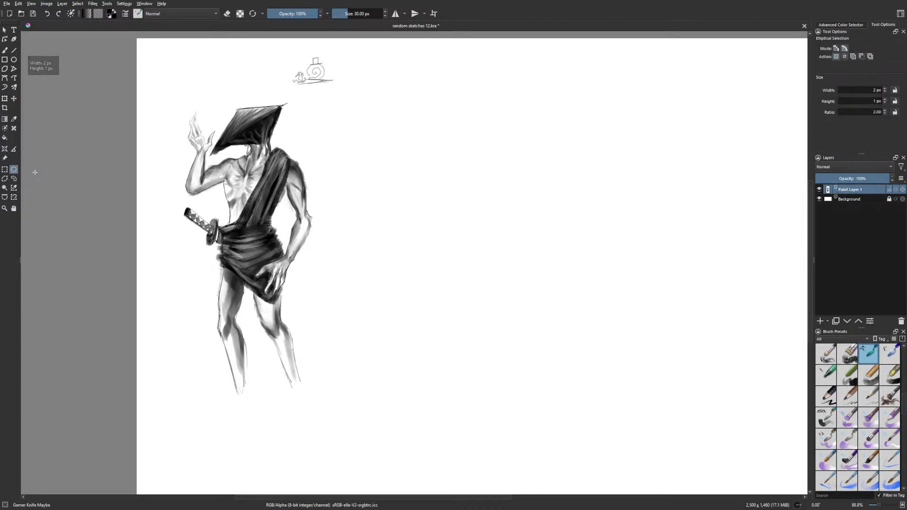
key("m")
key("m")
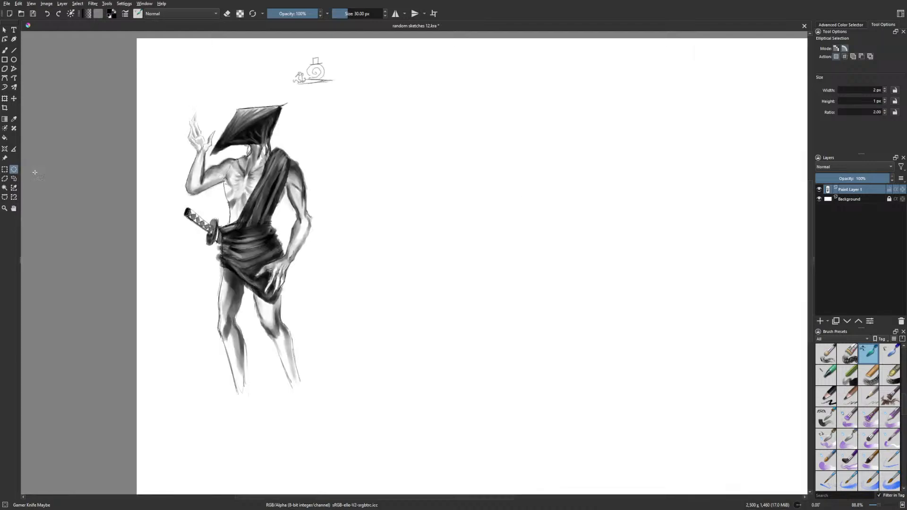
key("b")
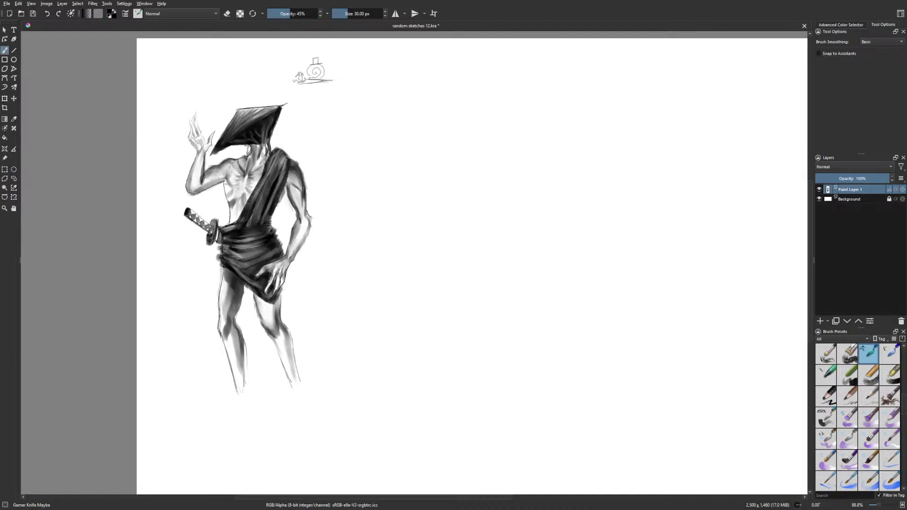
right_click(290, 380)
left_click(287, 421)
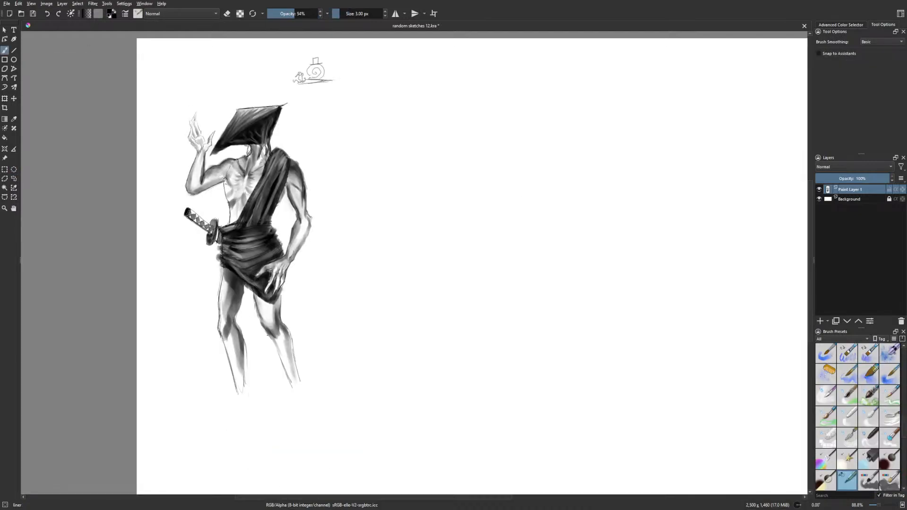
left_click_drag(270, 345, 283, 367)
left_click_drag(250, 290, 256, 307)
Shade the rear leg's inner thigh below the hip wrap with Gamer Knife Maybe at 30 px
right_click(328, 376)
left_click(358, 311)
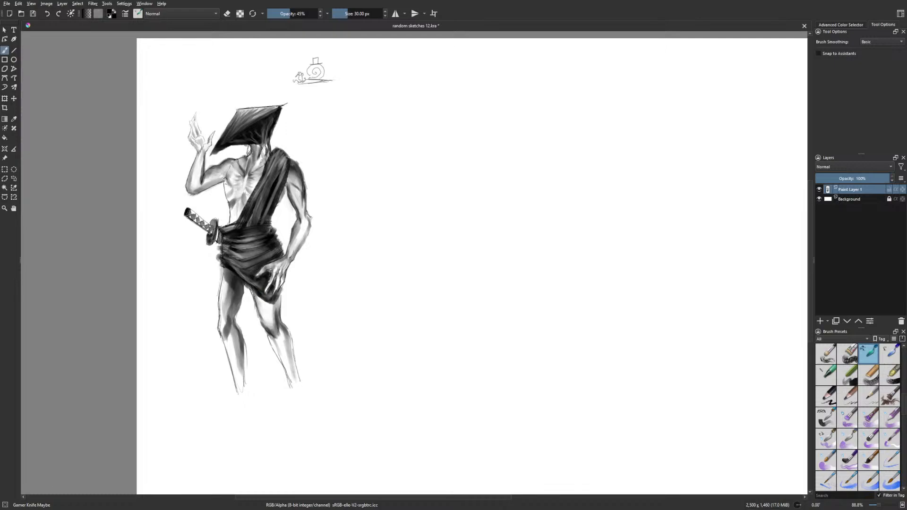
left_click_drag(243, 287, 240, 303)
Outline both ankles and feet with the 3 px liner and define the back contour of the rear calf
right_click(315, 379)
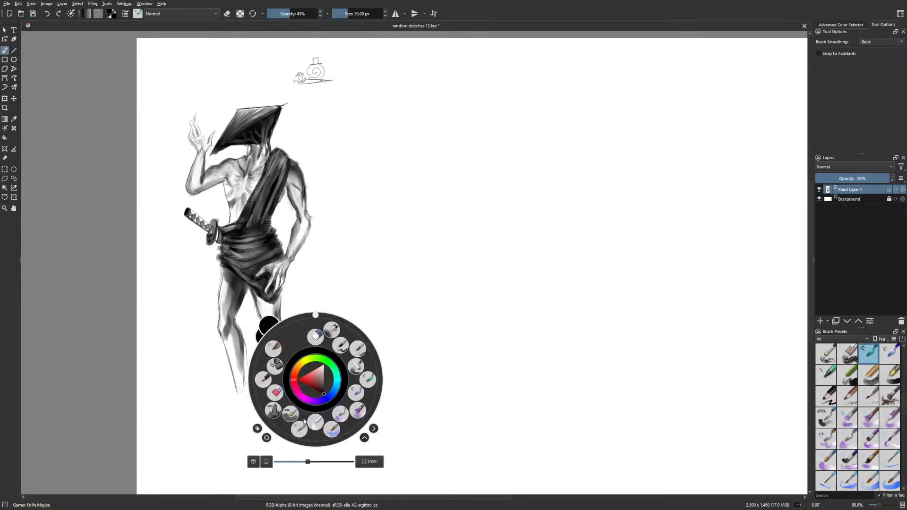
left_click(306, 421)
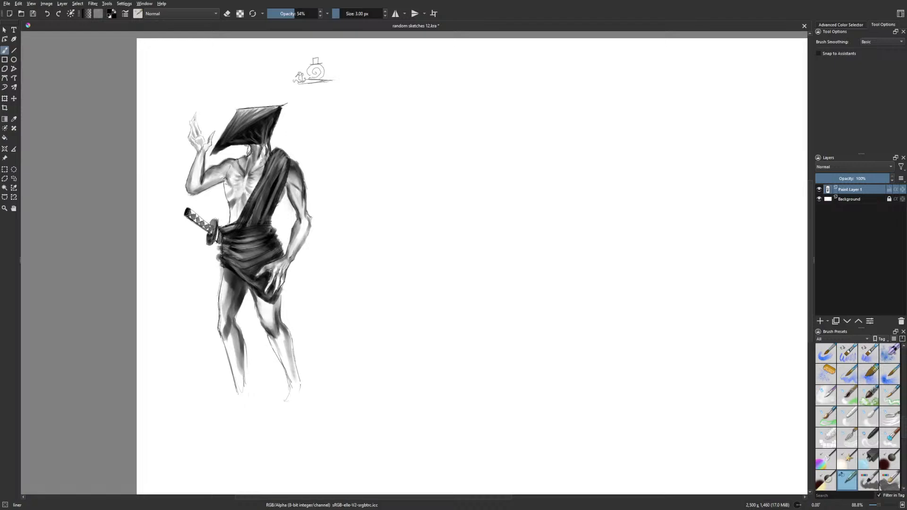
left_click_drag(284, 401, 277, 408)
mouse_move(234, 409)
left_mouse_down()
mouse_move(249, 407)
mouse_move(250, 396)
mouse_move(225, 399)
left_mouse_up()
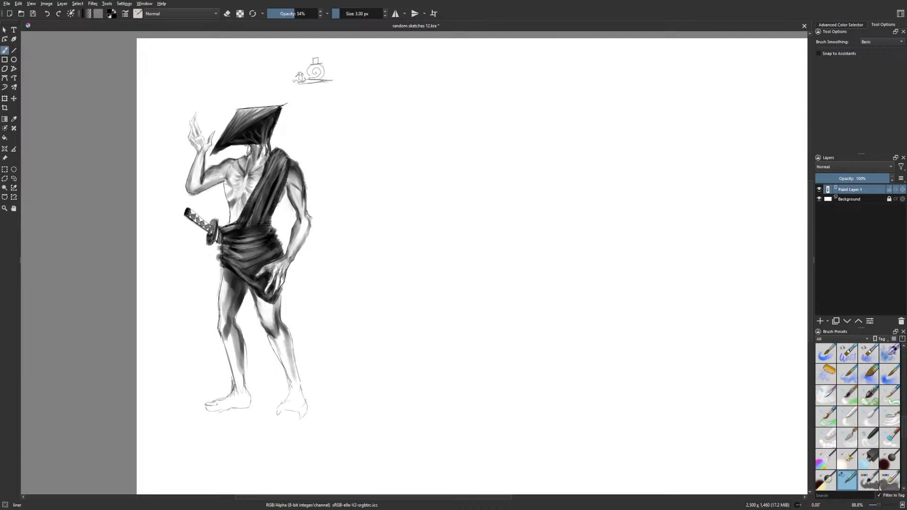
left_click_drag(244, 385, 250, 396)
mouse_move(244, 370)
left_mouse_down()
mouse_move(246, 387)
mouse_move(244, 374)
left_mouse_up()
left_click_drag(246, 347, 246, 366)
left_click_drag(238, 326, 244, 357)
Shade the rear calf and the front leg's shin with Gamer Knife Maybe at 30 px
right_click(312, 392)
left_click(363, 392)
left_click_drag(245, 339, 243, 361)
mouse_move(287, 332)
left_mouse_down()
mouse_move(293, 358)
mouse_move(285, 358)
left_mouse_up()
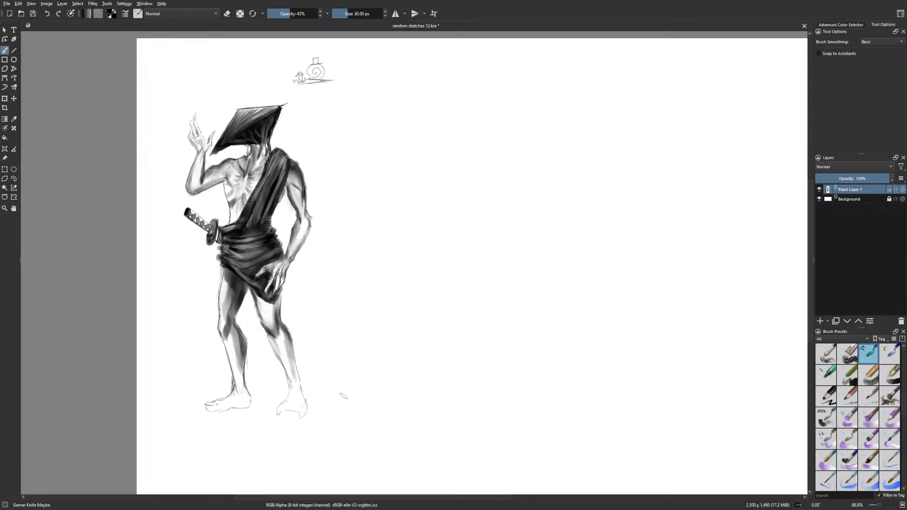
Shade both feet and the rear ankle with soft grey tones
right_click(331, 349)
left_click(427, 348)
mouse_move(218, 410)
left_mouse_down()
mouse_move(208, 408)
mouse_move(248, 394)
mouse_move(243, 404)
mouse_move(243, 372)
left_mouse_up()
mouse_move(281, 408)
left_mouse_down()
mouse_move(296, 389)
mouse_move(303, 415)
mouse_move(288, 403)
mouse_move(297, 406)
mouse_move(280, 410)
mouse_move(299, 410)
left_mouse_up()
mouse_move(215, 407)
left_mouse_down()
mouse_move(246, 406)
mouse_move(214, 404)
left_mouse_up()
left_click_drag(344, 373, 320, 387)
Darken the outer contour of the front foot, ankle and lower calf with the 3 px liner
right_click(332, 373)
left_click(330, 420)
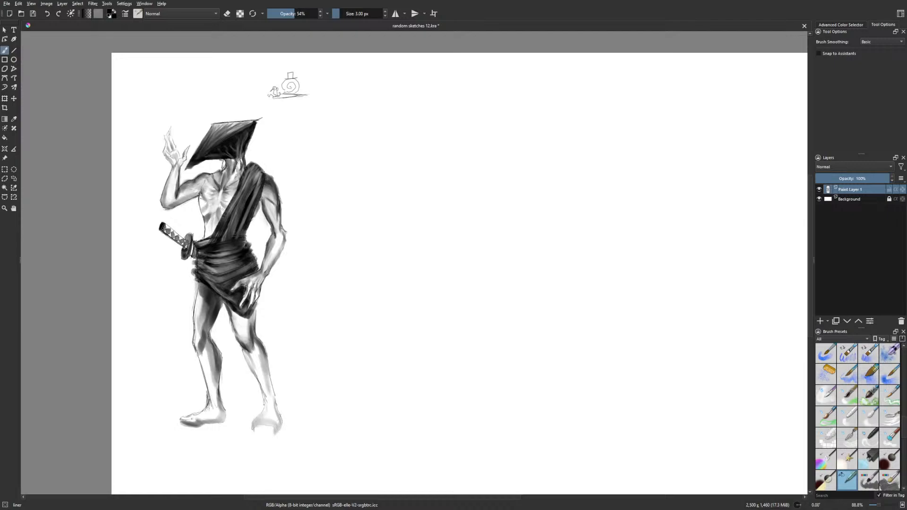
left_click_drag(280, 430, 281, 413)
left_click_drag(275, 401, 272, 382)
Sketch a masked head with a round side goggle and cylindrical snout in the empty space beside the samurai using the liner
mouse_move(304, 248)
left_mouse_down()
mouse_move(253, 285)
mouse_move(269, 249)
left_mouse_up()
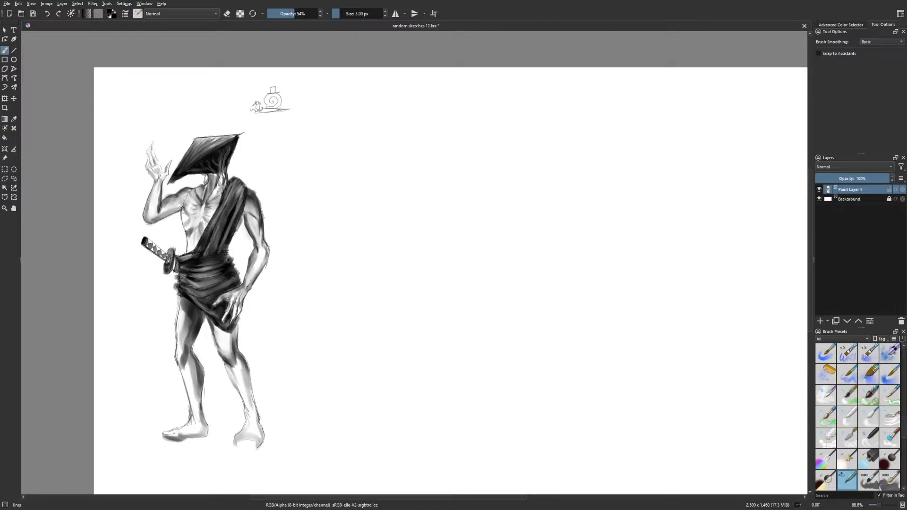
scroll(466, 378, "down", 1)
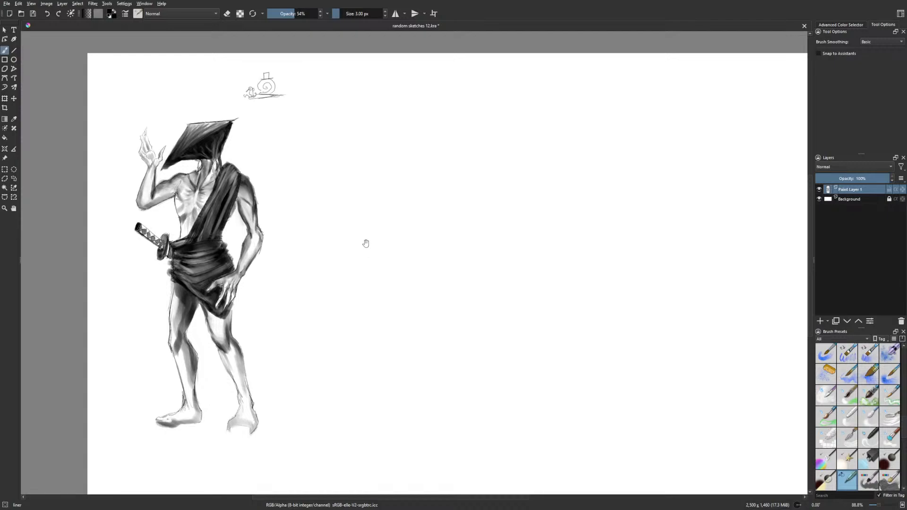
scroll(366, 245, "right", 1)
mouse_move(373, 148)
left_mouse_down()
mouse_move(369, 168)
mouse_move(396, 178)
mouse_move(404, 158)
mouse_move(380, 168)
mouse_move(404, 158)
mouse_move(378, 156)
mouse_move(394, 170)
mouse_move(353, 166)
mouse_move(367, 150)
mouse_move(355, 164)
mouse_move(356, 144)
left_mouse_up()
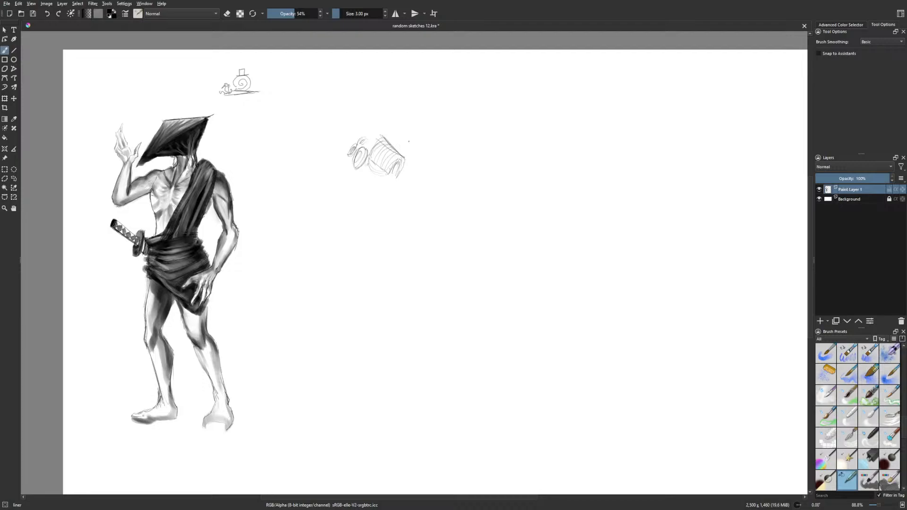
mouse_move(379, 173)
left_mouse_down()
mouse_move(370, 165)
mouse_move(378, 188)
mouse_move(366, 192)
mouse_move(387, 186)
mouse_move(378, 209)
left_mouse_up()
key("ctrl+z")
key("ctrl+z")
Add the domed skull and a long jaw to the masked head and refine its goggle and snout lines
left_click_drag(400, 162, 394, 175)
mouse_move(369, 146)
left_mouse_down()
mouse_move(384, 137)
mouse_move(378, 133)
left_mouse_up()
mouse_move(362, 131)
left_mouse_down()
mouse_move(376, 132)
mouse_move(343, 151)
mouse_move(360, 132)
left_mouse_up()
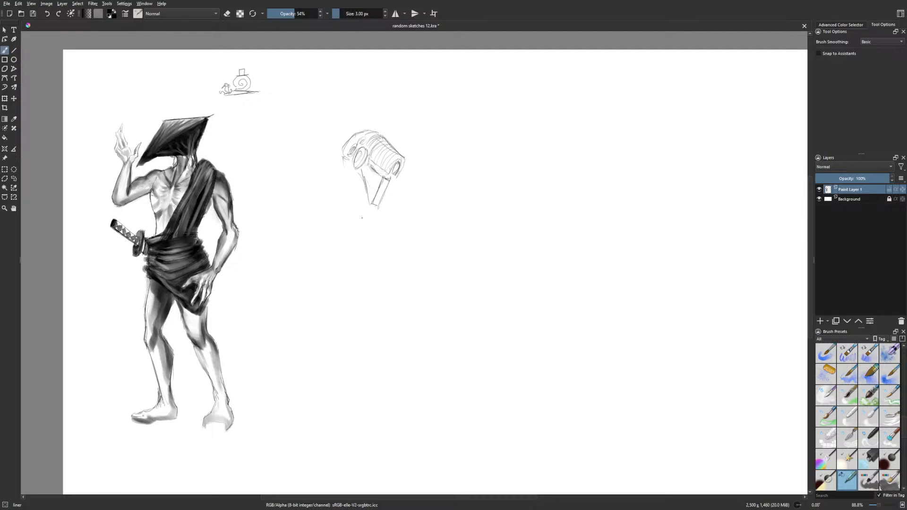
mouse_move(341, 159)
left_mouse_down()
mouse_move(352, 164)
mouse_move(352, 135)
mouse_move(382, 135)
left_mouse_up()
mouse_move(358, 168)
left_mouse_down()
mouse_move(370, 202)
mouse_move(380, 204)
mouse_move(382, 168)
mouse_move(395, 179)
mouse_move(384, 172)
left_mouse_up()
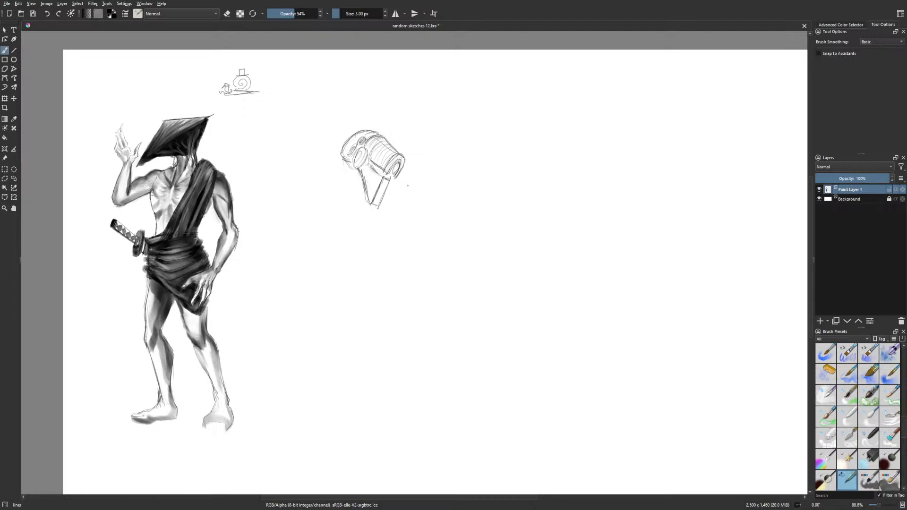
Erase the masked head's long jaw with Eraser Circle at 50 px and redraw it shorter with the 3 px liner
right_click(377, 196)
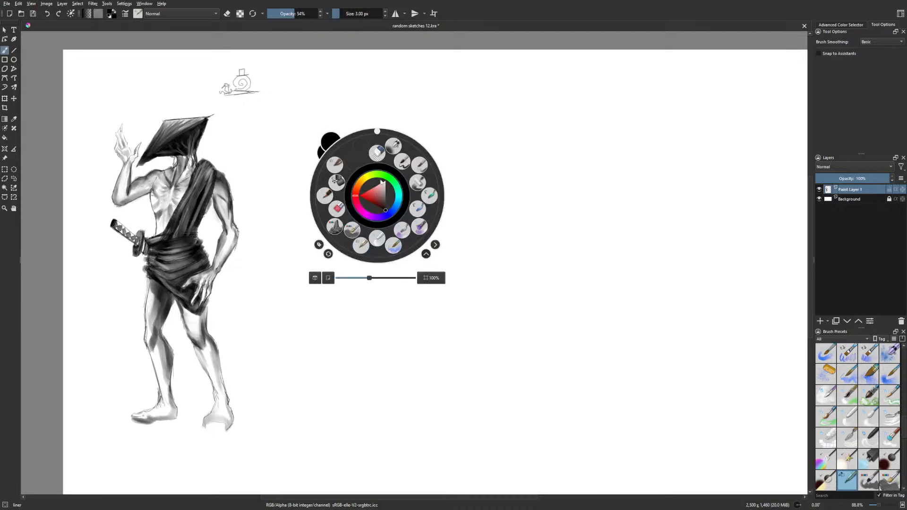
left_click(378, 153)
mouse_move(381, 188)
left_mouse_down()
mouse_move(365, 194)
mouse_move(376, 212)
left_mouse_up()
right_click(397, 195)
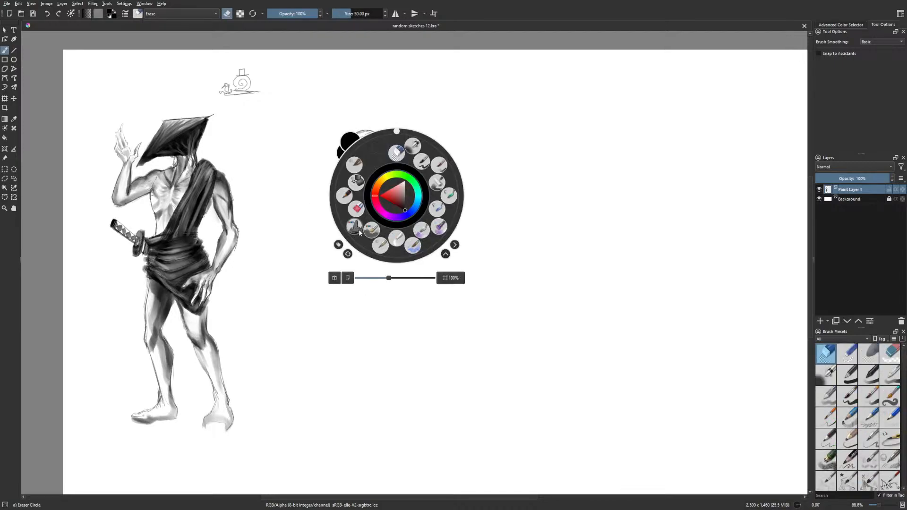
left_click(381, 247)
left_click_drag(382, 179, 366, 188)
left_click_drag(359, 169, 366, 188)
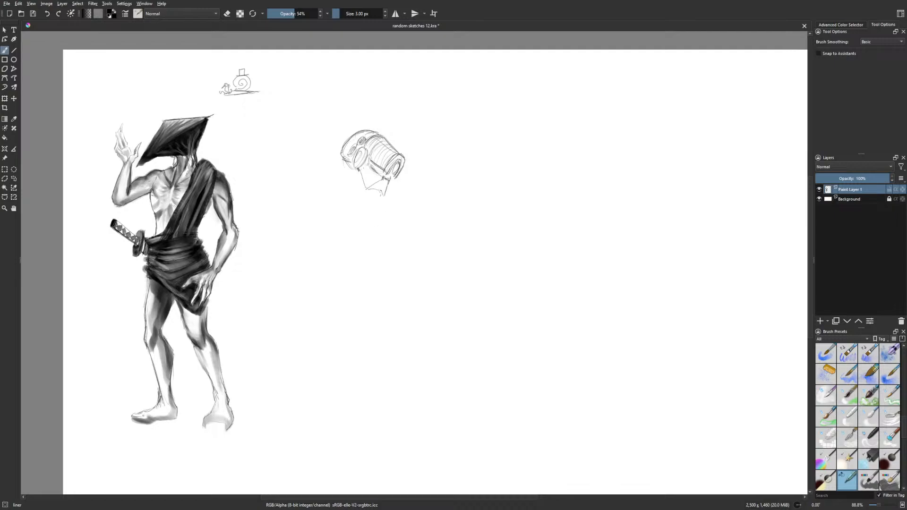
left_click_drag(363, 169, 366, 184)
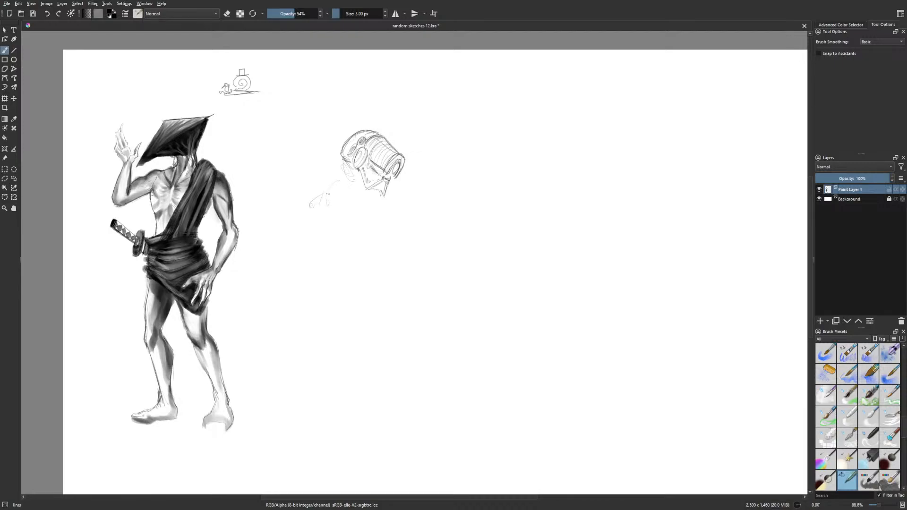
Undo the last strokes under the masked head and sketch its neck, shoulders and chest, erasing stray lines
key("ctrl+z")
key("ctrl+z")
left_click_drag(343, 166, 303, 178)
left_click_drag(387, 191, 375, 227)
left_click_drag(347, 168, 343, 184)
right_click(344, 204)
left_click(345, 162)
mouse_move(346, 168)
left_mouse_down()
mouse_move(304, 182)
mouse_move(341, 173)
mouse_move(352, 199)
mouse_move(340, 190)
mouse_move(334, 199)
mouse_move(360, 234)
left_mouse_up()
right_click(354, 200)
left_click(345, 163)
mouse_move(392, 187)
left_mouse_down()
mouse_move(393, 230)
mouse_move(400, 218)
mouse_move(377, 220)
left_mouse_up()
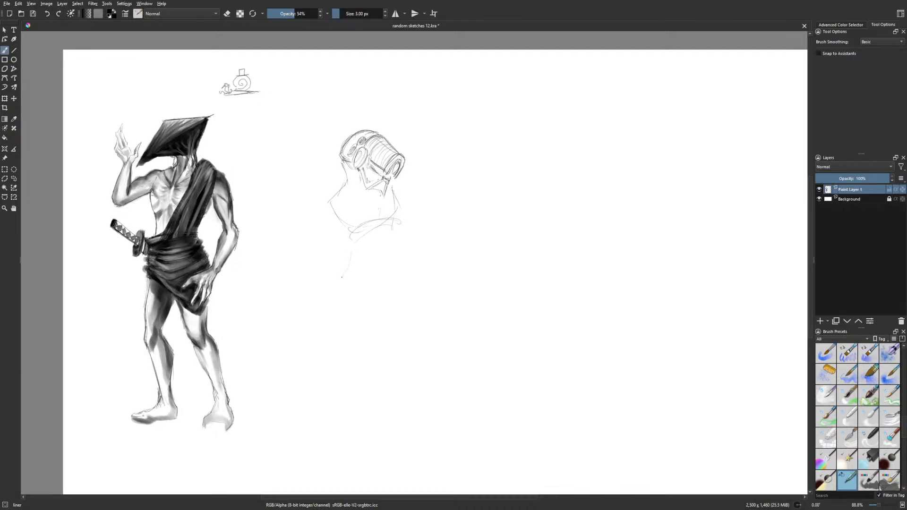
Sketch a rounded pelvis shape below the masked figure's chest with the liner
left_click_drag(397, 258, 384, 299)
mouse_move(356, 250)
left_mouse_down()
mouse_move(394, 265)
mouse_move(403, 241)
mouse_move(377, 240)
mouse_move(396, 261)
mouse_move(349, 253)
mouse_move(343, 275)
mouse_move(370, 303)
mouse_move(394, 288)
left_mouse_up()
mouse_move(399, 253)
left_mouse_down()
mouse_move(402, 282)
mouse_move(381, 302)
left_mouse_up()
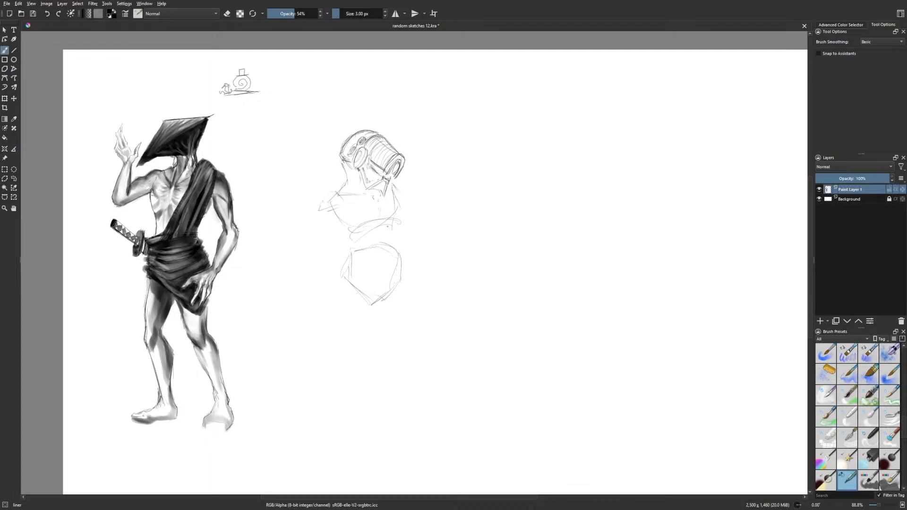
Erase the entire masked figure sketch with an enlarged Eraser Circle brush
right_click(394, 204)
left_click(399, 160)
left_click(361, 14)
mouse_move(373, 117)
left_mouse_down()
mouse_move(364, 291)
mouse_move(394, 336)
left_mouse_up()
right_click(418, 331)
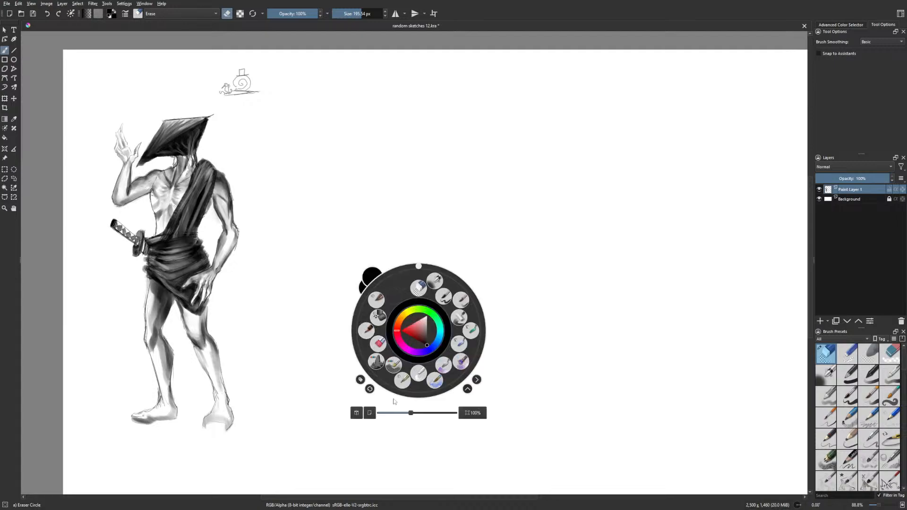
left_click(402, 383)
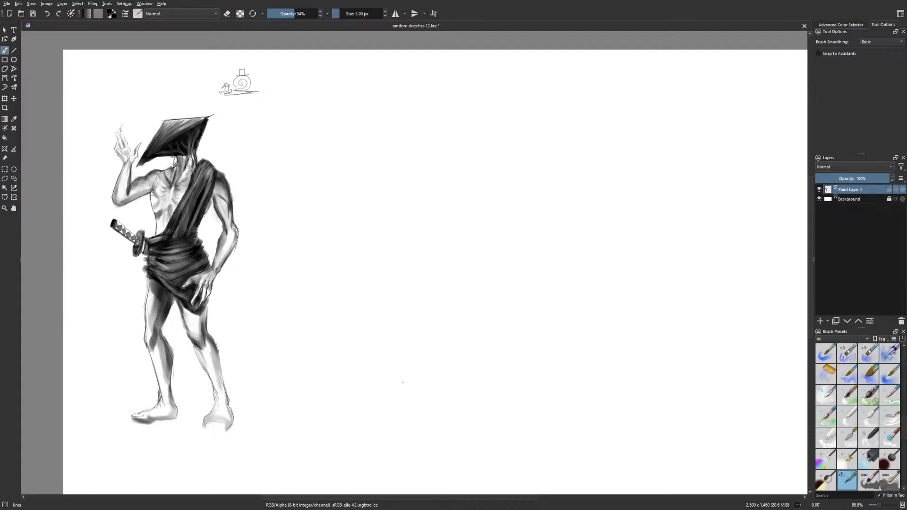
right_click(358, 262)
left_click(362, 217)
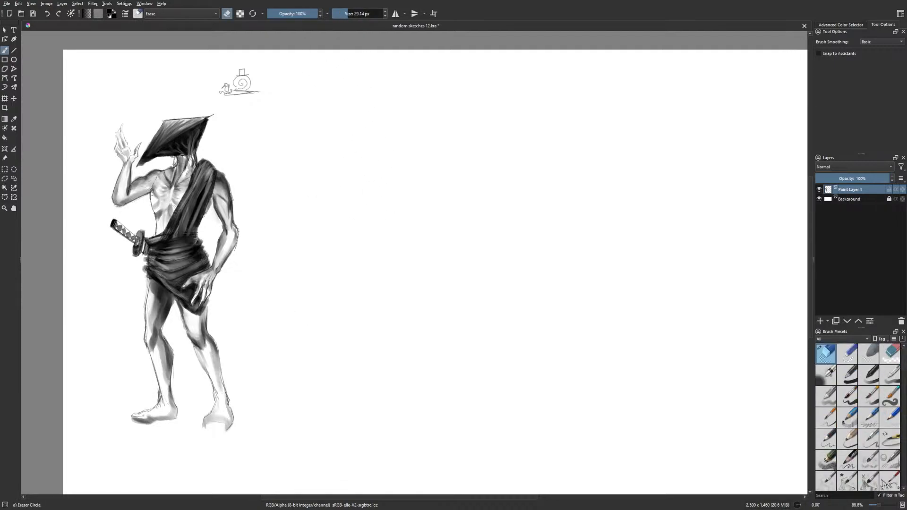
Sketch a new oval mask with eyes inside a rounded hood beside the samurai, using the liner at 3 px
left_click_drag(173, 161, 173, 160)
right_click(320, 306)
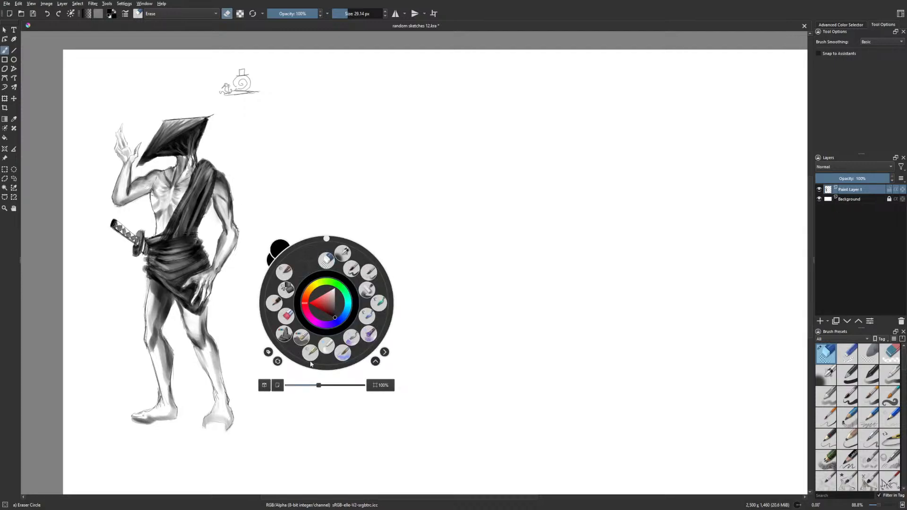
left_click(350, 348)
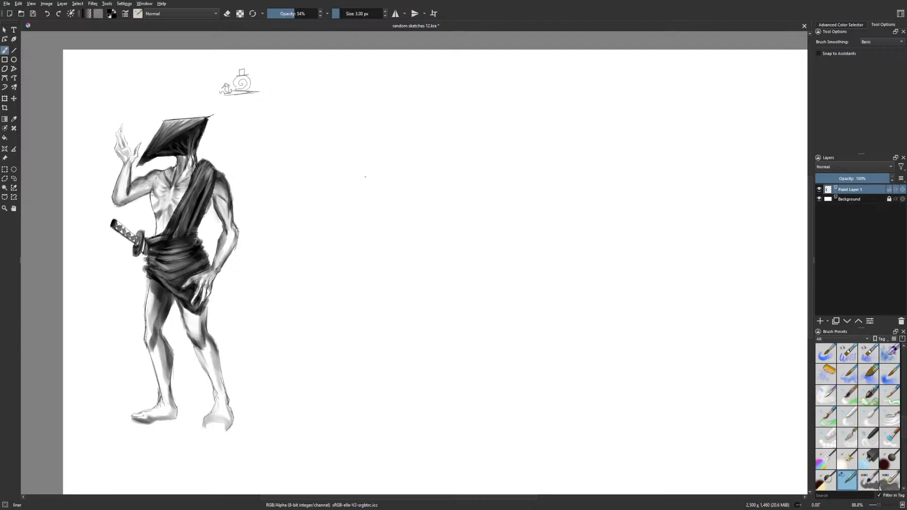
mouse_move(386, 97)
left_mouse_down()
mouse_move(373, 117)
mouse_move(380, 132)
left_mouse_up()
mouse_move(380, 124)
left_mouse_down()
mouse_move(404, 123)
mouse_move(403, 107)
mouse_move(400, 132)
mouse_move(405, 96)
mouse_move(419, 130)
left_mouse_up()
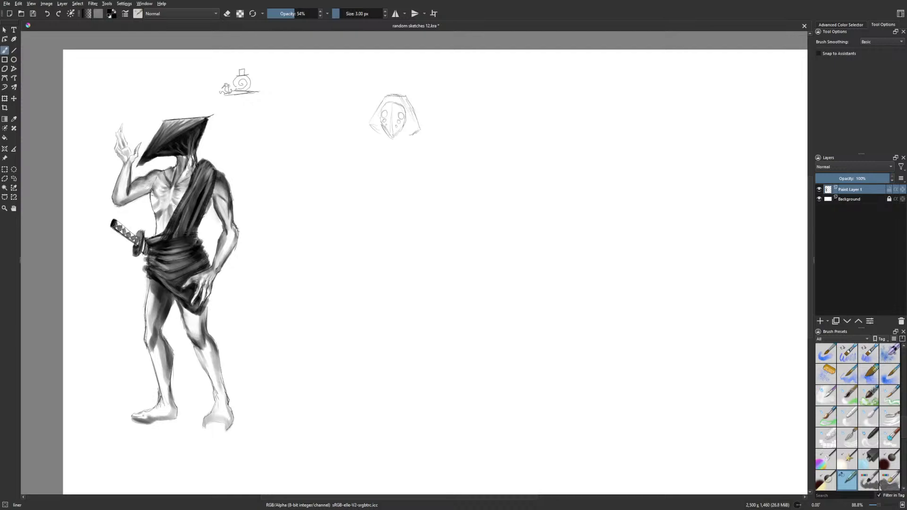
Sketch a pointed, angular outer hood around the masked head and redefine the mask's outline
mouse_move(375, 130)
left_mouse_down()
mouse_move(395, 142)
mouse_move(362, 112)
mouse_move(356, 121)
mouse_move(401, 75)
mouse_move(427, 113)
mouse_move(422, 136)
mouse_move(431, 130)
mouse_move(426, 106)
mouse_move(430, 119)
left_mouse_up()
left_click_drag(371, 129, 384, 141)
left_click_drag(391, 144, 402, 140)
left_click_drag(376, 138, 392, 147)
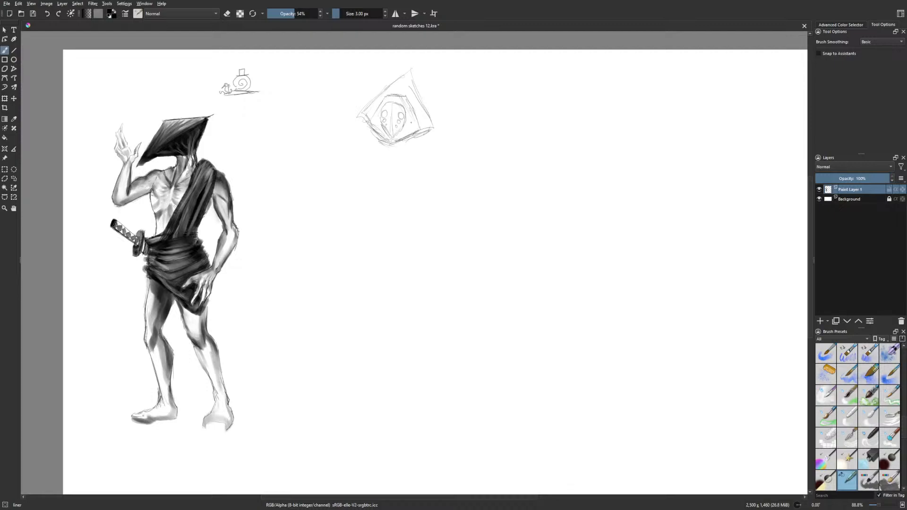
mouse_move(381, 116)
left_mouse_down()
mouse_move(392, 137)
mouse_move(405, 133)
mouse_move(394, 137)
left_mouse_up()
left_click_drag(405, 112, 390, 101)
Fill the space between the mask and the inner hood edge with grey using the Dry Roller brush
right_click(415, 160)
left_click(464, 142)
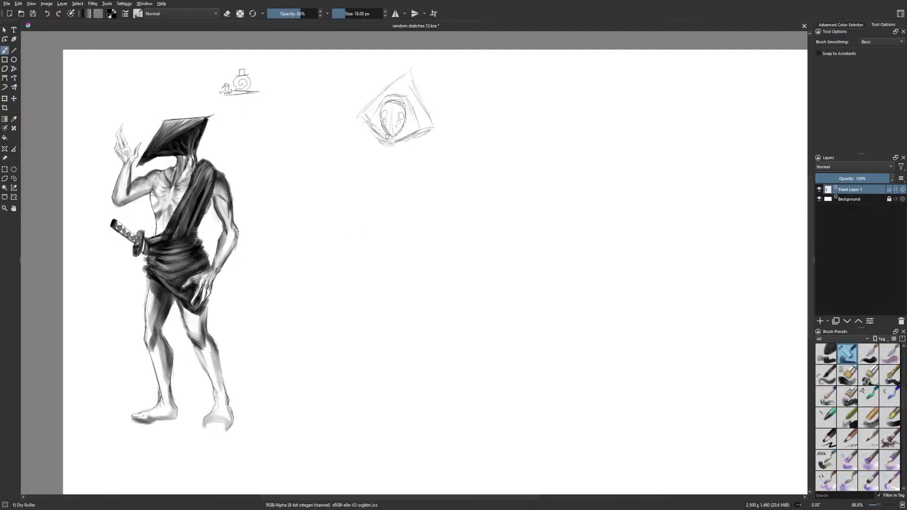
mouse_move(373, 118)
left_mouse_down()
mouse_move(387, 142)
mouse_move(383, 96)
mouse_move(404, 99)
mouse_move(410, 113)
left_mouse_up()
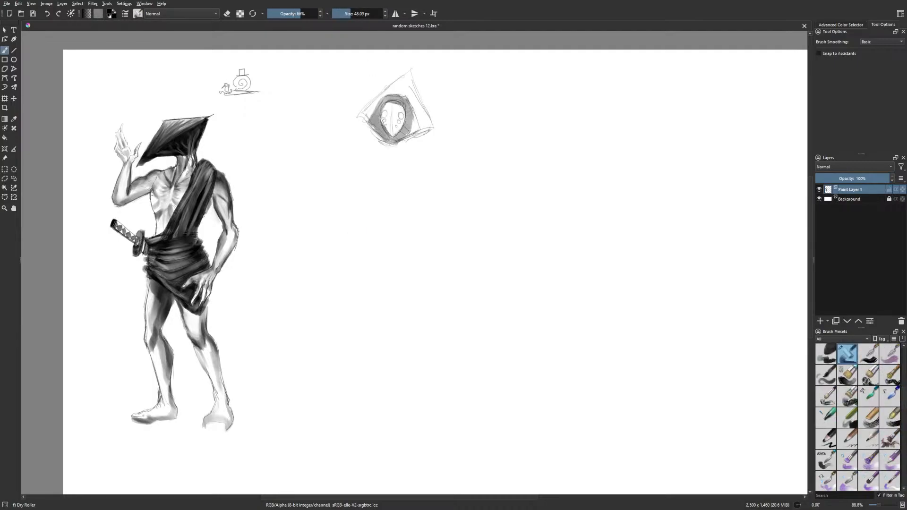
Sketch a V-shaped cloth collar below the hood with the liner at 3 px
right_click(409, 160)
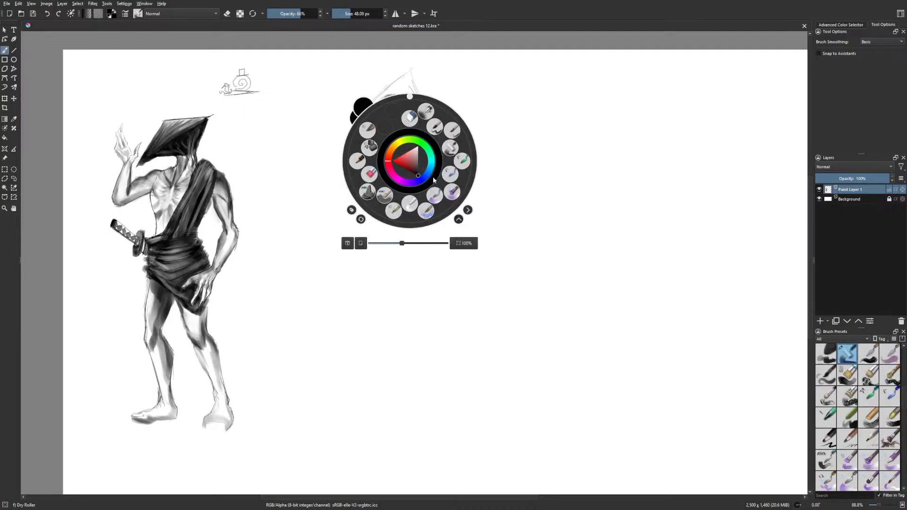
left_click(394, 210)
mouse_move(364, 133)
left_mouse_down()
mouse_move(386, 158)
mouse_move(417, 148)
mouse_move(420, 137)
mouse_move(389, 162)
mouse_move(373, 138)
mouse_move(390, 168)
left_mouse_up()
left_click_drag(426, 140, 415, 146)
left_click_drag(363, 137, 388, 168)
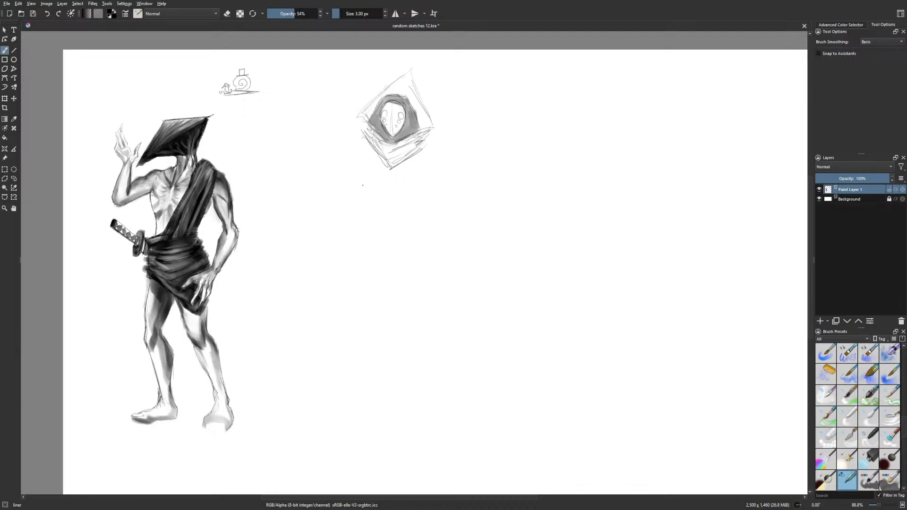
Sketch the hooded figure's ribcage, narrow spine and angular pelvis bones below the collar
mouse_move(370, 194)
left_mouse_down()
mouse_move(407, 185)
mouse_move(395, 187)
mouse_move(412, 198)
mouse_move(370, 192)
mouse_move(366, 150)
left_mouse_up()
mouse_move(373, 231)
left_mouse_down()
mouse_move(367, 246)
mouse_move(389, 268)
left_mouse_up()
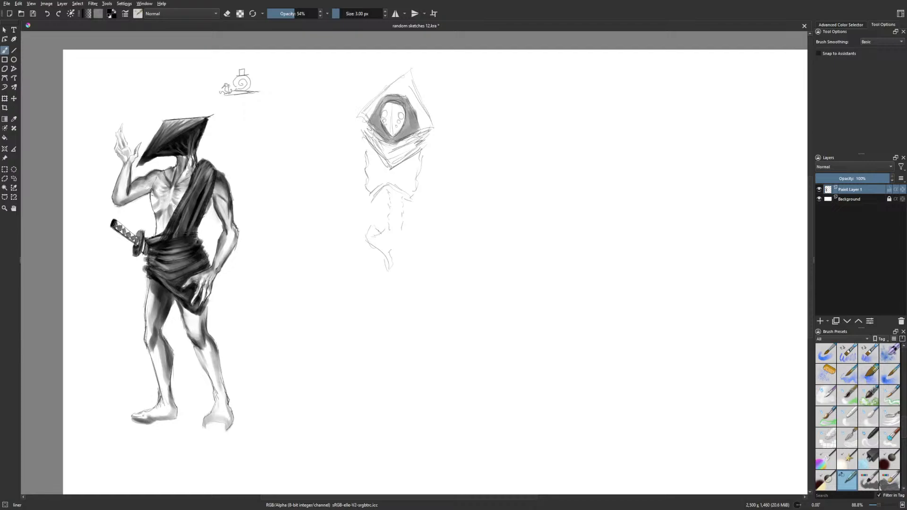
mouse_move(399, 236)
left_mouse_down()
mouse_move(398, 273)
mouse_move(424, 236)
mouse_move(408, 297)
left_mouse_up()
left_click_drag(398, 266, 405, 302)
left_click_drag(387, 268, 388, 288)
left_click_drag(373, 227, 385, 236)
left_click_drag(383, 236, 393, 265)
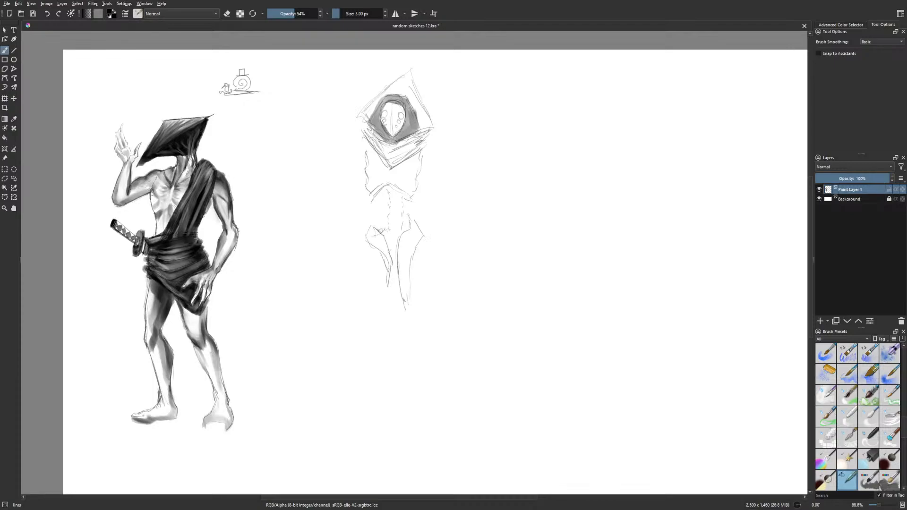
Sketch two long thigh bones hanging from the hooded figure's pelvis
mouse_move(398, 250)
left_mouse_down()
mouse_move(368, 256)
mouse_move(435, 251)
mouse_move(417, 338)
left_mouse_up()
mouse_move(422, 263)
left_mouse_down()
mouse_move(405, 356)
mouse_move(414, 351)
left_mouse_up()
mouse_move(365, 256)
left_mouse_down()
mouse_move(377, 293)
mouse_move(381, 267)
mouse_move(387, 312)
left_mouse_up()
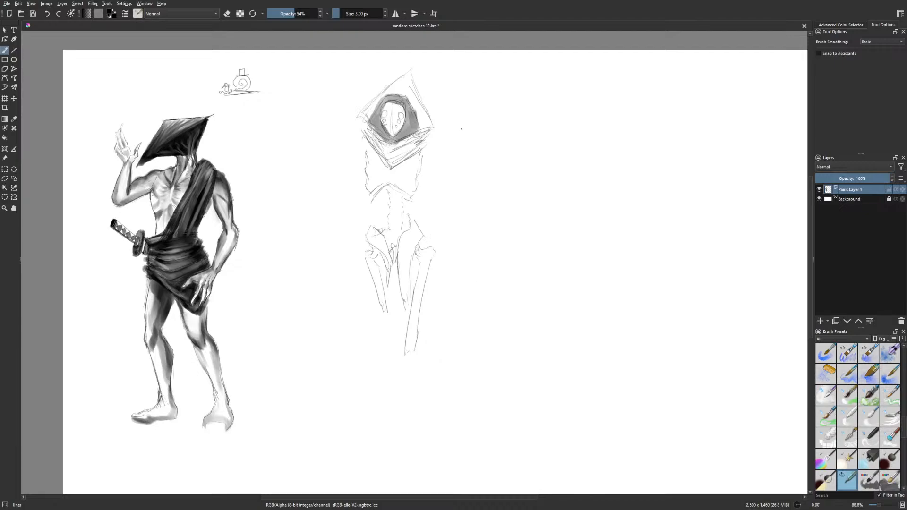
Paint broad grey cloak strokes from the collar down one side of the figure with an enlarged Gamer Knife Maybe brush
right_click(385, 176)
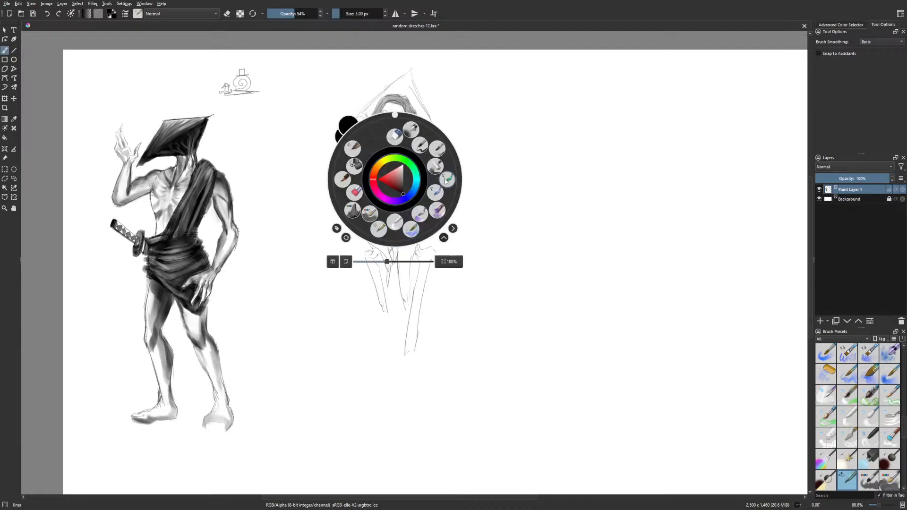
left_click(385, 135)
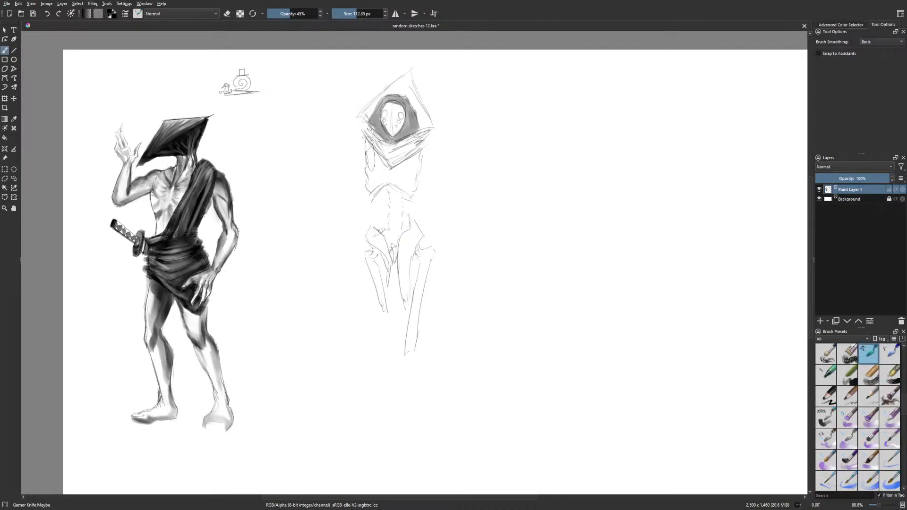
left_click(352, 13)
mouse_move(369, 162)
left_mouse_down()
mouse_move(315, 209)
mouse_move(339, 211)
mouse_move(330, 262)
mouse_move(332, 303)
mouse_move(338, 261)
mouse_move(336, 365)
left_mouse_up()
mouse_move(348, 209)
left_mouse_down()
mouse_move(362, 147)
mouse_move(318, 180)
left_mouse_up()
mouse_move(368, 132)
left_mouse_down()
mouse_move(389, 158)
mouse_move(403, 145)
mouse_move(381, 142)
mouse_move(420, 136)
mouse_move(394, 153)
mouse_move(425, 150)
mouse_move(382, 166)
mouse_move(378, 144)
mouse_move(383, 152)
mouse_move(425, 132)
mouse_move(397, 160)
left_mouse_up()
Reduce the Gamer Knife Maybe brush and paint the pointed hood and the collar dark around the mask
key("bracketleft")
key("bracketleft")
key("bracketleft")
key("bracketleft")
key("bracketleft")
key("bracketleft")
key("bracketleft")
key("bracketleft")
key("bracketleft")
mouse_move(359, 116)
left_mouse_down()
mouse_move(404, 78)
mouse_move(387, 88)
left_mouse_up()
mouse_move(376, 102)
left_mouse_down()
mouse_move(396, 89)
mouse_move(409, 95)
mouse_move(422, 125)
left_mouse_up()
mouse_move(409, 98)
left_mouse_down()
mouse_move(424, 131)
mouse_move(406, 141)
mouse_move(431, 130)
left_mouse_up()
left_click_drag(365, 112, 393, 86)
left_click_drag(363, 113, 410, 73)
left_click_drag(386, 92, 409, 76)
mouse_move(398, 90)
left_mouse_down()
mouse_move(410, 74)
mouse_move(426, 119)
mouse_move(413, 100)
mouse_move(424, 127)
mouse_move(411, 134)
left_mouse_up()
mouse_move(423, 138)
left_mouse_down()
mouse_move(392, 147)
mouse_move(405, 151)
left_mouse_up()
left_click_drag(376, 126, 359, 114)
Darken the inside of the hood around the mask with a different, resized brush preset
right_click(437, 161)
left_click(426, 214)
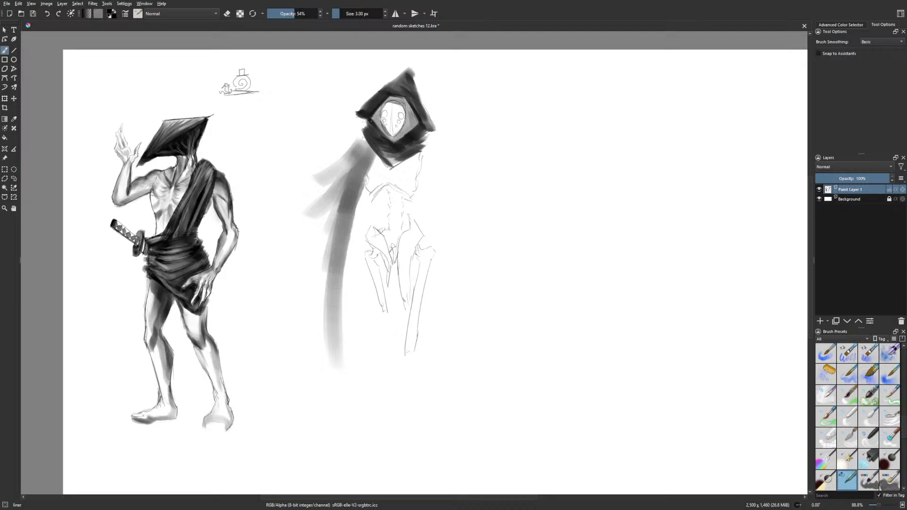
right_click(433, 201)
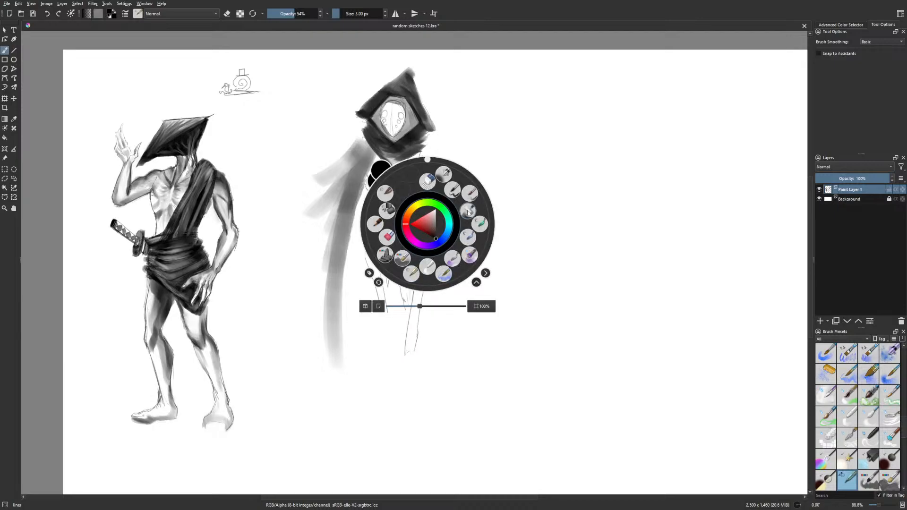
left_click(468, 210)
left_click_drag(314, 12, 347, 13)
mouse_move(376, 112)
left_mouse_down()
mouse_move(406, 106)
mouse_move(402, 130)
mouse_move(380, 129)
mouse_move(394, 140)
mouse_move(412, 114)
mouse_move(408, 128)
mouse_move(287, 16)
mouse_move(377, 112)
mouse_move(405, 112)
mouse_move(381, 120)
mouse_move(405, 117)
mouse_move(387, 118)
mouse_move(381, 108)
mouse_move(395, 103)
mouse_move(412, 117)
mouse_move(375, 115)
mouse_move(404, 106)
mouse_move(396, 96)
mouse_move(412, 111)
mouse_move(380, 107)
mouse_move(408, 101)
mouse_move(382, 101)
mouse_move(403, 96)
mouse_move(392, 95)
mouse_move(404, 130)
mouse_move(409, 118)
mouse_move(391, 140)
mouse_move(431, 104)
left_mouse_up()
Shade the mask grey with Airbrush Soft at 40% opacity and 105 px
right_click(421, 156)
left_click(438, 106)
left_click(287, 14)
Lighten details on the mask with the liner in eraser mode and paint its black eyes with Basic-5 Size at 40 px
right_click(452, 152)
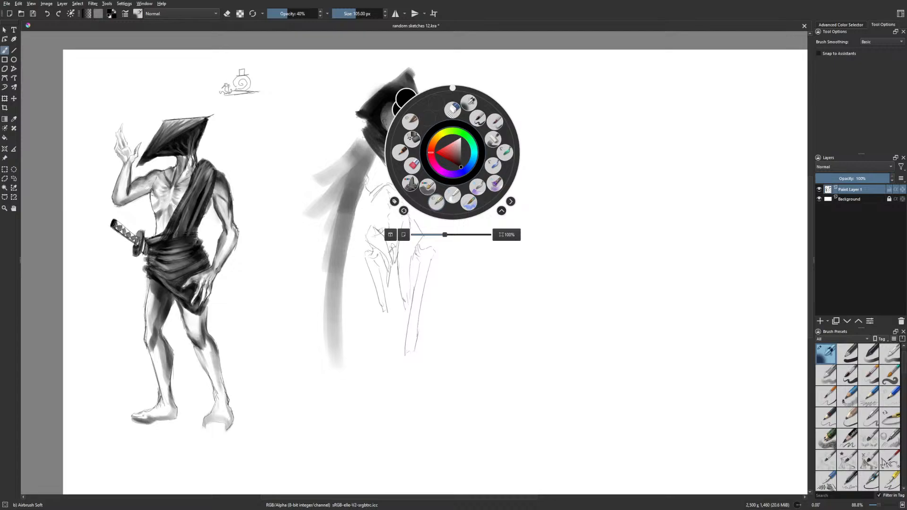
left_click(442, 202)
key("e")
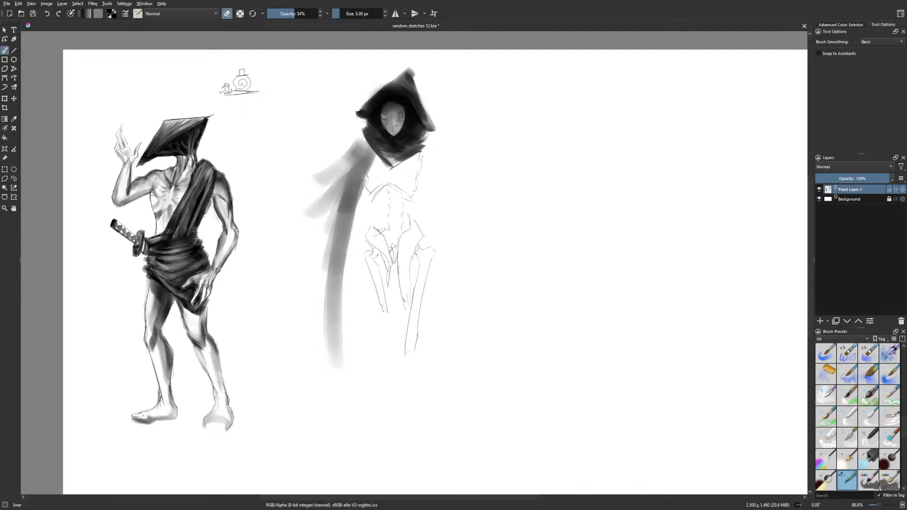
right_click(406, 122)
left_click(418, 94)
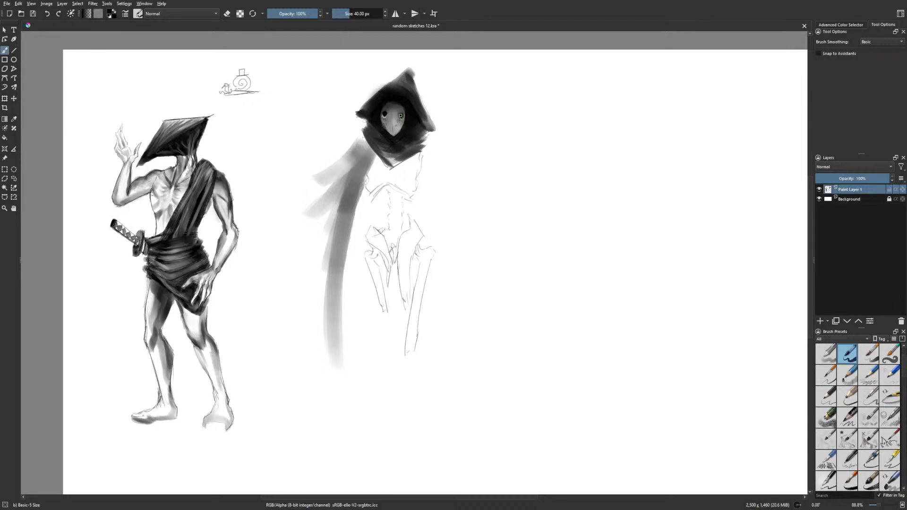
left_click_drag(404, 121, 398, 121)
right_click(445, 259)
left_click(432, 311)
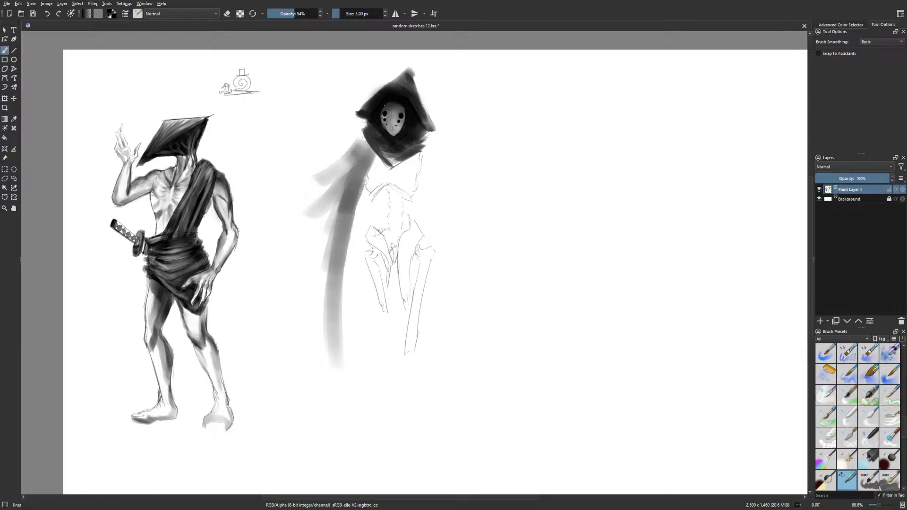
Lighten the hood above the mask with Gamer Knife Maybe in eraser mode at 32 px, using a mirrored view to check
right_click(409, 133)
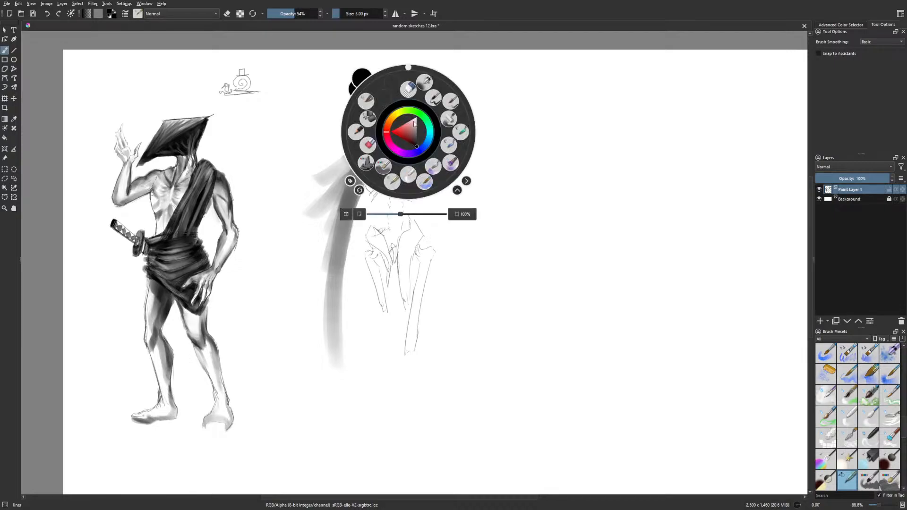
left_click(468, 140)
key("e")
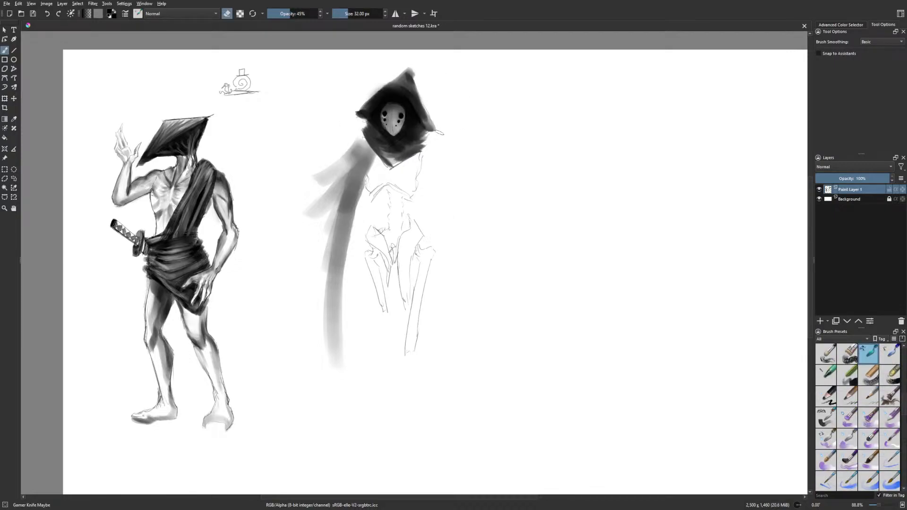
left_click_drag(398, 96, 397, 86)
key("m")
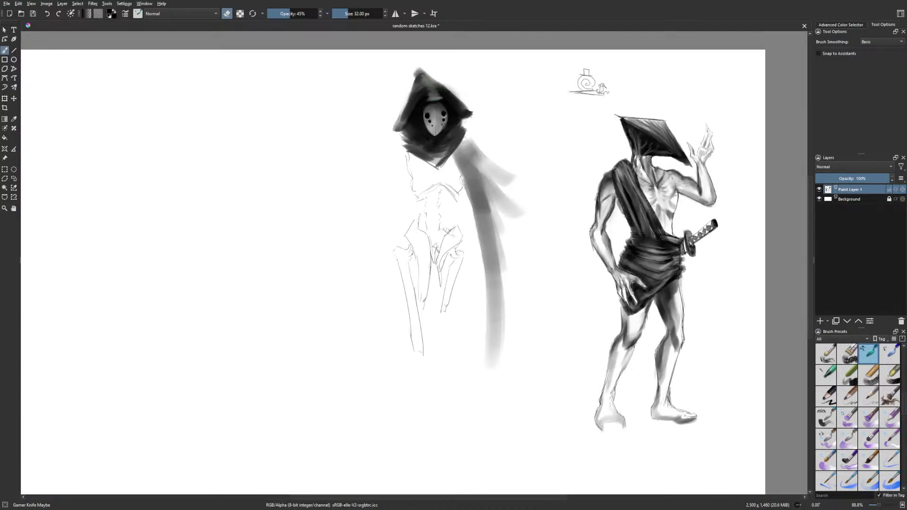
Carve finer cloth folds and a light rim into the hood at 14 px in eraser mode, checking the mirrored view
key("bracketleft")
key("bracketleft")
key("m")
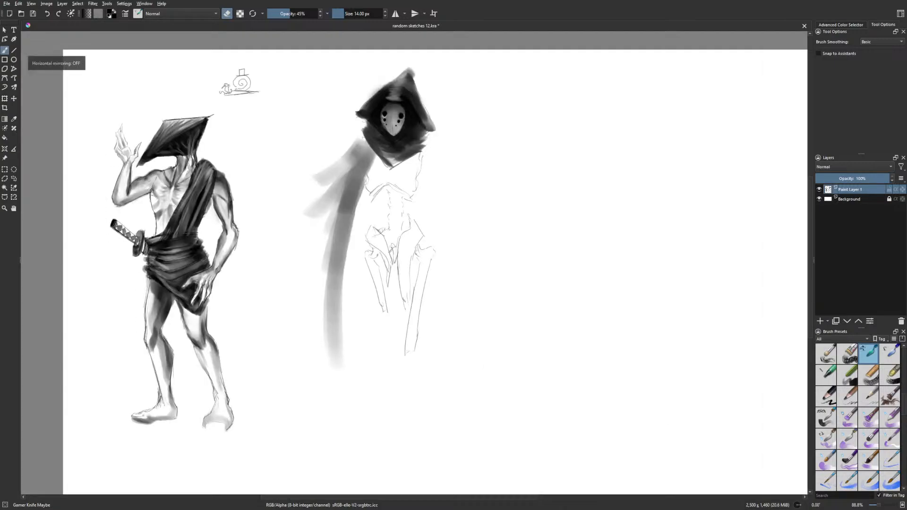
mouse_move(415, 120)
left_mouse_down()
mouse_move(399, 100)
mouse_move(410, 107)
mouse_move(372, 115)
mouse_move(379, 97)
left_mouse_up()
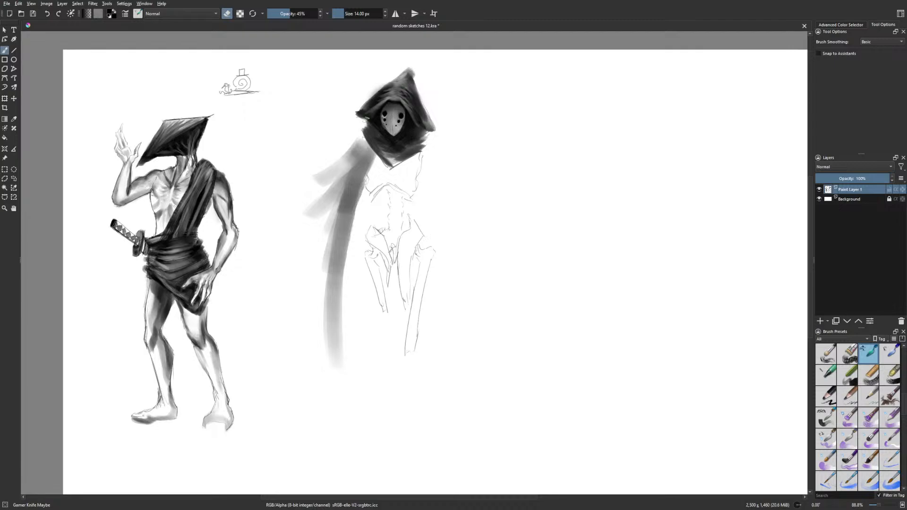
left_click_drag(367, 113, 375, 107)
mouse_move(417, 110)
left_mouse_down()
mouse_move(410, 85)
mouse_move(413, 94)
mouse_move(370, 104)
left_mouse_up()
key("m")
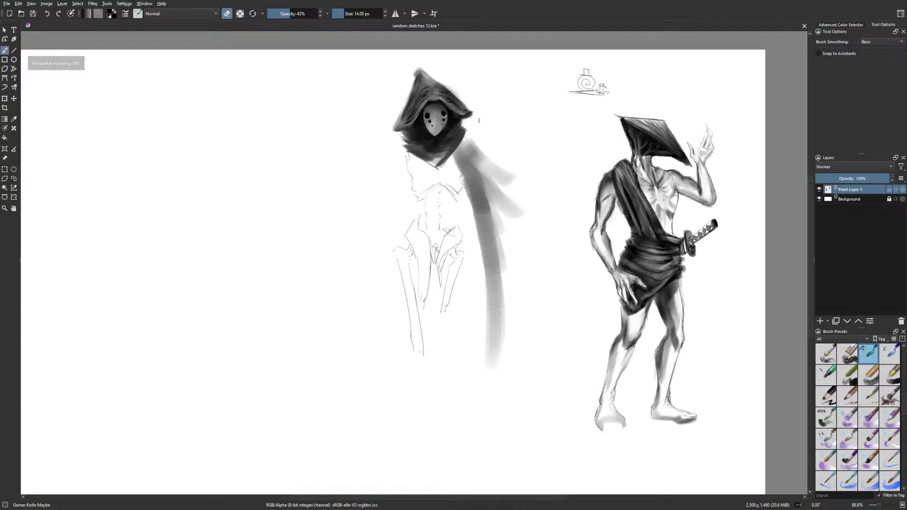
key("m")
Darken the lower mask, then erase light folds into the cloth beneath it with the 14 px brush
key("e")
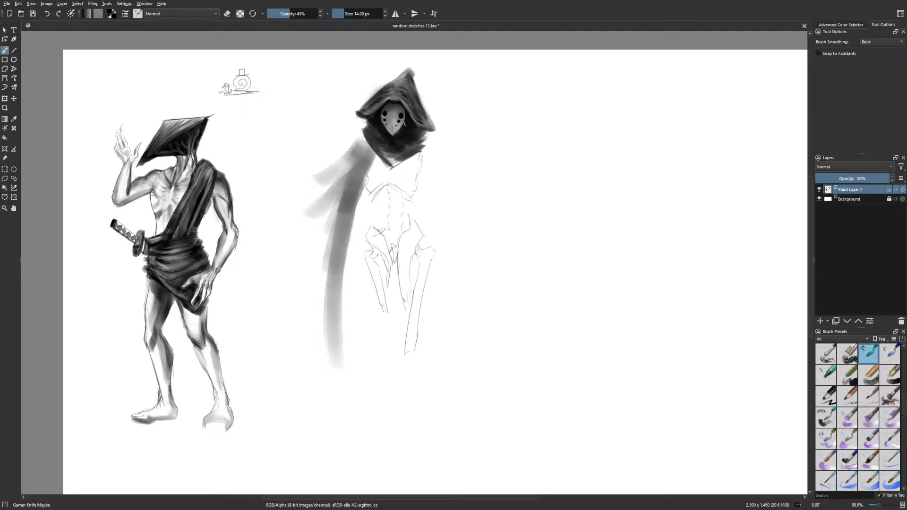
left_click_drag(392, 138, 392, 134)
key("e")
left_click_drag(384, 137, 388, 141)
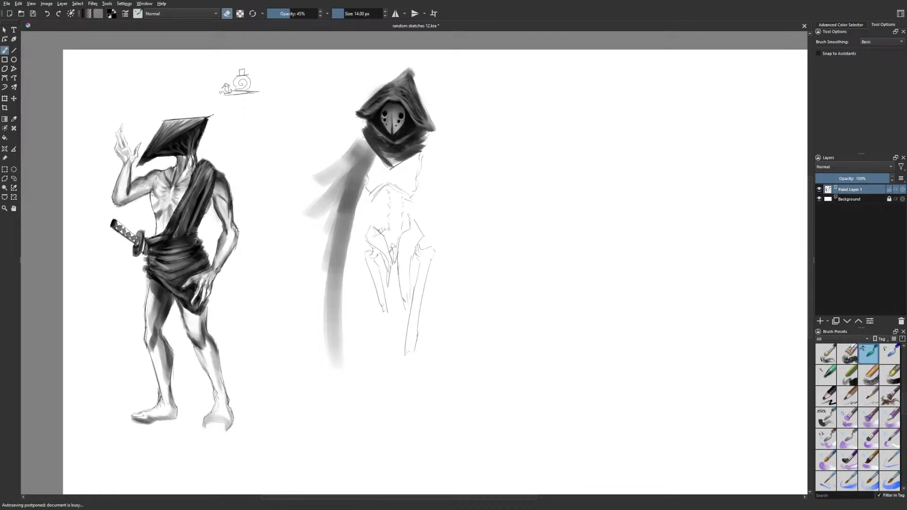
mouse_move(409, 136)
left_mouse_down()
mouse_move(398, 148)
mouse_move(380, 144)
mouse_move(395, 154)
left_mouse_up()
Paint a dark flared collar with pointed shoulder tips below the hood using Gamer Knife Maybe at about 45 px
key("e")
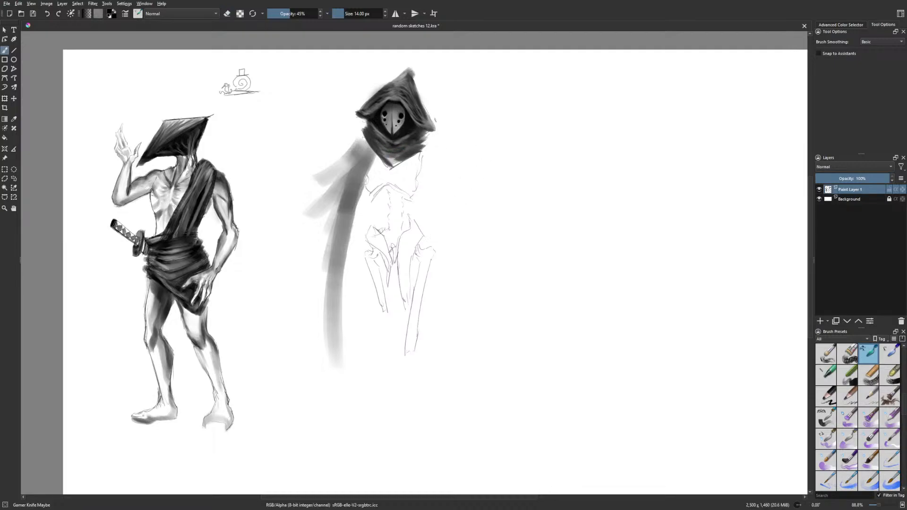
left_click(350, 15)
mouse_move(366, 149)
left_mouse_down()
mouse_move(337, 134)
mouse_move(363, 144)
mouse_move(354, 141)
mouse_move(358, 157)
mouse_move(363, 133)
mouse_move(425, 159)
mouse_move(412, 161)
mouse_move(440, 145)
mouse_move(426, 148)
mouse_move(437, 158)
mouse_move(411, 167)
mouse_move(421, 154)
mouse_move(368, 153)
mouse_move(381, 161)
mouse_move(367, 153)
mouse_move(391, 161)
mouse_move(411, 154)
mouse_move(374, 157)
mouse_move(391, 166)
mouse_move(376, 153)
mouse_move(413, 156)
mouse_move(393, 164)
mouse_move(432, 156)
left_mouse_up()
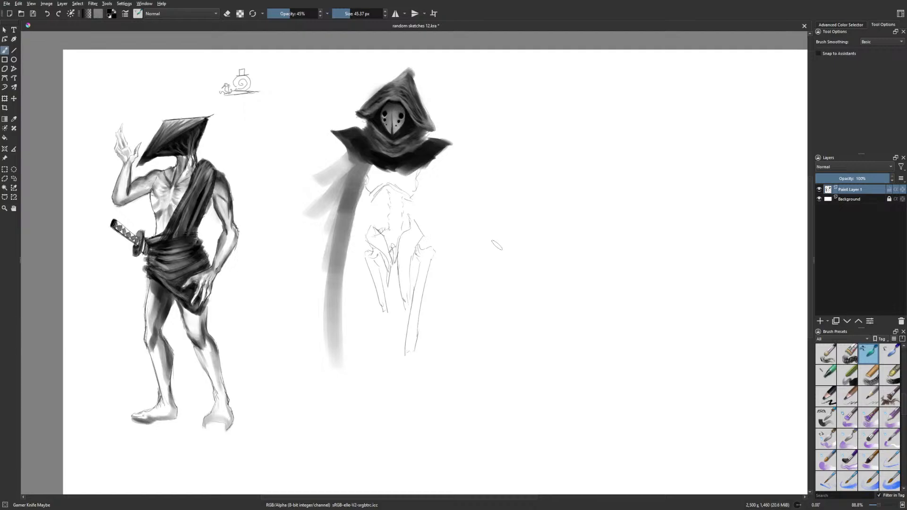
mouse_move(358, 150)
left_mouse_down()
mouse_move(394, 158)
mouse_move(380, 166)
mouse_move(392, 170)
mouse_move(445, 145)
mouse_move(361, 138)
left_mouse_up()
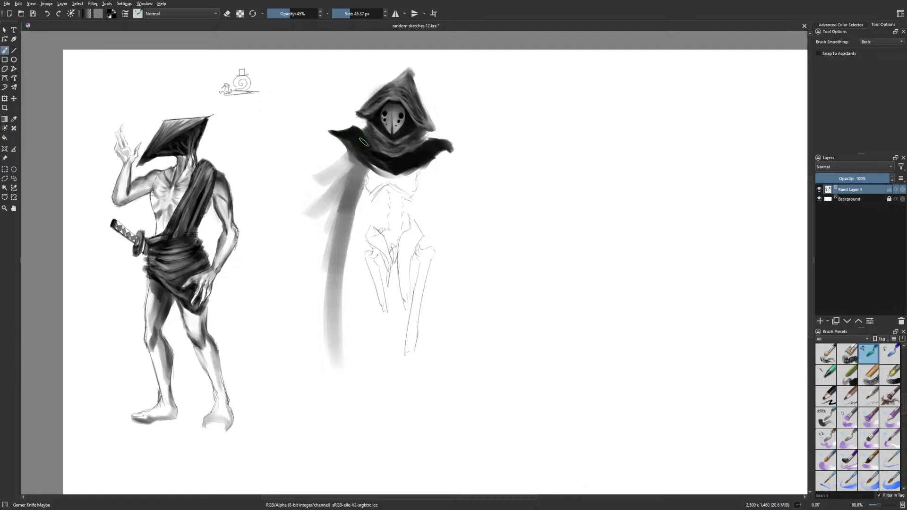
Paint long, feather-like grey cloak strokes from the collar down the undraped side of the figure
mouse_move(423, 152)
left_mouse_down()
mouse_move(444, 141)
mouse_move(457, 150)
mouse_move(402, 174)
mouse_move(415, 170)
mouse_move(461, 238)
mouse_move(470, 272)
left_mouse_up()
left_click_drag(444, 215, 454, 336)
left_click_drag(456, 286, 454, 361)
mouse_move(428, 162)
left_mouse_down()
mouse_move(466, 251)
mouse_move(454, 232)
mouse_move(480, 331)
left_mouse_up()
left_click_drag(429, 162, 454, 231)
left_click_drag(437, 189, 465, 336)
mouse_move(431, 161)
left_mouse_down()
mouse_move(489, 243)
mouse_move(506, 316)
mouse_move(468, 222)
mouse_move(452, 282)
left_mouse_up()
left_click_drag(441, 250, 444, 350)
Fan out feathery grey cloak strokes on the side with the first cloak strokes and add a shoulder wisp opposite
left_click_drag(347, 172, 315, 234)
mouse_move(341, 187)
left_mouse_down()
mouse_move(328, 207)
mouse_move(274, 267)
left_mouse_up()
mouse_move(336, 217)
left_mouse_down()
mouse_move(299, 288)
mouse_move(302, 373)
left_mouse_up()
left_click_drag(348, 209, 318, 319)
left_click_drag(364, 155, 286, 230)
left_click_drag(331, 185, 266, 217)
left_click_drag(335, 183, 291, 250)
left_click_drag(322, 214, 295, 267)
mouse_move(349, 150)
left_mouse_down()
mouse_move(293, 171)
mouse_move(273, 166)
mouse_move(294, 240)
left_mouse_up()
mouse_move(430, 163)
left_mouse_down()
mouse_move(455, 203)
mouse_move(493, 210)
mouse_move(472, 175)
mouse_move(499, 180)
left_mouse_up()
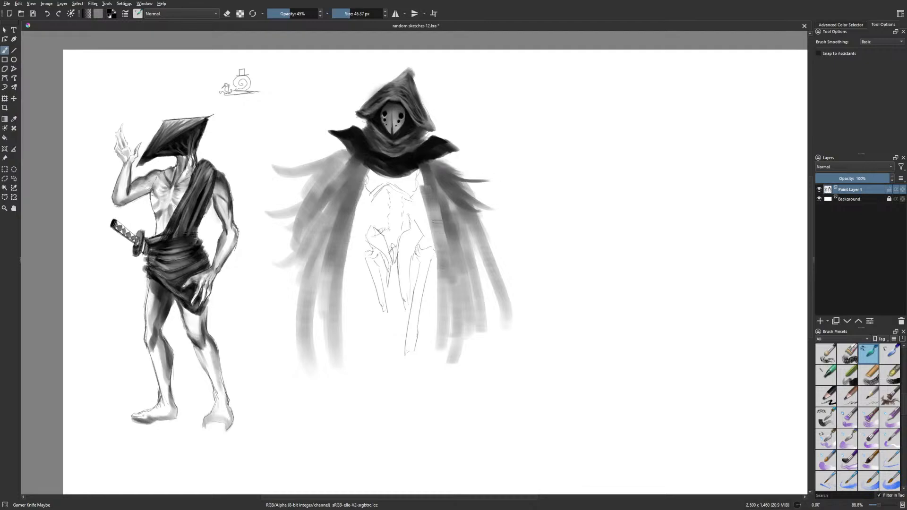
Add darker inner cloak strokes along both sides of the figure's skeletal body
left_click_drag(439, 194, 446, 306)
left_click_drag(351, 197, 341, 309)
left_click_drag(369, 255, 362, 351)
left_click_drag(330, 232, 358, 347)
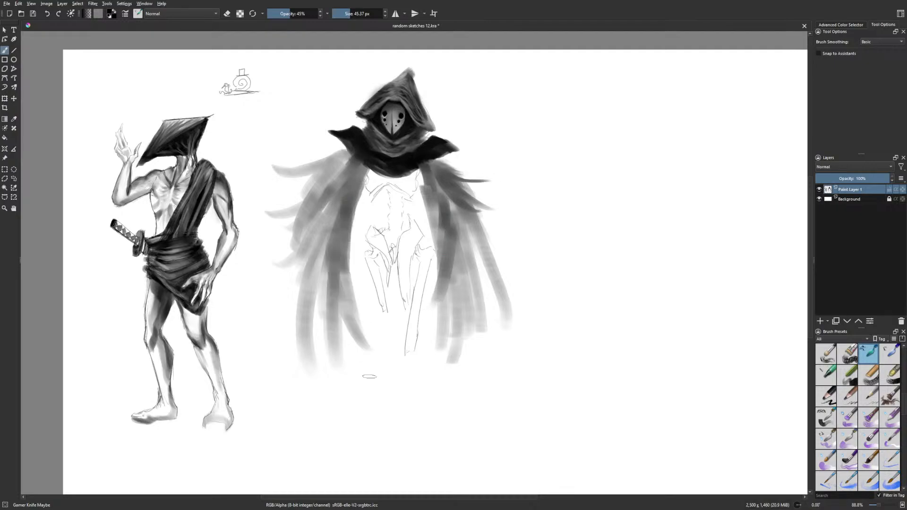
Darken the flared collar and define its lower edge with the brush reduced to 18 px
mouse_move(351, 151)
left_mouse_down()
mouse_move(341, 162)
mouse_move(353, 144)
mouse_move(350, 151)
mouse_move(385, 166)
left_mouse_up()
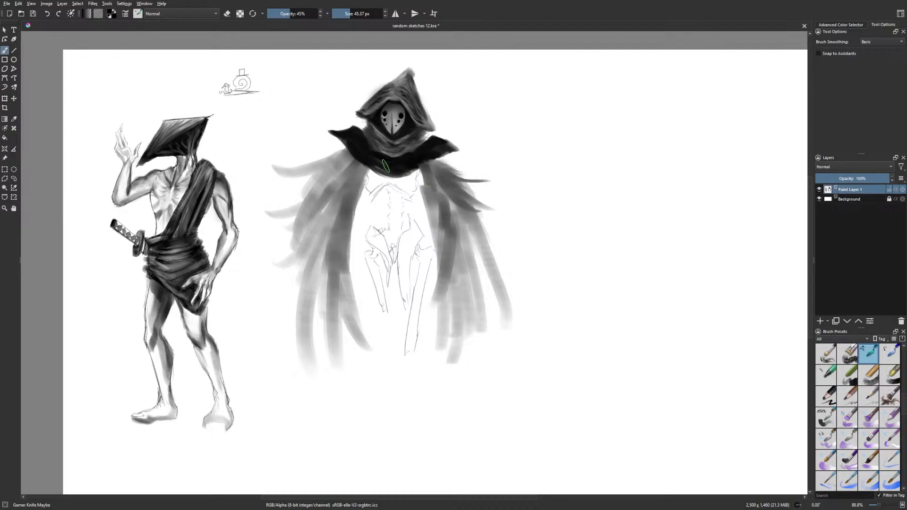
key("bracketleft")
key("bracketleft")
key("bracketleft")
left_click_drag(372, 169, 413, 173)
Erase light fold highlights into the flared collar at 18 px and mirror the view to check it
key("e")
mouse_move(350, 129)
left_mouse_down()
mouse_move(349, 137)
mouse_move(360, 132)
left_mouse_up()
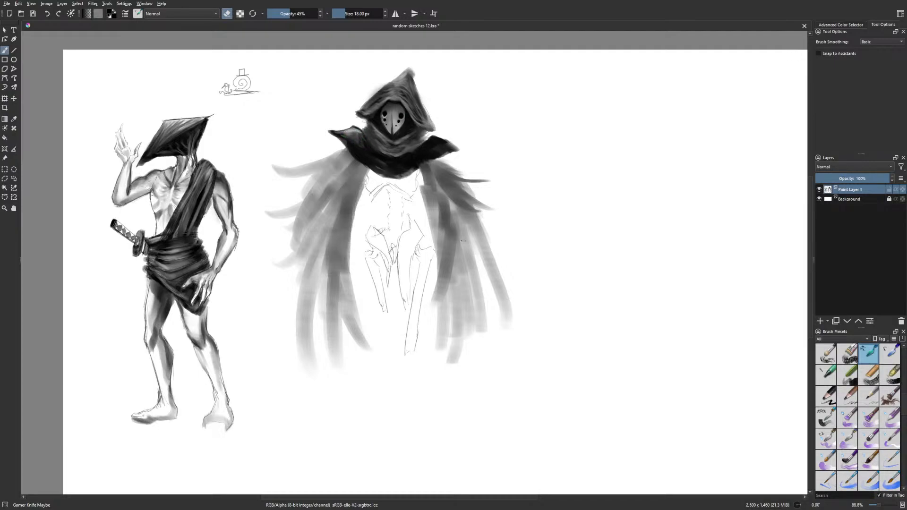
key("m")
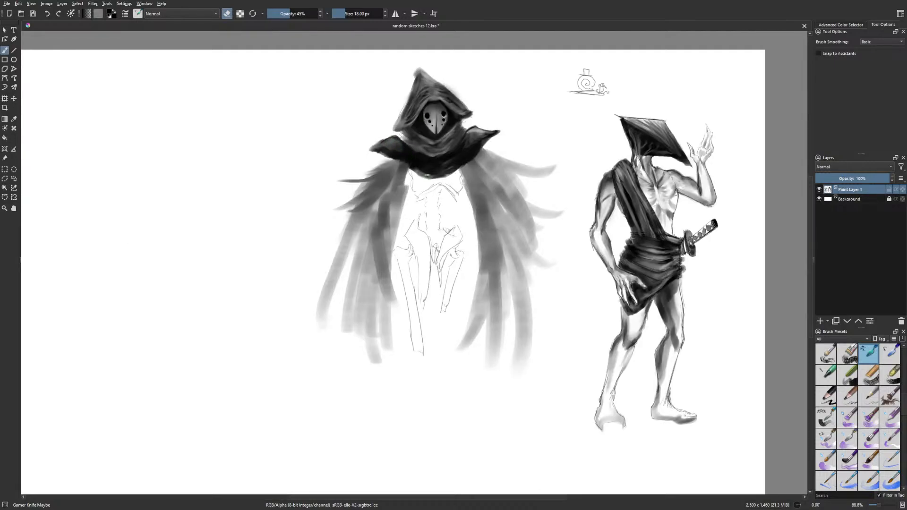
Finish the collar's erased highlights and draw a round clasp at its centre with the 3 px liner brush
left_click_drag(391, 142, 398, 142)
mouse_move(406, 151)
left_mouse_down()
mouse_move(447, 166)
mouse_move(437, 174)
mouse_move(434, 163)
mouse_move(445, 163)
mouse_move(437, 166)
left_mouse_up()
key("e")
right_click(430, 184)
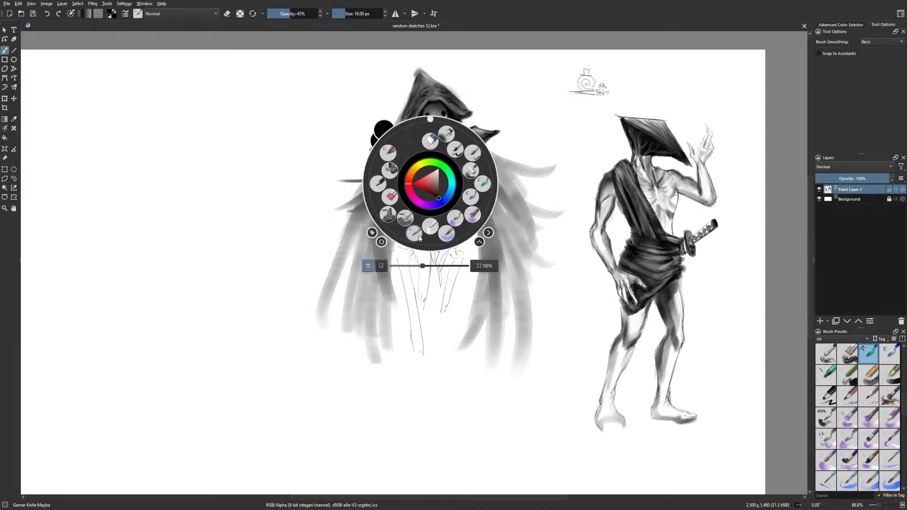
left_click(415, 234)
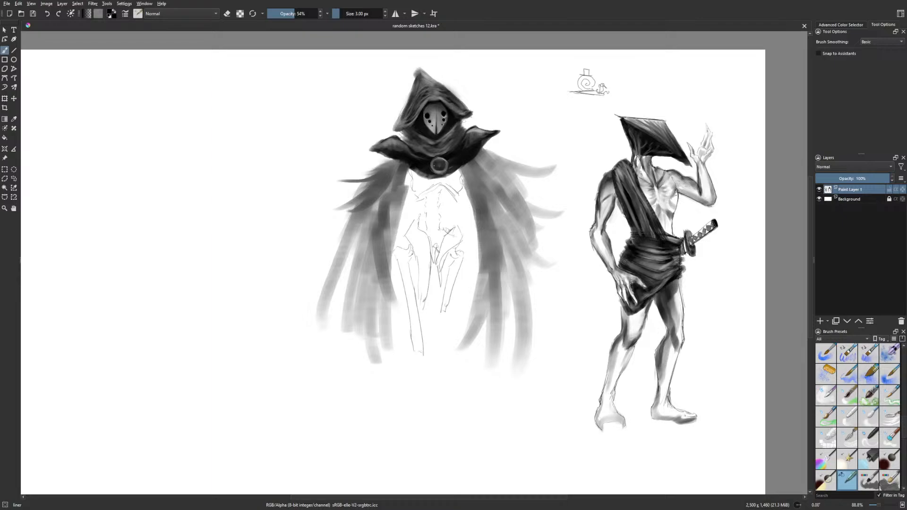
key("m")
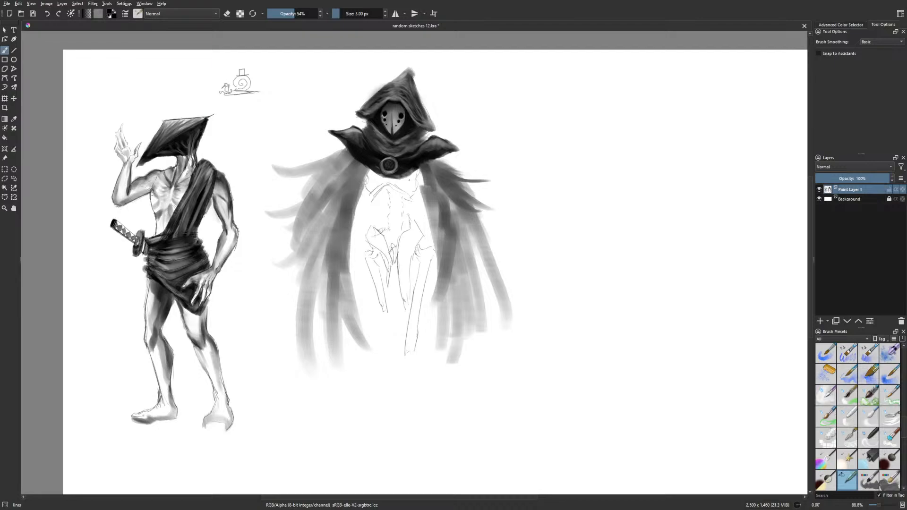
key("e")
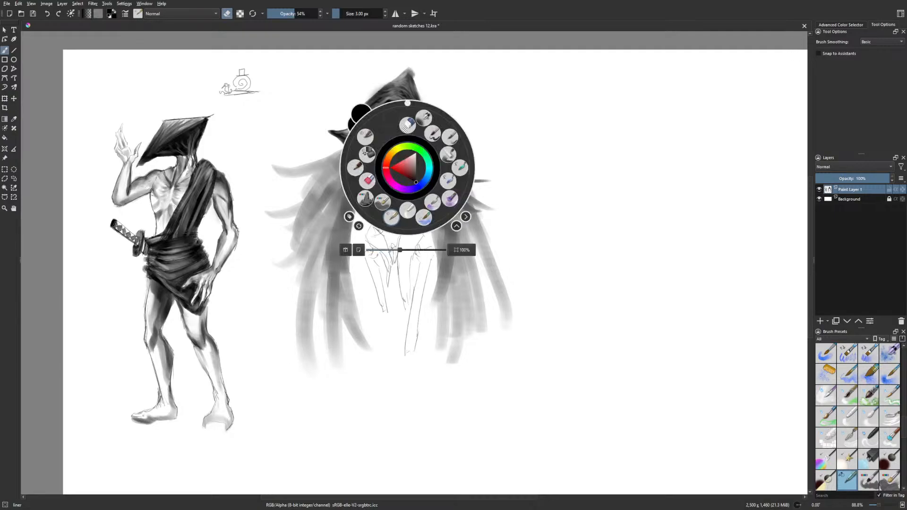
Erase fine fold highlights into the collar around the clasp with the Garner Knife brush at 14 px, and touch up the hood edge
right_click(407, 167)
left_click(454, 168)
key("e")
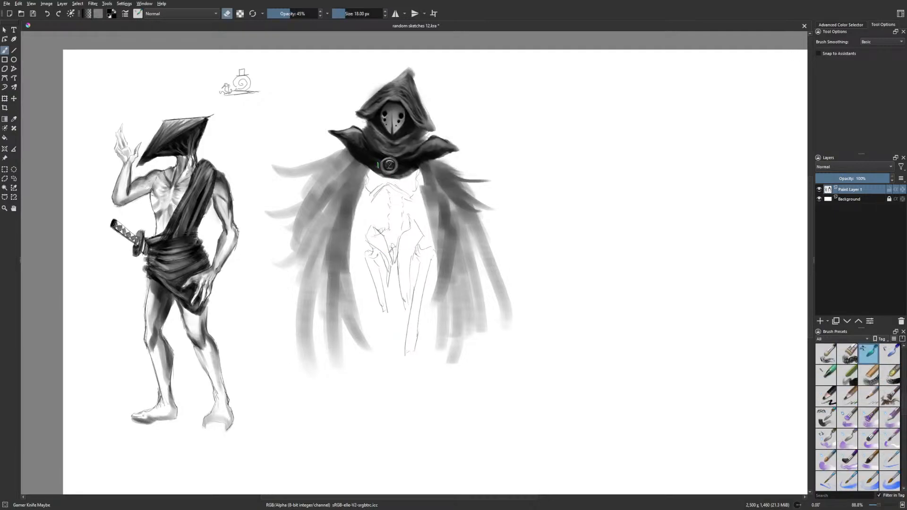
key("bracketleft")
key("bracketleft")
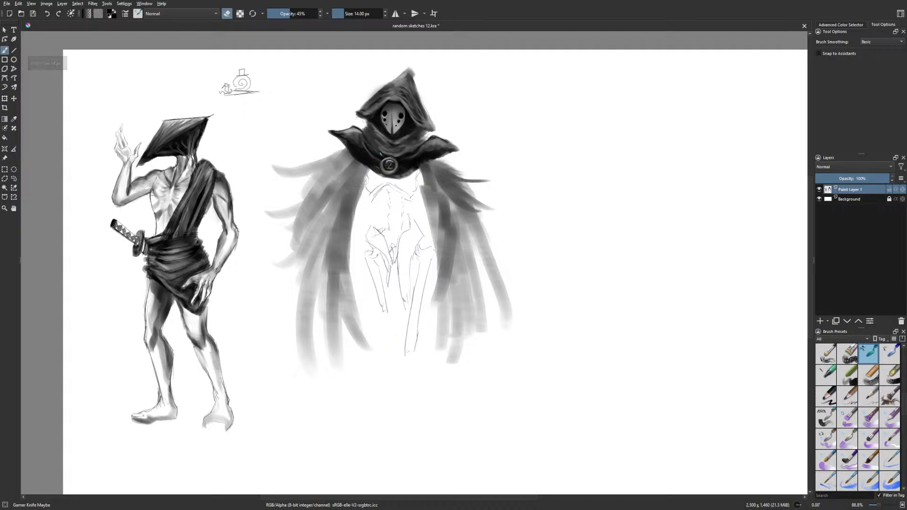
mouse_move(371, 161)
left_mouse_down()
mouse_move(350, 138)
mouse_move(362, 159)
mouse_move(383, 145)
mouse_move(404, 170)
mouse_move(401, 159)
mouse_move(416, 154)
mouse_move(407, 165)
mouse_move(416, 165)
mouse_move(431, 152)
mouse_move(418, 167)
mouse_move(442, 150)
left_mouse_up()
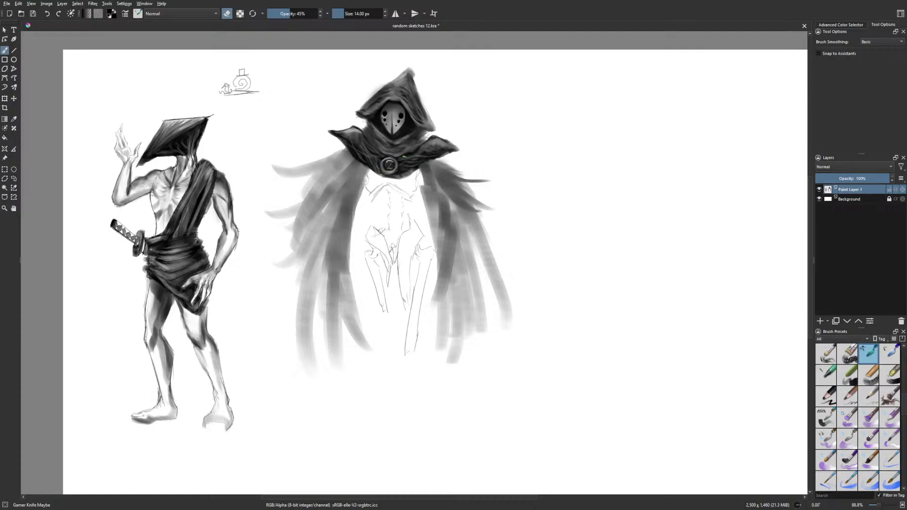
key("e")
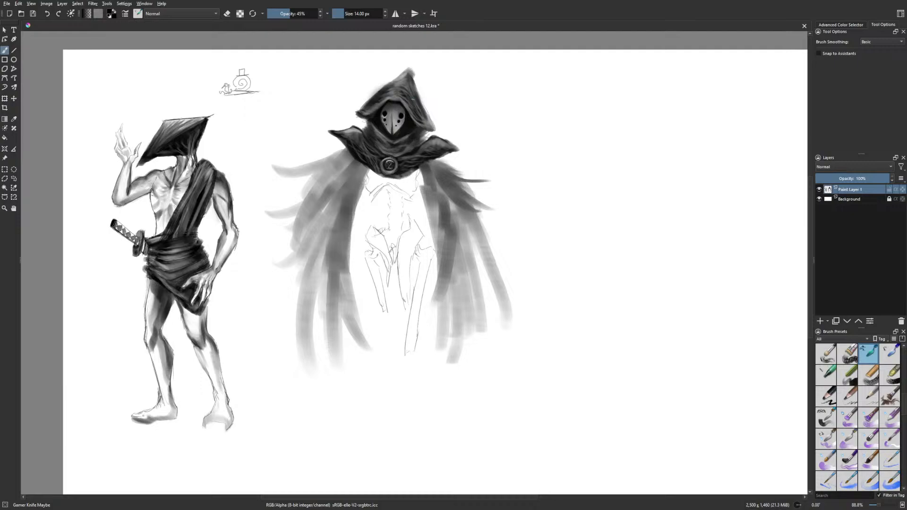
left_click_drag(427, 120, 432, 126)
Paint dark feather strokes down the cloak's inner edges beside the chest at 80% opacity and about 40 px
left_click(307, 14)
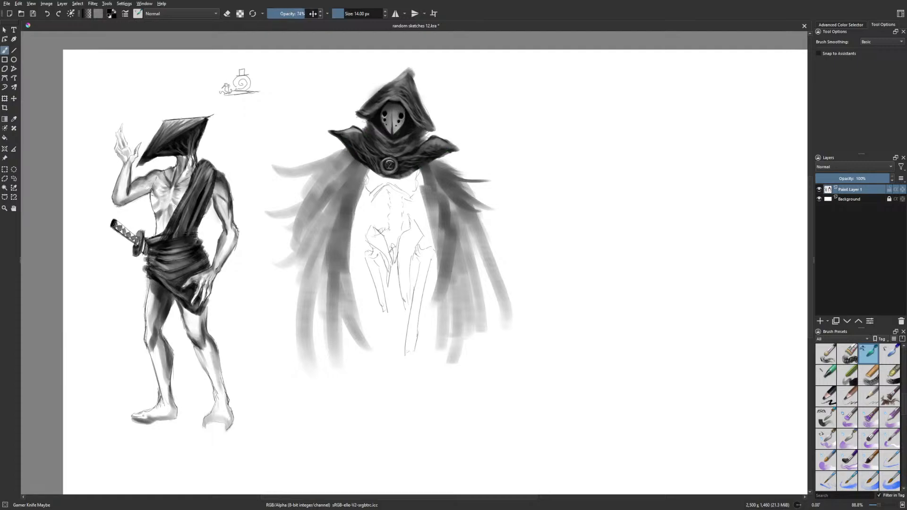
left_click(350, 15)
left_click_drag(421, 176, 439, 236)
left_click_drag(429, 205, 442, 259)
left_click_drag(435, 222, 444, 279)
left_click_drag(430, 198, 444, 232)
mouse_move(432, 177)
left_mouse_down()
mouse_move(449, 208)
mouse_move(459, 172)
left_mouse_up()
mouse_move(347, 185)
left_mouse_down()
mouse_move(346, 218)
mouse_move(368, 251)
left_mouse_up()
Fan dark feather strokes outward over the lighter-grey shoulder of the cloak, working in a mirrored view
key("m")
mouse_move(474, 176)
left_mouse_down()
mouse_move(488, 215)
mouse_move(485, 191)
mouse_move(494, 205)
left_mouse_up()
mouse_move(475, 181)
left_mouse_down()
mouse_move(502, 216)
mouse_move(512, 216)
left_mouse_up()
mouse_move(482, 163)
left_mouse_down()
mouse_move(500, 191)
mouse_move(521, 138)
mouse_move(519, 155)
mouse_move(531, 157)
left_mouse_up()
mouse_move(481, 178)
left_mouse_down()
mouse_move(520, 158)
mouse_move(528, 172)
left_mouse_up()
mouse_move(485, 197)
left_mouse_down()
mouse_move(510, 165)
mouse_move(514, 194)
left_mouse_up()
key("m")
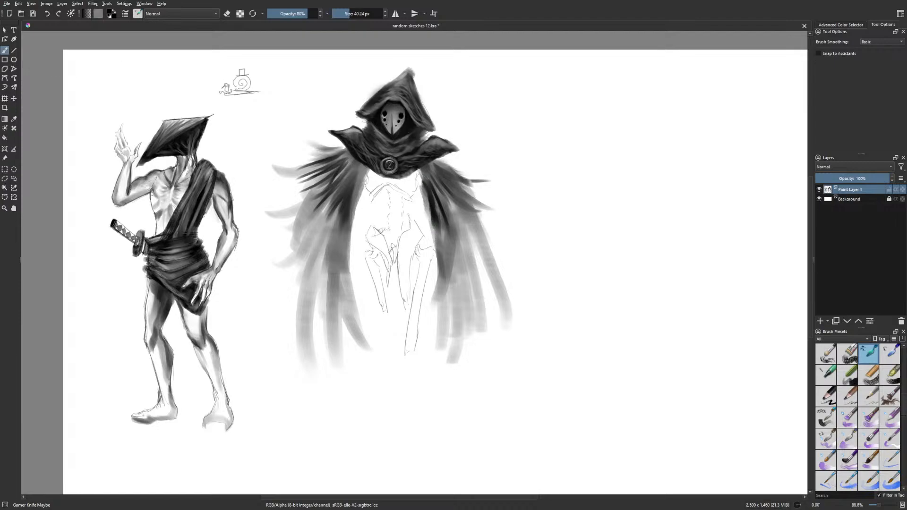
Add dark feather strokes over the opposite shoulder and short tufts under both collar tips with a reduced brush size
mouse_move(427, 181)
left_mouse_down()
mouse_move(437, 205)
mouse_move(453, 180)
mouse_move(470, 173)
left_mouse_up()
left_click_drag(434, 163, 477, 167)
key("bracketleft")
key("bracketleft")
key("bracketleft")
key("bracketleft")
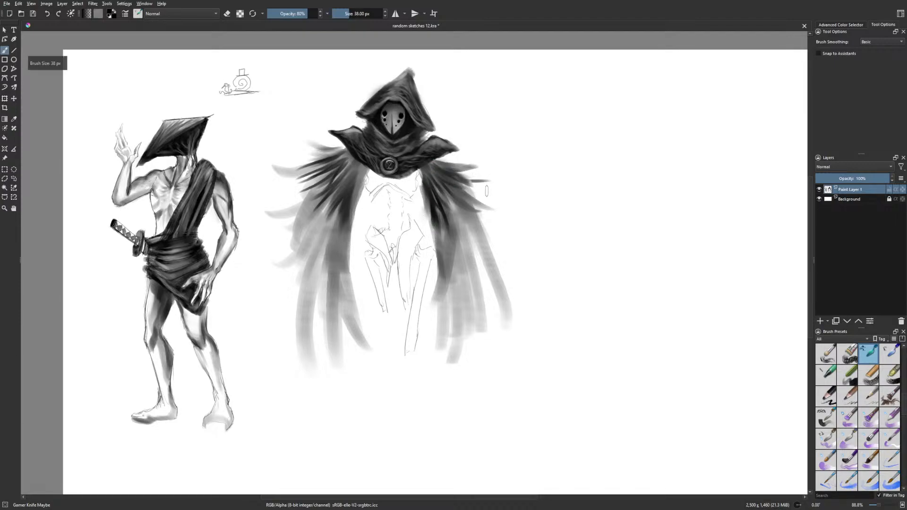
left_click_drag(442, 161, 456, 165)
left_click_drag(436, 158, 453, 162)
left_click_drag(435, 159, 445, 160)
mouse_move(340, 149)
left_mouse_down()
mouse_move(311, 152)
mouse_move(328, 152)
left_mouse_up()
left_click_drag(343, 145, 332, 148)
Deepen the feathers below the collar and along the cloak's inner edges with fine 18 px strokes
mouse_move(330, 142)
left_mouse_down()
mouse_move(318, 136)
mouse_move(328, 142)
mouse_move(314, 159)
mouse_move(336, 165)
mouse_move(339, 183)
mouse_move(358, 195)
left_mouse_up()
key("e")
key("e")
left_click_drag(365, 175, 362, 198)
left_click_drag(358, 184, 355, 208)
mouse_move(425, 171)
left_mouse_down()
mouse_move(424, 212)
mouse_move(427, 181)
mouse_move(439, 190)
mouse_move(455, 158)
mouse_move(438, 163)
mouse_move(451, 161)
left_mouse_up()
left_click_drag(345, 156, 335, 150)
mouse_move(346, 152)
left_mouse_down()
mouse_move(334, 137)
mouse_move(346, 165)
left_mouse_up()
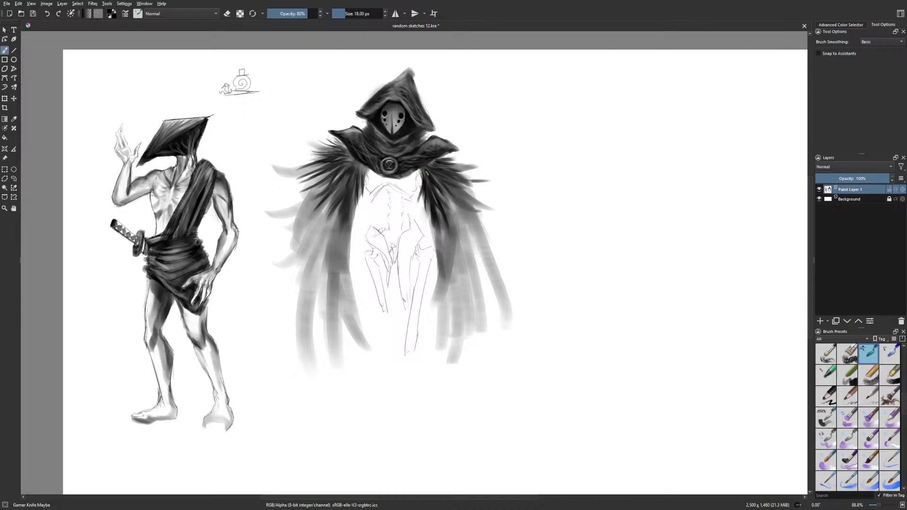
Lightly shade the upper rib cage in grey with the brush at 39% opacity and 26 px
right_click(413, 263)
left_click(287, 15)
key("bracketright")
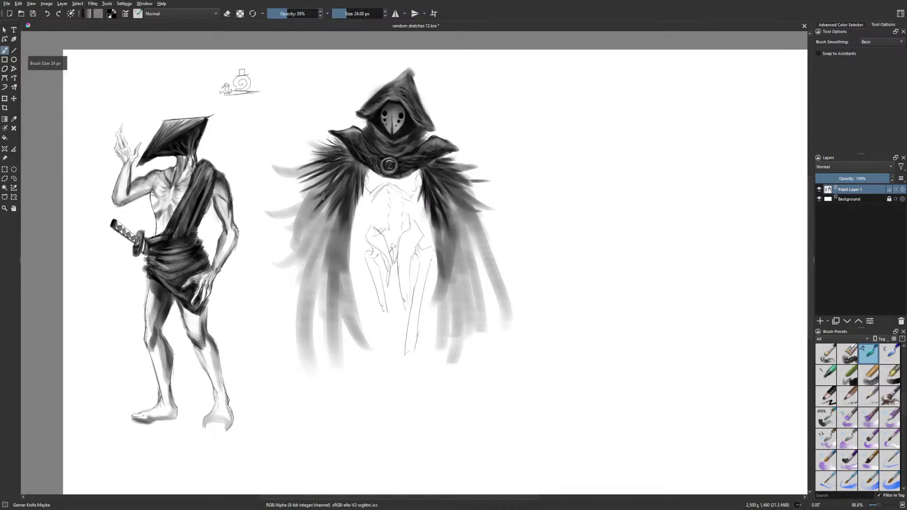
mouse_move(371, 183)
left_mouse_down()
mouse_move(379, 194)
mouse_move(391, 184)
mouse_move(408, 193)
mouse_move(412, 180)
left_mouse_up()
right_click(399, 174)
left_click(388, 213)
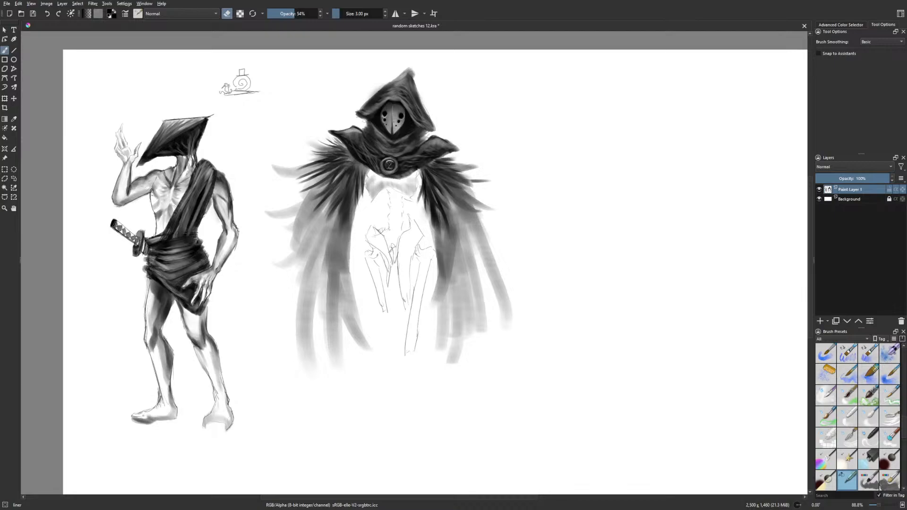
right_click(403, 190)
left_click(455, 192)
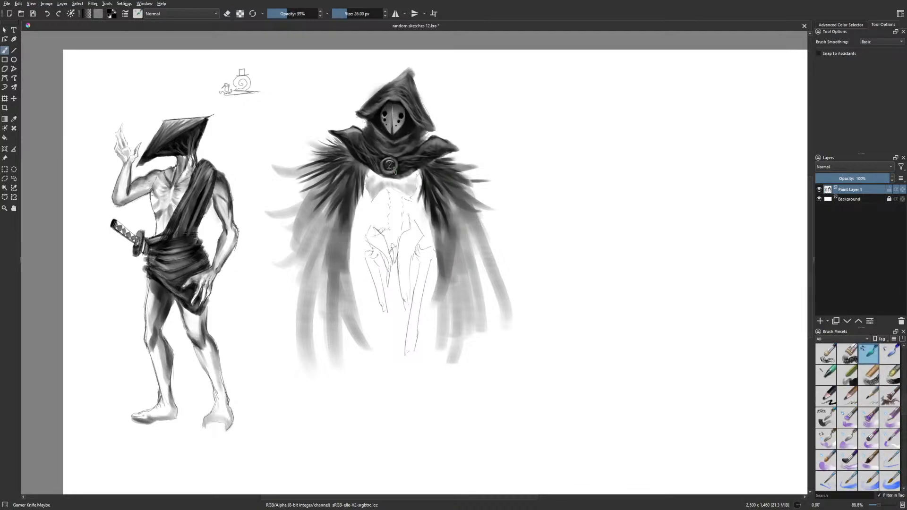
mouse_move(371, 195)
left_mouse_down()
mouse_move(387, 186)
mouse_move(414, 196)
mouse_move(401, 192)
mouse_move(415, 194)
mouse_move(417, 174)
left_mouse_up()
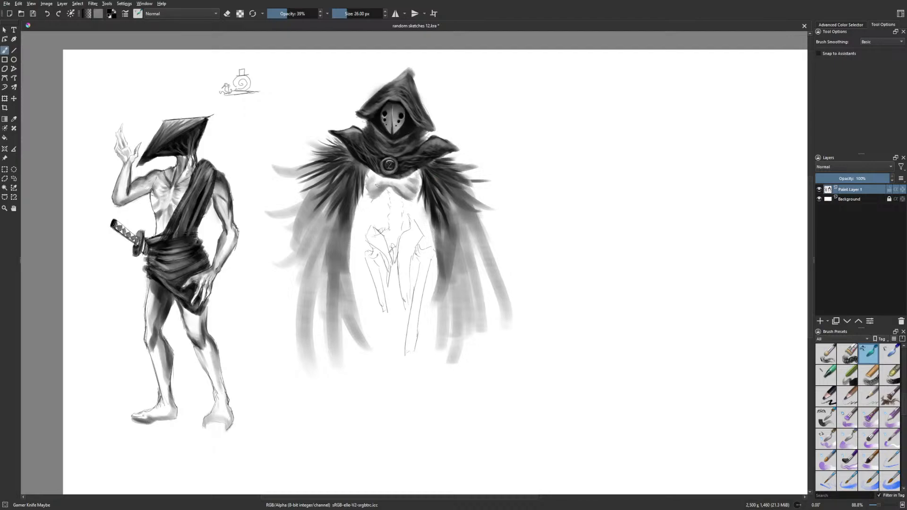
Shade the segmented spine from the rib cage down to the pelvis in a mirrored view
key("m")
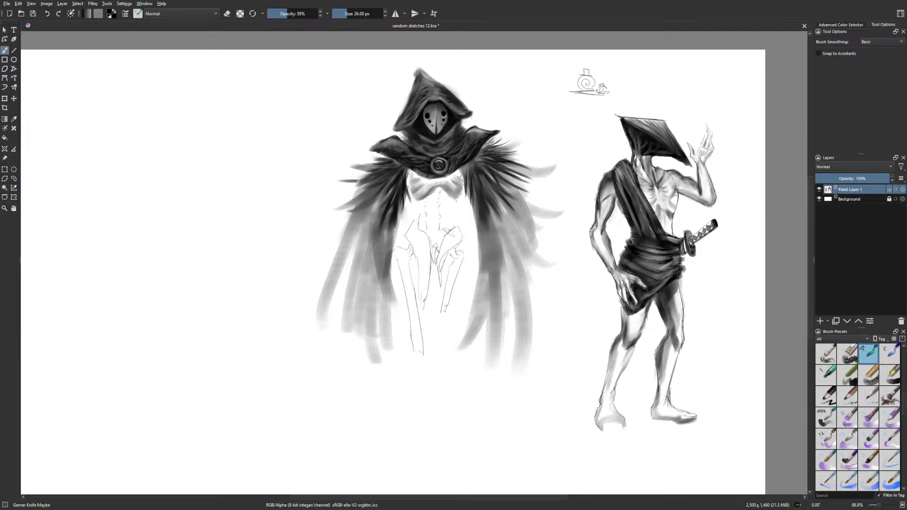
mouse_move(433, 195)
left_mouse_down()
mouse_move(448, 232)
mouse_move(432, 230)
mouse_move(435, 244)
left_mouse_up()
key("m")
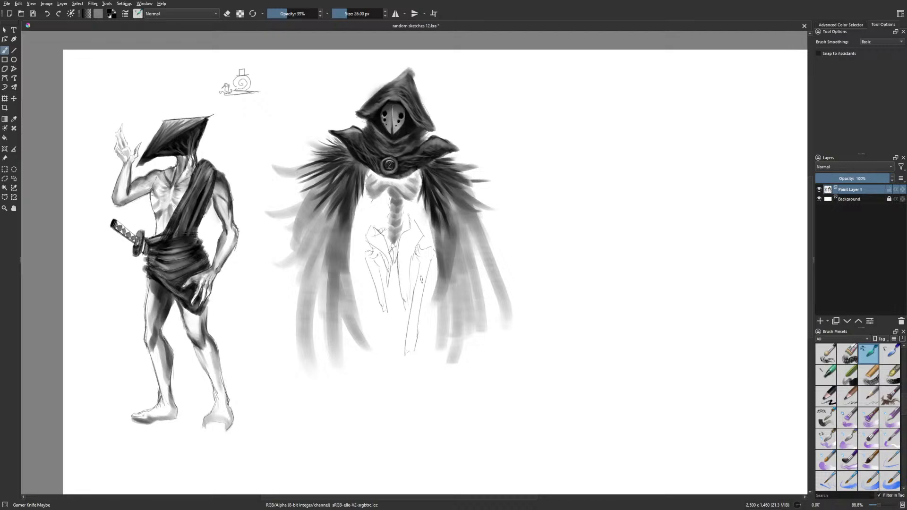
Fill both sides of the pelvis with dark grey curved shapes, enlarging the brush to 47 px
mouse_move(399, 242)
left_mouse_down()
mouse_move(400, 255)
mouse_move(410, 221)
mouse_move(420, 238)
mouse_move(414, 272)
left_mouse_up()
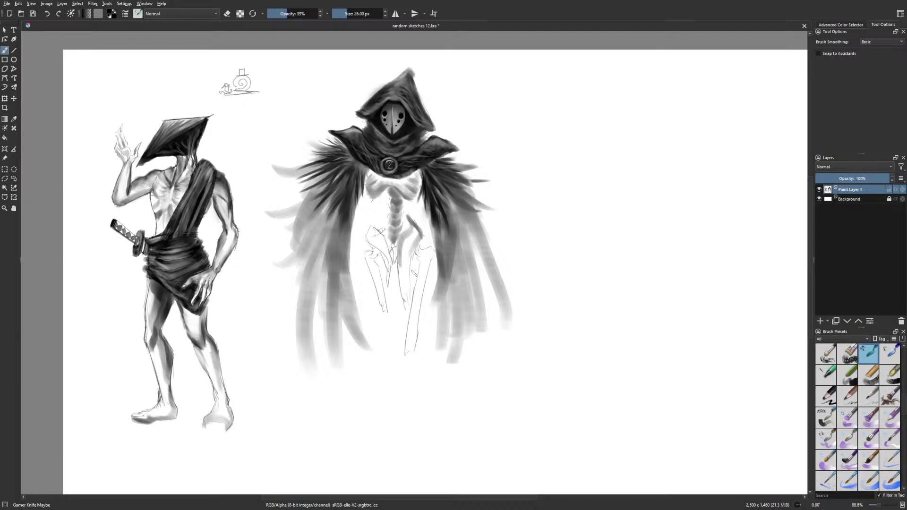
left_click_drag(335, 13, 352, 13)
mouse_move(409, 255)
left_mouse_down()
mouse_move(412, 227)
mouse_move(401, 285)
mouse_move(401, 265)
mouse_move(404, 302)
mouse_move(413, 236)
mouse_move(405, 274)
left_mouse_up()
left_click_drag(413, 227, 405, 301)
mouse_move(369, 238)
left_mouse_down()
mouse_move(383, 250)
mouse_move(385, 276)
mouse_move(384, 238)
mouse_move(383, 262)
mouse_move(371, 224)
mouse_move(389, 258)
mouse_move(415, 258)
mouse_move(401, 283)
mouse_move(401, 241)
mouse_move(408, 233)
mouse_move(406, 248)
mouse_move(412, 226)
left_mouse_up()
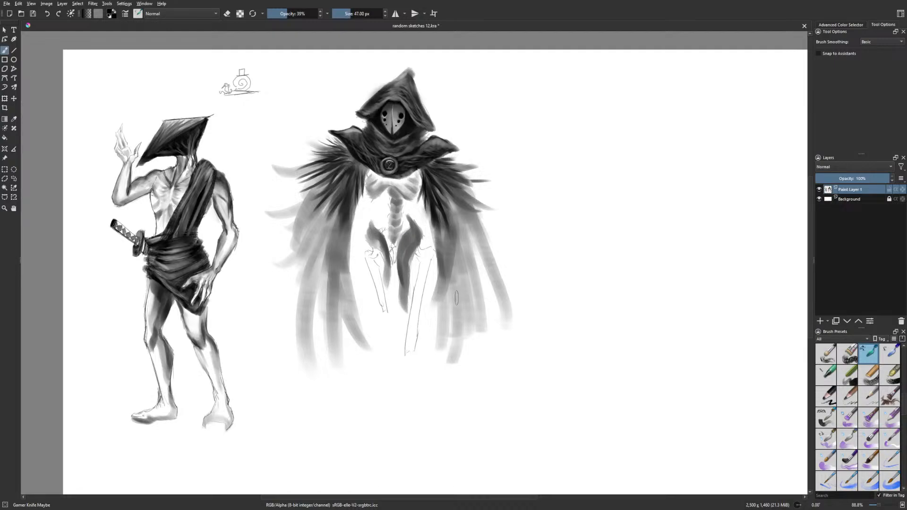
Shade both leg bones in light grey with the brush reduced to 30 px
key("bracketleft")
key("bracketleft")
key("bracketleft")
key("bracketleft")
left_click_drag(420, 270, 412, 348)
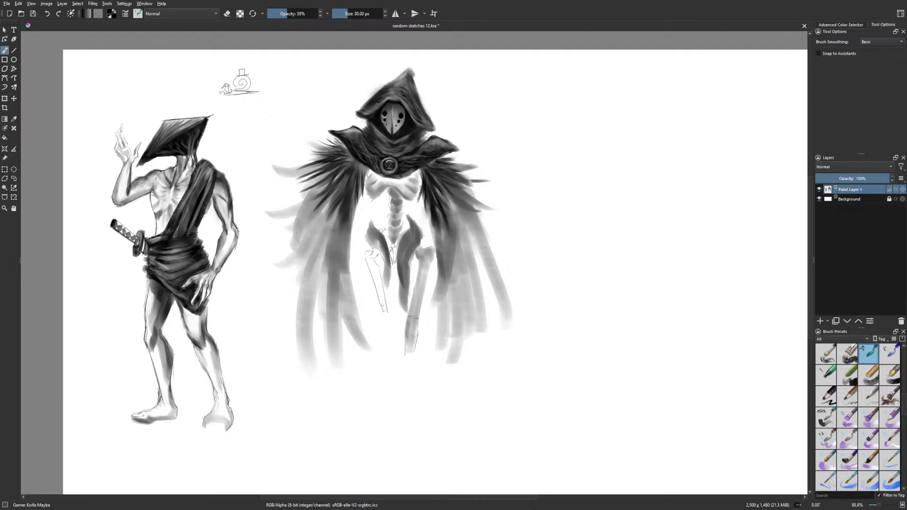
mouse_move(373, 257)
left_mouse_down()
mouse_move(385, 309)
mouse_move(368, 252)
mouse_move(390, 252)
mouse_move(383, 231)
mouse_move(387, 245)
mouse_move(397, 241)
mouse_move(394, 261)
left_mouse_up()
Outline the pelvis plates and leg bones with the 3 px liner and check the figure in a mirrored view
right_click(434, 301)
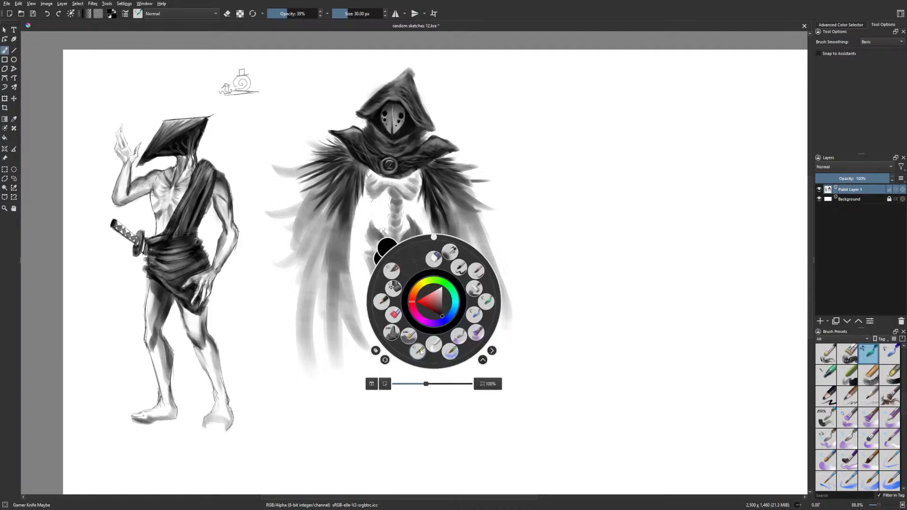
left_click(395, 313)
key("e")
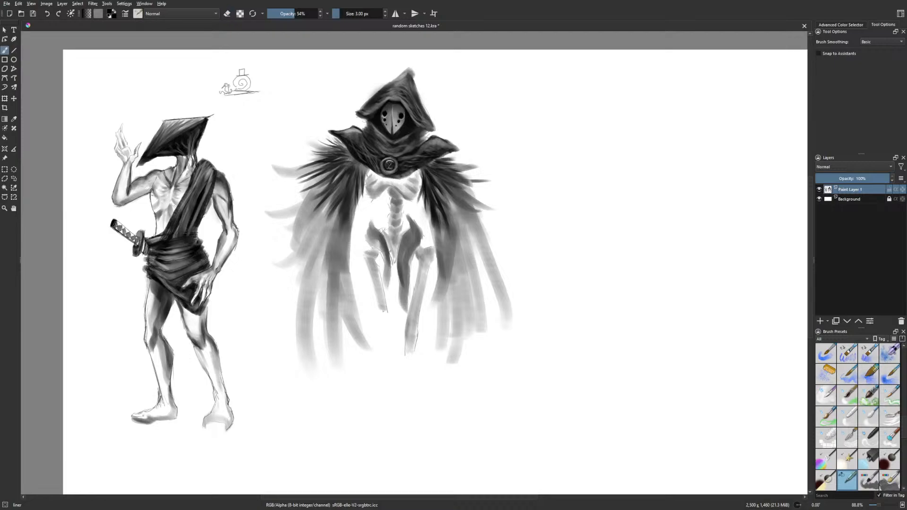
left_click_drag(402, 237, 397, 257)
left_click_drag(397, 271, 406, 314)
left_click_drag(412, 255, 409, 272)
left_click_drag(390, 273, 382, 288)
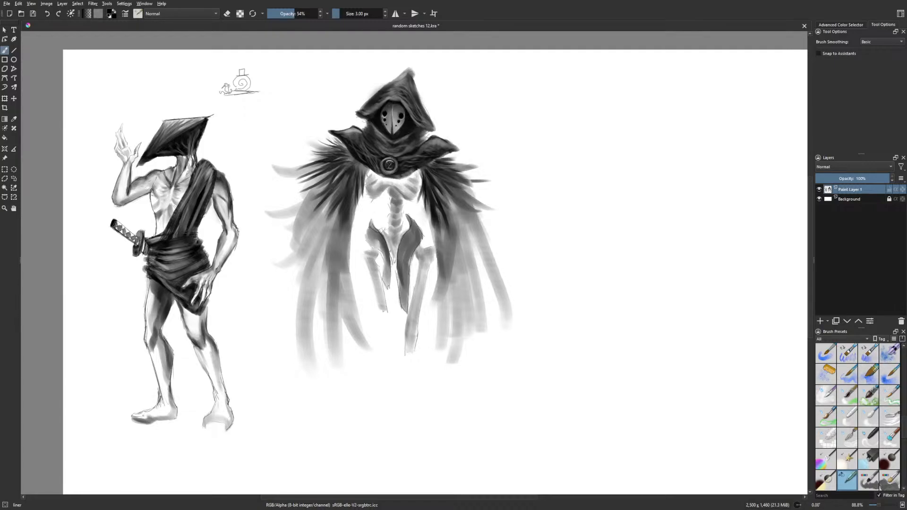
left_click_drag(364, 254, 380, 308)
key("m")
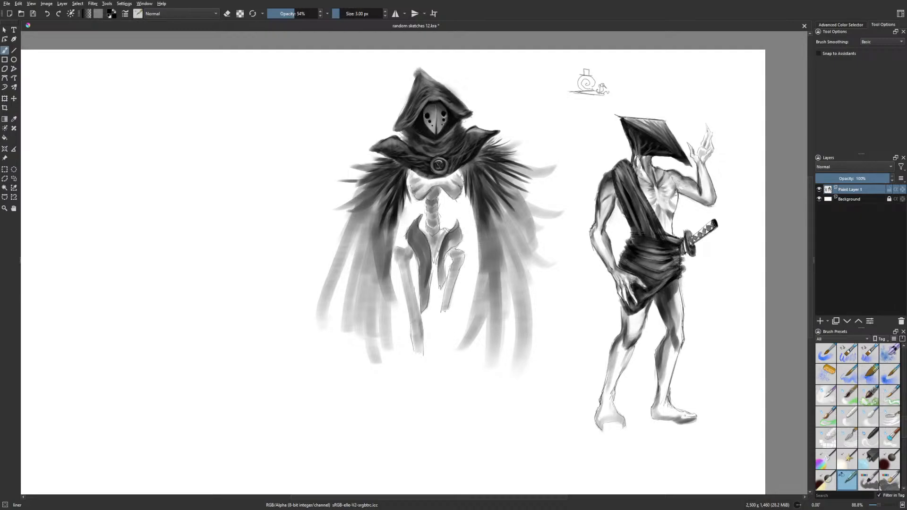
Erase thin highlight lines into the hood rim and the folds below the mask with the 3 px liner
key("e")
key("m")
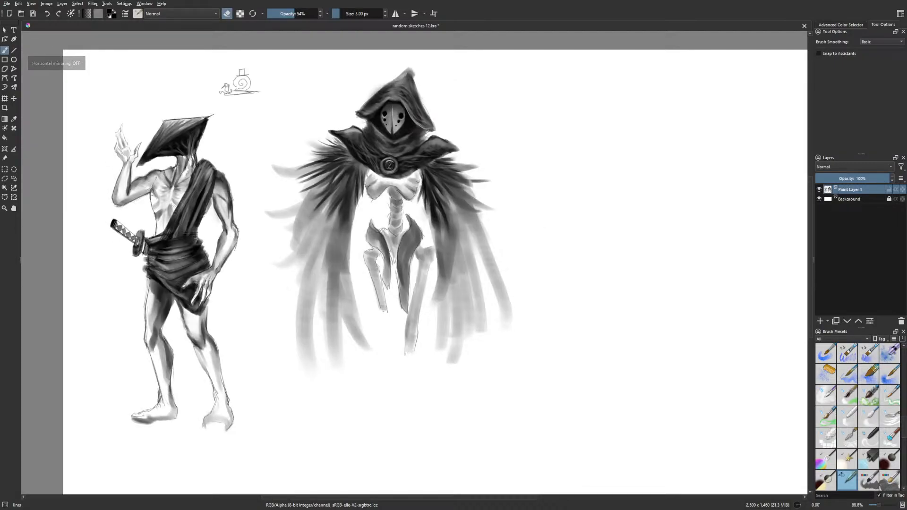
left_click_drag(372, 112, 386, 100)
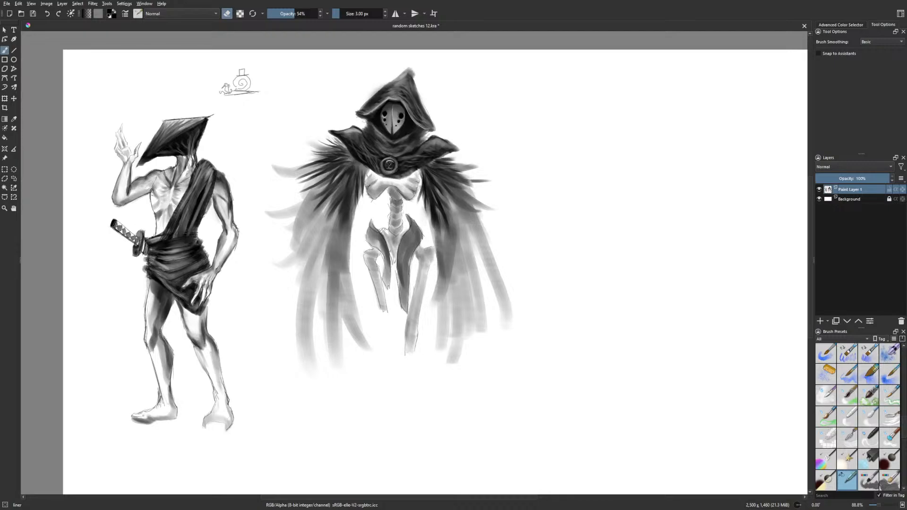
left_click_drag(375, 128, 390, 140)
mouse_move(378, 131)
left_mouse_down()
mouse_move(391, 140)
mouse_move(410, 134)
mouse_move(373, 150)
left_mouse_up()
Add a paint layer between the background and the figure's layer and choose a brush for filling it
left_click(844, 199)
left_click(819, 320)
left_click(840, 25)
right_click(632, 251)
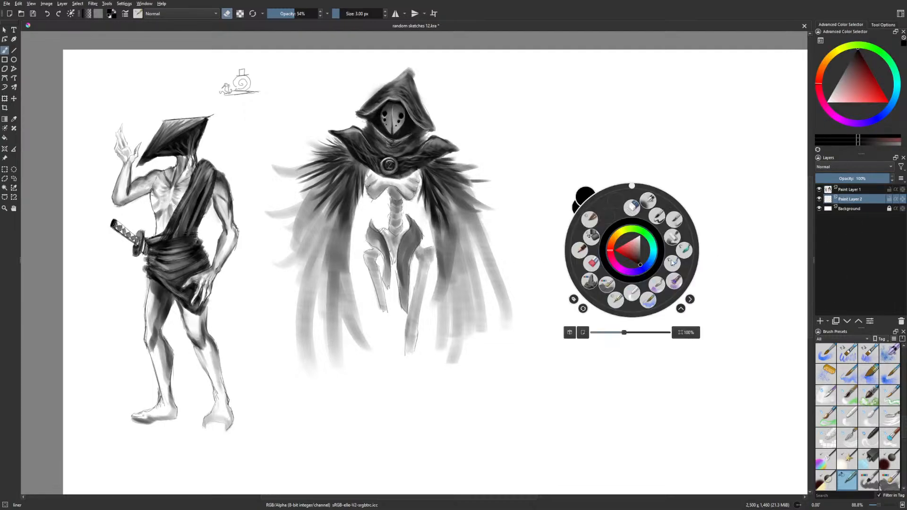
left_click(671, 262)
Block in the cloak's dark interior behind the skeleton with the Dry Roller at 87% opacity, enlarging the brush for a second coat
mouse_move(357, 231)
left_mouse_down()
mouse_move(362, 294)
mouse_move(362, 199)
mouse_move(377, 222)
mouse_move(373, 183)
mouse_move(401, 188)
mouse_move(391, 193)
mouse_move(412, 187)
mouse_move(366, 241)
mouse_move(377, 246)
mouse_move(413, 231)
mouse_move(416, 239)
mouse_move(381, 313)
mouse_move(400, 284)
mouse_move(375, 286)
mouse_move(357, 261)
mouse_move(363, 282)
mouse_move(364, 180)
mouse_move(389, 248)
mouse_move(377, 322)
mouse_move(393, 331)
mouse_move(417, 295)
mouse_move(413, 337)
mouse_move(425, 268)
mouse_move(422, 336)
mouse_move(423, 238)
mouse_move(413, 244)
mouse_move(406, 285)
mouse_move(384, 222)
mouse_move(371, 242)
mouse_move(381, 321)
mouse_move(370, 314)
mouse_move(359, 223)
mouse_move(363, 177)
mouse_move(385, 174)
left_mouse_up()
left_click(351, 14)
left_click_drag(351, 14, 346, 14)
mouse_move(373, 193)
left_mouse_down()
mouse_move(368, 173)
mouse_move(407, 181)
mouse_move(376, 193)
mouse_move(399, 194)
mouse_move(422, 177)
mouse_move(395, 213)
mouse_move(369, 196)
mouse_move(391, 219)
mouse_move(420, 210)
left_mouse_up()
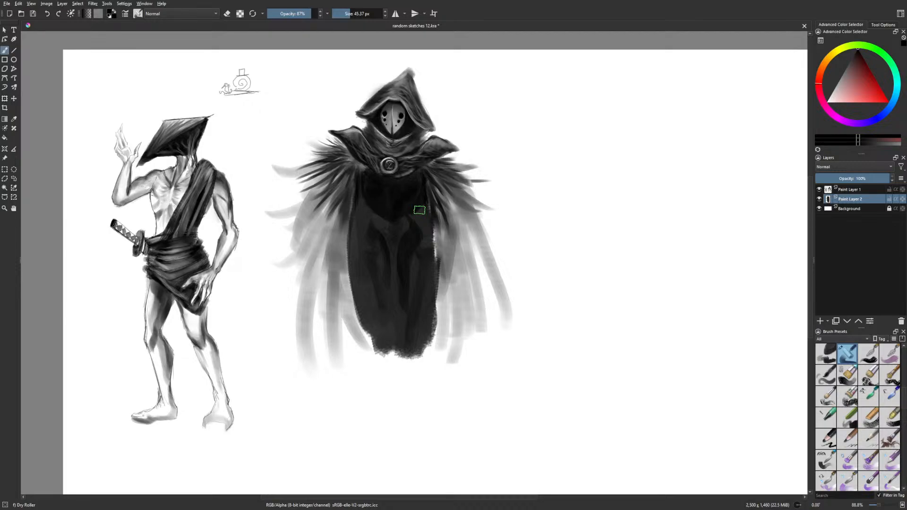
left_click_drag(349, 15, 355, 13)
mouse_move(375, 218)
left_mouse_down()
mouse_move(405, 217)
mouse_move(358, 214)
mouse_move(417, 229)
mouse_move(396, 247)
mouse_move(412, 250)
left_mouse_up()
right_click(457, 311)
left_click(442, 363)
right_click(419, 303)
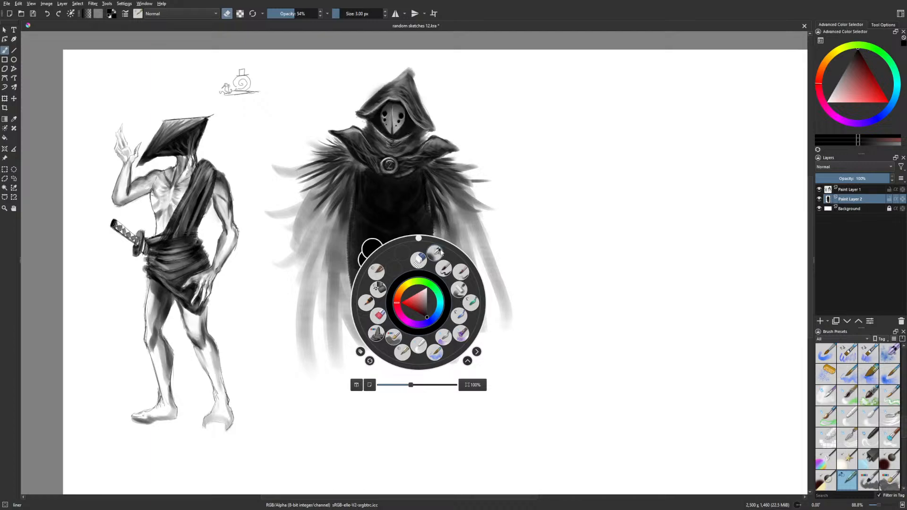
left_click(458, 289)
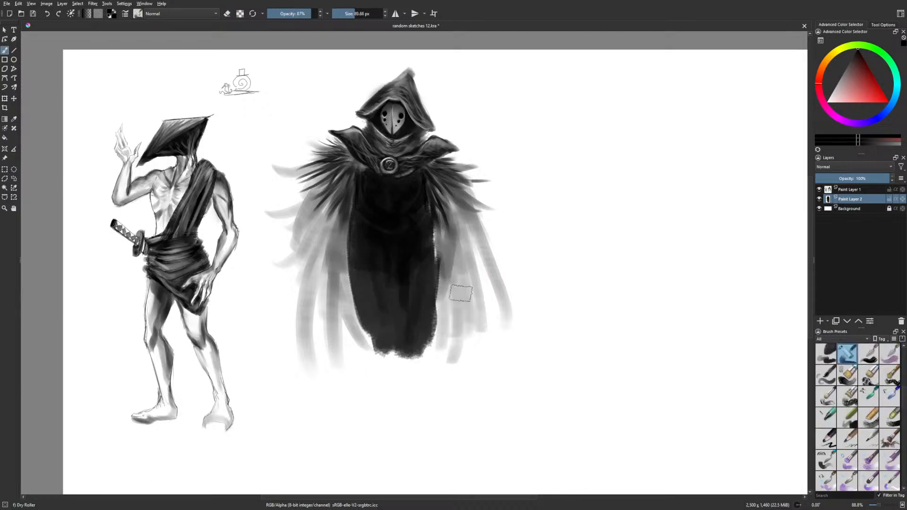
Reduce the Dry Roller brush to 28 px and lower the interior layer's opacity to 28%
key("bracketleft")
key("bracketleft")
key("bracketleft")
key("bracketleft")
key("bracketleft")
key("bracketleft")
key("bracketleft")
key("bracketleft")
key("bracketleft")
key("bracketleft")
key("bracketleft")
key("bracketleft")
key("bracketleft")
key("bracketleft")
key("bracketleft")
key("bracketleft")
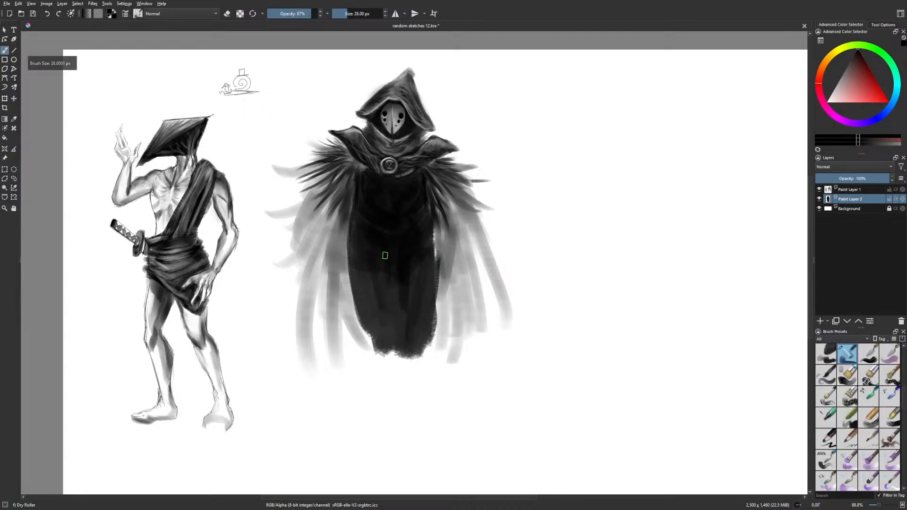
left_click(836, 177)
Erase the interior grey behind the pelvis plates and leg bones, reducing the eraser to 16 px for the legs
key("e")
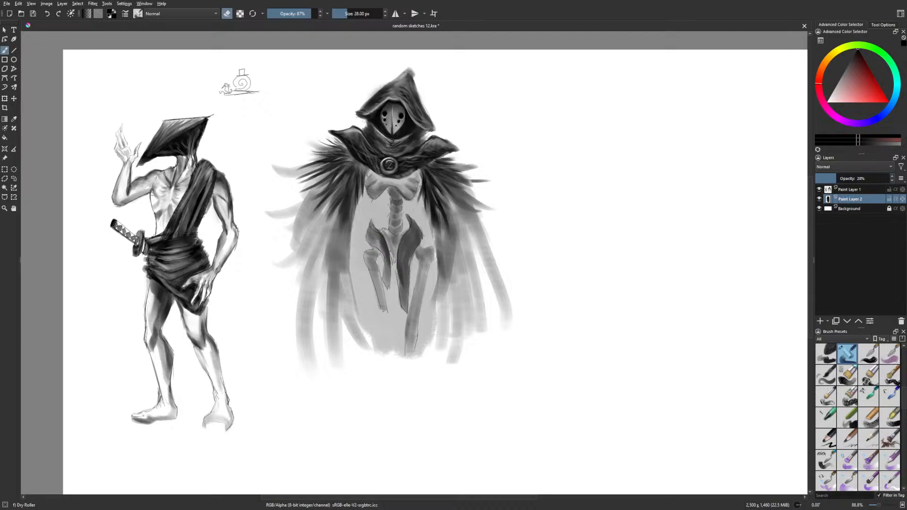
left_click_drag(379, 241, 385, 257)
mouse_move(414, 228)
left_mouse_down()
mouse_move(400, 259)
mouse_move(417, 221)
left_mouse_up()
key("bracketleft")
key("bracketleft")
key("bracketleft")
key("bracketleft")
key("bracketleft")
key("bracketleft")
key("bracketleft")
key("bracketleft")
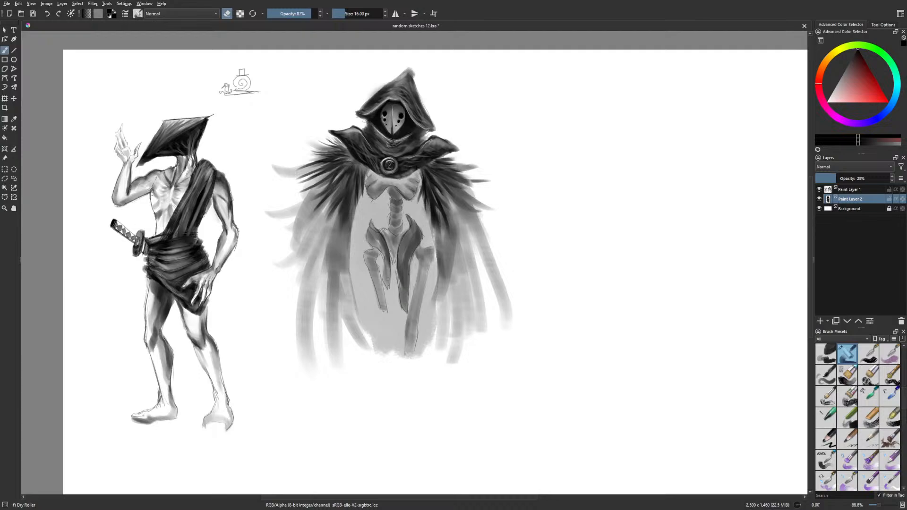
left_click_drag(365, 258, 371, 253)
mouse_move(420, 254)
left_mouse_down()
mouse_move(431, 255)
mouse_move(419, 304)
left_mouse_up()
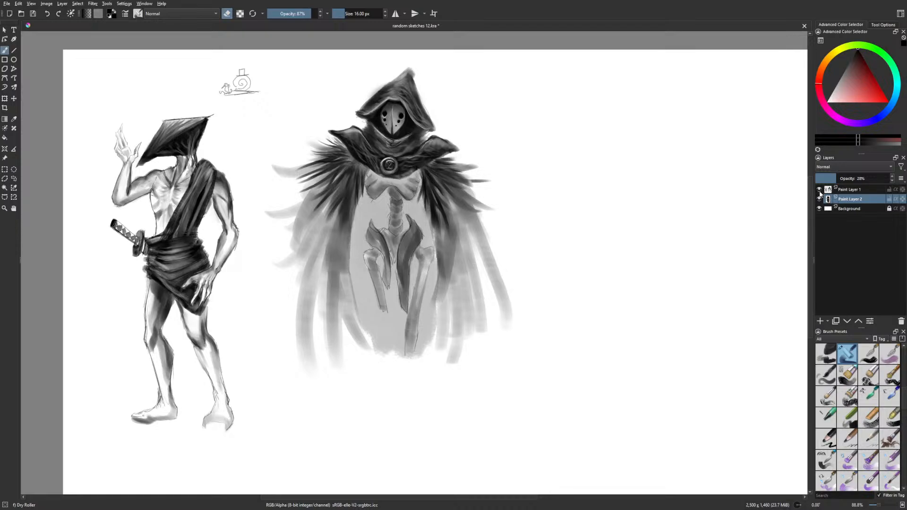
Restore the interior layer to 100% opacity and erase thin edge lines along the leg bones and pelvis using the 3 px liner at 54% opacity
left_click_drag(850, 179, 890, 179)
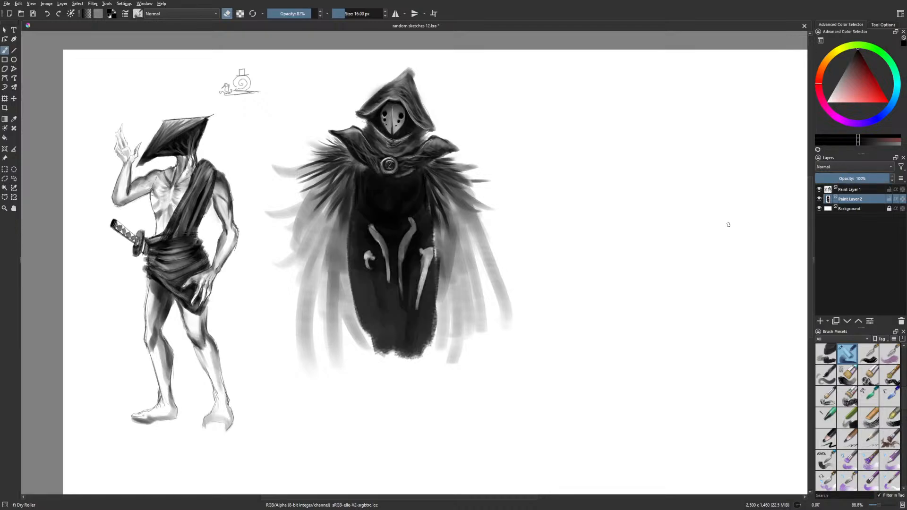
right_click(428, 282)
left_click(413, 333)
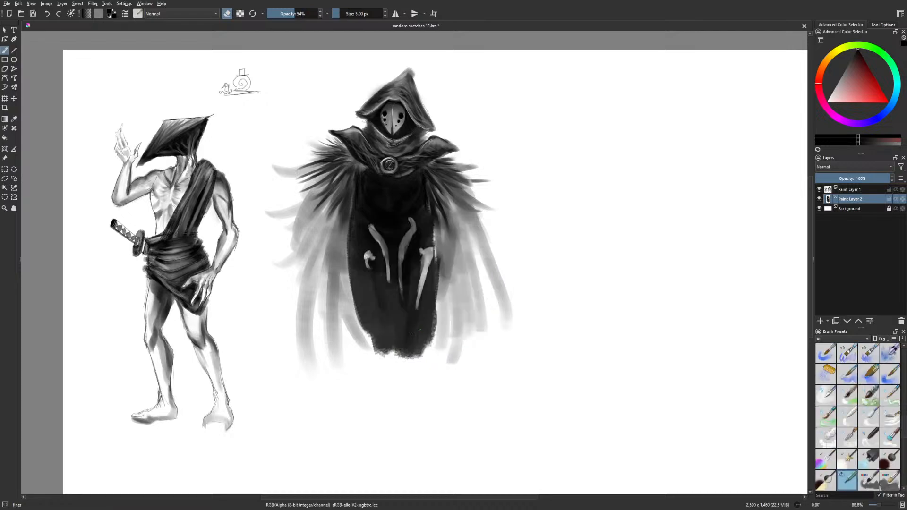
left_click_drag(418, 313, 415, 334)
mouse_move(421, 291)
left_mouse_down()
mouse_move(416, 331)
mouse_move(409, 319)
left_mouse_up()
left_click_drag(417, 284, 409, 322)
left_click_drag(400, 290, 401, 308)
left_click_drag(420, 235, 408, 265)
Lower the interior layer to 47% opacity and erase over the pelvis plates with the 30 px Gamer Knife Maybe brush at 39% opacity
left_click(850, 179)
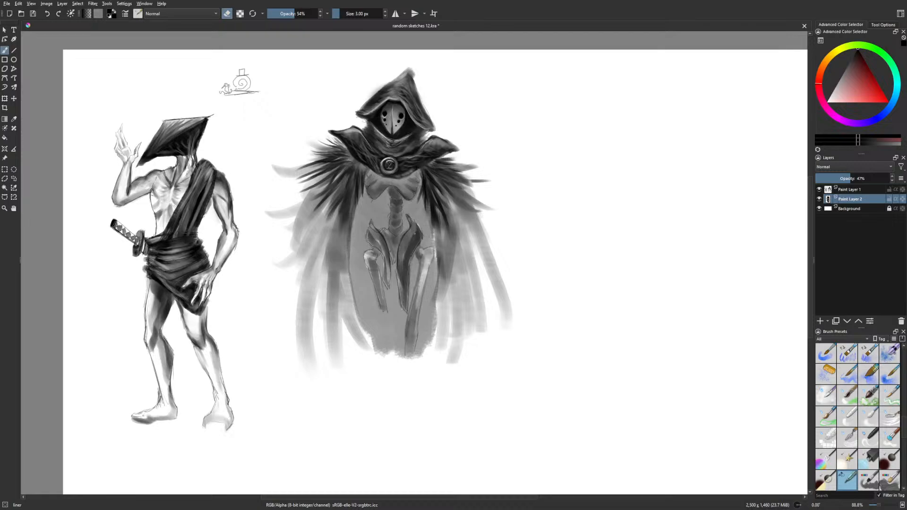
right_click(430, 232)
left_click(481, 228)
key("e")
mouse_move(417, 228)
left_mouse_down()
mouse_move(417, 242)
mouse_move(394, 231)
mouse_move(394, 200)
left_mouse_up()
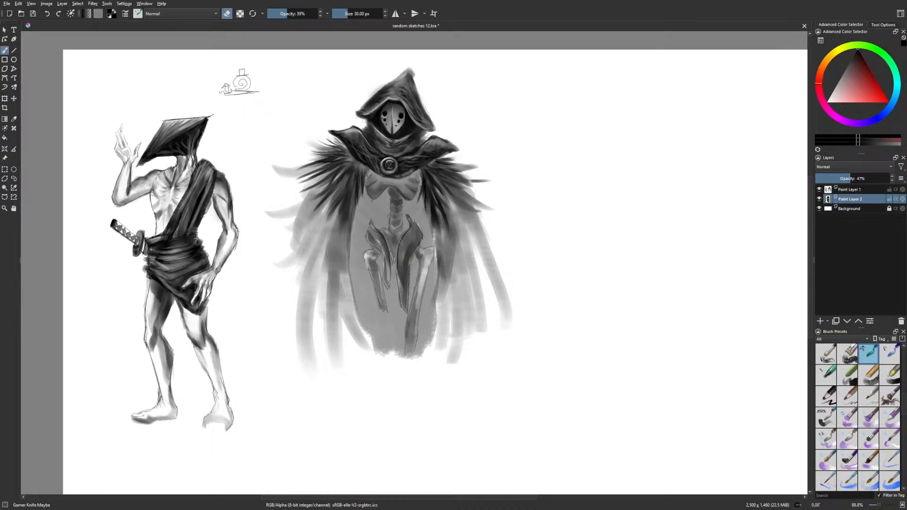
Compare the figure with the interior layer hidden, restore that layer to 100% opacity and refine the revealed pelvis plates
left_click(819, 199)
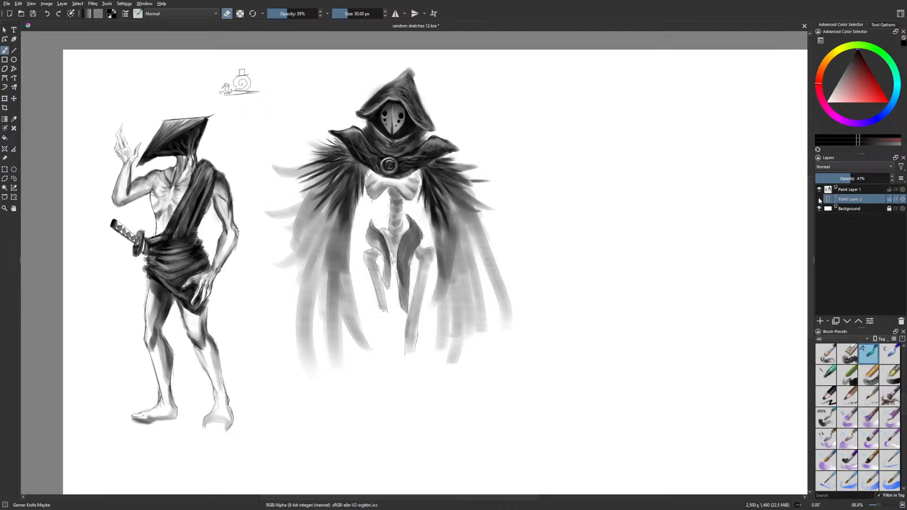
left_click(819, 199)
left_click(888, 178)
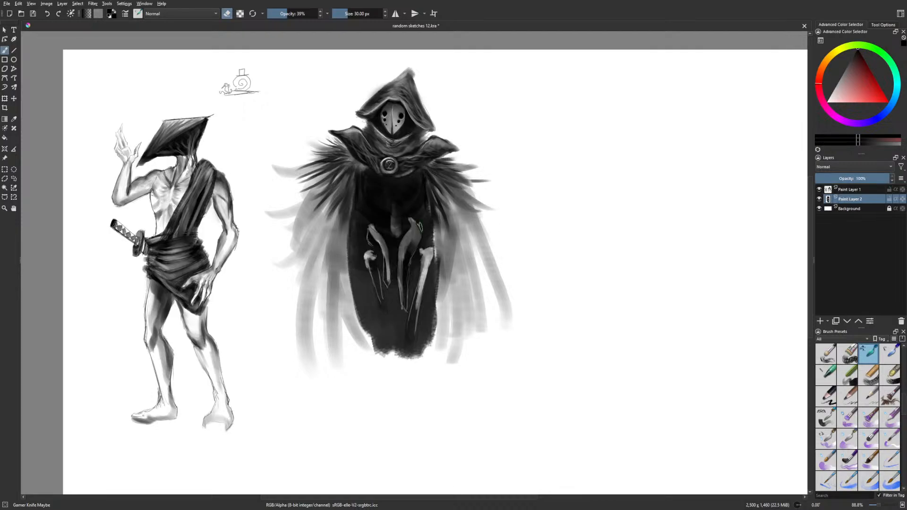
key("e")
key("e")
key("e")
key("e")
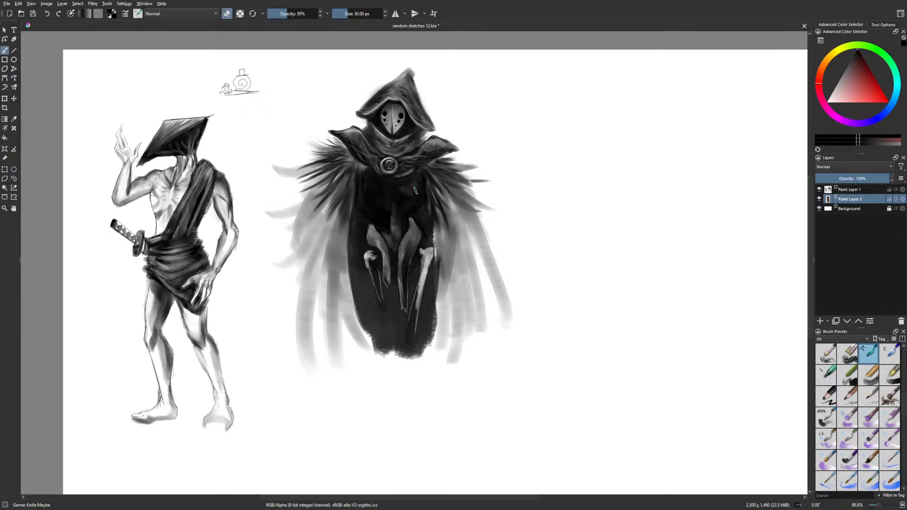
Check the bones through the interior layer at 41% opacity, restore it to 100% and erase the dark paint over the ribs and leg bones
left_click(845, 179)
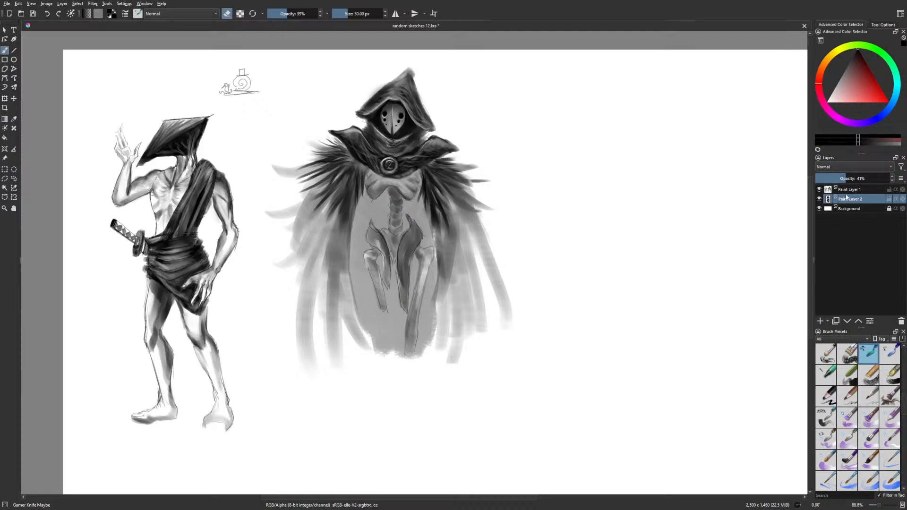
left_click_drag(847, 196, 893, 189)
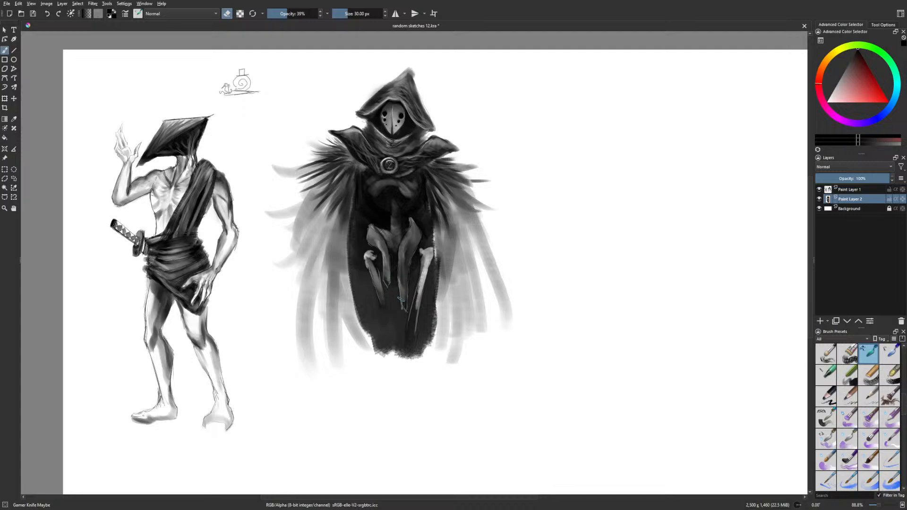
left_click_drag(415, 294, 410, 345)
left_click_drag(380, 297, 384, 305)
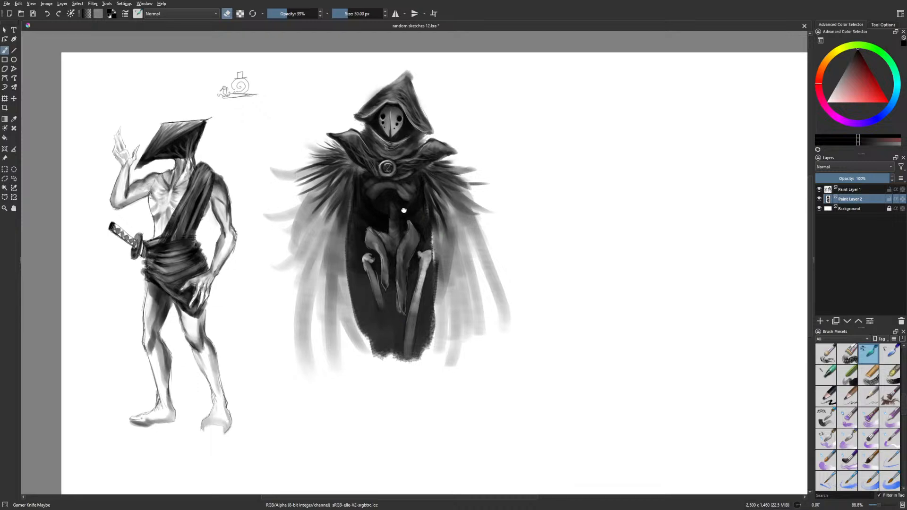
Reduce the eraser to 15 px and lift highlights on the upper ends of both leg bones
scroll(373, 212, "up", 1)
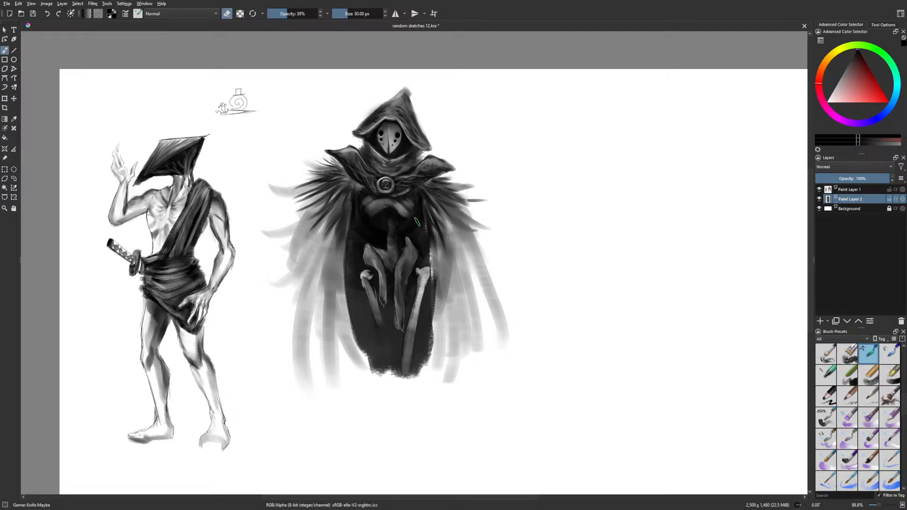
key("bracketleft")
key("bracketleft")
key("bracketleft")
left_click_drag(370, 278, 376, 297)
left_click_drag(416, 276, 422, 276)
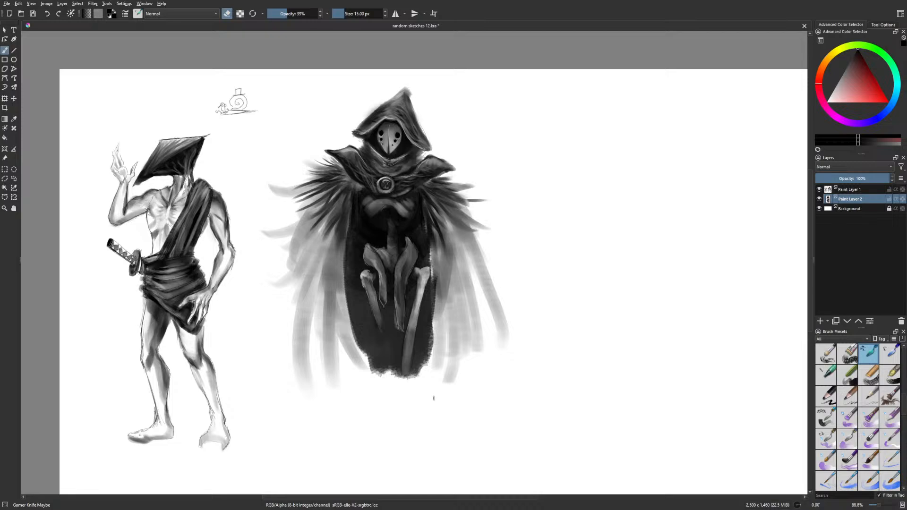
Switch from erasing to painting and soften the dark interior's lower and side edges with the brush enlarged to 70.24 px
right_click(399, 239)
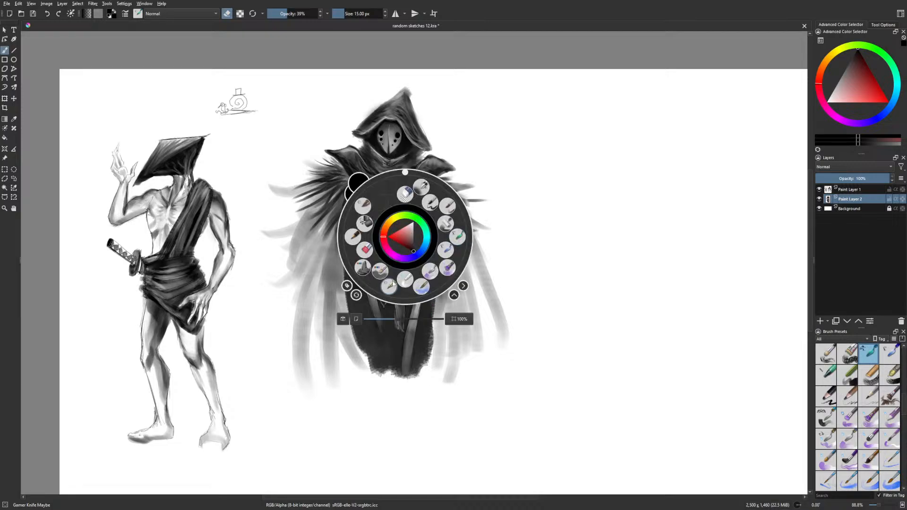
left_click(364, 112)
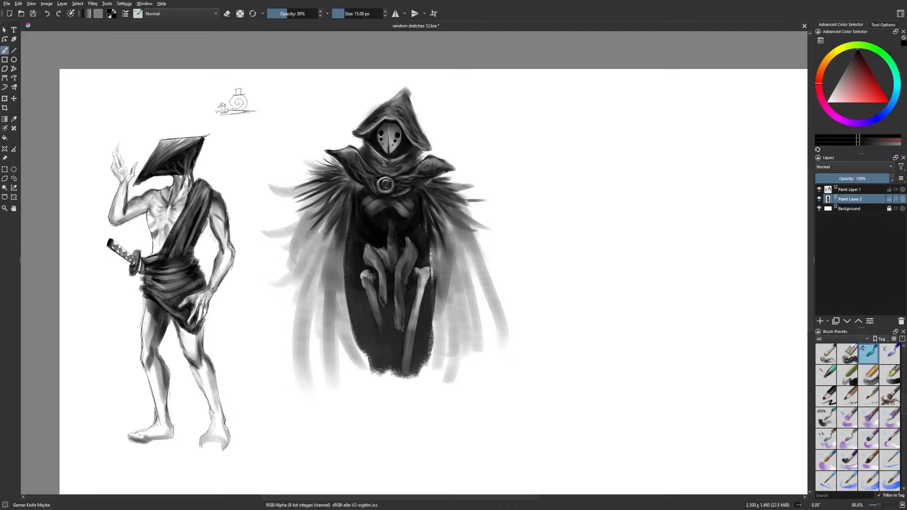
left_click(358, 14)
mouse_move(379, 382)
left_mouse_down()
mouse_move(378, 364)
mouse_move(371, 403)
mouse_move(404, 411)
left_mouse_up()
left_click(353, 14)
mouse_move(417, 358)
left_mouse_down()
mouse_move(421, 432)
mouse_move(409, 374)
mouse_move(414, 411)
mouse_move(427, 369)
mouse_move(416, 395)
mouse_move(418, 373)
mouse_move(408, 388)
left_mouse_up()
mouse_move(363, 361)
left_mouse_down()
mouse_move(352, 222)
mouse_move(350, 290)
mouse_move(370, 376)
left_mouse_up()
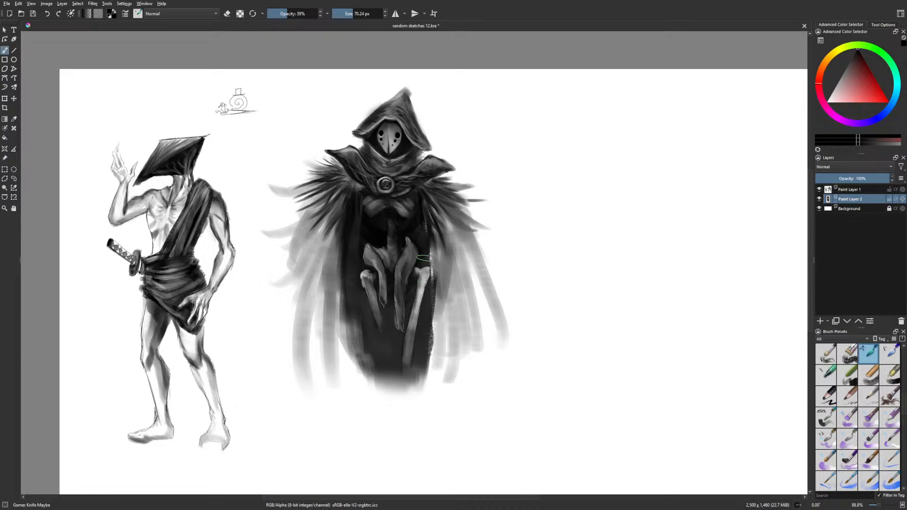
mouse_move(437, 302)
left_mouse_down()
mouse_move(429, 376)
mouse_move(439, 300)
mouse_move(412, 377)
mouse_move(432, 275)
mouse_move(421, 374)
mouse_move(393, 358)
mouse_move(371, 374)
mouse_move(352, 332)
mouse_move(357, 361)
left_mouse_up()
Fade the interior's lower edge into downward streaks using the 80 px Wet Bristles Rough brush at 37% opacity
right_click(447, 357)
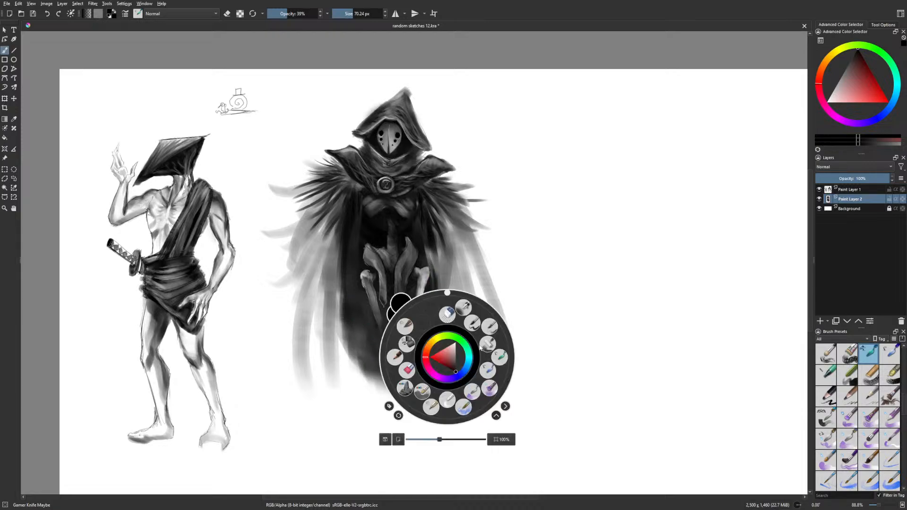
left_click(485, 396)
left_click(286, 15)
mouse_move(358, 329)
left_mouse_down()
mouse_move(366, 395)
mouse_move(372, 351)
mouse_move(386, 443)
mouse_move(395, 365)
mouse_move(389, 460)
mouse_move(377, 358)
mouse_move(368, 372)
mouse_move(347, 268)
mouse_move(407, 370)
mouse_move(420, 366)
mouse_move(423, 388)
mouse_move(427, 364)
left_mouse_up()
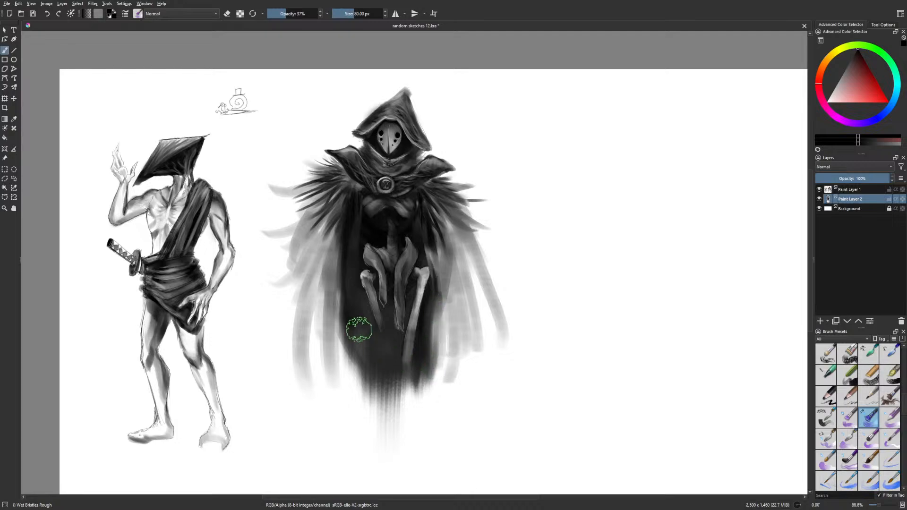
On Paint Layer 1, paint long dark feathers down the cloak's left side with the 70.24 px Gamer Knife Maybe brush at 76% opacity
left_click(850, 190)
right_click(674, 269)
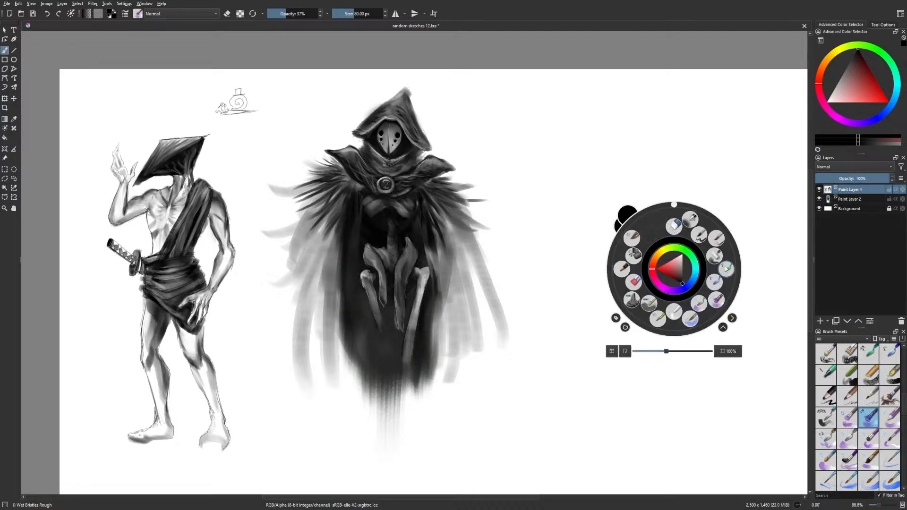
left_click(726, 268)
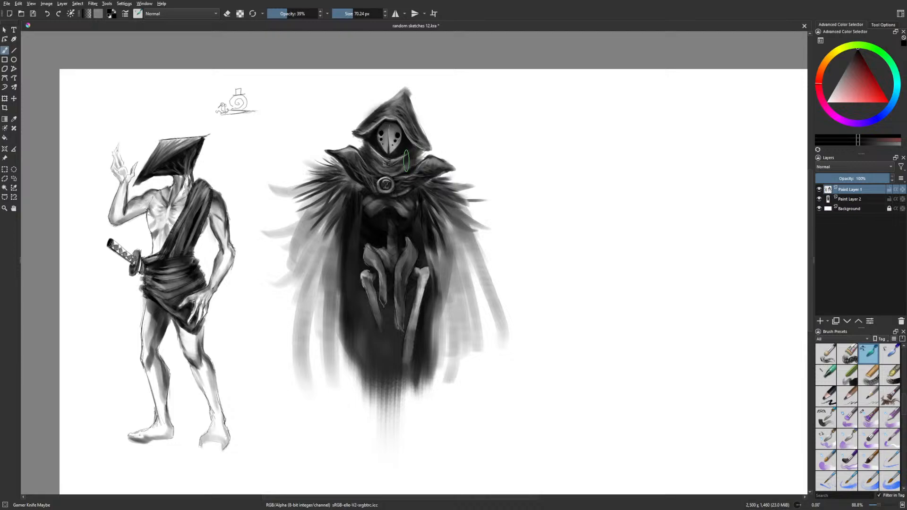
left_click(305, 13)
left_click_drag(336, 243, 331, 320)
left_click_drag(333, 258, 333, 385)
left_click_drag(328, 304, 346, 409)
mouse_move(318, 262)
left_mouse_down()
mouse_move(303, 362)
mouse_move(305, 349)
left_mouse_up()
mouse_move(338, 237)
left_mouse_down()
mouse_move(326, 317)
mouse_move(281, 309)
left_mouse_up()
mouse_move(311, 249)
left_mouse_down()
mouse_move(262, 297)
mouse_move(274, 355)
left_mouse_up()
left_click_drag(297, 265, 276, 352)
mouse_move(315, 241)
left_mouse_down()
mouse_move(289, 276)
mouse_move(253, 267)
mouse_move(292, 267)
mouse_move(291, 306)
left_mouse_up()
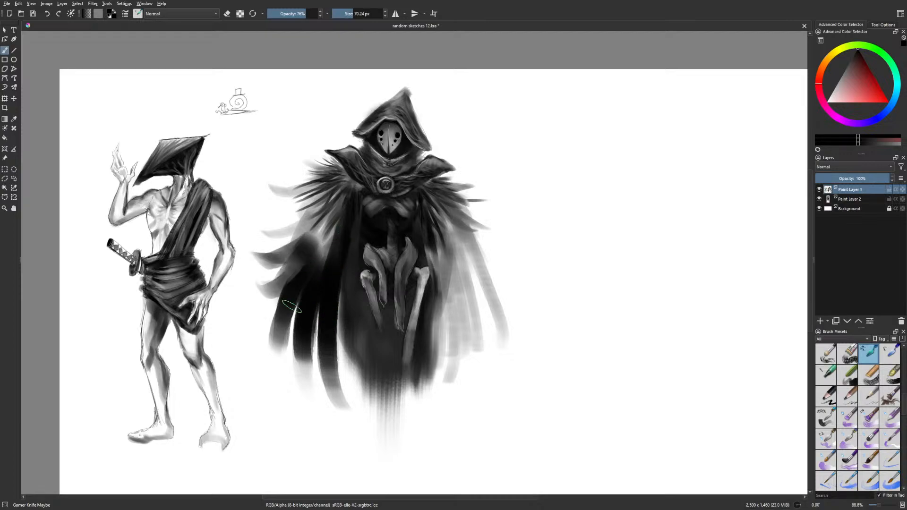
Paint matching long dark feathers on the cloak's right side and add one outward feather on the upper left
left_click_drag(444, 257, 446, 366)
left_click_drag(442, 302, 441, 403)
left_click_drag(438, 261, 486, 368)
mouse_move(439, 258)
left_mouse_down()
mouse_move(500, 307)
mouse_move(498, 273)
left_mouse_up()
mouse_move(312, 236)
left_mouse_down()
mouse_move(256, 229)
mouse_move(302, 217)
mouse_move(309, 229)
mouse_move(257, 250)
left_mouse_up()
left_click_drag(443, 249, 496, 265)
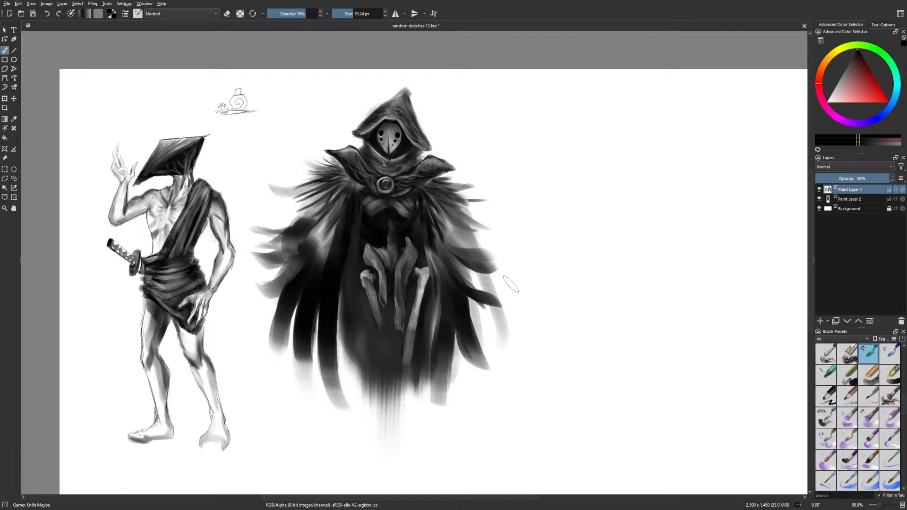
Mirror the view, reduce the brush to 31.17 px and layer thinner curved feathers over the cloak half farther from the samurai
key("m")
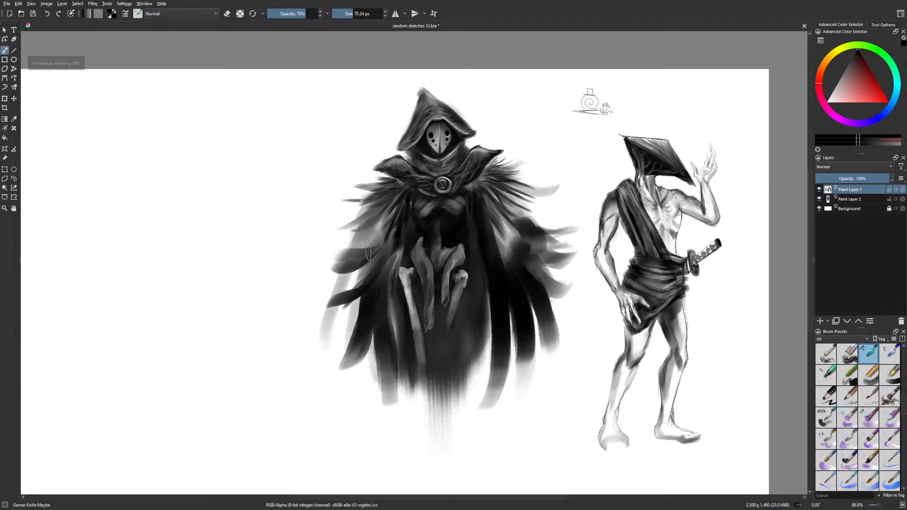
key("bracketleft")
key("bracketleft")
key("bracketleft")
key("bracketleft")
left_click_drag(369, 252, 349, 258)
mouse_move(381, 231)
left_mouse_down()
mouse_move(349, 260)
mouse_move(352, 279)
left_mouse_up()
left_click_drag(377, 283, 325, 280)
mouse_move(371, 263)
left_mouse_down()
mouse_move(331, 292)
mouse_move(323, 322)
mouse_move(335, 369)
left_mouse_up()
mouse_move(401, 284)
left_mouse_down()
mouse_move(400, 240)
mouse_move(382, 284)
left_mouse_up()
mouse_move(404, 238)
left_mouse_down()
mouse_move(378, 306)
mouse_move(386, 351)
left_mouse_up()
mouse_move(398, 255)
left_mouse_down()
mouse_move(396, 350)
mouse_move(407, 368)
left_mouse_up()
left_click_drag(393, 337, 384, 366)
mouse_move(401, 317)
left_mouse_down()
mouse_move(396, 256)
mouse_move(381, 278)
mouse_move(313, 310)
mouse_move(334, 368)
left_mouse_up()
left_click_drag(374, 326, 349, 377)
Add thin dark feather strokes along the inner edge of the cloak half nearer the samurai
left_click_drag(491, 305, 490, 340)
mouse_move(489, 286)
left_mouse_down()
mouse_move(491, 310)
mouse_move(486, 364)
left_mouse_up()
left_click_drag(493, 307, 473, 370)
left_click_drag(479, 333, 471, 380)
mouse_move(482, 235)
left_mouse_down()
mouse_move(474, 329)
mouse_move(484, 391)
mouse_move(475, 267)
left_mouse_up()
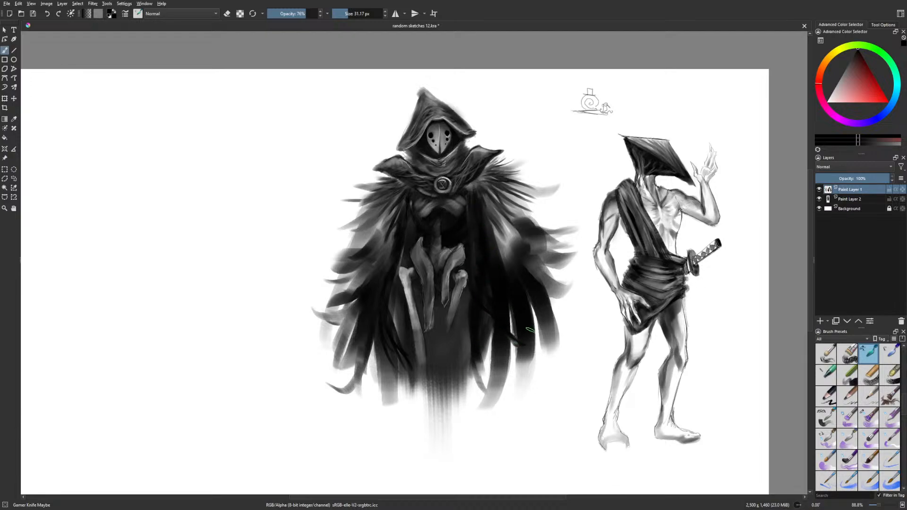
Return the view to its unmirrored state and merge the figure's paint layer with the interior layer below it
key("m")
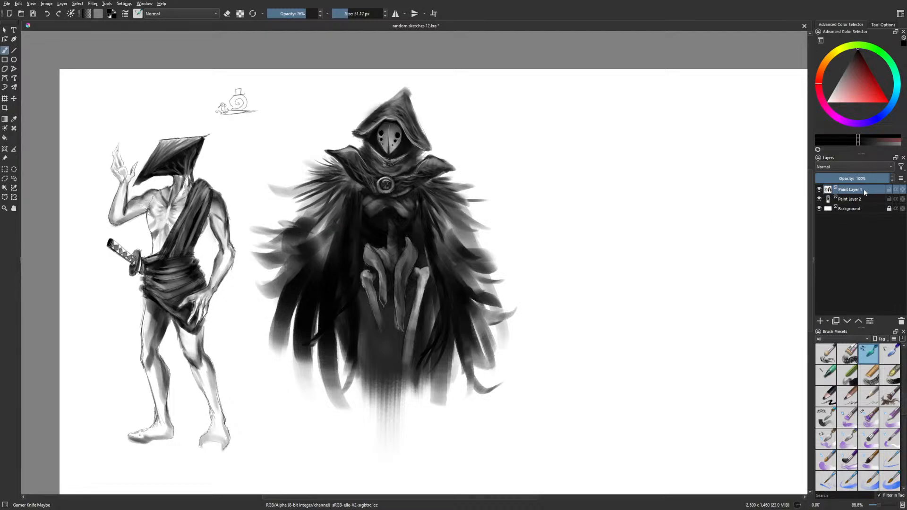
key("ctrl+e")
double_click(872, 189)
Paint thin, pointed dark feather tips along the cloak's lower hem on both sides
left_click_drag(322, 312, 299, 370)
left_click_drag(320, 330, 311, 372)
left_click_drag(342, 315, 329, 368)
left_click_drag(345, 335, 313, 389)
left_click_drag(430, 254, 435, 326)
mouse_move(434, 350)
left_mouse_down()
mouse_move(425, 395)
mouse_move(444, 399)
left_mouse_up()
left_click_drag(344, 342, 331, 391)
mouse_move(342, 350)
left_mouse_down()
mouse_move(325, 389)
mouse_move(332, 406)
left_mouse_up()
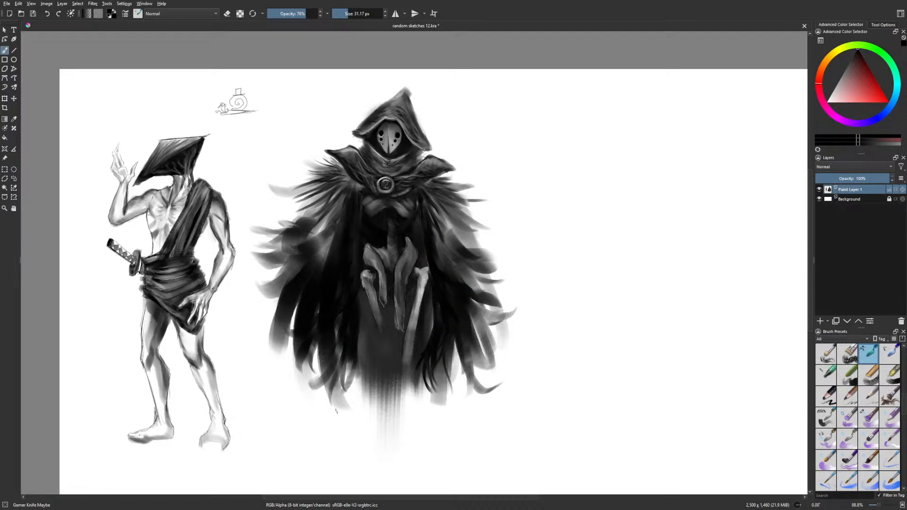
Darken the upper cloak beneath the shoulder feathers on both sides with short brush strokes
mouse_move(344, 222)
left_mouse_down()
mouse_move(316, 255)
mouse_move(292, 219)
mouse_move(316, 228)
mouse_move(289, 220)
mouse_move(344, 203)
mouse_move(330, 194)
mouse_move(326, 225)
left_mouse_up()
mouse_move(352, 190)
left_mouse_down()
mouse_move(337, 192)
mouse_move(357, 194)
left_mouse_up()
mouse_move(435, 196)
left_mouse_down()
mouse_move(441, 237)
mouse_move(431, 248)
mouse_move(449, 279)
left_mouse_up()
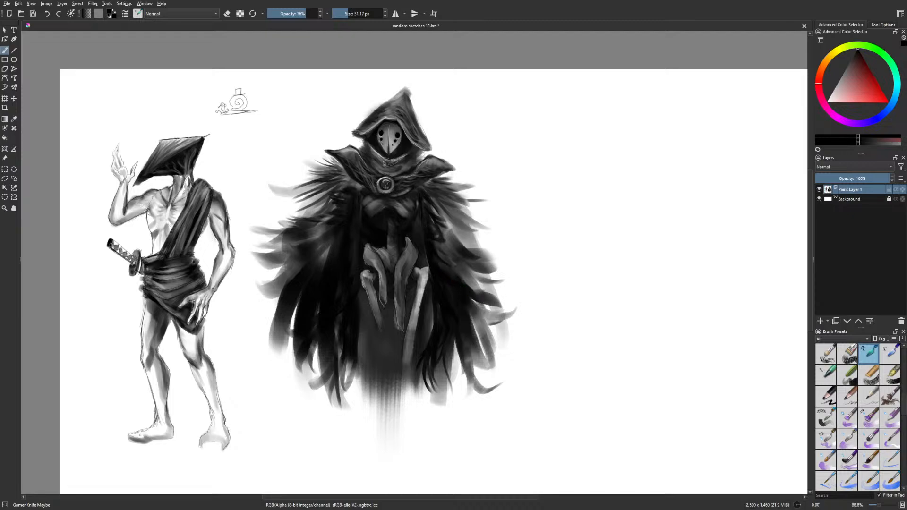
Switch to erasing at 38% opacity and lighten long vertical folds along the cloak's left inner edge
key("e")
key("i")
key("i")
key("i")
key("i")
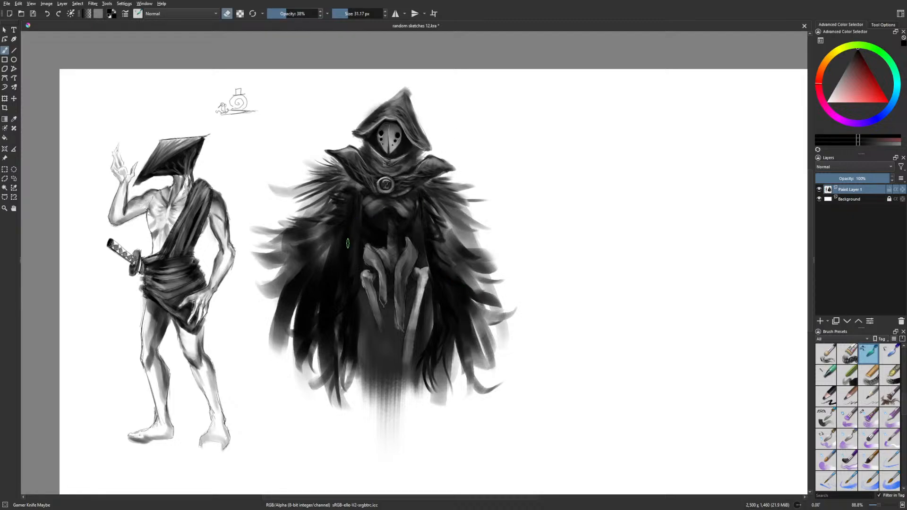
mouse_move(356, 197)
left_mouse_down()
mouse_move(346, 276)
mouse_move(339, 267)
mouse_move(311, 324)
mouse_move(333, 268)
mouse_move(343, 285)
mouse_move(307, 310)
mouse_move(324, 316)
mouse_move(350, 291)
mouse_move(347, 336)
left_mouse_up()
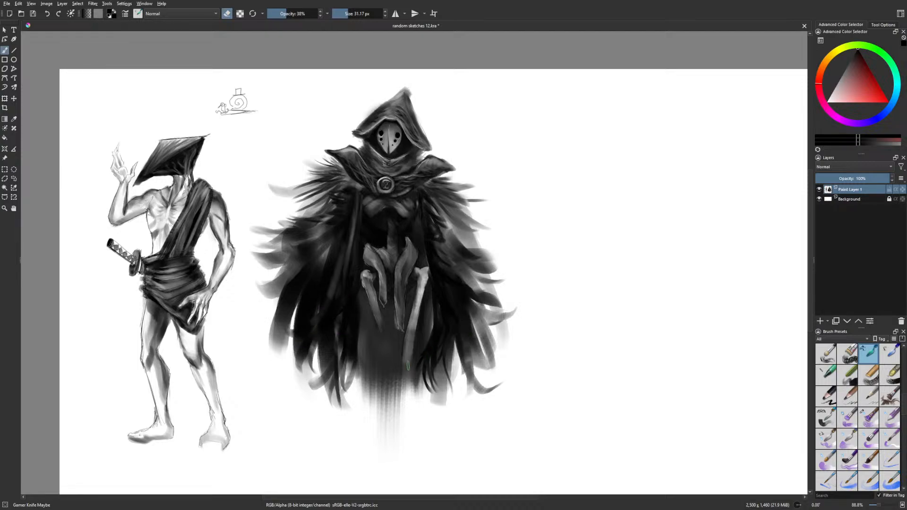
Mirror the view and erase curved fold highlights into the cloak half nearer the samurai
key("m")
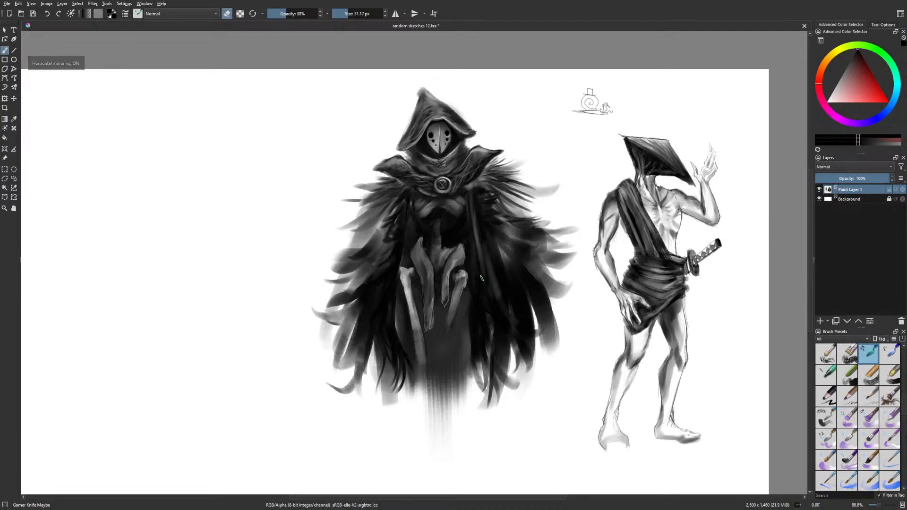
mouse_move(484, 292)
left_mouse_down()
mouse_move(476, 273)
mouse_move(510, 312)
mouse_move(486, 299)
mouse_move(527, 317)
left_mouse_up()
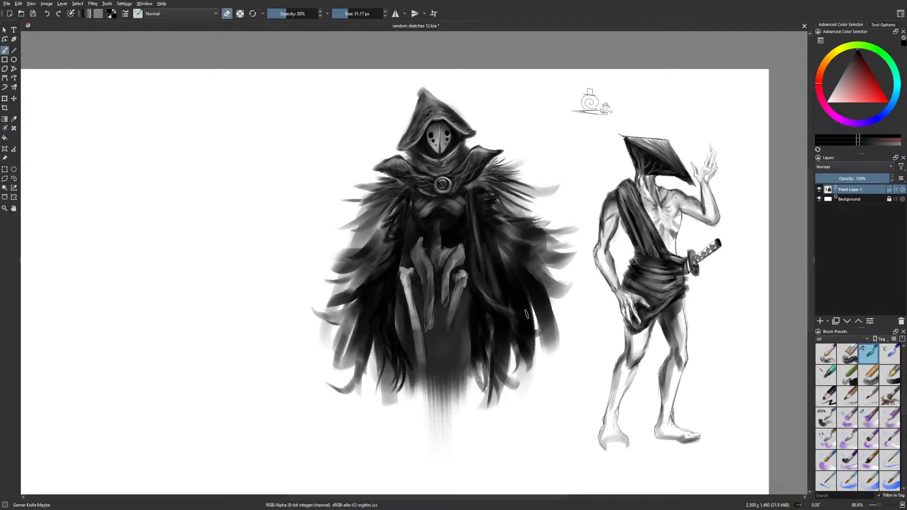
mouse_move(474, 282)
left_mouse_down()
mouse_move(512, 313)
mouse_move(526, 342)
mouse_move(503, 322)
mouse_move(522, 321)
mouse_move(507, 313)
mouse_move(524, 351)
left_mouse_up()
left_click_drag(493, 282, 503, 297)
left_click_drag(486, 244, 499, 283)
left_click_drag(483, 206, 503, 273)
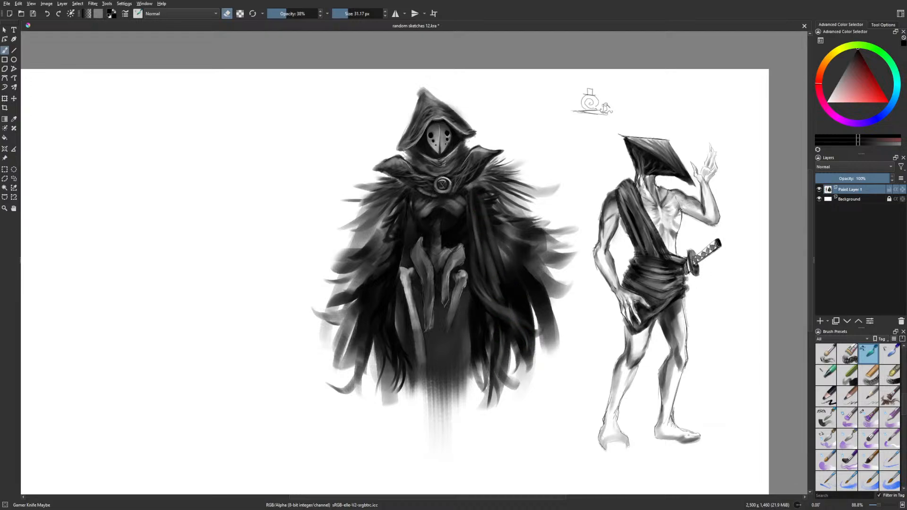
Unmirror the view and erase soft feather highlights into the cloak's right inner side and lower left inner edge
key("m")
mouse_move(428, 231)
left_mouse_down()
mouse_move(447, 305)
mouse_move(435, 265)
mouse_move(459, 314)
mouse_move(445, 294)
mouse_move(461, 313)
left_mouse_up()
mouse_move(441, 269)
left_mouse_down()
mouse_move(480, 304)
mouse_move(459, 337)
mouse_move(463, 354)
left_mouse_up()
left_click_drag(449, 319, 465, 354)
mouse_move(441, 304)
left_mouse_down()
mouse_move(456, 332)
mouse_move(437, 346)
left_mouse_up()
left_click_drag(441, 318, 426, 365)
left_click_drag(353, 305, 343, 347)
left_click_drag(354, 320, 343, 357)
left_click_drag(354, 304, 344, 330)
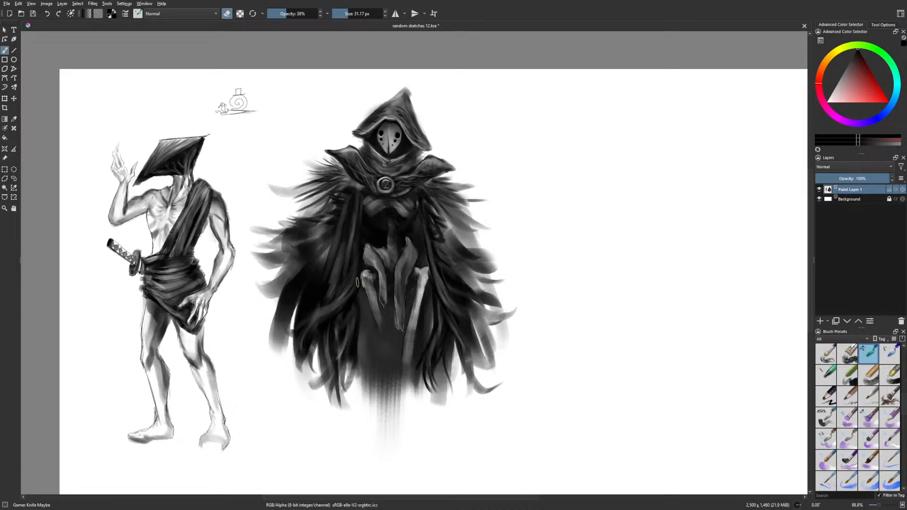
Erase light streaks into the cloak's outer left feathers, with small touches on the upper right and lower left inner feathers
left_click_drag(321, 267, 302, 317)
left_click_drag(312, 285, 291, 306)
left_click_drag(307, 266, 282, 313)
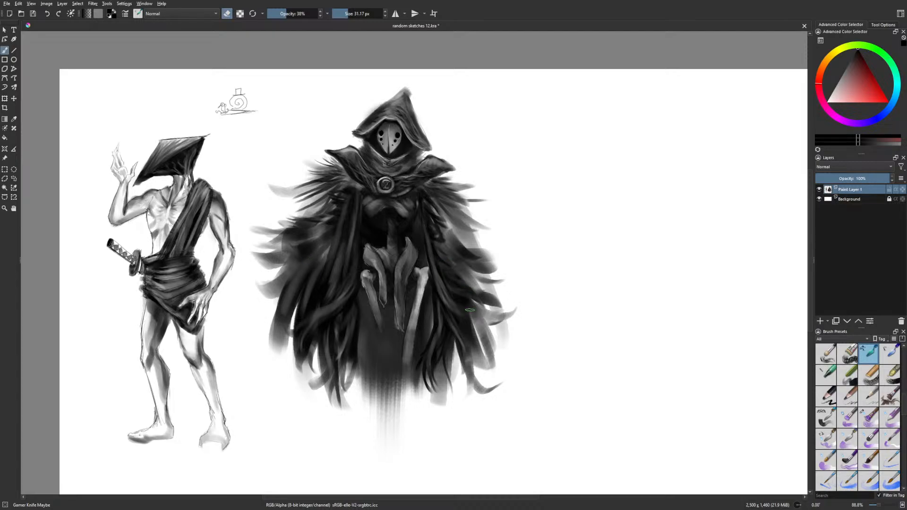
left_click_drag(314, 258, 300, 271)
left_click_drag(322, 242, 288, 249)
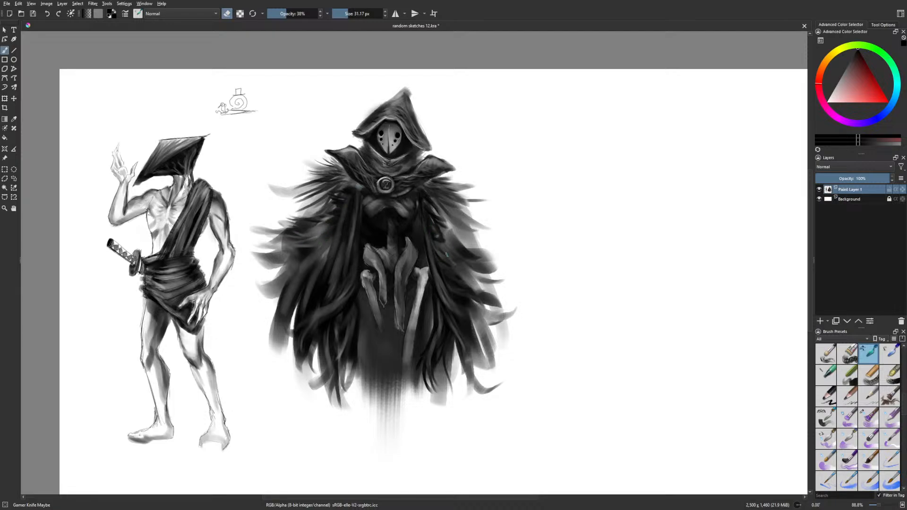
left_click_drag(453, 244, 474, 268)
mouse_move(355, 317)
left_mouse_down()
mouse_move(347, 334)
mouse_move(331, 331)
left_mouse_up()
Reduce the brush to 14 px and switch from erasing back to painting
key("bracketleft")
key("bracketleft")
key("bracketleft")
key("bracketleft")
key("bracketleft")
key("e")
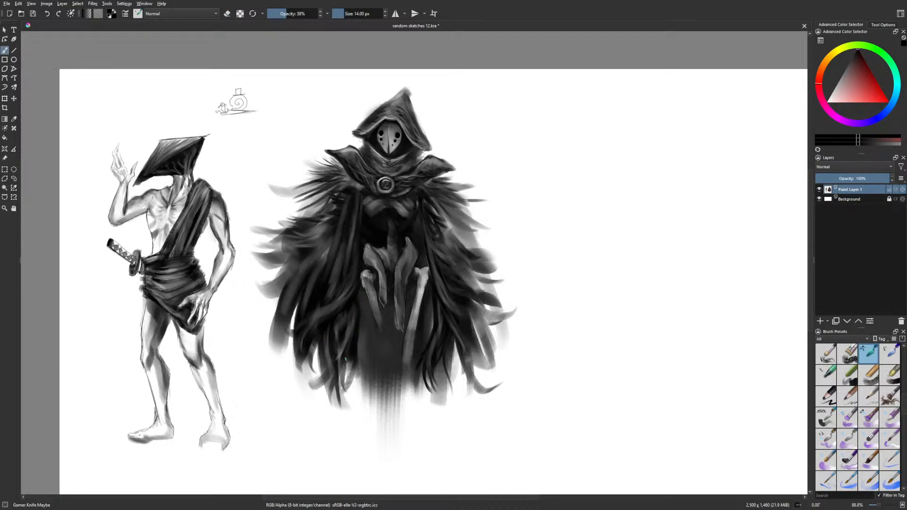
Set the brush opacity to 78% and paint dark feather strokes across the cloak's shoulders and both sides
left_click_drag(303, 17, 306, 17)
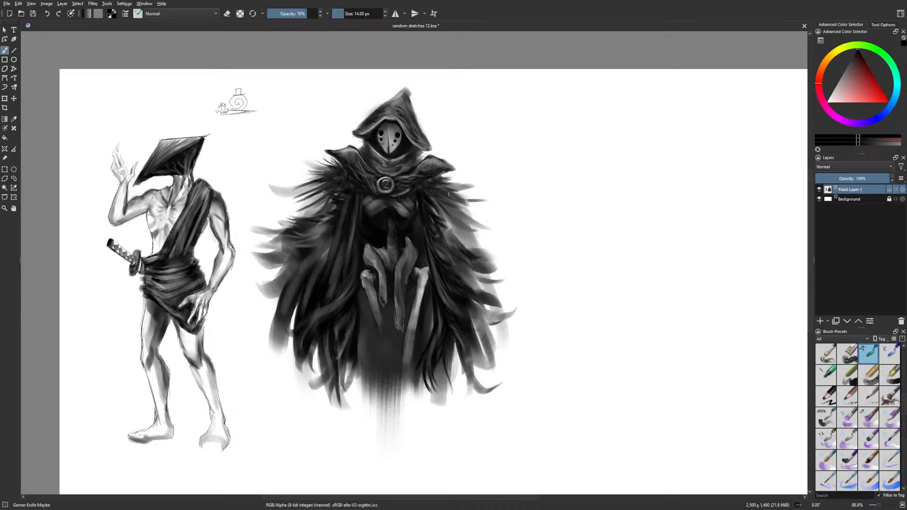
left_click_drag(437, 180, 462, 178)
left_click_drag(333, 168, 319, 165)
mouse_move(443, 182)
left_mouse_down()
mouse_move(458, 180)
mouse_move(451, 213)
left_mouse_up()
left_click_drag(436, 215, 460, 226)
left_click_drag(441, 231, 458, 236)
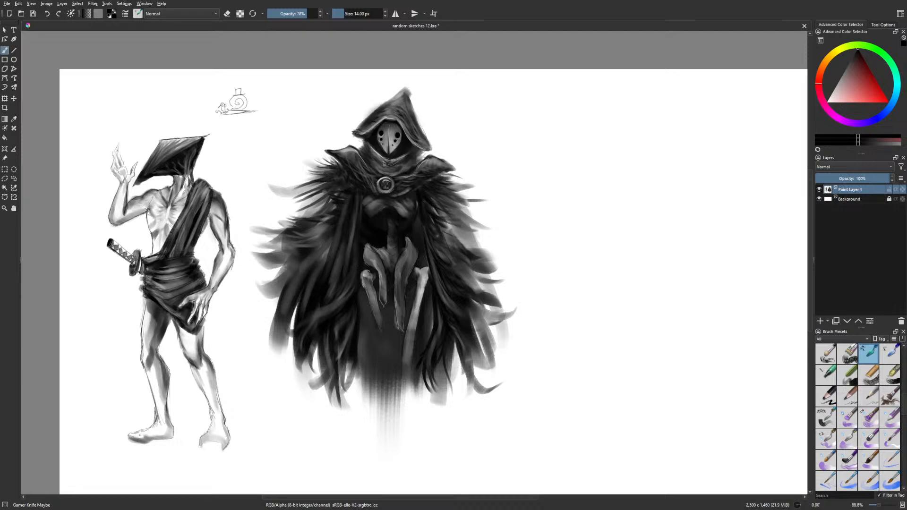
mouse_move(336, 204)
left_mouse_down()
mouse_move(313, 211)
mouse_move(314, 234)
mouse_move(323, 231)
left_mouse_up()
mouse_move(465, 280)
left_mouse_down()
mouse_move(482, 289)
mouse_move(455, 318)
mouse_move(467, 321)
left_mouse_up()
Erase light streaks into the cloak's lower right and left feathers, enlarging the eraser to 26 px
key("e")
left_click_drag(450, 316, 473, 328)
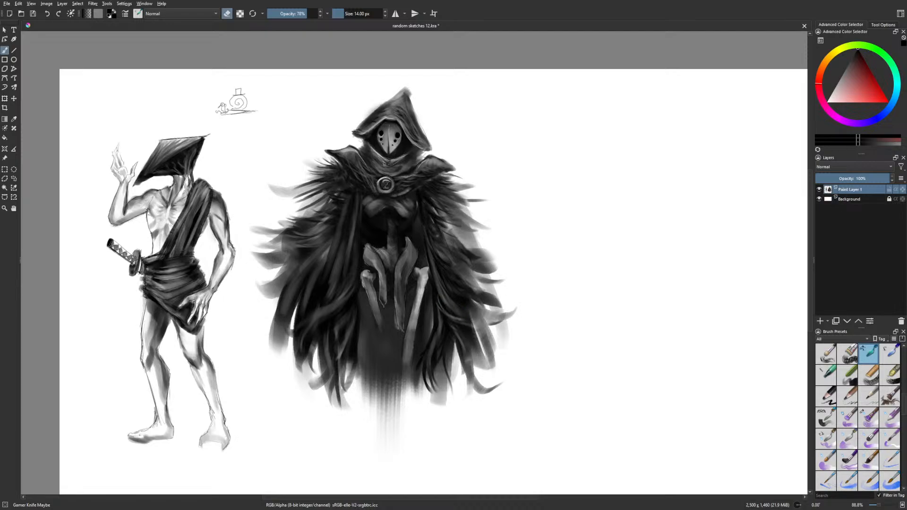
key("bracketright")
mouse_move(438, 297)
left_mouse_down()
mouse_move(477, 345)
mouse_move(475, 336)
left_mouse_up()
mouse_move(315, 257)
left_mouse_down()
mouse_move(268, 277)
mouse_move(319, 245)
mouse_move(281, 299)
mouse_move(304, 273)
mouse_move(286, 325)
left_mouse_up()
left_click_drag(310, 286, 345, 198)
Erase long vertical fold highlights into the cloak's inner edges on both sides of the torso
left_click_drag(338, 234, 323, 288)
mouse_move(335, 258)
left_mouse_down()
mouse_move(318, 293)
mouse_move(331, 270)
left_mouse_up()
left_click_drag(345, 230, 328, 290)
left_click_drag(426, 219, 435, 268)
mouse_move(427, 230)
left_mouse_down()
mouse_move(438, 271)
mouse_move(434, 261)
left_mouse_up()
left_click_drag(426, 218, 439, 278)
mouse_move(437, 245)
left_mouse_down()
mouse_move(465, 294)
mouse_move(465, 260)
left_mouse_up()
left_click_drag(563, 351, 557, 344)
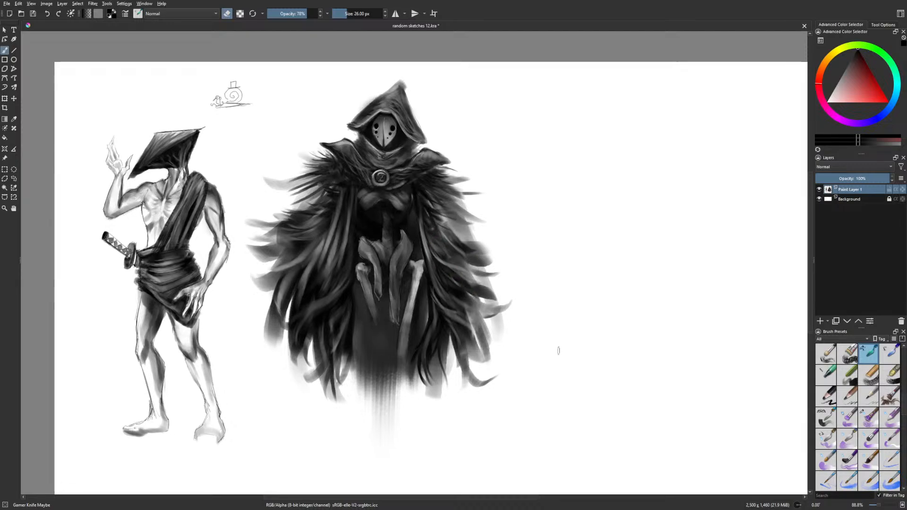
Sketch a small lizard with a forked tongue and pointed tail below the cloaked figure, using the 3 px liner brush in paint mode
key("e")
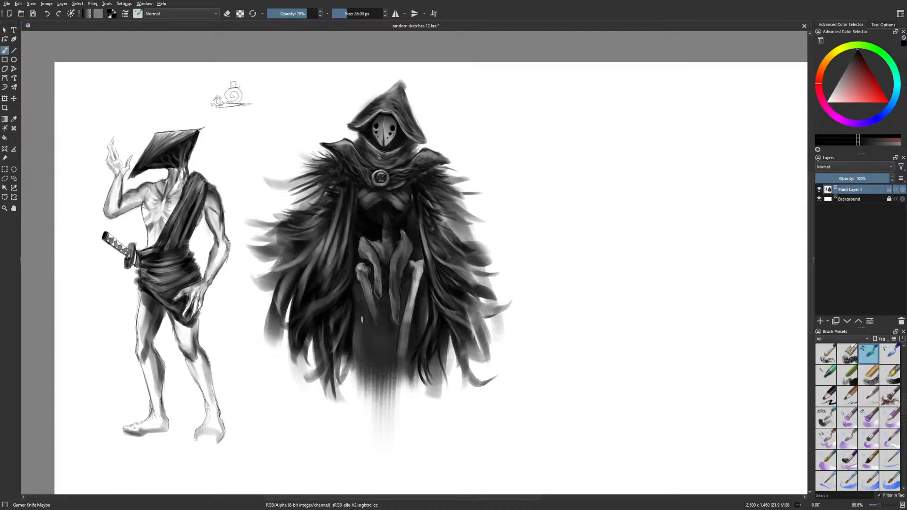
left_click_drag(440, 358, 439, 322)
right_click(386, 385)
left_click(371, 435)
left_click_drag(286, 406, 300, 379)
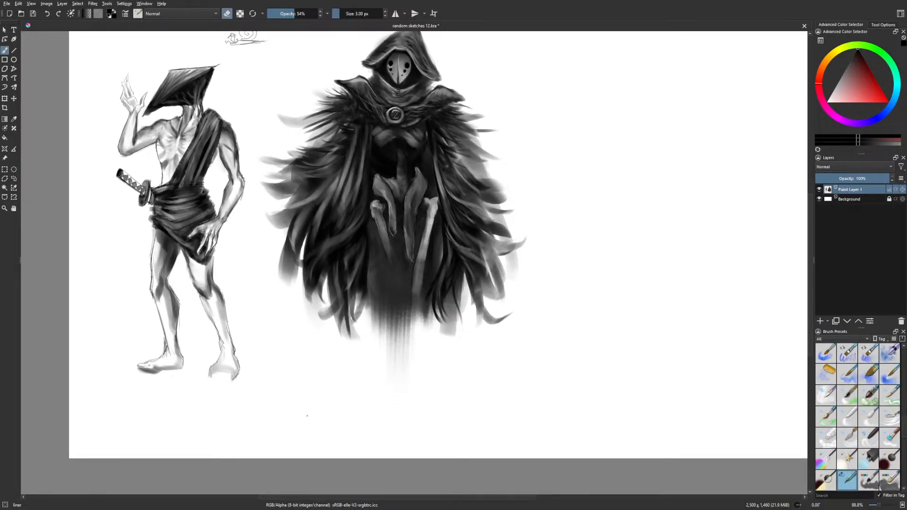
key("e")
mouse_move(332, 414)
left_mouse_down()
mouse_move(349, 409)
mouse_move(324, 425)
mouse_move(359, 418)
mouse_move(315, 431)
mouse_move(306, 415)
mouse_move(327, 447)
mouse_move(296, 436)
mouse_move(346, 372)
left_mouse_up()
key("ctrl+z")
key("ctrl+z")
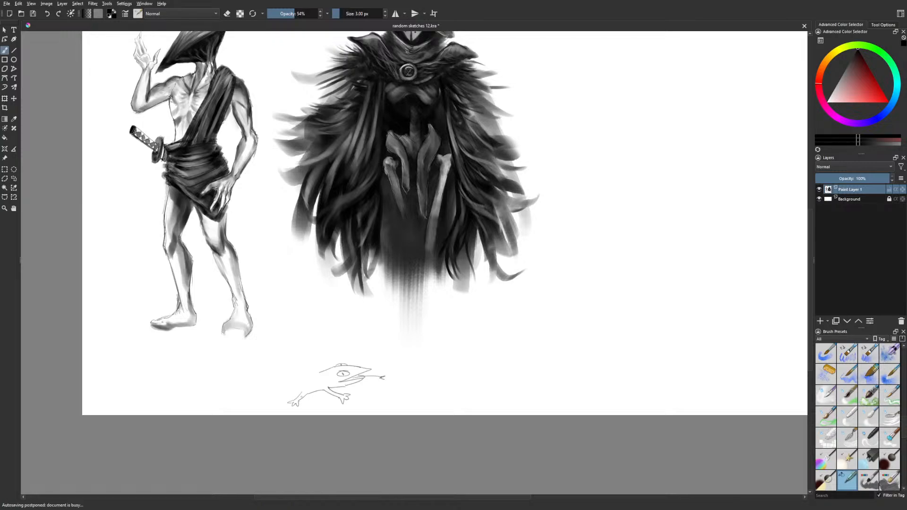
mouse_move(326, 374)
left_mouse_down()
mouse_move(263, 399)
mouse_move(290, 397)
left_mouse_up()
scroll(380, 388, "up", 1)
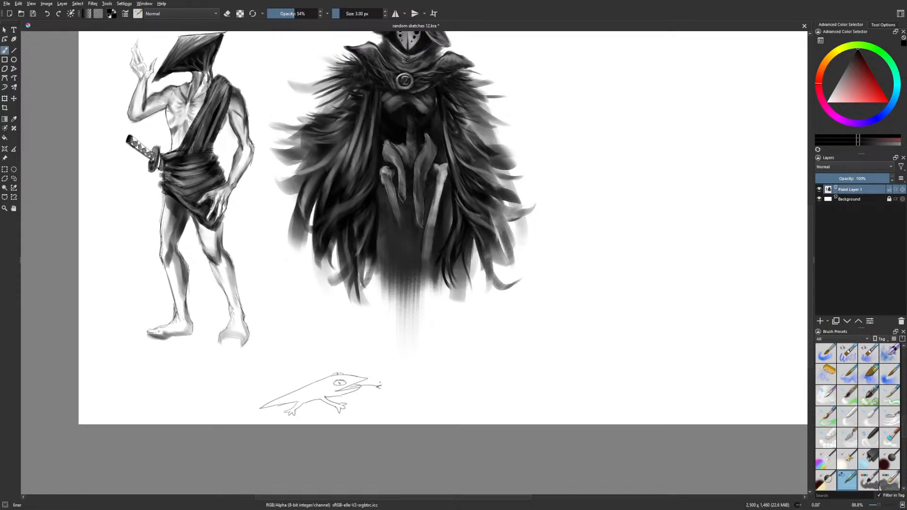
Shade the lizard's body, tail and head with the Gamer Knife brush at 26 px, reducing it to 15 px for small touches
right_click(380, 384)
left_click(420, 405)
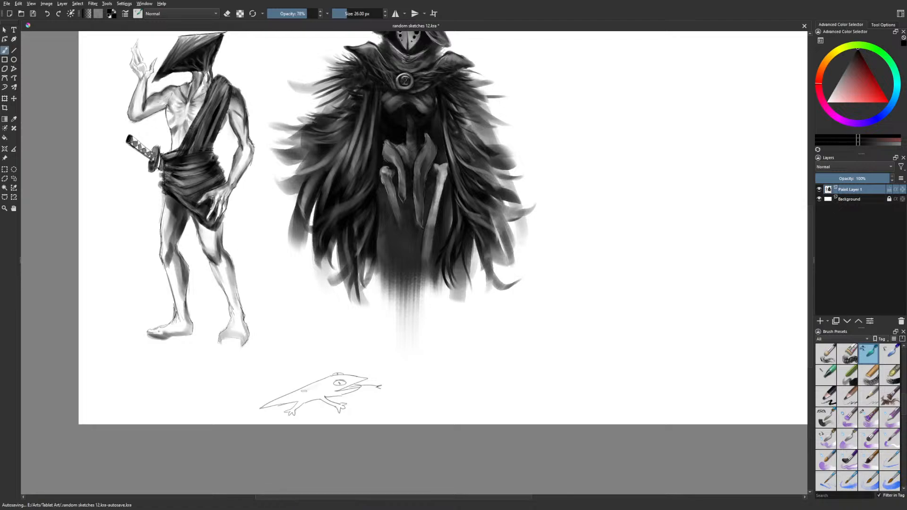
mouse_move(300, 393)
left_mouse_down()
mouse_move(271, 405)
mouse_move(333, 394)
left_mouse_up()
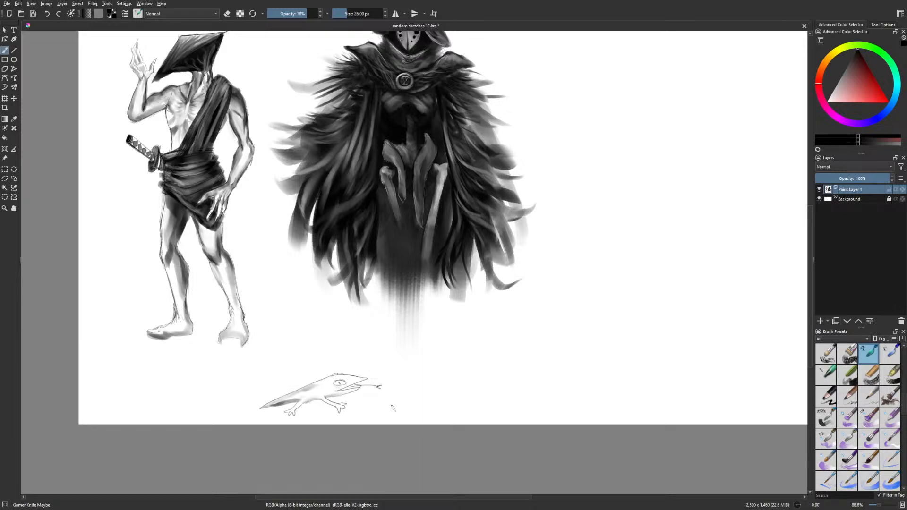
mouse_move(290, 398)
left_mouse_down()
mouse_move(309, 381)
mouse_move(290, 399)
mouse_move(403, 373)
left_mouse_up()
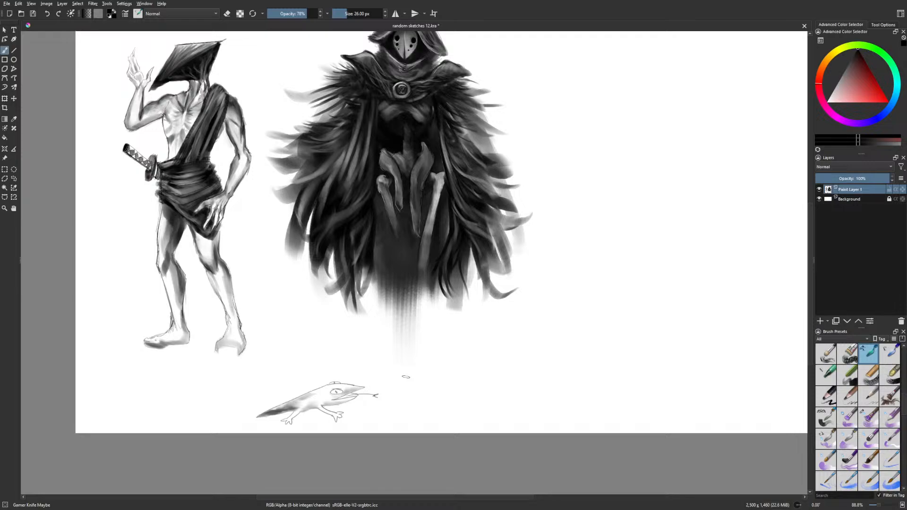
key("bracketleft")
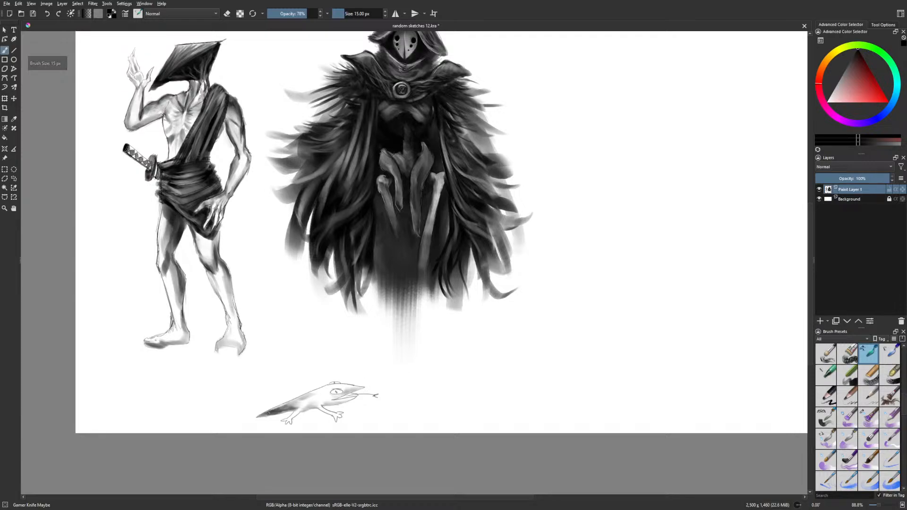
left_click_drag(338, 385, 338, 388)
Erase soft highlights and small spots into the lizard's back and tail
key("e")
left_click_drag(298, 401, 331, 386)
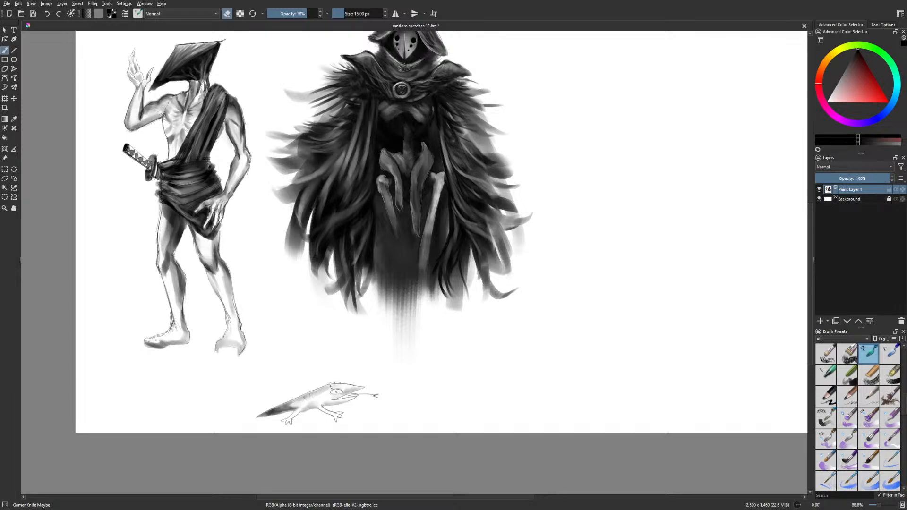
mouse_move(284, 403)
left_mouse_down()
mouse_move(280, 411)
mouse_move(324, 409)
left_mouse_up()
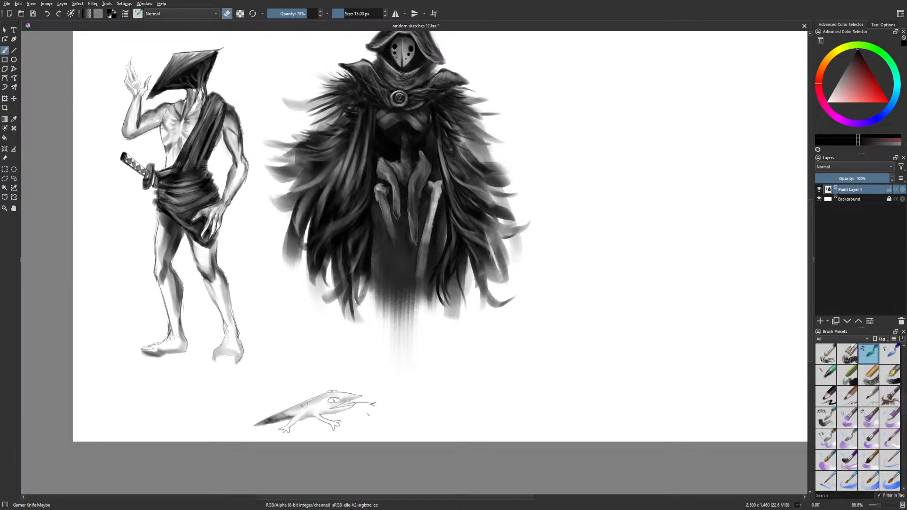
Erase thin edge highlights along the cloaked figure's skeletal hands with the 3 px liner brush
right_click(309, 399)
left_click(293, 449)
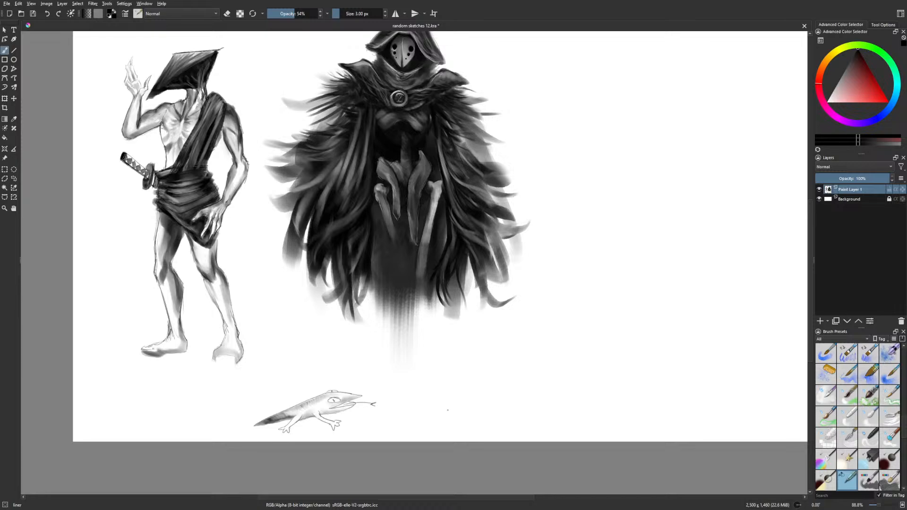
scroll(527, 250, "up", 2)
key("e")
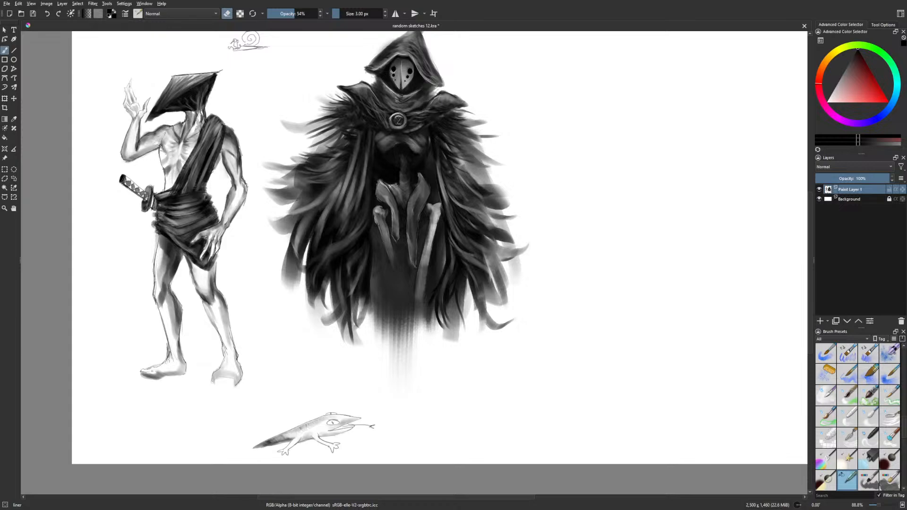
left_click_drag(418, 188, 409, 200)
left_click_drag(478, 272, 466, 298)
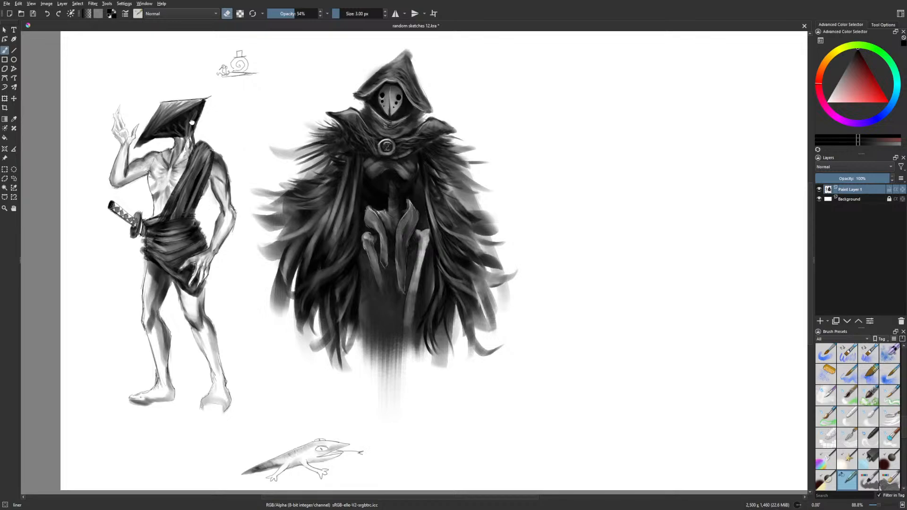
Straighten and darken the lower brim edge of the samurai's hat with the 3 px liner in paint mode
left_click_drag(191, 121, 294, 163)
key("plus")
key("plus")
key("plus")
left_click_drag(246, 144, 501, 301)
key("plus")
key("plus")
left_click_drag(220, 209, 307, 305)
key("minus")
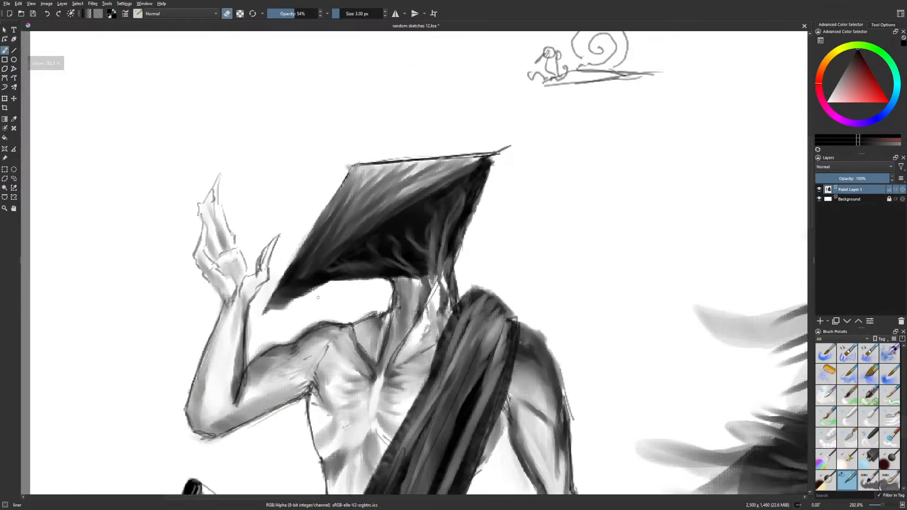
key("e")
mouse_move(356, 279)
left_mouse_down()
mouse_move(303, 284)
mouse_move(372, 279)
left_mouse_up()
left_click_drag(303, 285, 381, 278)
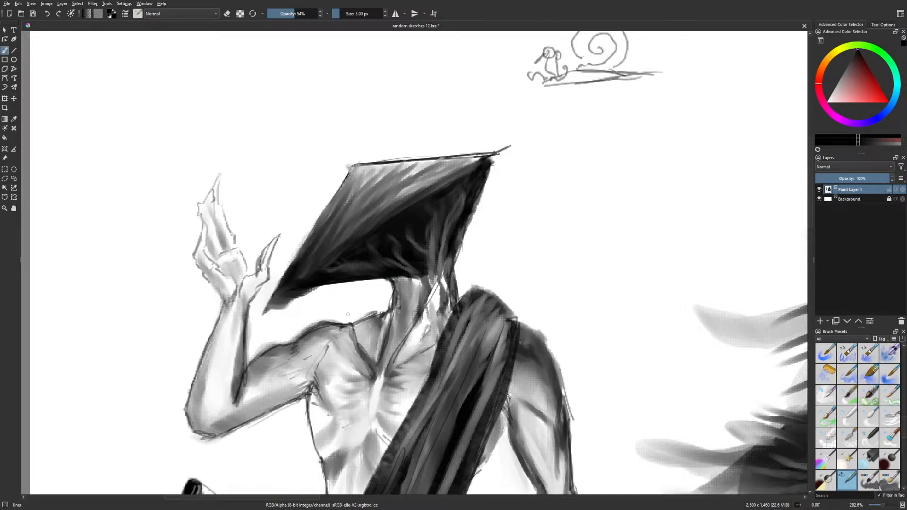
key("2")
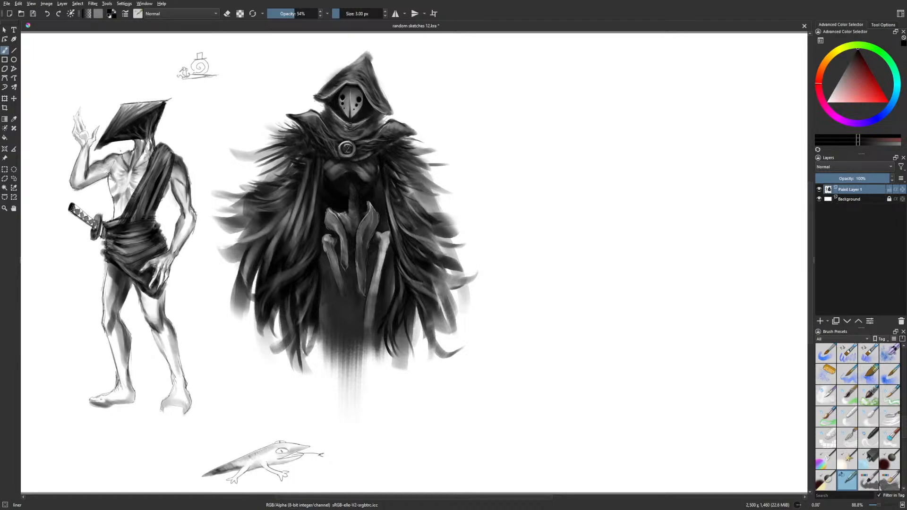
left_click_drag(390, 393, 390, 382)
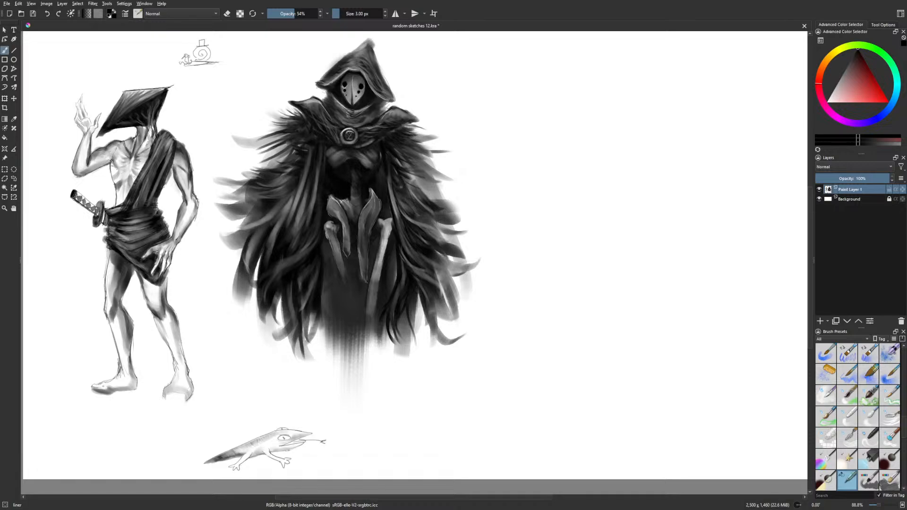
left_click_drag(516, 361, 474, 382)
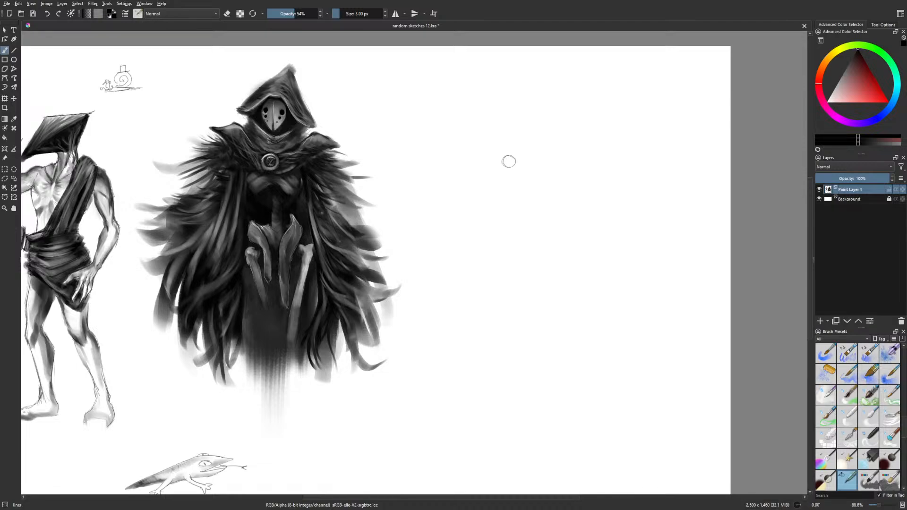
left_click_drag(509, 162, 509, 162)
left_click_drag(510, 162, 510, 161)
right_click(495, 208)
left_click(519, 175)
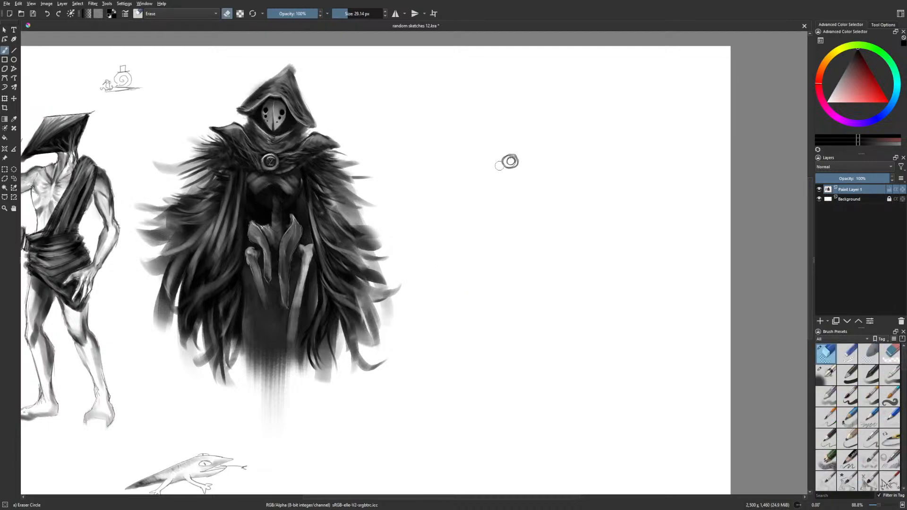
key("bracketleft")
key("bracketleft")
key("bracketleft")
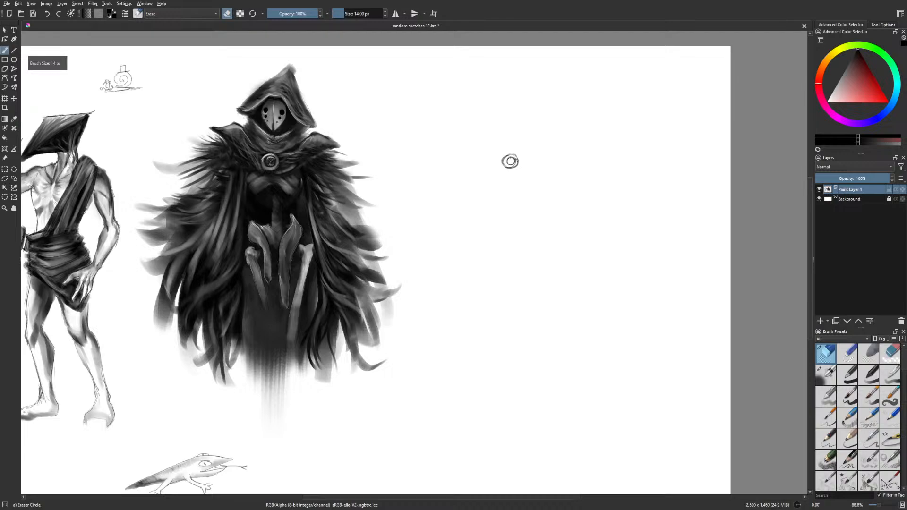
right_click(533, 181)
left_click(515, 230)
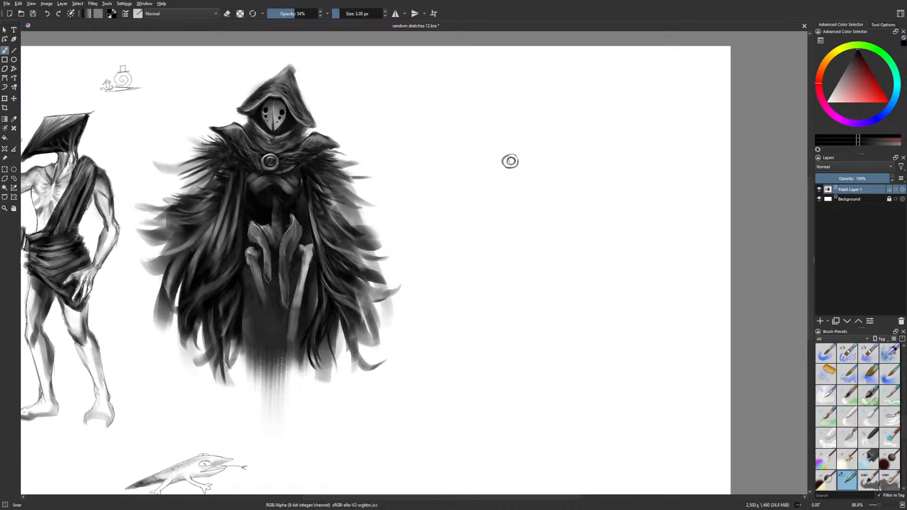
left_click_drag(505, 160, 513, 161)
right_click(554, 325)
left_click(560, 268)
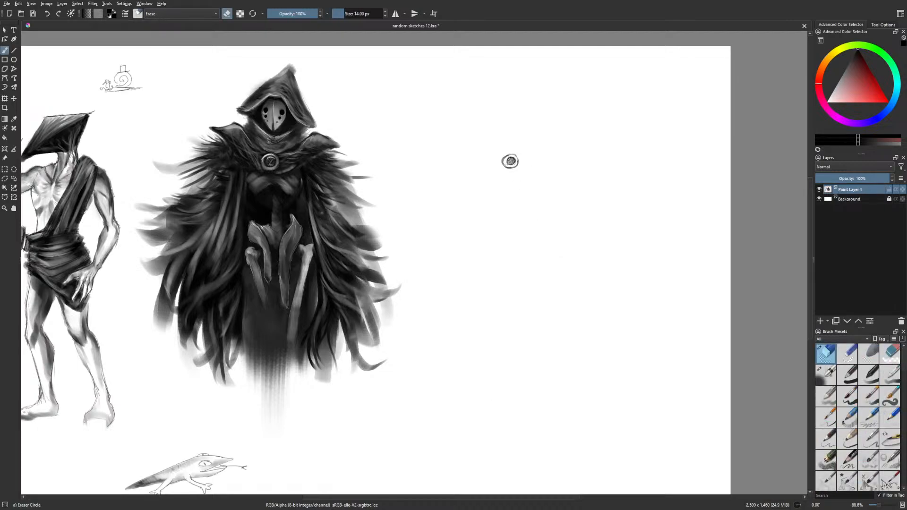
right_click(531, 239)
left_click(526, 274)
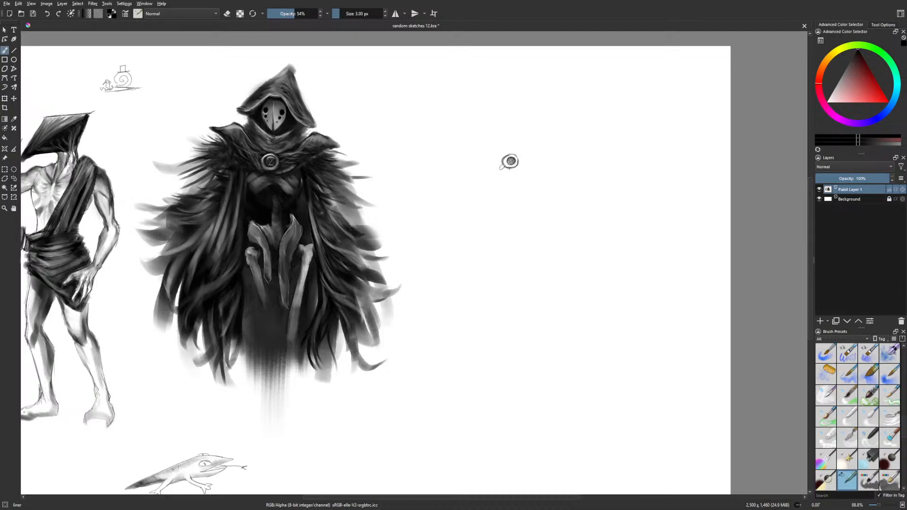
left_click_drag(502, 154, 507, 150)
right_click(506, 258)
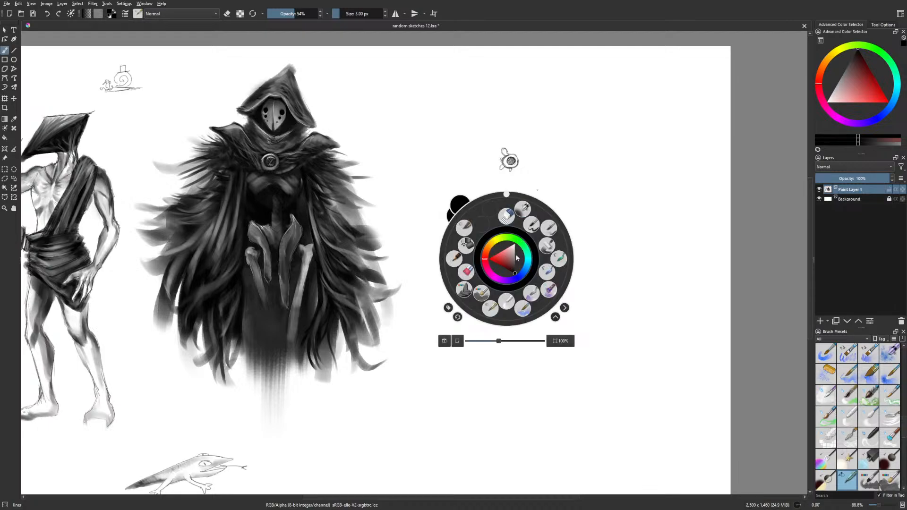
left_click(533, 178)
right_click(504, 262)
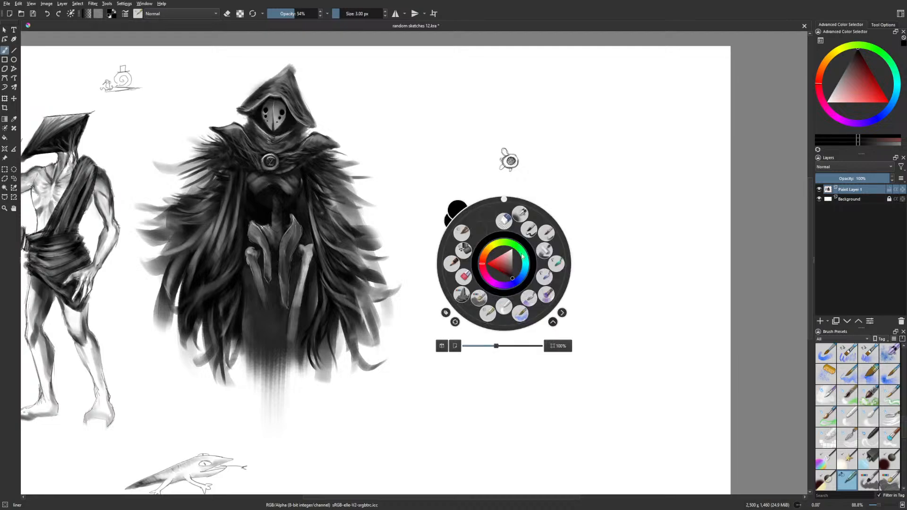
left_click(508, 217)
left_click_drag(502, 148, 515, 190)
left_click(356, 14)
Mirror the view and sketch a small symmetrical collar-like shape with the 3 px liner in the blank area beside the cloaked figure
right_click(528, 173)
left_click(513, 221)
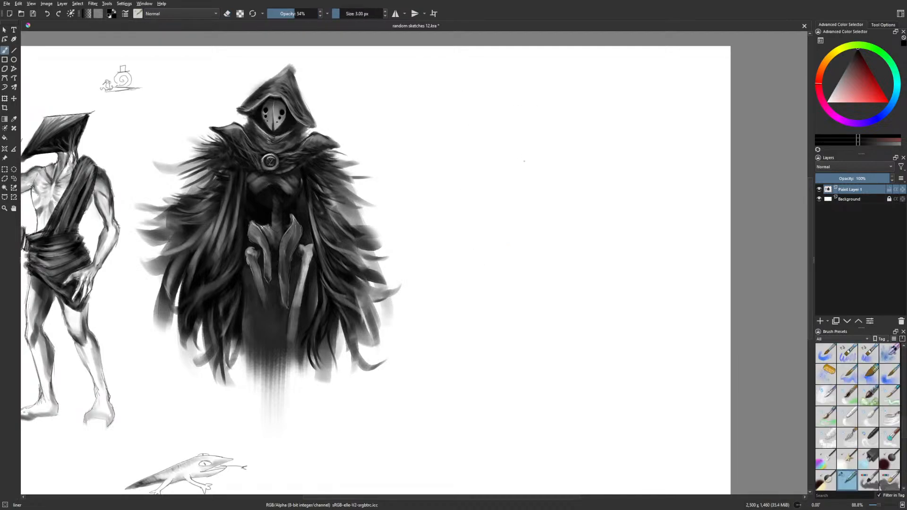
left_click_drag(575, 116, 552, 141)
key("ctrl+z")
key("m")
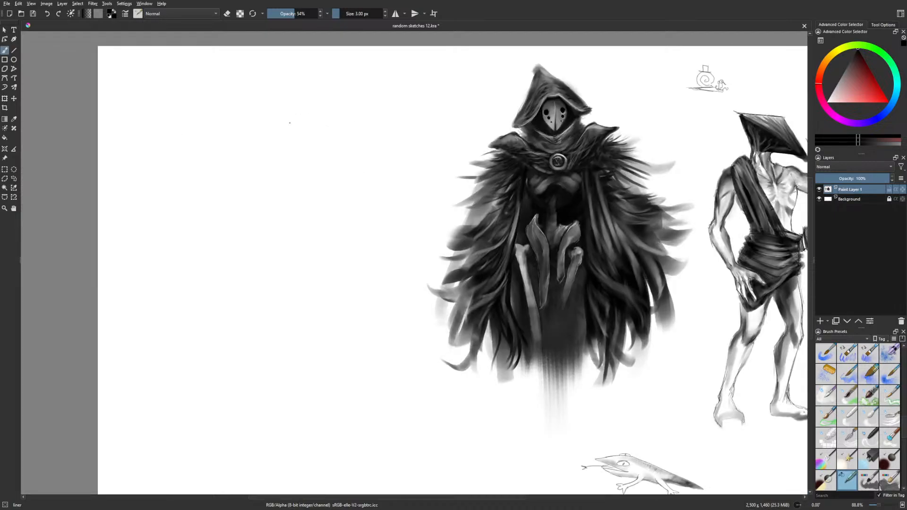
left_click_drag(273, 126, 292, 120)
mouse_move(265, 142)
left_mouse_down()
mouse_move(265, 129)
mouse_move(273, 139)
left_mouse_up()
left_click_drag(292, 124, 280, 142)
Reduce the Eraser Circle brush to 53.88 px and clean up the outer edge of the small collar-like sketch
right_click(293, 123)
left_click(294, 79)
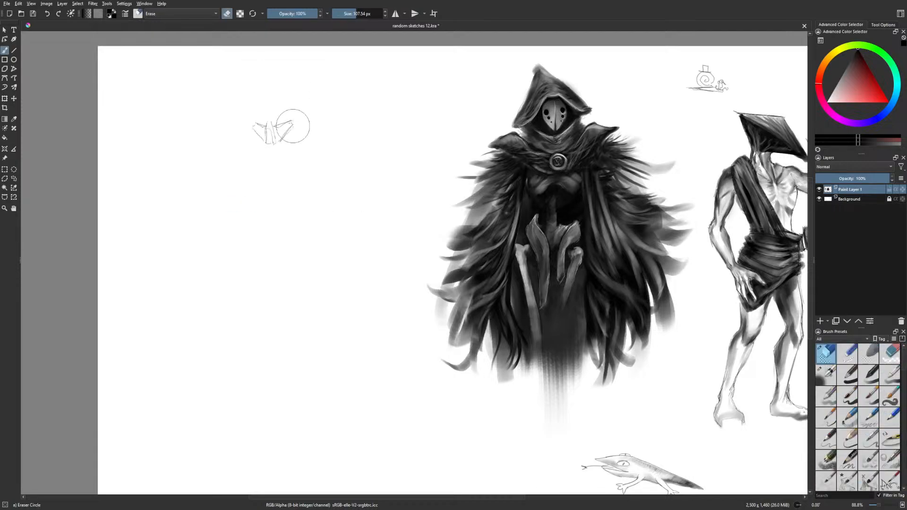
left_click_drag(305, 87, 284, 88)
mouse_move(293, 118)
left_mouse_down()
mouse_move(299, 130)
mouse_move(280, 140)
left_mouse_up()
Draw crossing lines over the small collar-like sketch with the 3 px liner brush
right_click(301, 133)
left_click(284, 97)
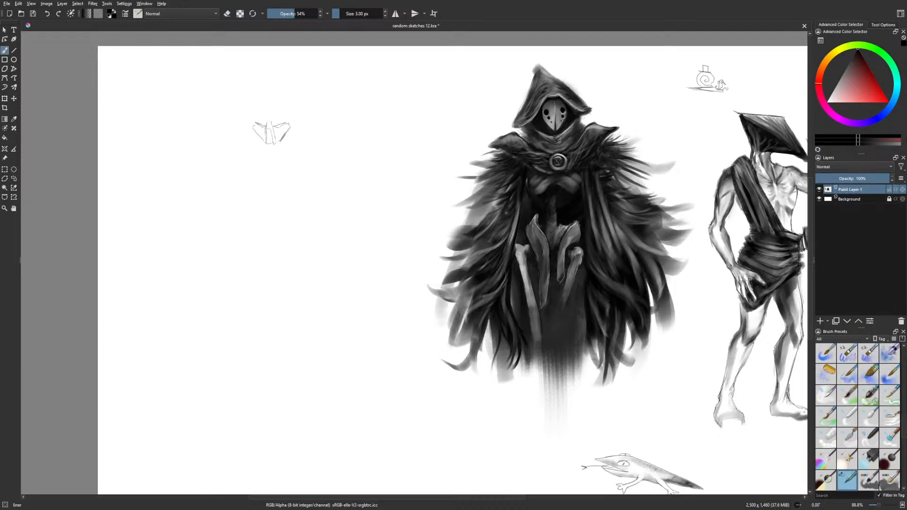
mouse_move(264, 124)
left_mouse_down()
mouse_move(248, 130)
mouse_move(283, 124)
left_mouse_up()
left_click_drag(282, 123, 297, 119)
right_click(282, 122)
left_click(281, 83)
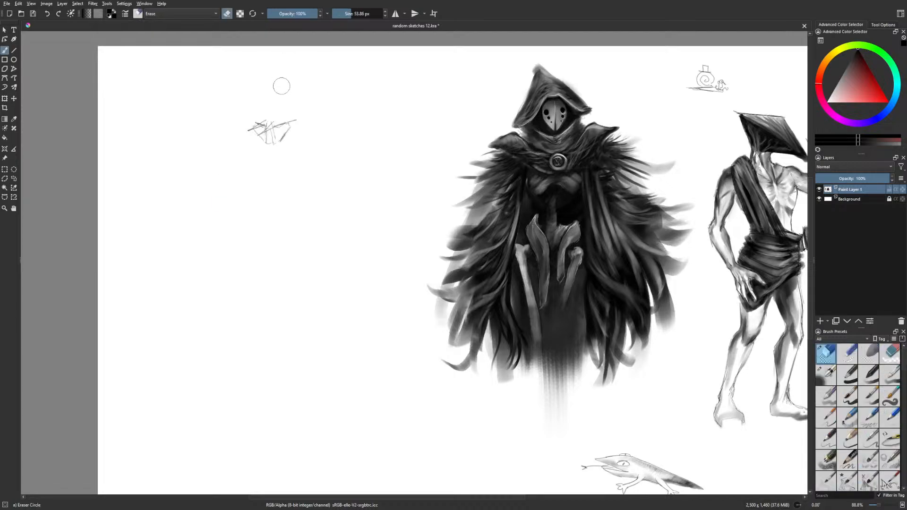
right_click(299, 120)
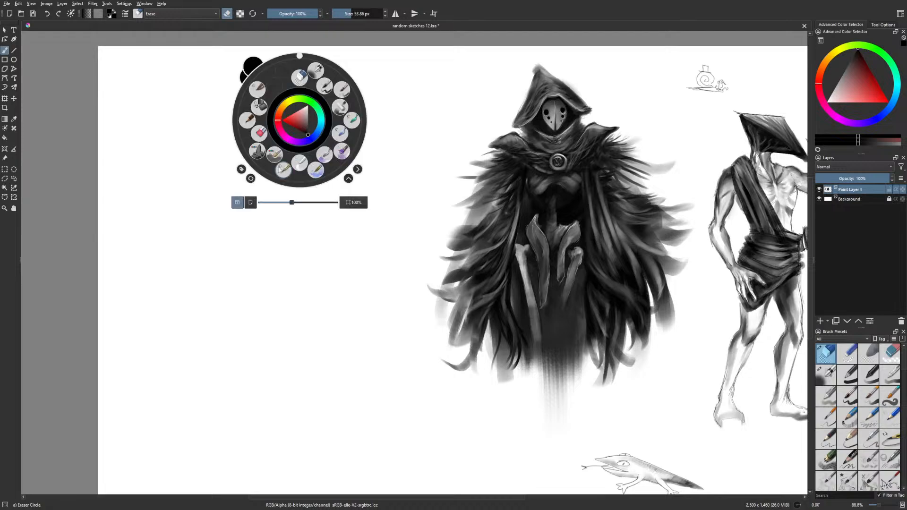
left_click(277, 169)
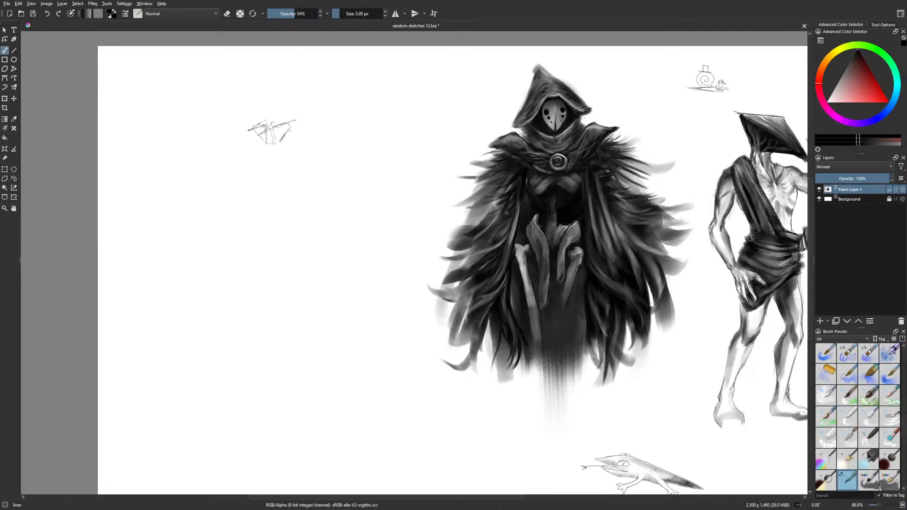
Reduce the Eraser Circle brush to 24 px and darken the outer tip of the collar-like sketch with the 3 px liner
right_click(289, 196)
left_click(289, 152)
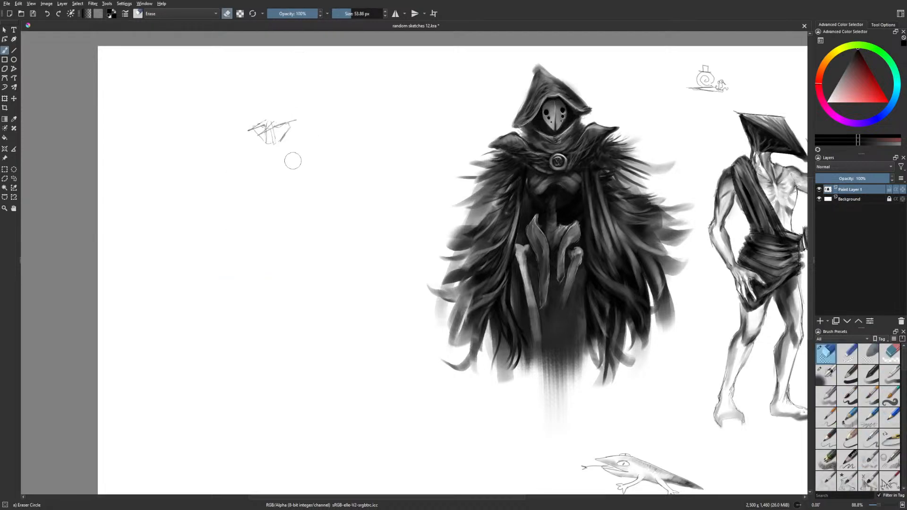
key("bracketleft")
key("bracketleft")
key("bracketleft")
key("bracketleft")
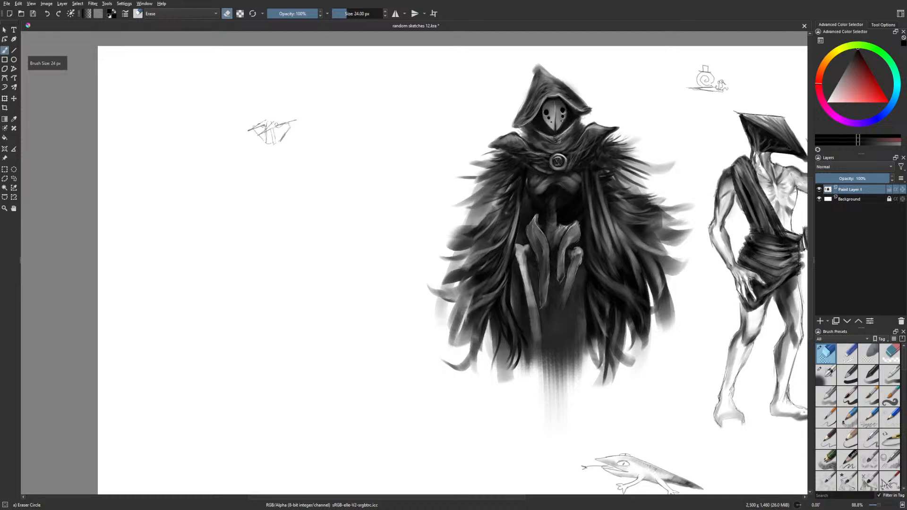
right_click(350, 281)
left_click(337, 333)
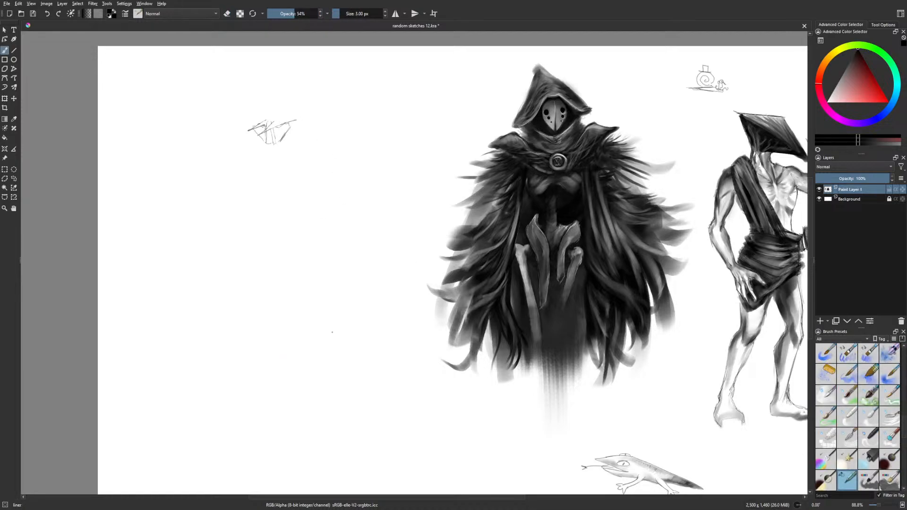
mouse_move(261, 123)
left_mouse_down()
mouse_move(275, 116)
mouse_move(267, 128)
mouse_move(255, 122)
left_mouse_up()
Paste the toothed-monster painting as a new layer, place it beside the cloaked figure and clear it
key("ctrl+v")
key("ctrl+t")
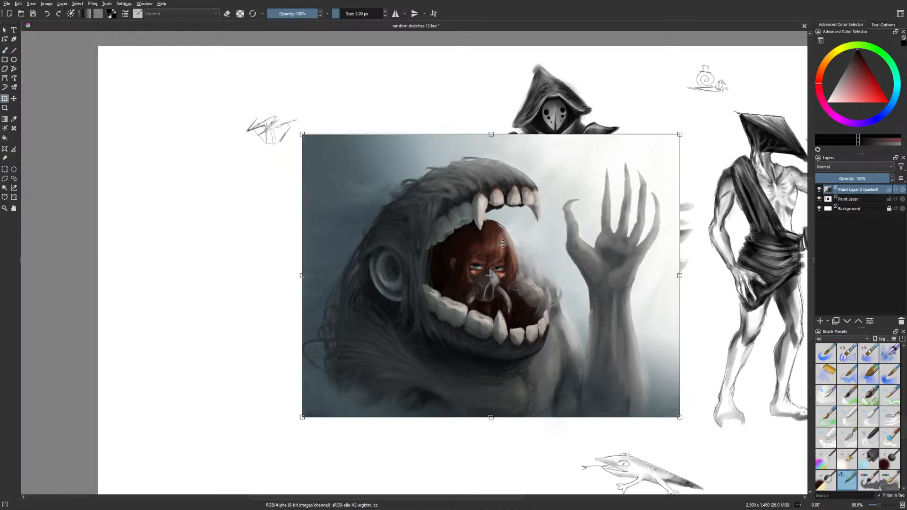
left_click_drag(503, 279, 282, 278)
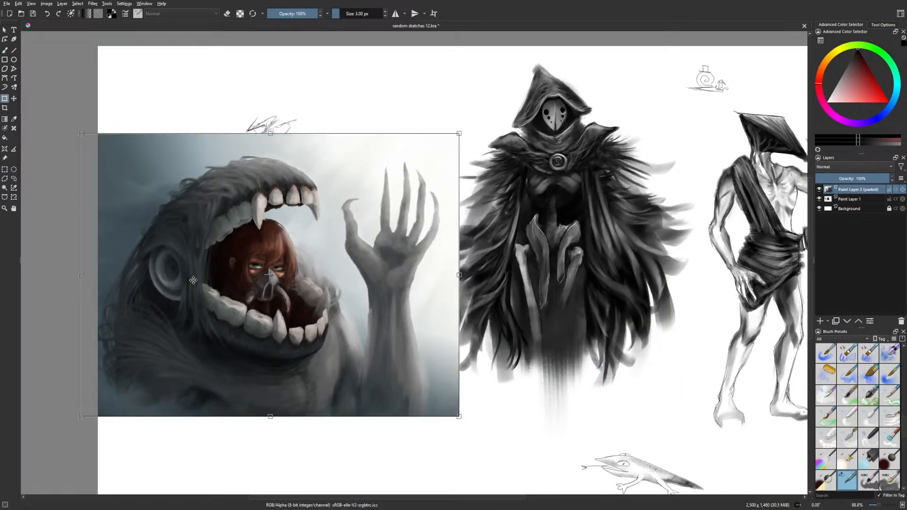
key("Return")
mouse_move(325, 241)
left_mouse_down()
mouse_move(326, 260)
mouse_move(358, 192)
left_mouse_up()
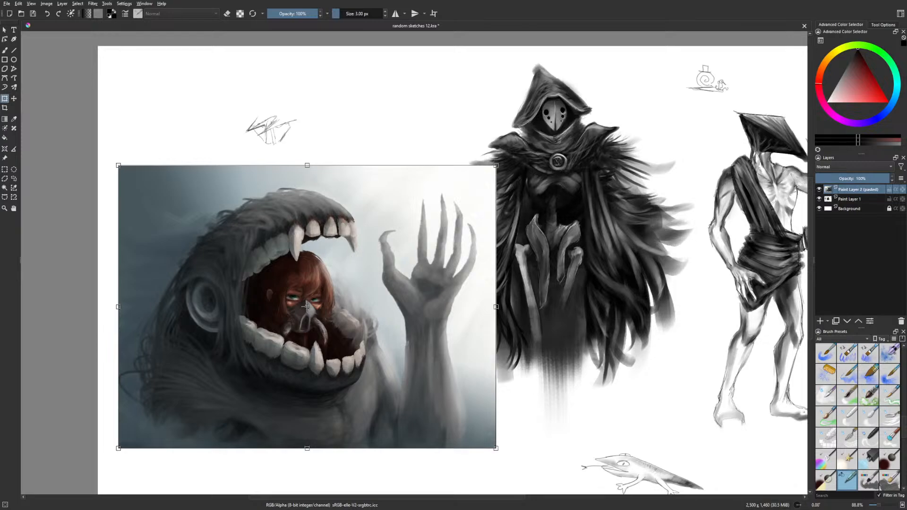
left_click_drag(418, 235, 430, 215)
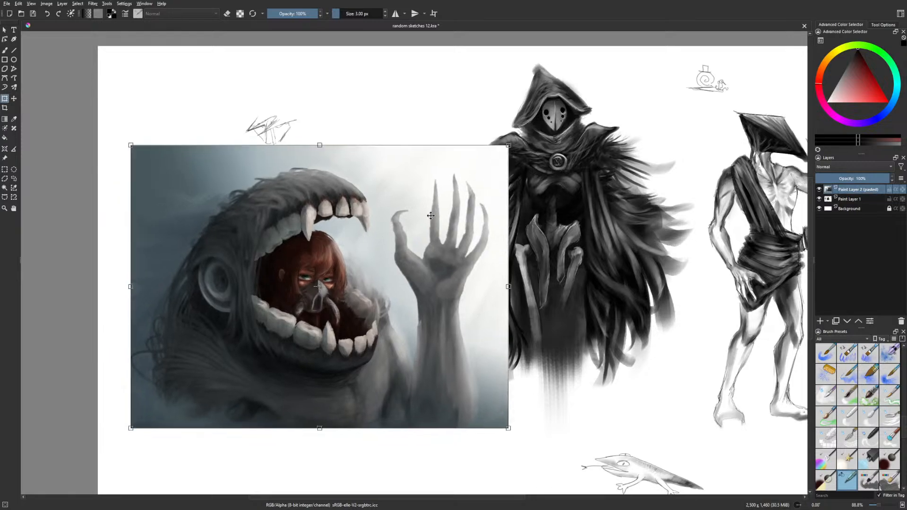
key("Delete")
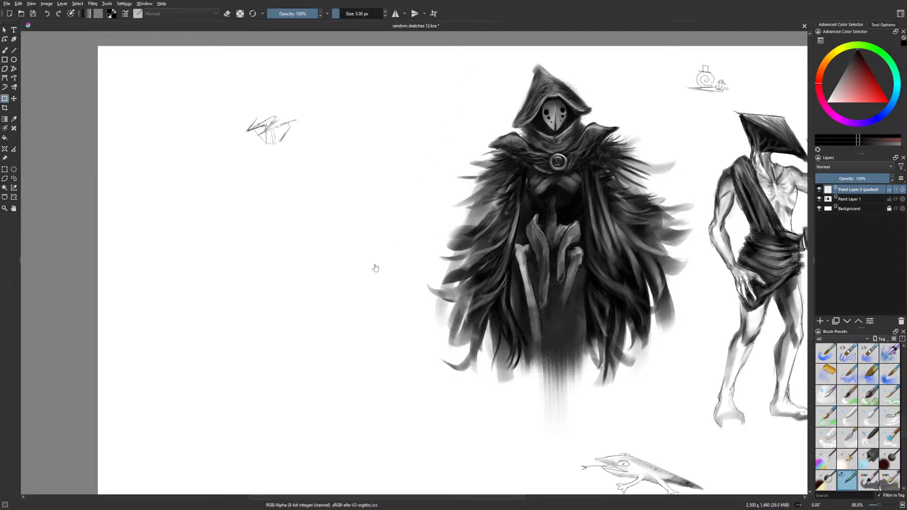
Touch up the small sketch with the liner and the 24 px eraser, and merge the pasted layer into Paint Layer 1
key("b")
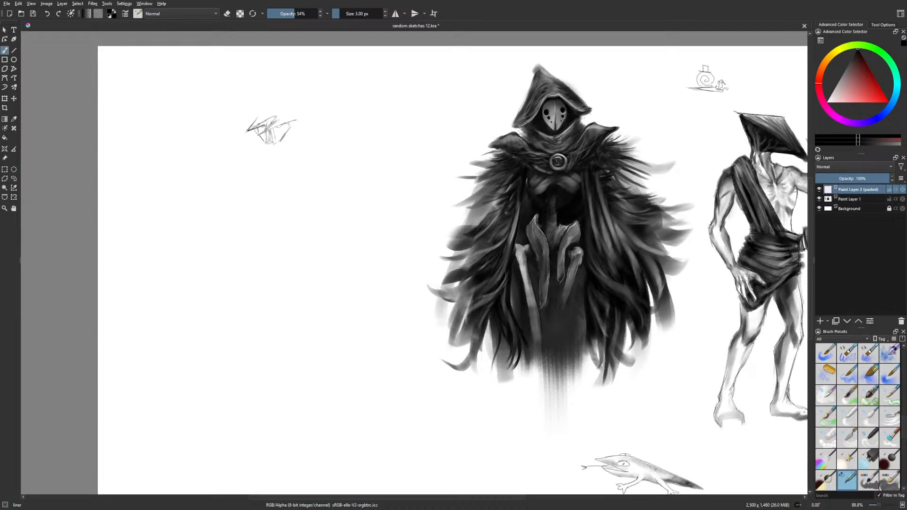
right_click(279, 156)
left_click(279, 114)
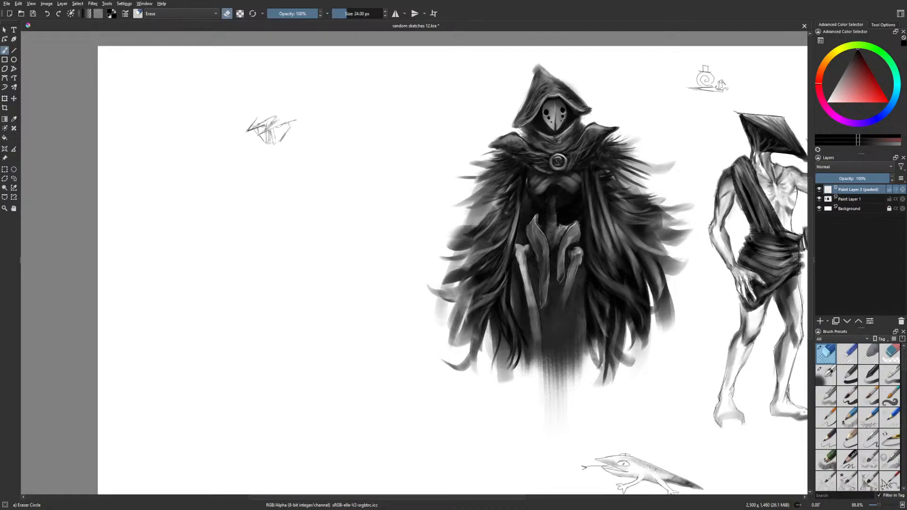
right_click(255, 134)
right_click(254, 133)
left_click_drag(256, 135, 256, 146)
key("ctrl+e")
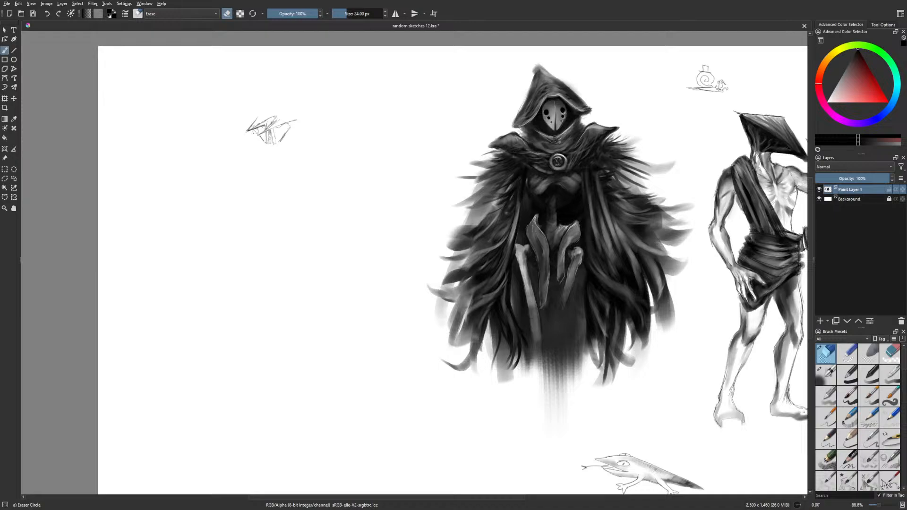
Add a last liner stroke to the small collar-like sketch, erase the whole sketch and return to the 3 px liner
right_click(268, 166)
left_click(252, 214)
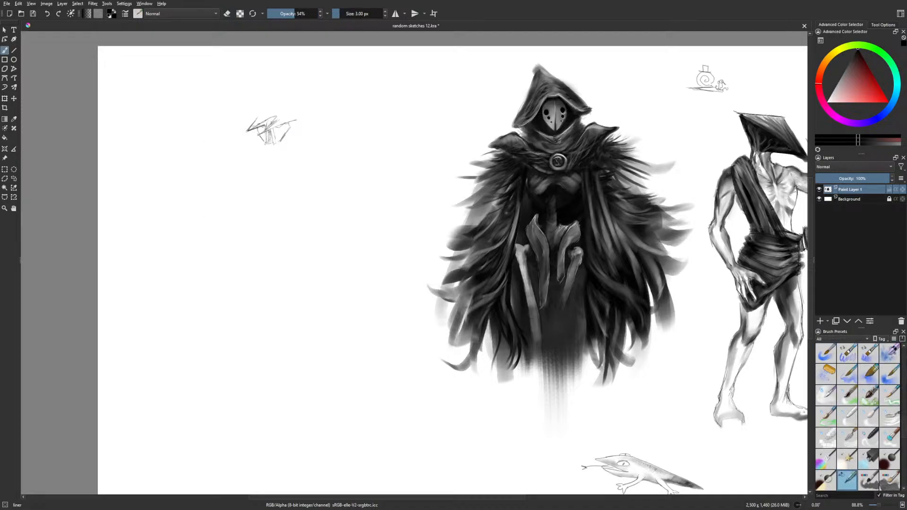
mouse_move(265, 128)
left_mouse_down()
mouse_move(301, 119)
mouse_move(263, 133)
left_mouse_up()
right_click(312, 129)
left_click(283, 101)
left_click_drag(279, 122, 274, 238)
right_click(315, 249)
left_click(298, 299)
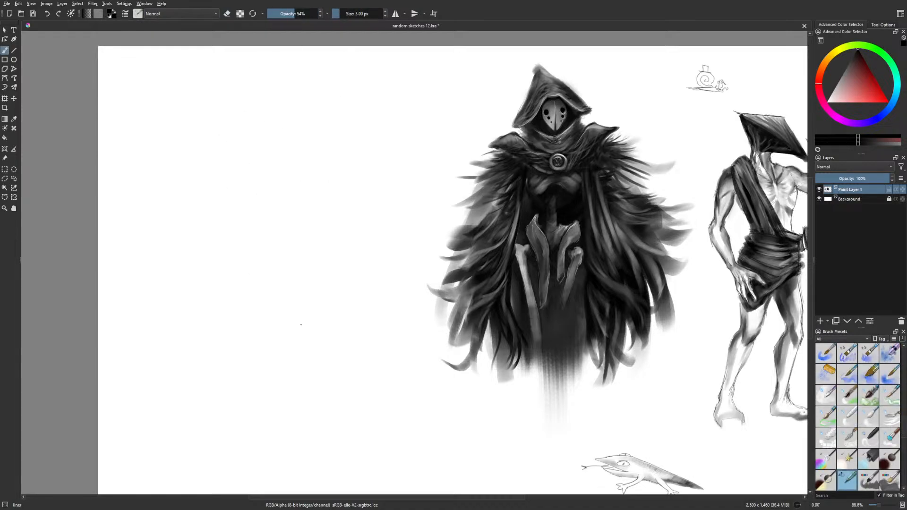
Mirror the view and sketch a light head block, chest and waist for a new figure in the blank area with the 3 px liner
key("m")
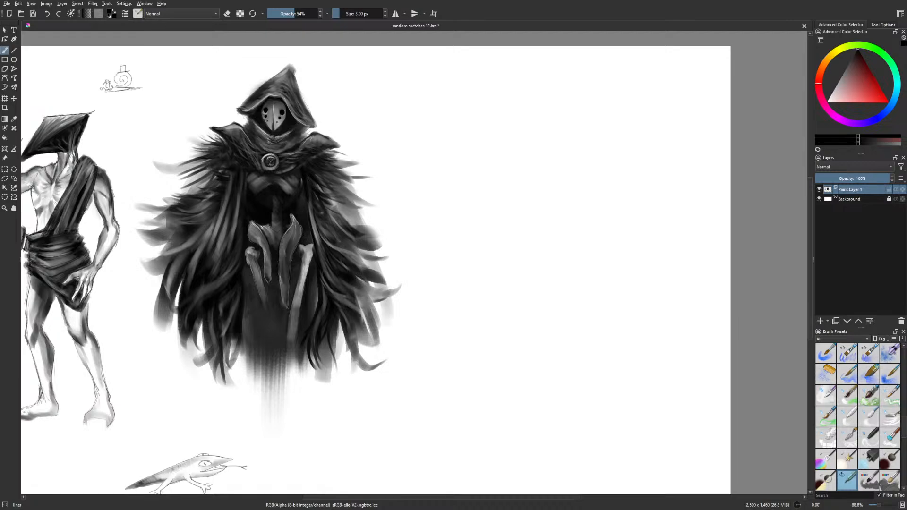
left_click_drag(296, 81, 305, 107)
mouse_move(546, 93)
left_mouse_down()
mouse_move(568, 81)
mouse_move(575, 98)
left_mouse_up()
left_click_drag(529, 121, 601, 122)
key("ctrl+z")
left_click_drag(541, 126, 586, 132)
left_click_drag(542, 157, 565, 146)
left_click_drag(585, 125, 588, 150)
left_click_drag(537, 133, 544, 155)
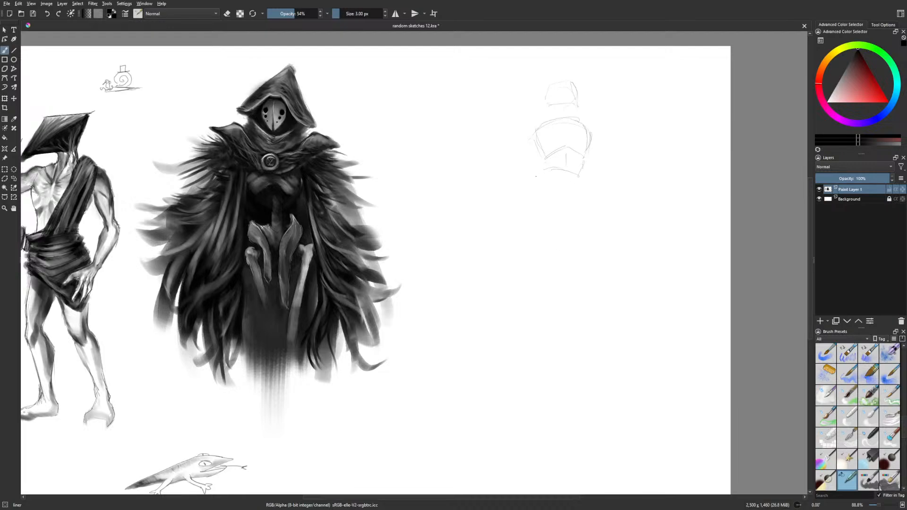
Sketch overlapping curved hip and thigh forms below the new figure's waist
mouse_move(582, 181)
left_mouse_down()
mouse_move(527, 184)
mouse_move(540, 183)
mouse_move(562, 234)
left_mouse_up()
left_click_drag(511, 189, 551, 199)
mouse_move(498, 208)
left_mouse_down()
mouse_move(532, 187)
mouse_move(524, 226)
mouse_move(540, 198)
left_mouse_up()
mouse_move(499, 213)
left_mouse_down()
mouse_move(531, 227)
mouse_move(525, 238)
mouse_move(565, 219)
mouse_move(522, 248)
mouse_move(515, 225)
mouse_move(566, 219)
left_mouse_up()
left_click_drag(522, 254, 562, 232)
left_click_drag(540, 261, 558, 272)
left_click_drag(560, 256, 567, 298)
mouse_move(578, 222)
left_mouse_down()
mouse_move(611, 197)
mouse_move(612, 215)
mouse_move(584, 255)
left_mouse_up()
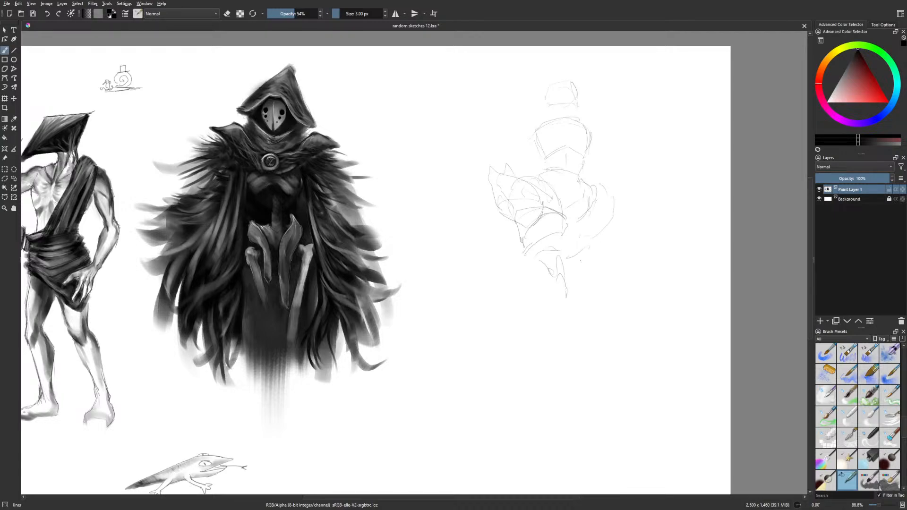
Rework the new figure's thigh and folded lower leg with the liner, and erase the stray outlines around the hips
mouse_move(542, 292)
left_mouse_down()
mouse_move(455, 211)
mouse_move(491, 215)
mouse_move(517, 243)
left_mouse_up()
left_click_drag(531, 308, 567, 302)
mouse_move(519, 235)
left_mouse_down()
mouse_move(548, 296)
mouse_move(544, 271)
left_mouse_up()
left_click_drag(520, 181, 538, 251)
mouse_move(529, 178)
left_mouse_down()
mouse_move(547, 178)
mouse_move(563, 253)
left_mouse_up()
mouse_move(556, 182)
left_mouse_down()
mouse_move(568, 220)
mouse_move(561, 270)
left_mouse_up()
mouse_move(595, 187)
left_mouse_down()
mouse_move(598, 229)
mouse_move(590, 215)
mouse_move(572, 268)
left_mouse_up()
right_click(600, 258)
left_click(600, 192)
left_click_drag(601, 181, 602, 252)
mouse_move(510, 177)
left_mouse_down()
mouse_move(510, 210)
mouse_move(519, 199)
left_mouse_up()
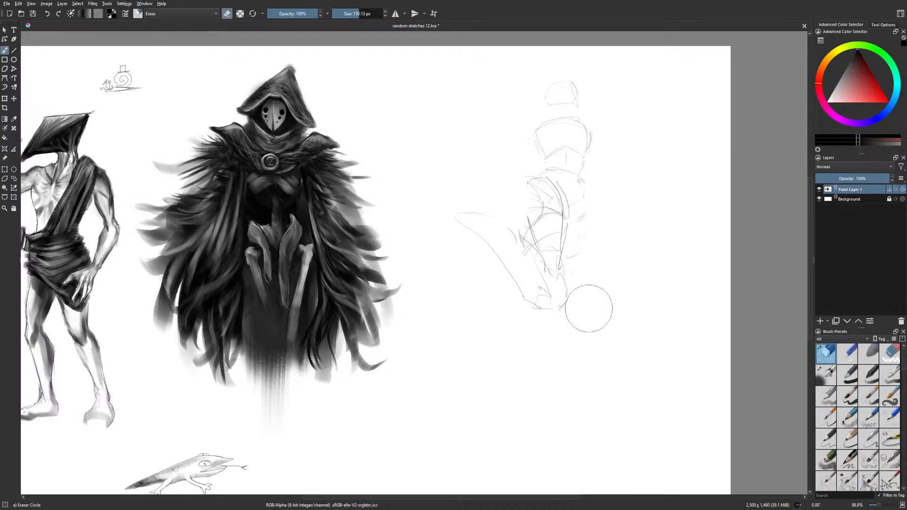
Outline the upper thigh with the 3 px liner and extend the folded leg into a long pointed foot
right_click(577, 255)
left_click(560, 304)
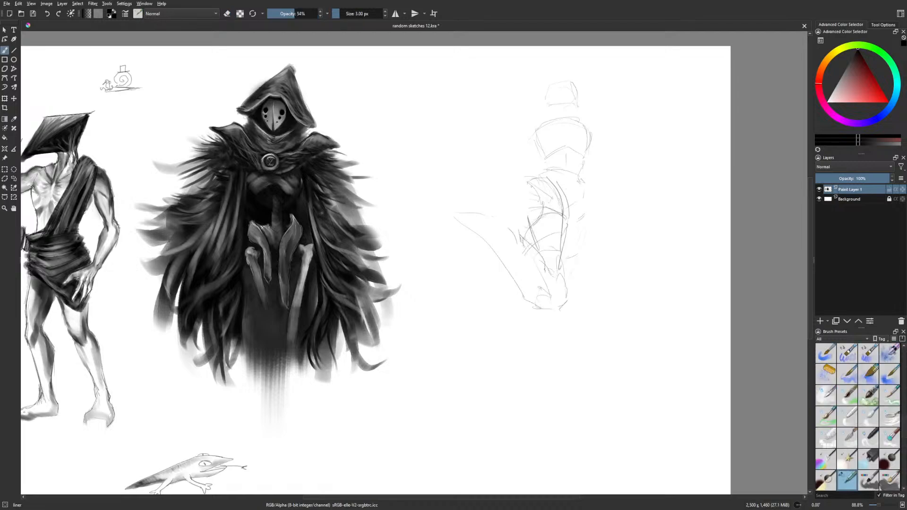
left_click_drag(523, 185, 535, 178)
mouse_move(525, 182)
left_mouse_down()
mouse_move(519, 196)
mouse_move(533, 224)
left_mouse_up()
left_click_drag(476, 217, 482, 237)
mouse_move(481, 214)
left_mouse_down()
mouse_move(480, 233)
mouse_move(505, 213)
mouse_move(513, 236)
left_mouse_up()
mouse_move(440, 213)
left_mouse_down()
mouse_move(472, 233)
mouse_move(410, 155)
mouse_move(491, 208)
mouse_move(460, 225)
mouse_move(468, 200)
left_mouse_up()
mouse_move(451, 199)
left_mouse_down()
mouse_move(446, 224)
mouse_move(449, 201)
left_mouse_up()
left_click_drag(442, 214, 441, 189)
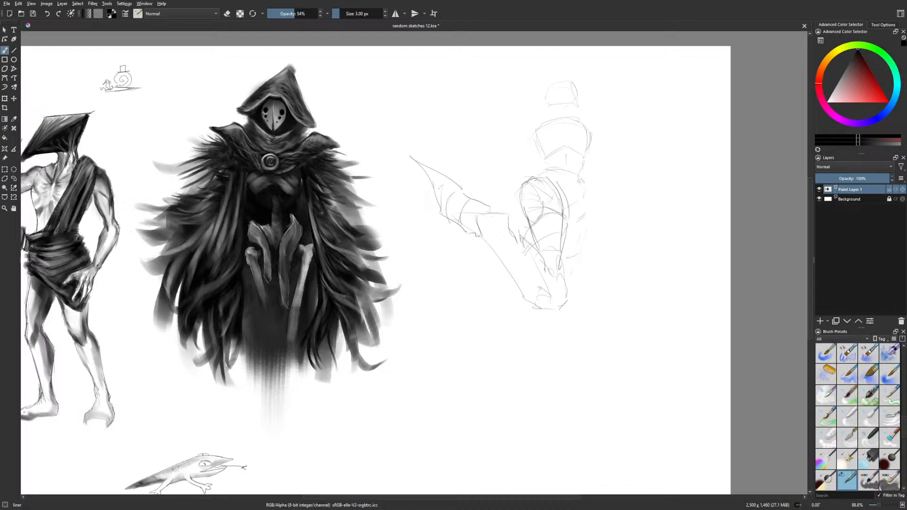
Strengthen both thigh outlines and sketch a long lower leg descending from the knee
left_click_drag(573, 265, 570, 276)
mouse_move(535, 247)
left_mouse_down()
mouse_move(540, 273)
mouse_move(562, 279)
mouse_move(565, 221)
left_mouse_up()
left_click_drag(538, 263, 518, 191)
left_click_drag(579, 242, 569, 288)
left_click_drag(585, 203, 583, 226)
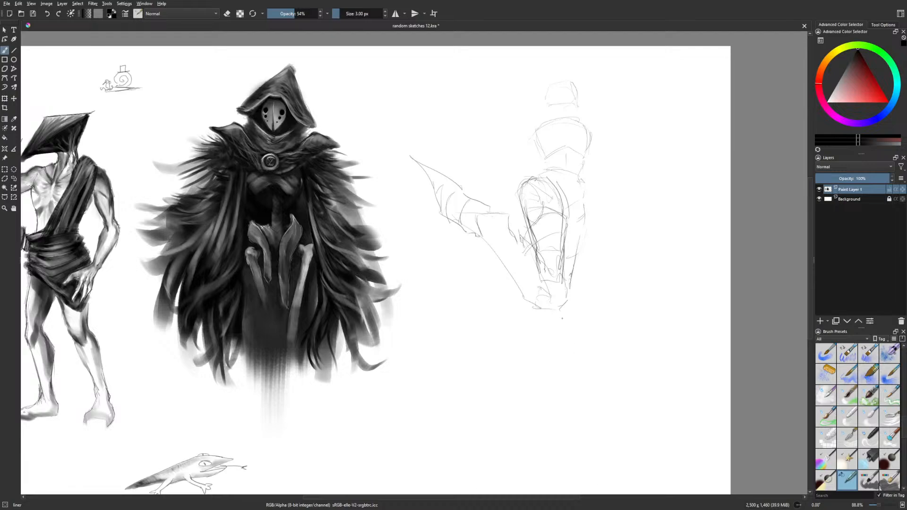
left_click_drag(540, 321, 515, 418)
mouse_move(523, 306)
left_mouse_down()
mouse_move(505, 327)
mouse_move(506, 425)
left_mouse_up()
Erase the long pointed foot from the folded leg and return to the 3 px liner
right_click(495, 298)
left_click(495, 257)
mouse_move(475, 209)
left_mouse_down()
mouse_move(463, 229)
mouse_move(496, 198)
mouse_move(525, 272)
mouse_move(469, 230)
left_mouse_up()
right_click(508, 318)
left_click(491, 369)
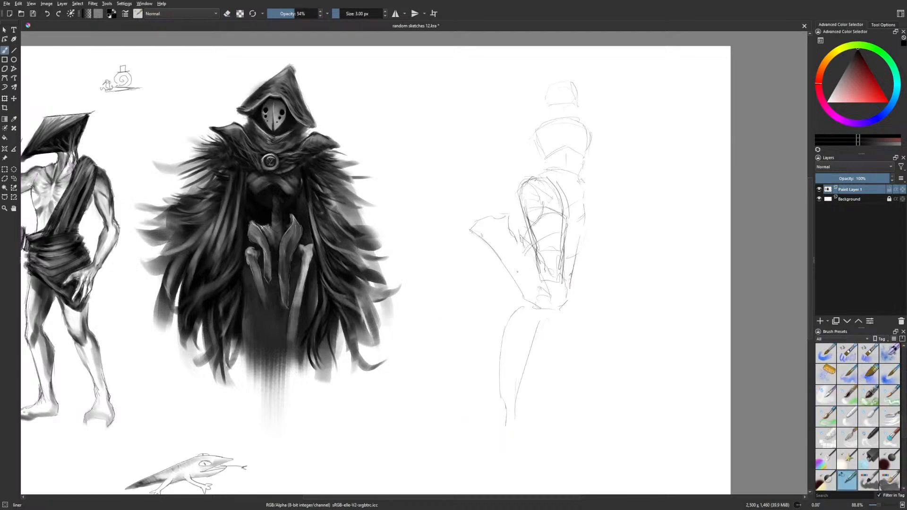
Define the standing leg's calf and foot, and round off the end of the folded leg
mouse_move(498, 389)
left_mouse_down()
mouse_move(491, 402)
mouse_move(506, 435)
mouse_move(516, 432)
left_mouse_up()
left_click_drag(521, 369, 515, 419)
left_click_drag(494, 396, 508, 335)
left_click_drag(553, 310, 537, 331)
mouse_move(475, 218)
left_mouse_down()
mouse_move(499, 198)
mouse_move(505, 212)
left_mouse_up()
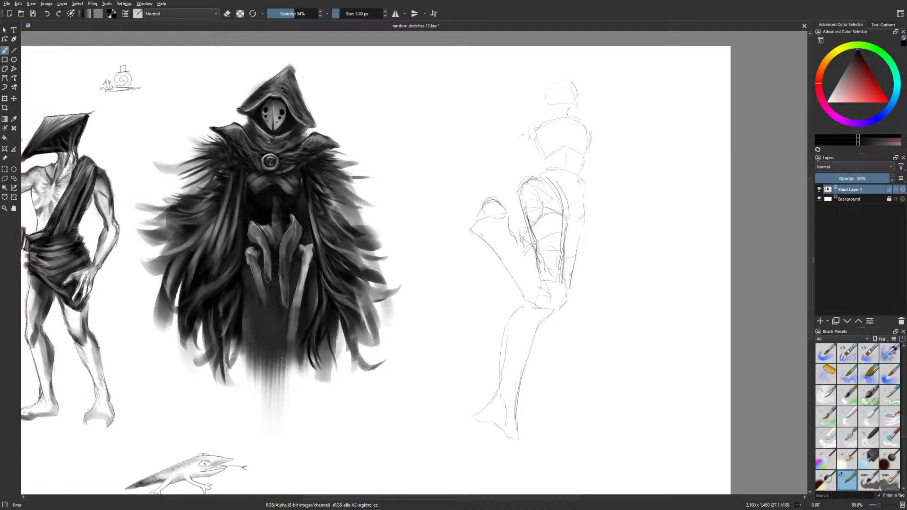
Add shoulder shapes beside the figure's chest, flip the view back and touch up the rounded end of the folded leg
mouse_move(517, 127)
left_mouse_down()
mouse_move(534, 117)
mouse_move(524, 135)
left_mouse_up()
left_click_drag(591, 118, 601, 131)
mouse_move(472, 213)
left_mouse_down()
mouse_move(441, 215)
mouse_move(425, 204)
left_mouse_up()
key("ctrl+z")
key("m")
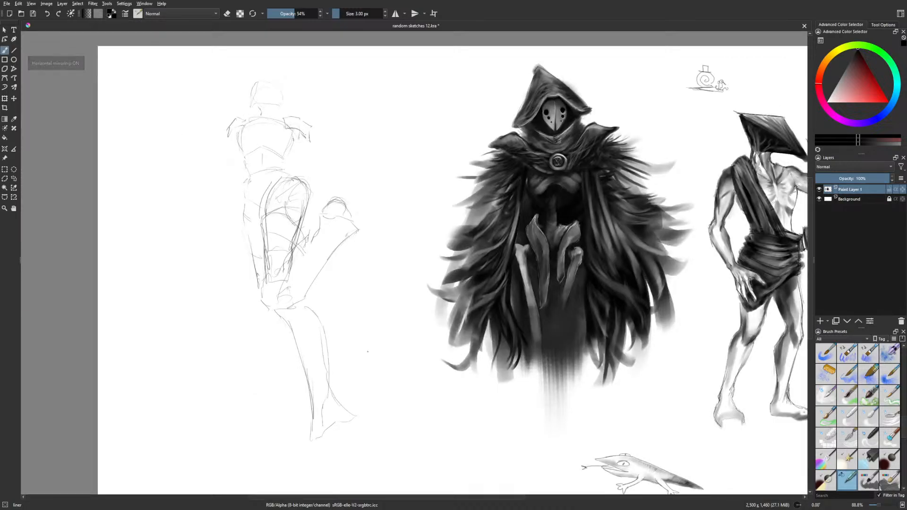
left_click_drag(331, 206, 325, 214)
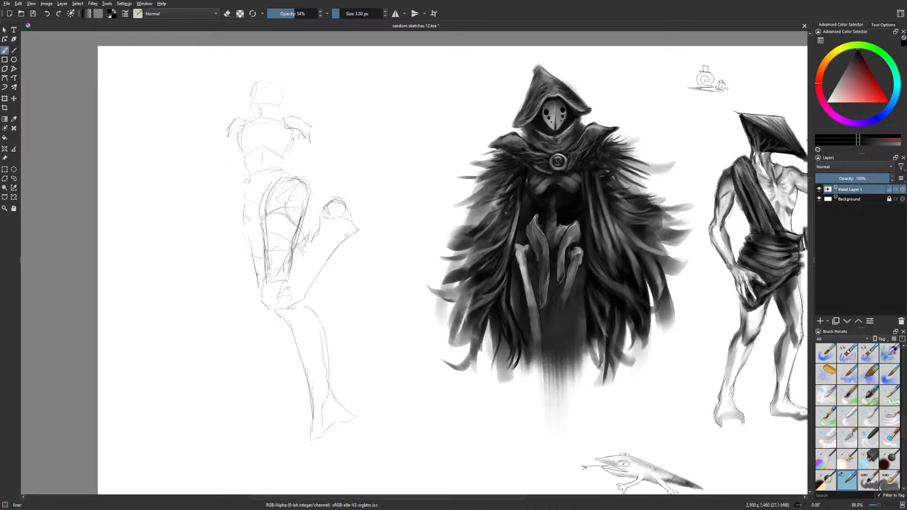
Enlarge the Eraser Circle brush to 321.87 px, erase the whole new figure and return to the 3 px liner
right_click(353, 314)
left_click(354, 272)
left_click(367, 15)
mouse_move(377, 32)
left_mouse_down()
mouse_move(295, 91)
mouse_move(319, 95)
mouse_move(293, 243)
mouse_move(322, 417)
mouse_move(344, 434)
left_mouse_up()
right_click(326, 332)
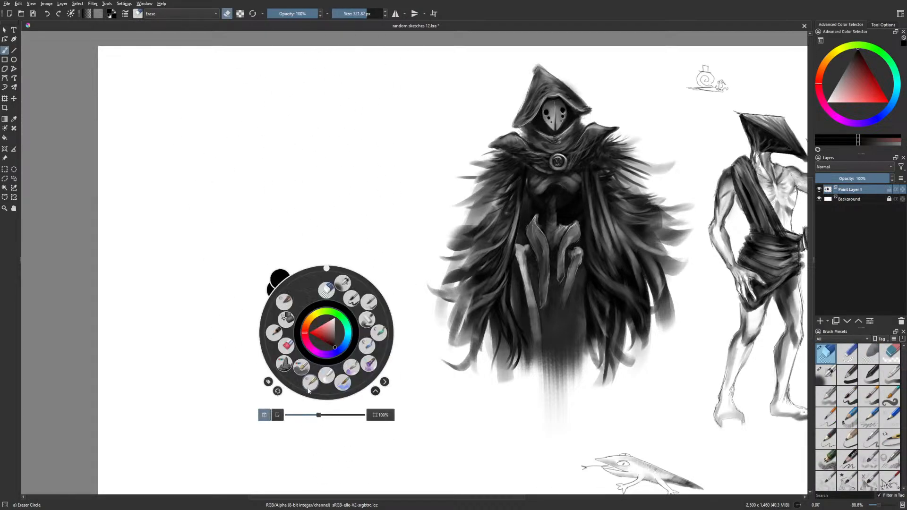
left_click(310, 381)
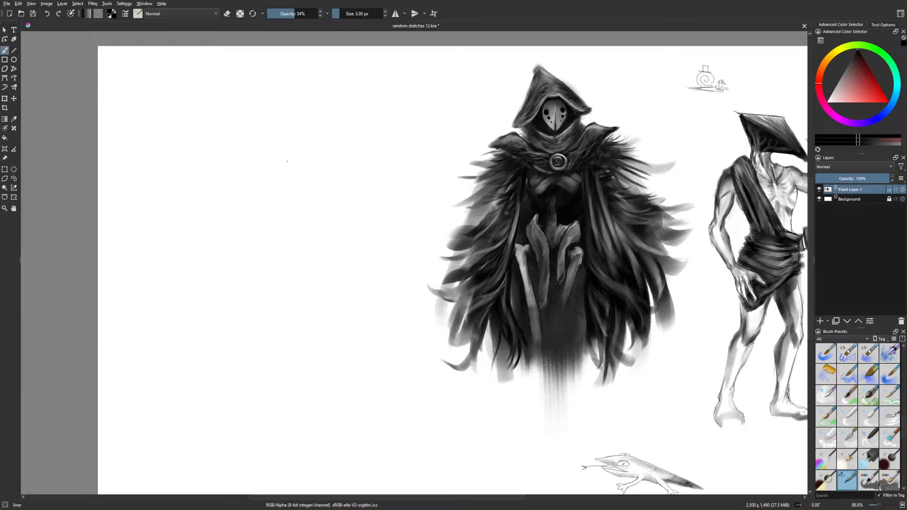
Start a skull-like head in the blank area, sketching a round cranium and a row of teeth with the 3 px liner
mouse_move(303, 147)
left_mouse_down()
mouse_move(283, 163)
mouse_move(262, 162)
mouse_move(303, 172)
left_mouse_up()
right_click(294, 158)
left_click(259, 171)
left_click(350, 15)
right_click(328, 106)
left_click(312, 156)
left_click_drag(268, 126, 260, 150)
left_click_drag(305, 131, 304, 155)
Mirror the view, refine the head's teeth and jaw, and draw a large round eye inside a socket
key("m")
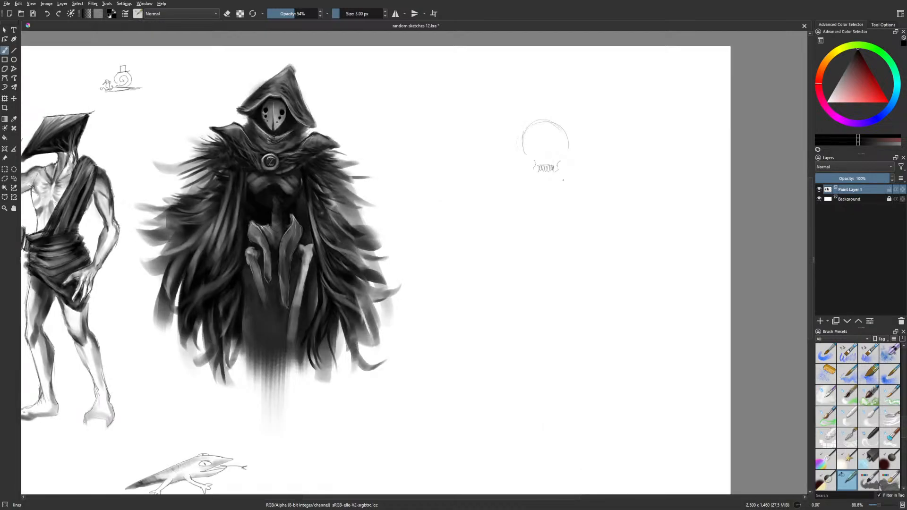
left_click_drag(552, 169, 542, 169)
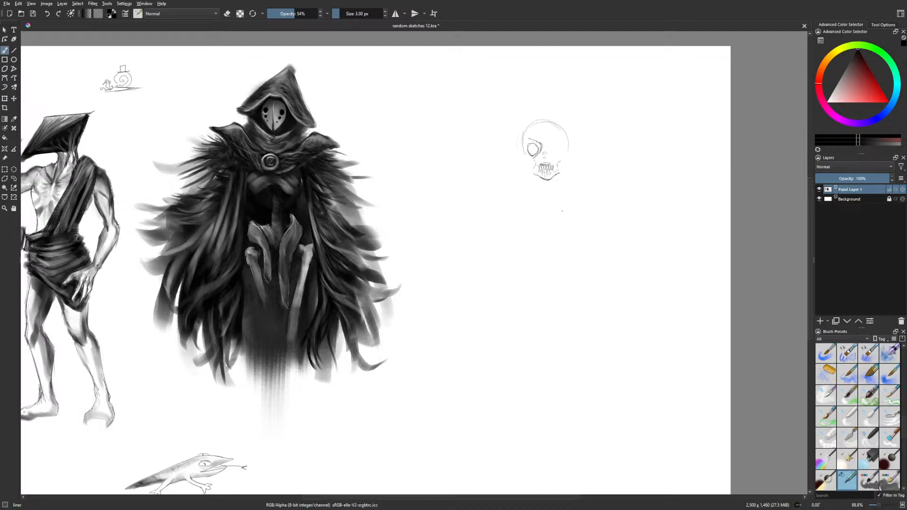
mouse_move(534, 144)
left_mouse_down()
mouse_move(527, 152)
mouse_move(537, 146)
left_mouse_up()
left_click_drag(529, 139, 521, 148)
left_click_drag(456, 139, 469, 135)
right_click(462, 143)
left_click(462, 101)
left_click_drag(464, 139, 432, 143)
Complete the bald head with the 3 px liner, adding the narrow second eye, ear, cheek details and a firmer skull outline
right_click(519, 226)
left_click(502, 275)
left_click_drag(564, 134, 532, 124)
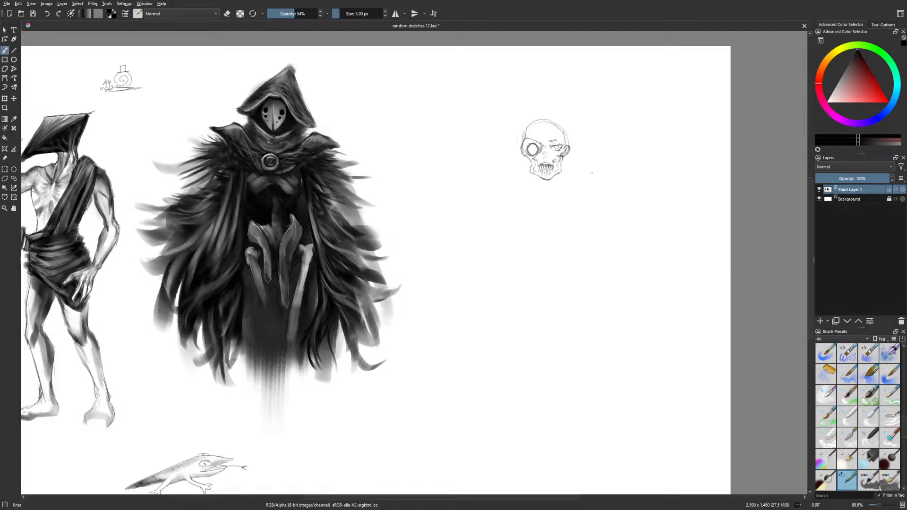
Sketch the side casing of the skull's round eyepiece with the 3 px liner, then erase stray lines near the other eye's brow
left_click_drag(517, 142, 516, 157)
mouse_move(556, 125)
left_mouse_down()
mouse_move(566, 135)
mouse_move(562, 120)
mouse_move(565, 132)
left_mouse_up()
left_click_drag(521, 142, 529, 144)
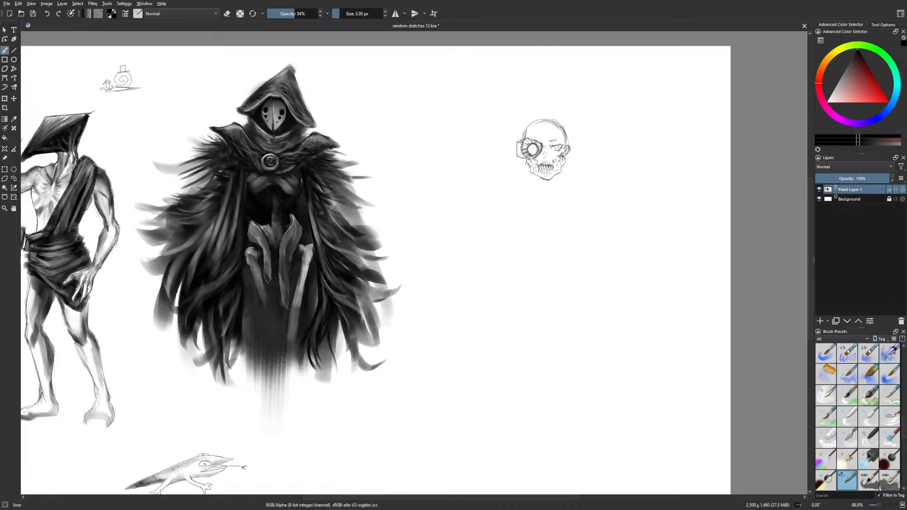
right_click(542, 152)
left_click(554, 115)
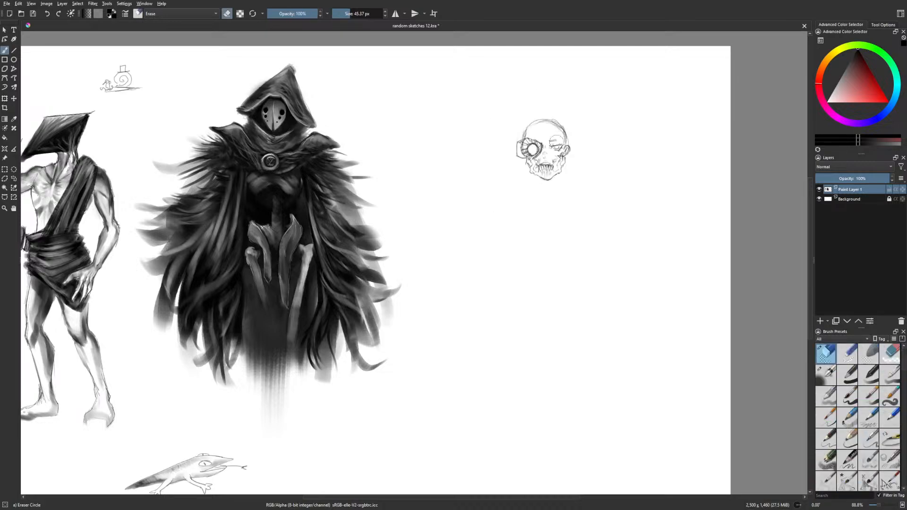
right_click(557, 162)
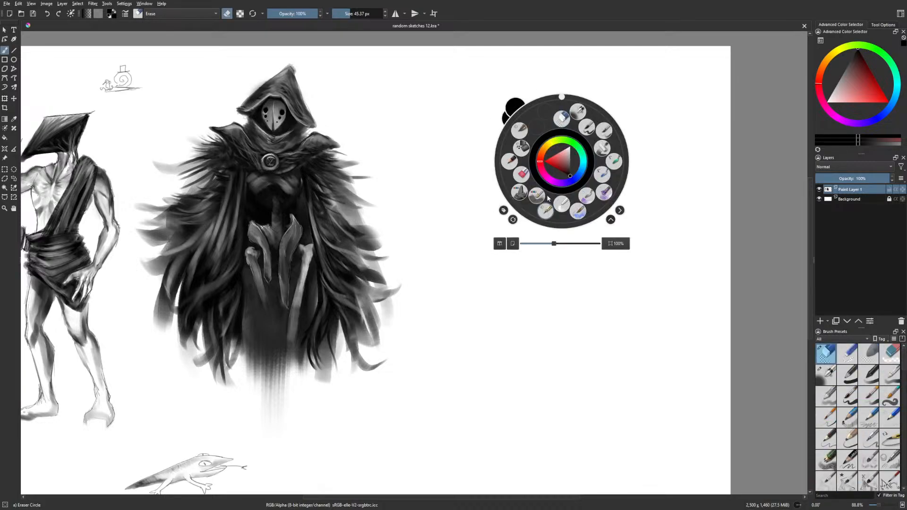
left_click(546, 210)
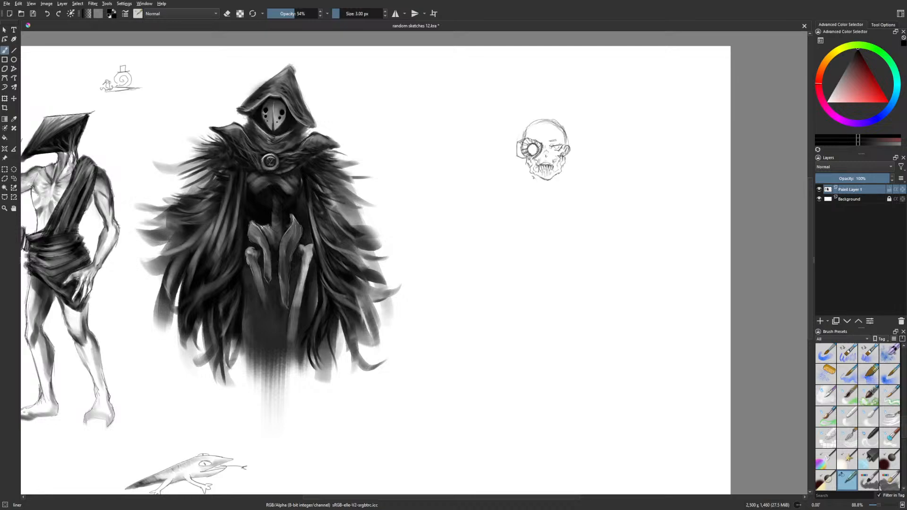
Sketch a collar below the skull's jaw and loose hair strands over the crown, forehead and eyepiece side with the liner
left_click_drag(556, 180, 551, 193)
left_click_drag(556, 129, 552, 144)
left_click_drag(547, 110, 556, 120)
left_click_drag(555, 117, 559, 140)
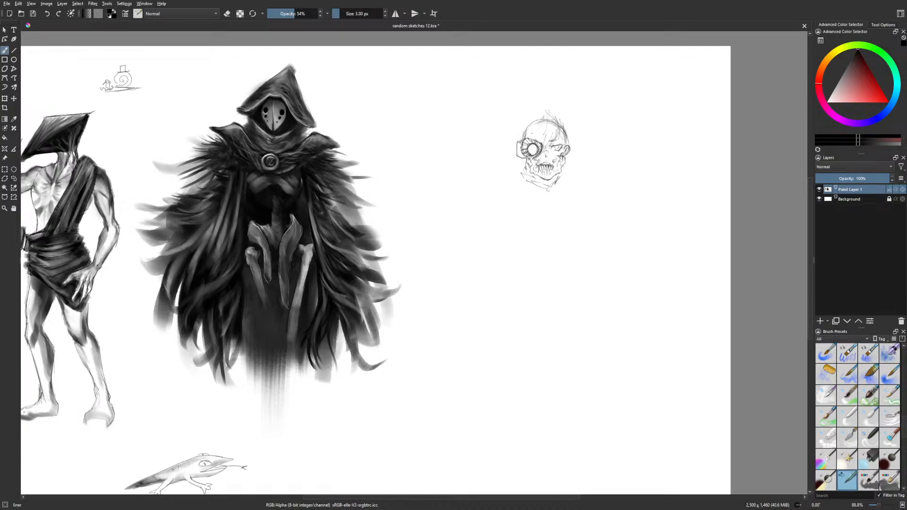
left_click_drag(540, 113, 521, 131)
mouse_move(534, 119)
left_mouse_down()
mouse_move(509, 136)
mouse_move(518, 175)
left_mouse_up()
Shade the eyepiece, jaw and teeth dark with the Gamer Knife Maybe brush at 15 px in painting mode
right_click(544, 157)
left_click(588, 145)
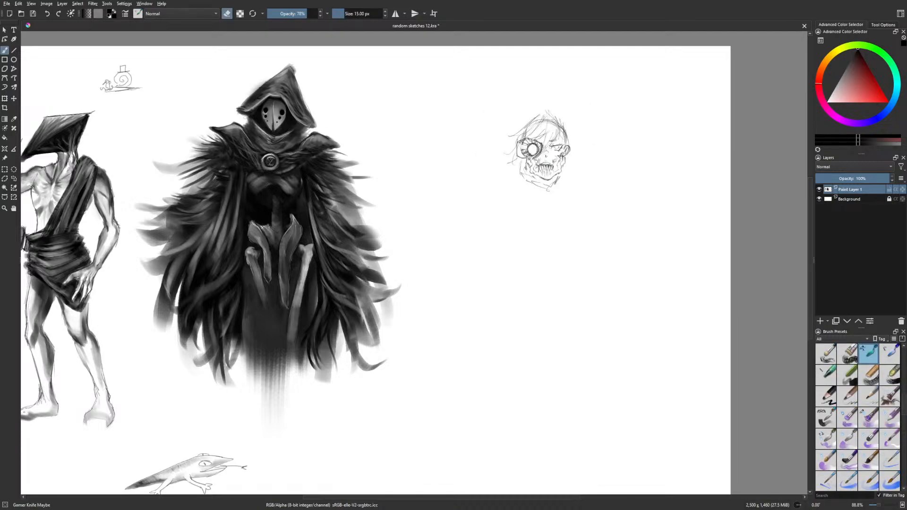
key("e")
mouse_move(527, 156)
left_mouse_down()
mouse_move(534, 139)
mouse_move(531, 162)
left_mouse_up()
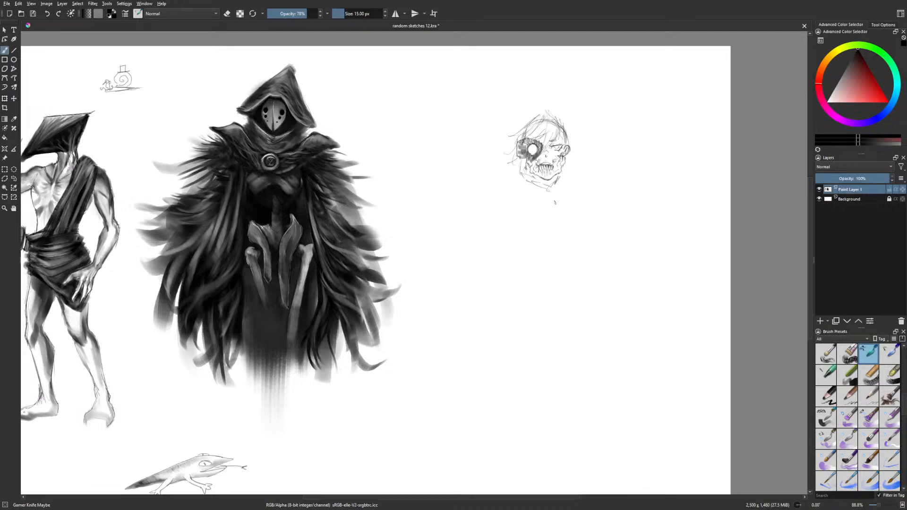
mouse_move(528, 158)
left_mouse_down()
mouse_move(543, 179)
mouse_move(560, 167)
left_mouse_up()
left_click_drag(549, 169, 551, 178)
Paste the red-haired swordswoman illustration as a reference and scale it up to nearly the full canvas view height
key("ctrl+v")
key("ctrl+t")
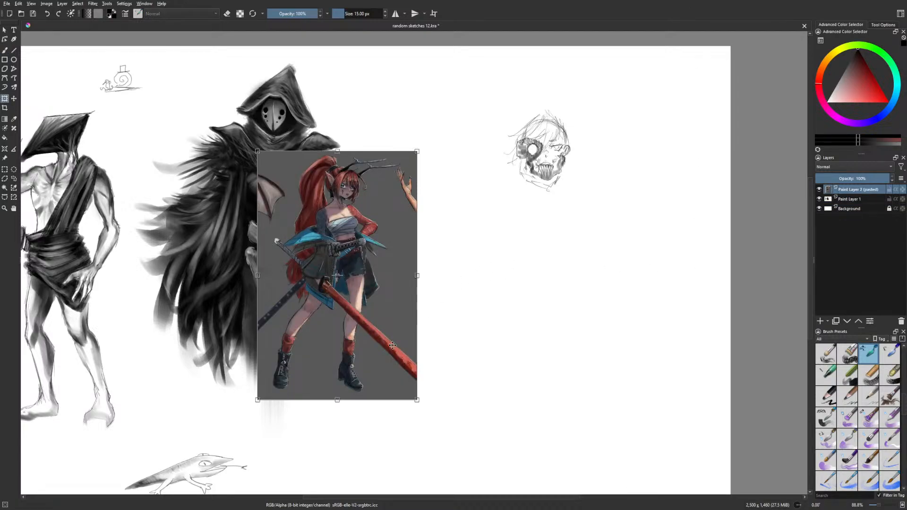
left_click_drag(337, 400, 339, 461)
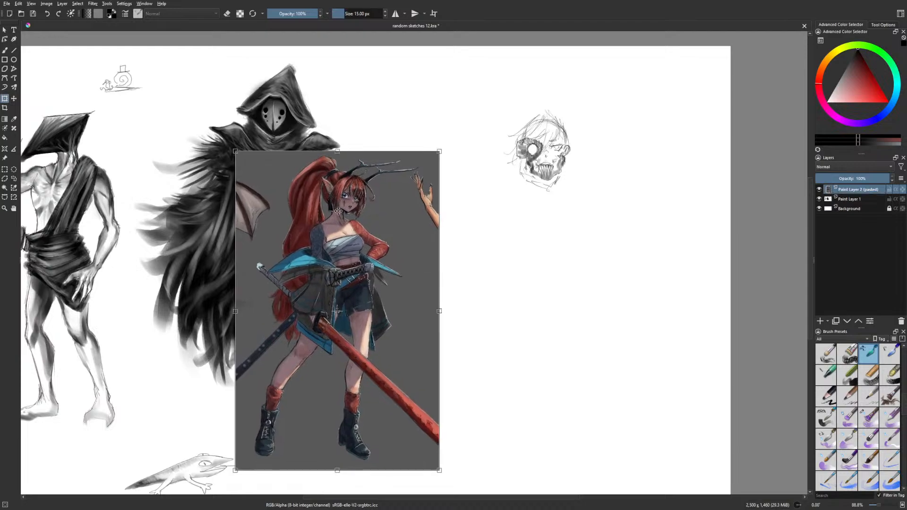
left_click_drag(337, 152, 345, 60)
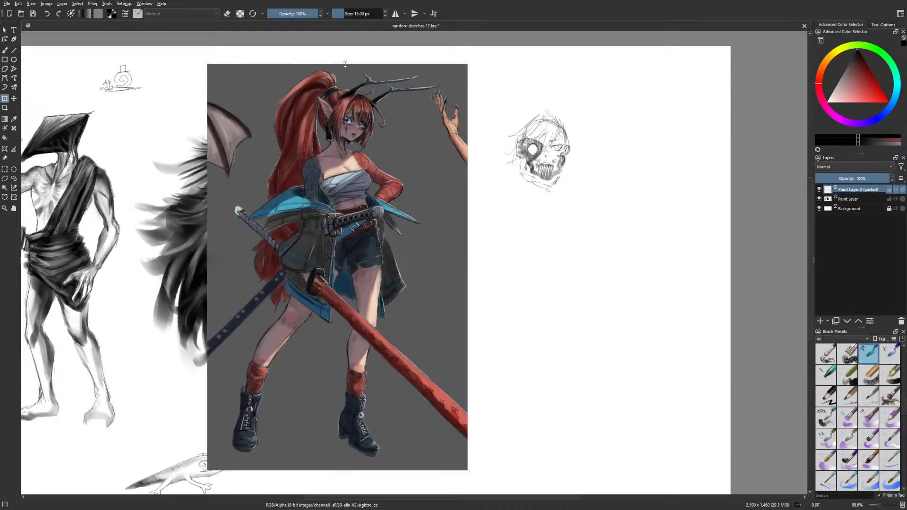
left_click_drag(205, 265, 194, 265)
left_click_drag(280, 215, 260, 221)
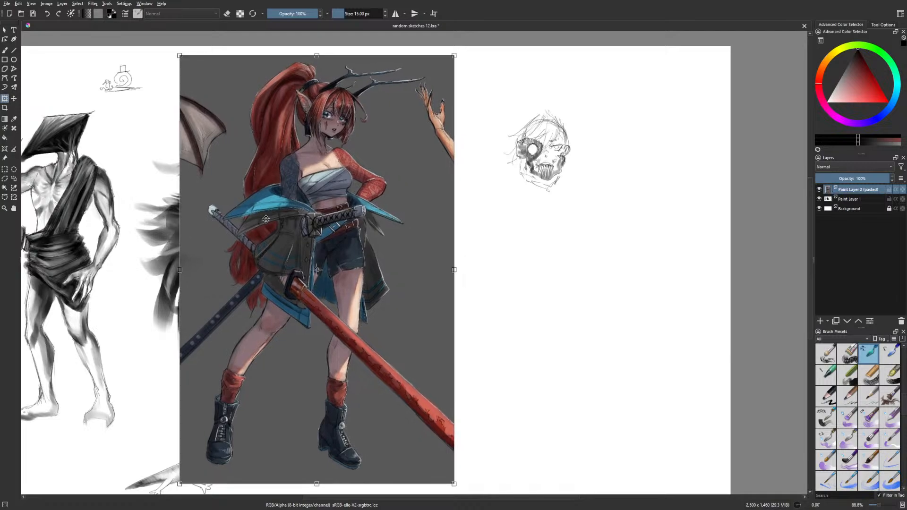
key("b")
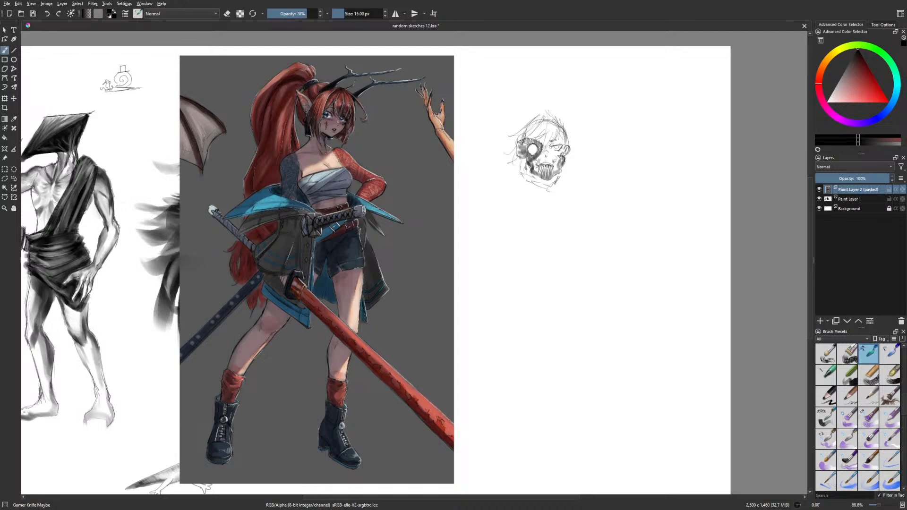
Move the pasted swordswoman illustration to the canvas's left side, clear of most of the cloaked figure
key("ctrl+t")
left_click_drag(316, 295, 70, 295)
left_click_drag(320, 314, 443, 319)
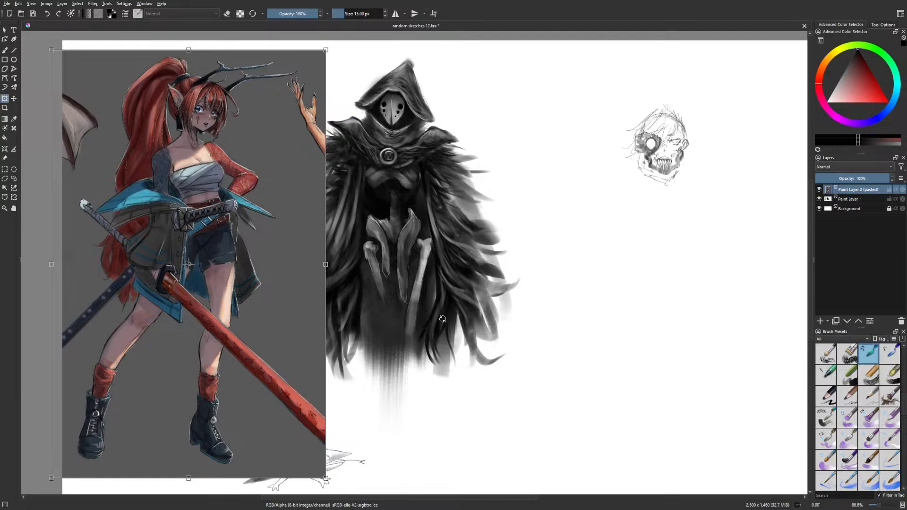
key("b")
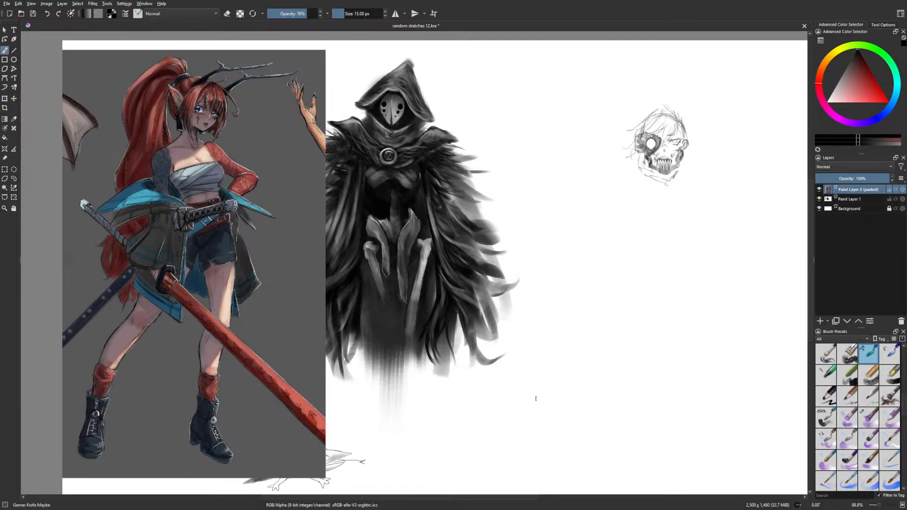
On Paint Layer 1, paint a dark fringe lock sweeping from the crown across the eyepiece with the Gamer Knife Maybe brush
left_click(857, 199)
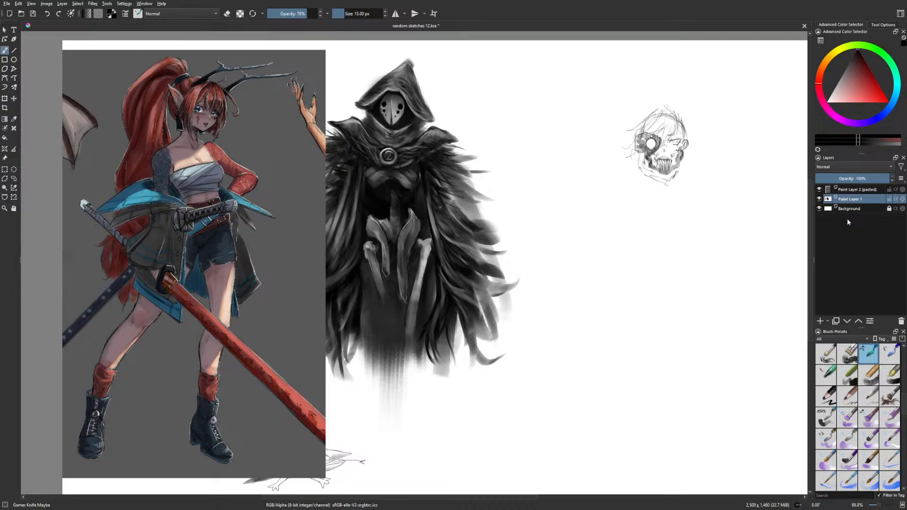
right_click(527, 314)
left_click(511, 365)
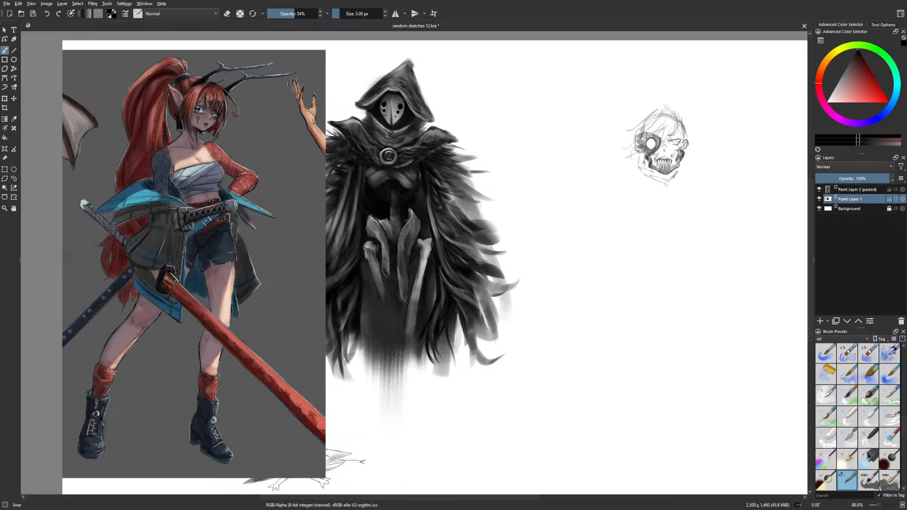
right_click(704, 119)
left_click(750, 120)
mouse_move(670, 110)
left_mouse_down()
mouse_move(669, 139)
mouse_move(661, 148)
mouse_move(654, 137)
left_mouse_up()
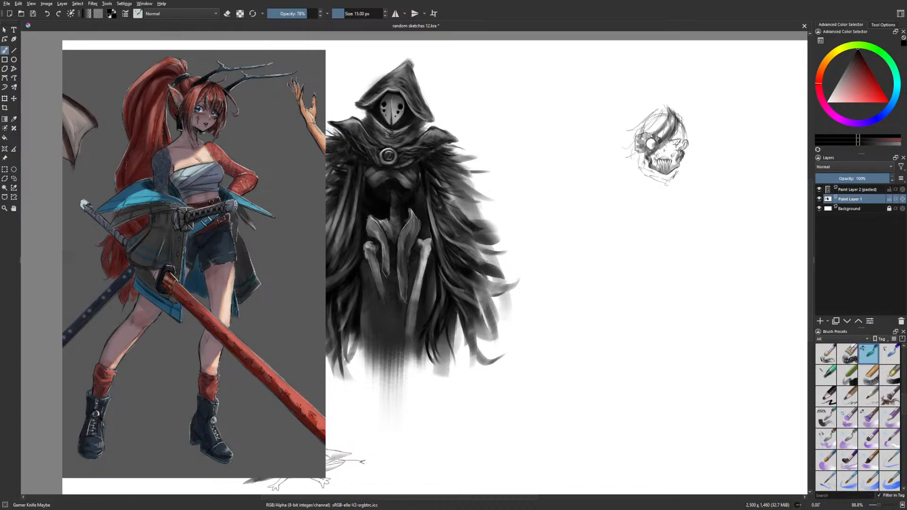
Enlarge the brush to 22 px and paint dark hair over the crown, fringe and both sides of the head in mirrored view
key("bracketright")
key("bracketright")
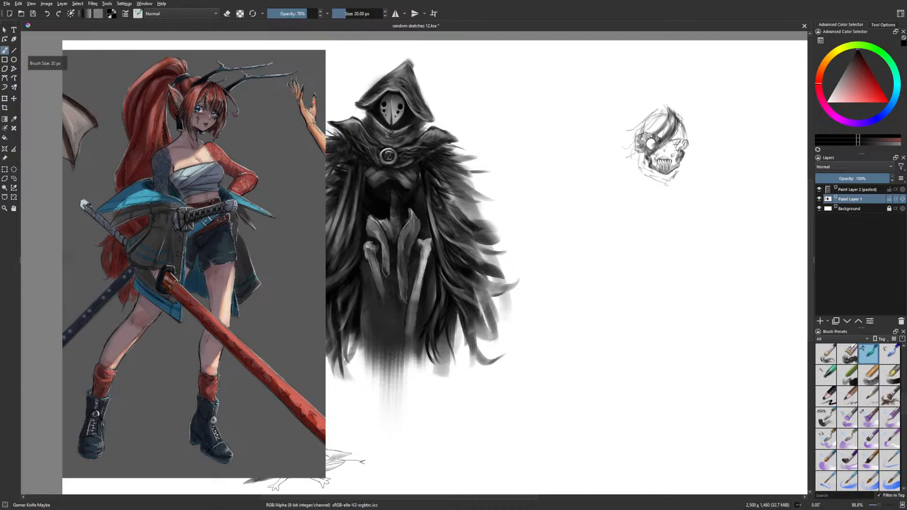
key("m")
left_click_drag(159, 117, 153, 136)
mouse_move(162, 111)
left_mouse_down()
mouse_move(152, 128)
mouse_move(159, 142)
mouse_move(195, 133)
left_mouse_up()
mouse_move(150, 117)
left_mouse_down()
mouse_move(156, 139)
mouse_move(138, 160)
left_mouse_up()
mouse_move(142, 118)
left_mouse_down()
mouse_move(150, 134)
mouse_move(129, 154)
mouse_move(146, 164)
mouse_move(138, 168)
mouse_move(147, 163)
left_mouse_up()
left_click_drag(183, 140, 189, 169)
left_click_drag(185, 151, 190, 163)
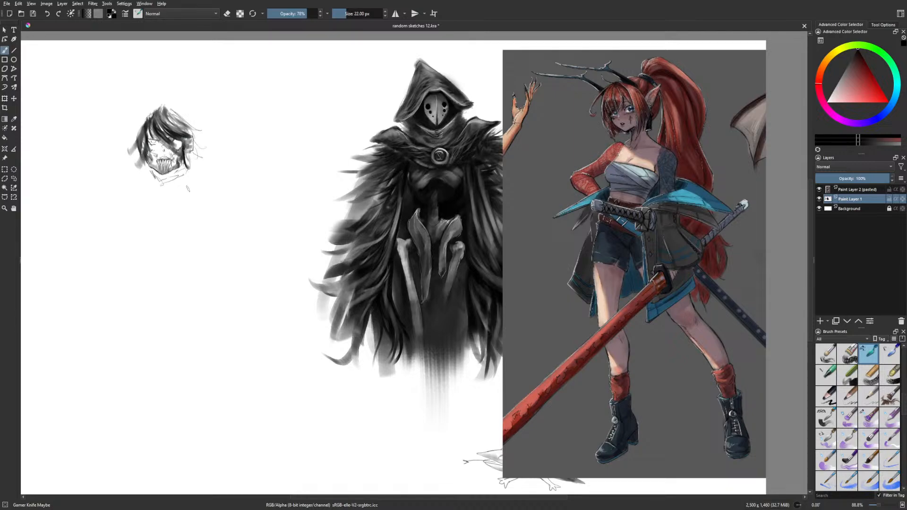
Restore the unmirrored view and extend dark hair locks down both sides of the face to jaw level
key("m")
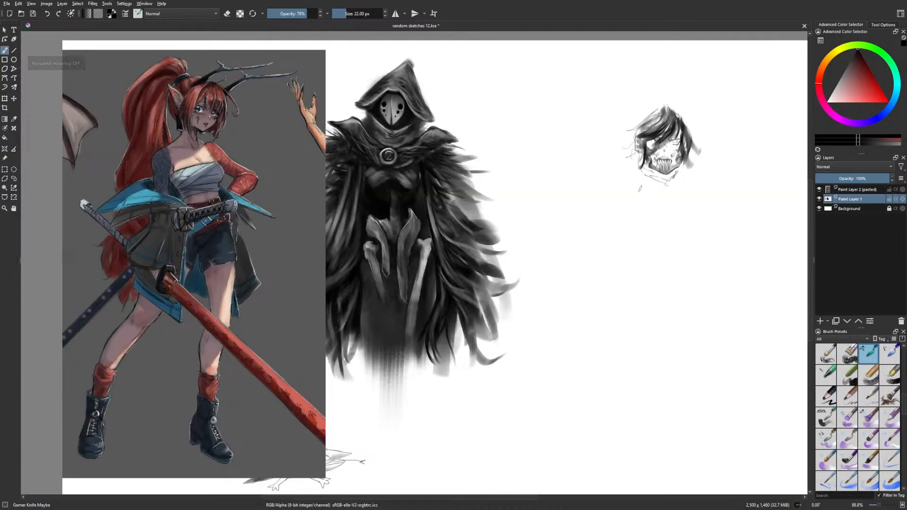
mouse_move(642, 142)
left_mouse_down()
mouse_move(628, 162)
mouse_move(649, 176)
mouse_move(631, 174)
mouse_move(645, 177)
left_mouse_up()
left_click_drag(683, 147, 681, 168)
left_click_drag(683, 151, 672, 178)
left_click_drag(686, 158, 682, 176)
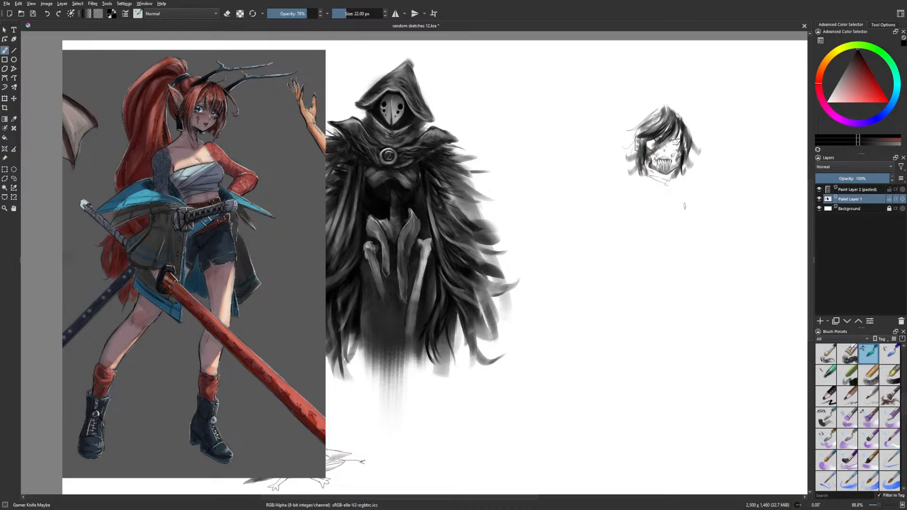
Darken the hair along the crown and outer side away from the eyepiece, then add fine liner strands at the parting
mouse_move(663, 113)
left_mouse_down()
mouse_move(620, 144)
mouse_move(621, 157)
mouse_move(686, 122)
left_mouse_up()
left_click_drag(676, 114, 690, 139)
left_click_drag(683, 122, 690, 145)
right_click(661, 176)
mouse_move(664, 107)
left_mouse_down()
mouse_move(649, 127)
mouse_move(664, 116)
left_mouse_up()
mouse_move(668, 118)
left_mouse_down()
mouse_move(665, 131)
mouse_move(678, 117)
mouse_move(684, 124)
left_mouse_up()
Delete the layer holding the pasted swordswoman illustration
left_click(853, 189)
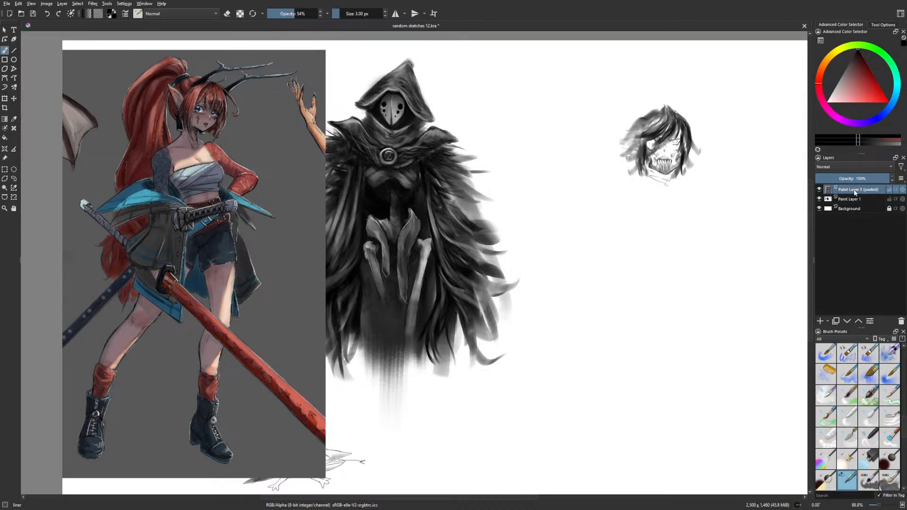
key("shift+Delete")
Draw thin liner strands through the fringe, over the crown and along the hair's outer edge beside the uncovered eye
left_click_drag(663, 114, 653, 126)
mouse_move(657, 118)
left_mouse_down()
mouse_move(628, 137)
mouse_move(659, 149)
left_mouse_up()
left_click_drag(674, 116, 683, 110)
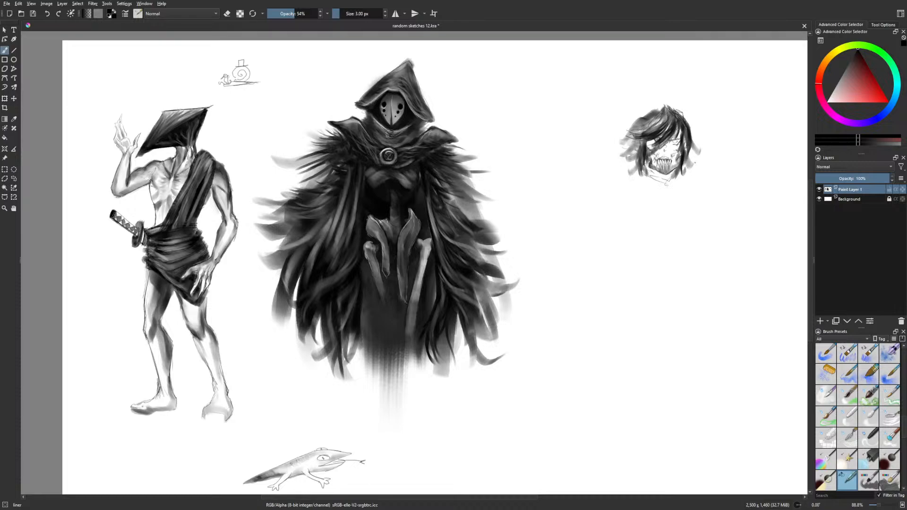
left_click_drag(682, 114, 691, 141)
Erase stray marks on the head sketch with the Eraser Circle preset and return to the 3 px liner
right_click(701, 181)
left_click(701, 139)
left_click(666, 149)
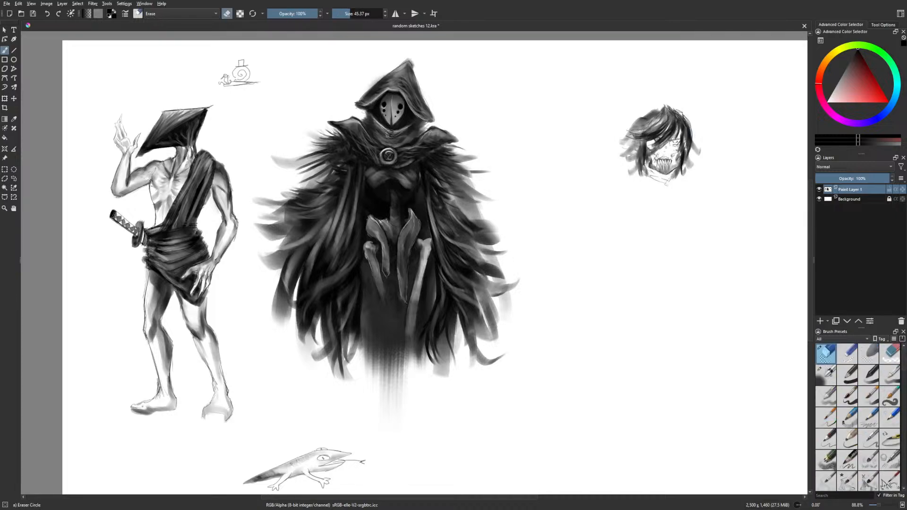
right_click(685, 157)
left_click(668, 212)
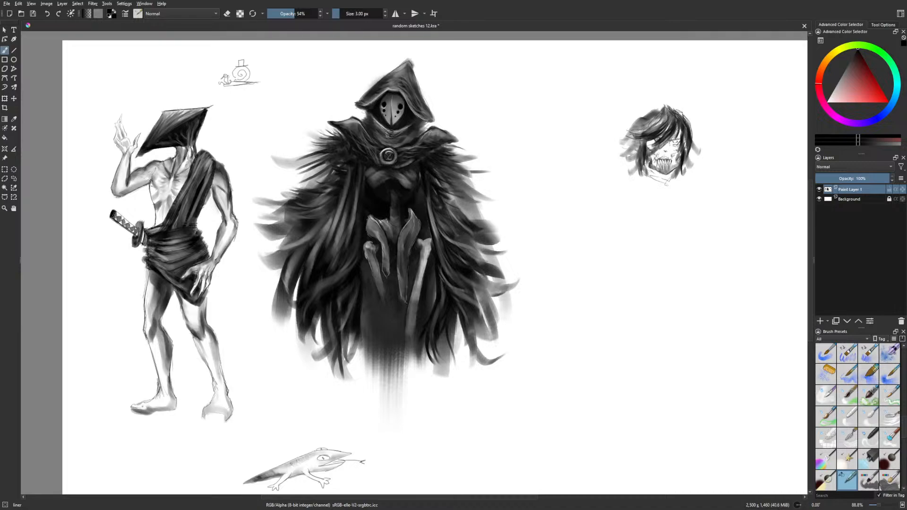
Switch to the Gamer Knife Maybe brush and reduce its size to 8 px
right_click(694, 176)
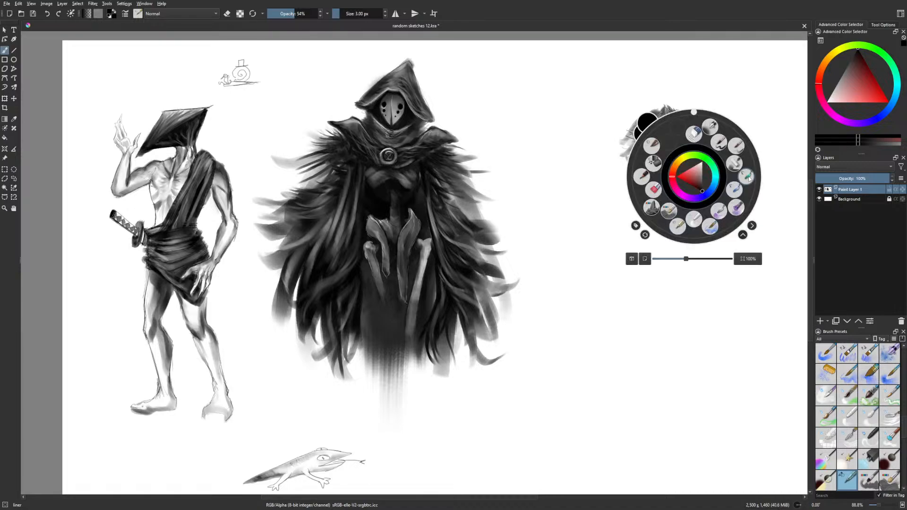
left_click(694, 209)
key("bracketleft")
key("bracketleft")
key("bracketleft")
key("bracketleft")
key("bracketleft")
key("bracketleft")
key("bracketleft")
key("bracketleft")
key("bracketleft")
key("bracketleft")
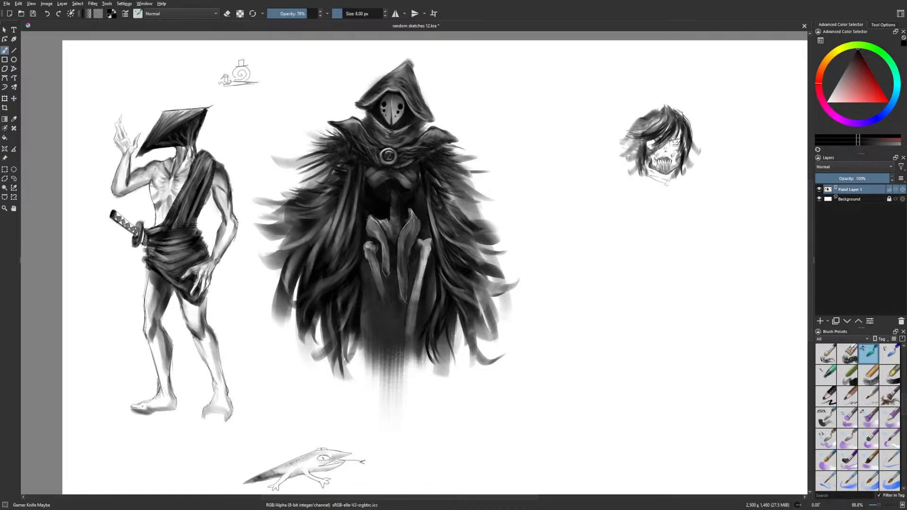
Draw fine liner strands along the crown's outer contour and the loose hair tips on both sides of the head
right_click(670, 208)
left_click(613, 165)
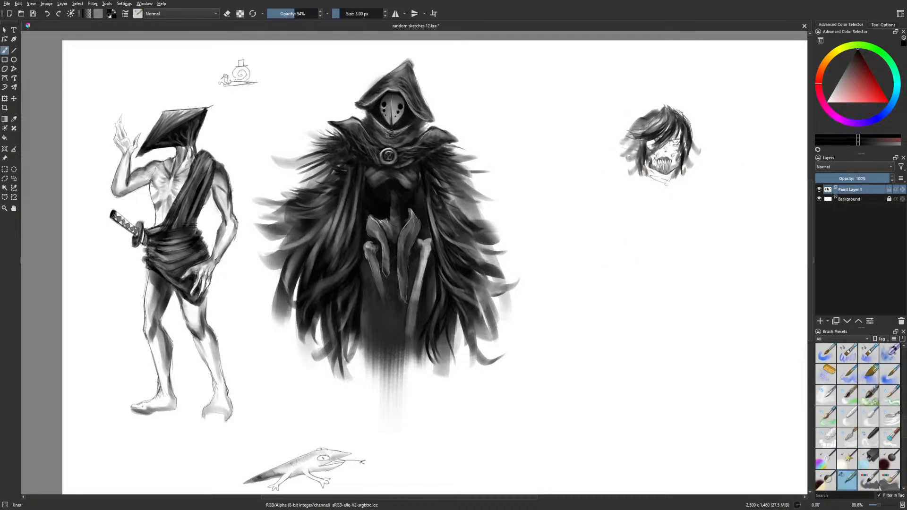
left_click_drag(662, 107, 638, 120)
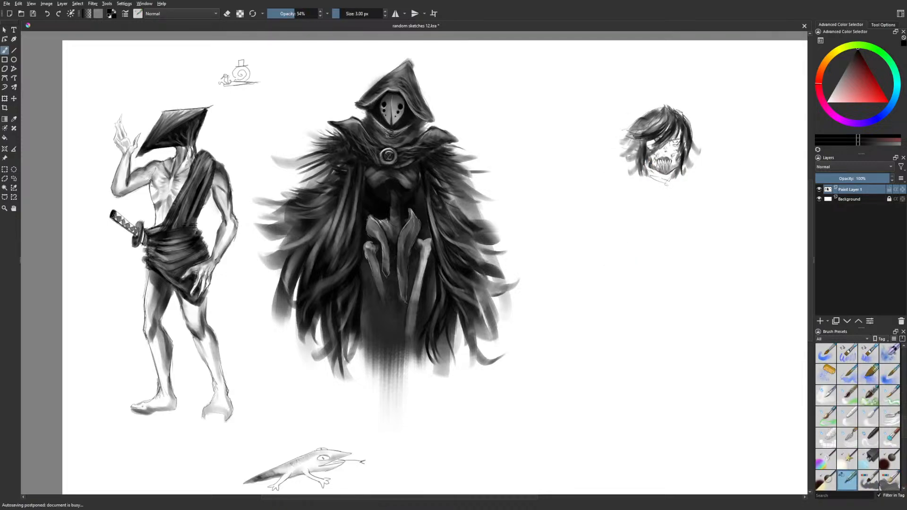
left_click_drag(634, 159, 632, 174)
left_click_drag(691, 131, 698, 151)
Paint a dark collar beneath the jaw with the Gamer Knife Maybe brush, enlarging the brush up to 14 px
right_click(677, 196)
left_click(729, 197)
left_click_drag(651, 172, 662, 187)
key("bracketright")
key("bracketright")
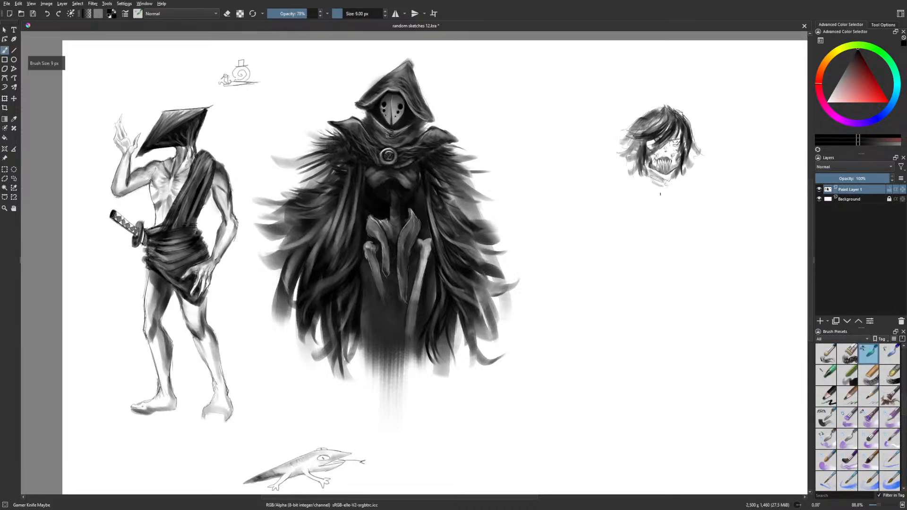
mouse_move(645, 175)
left_mouse_down()
mouse_move(658, 184)
mouse_move(657, 166)
mouse_move(666, 184)
mouse_move(684, 181)
mouse_move(656, 186)
mouse_move(685, 186)
mouse_move(667, 188)
left_mouse_up()
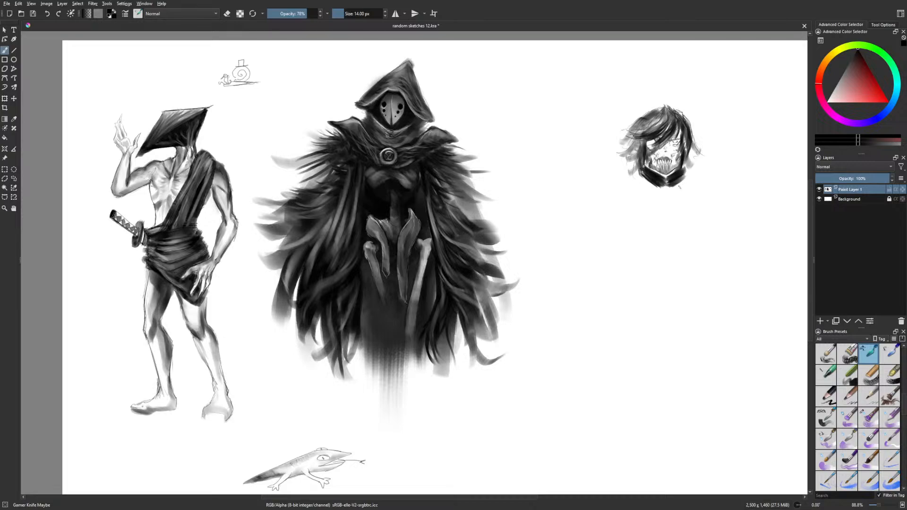
Outline the lower edge of the jaw just above the collar with the 3 px liner
right_click(643, 312)
left_click(624, 363)
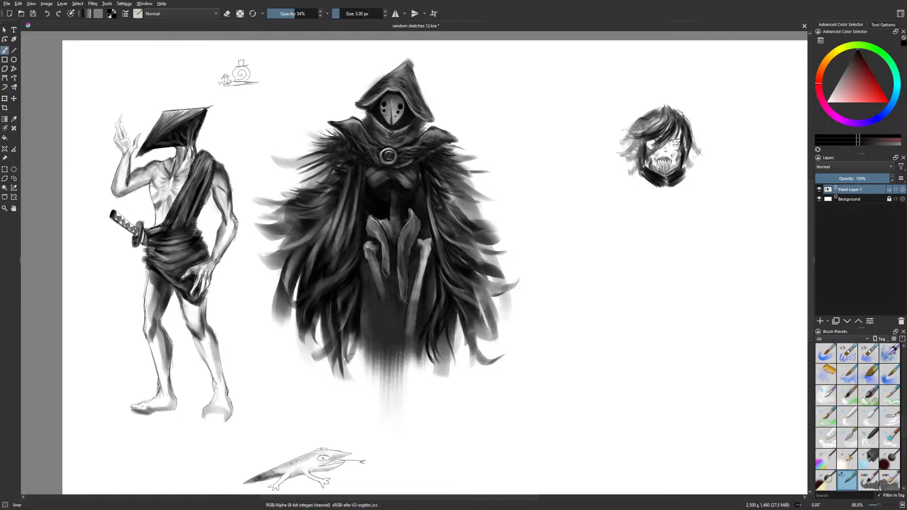
left_click_drag(650, 166, 669, 172)
right_click(663, 234)
left_click(715, 233)
right_click(655, 250)
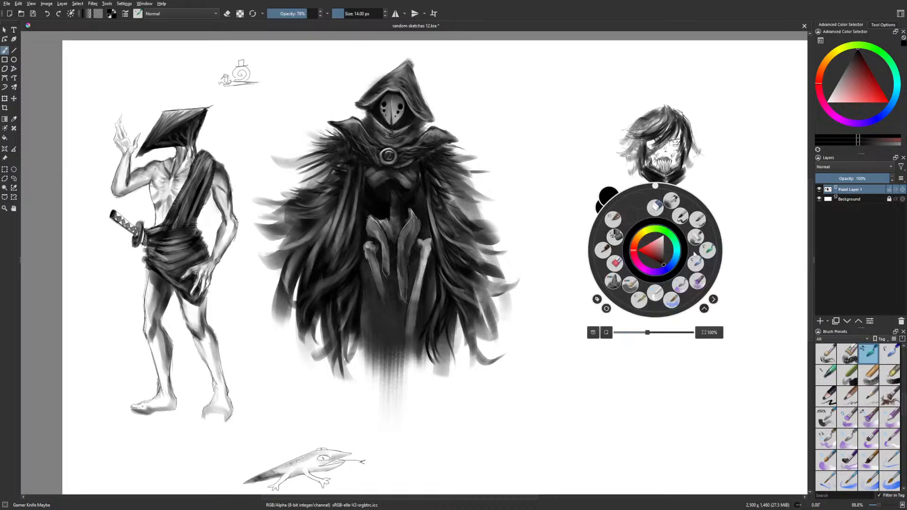
left_click(692, 177)
right_click(622, 165)
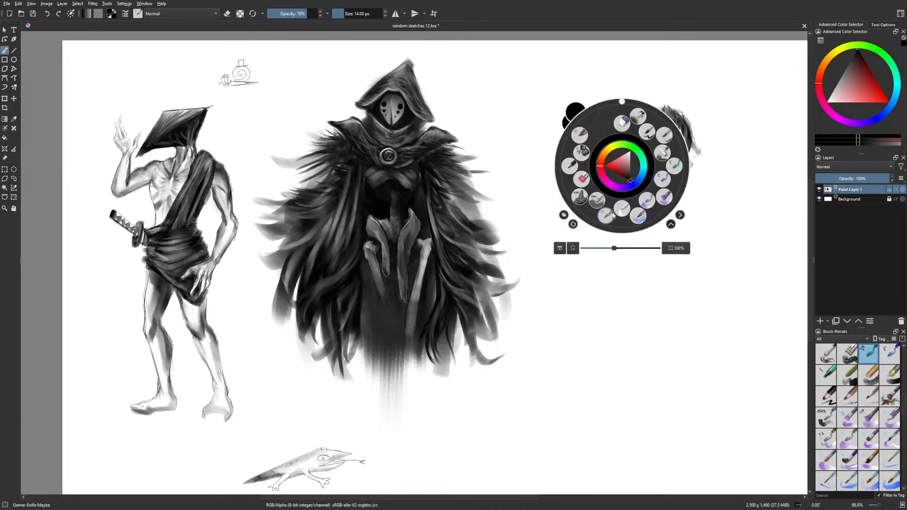
left_click(615, 214)
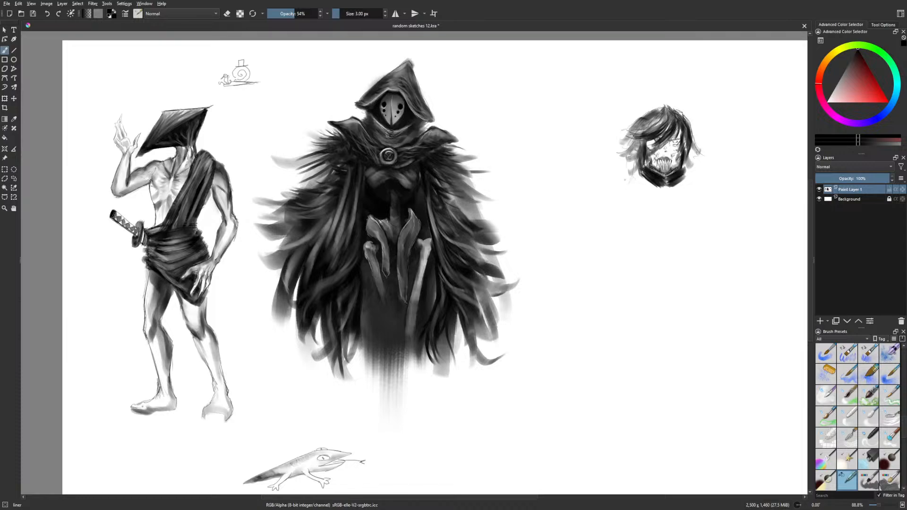
Sketch a pointed shoulder pad with a round joint beside the collar, on the eyepiece side, with the 3 px liner
mouse_move(617, 197)
left_mouse_down()
mouse_move(613, 168)
mouse_move(638, 172)
left_mouse_up()
mouse_move(603, 177)
left_mouse_down()
mouse_move(594, 195)
mouse_move(652, 182)
left_mouse_up()
mouse_move(591, 195)
left_mouse_down()
mouse_move(610, 166)
mouse_move(640, 171)
mouse_move(584, 194)
mouse_move(639, 188)
mouse_move(638, 177)
mouse_move(637, 195)
mouse_move(629, 190)
mouse_move(633, 166)
mouse_move(615, 164)
mouse_move(591, 196)
mouse_move(606, 167)
mouse_move(630, 163)
left_mouse_up()
right_click(647, 192)
left_click(648, 150)
right_click(657, 209)
left_click(641, 258)
Shade the shoulder pad and its round joint in grey with the Gamer Knife Maybe brush, enlarging it up to 30 px
right_click(644, 226)
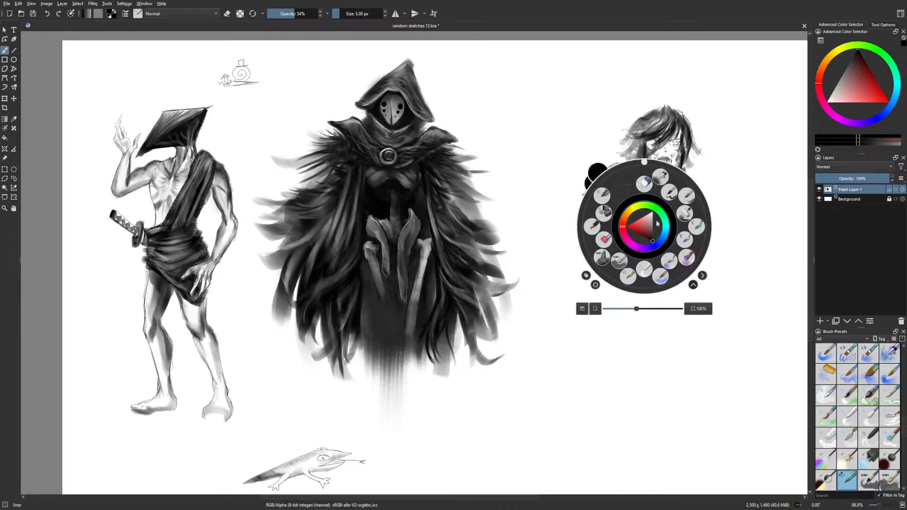
left_click(697, 226)
key("bracketright")
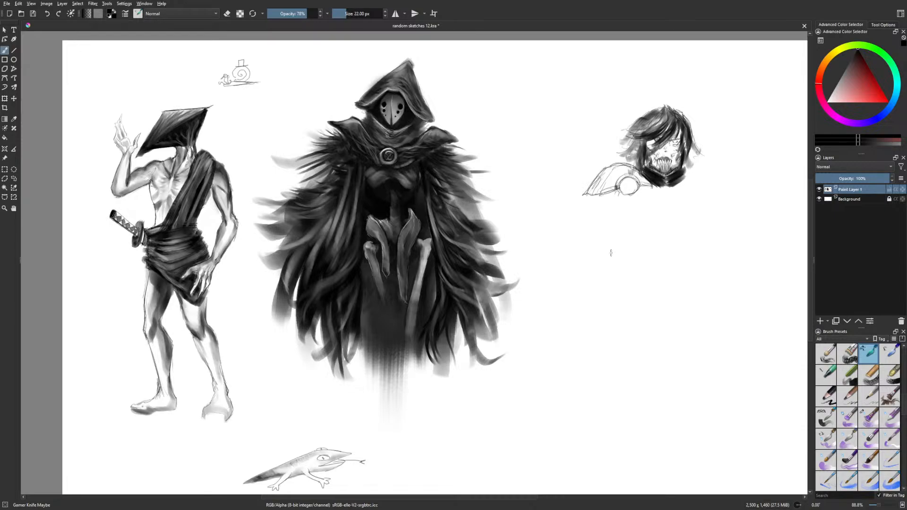
mouse_move(622, 185)
left_mouse_down()
mouse_move(635, 183)
mouse_move(634, 191)
mouse_move(624, 193)
mouse_move(637, 181)
mouse_move(628, 197)
mouse_move(629, 190)
left_mouse_up()
key("bracketright")
key("bracketright")
key("bracketright")
mouse_move(614, 187)
left_mouse_down()
mouse_move(586, 192)
mouse_move(641, 181)
mouse_move(622, 169)
mouse_move(592, 189)
mouse_move(608, 172)
mouse_move(619, 179)
mouse_move(598, 193)
mouse_move(583, 194)
mouse_move(616, 191)
mouse_move(622, 178)
mouse_move(620, 190)
mouse_move(637, 189)
left_mouse_up()
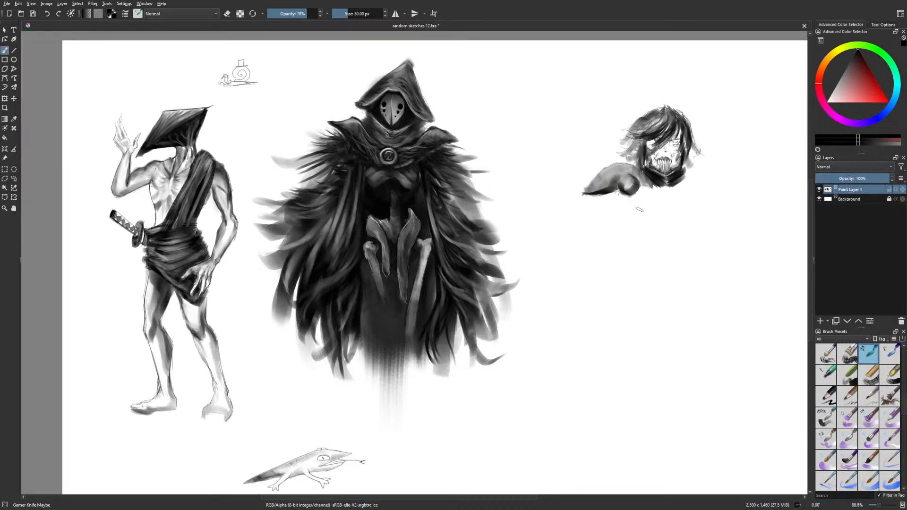
Reduce the Gamer Knife Maybe brush to 11 px and darken the area between the shoulder joint and the collar
key("bracketleft")
key("bracketleft")
key("bracketleft")
key("bracketleft")
key("bracketleft")
key("bracketleft")
key("bracketleft")
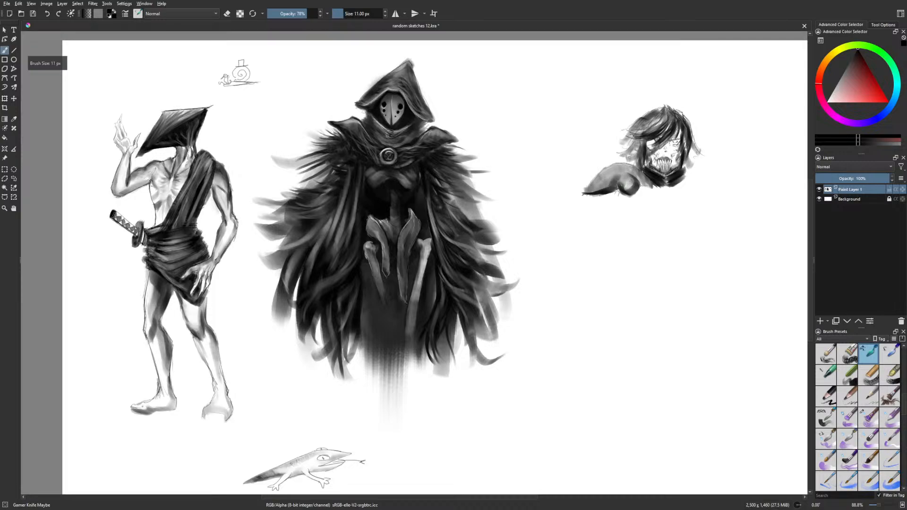
left_click_drag(643, 184, 650, 186)
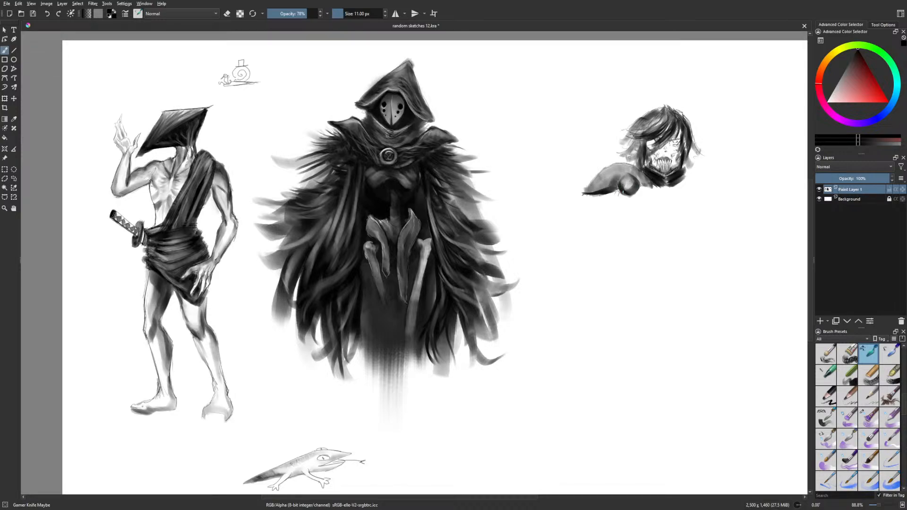
Define the rim of the round shoulder joint and the pad's edges with the 3 px liner, toggling eraser mode for highlights
right_click(632, 171)
left_click(619, 215)
key("e")
left_click_drag(590, 188, 602, 173)
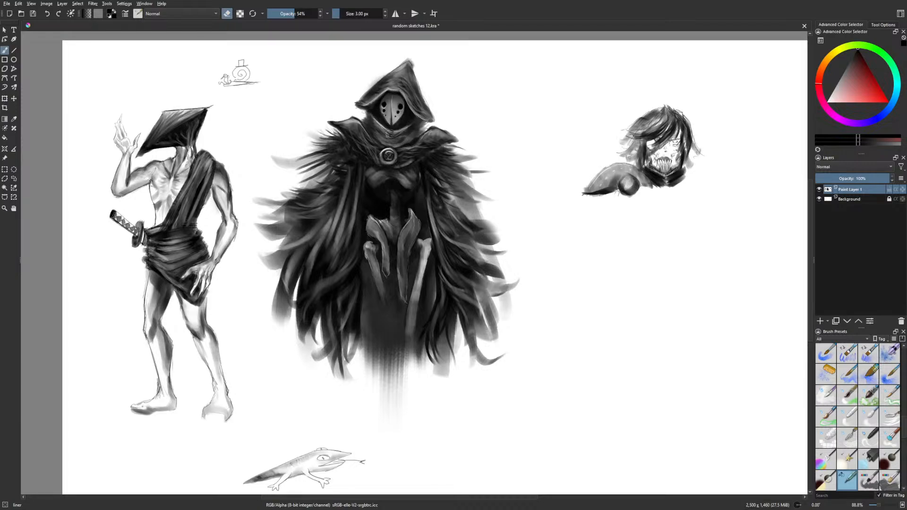
key("ctrl+z")
key("e")
key("e")
key("m")
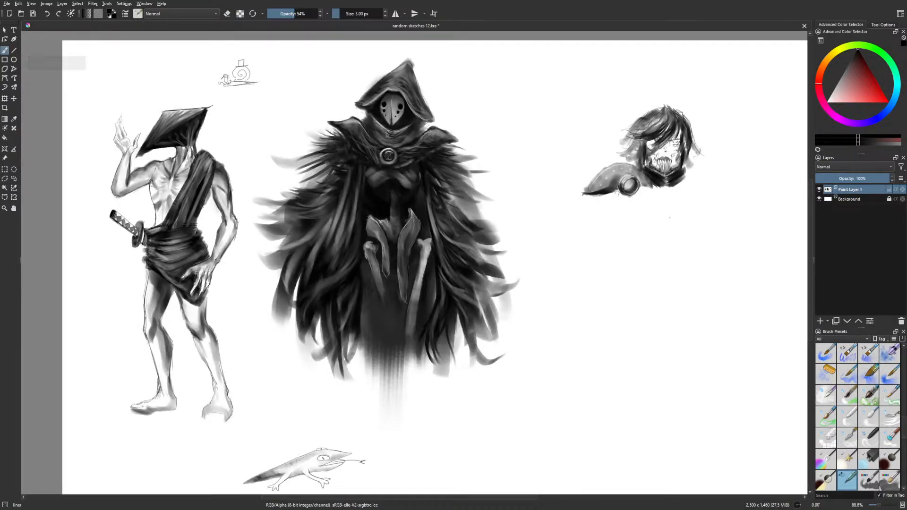
Deepen the shoulder pad's shading with the 11 px Gamer Knife Maybe brush and add fine surface speckles with the liner
right_click(655, 261)
left_click(704, 260)
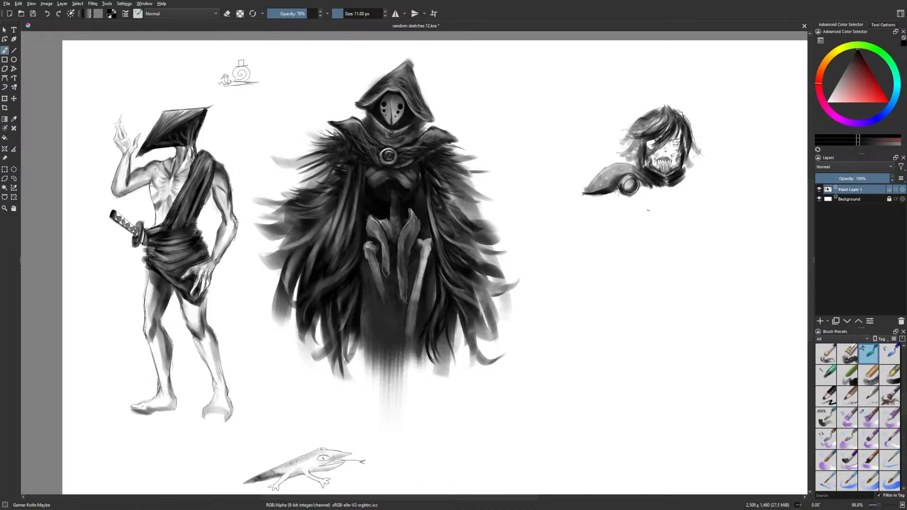
left_click_drag(600, 189, 605, 186)
right_click(655, 212)
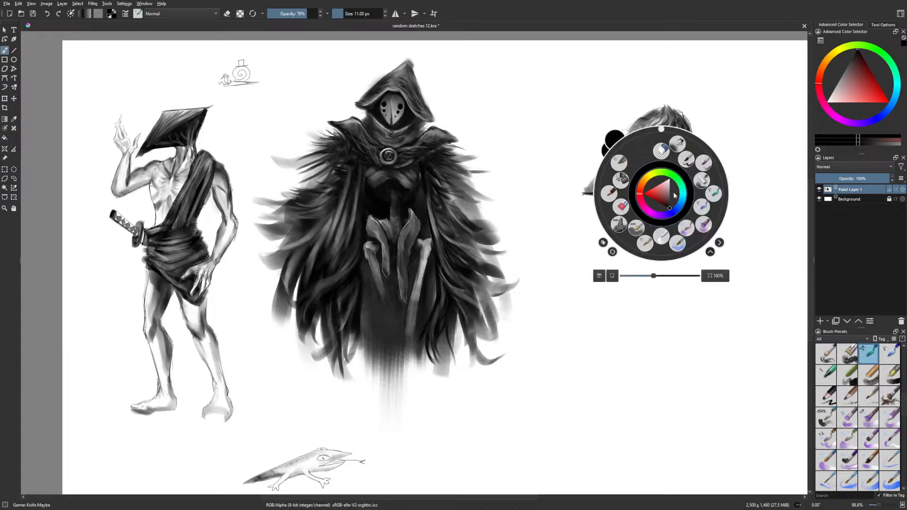
left_click(646, 228)
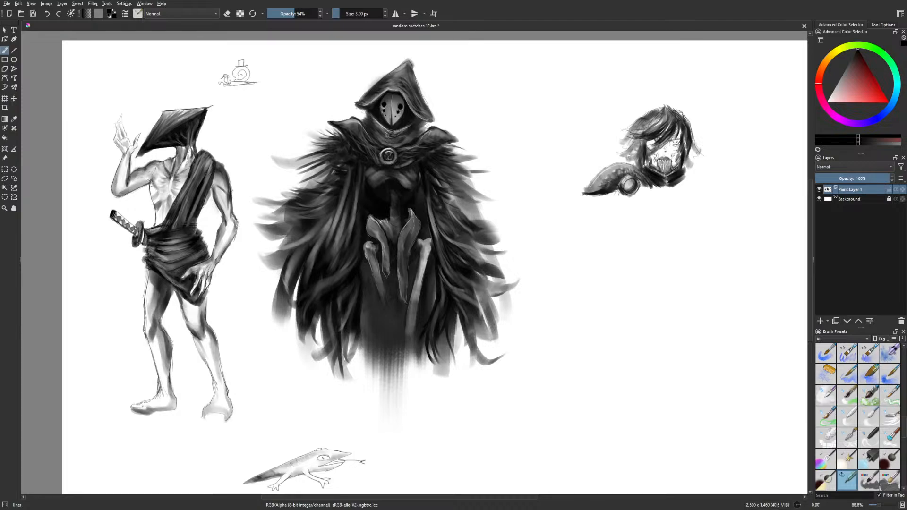
Darken the face around the nose and below the eyepiece with the 11 px Gamer Knife Maybe brush
right_click(679, 192)
left_click(642, 205)
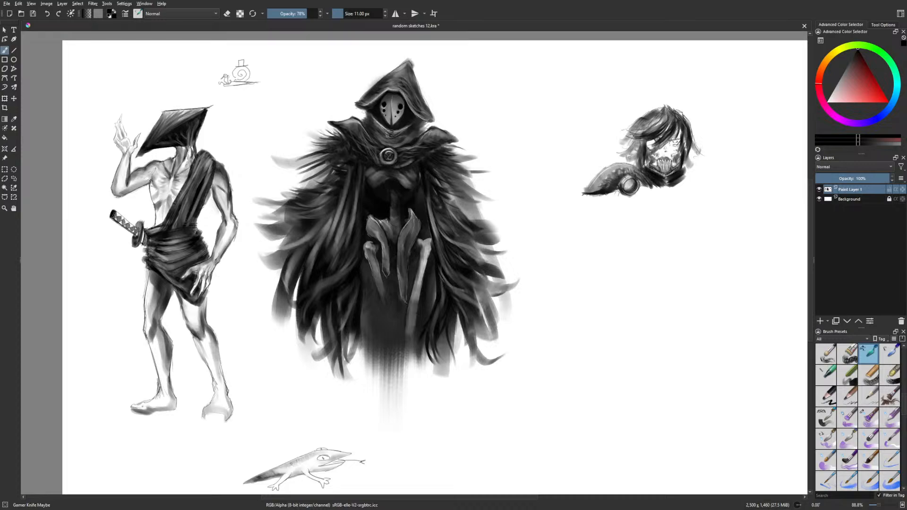
left_click_drag(666, 141, 651, 151)
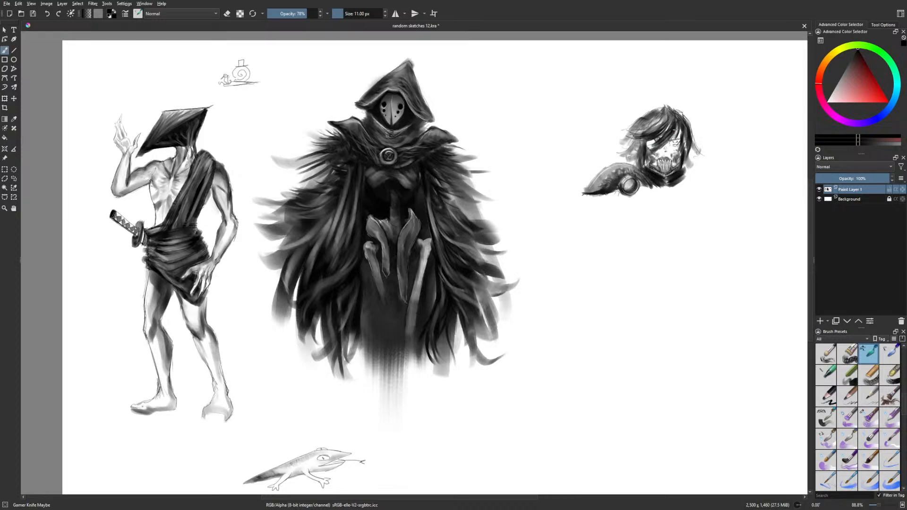
Choose pure red and paint the eyepiece lens with the Dry Roller brush at 16 px
left_click(874, 91)
right_click(698, 146)
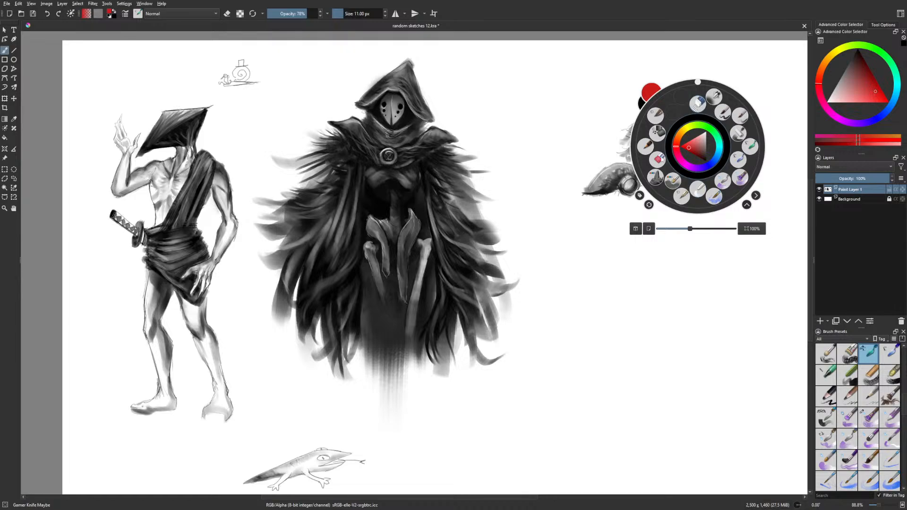
left_click(655, 178)
right_click(677, 171)
left_click(720, 159)
left_click(888, 102)
left_click_drag(651, 141, 650, 146)
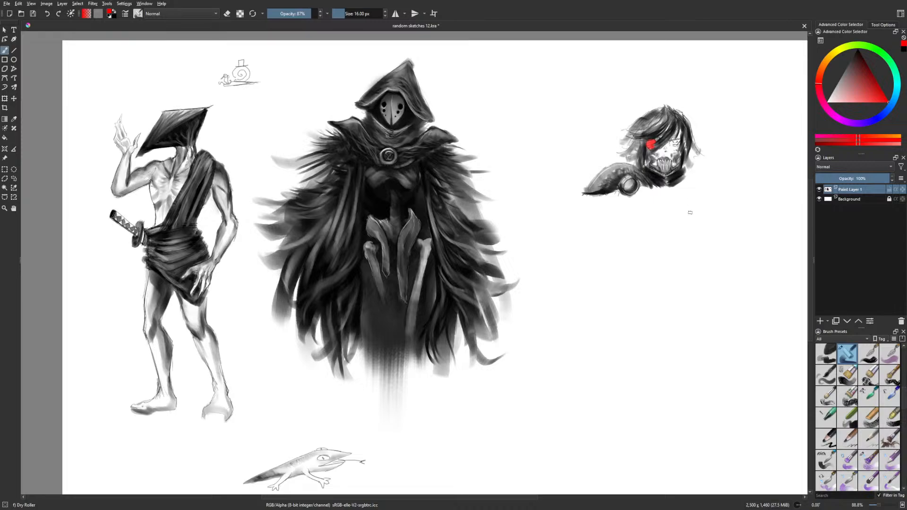
Add a soft red glow around the eyepiece with the Airbrush Soft brush
right_click(677, 265)
left_click(669, 213)
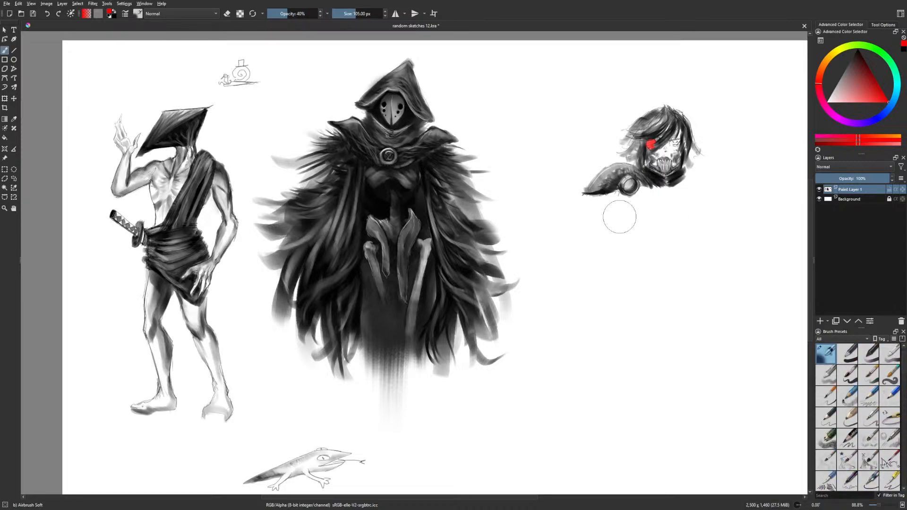
mouse_move(645, 146)
left_mouse_down()
mouse_move(622, 146)
mouse_move(650, 141)
left_mouse_up()
Return to black and draw fine liner strokes along the cheek, jaw and hair ends on both sides of the face
right_click(697, 203)
left_click(682, 255)
right_click(689, 231)
key("x")
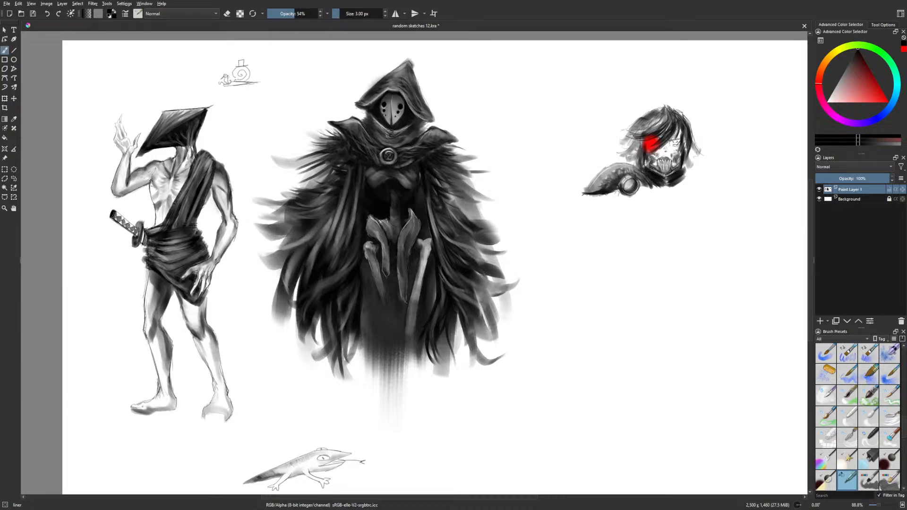
left_click_drag(679, 155, 674, 166)
left_click_drag(638, 152, 632, 164)
Trim the hair's outer edge and crown with the 11 px Gamer Knife Maybe brush in eraser mode, checking the mirrored canvas
right_click(702, 166)
left_click(753, 166)
key("m")
key("e")
mouse_move(154, 125)
left_mouse_down()
mouse_move(161, 137)
mouse_move(154, 111)
mouse_move(188, 137)
left_mouse_up()
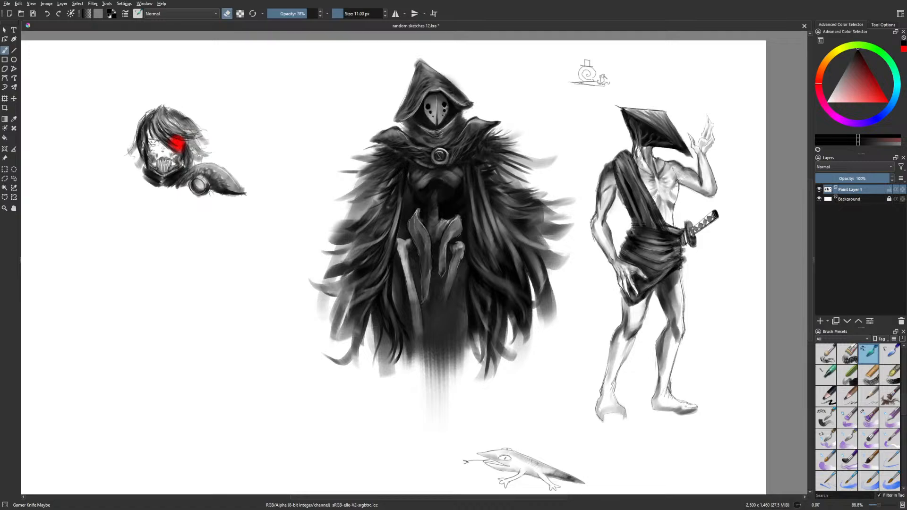
left_click_drag(146, 117, 150, 139)
key("m")
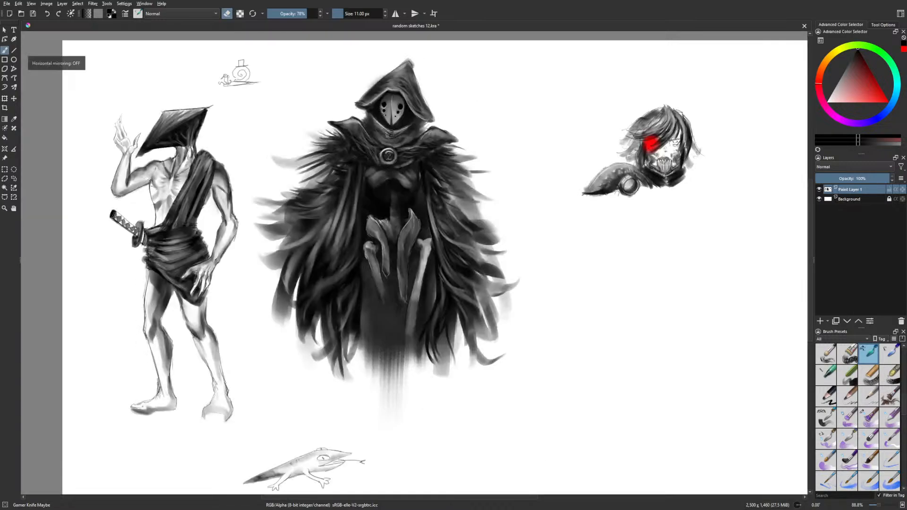
left_click_drag(667, 107, 679, 115)
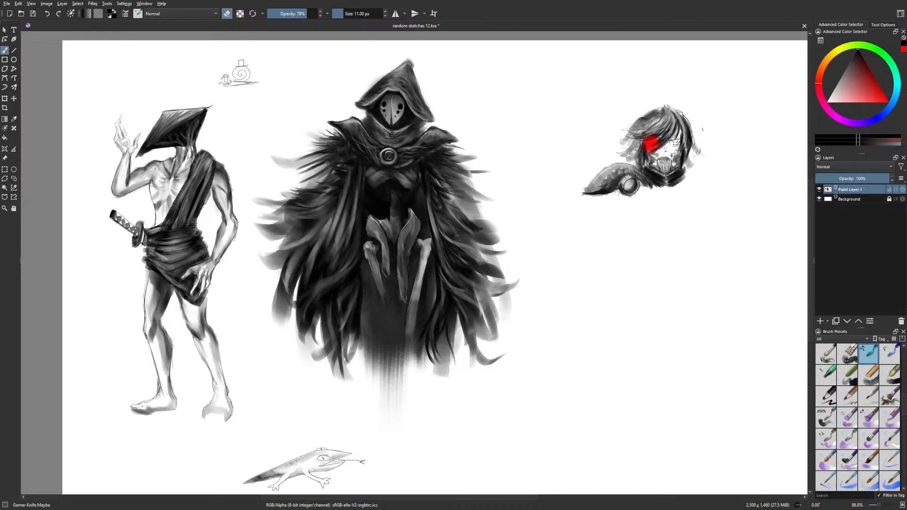
Repaint the crown and side hair with fuller dark strokes using the Gamer Knife Maybe brush at 20 px
key("e")
key("bracketright")
mouse_move(664, 104)
left_mouse_down()
mouse_move(693, 130)
mouse_move(658, 115)
mouse_move(641, 119)
mouse_move(630, 129)
mouse_move(637, 136)
mouse_move(646, 128)
mouse_move(624, 133)
left_mouse_up()
mouse_move(660, 106)
left_mouse_down()
mouse_move(650, 109)
mouse_move(691, 119)
mouse_move(690, 163)
left_mouse_up()
mouse_move(621, 140)
left_mouse_down()
mouse_move(638, 167)
mouse_move(701, 144)
left_mouse_up()
left_click_drag(690, 154, 686, 167)
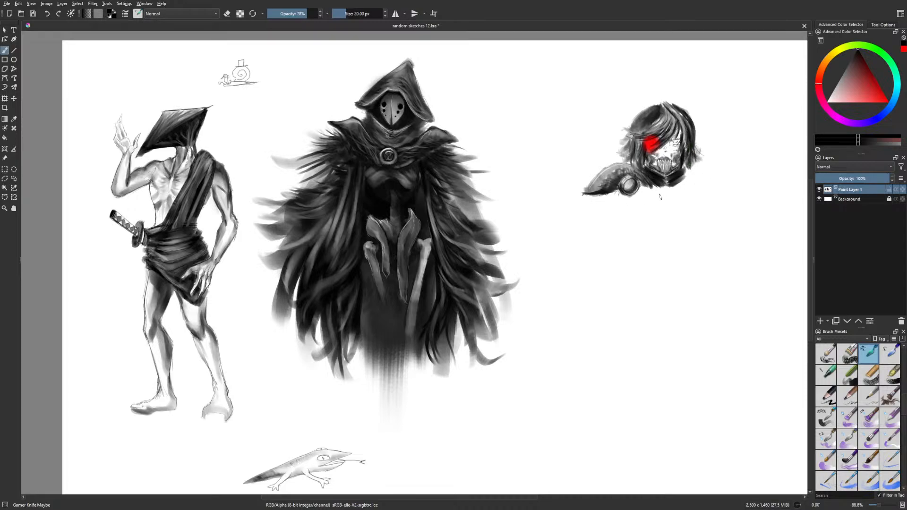
mouse_move(648, 194)
left_mouse_down()
mouse_move(672, 201)
mouse_move(636, 208)
mouse_move(641, 218)
mouse_move(658, 212)
mouse_move(636, 224)
mouse_move(657, 221)
mouse_move(638, 246)
mouse_move(649, 244)
mouse_move(633, 249)
mouse_move(632, 199)
left_mouse_up()
mouse_move(632, 230)
left_mouse_down()
mouse_move(633, 246)
mouse_move(628, 203)
mouse_move(631, 224)
left_mouse_up()
key("ctrl+z")
key("ctrl+z")
key("ctrl+z")
key("ctrl+z")
key("ctrl+z")
key("ctrl+z")
Draw a tapering sternum spike beneath the collar with the Gamer Knife Maybe brush
mouse_move(638, 194)
left_mouse_down()
mouse_move(648, 210)
mouse_move(662, 209)
mouse_move(667, 228)
left_mouse_up()
left_click_drag(671, 194, 665, 232)
left_click_drag(659, 192, 661, 201)
mouse_move(668, 193)
left_mouse_down()
mouse_move(628, 184)
mouse_move(666, 193)
mouse_move(667, 227)
left_mouse_up()
Fill the round shoulder joint with red and place two red dots down the sternum
right_click(686, 206)
left_click(704, 219)
right_click(703, 219)
left_click(736, 187)
right_click(676, 203)
left_click(726, 214)
right_click(723, 211)
left_click(723, 192)
Darken the sternum's edges and paint light grey ribs down both sides of the chest with the 20 px Gamer Knife Maybe brush
mouse_move(665, 229)
left_mouse_down()
mouse_move(660, 187)
mouse_move(670, 185)
left_mouse_up()
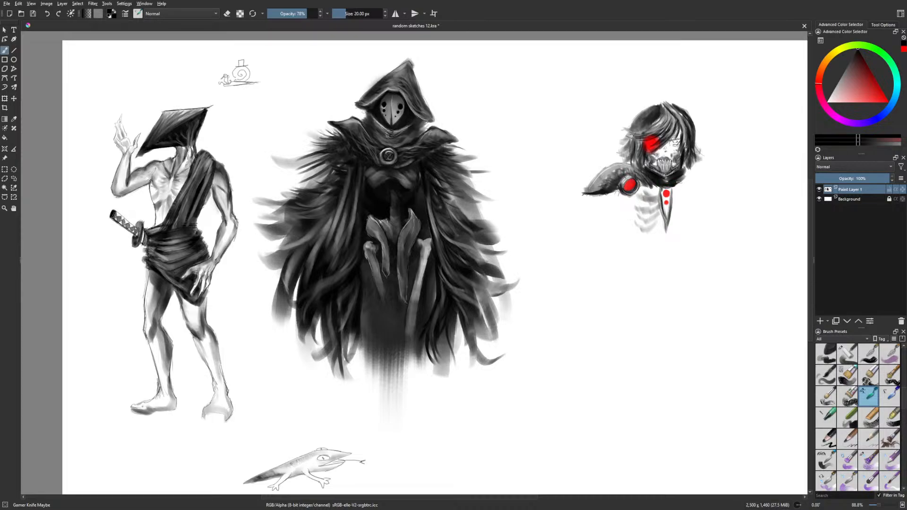
mouse_move(674, 195)
left_mouse_down()
mouse_move(691, 193)
mouse_move(657, 195)
mouse_move(678, 215)
mouse_move(673, 208)
mouse_move(674, 233)
mouse_move(642, 236)
left_mouse_up()
mouse_move(659, 225)
left_mouse_down()
mouse_move(686, 231)
mouse_move(687, 239)
mouse_move(684, 220)
mouse_move(650, 241)
mouse_move(636, 234)
mouse_move(650, 247)
left_mouse_up()
mouse_move(669, 226)
left_mouse_down()
mouse_move(656, 244)
mouse_move(684, 240)
left_mouse_up()
left_click_drag(695, 233, 697, 223)
mouse_move(636, 237)
left_mouse_down()
mouse_move(630, 202)
mouse_move(635, 210)
mouse_move(691, 197)
mouse_move(634, 208)
mouse_move(635, 198)
mouse_move(638, 232)
mouse_move(631, 225)
mouse_move(644, 236)
mouse_move(698, 222)
left_mouse_up()
left_click_drag(687, 230, 697, 214)
left_click_drag(690, 220, 690, 207)
mouse_move(688, 211)
left_mouse_down()
mouse_move(691, 182)
mouse_move(654, 189)
mouse_move(672, 185)
mouse_move(667, 178)
left_mouse_up()
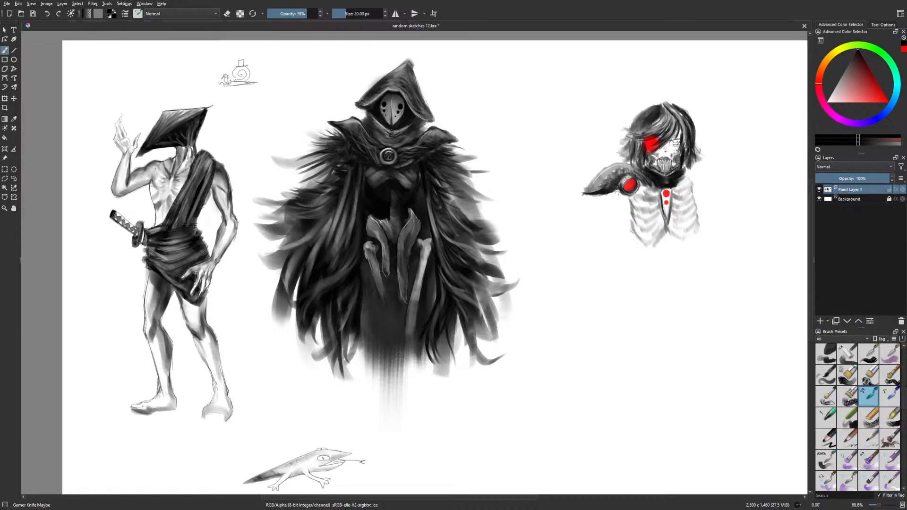
Mirror the canvas view and sketch a matching shoulder pad and round joint on the opposite shoulder
key("m")
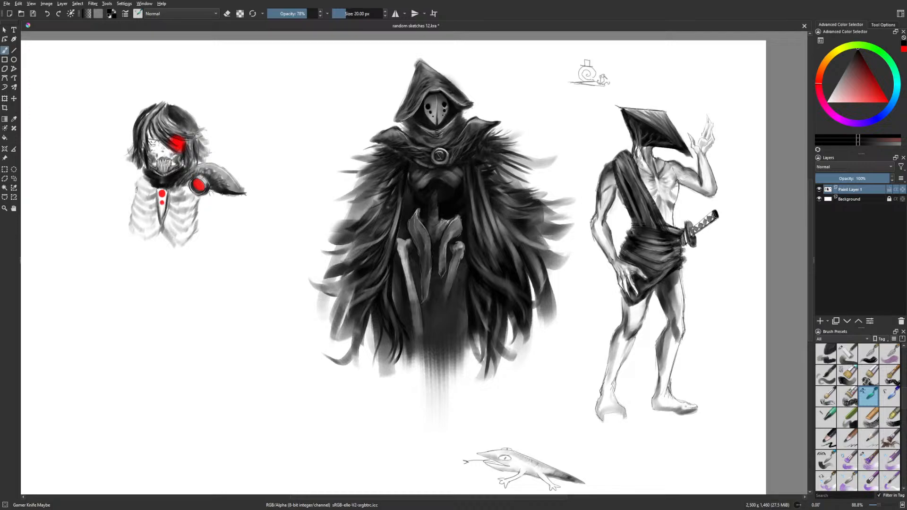
mouse_move(130, 175)
left_mouse_down()
mouse_move(142, 161)
mouse_move(97, 163)
left_mouse_up()
right_click(188, 196)
left_click(171, 245)
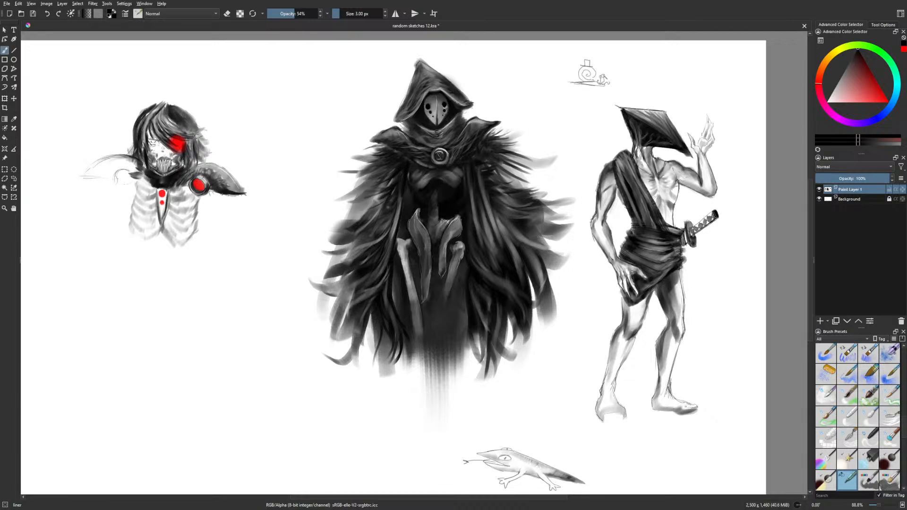
Add dark hair beside the face above the new shoulder pad and trim the crown's edge in eraser mode
right_click(189, 194)
left_click(161, 165)
mouse_move(133, 131)
left_mouse_down()
mouse_move(125, 147)
mouse_move(135, 155)
left_mouse_up()
key("e")
mouse_move(146, 110)
left_mouse_down()
mouse_move(134, 121)
mouse_move(152, 103)
left_mouse_up()
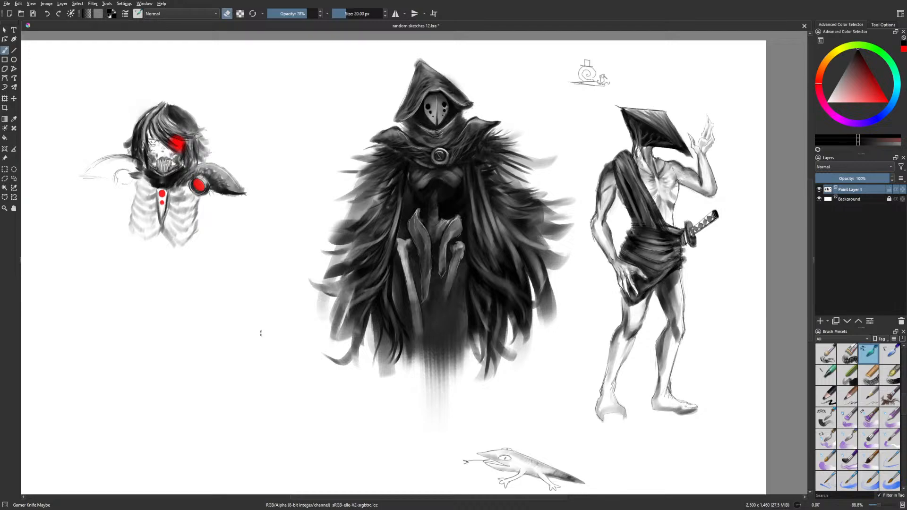
Fill the second shoulder pad with grey around its round joint, enlarging the Gamer Knife Maybe brush to about 54 px
key("e")
left_click_drag(83, 176, 113, 177)
mouse_move(112, 175)
left_mouse_down()
mouse_move(132, 170)
mouse_move(112, 162)
mouse_move(133, 160)
mouse_move(134, 172)
mouse_move(139, 166)
left_mouse_up()
left_click(351, 14)
Unmirror the view, reduce the brush to 16 px, and shade the second shoulder pad's edges, tip and joint ring
key("m")
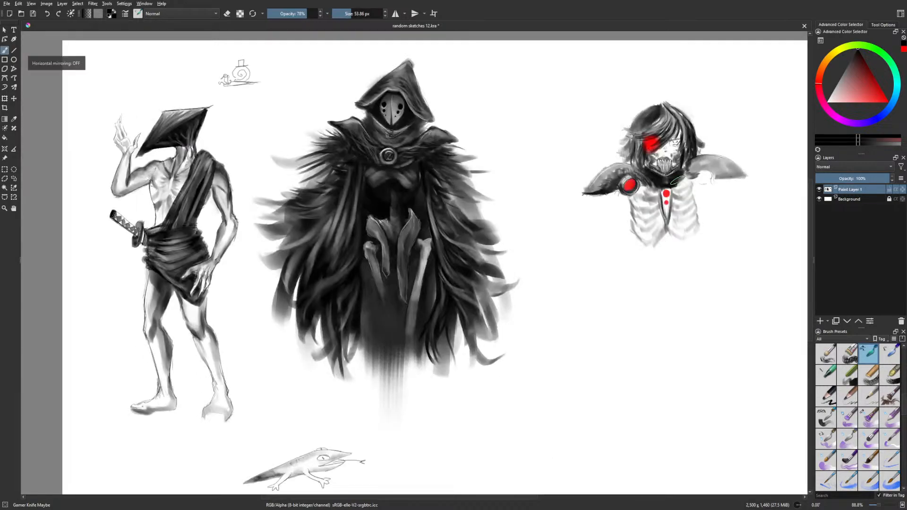
key("bracketleft")
key("bracketleft")
key("bracketleft")
key("bracketleft")
key("bracketleft")
key("bracketleft")
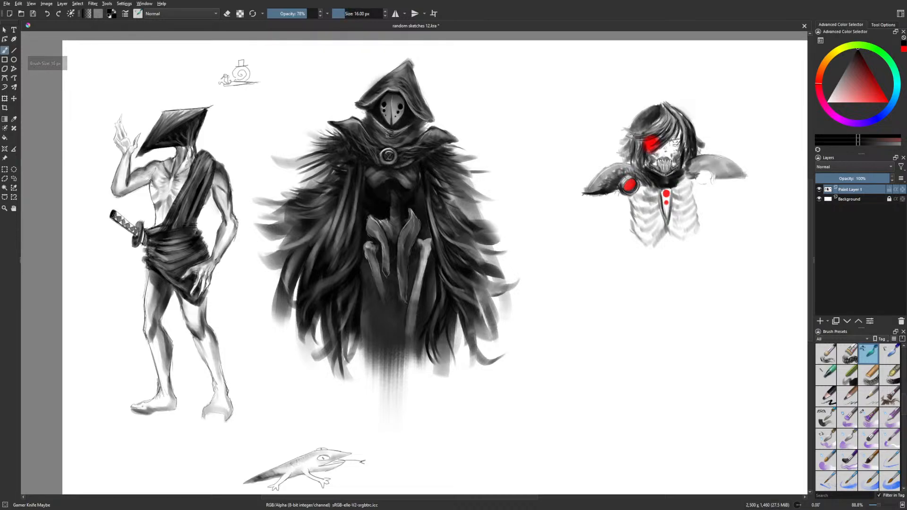
mouse_move(695, 175)
left_mouse_down()
mouse_move(713, 178)
mouse_move(703, 187)
mouse_move(739, 178)
mouse_move(697, 168)
mouse_move(715, 170)
left_mouse_up()
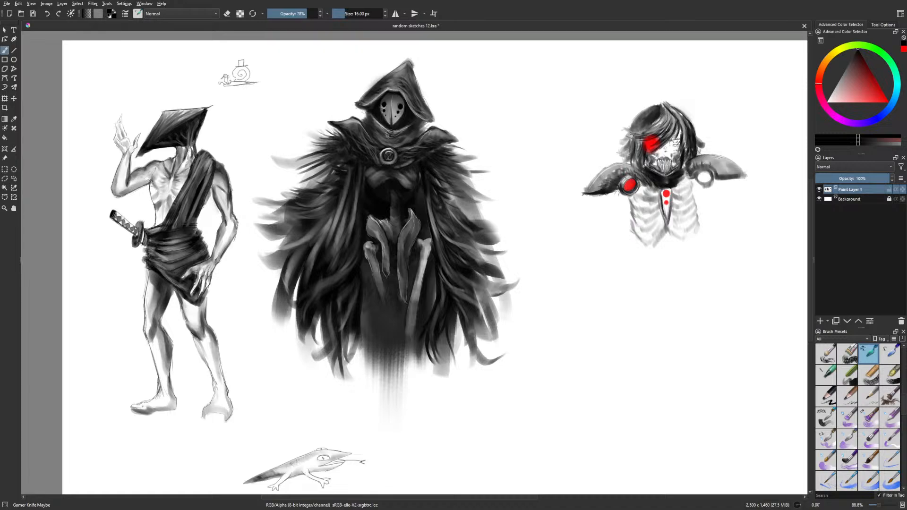
mouse_move(742, 175)
left_mouse_down()
mouse_move(720, 176)
mouse_move(746, 177)
left_mouse_up()
left_click_drag(695, 178, 710, 185)
Refine the second shoulder joint's circular rim with the 3 px liner, toggling eraser mode as needed
right_click(709, 201)
left_click(700, 246)
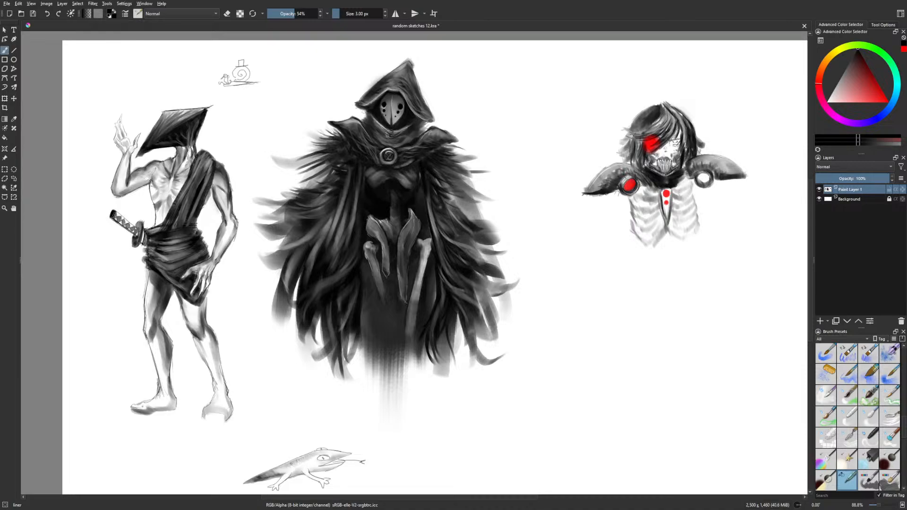
key("e")
right_click(684, 316)
left_click(736, 315)
Block in the dark torso around the ribs, both upper arms and the first forearm with the Dry Roller at about 67 px
right_click(665, 310)
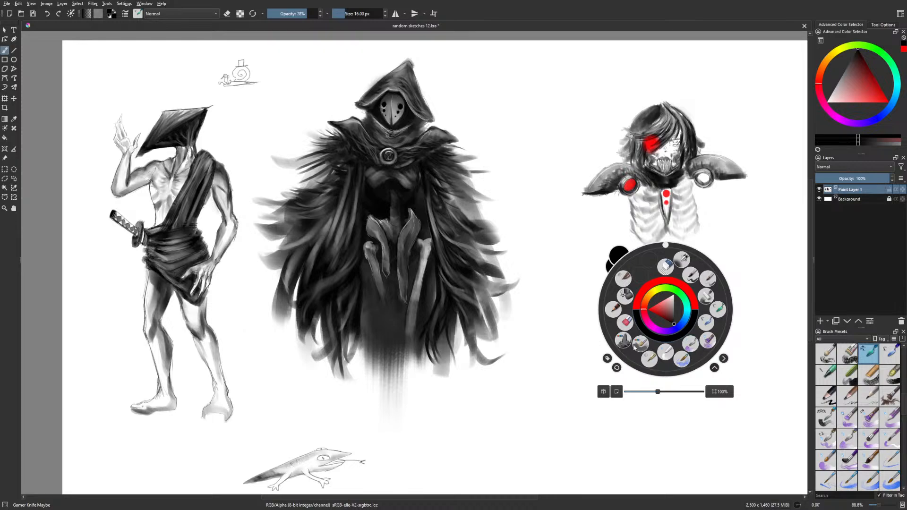
left_click(705, 296)
left_click(360, 14)
left_click_drag(361, 17, 353, 14)
mouse_move(604, 198)
left_mouse_down()
mouse_move(592, 241)
mouse_move(613, 194)
mouse_move(605, 225)
mouse_move(617, 195)
mouse_move(631, 208)
mouse_move(642, 197)
mouse_move(634, 202)
mouse_move(641, 244)
left_mouse_up()
mouse_move(685, 182)
left_mouse_down()
mouse_move(690, 234)
mouse_move(683, 184)
mouse_move(695, 198)
mouse_move(639, 196)
mouse_move(685, 173)
left_mouse_up()
left_click_drag(692, 217, 694, 224)
mouse_move(645, 244)
left_mouse_down()
mouse_move(692, 232)
mouse_move(677, 270)
mouse_move(632, 258)
left_mouse_up()
mouse_move(672, 192)
left_mouse_down()
mouse_move(680, 187)
mouse_move(702, 220)
left_mouse_up()
mouse_move(611, 233)
left_mouse_down()
mouse_move(653, 234)
mouse_move(619, 243)
mouse_move(653, 265)
mouse_move(556, 263)
mouse_move(562, 248)
mouse_move(624, 262)
mouse_move(557, 253)
mouse_move(622, 275)
left_mouse_up()
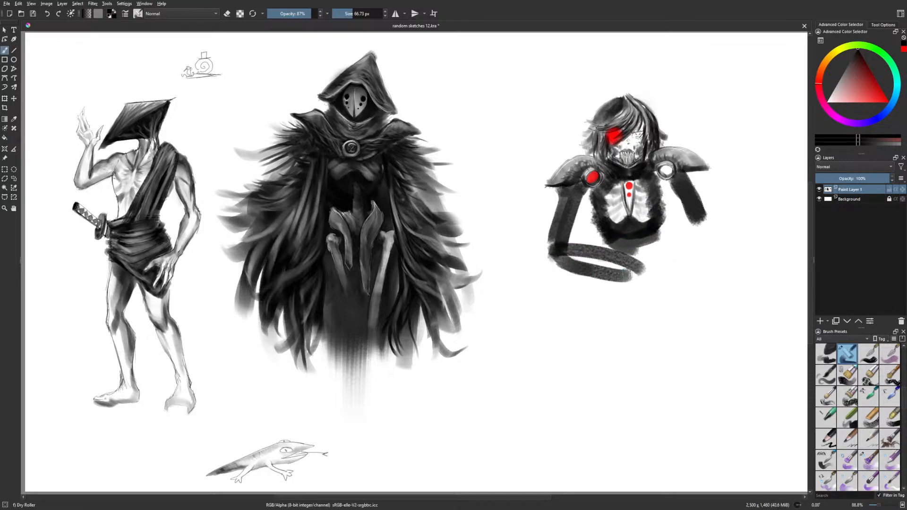
Paint the second forearm and the crossed hands with the Dry Roller at 22 px and darken the arms, checking the mirrored view
mouse_move(687, 231)
left_mouse_down()
mouse_move(697, 213)
mouse_move(691, 240)
mouse_move(696, 232)
mouse_move(650, 283)
mouse_move(692, 259)
mouse_move(704, 232)
mouse_move(690, 265)
mouse_move(699, 255)
mouse_move(640, 288)
mouse_move(649, 284)
mouse_move(645, 296)
mouse_move(629, 293)
mouse_move(638, 288)
mouse_move(631, 273)
mouse_move(666, 257)
mouse_move(652, 261)
mouse_move(667, 241)
mouse_move(657, 256)
mouse_move(664, 246)
mouse_move(673, 250)
mouse_move(657, 258)
mouse_move(680, 263)
mouse_move(650, 264)
mouse_move(671, 261)
mouse_move(648, 272)
mouse_move(694, 265)
mouse_move(598, 299)
mouse_move(619, 296)
mouse_move(604, 308)
mouse_move(630, 292)
mouse_move(637, 300)
mouse_move(612, 312)
mouse_move(643, 302)
mouse_move(624, 313)
left_mouse_up()
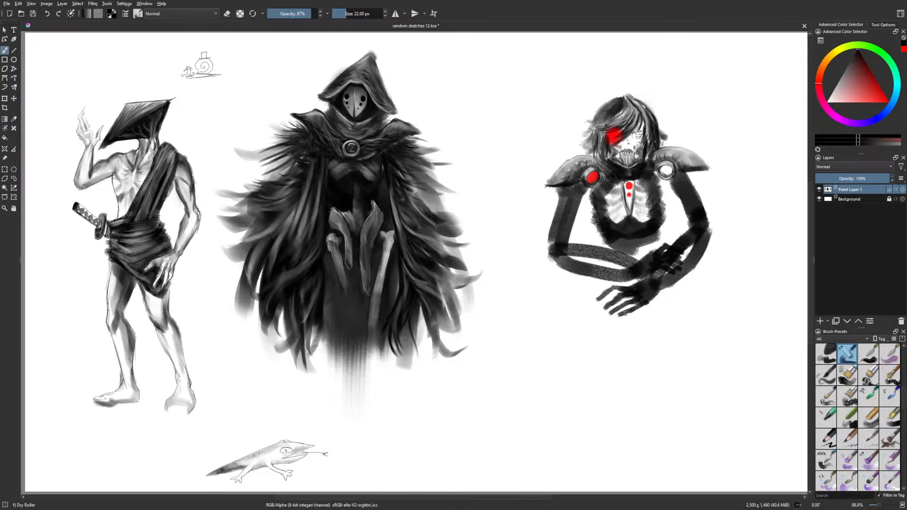
mouse_move(551, 254)
left_mouse_down()
mouse_move(609, 275)
mouse_move(558, 257)
mouse_move(637, 266)
mouse_move(562, 255)
mouse_move(612, 256)
mouse_move(558, 239)
mouse_move(579, 190)
mouse_move(557, 242)
mouse_move(568, 184)
mouse_move(567, 228)
left_mouse_up()
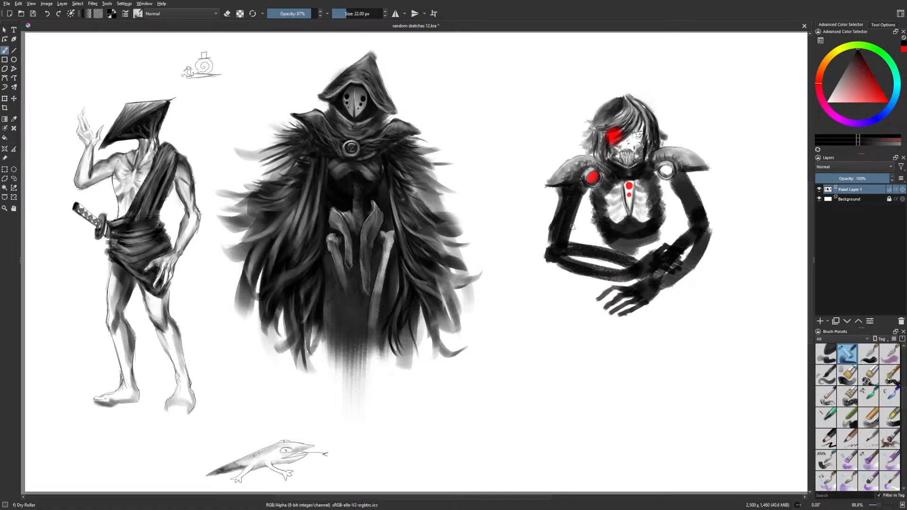
key("m")
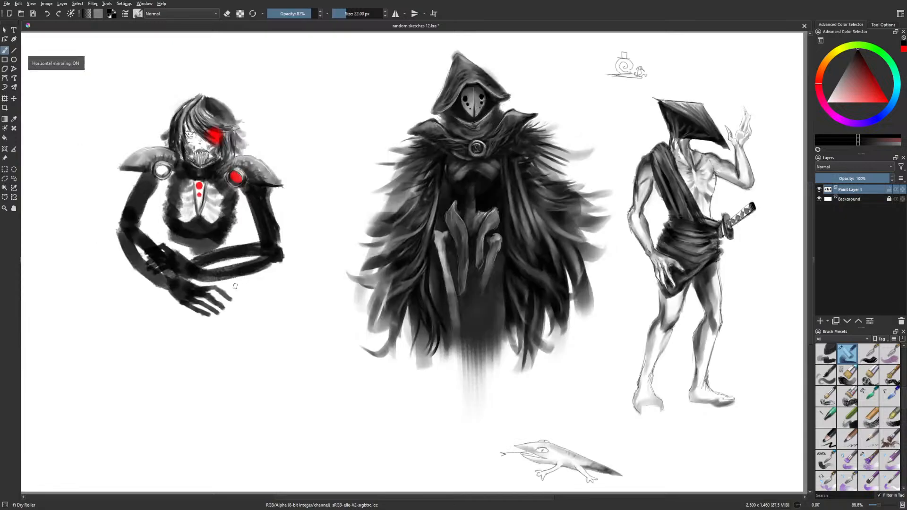
mouse_move(133, 202)
left_mouse_down()
mouse_move(145, 173)
mouse_move(135, 220)
left_mouse_up()
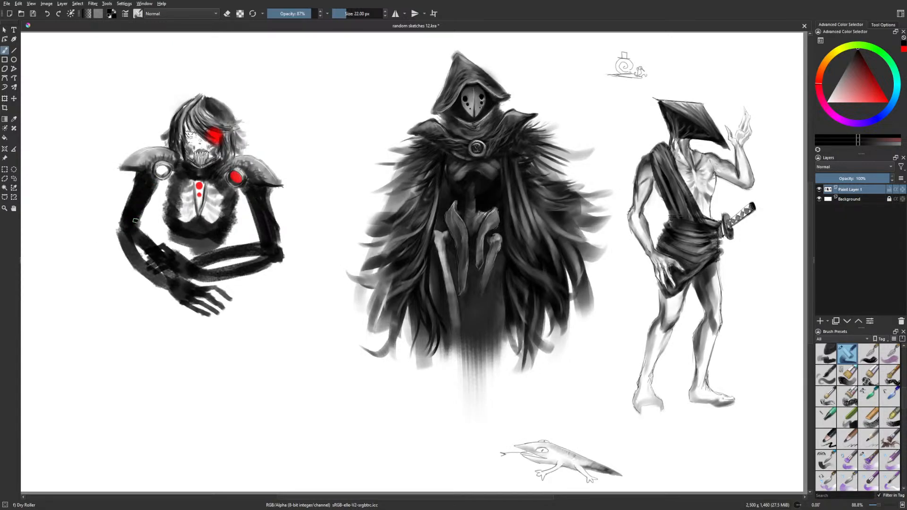
Paint the blank shoulder joint circle red and touch up the red chest light, finishing with the 3 px liner
right_click(284, 277)
left_click(308, 249)
left_click(349, 15)
left_click_drag(159, 171, 162, 171)
right_click(281, 268)
left_click(276, 311)
right_click(258, 283)
left_click(259, 314)
left_click_drag(198, 193, 198, 196)
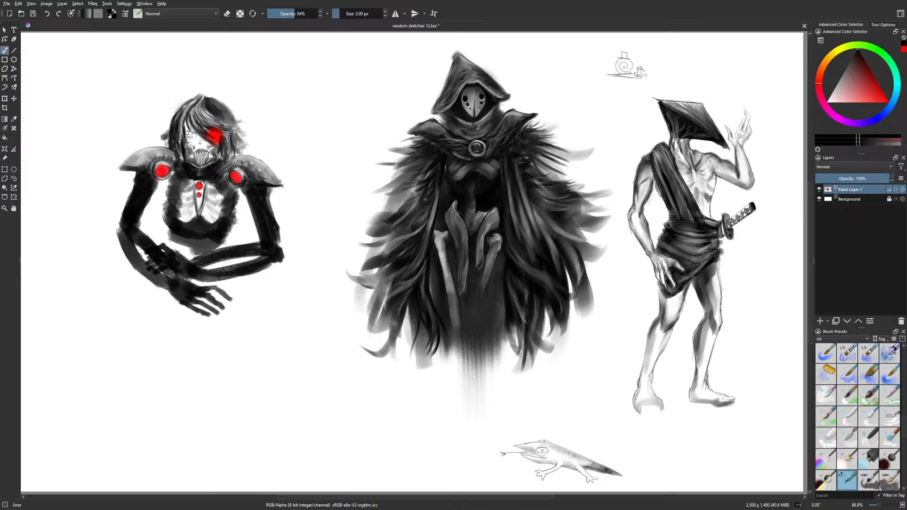
Paint dark gaps between the ribs with the Dry Roller reduced to 22 px and turn off horizontal mirroring
right_click(233, 212)
left_click(267, 184)
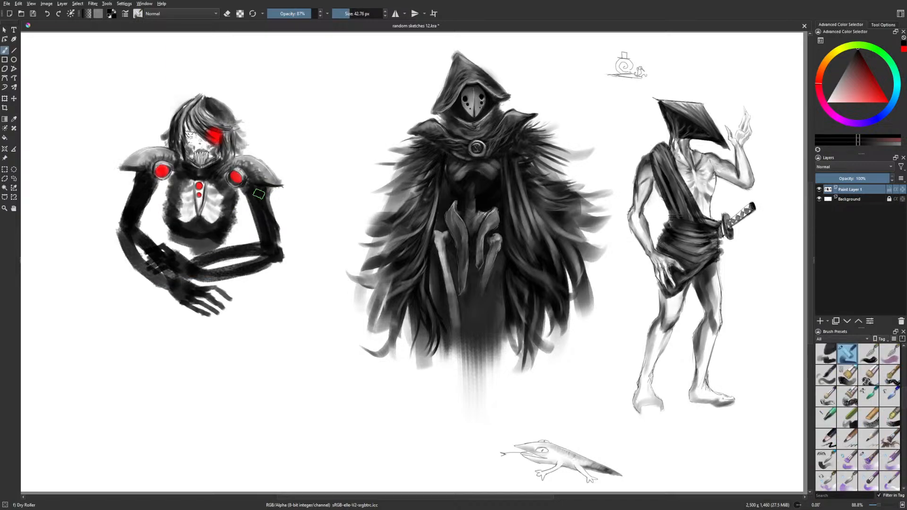
key("[")
key("[")
key("[")
key("[")
key("[")
key("[")
key("[")
key("[")
key("[")
left_click_drag(182, 218, 194, 211)
mouse_move(177, 208)
left_mouse_down()
mouse_move(194, 208)
mouse_move(195, 180)
mouse_move(223, 190)
mouse_move(223, 213)
mouse_move(205, 212)
mouse_move(218, 222)
left_mouse_up()
key("m")
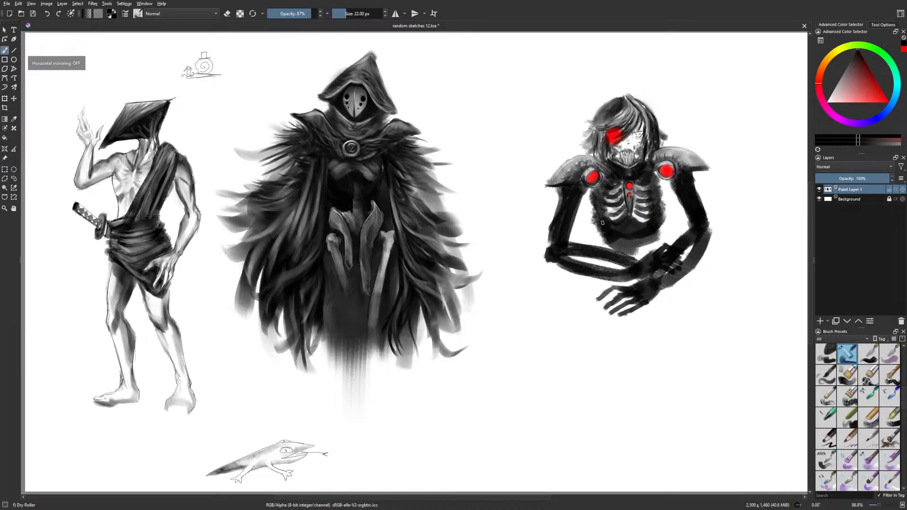
Darken and blend the rib cage to dull grey with the Gamer Knife Maybe brush at 28 px
right_click(584, 276)
left_click(607, 257)
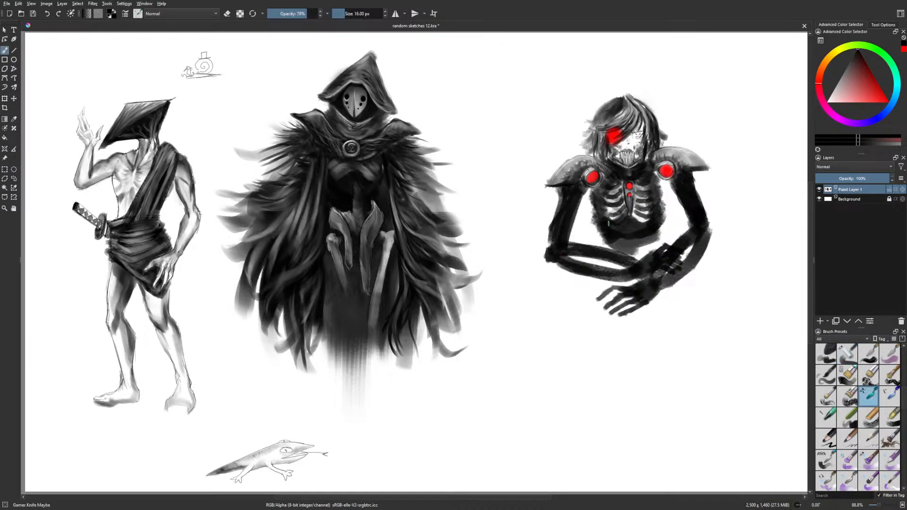
key("]")
mouse_move(606, 217)
left_mouse_down()
mouse_move(620, 197)
mouse_move(611, 184)
mouse_move(647, 188)
mouse_move(652, 219)
left_mouse_up()
left_click_drag(663, 223, 664, 231)
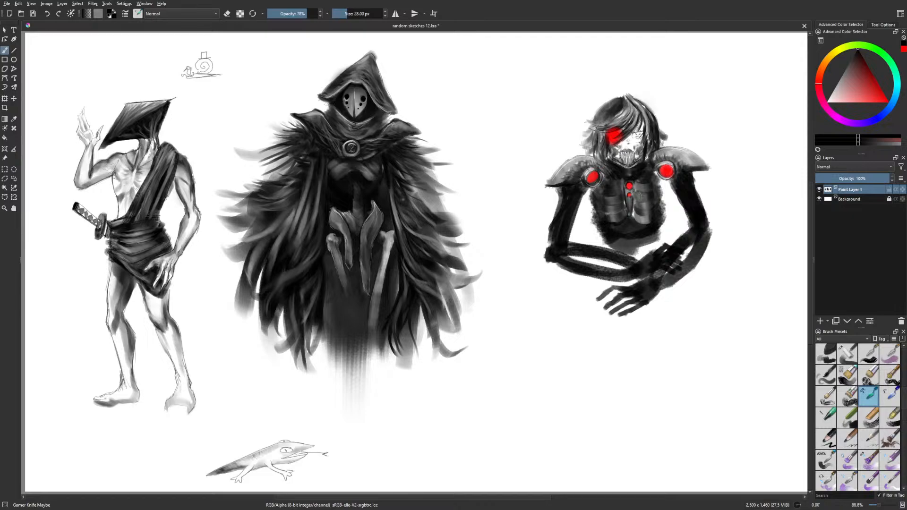
Reduce the brush to 14 px and erase soft highlights into the upper chest and ribs
key("bracketleft")
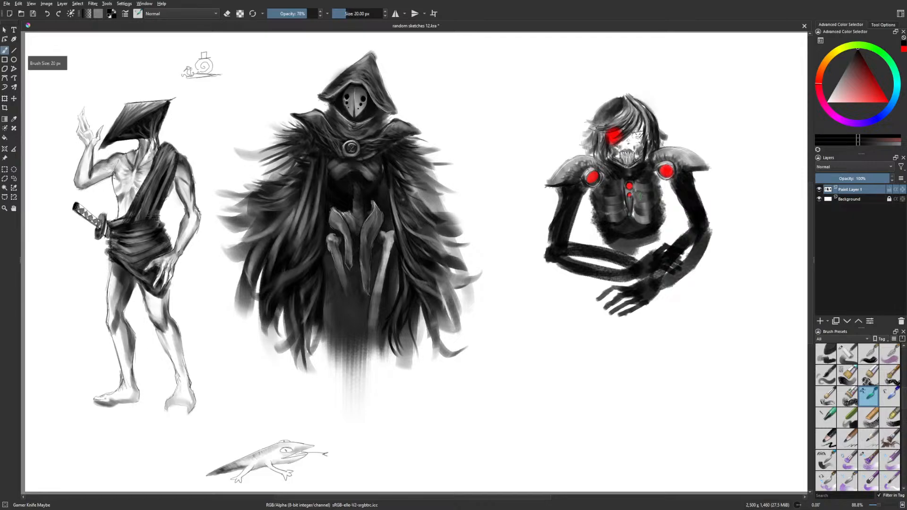
key("e")
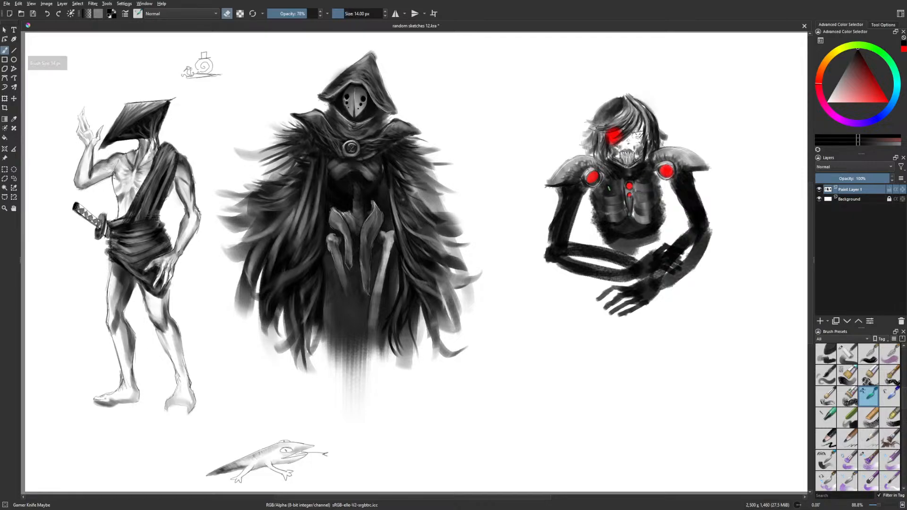
left_click_drag(619, 183, 612, 184)
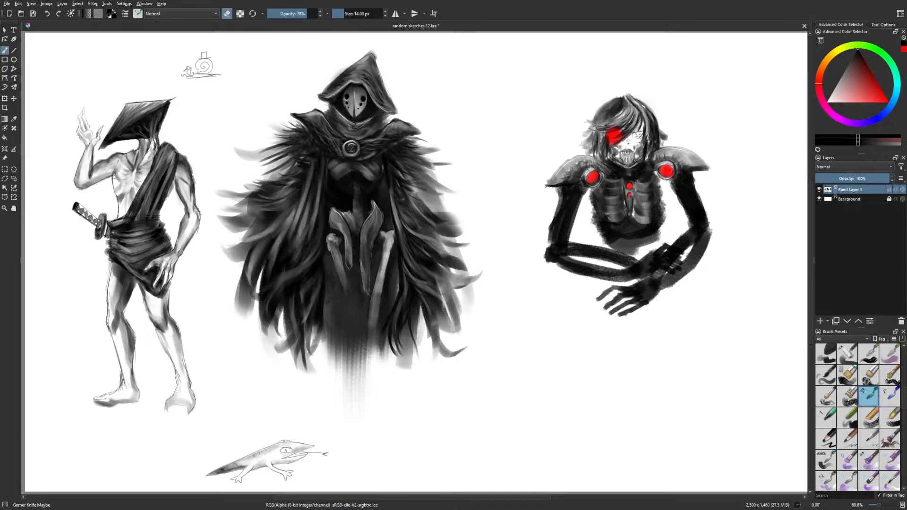
Draw fine dark detail along the sternum between the ribs with the 3 px liner, eraser mode off
right_click(617, 213)
left_click(617, 175)
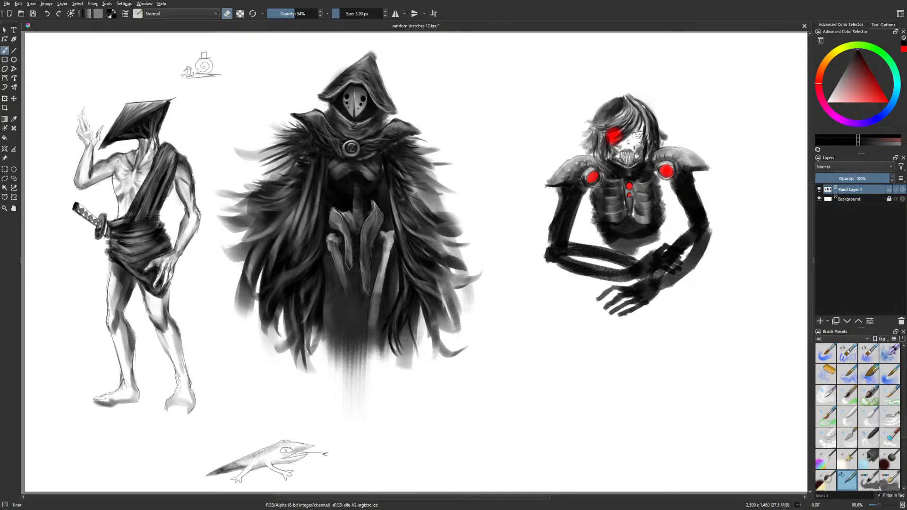
key("e")
left_click_drag(633, 197, 633, 218)
Work pale strand-like texture into the dark abdomen with Gamer Knife Maybe at 14 px in eraser mode, undoing one stray stroke
right_click(658, 223)
left_click(618, 214)
left_click_drag(617, 230, 627, 219)
key("ctrl+z")
mouse_move(626, 227)
left_mouse_down()
mouse_move(630, 218)
mouse_move(633, 230)
mouse_move(618, 242)
mouse_move(627, 239)
mouse_move(623, 230)
mouse_move(637, 231)
mouse_move(647, 245)
mouse_move(649, 224)
left_mouse_up()
mouse_move(651, 240)
left_mouse_down()
mouse_move(657, 233)
mouse_move(602, 238)
mouse_move(628, 245)
mouse_move(617, 248)
mouse_move(631, 241)
left_mouse_up()
key("e")
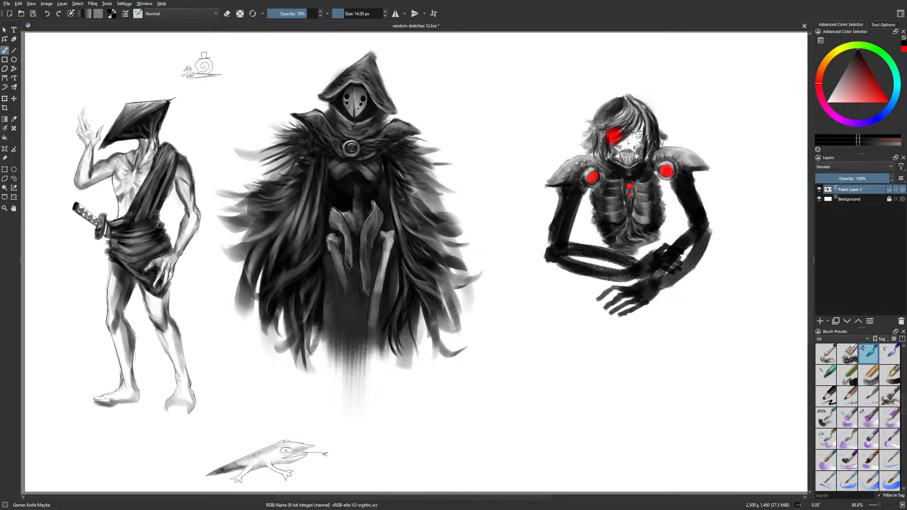
Enlarge the knife brush to 20 px, fray the lower torso's edges and touch up around the shoulder joint
key("bracketright")
key("bracketright")
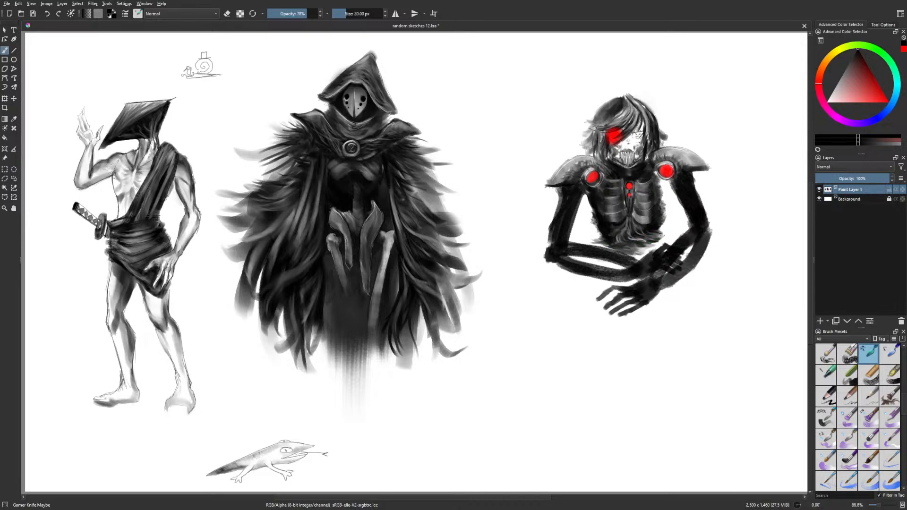
key("e")
key("e")
mouse_move(655, 173)
left_mouse_down()
mouse_move(660, 198)
mouse_move(671, 182)
mouse_move(668, 190)
left_mouse_up()
Erase pale bone highlights into the crossed hands at 20 px, checking them in the mirrored view
key("e")
left_click_drag(622, 291, 651, 294)
key("m")
mouse_move(178, 281)
left_mouse_down()
mouse_move(187, 285)
mouse_move(168, 289)
mouse_move(180, 291)
mouse_move(167, 288)
mouse_move(176, 266)
mouse_move(186, 273)
mouse_move(181, 256)
mouse_move(198, 275)
left_mouse_up()
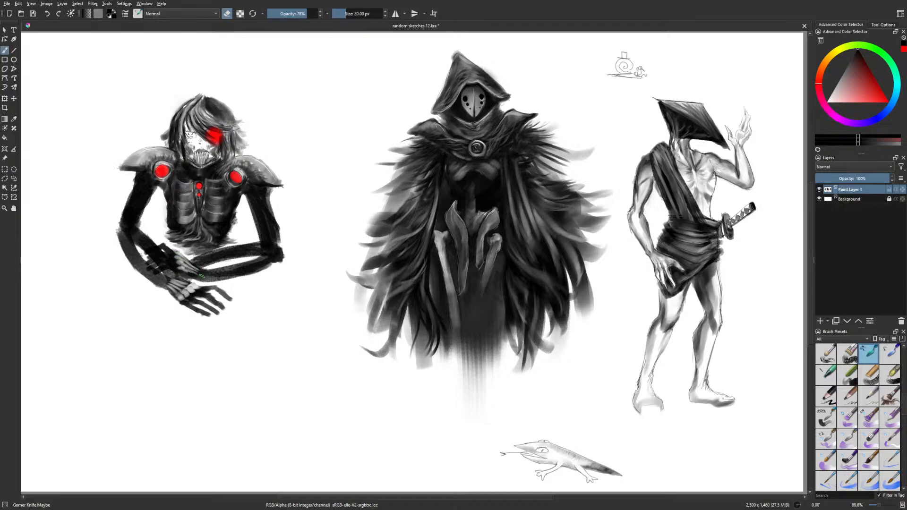
key("m")
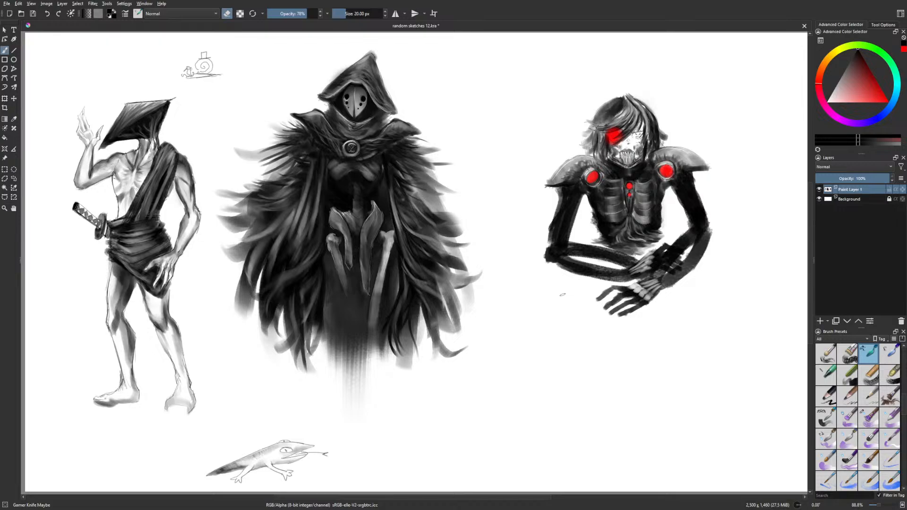
Reduce the knife brush to 10 px, switch to Eraser Circle and erase the upper bar of the split forearm
key("bracketleft")
key("bracketleft")
key("bracketleft")
key("bracketleft")
key("bracketleft")
key("bracketleft")
key("bracketleft")
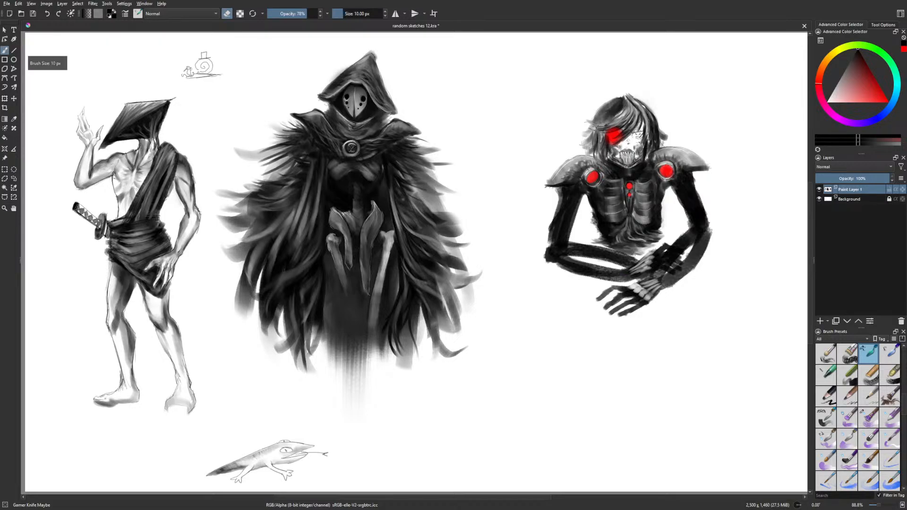
key("e")
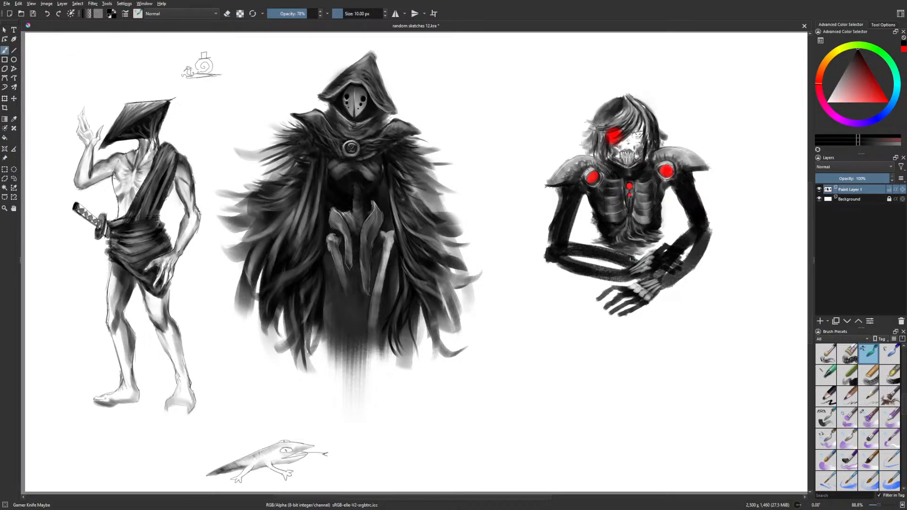
right_click(610, 257)
left_click(604, 210)
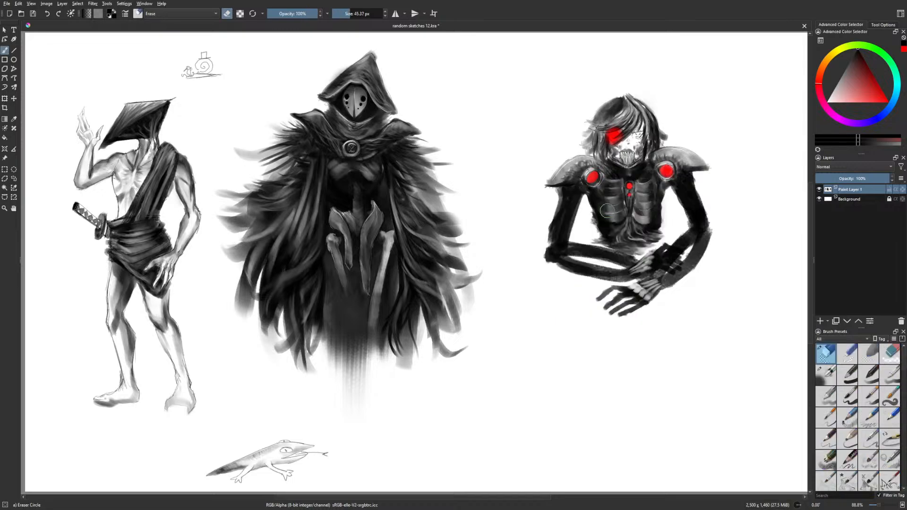
mouse_move(630, 264)
left_mouse_down()
mouse_move(598, 247)
mouse_move(631, 258)
mouse_move(578, 250)
left_mouse_up()
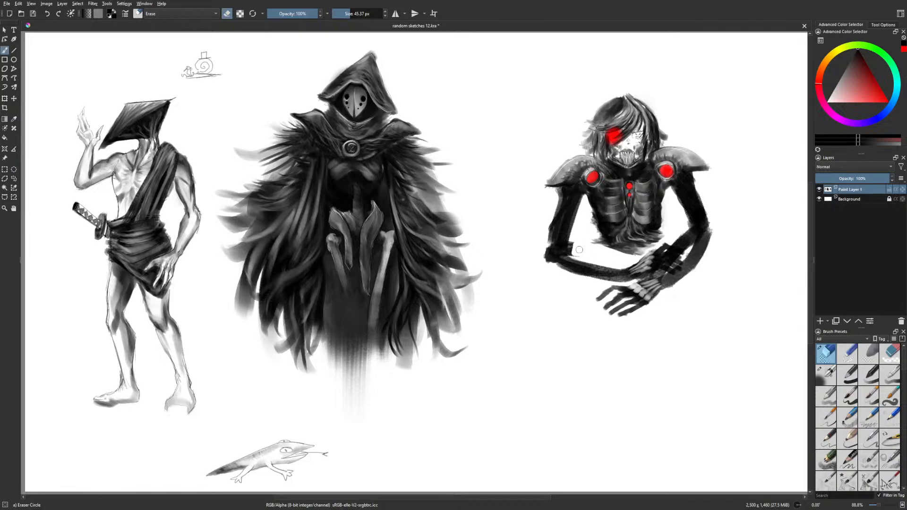
Rework the elbow and remaining forearm bar with the Dry Roller at 22 px, checking the figure at different zoom levels
right_click(578, 250)
left_click(568, 285)
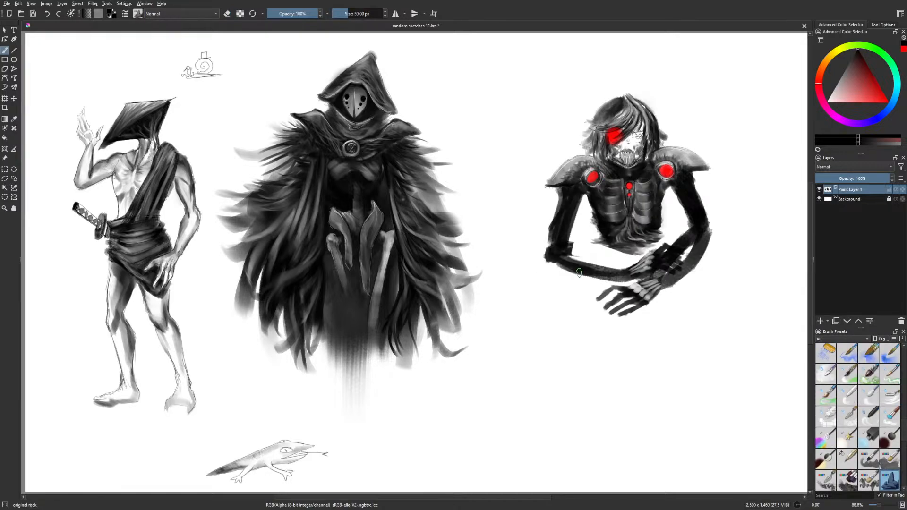
right_click(576, 275)
left_click(611, 255)
mouse_move(564, 251)
left_mouse_down()
mouse_move(624, 270)
mouse_move(566, 255)
left_mouse_up()
key("minus")
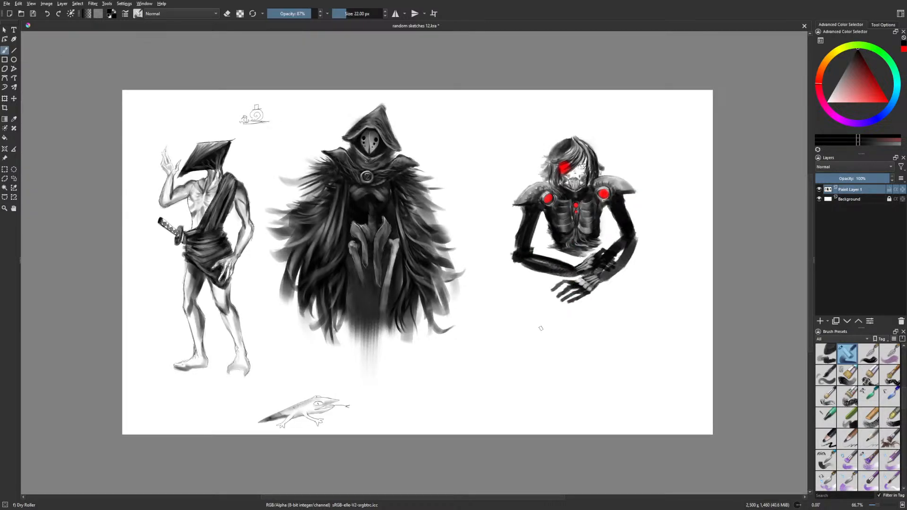
key("1")
key("e")
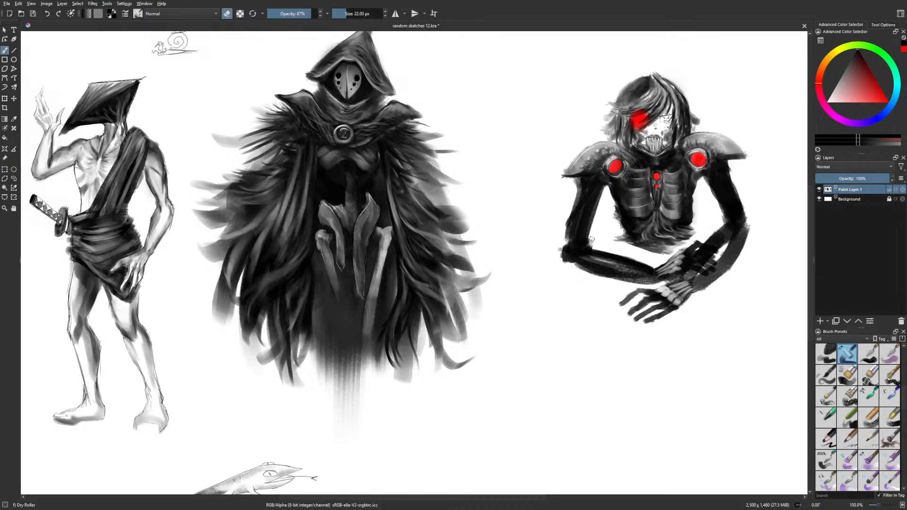
left_click_drag(600, 283, 490, 293)
key("e")
Shape a pale wrist cuff and erase highlights along the forearm with Gamer Knife Maybe, enlarged from 10 to 15 px
right_click(550, 318)
left_click(536, 284)
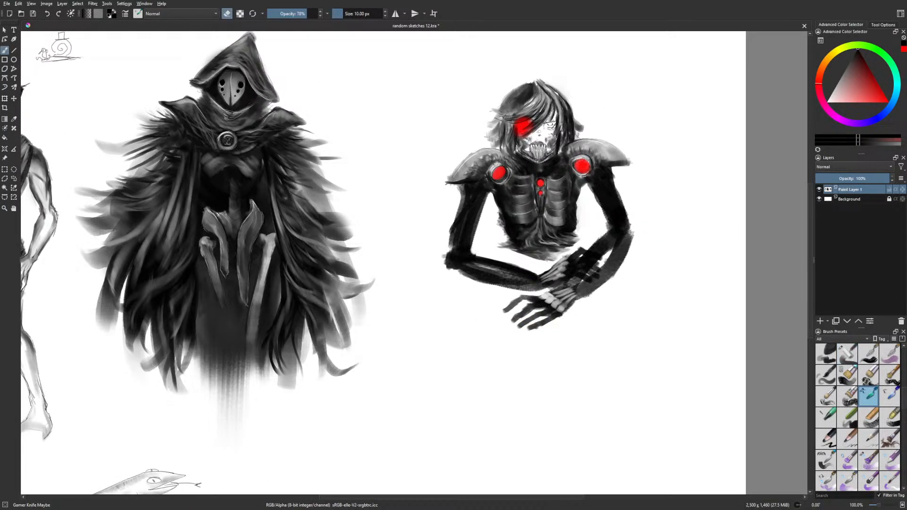
mouse_move(537, 276)
left_mouse_down()
mouse_move(536, 287)
mouse_move(536, 276)
mouse_move(576, 295)
mouse_move(577, 283)
mouse_move(583, 300)
left_mouse_up()
key("bracketright")
left_click_drag(602, 304, 558, 341)
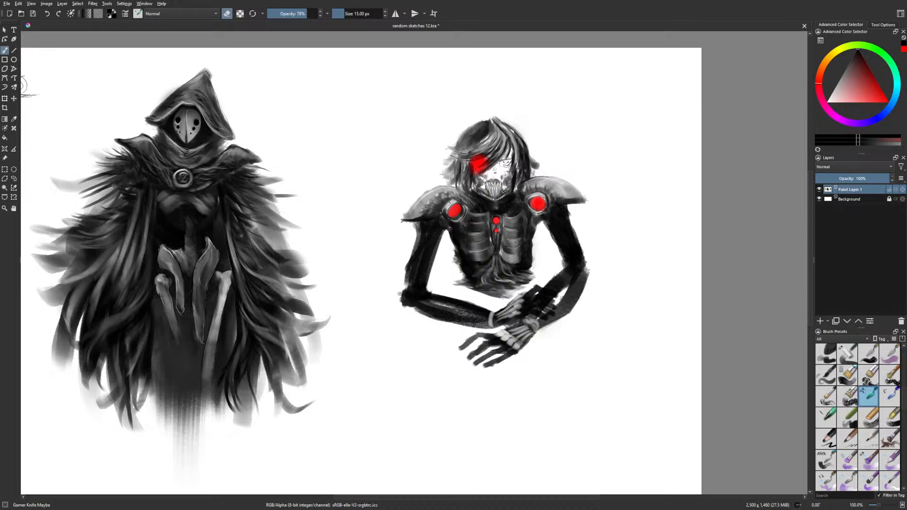
left_click_drag(489, 318, 490, 315)
key("e")
key("e")
mouse_move(420, 302)
left_mouse_down()
mouse_move(457, 315)
mouse_move(471, 314)
mouse_move(429, 295)
mouse_move(474, 310)
left_mouse_up()
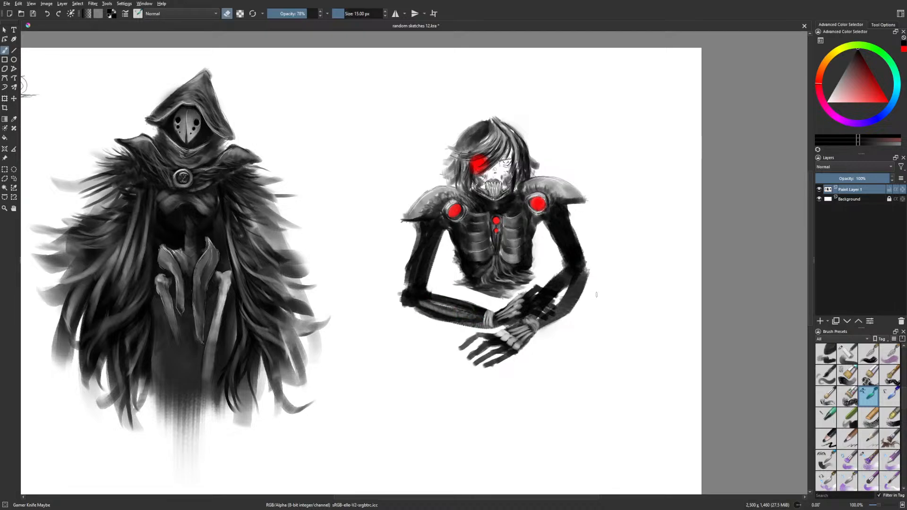
Erase bone highlights into the upper hand's fingers and the lower hand's extended fingers
mouse_move(528, 313)
left_mouse_down()
mouse_move(551, 311)
mouse_move(527, 298)
mouse_move(552, 305)
mouse_move(526, 289)
mouse_move(552, 295)
left_mouse_up()
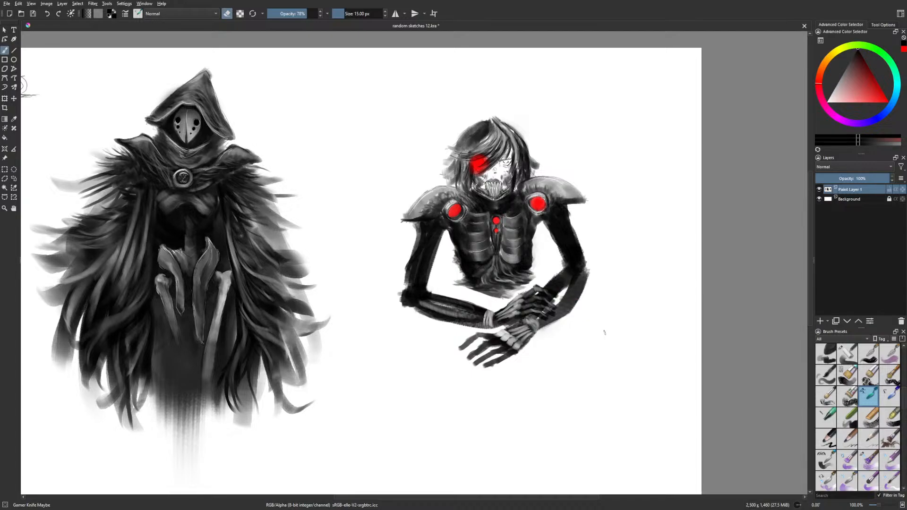
mouse_move(494, 336)
left_mouse_down()
mouse_move(461, 348)
mouse_move(484, 344)
mouse_move(469, 357)
mouse_move(485, 358)
left_mouse_up()
mouse_move(504, 346)
left_mouse_down()
mouse_move(477, 363)
mouse_move(486, 365)
left_mouse_up()
mouse_move(505, 356)
left_mouse_down()
mouse_move(489, 364)
mouse_move(503, 358)
left_mouse_up()
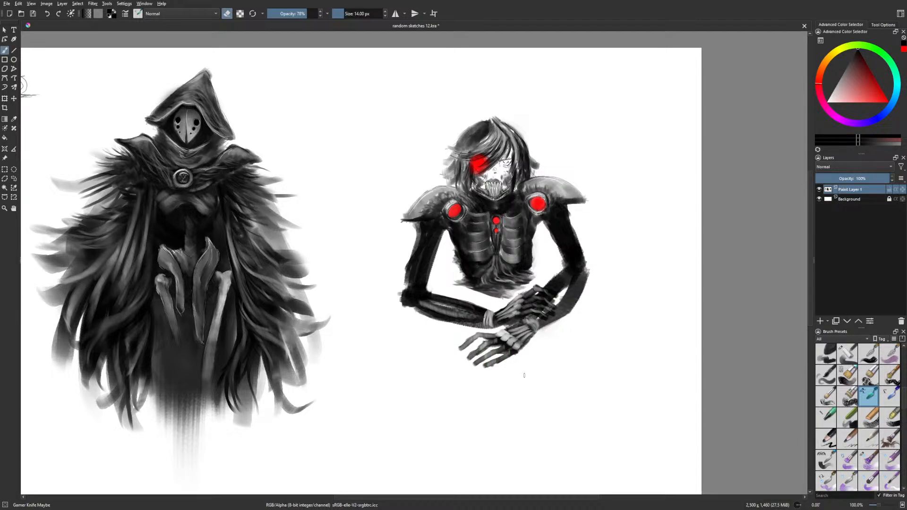
Reduce the brush to 7 px and erase thin highlights along the forearm and upper arm
key("bracketleft")
key("bracketleft")
key("bracketleft")
key("bracketleft")
key("bracketleft")
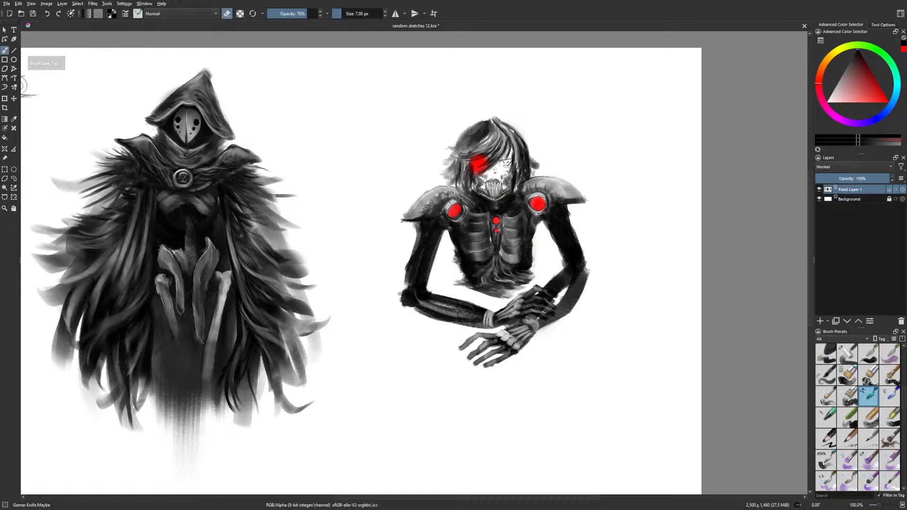
left_click_drag(437, 317, 475, 318)
left_click_drag(416, 273, 415, 291)
left_click_drag(426, 252, 417, 291)
Turn off eraser mode, darken the elbow and upper arm edges, and paint loose strands around the waist at 15 px
key("e")
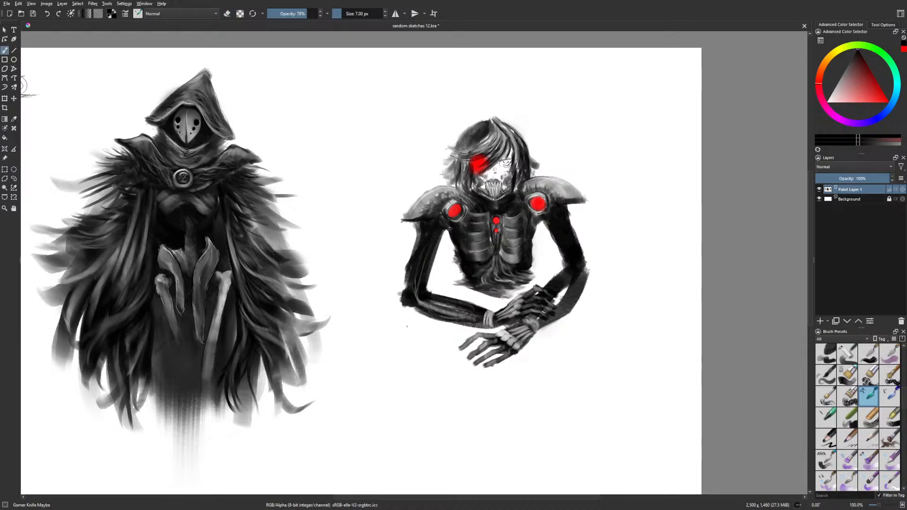
key("bracketright")
key("bracketright")
mouse_move(401, 301)
left_mouse_down()
mouse_move(406, 275)
mouse_move(405, 292)
left_mouse_up()
mouse_move(417, 243)
left_mouse_down()
mouse_move(416, 251)
mouse_move(419, 237)
left_mouse_up()
mouse_move(471, 292)
left_mouse_down()
mouse_move(432, 286)
mouse_move(503, 299)
mouse_move(520, 286)
mouse_move(497, 292)
mouse_move(524, 284)
mouse_move(513, 294)
mouse_move(525, 276)
left_mouse_up()
left_click_drag(488, 289, 457, 302)
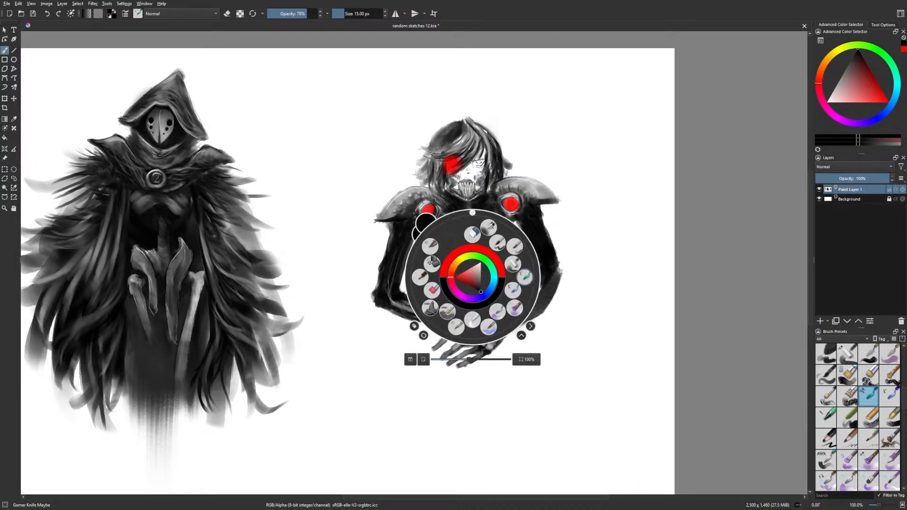
Erase small glints into the red eyepiece, shoulder lights and chest lights with the 3 px liner
right_click(473, 277)
left_click(465, 228)
key("e")
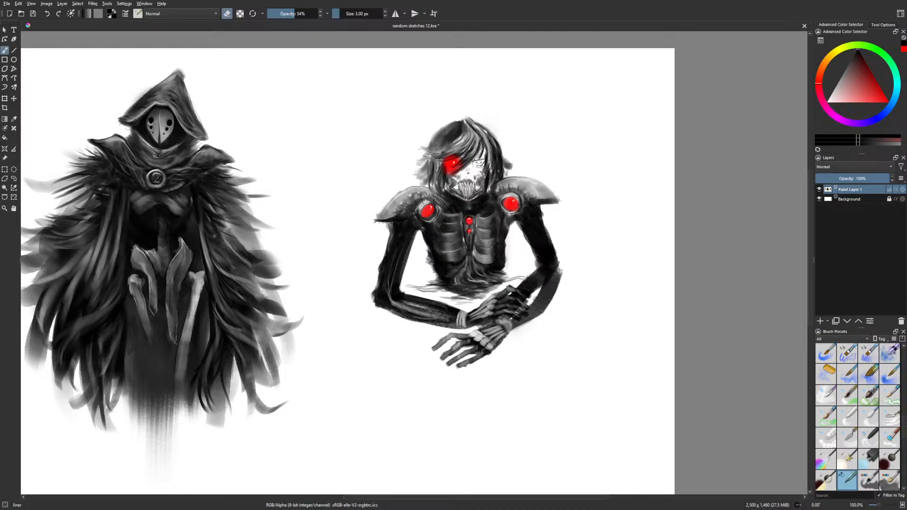
Retouch the skull face's uncovered eye with Gamer Knife Maybe at 15 px and the 3 px liner in eraser mode
right_click(496, 223)
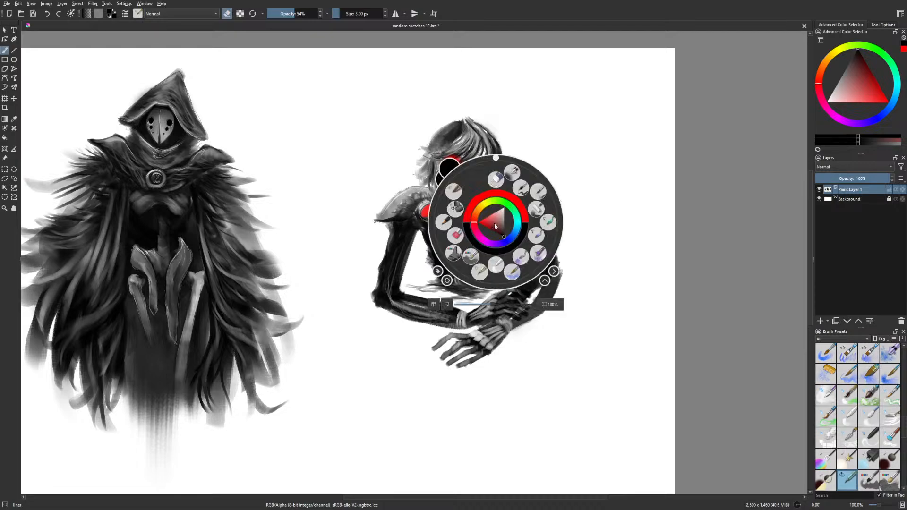
left_click(548, 222)
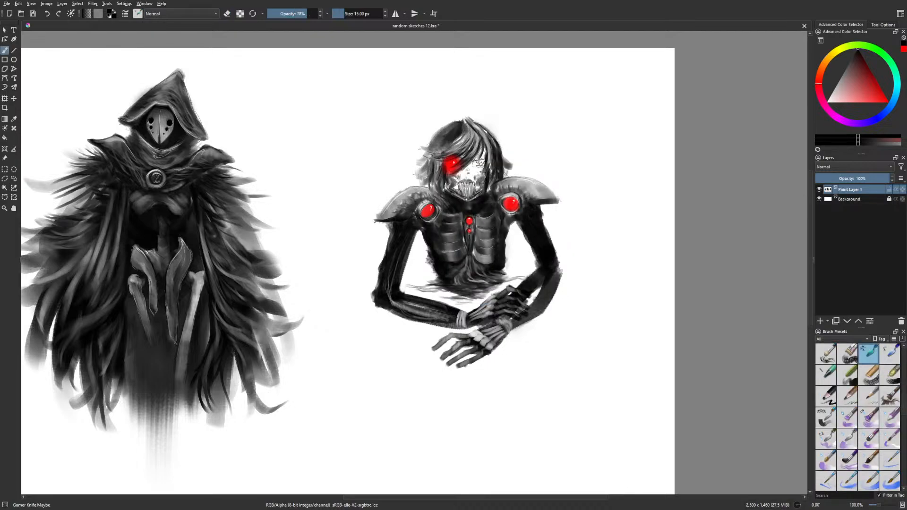
left_click_drag(475, 164, 483, 160)
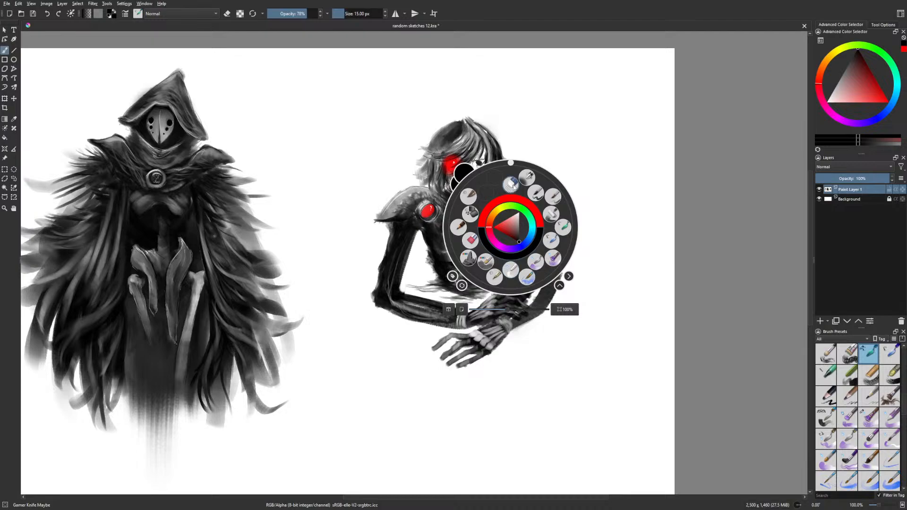
left_click(510, 184)
right_click(496, 181)
left_click(497, 222)
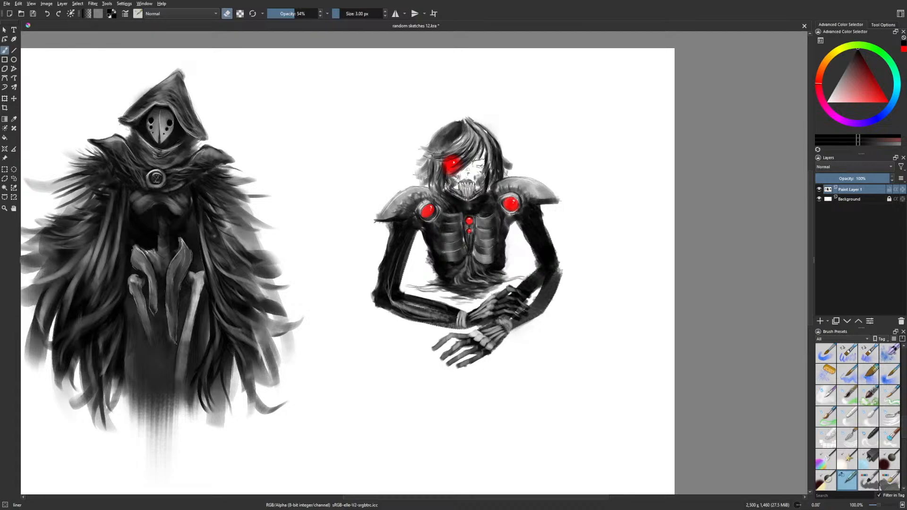
Turn off eraser mode and darken the skull face's uncovered eye with Gamer Knife Maybe at 10 px in a mirrored view
key("m")
key("e")
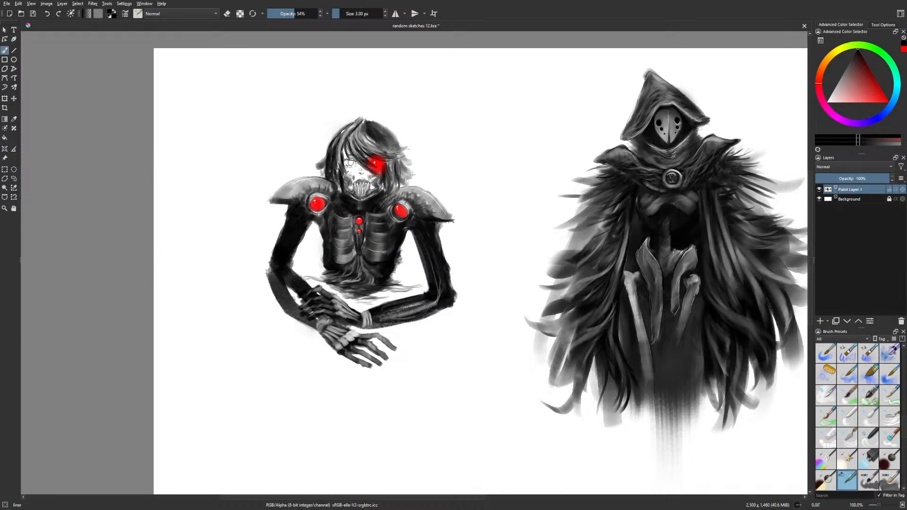
right_click(367, 166)
left_click(427, 182)
key("bracketleft")
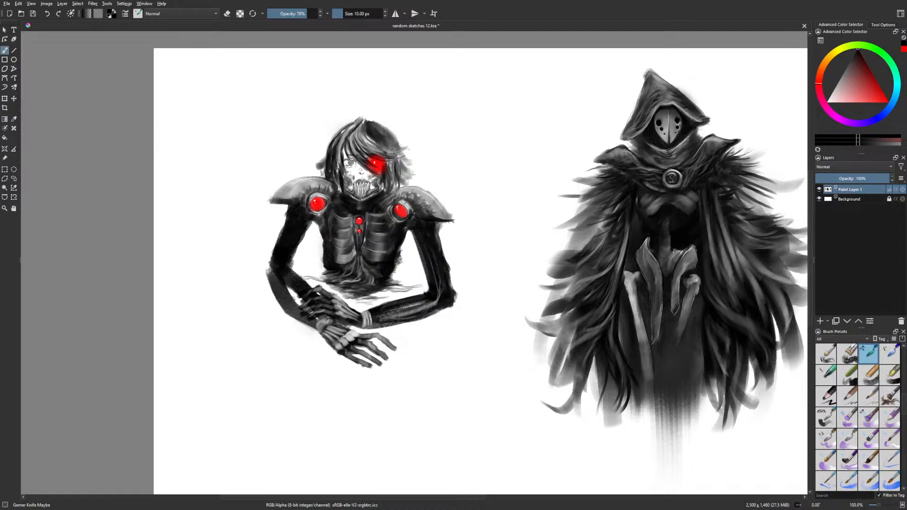
key("m")
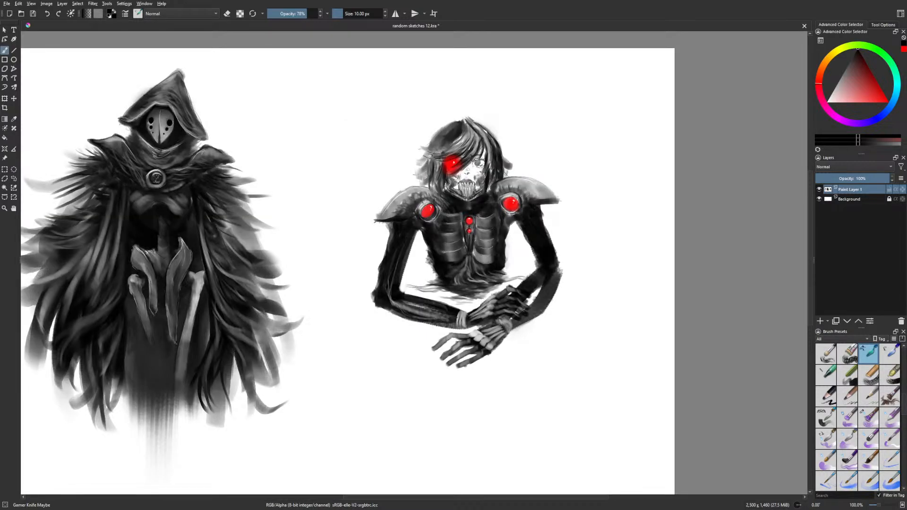
Refine the uncovered eye's fine lines with the 3 px liner, switching between erasing and painting
right_click(482, 169)
left_click(467, 219)
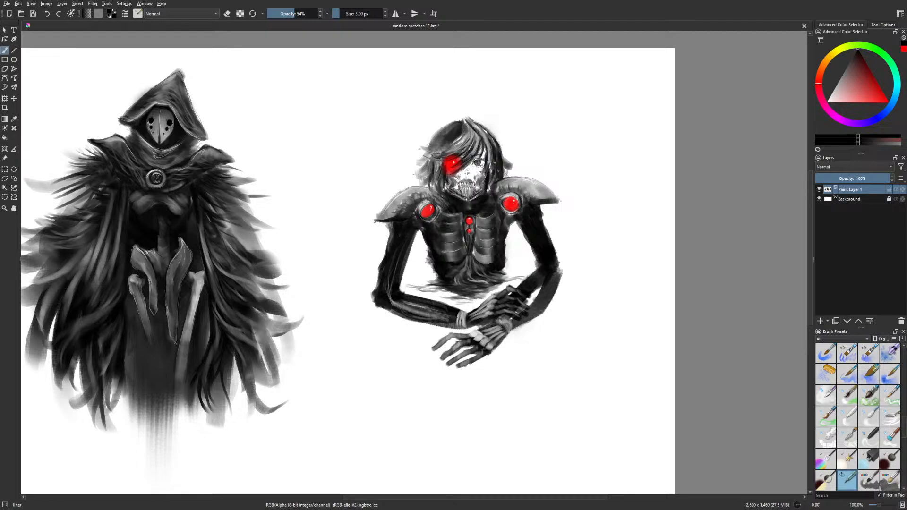
key("e")
key("e")
key("2")
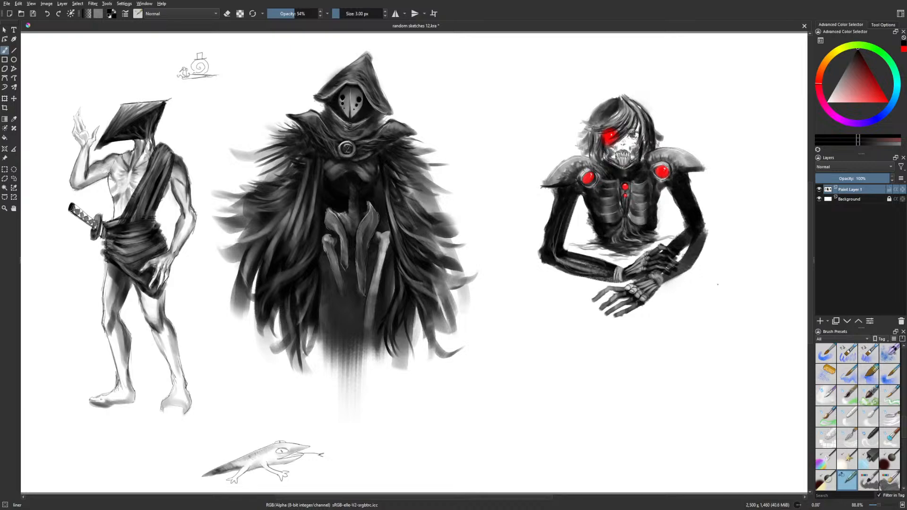
Rework the skull's cheek and jaw with the liner, and erase highlights there with Gamer Knife Maybe at 10 px
right_click(632, 174)
left_click(657, 179)
right_click(658, 178)
left_click(606, 195)
mouse_move(612, 155)
left_mouse_down()
mouse_move(635, 159)
mouse_move(634, 146)
left_mouse_up()
right_click(646, 151)
left_click(698, 151)
key("e")
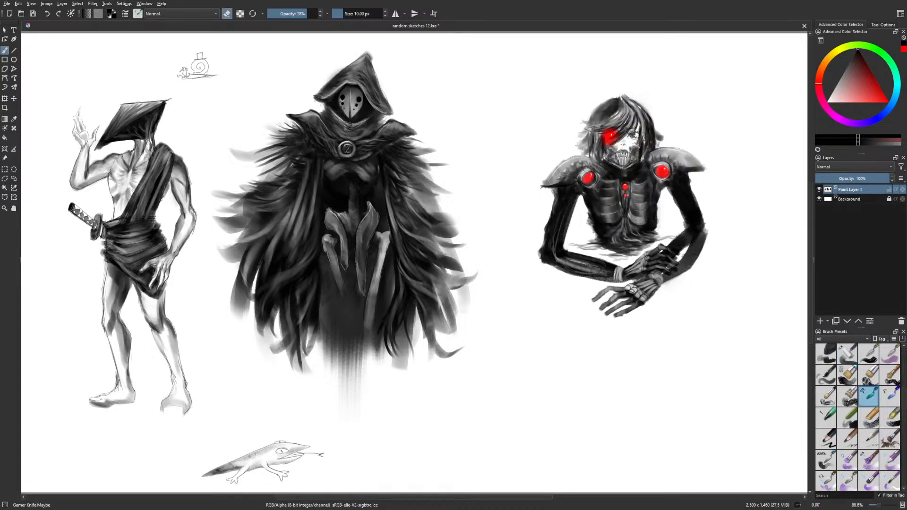
left_click_drag(612, 151, 634, 146)
key("e")
Erase thin highlight strands into the cyborg's hair with the 3 px liner and paint a few dark strands at its edge
right_click(467, 299)
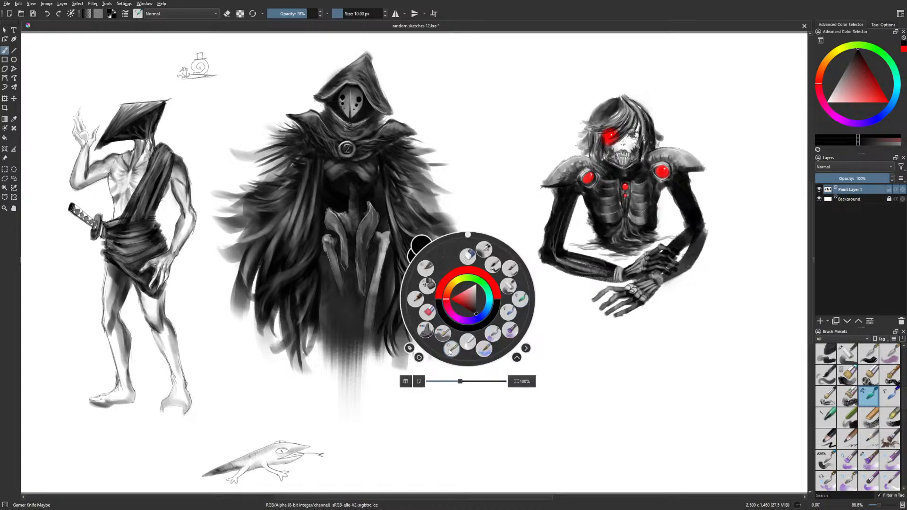
left_click(451, 350)
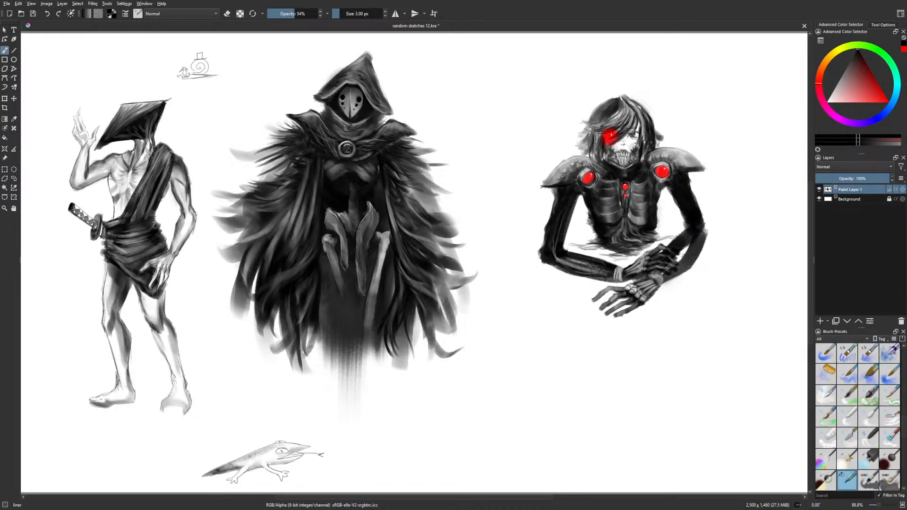
key("e")
left_click_drag(606, 107, 616, 103)
left_click_drag(604, 115, 615, 108)
mouse_move(596, 140)
left_mouse_down()
mouse_move(599, 160)
mouse_move(661, 141)
left_mouse_up()
key("e")
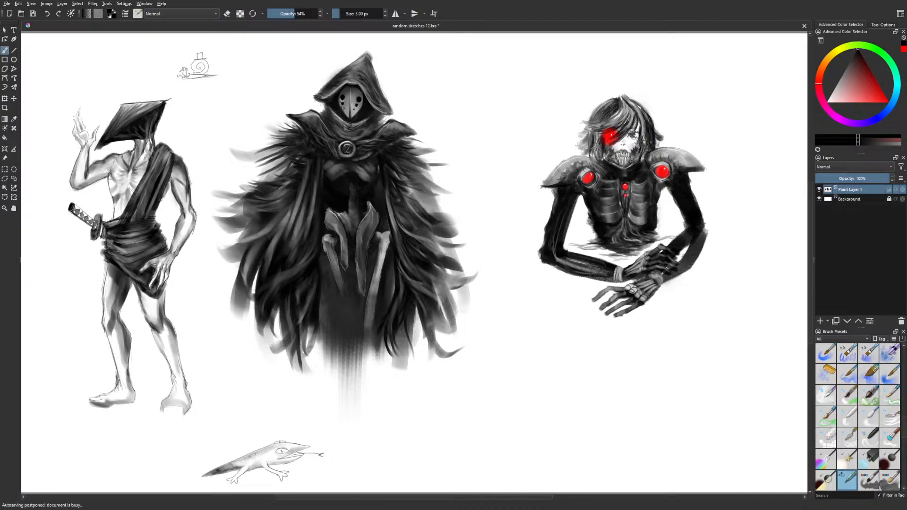
left_click_drag(587, 137, 583, 150)
Lasso the cyborg, move it up and closer to the hooded figure, and clear the selection
left_click(14, 178)
mouse_move(524, 171)
left_mouse_down()
mouse_move(609, 351)
mouse_move(662, 91)
mouse_move(506, 218)
left_mouse_up()
key("ctrl+t")
left_click_drag(604, 257, 526, 200)
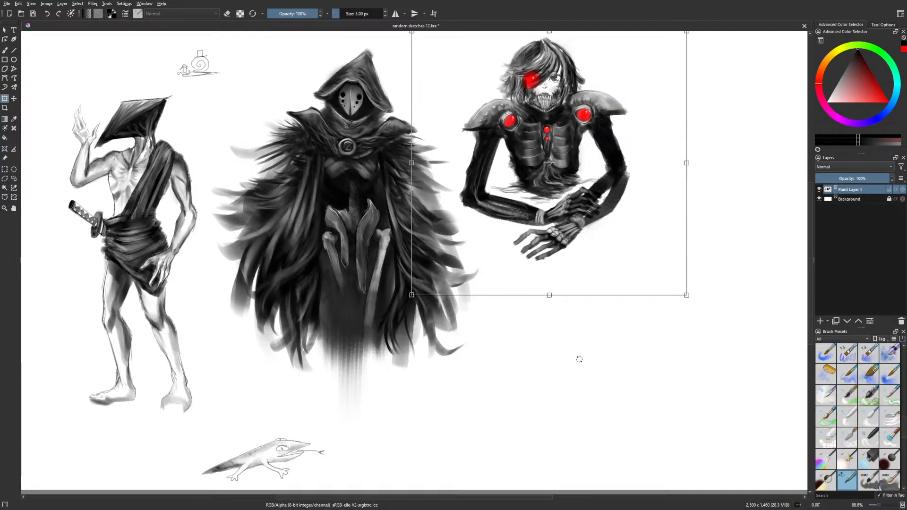
key("b")
key("2")
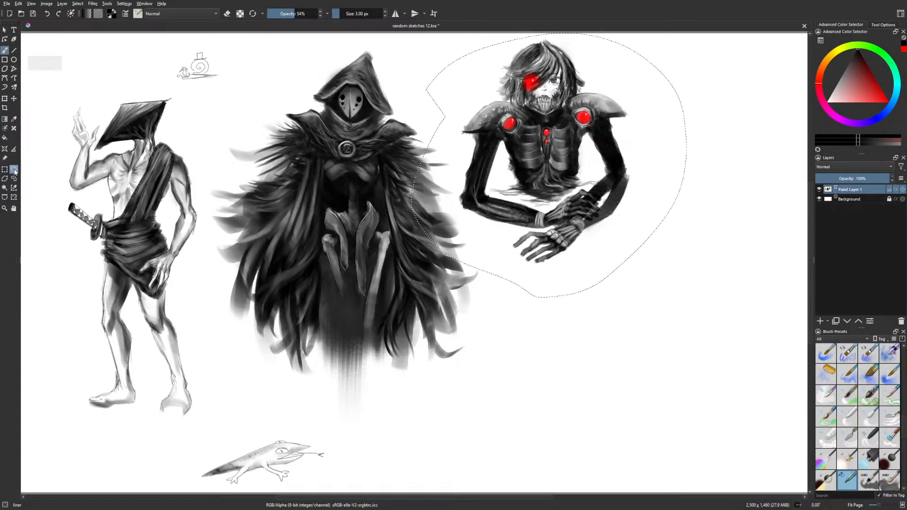
key("ctrl+shift+a")
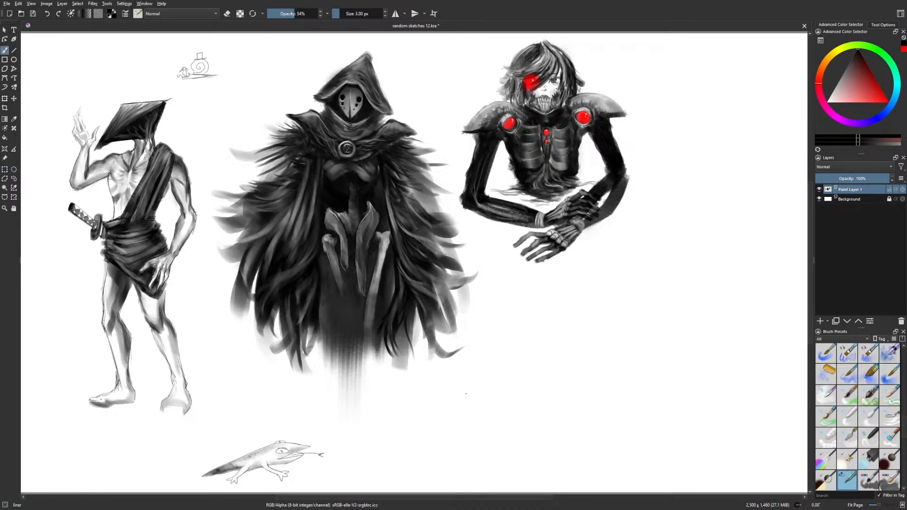
left_click_drag(471, 398, 459, 382)
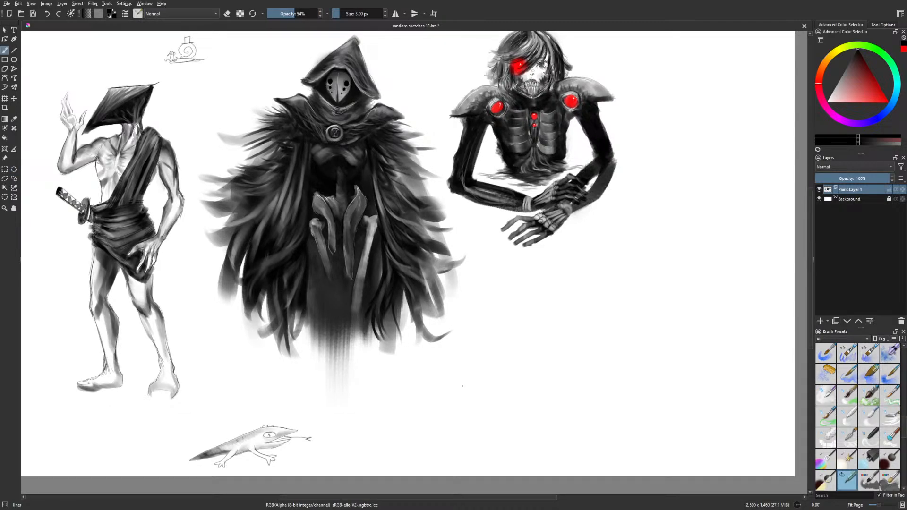
left_click_drag(511, 391, 482, 394)
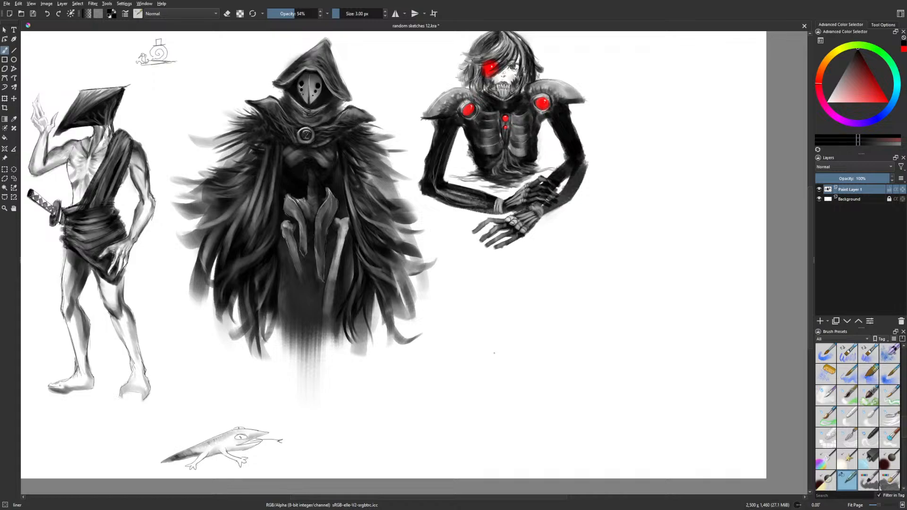
mouse_move(482, 340)
left_mouse_down()
mouse_move(508, 370)
mouse_move(531, 359)
left_mouse_up()
key("ctrl+z")
key("ctrl+z")
key("ctrl+z")
Sketch a creature's eye, snout and wide mouth with rows of pointed teeth below the cyborg using the 3 px liner
mouse_move(520, 333)
left_mouse_down()
mouse_move(514, 344)
mouse_move(544, 325)
left_mouse_up()
left_click_drag(543, 353, 540, 356)
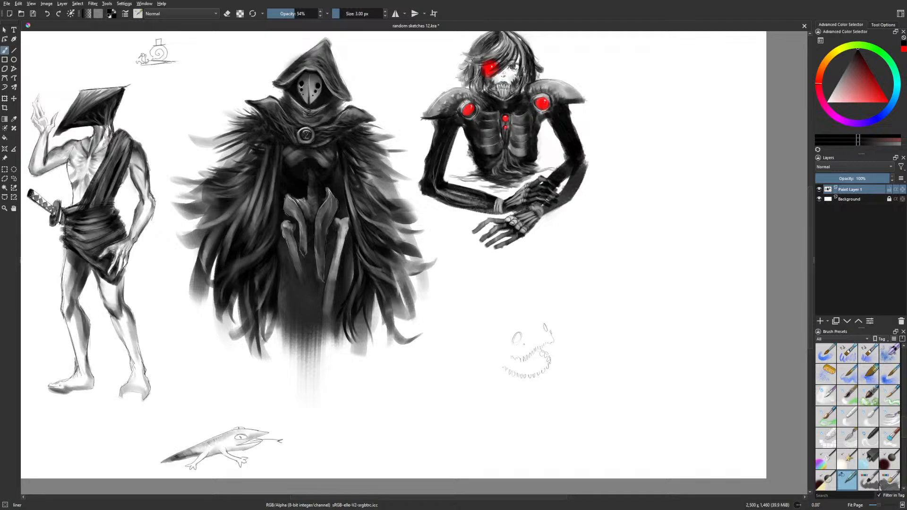
Shade the creature's snout, eye surround and lower jaw with Gamer Knife Maybe at 24 px
right_click(520, 345)
left_click(491, 331)
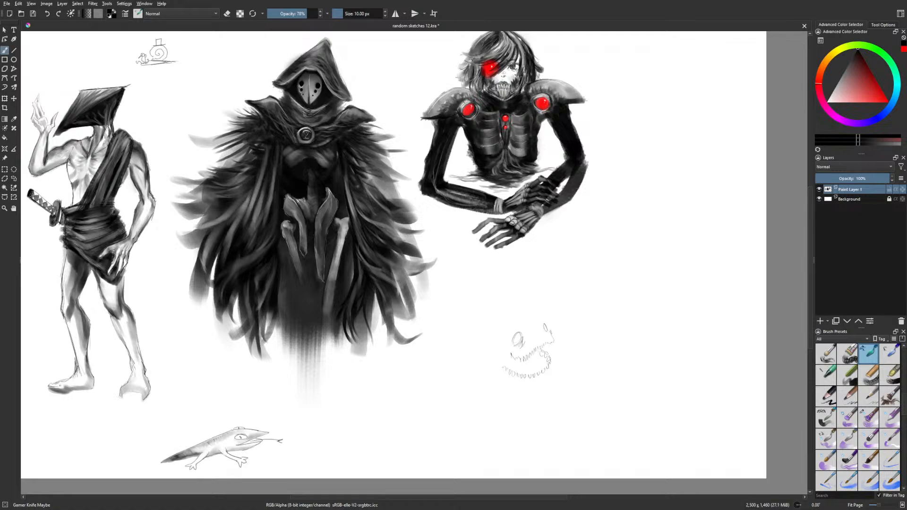
key("bracketright")
key("bracketright")
key("bracketright")
key("bracketright")
key("bracketright")
key("bracketright")
key("bracketright")
key("bracketright")
key("bracketright")
key("bracketright")
mouse_move(525, 337)
left_mouse_down()
mouse_move(513, 349)
mouse_move(526, 342)
mouse_move(524, 330)
mouse_move(539, 344)
mouse_move(541, 329)
mouse_move(548, 336)
mouse_move(513, 353)
mouse_move(512, 338)
mouse_move(512, 353)
mouse_move(549, 335)
left_mouse_up()
left_click_drag(549, 335, 552, 329)
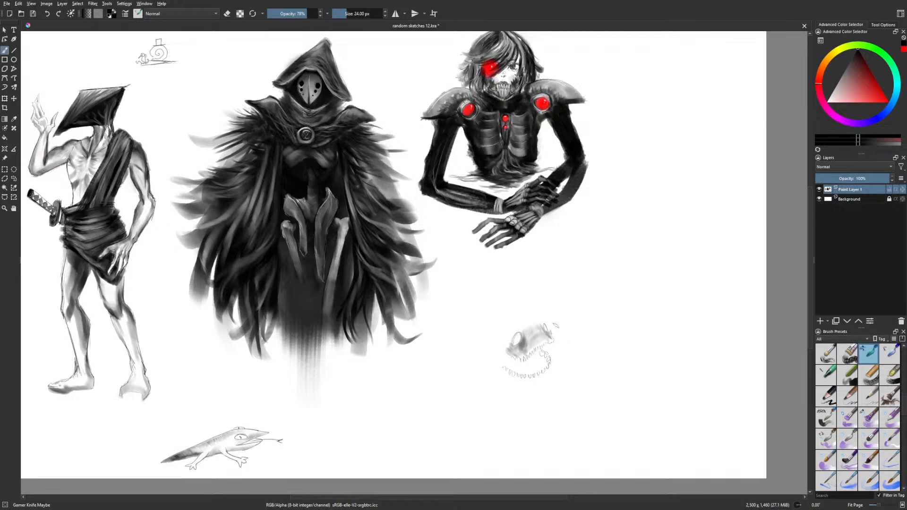
mouse_move(504, 372)
left_mouse_down()
mouse_move(512, 381)
mouse_move(541, 378)
left_mouse_up()
mouse_move(549, 369)
left_mouse_down()
mouse_move(539, 388)
mouse_move(505, 384)
left_mouse_up()
Paint the creature's jaw corner, rounded crown and the back of its head at 24 px, working partly in a mirrored view
key("m")
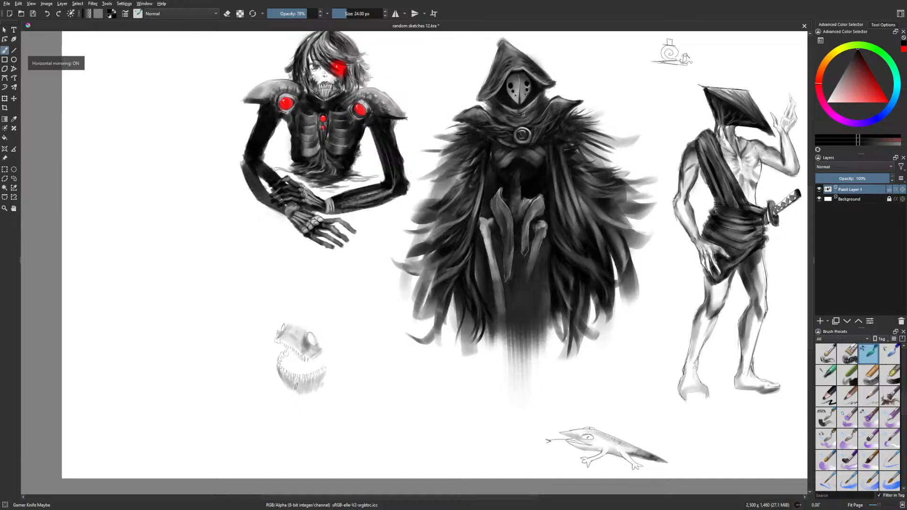
left_click_drag(317, 386, 330, 350)
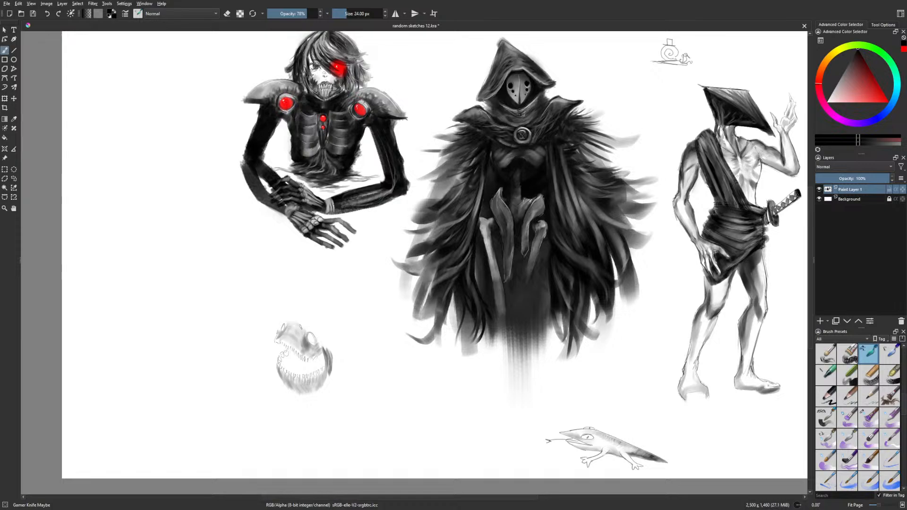
mouse_move(302, 319)
left_mouse_down()
mouse_move(316, 326)
mouse_move(316, 350)
mouse_move(339, 352)
left_mouse_up()
key("m")
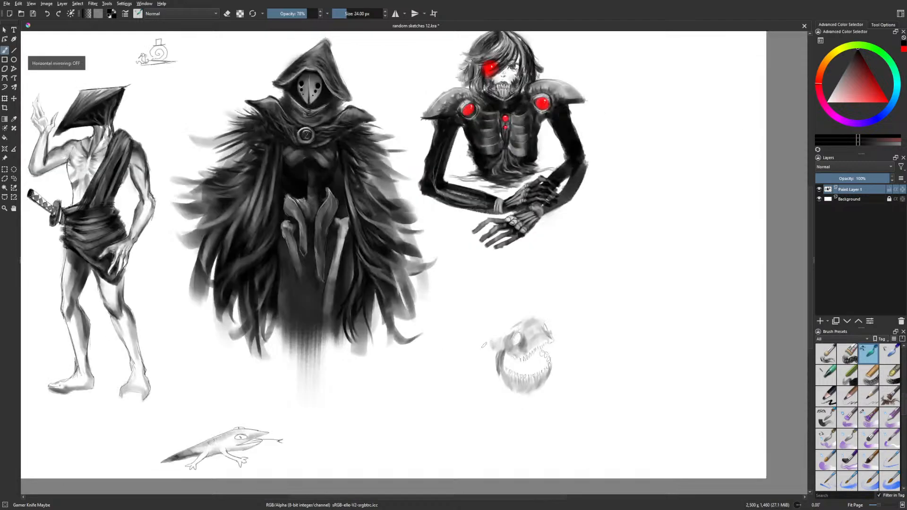
mouse_move(505, 336)
left_mouse_down()
mouse_move(537, 319)
mouse_move(494, 334)
mouse_move(535, 332)
mouse_move(492, 368)
mouse_move(493, 353)
mouse_move(482, 377)
mouse_move(504, 368)
mouse_move(480, 382)
mouse_move(496, 375)
mouse_move(543, 385)
mouse_move(548, 374)
mouse_move(525, 391)
mouse_move(492, 379)
mouse_move(490, 388)
mouse_move(507, 381)
mouse_move(488, 343)
mouse_move(477, 382)
mouse_move(485, 343)
mouse_move(511, 319)
mouse_move(490, 334)
mouse_move(492, 383)
left_mouse_up()
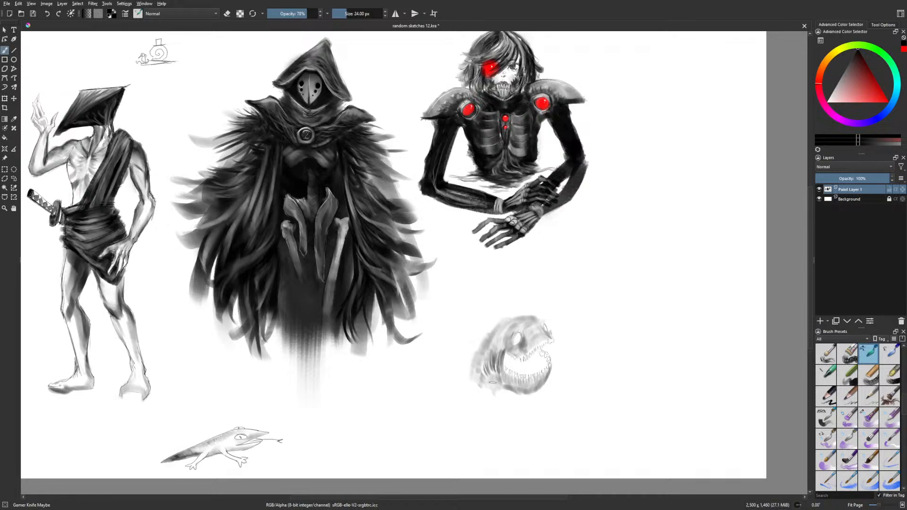
Enlarge the brush to 44 px, smooth the grey shading on the creature's head and extend its back outward
key("bracketright")
key("bracketright")
key("bracketright")
key("bracketright")
key("bracketright")
key("bracketright")
key("bracketright")
key("bracketright")
mouse_move(485, 353)
left_mouse_down()
mouse_move(482, 364)
mouse_move(478, 344)
mouse_move(472, 382)
mouse_move(495, 330)
mouse_move(477, 363)
mouse_move(505, 326)
mouse_move(495, 341)
mouse_move(510, 325)
mouse_move(540, 322)
mouse_move(496, 327)
left_mouse_up()
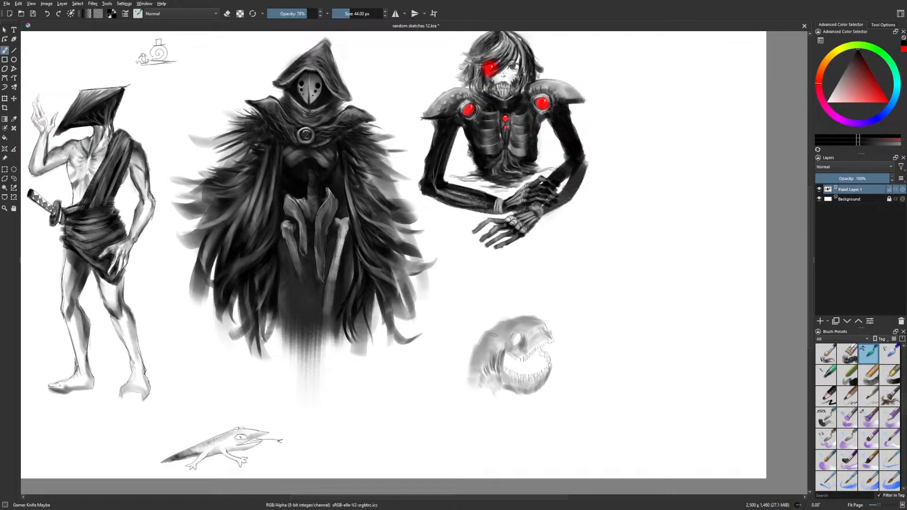
key("e")
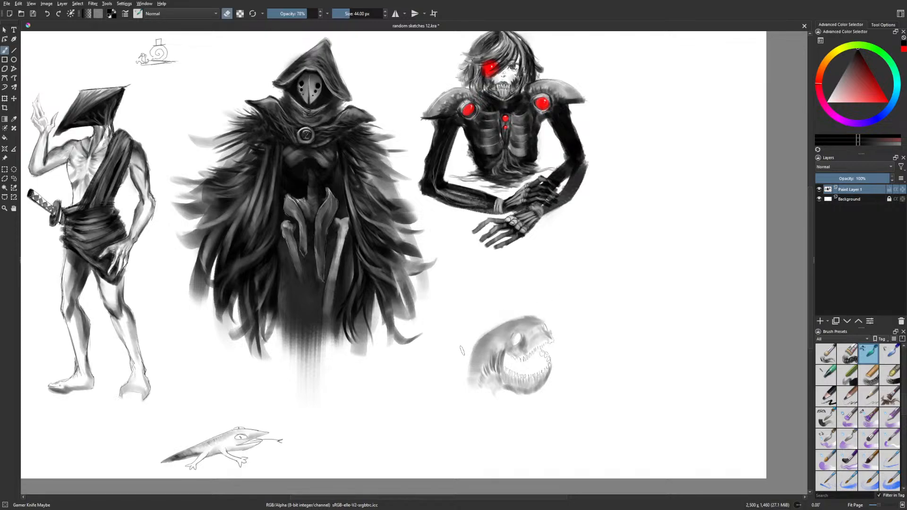
key("e")
mouse_move(469, 358)
left_mouse_down()
mouse_move(465, 380)
mouse_move(462, 359)
mouse_move(477, 387)
left_mouse_up()
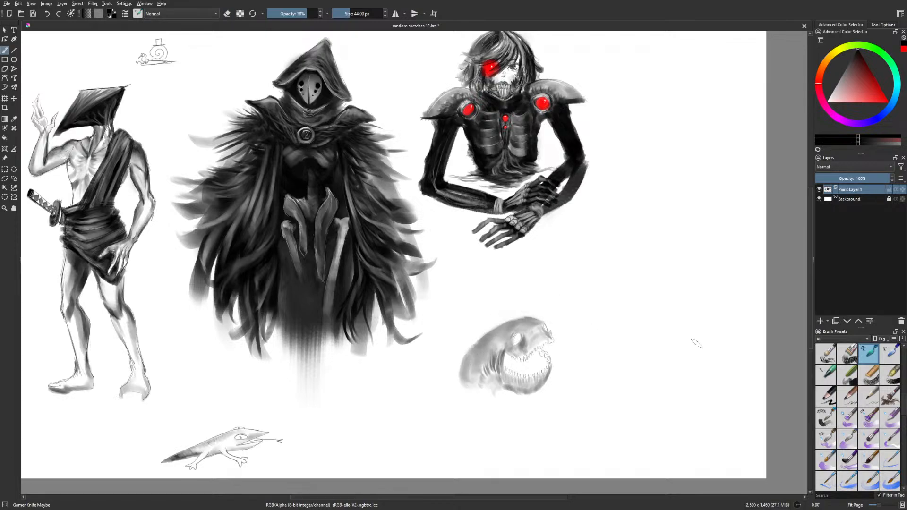
Add a paint layer between the background and the drawing and fill the creature's open mouth black with Dry Roller
left_click(850, 199)
left_click(820, 321)
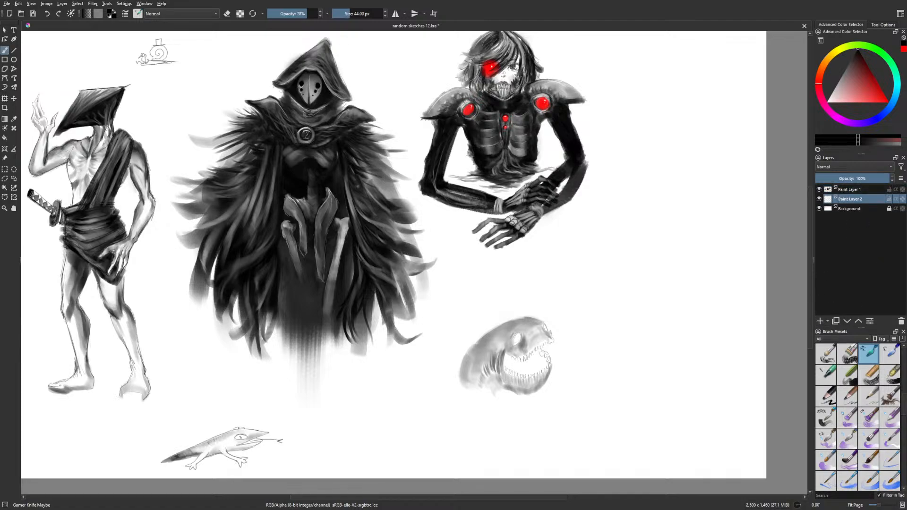
right_click(662, 324)
left_click(701, 310)
left_click(351, 14)
mouse_move(517, 368)
left_mouse_down()
mouse_move(509, 362)
mouse_move(540, 364)
left_mouse_up()
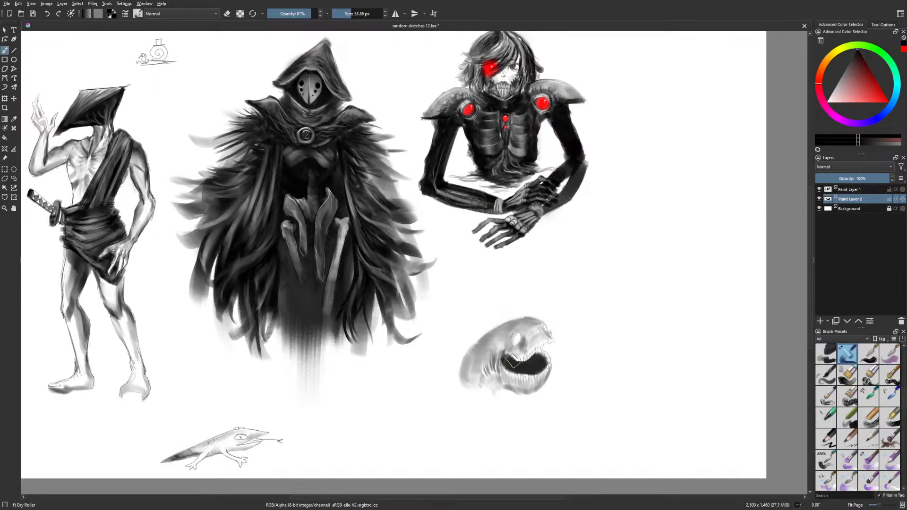
Switch back to Gamer Knife Maybe, move the mouth layer above Paint Layer 1 and merge it down
right_click(514, 363)
left_click(569, 366)
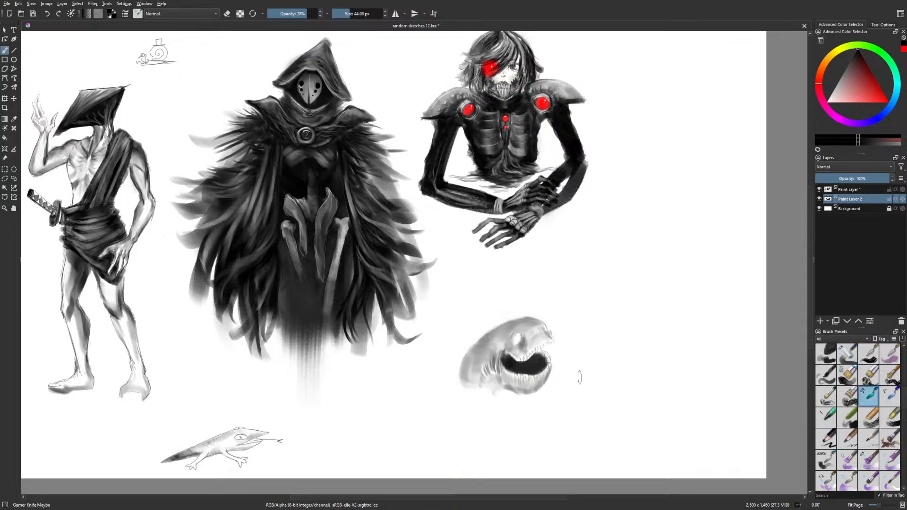
left_click(849, 189)
mouse_move(848, 205)
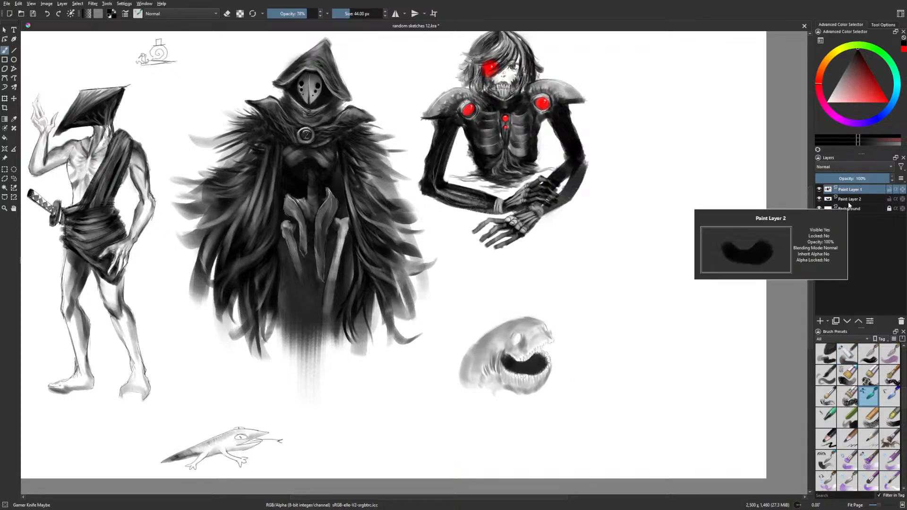
left_click_drag(849, 203, 849, 188)
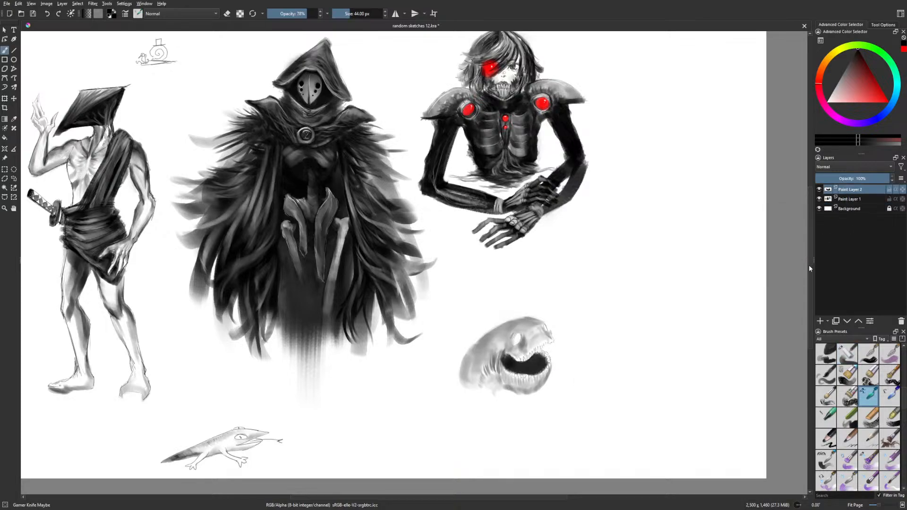
key("ctrl+e")
right_click(659, 344)
right_click(693, 336)
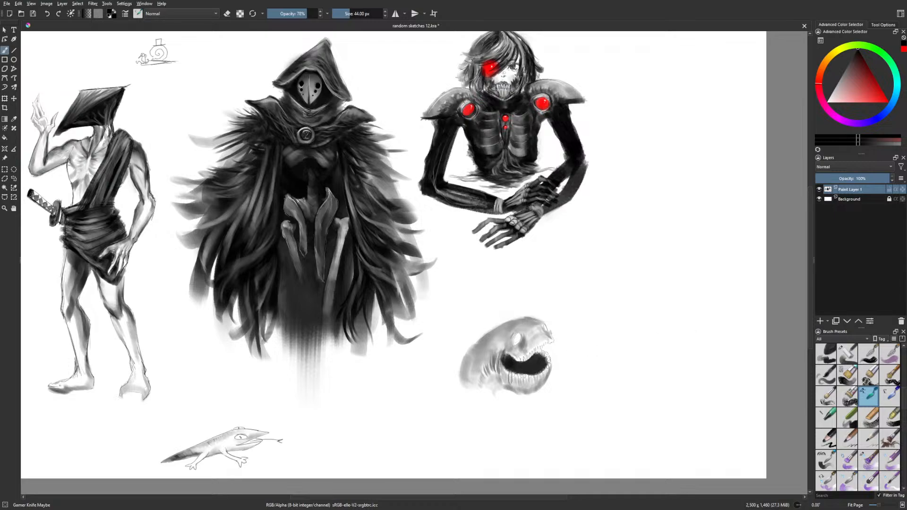
Reduce the brush to 12 px and erase pointed white teeth into the creature's black mouth
key("bracketleft")
key("bracketleft")
key("bracketleft")
key("bracketleft")
key("bracketleft")
key("bracketleft")
key("bracketleft")
key("bracketleft")
key("bracketleft")
key("bracketleft")
key("bracketleft")
key("bracketleft")
key("bracketleft")
key("bracketleft")
key("bracketleft")
key("bracketleft")
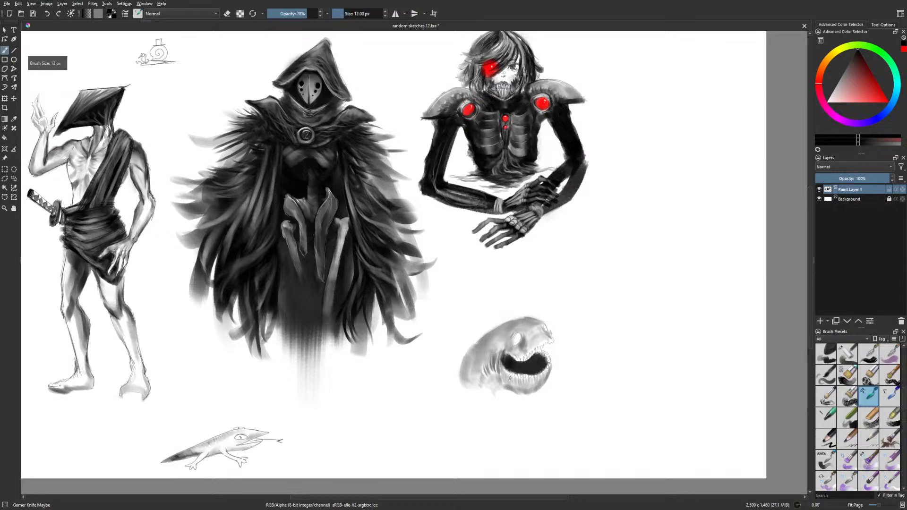
key("e")
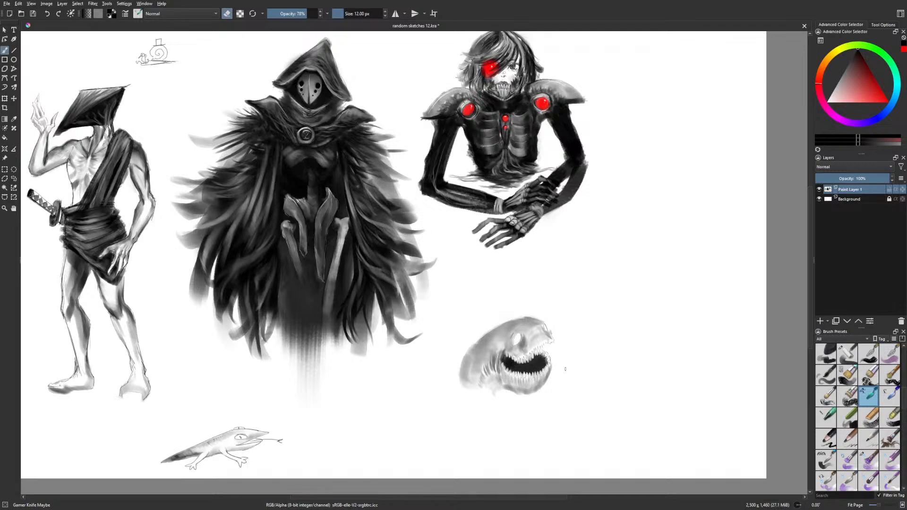
Turn off eraser mode and darken the creature's eye rim and the area behind and below its mouth at 12 px
key("e")
mouse_move(514, 334)
left_mouse_down()
mouse_move(516, 349)
mouse_move(524, 334)
left_mouse_up()
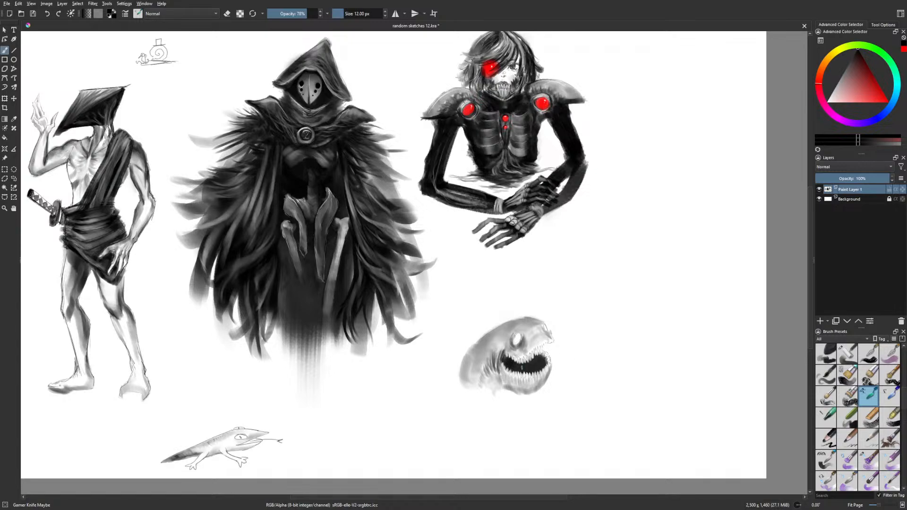
left_click_drag(500, 372, 512, 387)
left_click_drag(505, 384, 514, 390)
Enlarge the brush to 26 px and deepen the shading behind the creature's jaw and along the back of its head
key("bracketright")
key("bracketright")
key("bracketright")
key("bracketright")
key("bracketright")
key("bracketright")
key("bracketright")
key("bracketright")
key("bracketright")
mouse_move(493, 381)
left_mouse_down()
mouse_move(490, 396)
mouse_move(515, 392)
mouse_move(502, 388)
left_mouse_up()
mouse_move(471, 352)
left_mouse_down()
mouse_move(520, 322)
mouse_move(502, 326)
left_mouse_up()
Outline the back and upper contour of the creature's head with the 3 px liner
right_click(501, 337)
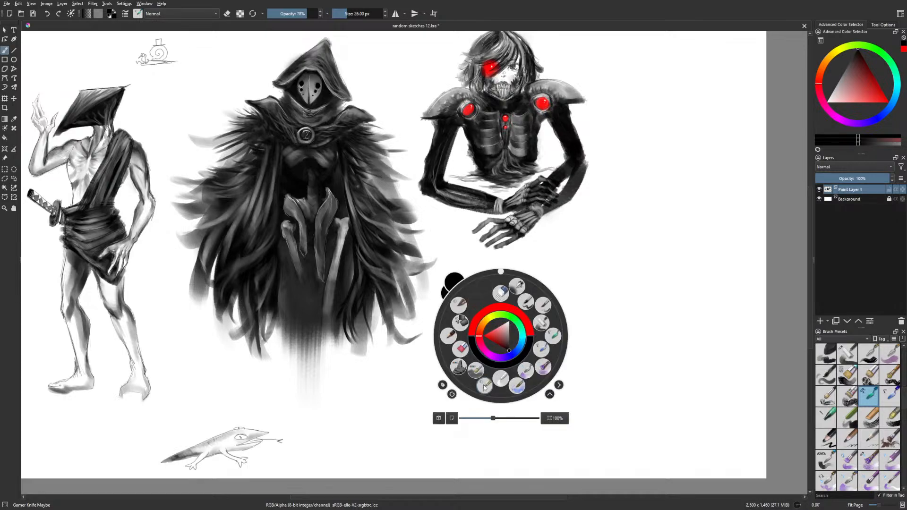
left_click(484, 386)
left_click_drag(468, 352, 457, 373)
left_click_drag(477, 344, 498, 326)
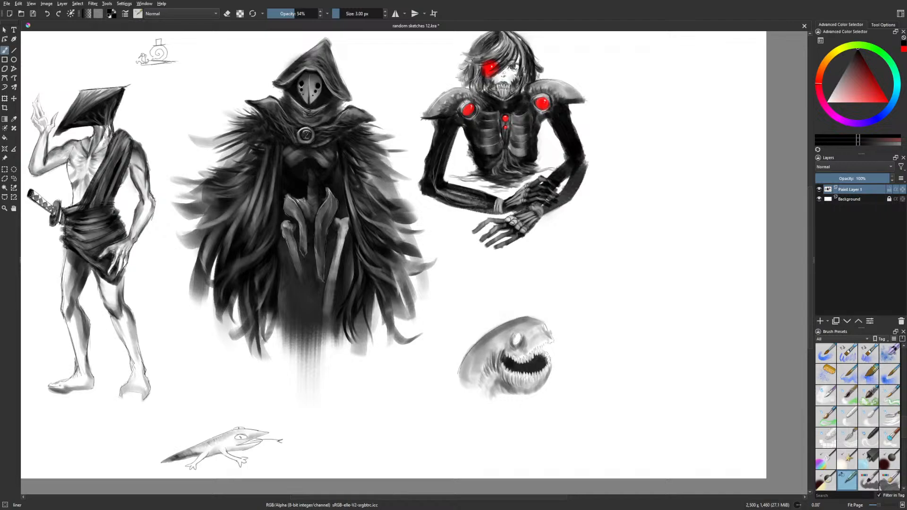
Switch to the Gamer Knife Maybe brush, reduce it to 11 px, and darken the rim around the creature's eye
key("m")
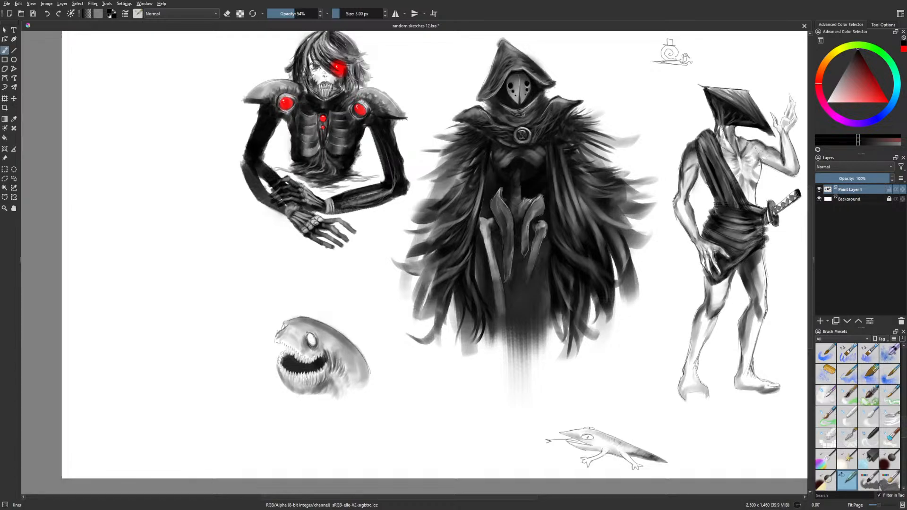
right_click(327, 335)
left_click(350, 355)
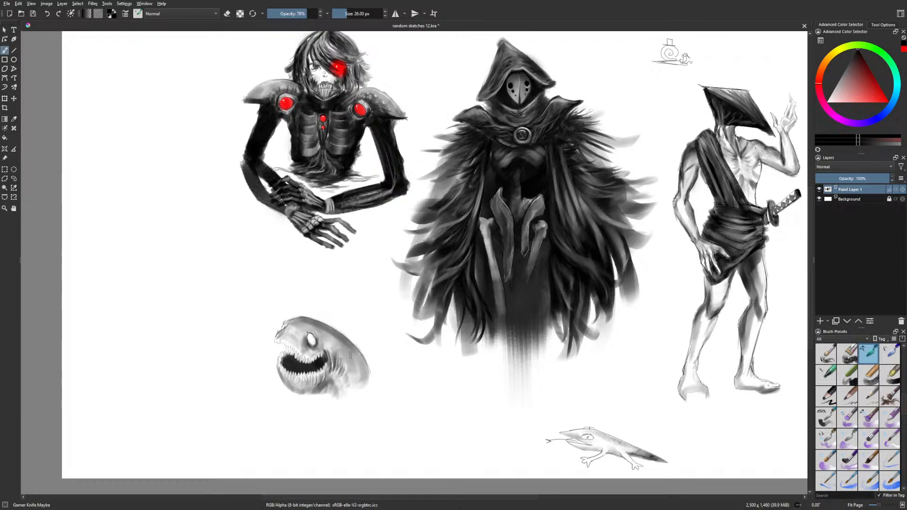
key("bracketleft")
key("bracketleft")
key("bracketleft")
key("bracketleft")
key("bracketleft")
key("bracketleft")
key("bracketleft")
key("bracketleft")
key("bracketleft")
key("m")
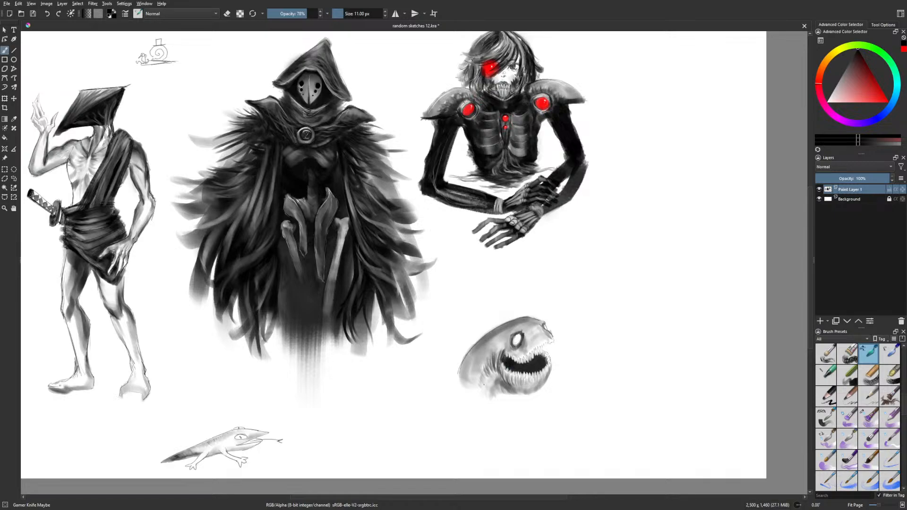
Select the creature's head with a freehand outline and move it beneath the hooded figure, beside the lizard
left_click(14, 179)
mouse_move(452, 373)
left_mouse_down()
mouse_move(586, 371)
mouse_move(455, 348)
left_mouse_up()
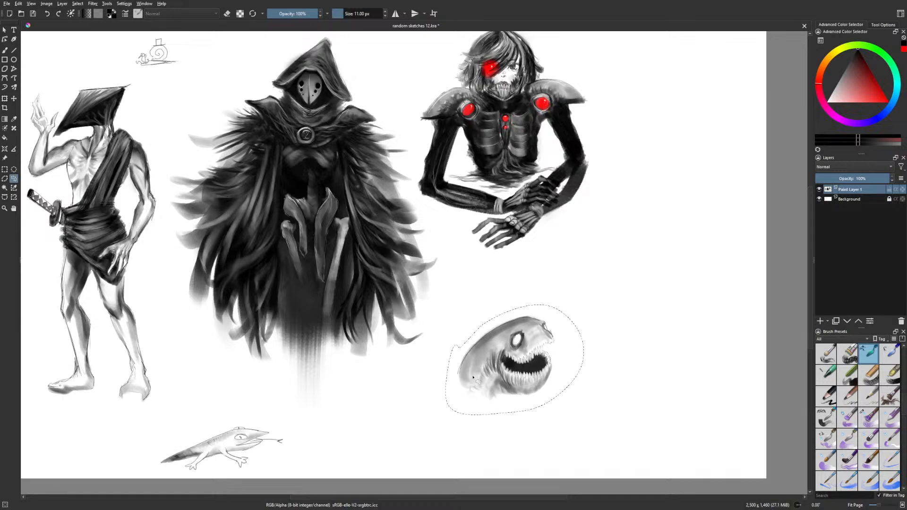
key("ctrl+t")
mouse_move(528, 359)
left_mouse_down()
mouse_move(358, 422)
mouse_move(369, 431)
left_mouse_up()
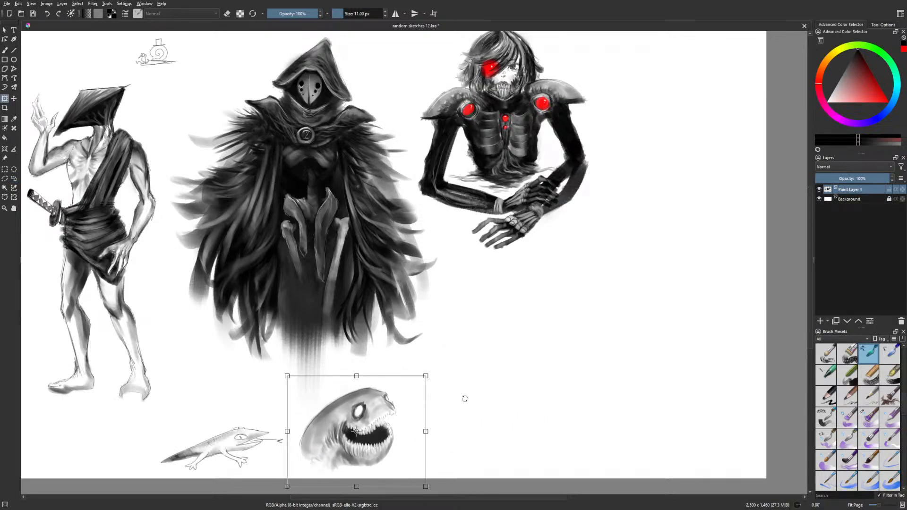
key("b")
right_click(373, 399)
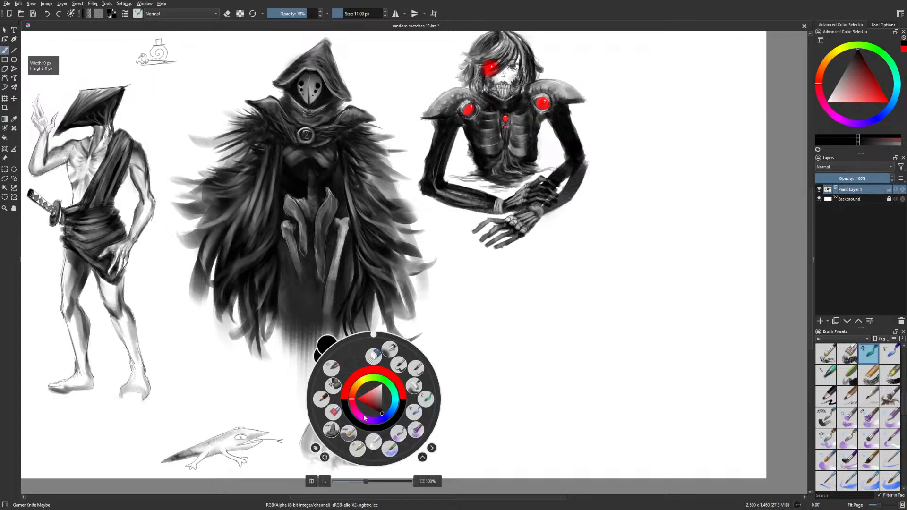
left_click(357, 448)
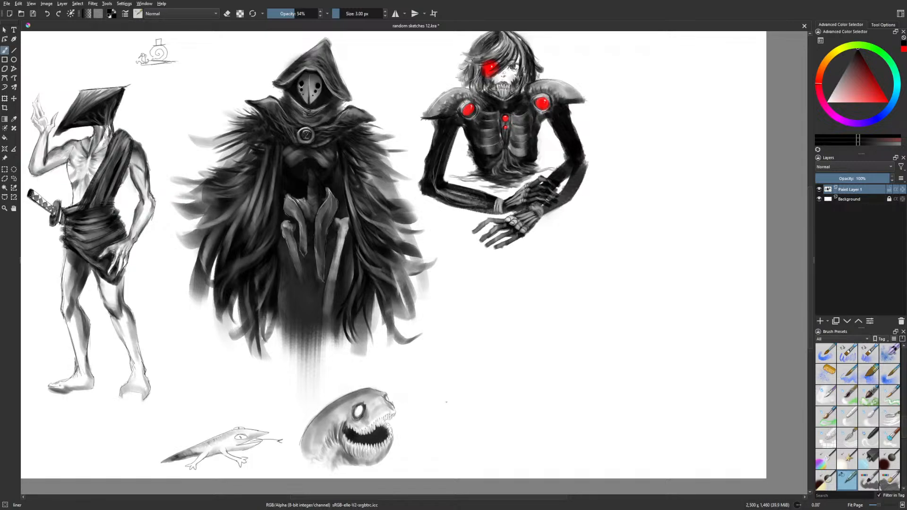
left_click_drag(455, 396, 448, 399)
key("2")
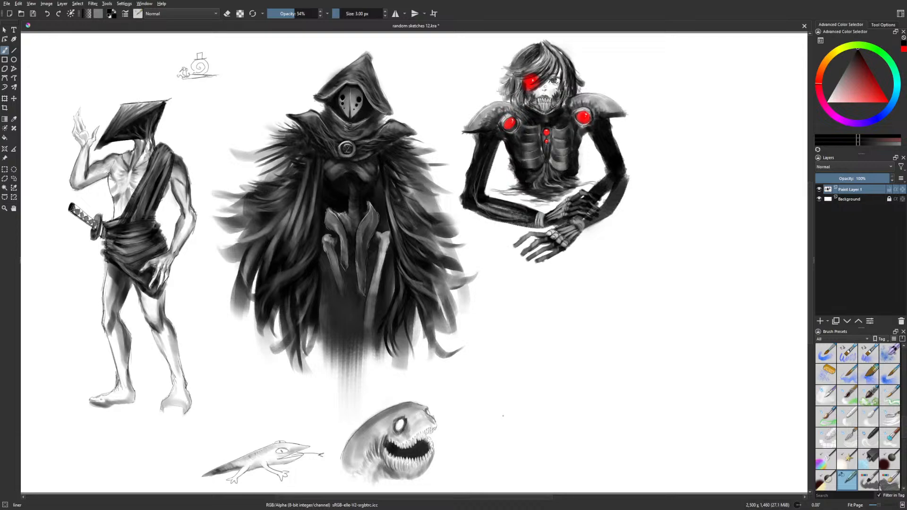
right_click(605, 369)
mouse_move(586, 349)
left_mouse_down()
mouse_move(501, 374)
mouse_move(457, 346)
mouse_move(404, 336)
left_mouse_up()
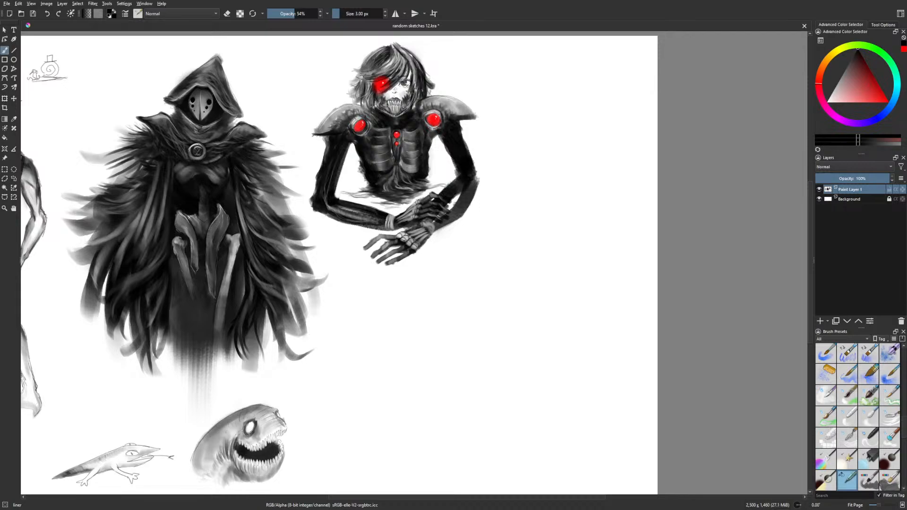
Clean the edges of the creature's snout and teeth with the 11 px Gamer Knife Maybe brush in eraser mode
right_click(288, 399)
left_click(343, 405)
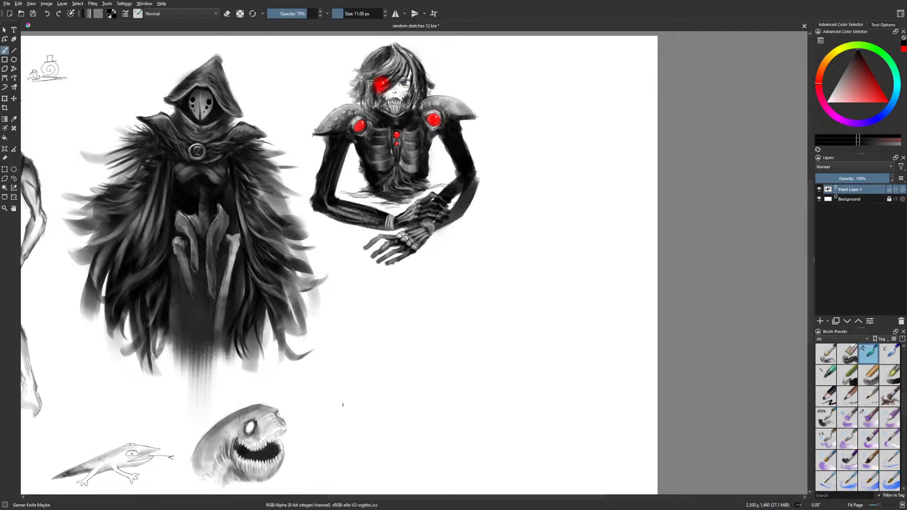
key("e")
key("m")
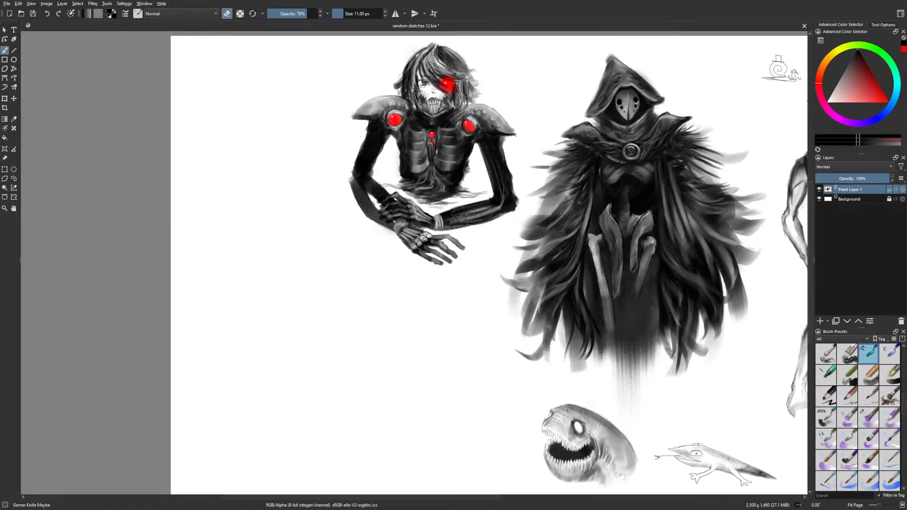
key("m")
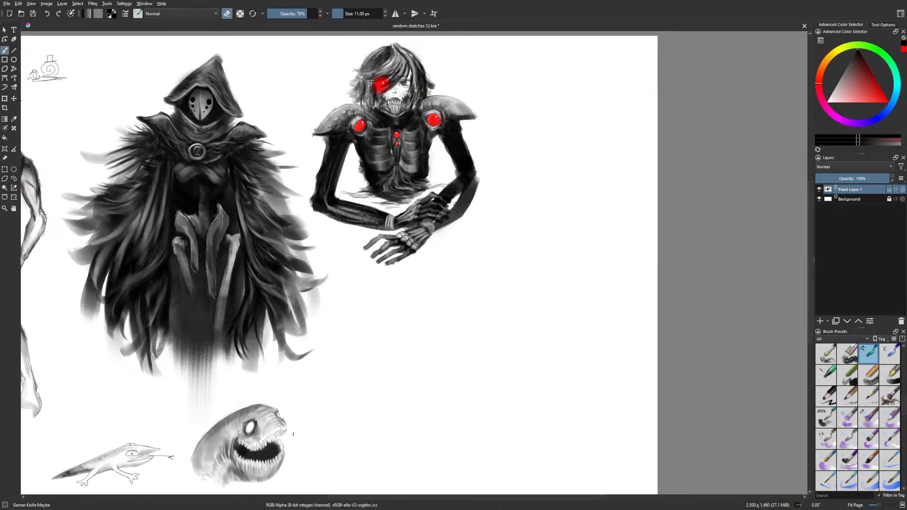
left_click_drag(310, 442, 306, 427)
Sketch a new figure's head, arched torso and outstretched arm beside the cyborg with the 3 px liner
right_click(283, 385)
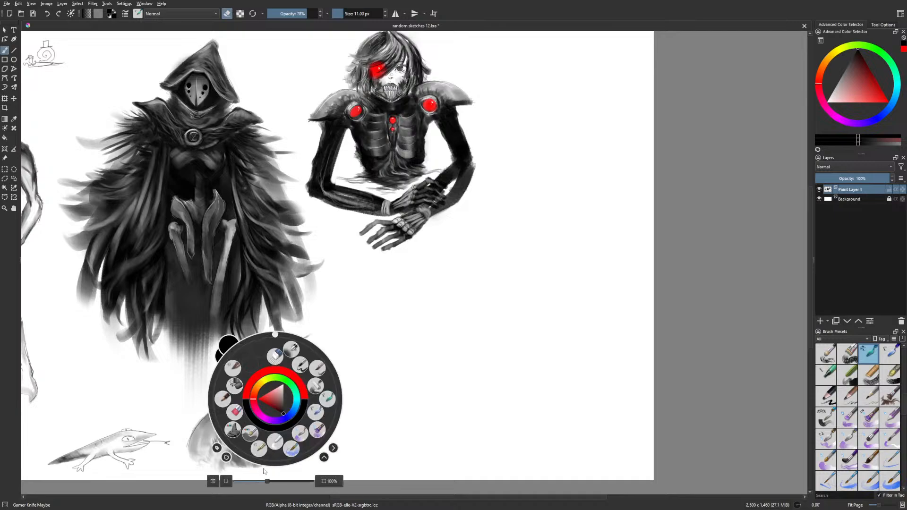
left_click(232, 360)
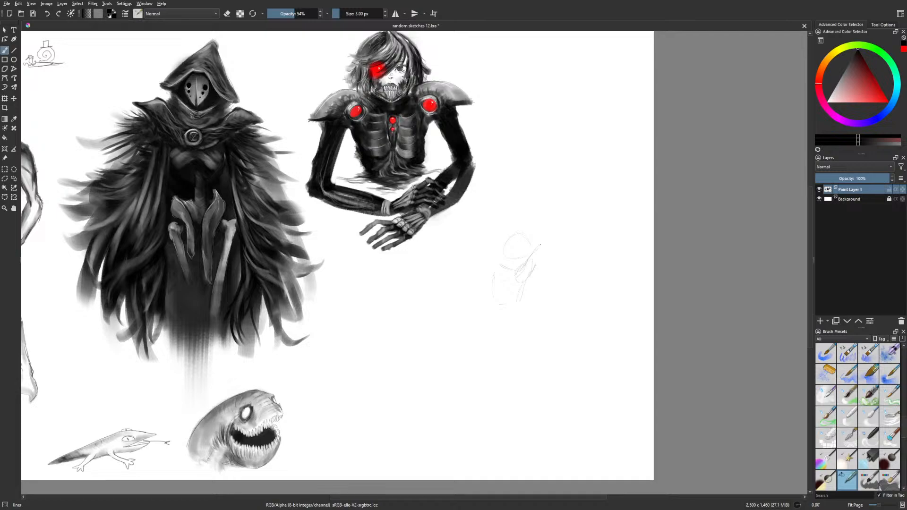
mouse_move(542, 259)
left_mouse_down()
mouse_move(530, 276)
mouse_move(567, 221)
left_mouse_up()
left_click_drag(491, 272, 491, 295)
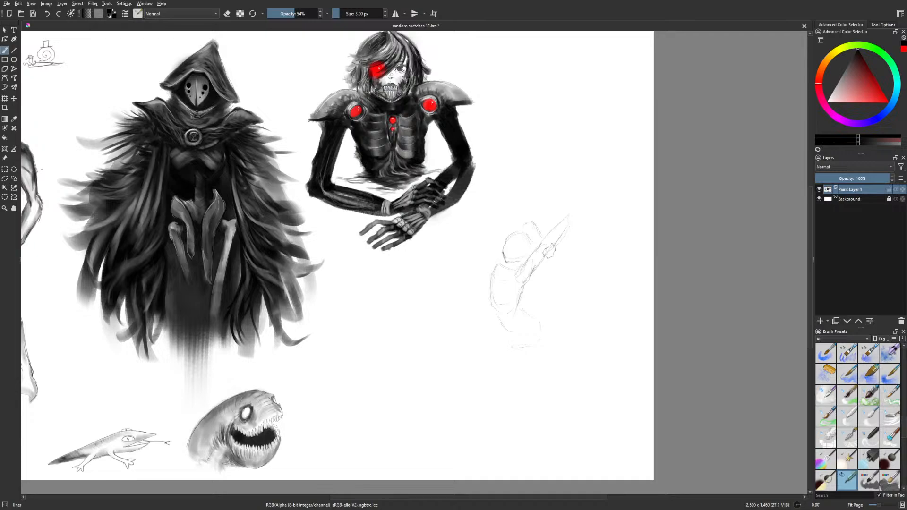
Select the sketched figure with a freehand outline, rotate it clockwise and reposition it so it leans less steeply
left_click(13, 179)
left_click_drag(468, 305, 470, 294)
key("ctrl+t")
left_click_drag(589, 362, 574, 399)
left_click_drag(613, 356, 588, 383)
key("Return")
left_click_drag(571, 340, 573, 320)
left_click_drag(597, 350, 603, 344)
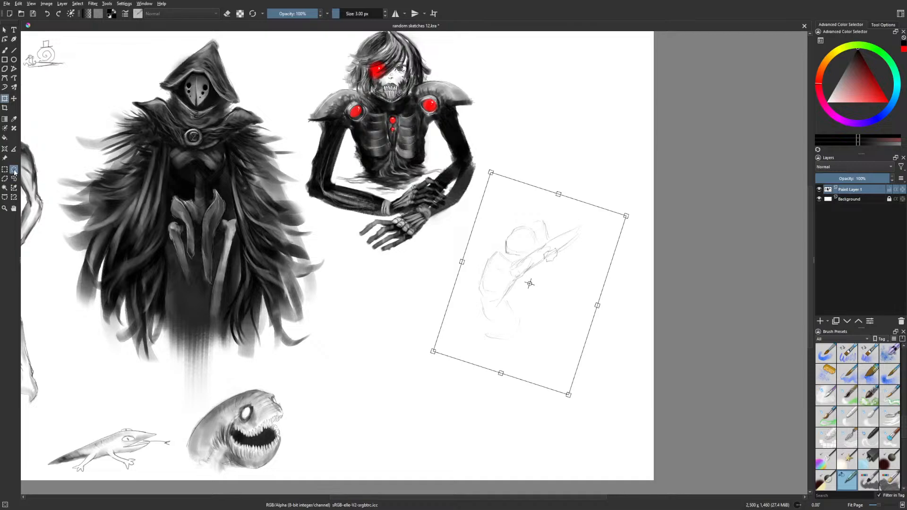
key("b")
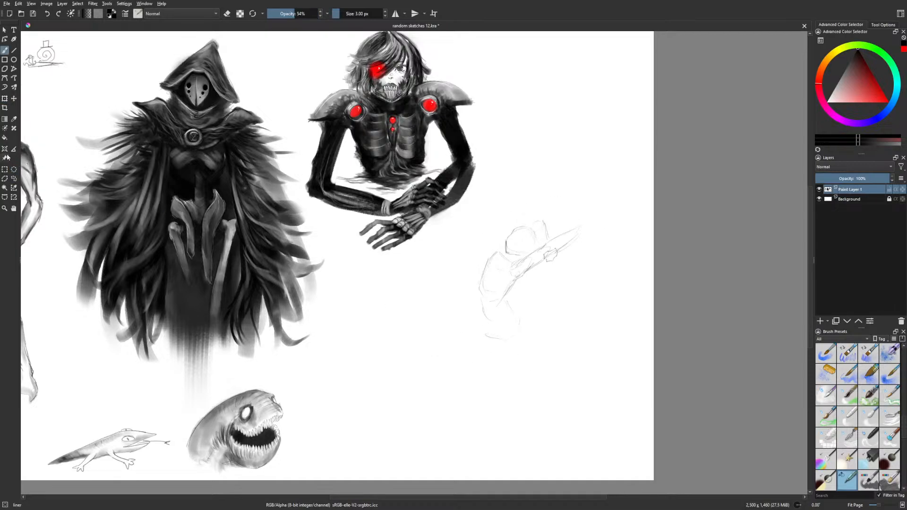
Sketch the figure's hips and thighs with the liner, and extend the raised arms to grip a long sword
left_click(4, 50)
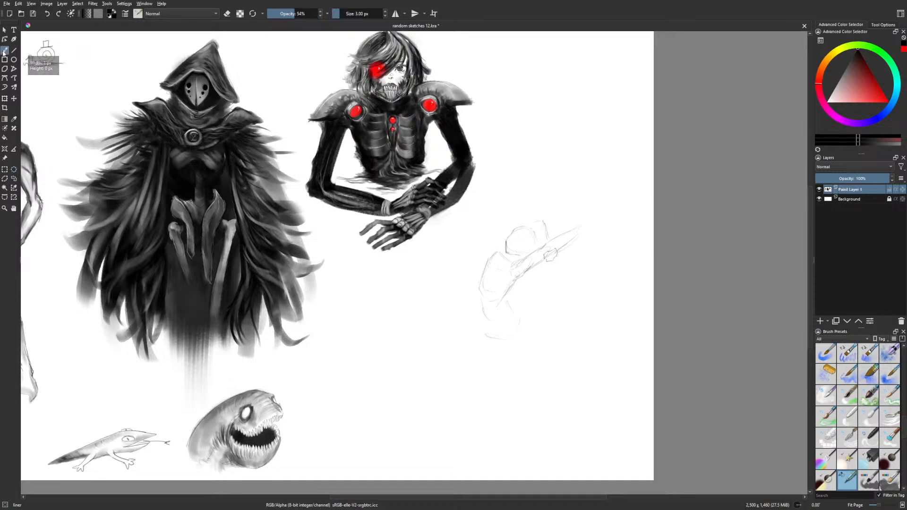
mouse_move(493, 330)
left_mouse_down()
mouse_move(518, 334)
mouse_move(493, 360)
left_mouse_up()
left_click_drag(519, 325, 496, 392)
left_click_drag(480, 323, 481, 380)
left_click_drag(481, 340, 484, 362)
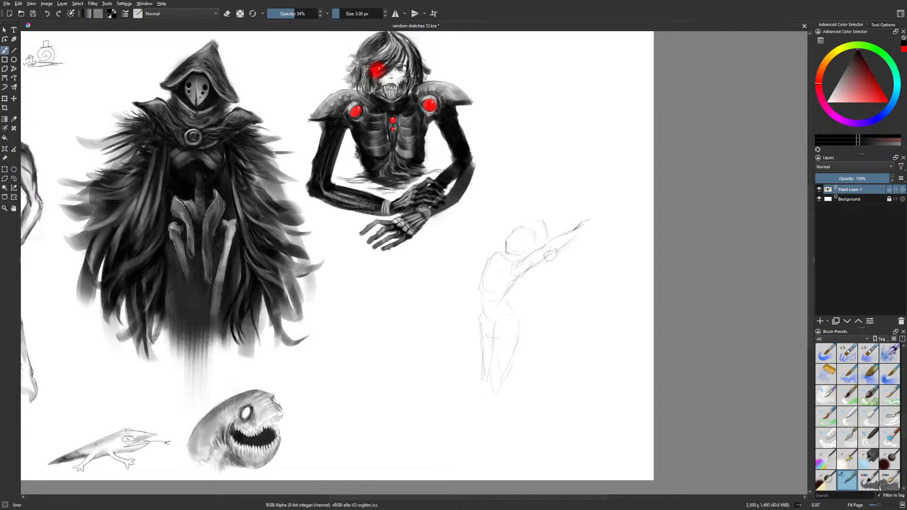
left_click_drag(580, 230, 567, 249)
mouse_move(588, 214)
left_mouse_down()
mouse_move(603, 239)
mouse_move(617, 198)
mouse_move(598, 220)
mouse_move(621, 201)
left_mouse_up()
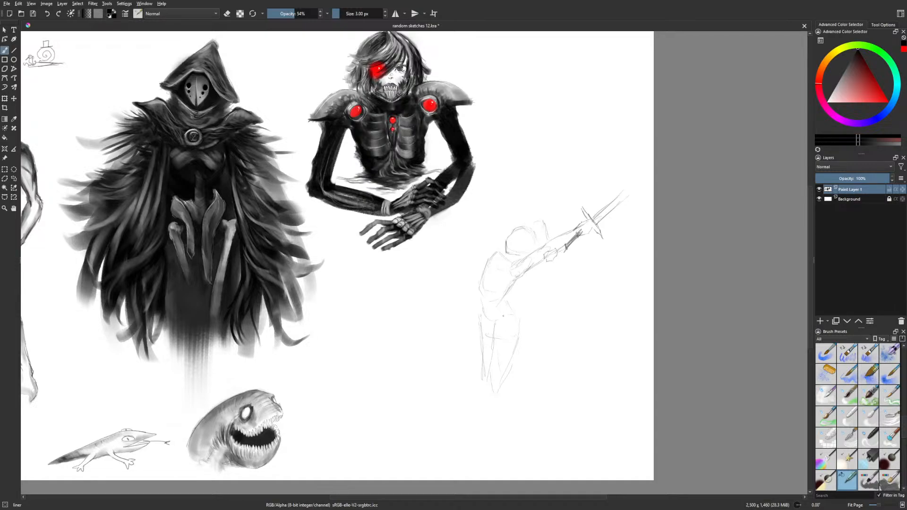
Select the figure's body, arms and sword without the head and scale them up slightly
left_click(14, 178)
mouse_move(455, 367)
left_mouse_down()
mouse_move(624, 267)
mouse_move(640, 168)
mouse_move(537, 196)
mouse_move(532, 252)
mouse_move(483, 255)
mouse_move(455, 361)
left_mouse_up()
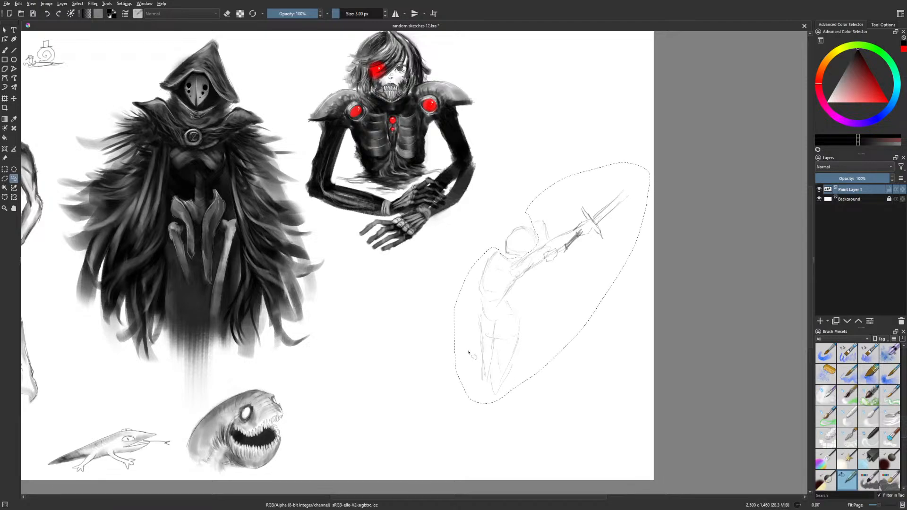
key("ctrl+t")
left_click_drag(552, 404, 551, 425)
left_click_drag(552, 376, 557, 367)
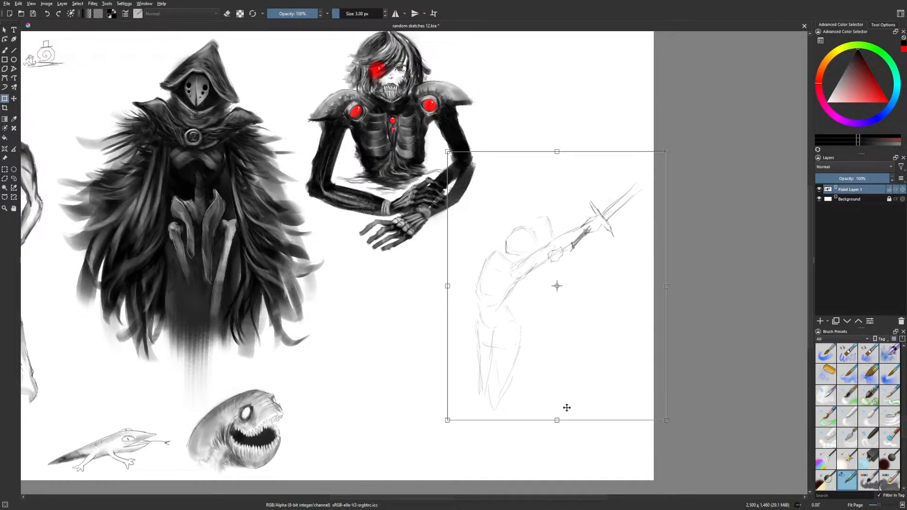
Rotate the whole sword figure slightly counterclockwise, move it down and away from the canvas edge, and clear the selection
left_click(14, 178)
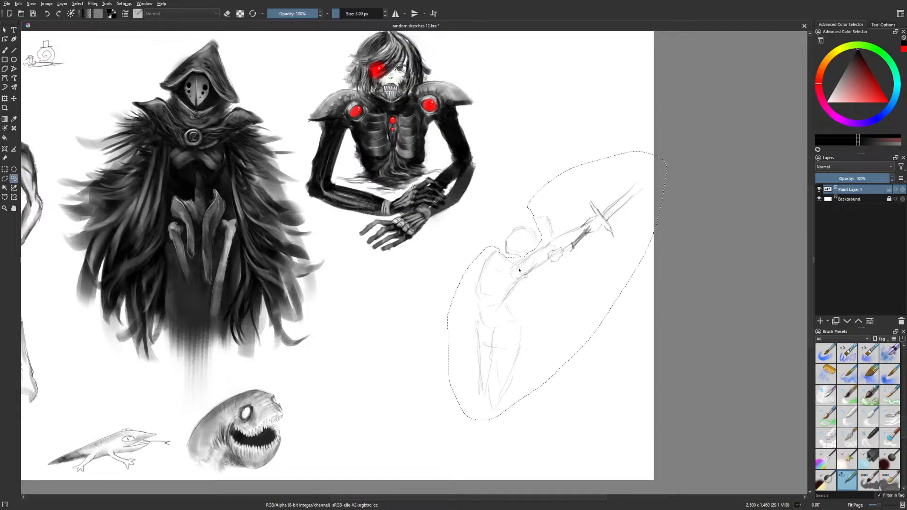
key("ctrl+t")
left_click_drag(720, 302, 720, 297)
left_click_drag(576, 318, 554, 338)
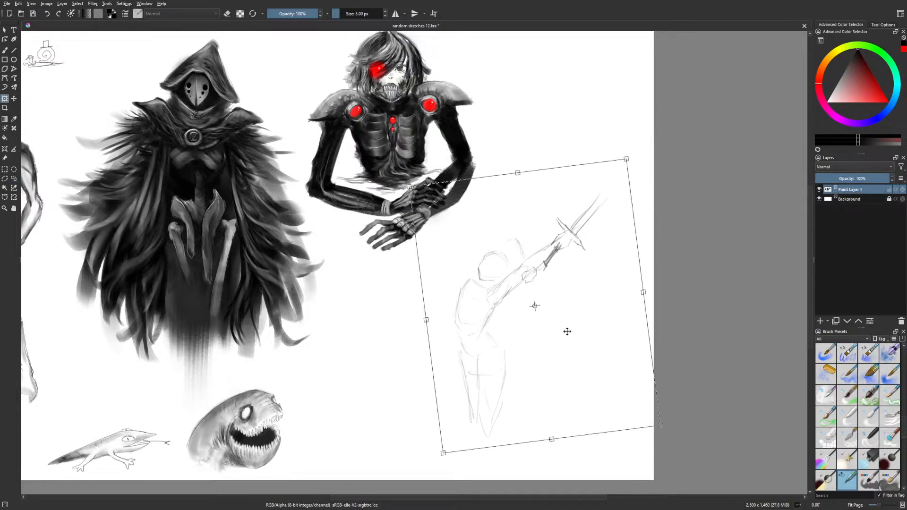
left_click(14, 170)
left_click(45, 171)
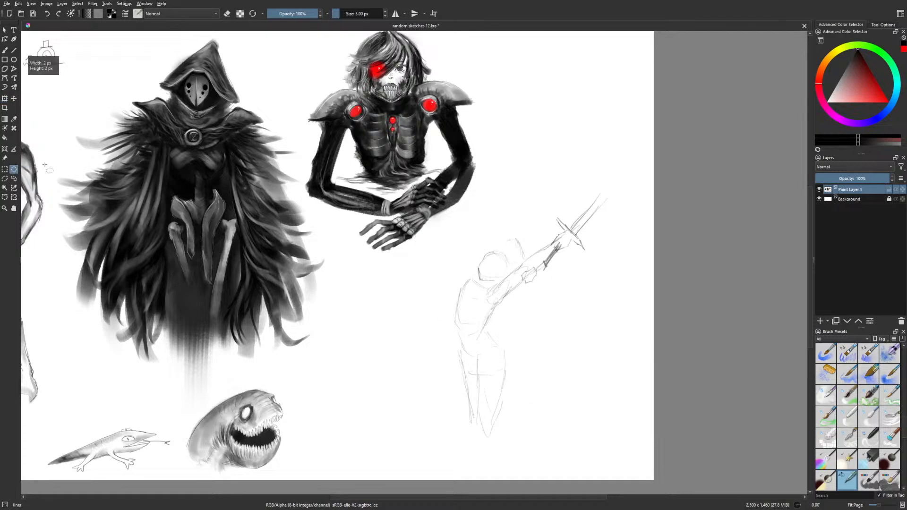
Firm up the outlines of the figure's hips, waist, back and rear thigh with the liner
key("b")
left_click_drag(519, 360, 520, 334)
mouse_move(478, 357)
left_mouse_down()
mouse_move(475, 402)
mouse_move(489, 407)
mouse_move(506, 328)
mouse_move(500, 318)
mouse_move(504, 353)
left_mouse_up()
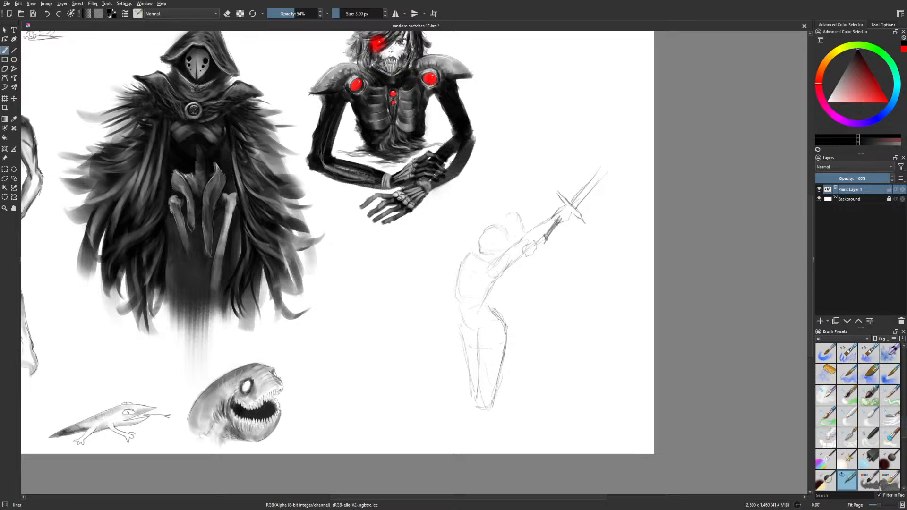
mouse_move(487, 291)
left_mouse_down()
mouse_move(485, 306)
mouse_move(485, 291)
left_mouse_up()
left_click_drag(486, 254, 455, 283)
mouse_move(468, 255)
left_mouse_down()
mouse_move(457, 277)
mouse_move(460, 320)
left_mouse_up()
left_click_drag(460, 308, 466, 358)
left_click_drag(464, 352, 469, 378)
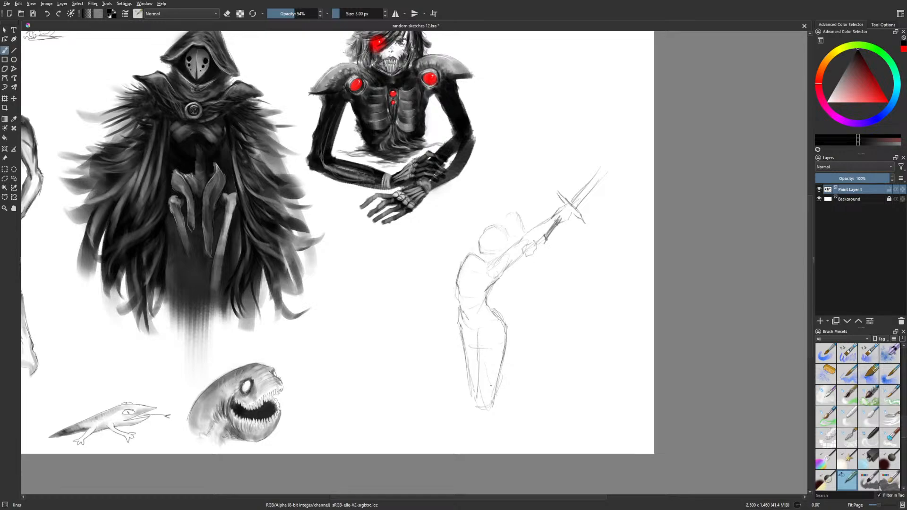
Define the figure's inner thighs and sketch the lower legs down to the canvas edge
left_click_drag(476, 341, 472, 452)
left_click_drag(496, 404, 484, 453)
left_click_drag(471, 397, 472, 426)
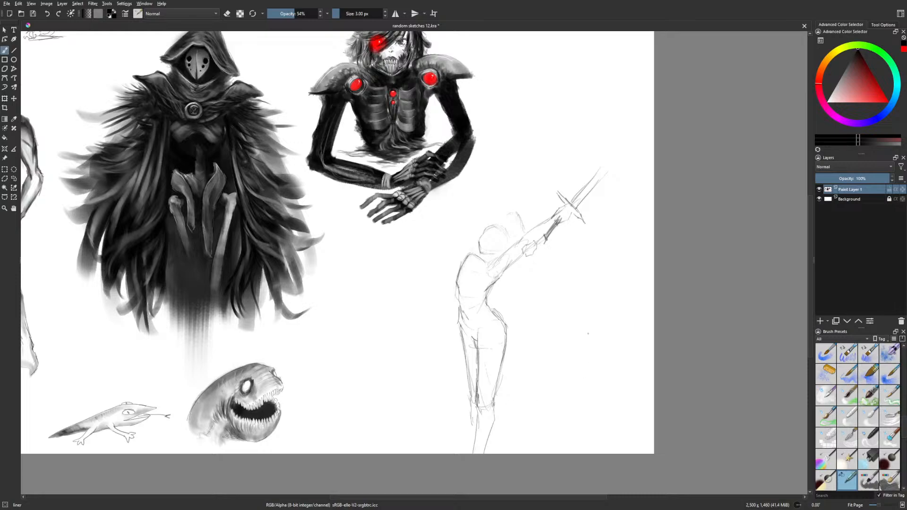
Refine the figure's neck and shoulder lines, erasing stray marks and returning to the 3 px liner
mouse_move(493, 277)
left_mouse_down()
mouse_move(506, 270)
mouse_move(476, 267)
left_mouse_up()
mouse_move(490, 253)
left_mouse_down()
mouse_move(471, 260)
mouse_move(489, 261)
left_mouse_up()
right_click(481, 265)
left_click(493, 228)
right_click(511, 306)
left_click(488, 355)
Sketch the hair contour around the figure's head and clean stray lines with the Eraser Circle brush
mouse_move(468, 258)
left_mouse_down()
mouse_move(455, 275)
mouse_move(462, 266)
left_mouse_up()
mouse_move(472, 255)
left_mouse_down()
mouse_move(457, 280)
mouse_move(489, 221)
mouse_move(483, 230)
mouse_move(510, 215)
mouse_move(523, 233)
mouse_move(537, 219)
left_mouse_up()
right_click(540, 228)
left_click(543, 185)
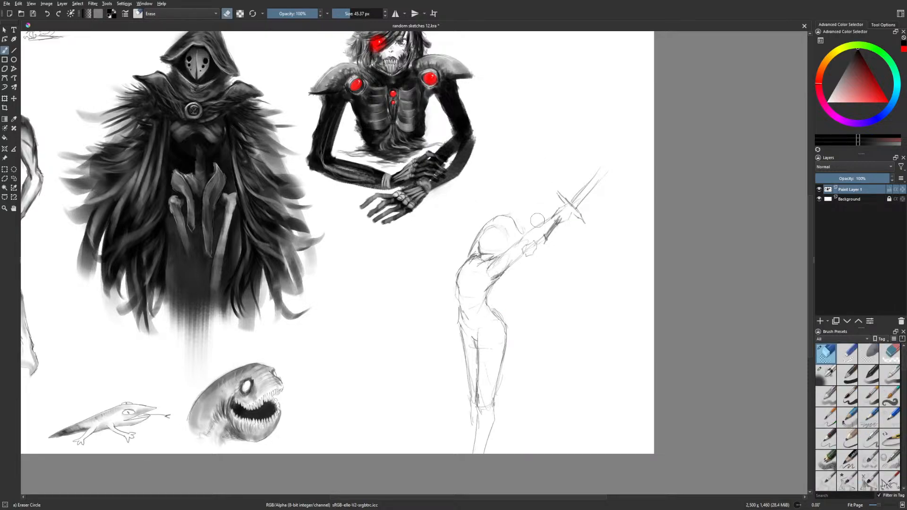
Undo a stray leg stroke and firm up the outlines of the figure's raised arms with the 3 px liner
right_click(506, 323)
left_click(494, 356)
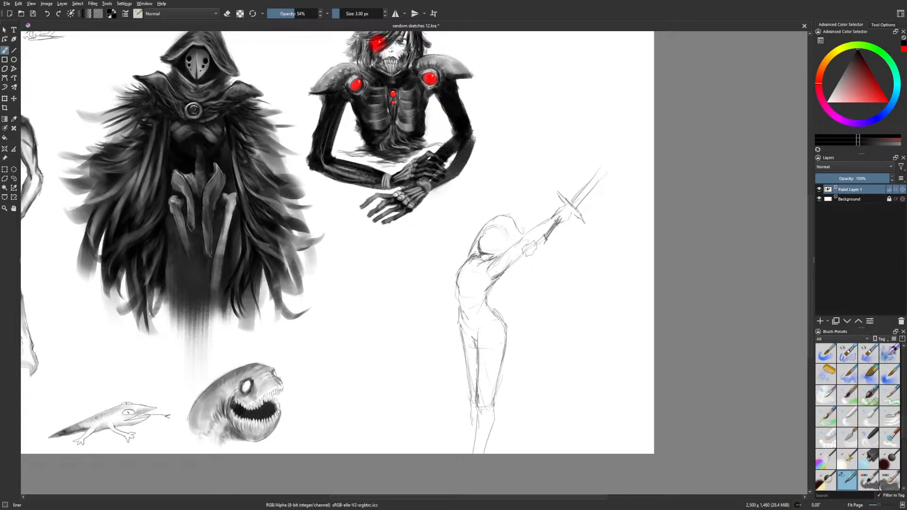
mouse_move(482, 295)
left_mouse_down()
mouse_move(505, 339)
mouse_move(502, 378)
left_mouse_up()
key("ctrl+z")
left_click_drag(495, 261, 551, 219)
mouse_move(488, 280)
left_mouse_down()
mouse_move(514, 264)
mouse_move(504, 270)
left_mouse_up()
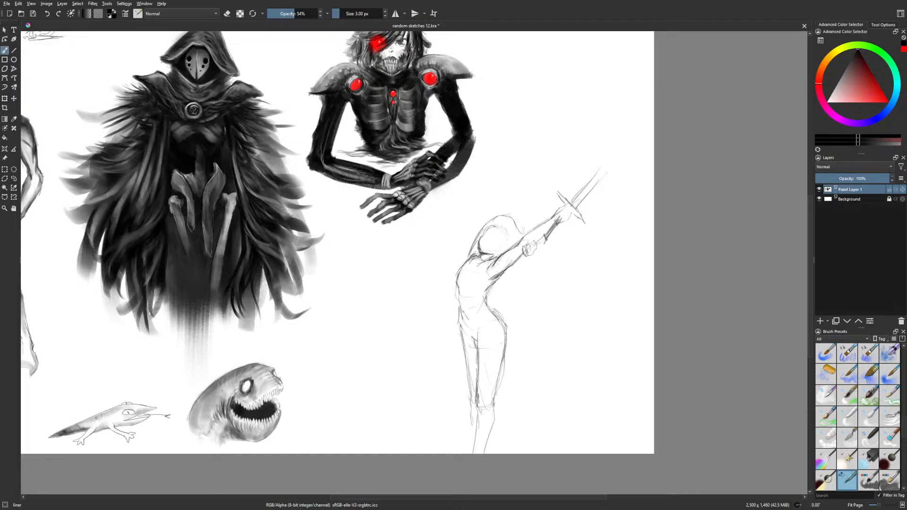
Sketch a long narrow shape running from the figure's face down to the chest with the 3 px liner
mouse_move(486, 233)
left_mouse_down()
mouse_move(482, 252)
mouse_move(495, 246)
mouse_move(487, 272)
mouse_move(479, 270)
left_mouse_up()
right_click(512, 255)
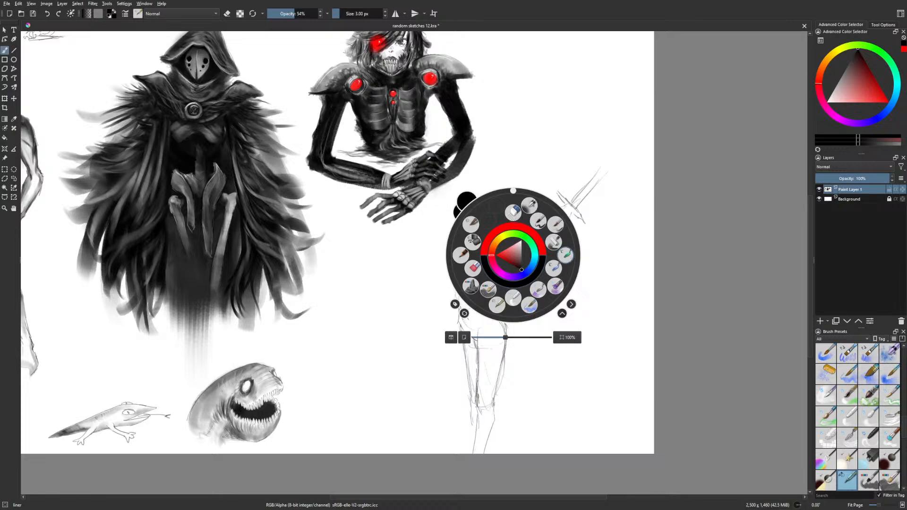
left_click(557, 263)
left_click_drag(483, 250, 485, 256)
right_click(486, 246)
left_click(478, 293)
mouse_move(484, 245)
left_mouse_down()
mouse_move(492, 230)
mouse_move(495, 243)
mouse_move(494, 225)
left_mouse_up()
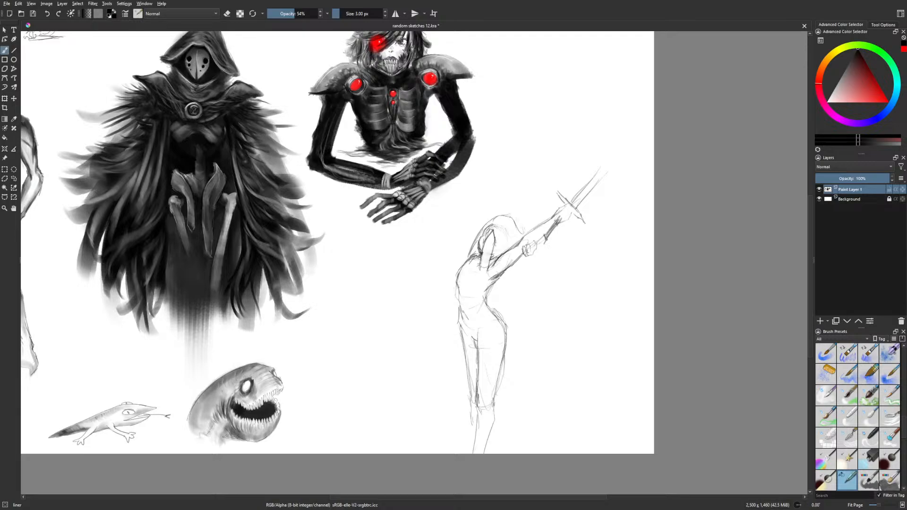
Darken the hair around the face with the Gamer Knife Maybe brush at 14 px and return to the liner
right_click(487, 238)
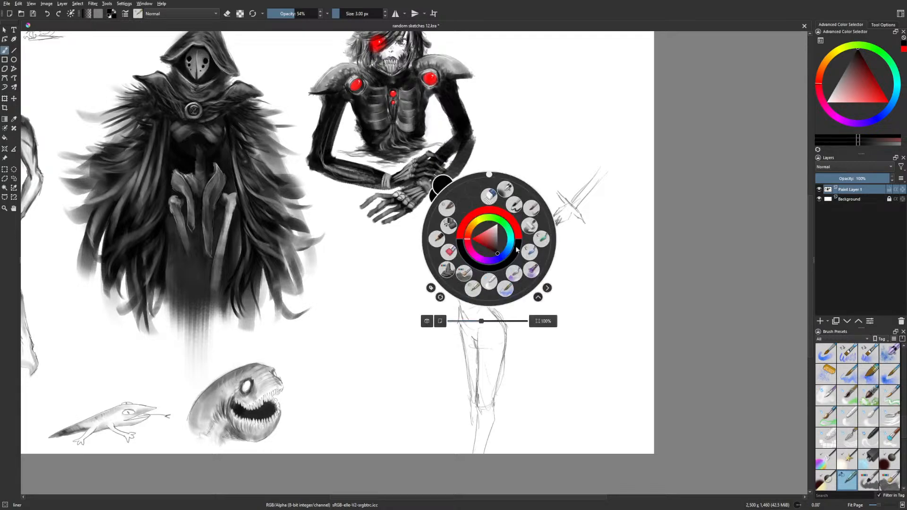
left_click(540, 238)
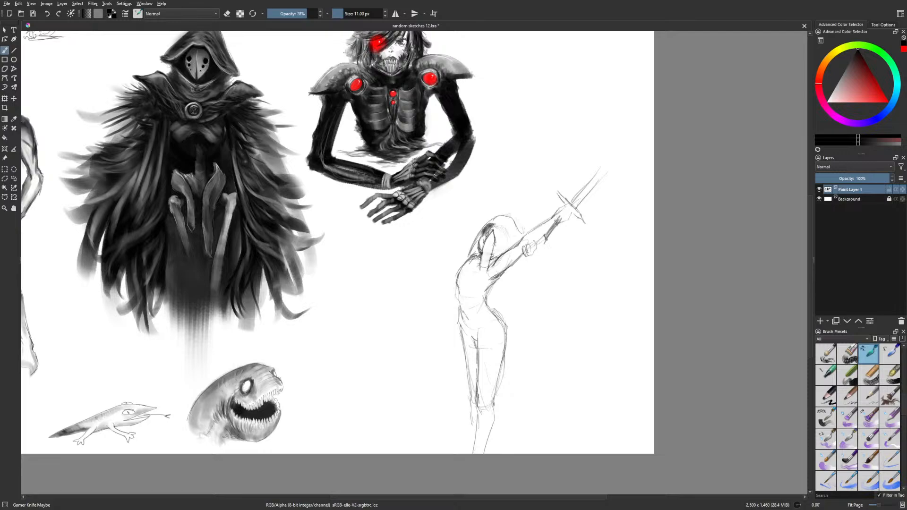
left_click(315, 14)
key("bracketright")
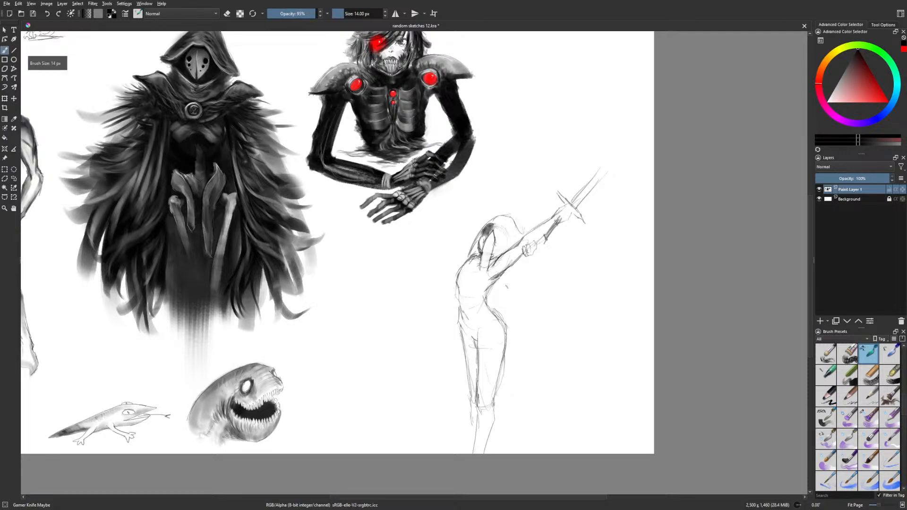
mouse_move(494, 224)
left_mouse_down()
mouse_move(483, 226)
mouse_move(498, 258)
mouse_move(503, 242)
mouse_move(482, 222)
left_mouse_up()
right_click(514, 239)
left_click(499, 289)
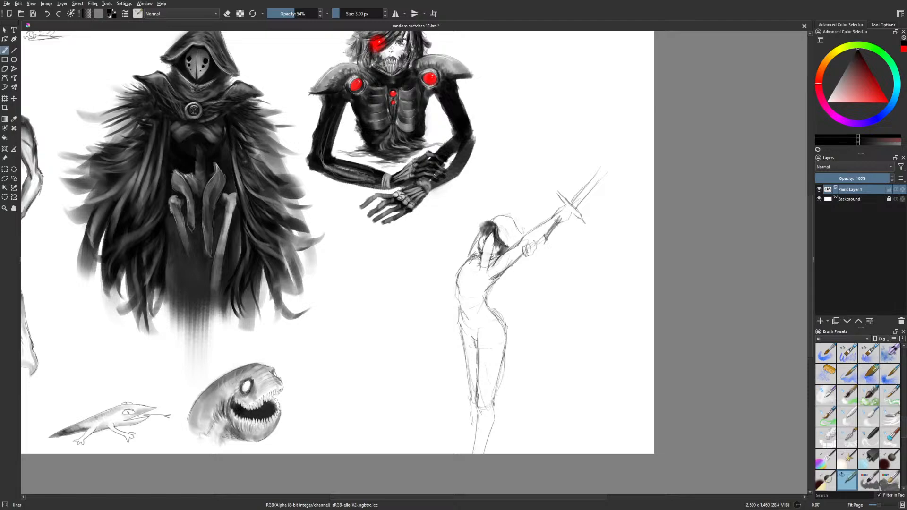
Redraw the hair contour at the back of the head with the liner, undoing the first stroke
left_click_drag(503, 218, 519, 236)
key("ctrl+z")
key("ctrl+z")
mouse_move(500, 218)
left_mouse_down()
mouse_move(510, 243)
mouse_move(517, 229)
mouse_move(519, 241)
left_mouse_up()
Shade the hair at the back of the head with Gamer Knife Maybe at 22 px and 45% opacity
right_click(542, 274)
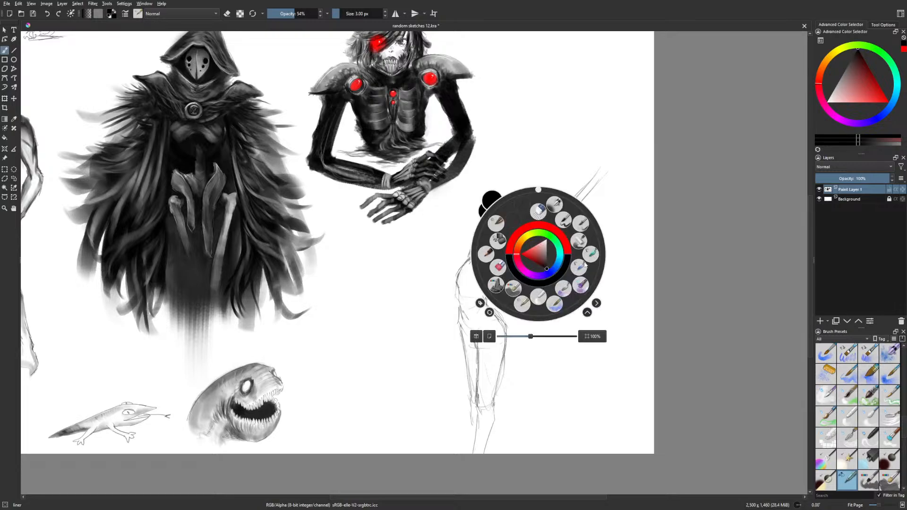
left_click(591, 254)
key("bracketright")
key("bracketright")
key("bracketright")
key("bracketright")
key("bracketright")
left_click_drag(296, 14, 289, 14)
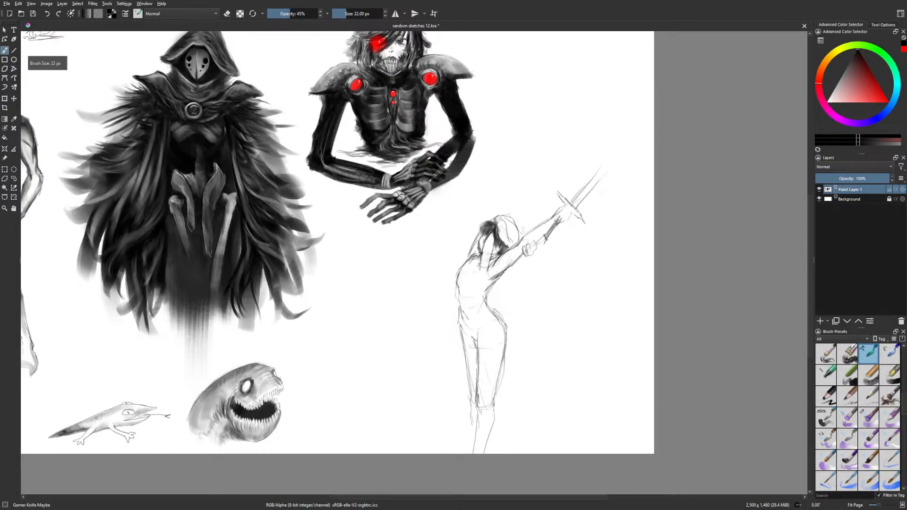
mouse_move(502, 232)
left_mouse_down()
mouse_move(508, 244)
mouse_move(516, 239)
mouse_move(510, 224)
mouse_move(516, 241)
mouse_move(507, 228)
left_mouse_up()
Mirror the canvas view and firm up the outline of the narrow shape between face and chest with the 3 px liner
right_click(504, 293)
left_click(487, 342)
key("m")
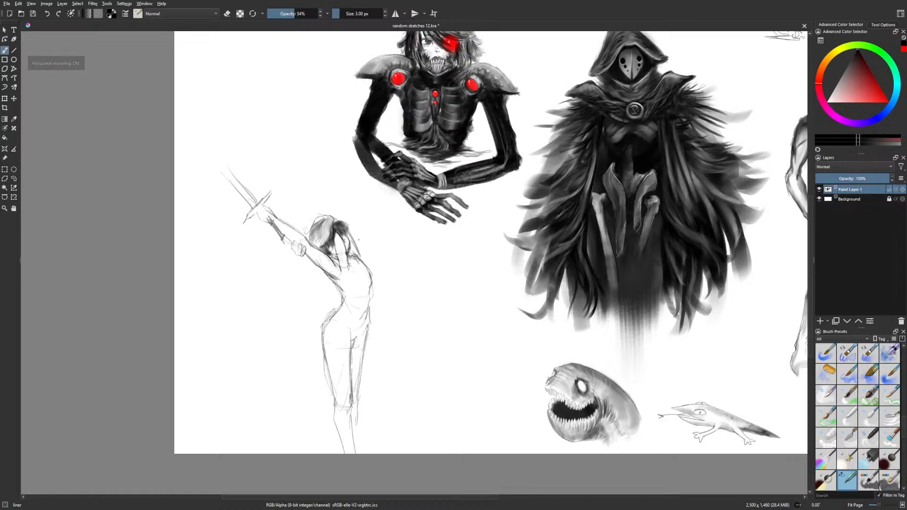
left_click_drag(335, 248, 339, 263)
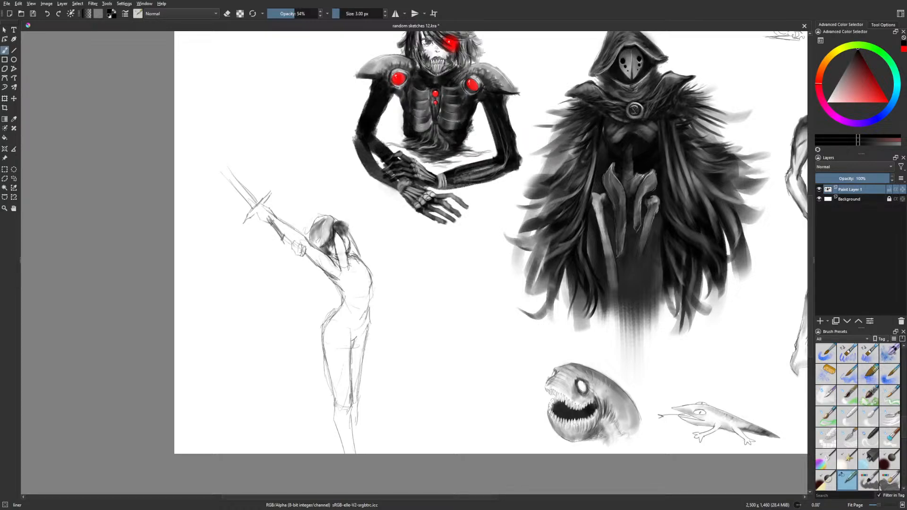
mouse_move(334, 245)
left_mouse_down()
mouse_move(348, 270)
mouse_move(340, 266)
left_mouse_up()
right_click(340, 247)
left_click(340, 189)
right_click(338, 248)
left_click(329, 292)
mouse_move(342, 240)
left_mouse_down()
mouse_move(333, 257)
mouse_move(346, 272)
left_mouse_up()
Darken and clean the head's front area by alternating drawing and erasing, and restore the unmirrored view
key("e")
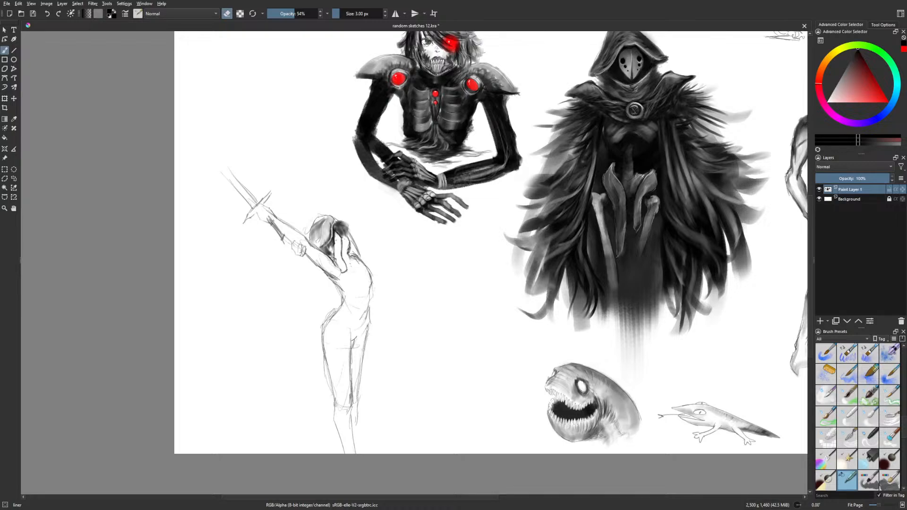
key("e")
key("e")
key("e")
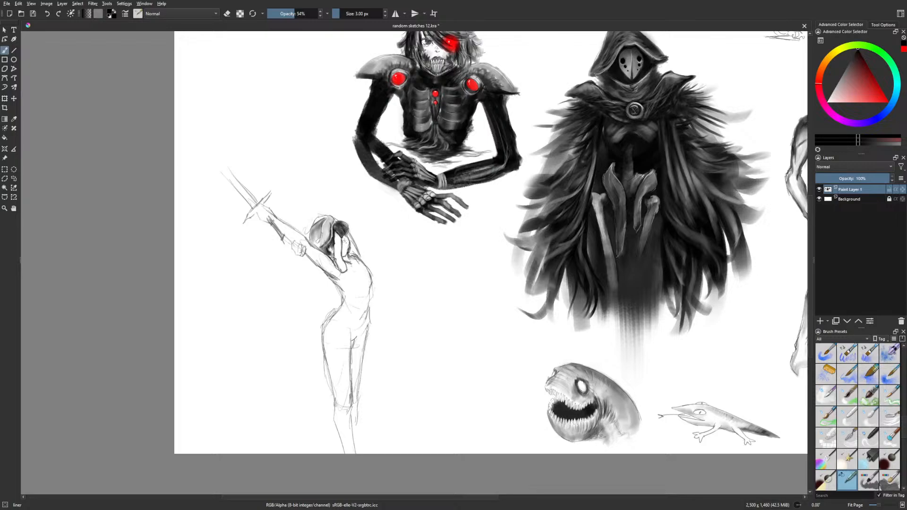
key("m")
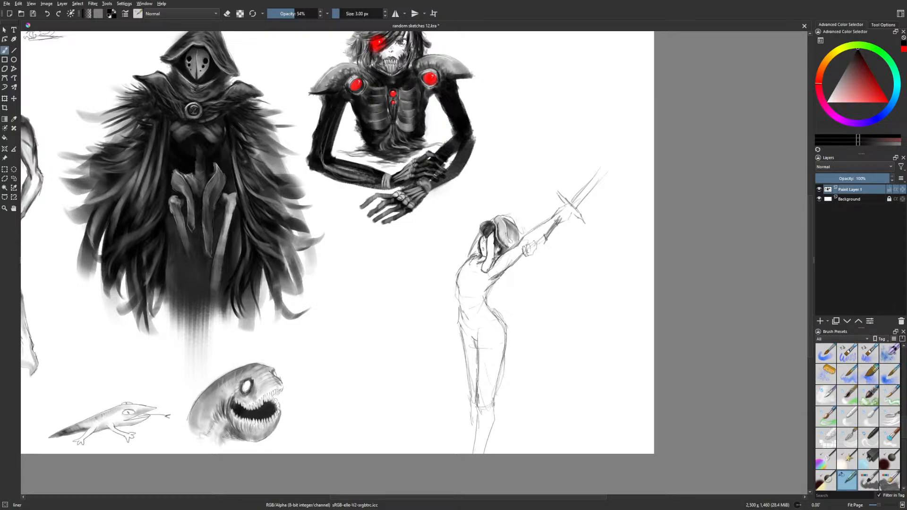
Outline the figure's cropped top and fill it black with the Dry Roller brush at 38 px, undoing stray strokes
mouse_move(463, 270)
left_mouse_down()
mouse_move(478, 262)
mouse_move(473, 274)
left_mouse_up()
mouse_move(479, 266)
left_mouse_down()
mouse_move(477, 278)
mouse_move(459, 266)
mouse_move(454, 287)
left_mouse_up()
right_click(480, 291)
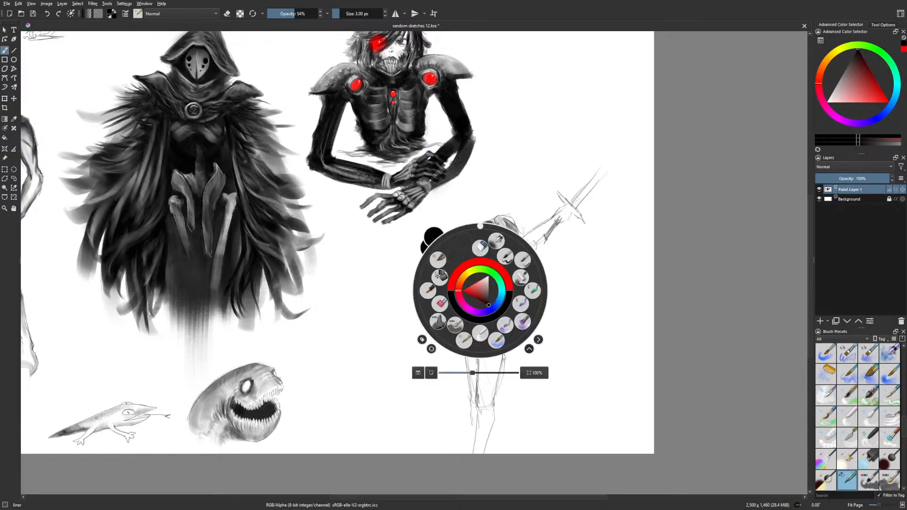
left_click(520, 282)
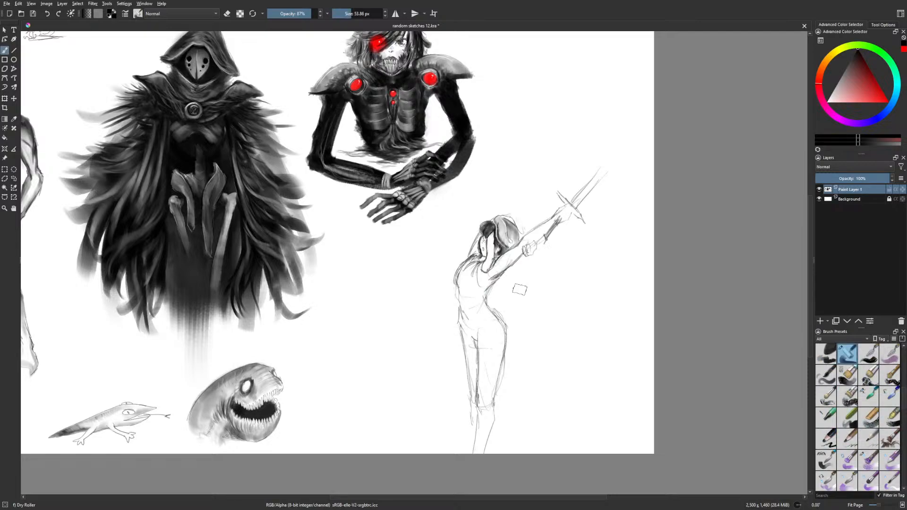
key("bracketleft")
mouse_move(459, 279)
left_mouse_down()
mouse_move(490, 287)
mouse_move(468, 277)
mouse_move(461, 302)
mouse_move(459, 288)
mouse_move(471, 302)
mouse_move(499, 287)
mouse_move(470, 277)
mouse_move(462, 293)
mouse_move(459, 280)
mouse_move(469, 296)
mouse_move(497, 289)
mouse_move(465, 293)
mouse_move(475, 296)
mouse_move(462, 268)
mouse_move(458, 293)
mouse_move(461, 269)
mouse_move(479, 291)
left_mouse_up()
key("ctrl+z")
key("ctrl+z")
key("ctrl+z")
key("ctrl+z")
right_click(490, 276)
left_click(474, 325)
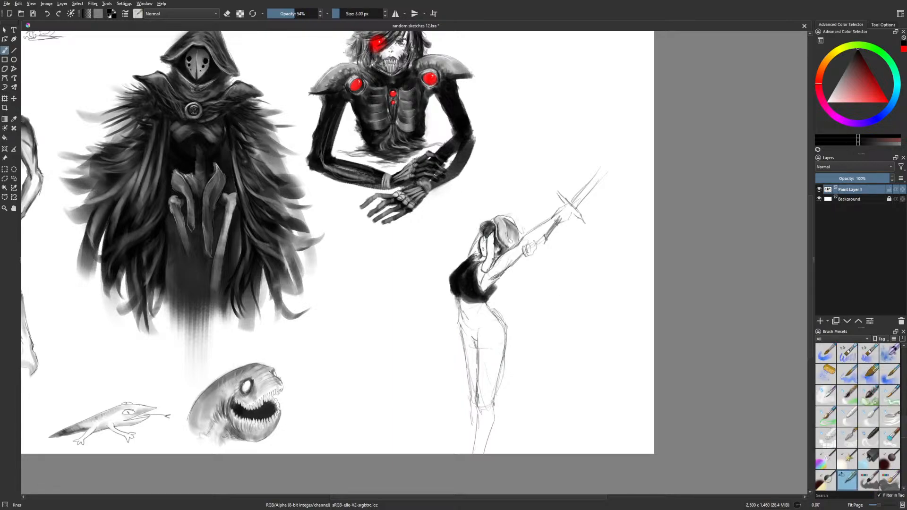
Block in dark shorts over the hips and thighs with the Dry Roller, reducing it to 22 px for the darker areas
right_click(506, 292)
left_click(548, 301)
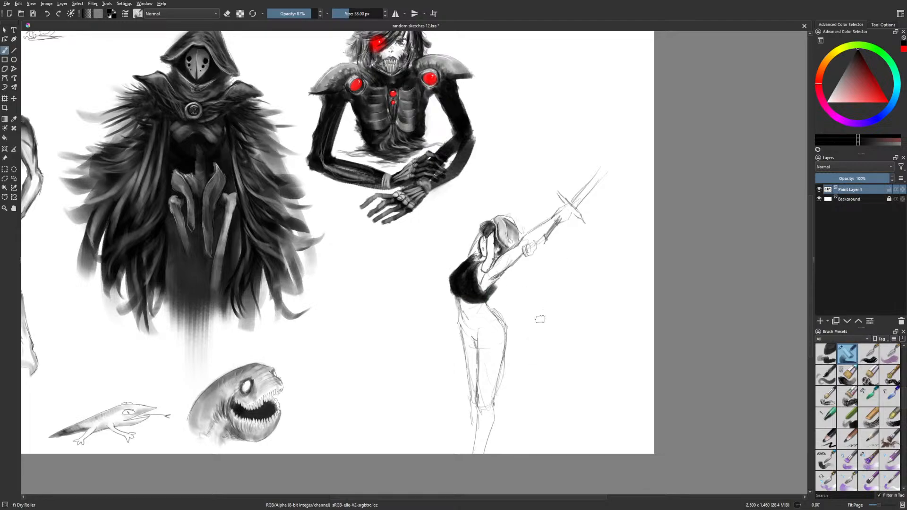
mouse_move(485, 334)
left_mouse_down()
mouse_move(474, 330)
mouse_move(491, 324)
mouse_move(462, 319)
mouse_move(491, 312)
mouse_move(465, 331)
mouse_move(473, 343)
mouse_move(500, 346)
mouse_move(477, 321)
mouse_move(460, 341)
mouse_move(474, 357)
mouse_move(466, 359)
mouse_move(483, 366)
mouse_move(502, 352)
mouse_move(498, 363)
left_mouse_up()
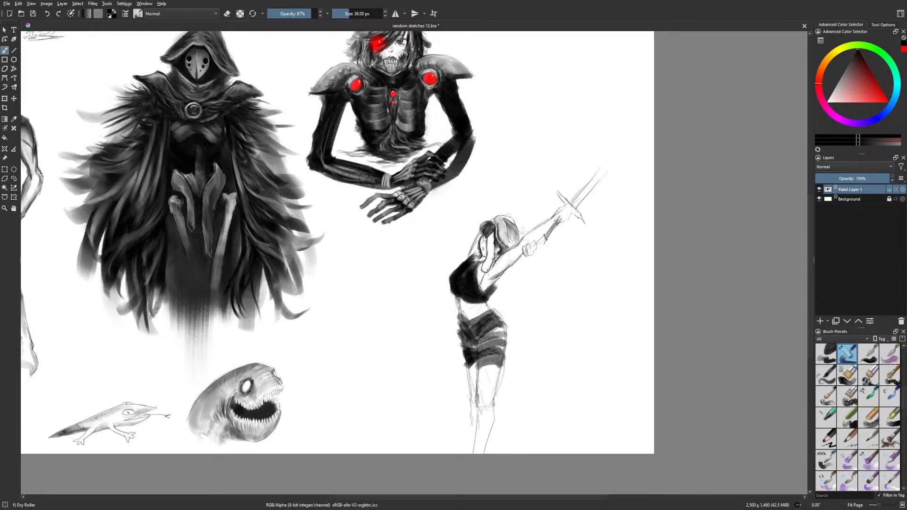
key("bracketleft")
key("bracketleft")
key("bracketleft")
key("bracketleft")
mouse_move(464, 313)
left_mouse_down()
mouse_move(479, 309)
mouse_move(466, 320)
mouse_move(482, 331)
mouse_move(475, 350)
left_mouse_up()
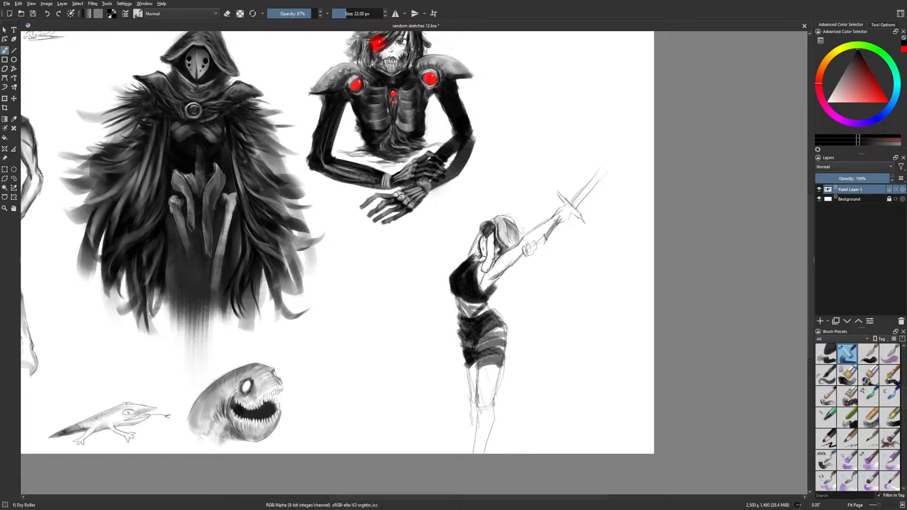
Erase the sword and stray forearm lines with the Eraser Circle brush and redraw the raised hand with the liner
right_click(544, 284)
left_click(542, 243)
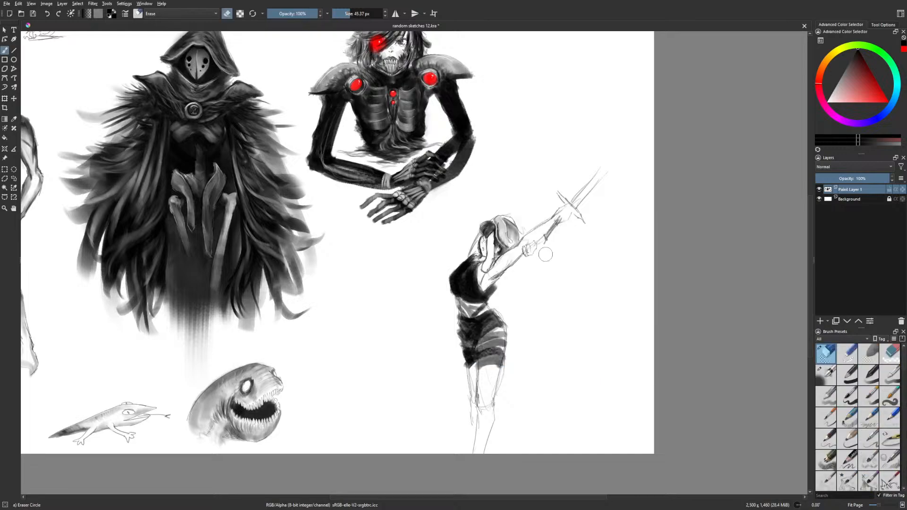
mouse_move(561, 191)
left_mouse_down()
mouse_move(578, 201)
mouse_move(580, 220)
mouse_move(580, 194)
mouse_move(590, 204)
left_mouse_up()
mouse_move(557, 240)
left_mouse_down()
mouse_move(544, 236)
mouse_move(551, 230)
left_mouse_up()
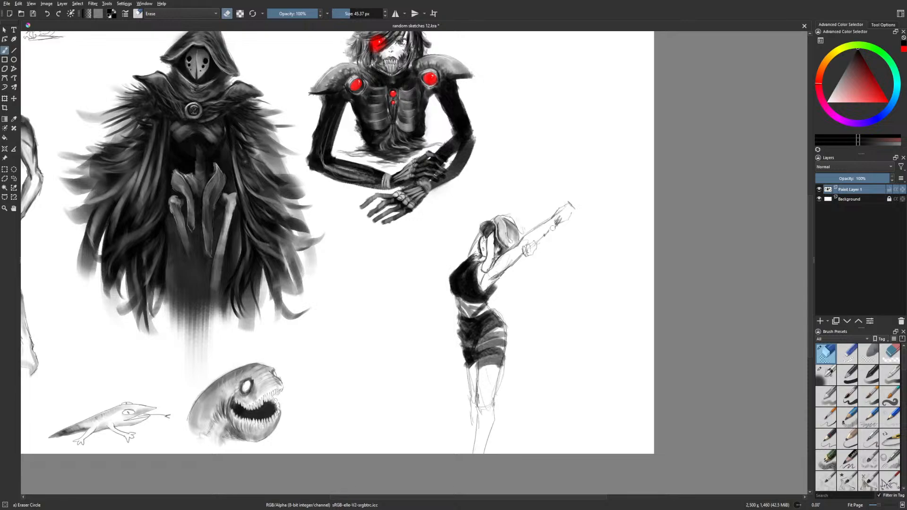
right_click(548, 236)
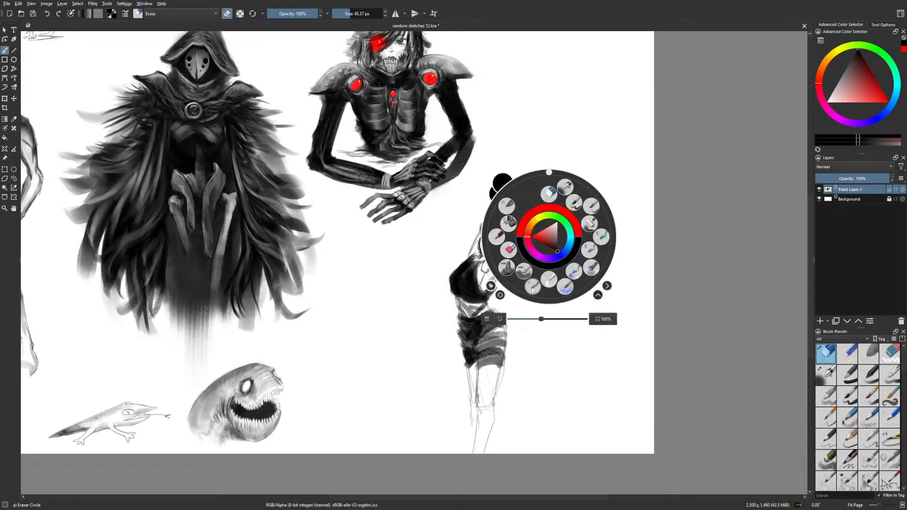
left_click(532, 287)
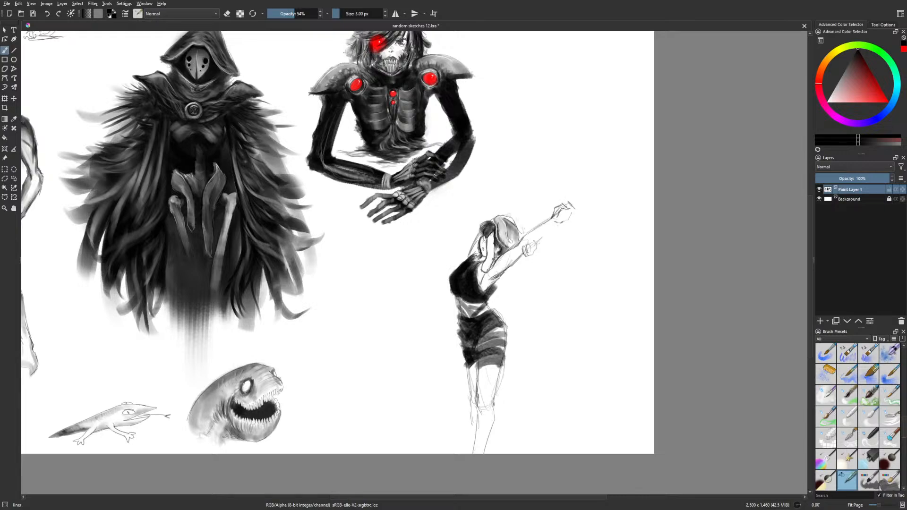
Try long strokes hanging down from the raised hand and undo them
mouse_move(560, 221)
left_mouse_down()
mouse_move(547, 219)
mouse_move(572, 223)
mouse_move(551, 238)
mouse_move(541, 278)
left_mouse_up()
left_click_drag(550, 218, 535, 293)
key("ctrl+z")
key("ctrl+z")
key("ctrl+z")
key("ctrl+z")
key("ctrl+z")
Mirror the view and lightly shade the raised upper arm with Gamer Knife Maybe at 14 px and 45% opacity
right_click(499, 256)
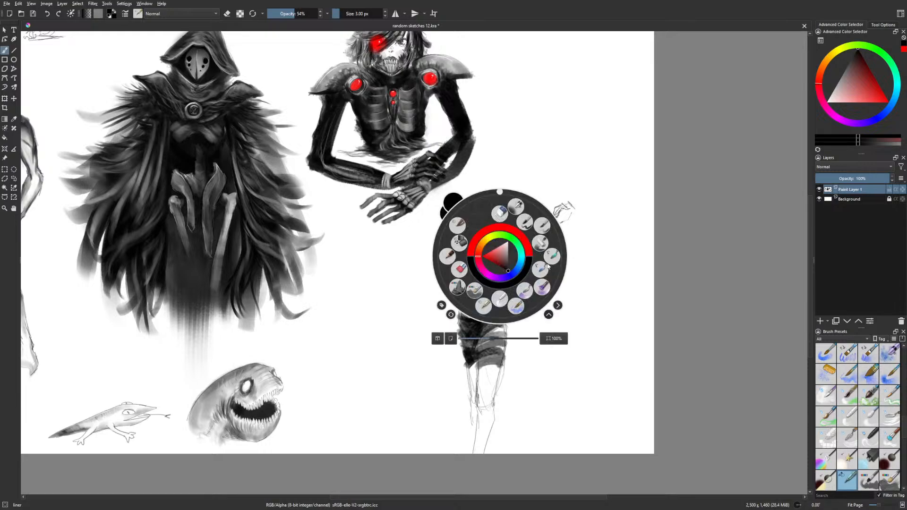
left_click(545, 263)
key("m")
key("bracketleft")
key("bracketleft")
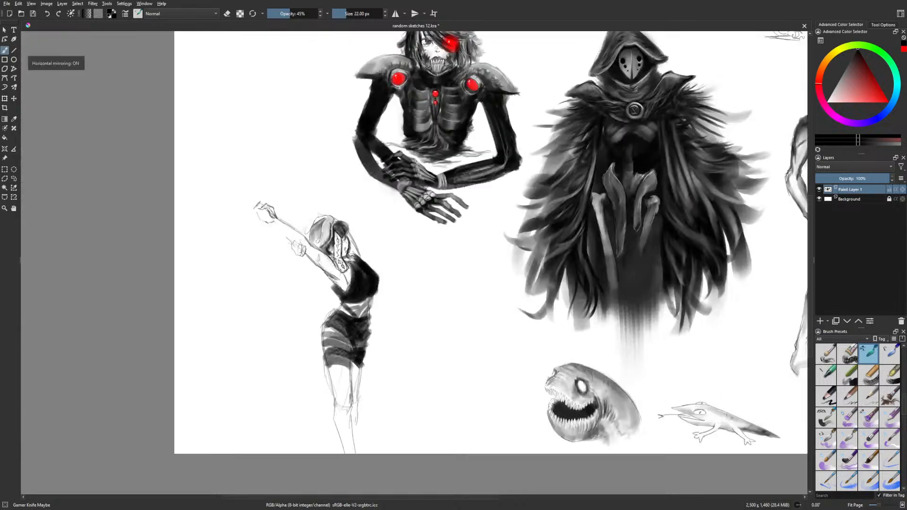
key("bracketleft")
key("bracketleft")
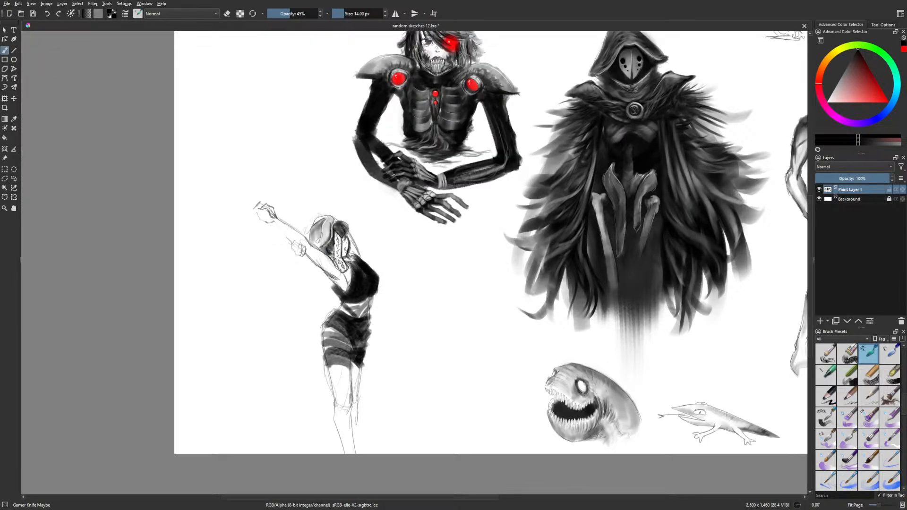
right_click(322, 258)
left_click(315, 303)
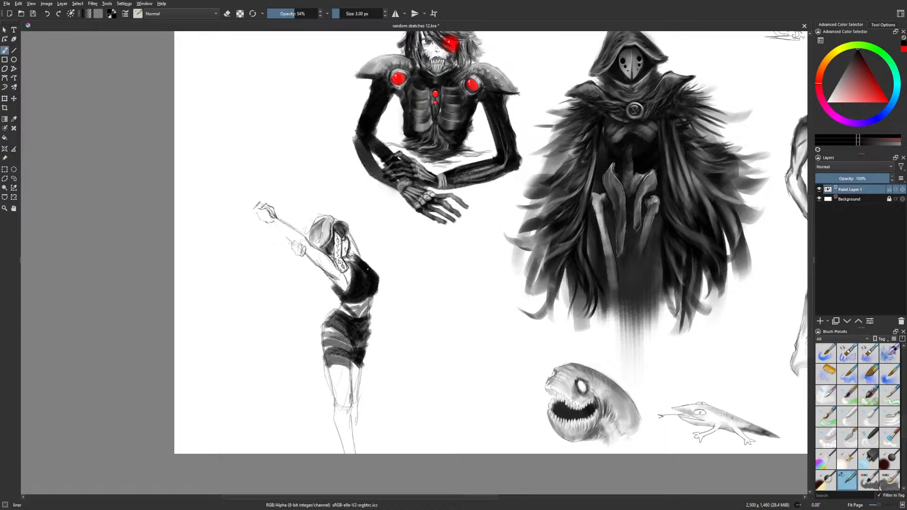
right_click(340, 271)
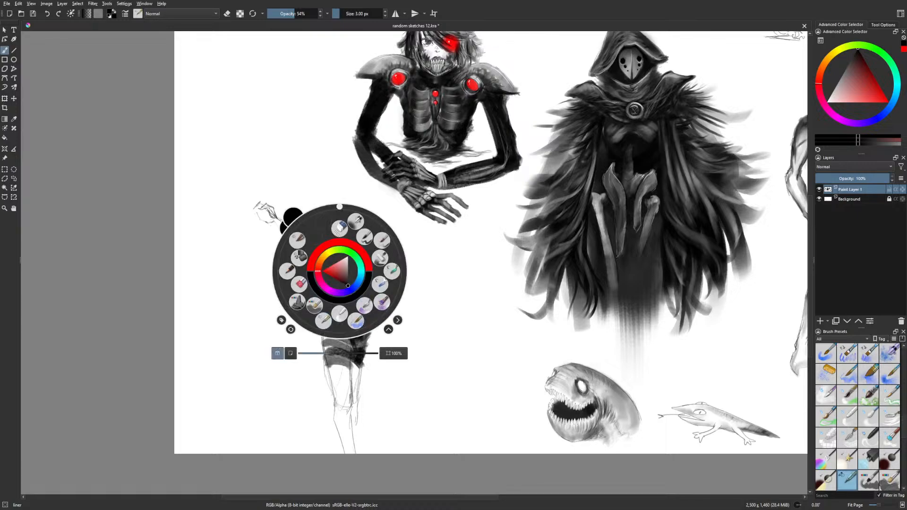
left_click(392, 271)
mouse_move(330, 273)
left_mouse_down()
mouse_move(338, 279)
mouse_move(324, 268)
left_mouse_up()
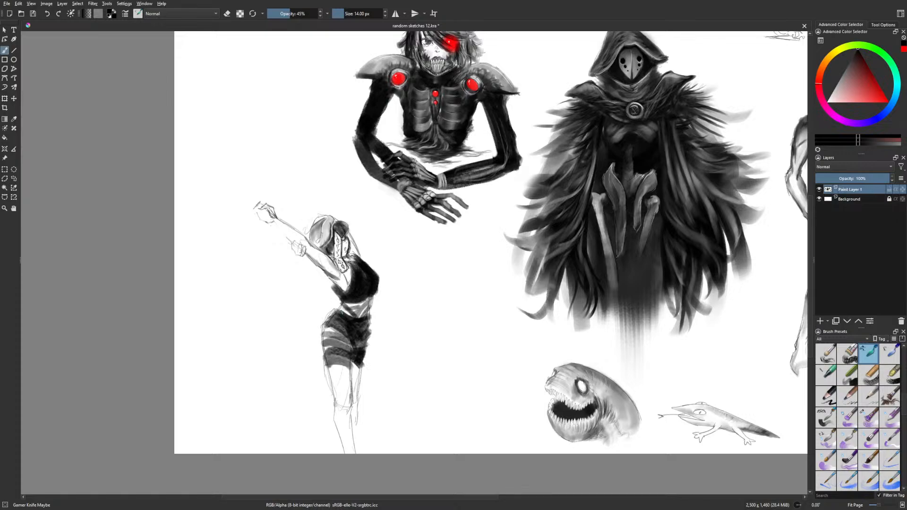
Select the raised hand freehand, move it closer to the body, and shade both raised arms with the 14 px brush
left_click(14, 188)
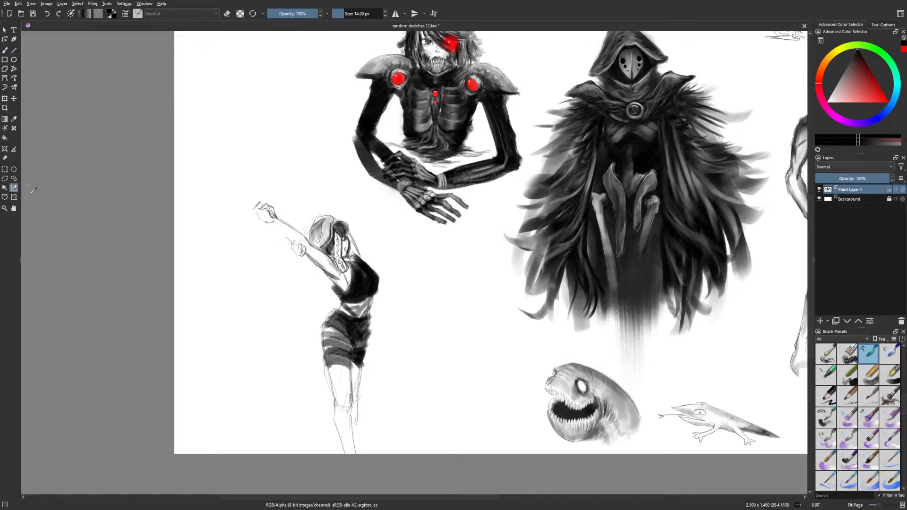
left_click(14, 179)
mouse_move(277, 242)
left_mouse_down()
mouse_move(296, 215)
mouse_move(275, 244)
mouse_move(295, 227)
mouse_move(295, 244)
left_mouse_up()
key("ctrl+t")
left_click(14, 179)
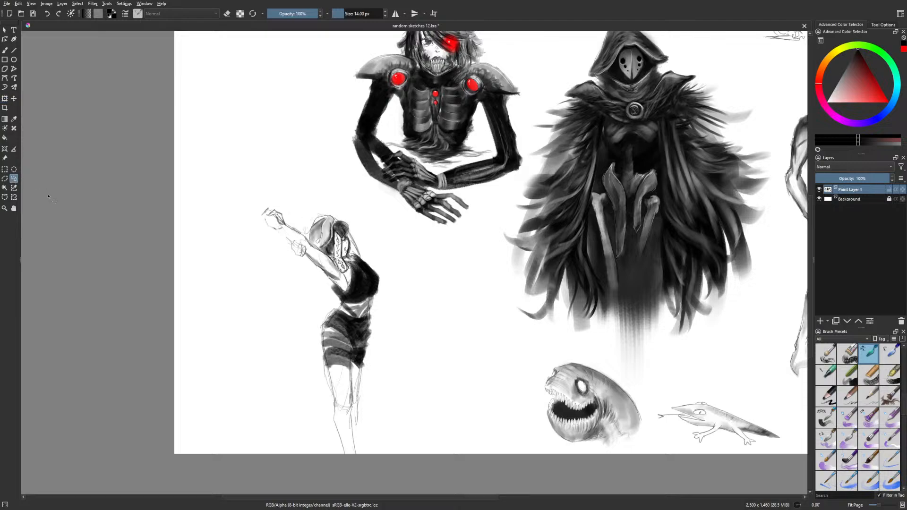
key("b")
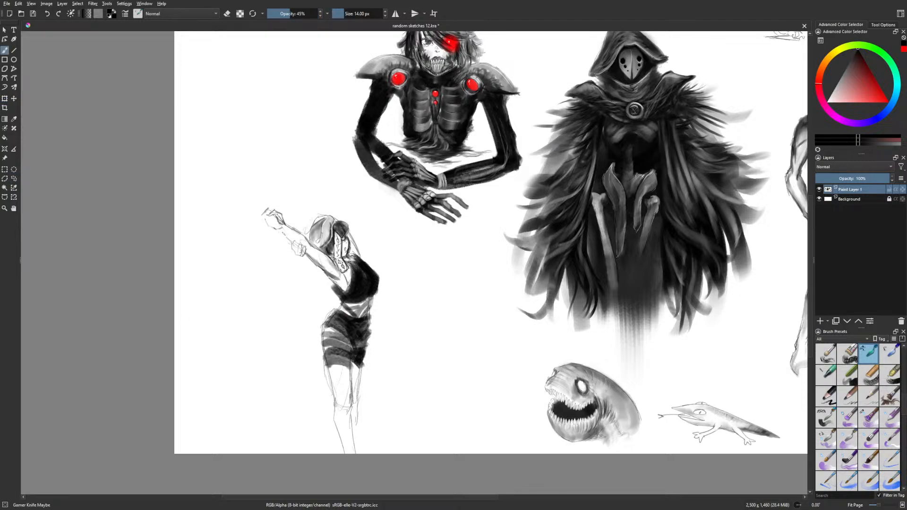
mouse_move(283, 229)
left_mouse_down()
mouse_move(325, 271)
mouse_move(324, 256)
mouse_move(344, 290)
mouse_move(348, 278)
left_mouse_up()
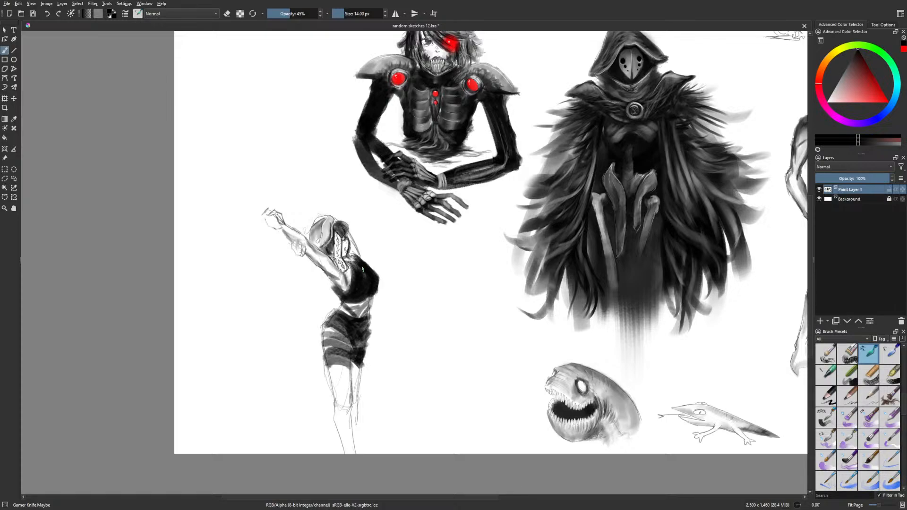
Carve light curved stripes into the dark shorts with the 14 px brush in eraser mode, working in both view orientations
key("e")
mouse_move(332, 360)
left_mouse_down()
mouse_move(346, 362)
mouse_move(329, 356)
mouse_move(346, 360)
mouse_move(345, 348)
left_mouse_up()
left_click(307, 14)
left_click_drag(327, 343, 348, 341)
key("m")
left_click_drag(481, 339, 498, 320)
left_click_drag(484, 326, 489, 317)
left_click_drag(479, 331, 482, 317)
left_click_drag(461, 321, 481, 317)
mouse_move(462, 320)
left_mouse_down()
mouse_move(474, 344)
mouse_move(467, 362)
left_mouse_up()
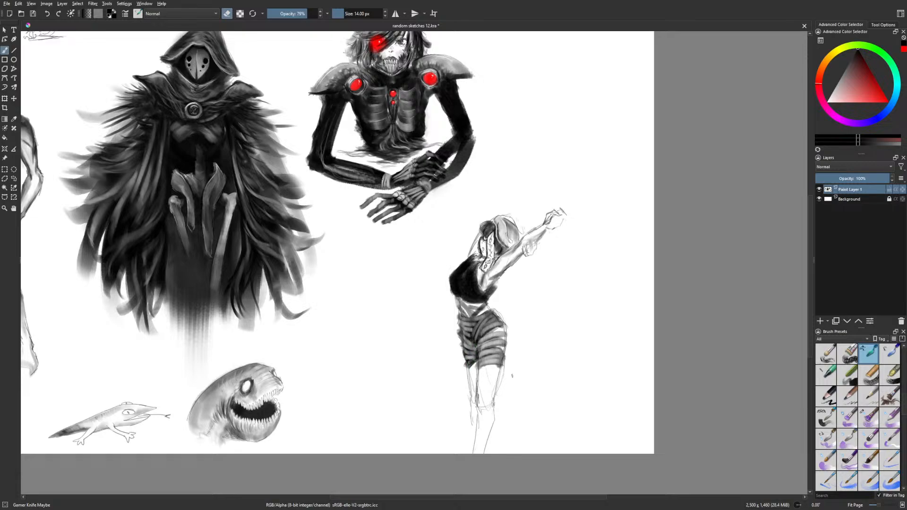
key("e")
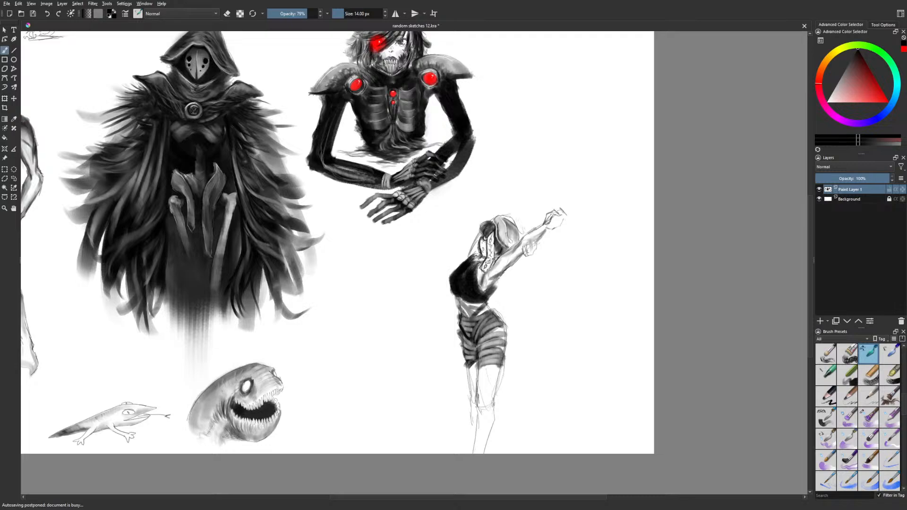
Refine the waist above the striped shorts, alternating painting and erasing and reducing the brush to 10 px
key("e")
mouse_move(475, 314)
left_mouse_down()
mouse_move(484, 307)
mouse_move(471, 308)
left_mouse_up()
key("e")
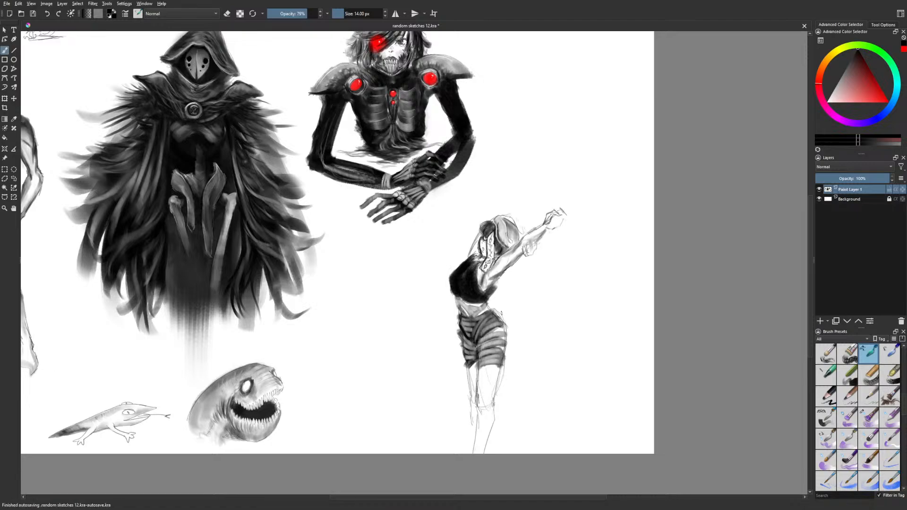
key("bracketleft")
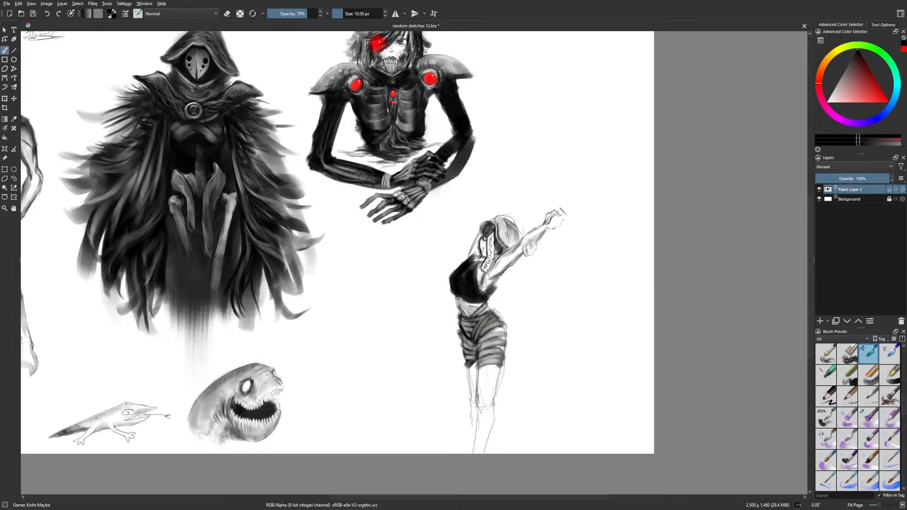
left_click_drag(461, 305, 468, 319)
key("e")
key("e")
key("e")
key("e")
Paint dark hair falling behind the face with the 10 px brush, working in both view orientations
mouse_move(480, 235)
left_mouse_down()
mouse_move(478, 251)
mouse_move(472, 244)
left_mouse_up()
key("m")
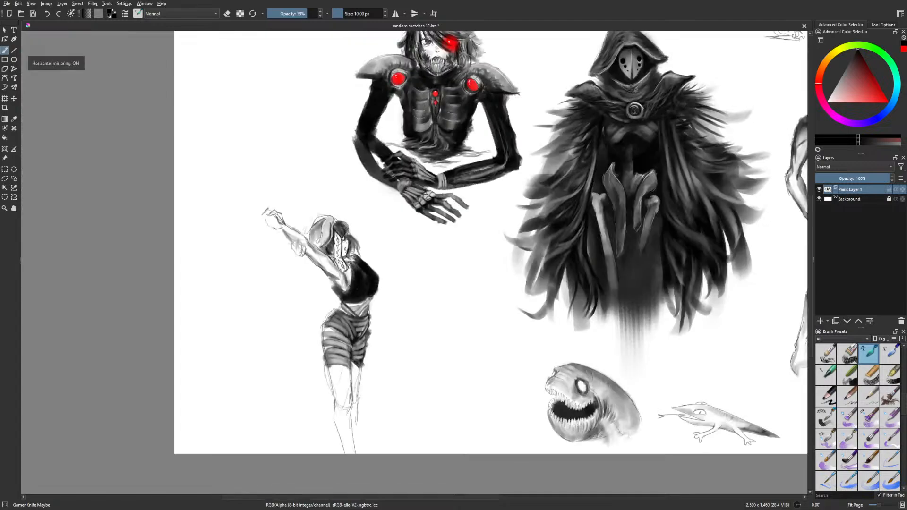
left_click_drag(348, 235, 354, 249)
key("e")
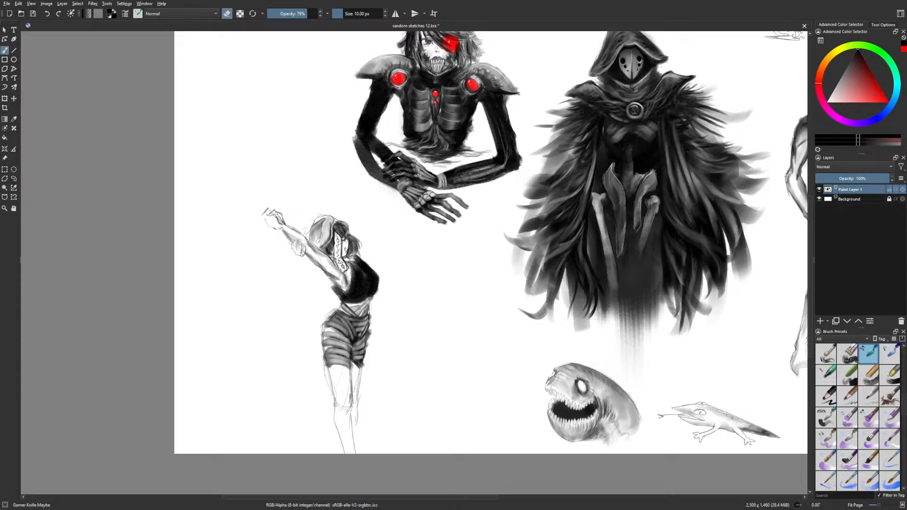
Define the hair strands and the top of the head with the liner brush at 3 px and 54% opacity
right_click(377, 241)
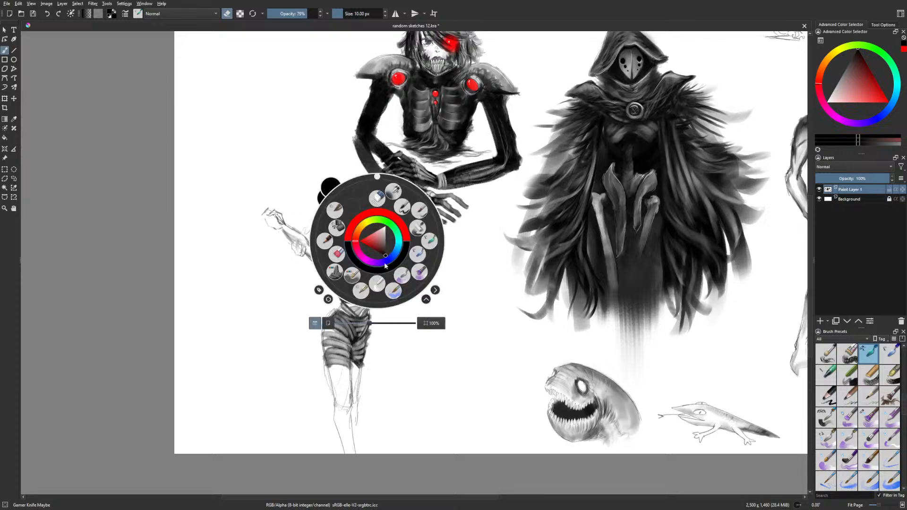
left_click(361, 292)
left_click_drag(352, 234, 359, 244)
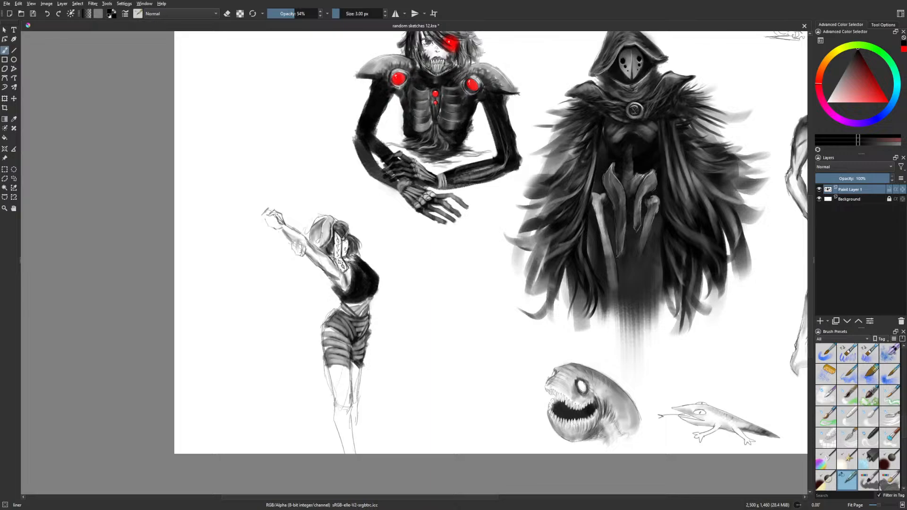
left_click_drag(335, 222, 347, 224)
key("m")
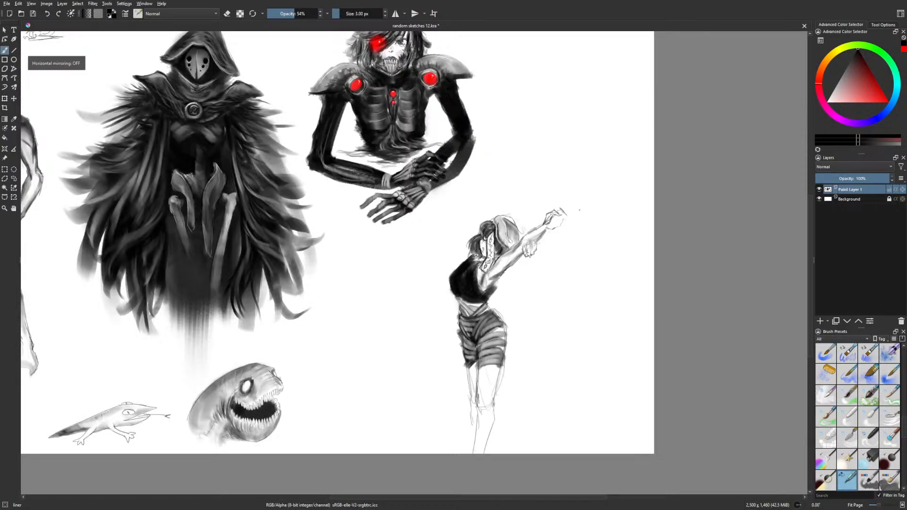
Refine the lower hand and the raised forearm with the 3 px liner, alternating drawing and erasing
key("e")
key("e")
key("e")
key("e")
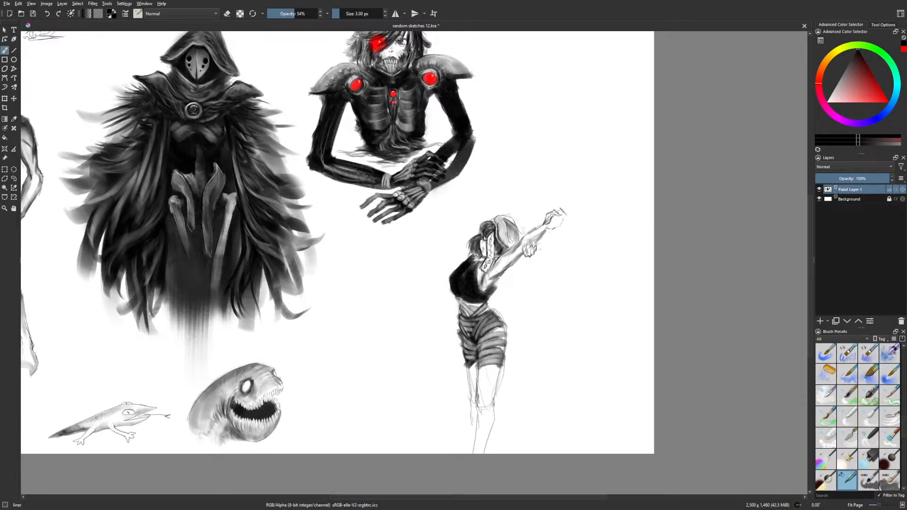
key("e")
key("e")
left_click_drag(534, 244, 549, 229)
Raise the liner's opacity to 90% and line the side of the black top below the raised arm
right_click(524, 228)
right_click(523, 228)
left_click(312, 15)
key("e")
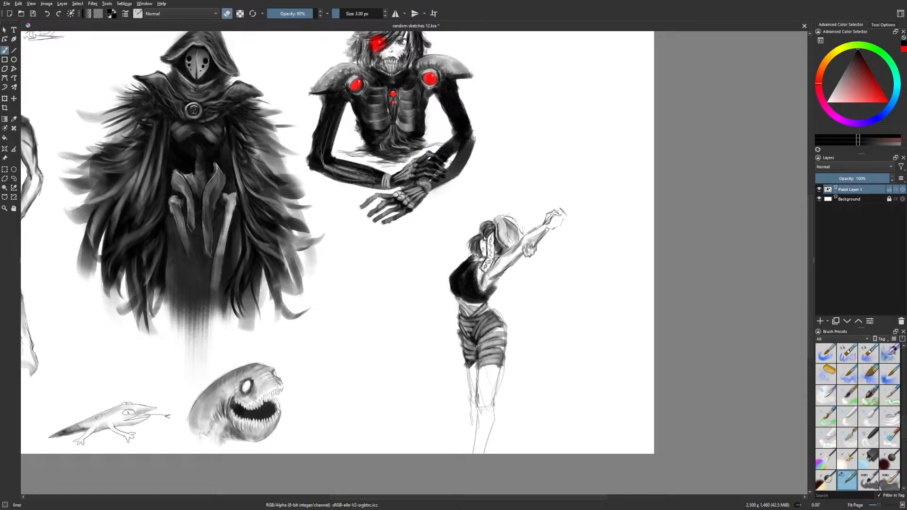
key("e")
left_click_drag(519, 231, 518, 243)
key("ctrl+z")
left_click_drag(497, 281, 483, 293)
Shape the side and shoulder of the black top with Gamer Knife Maybe at 10 px, painting and erasing
right_click(491, 292)
left_click(525, 293)
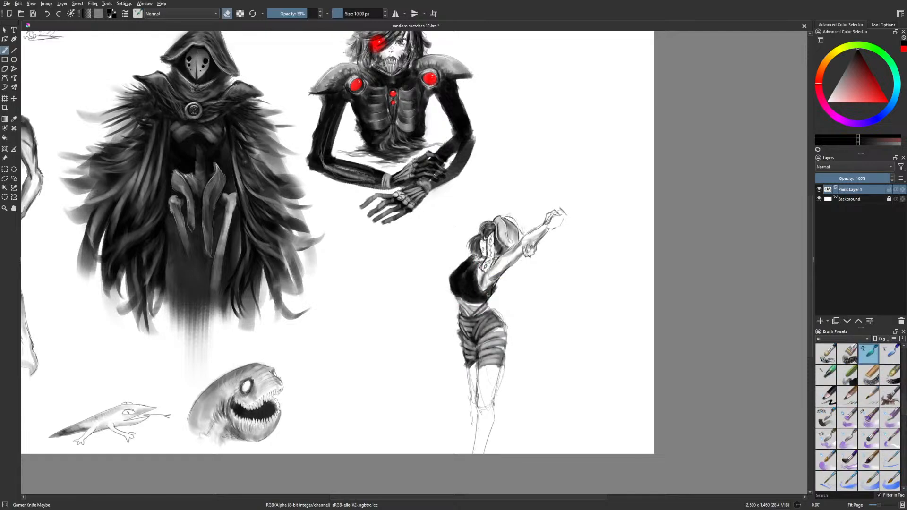
left_click_drag(494, 286, 489, 299)
left_click_drag(470, 258, 466, 267)
key("e")
left_click_drag(479, 271, 475, 281)
Refine the neckline and armhole of the top in the mirrored view, alternating painting and erasing
key("m")
left_click_drag(351, 271, 340, 294)
key("e")
key("e")
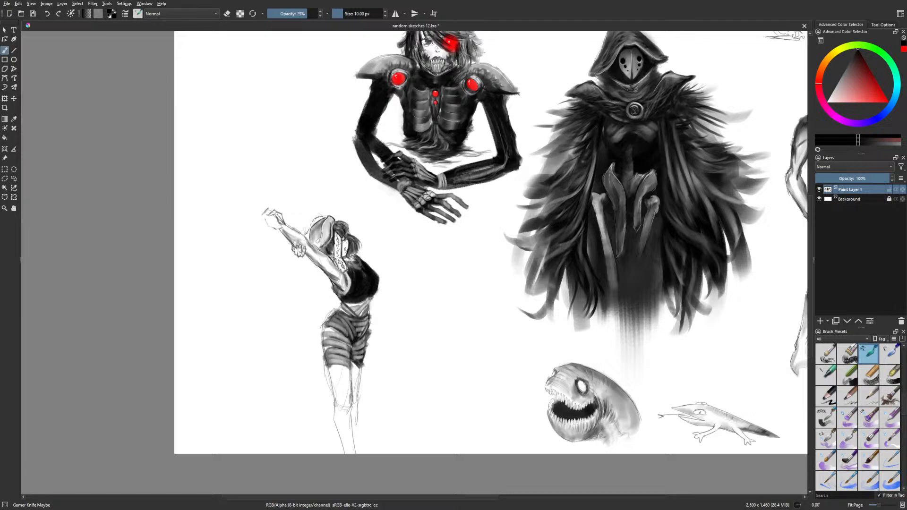
key("e")
key("e")
key("e")
Lift soft highlights out of the black top with Gamer Knife Maybe in eraser mode at 42% opacity, in both view orientations
scroll(401, 287, "up", 1)
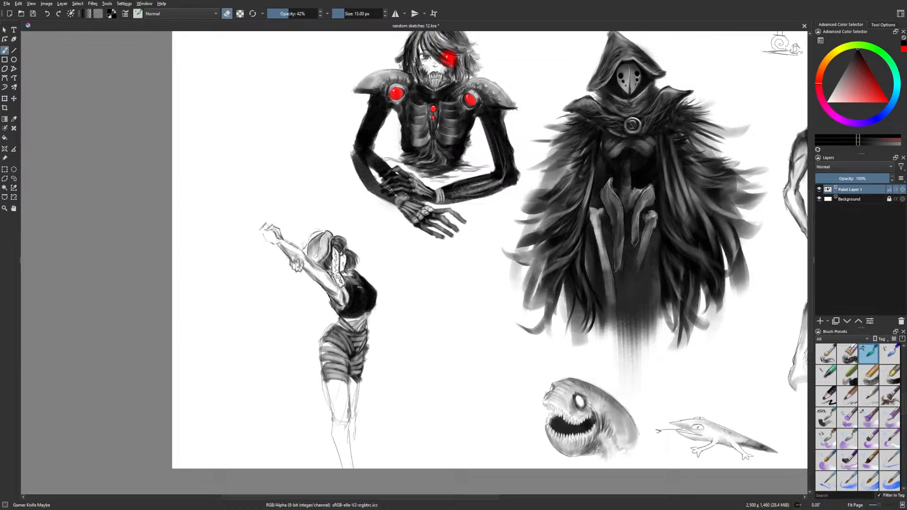
mouse_move(361, 281)
left_mouse_down()
mouse_move(364, 292)
mouse_move(355, 292)
mouse_move(370, 292)
mouse_move(354, 315)
mouse_move(367, 311)
left_mouse_up()
key("m")
key("e")
right_click(475, 324)
left_click(474, 283)
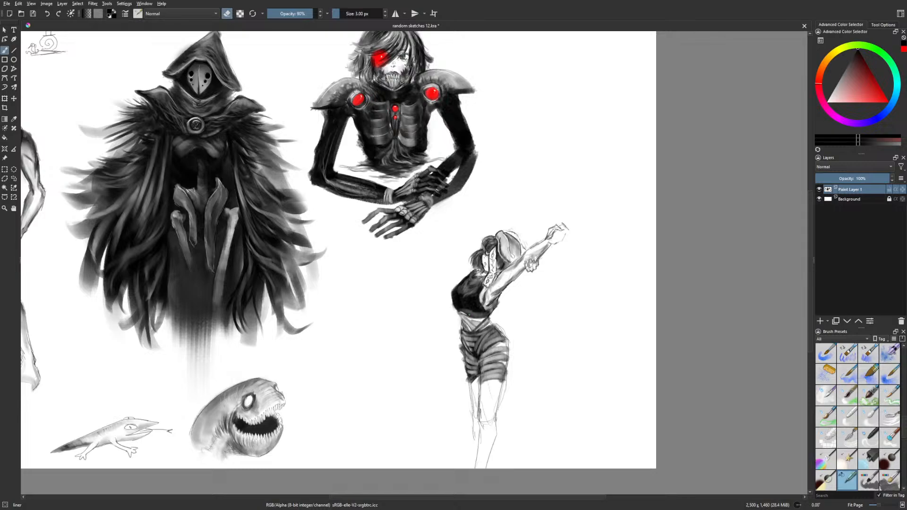
key("e")
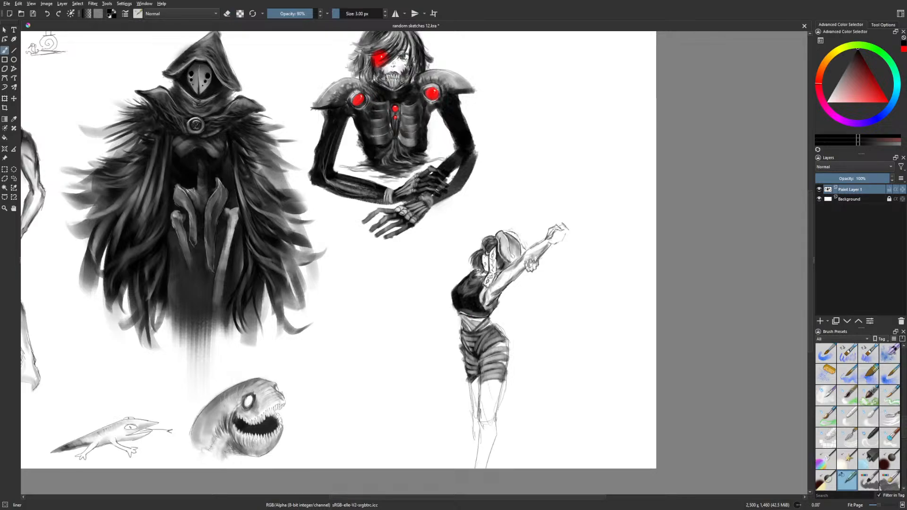
right_click(475, 317)
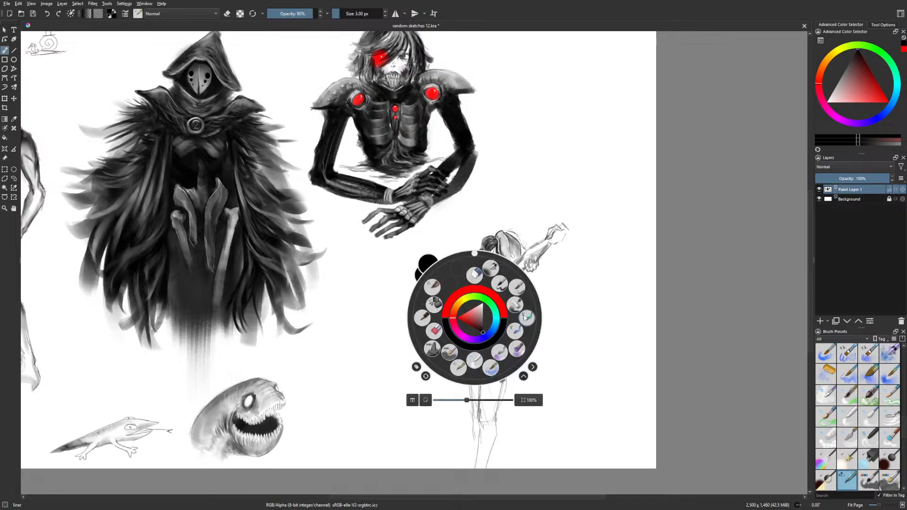
left_click(457, 309)
key("e")
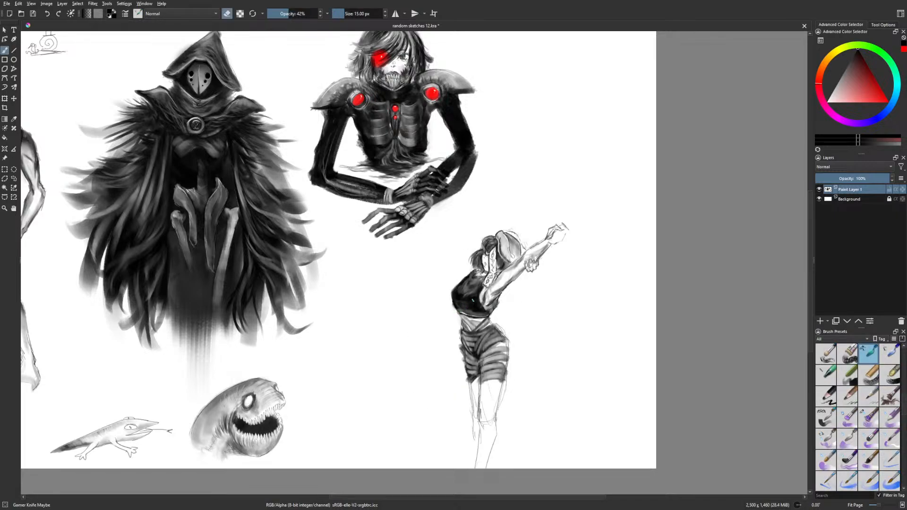
Raise the brush opacity, reduce its size to 8 px, and clean up the edges of the top and shorts
key("e")
left_click(307, 13)
key("bracketleft")
key("bracketleft")
key("bracketleft")
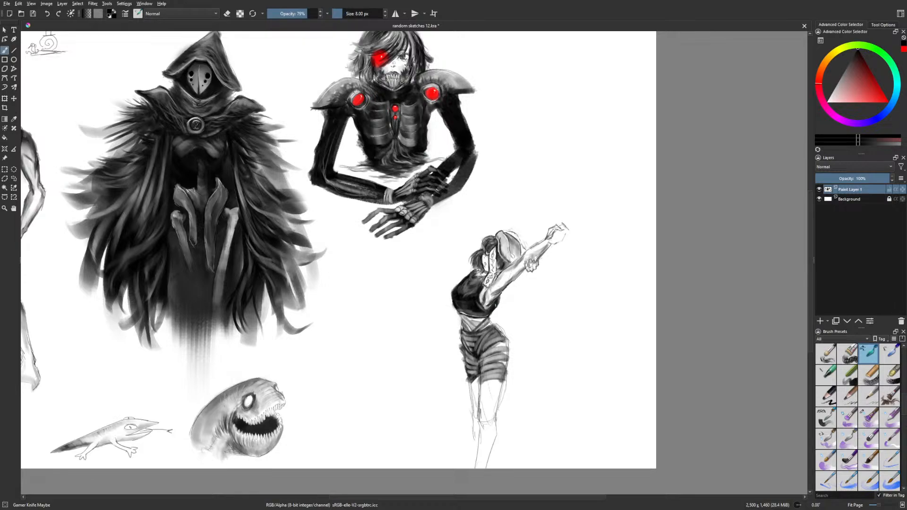
key("e")
key("e")
Sharpen the face details with the liner at 3 px and 90% opacity, alternating drawing and erasing
right_click(492, 355)
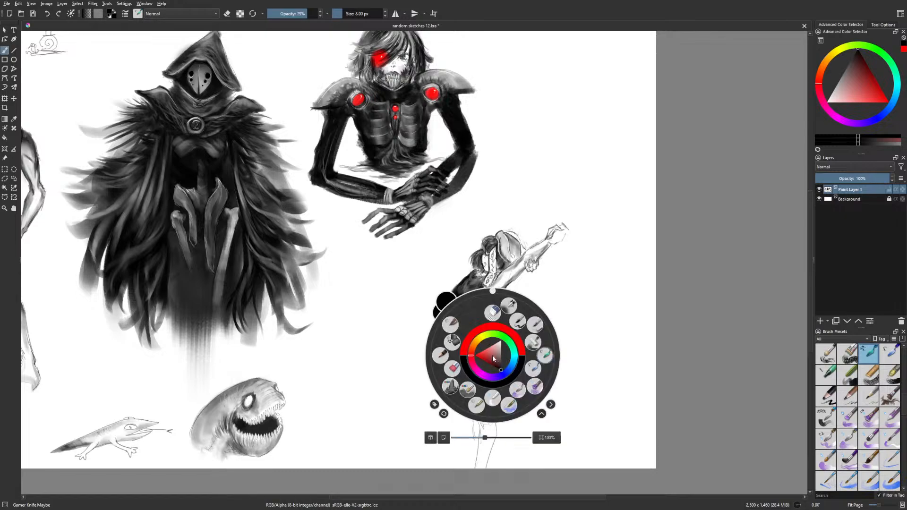
left_click(492, 397)
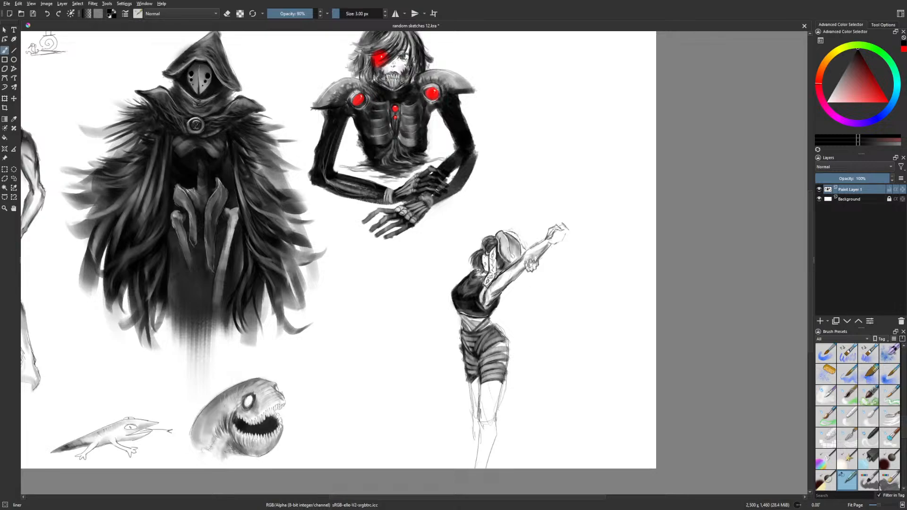
key("e")
key("e")
key("e")
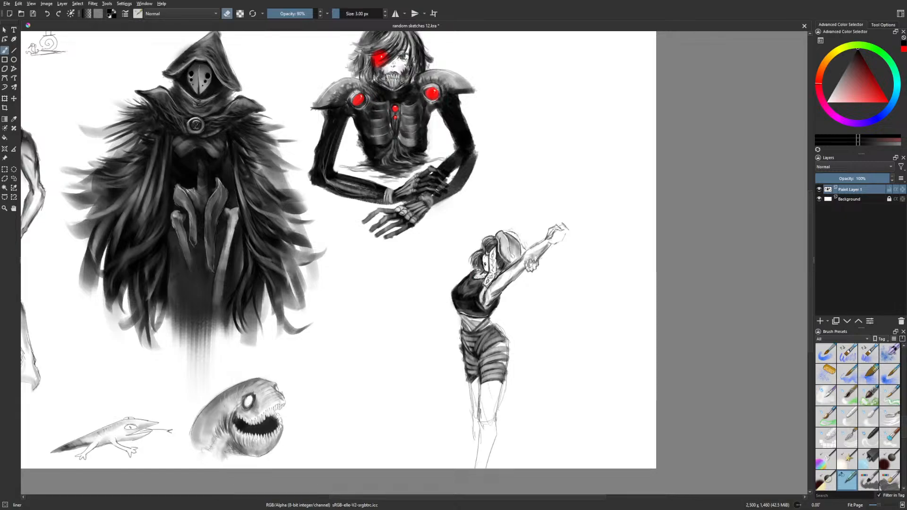
key("e")
Try a vertical line hanging from the raised hand and remove it with Eraser Circle, setting the liner to 57% opacity
left_click_drag(556, 235, 556, 287)
left_click(296, 14)
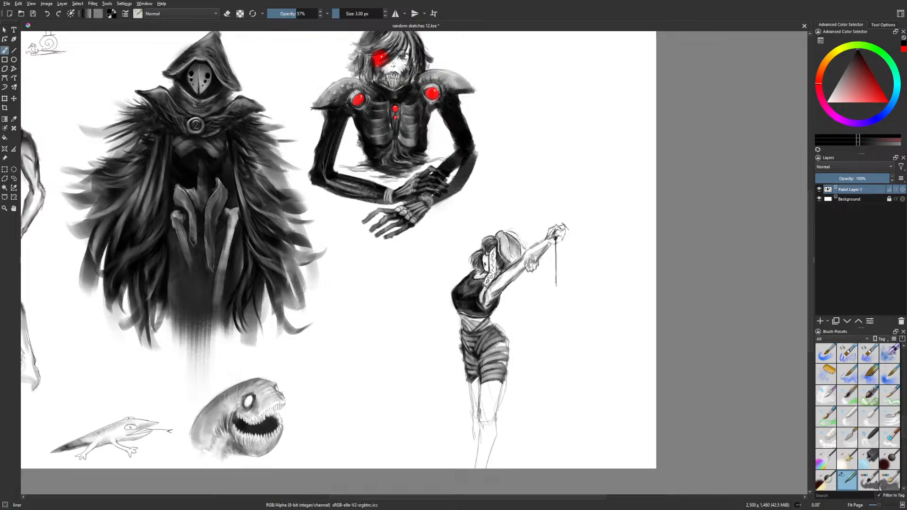
key("e")
right_click(561, 253)
left_click(561, 212)
left_click_drag(558, 285, 556, 247)
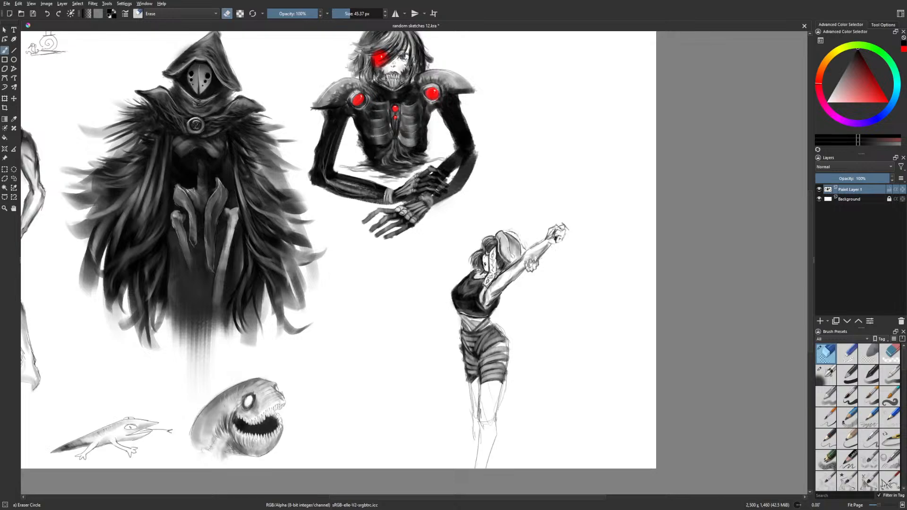
Draw a long straight cord hanging from the raised hand with the 3 px liner and the Line tool
right_click(561, 273)
left_click(548, 323)
key("e")
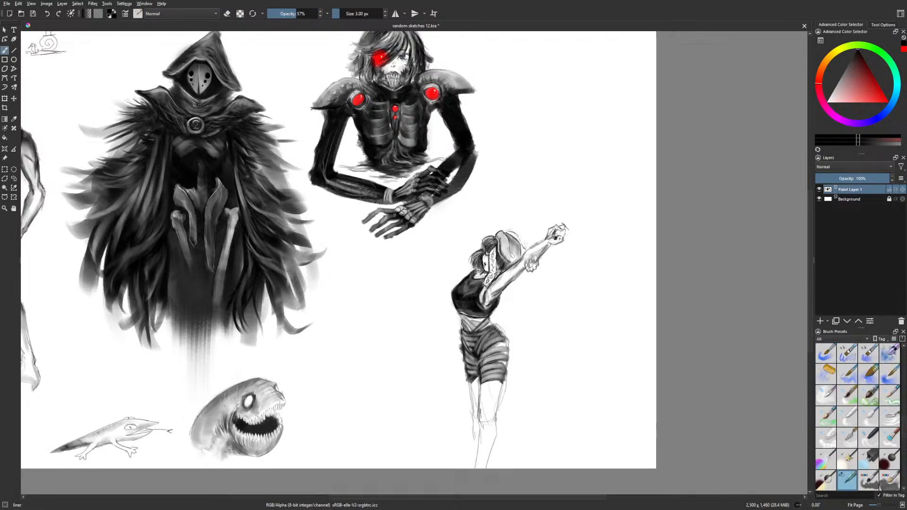
left_click_drag(557, 241, 559, 311)
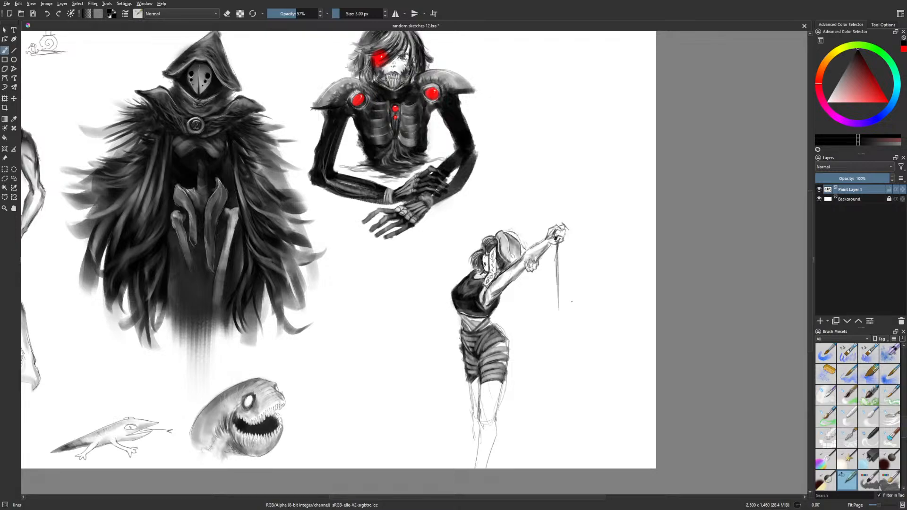
key("v")
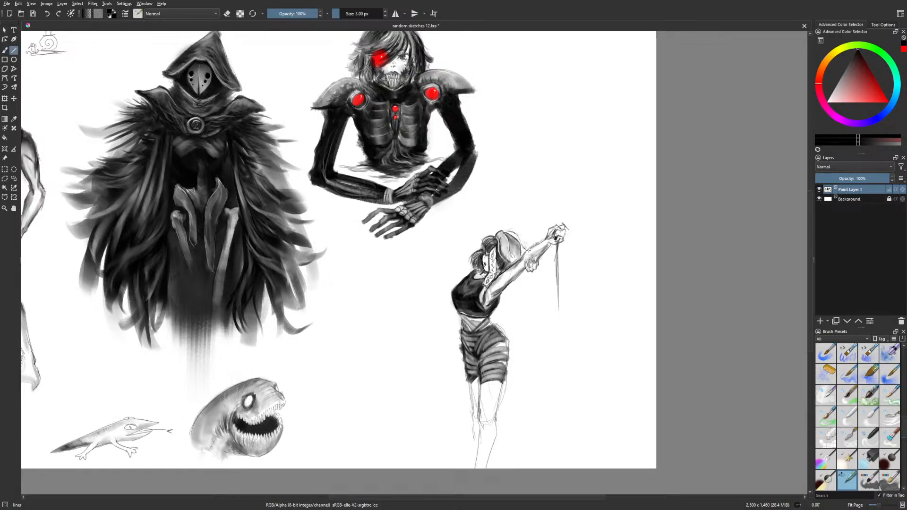
left_click_drag(557, 242, 558, 312)
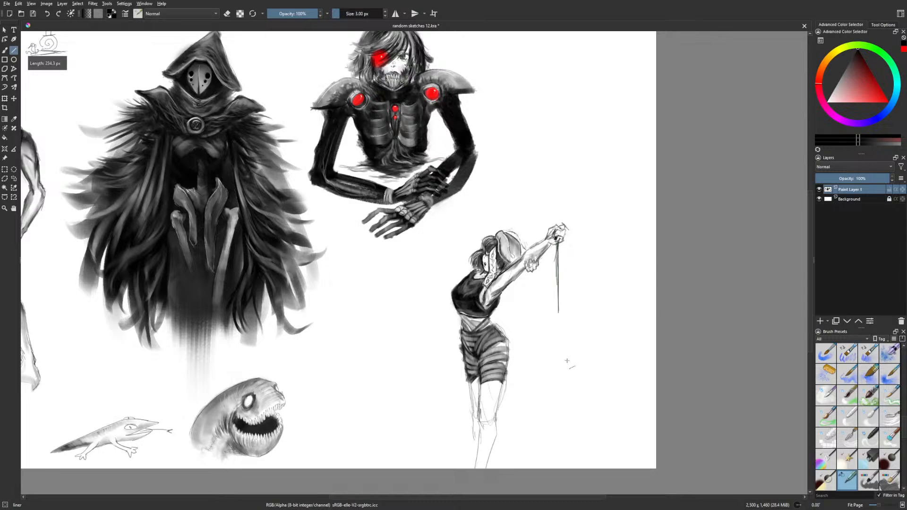
left_click_drag(558, 249, 558, 331)
Paint a dark ornament at the cord's end with Dry Roller at 22 px and 87% opacity, adding pointed edges with the liner
right_click(568, 258)
left_click(612, 273)
left_click(349, 15)
right_click(534, 295)
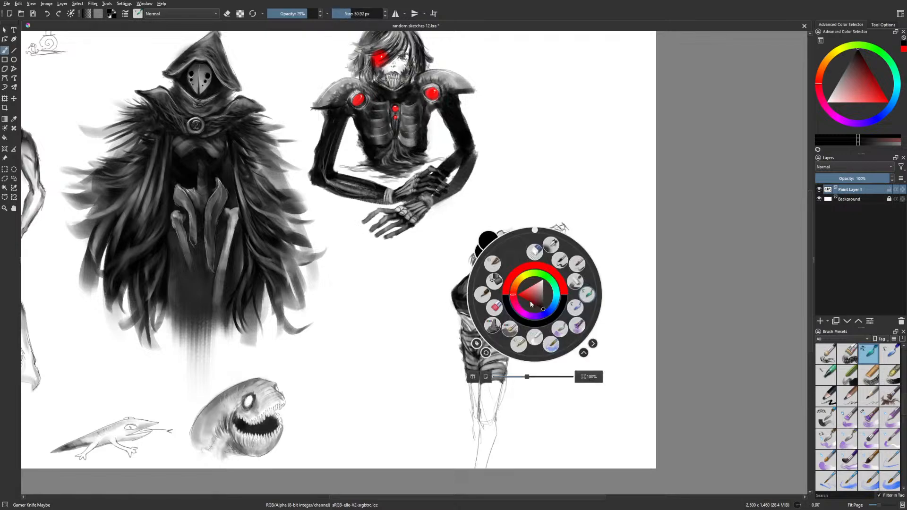
left_click(494, 308)
right_click(498, 326)
left_click(458, 339)
right_click(472, 347)
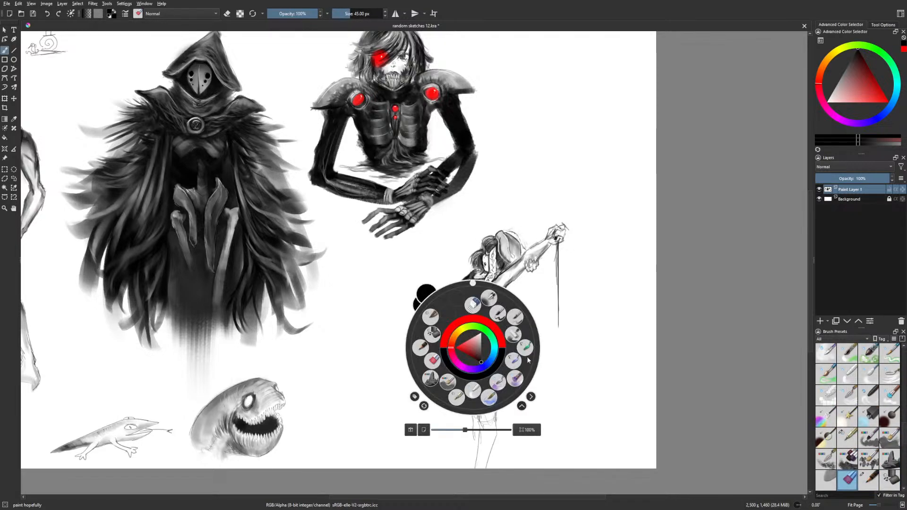
left_click(513, 335)
mouse_move(558, 328)
left_mouse_down()
mouse_move(551, 338)
mouse_move(564, 339)
mouse_move(552, 349)
mouse_move(572, 340)
mouse_move(552, 352)
mouse_move(569, 353)
left_mouse_up()
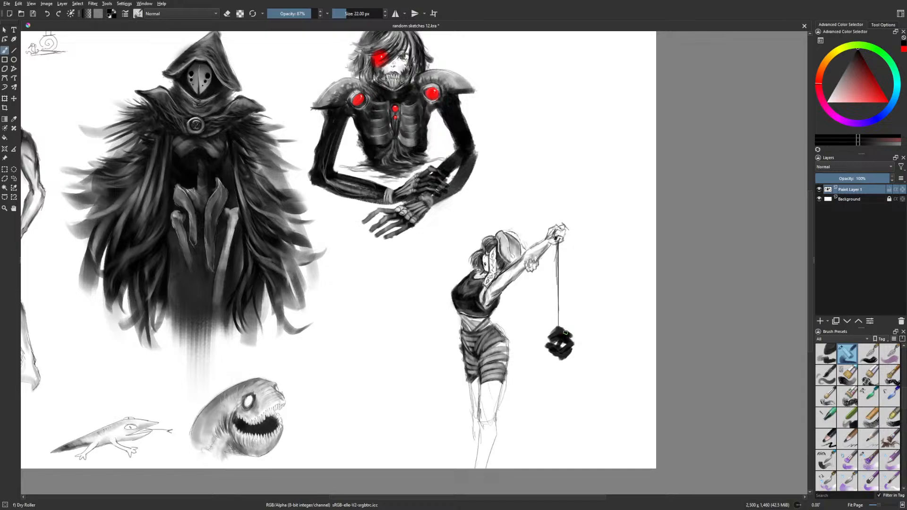
right_click(581, 346)
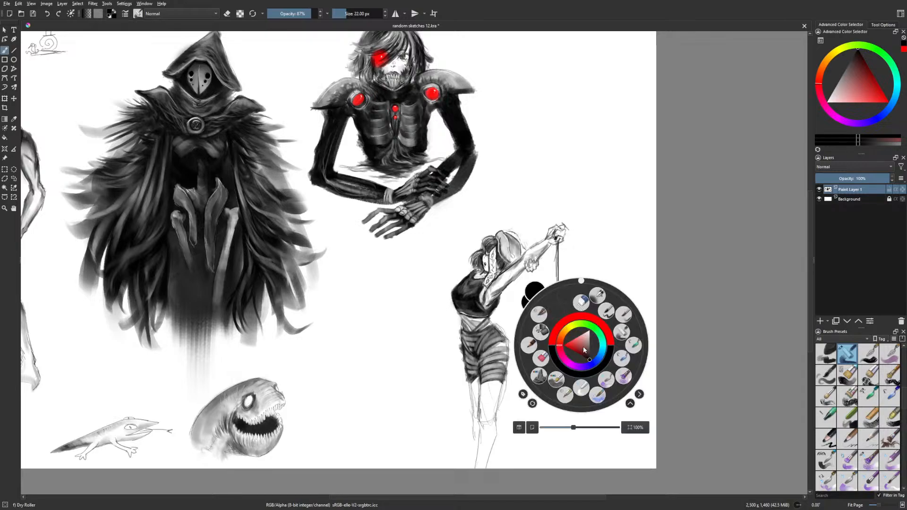
left_click(565, 394)
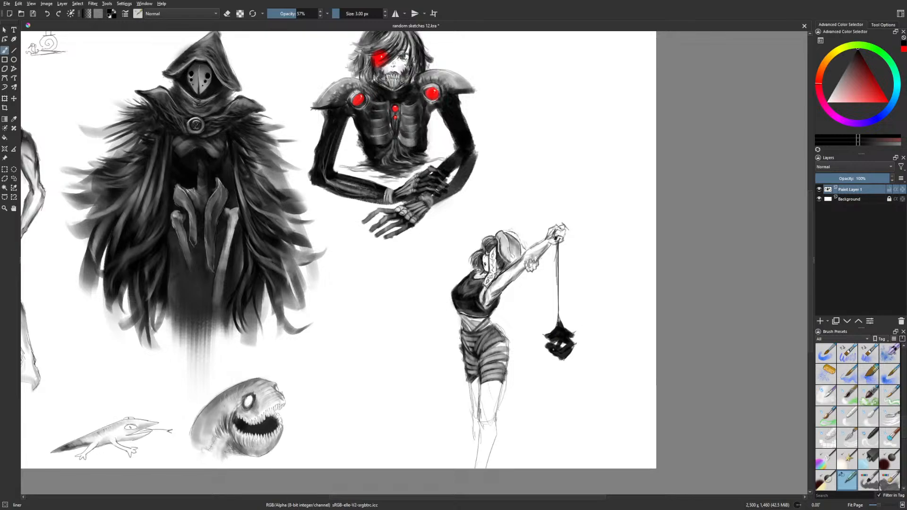
Carve light gaps into the hanging ornament with Gamer Knife Maybe in eraser mode at 18 px, undoing stray strokes
right_click(570, 340)
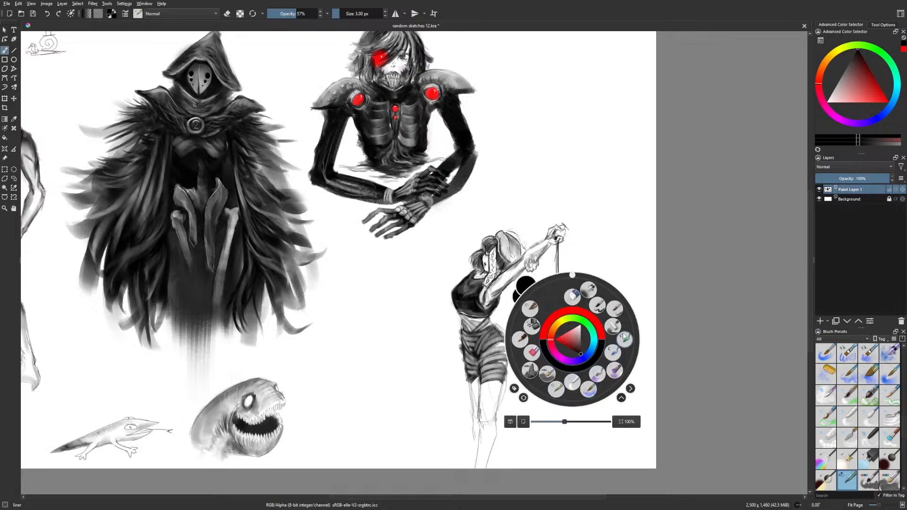
left_click(625, 338)
key("ctrl+plus")
key("bracketleft")
key("bracketleft")
key("bracketleft")
key("bracketleft")
key("bracketleft")
key("bracketleft")
key("bracketleft")
key("bracketleft")
key("bracketleft")
key("bracketleft")
key("bracketleft")
key("bracketleft")
key("bracketleft")
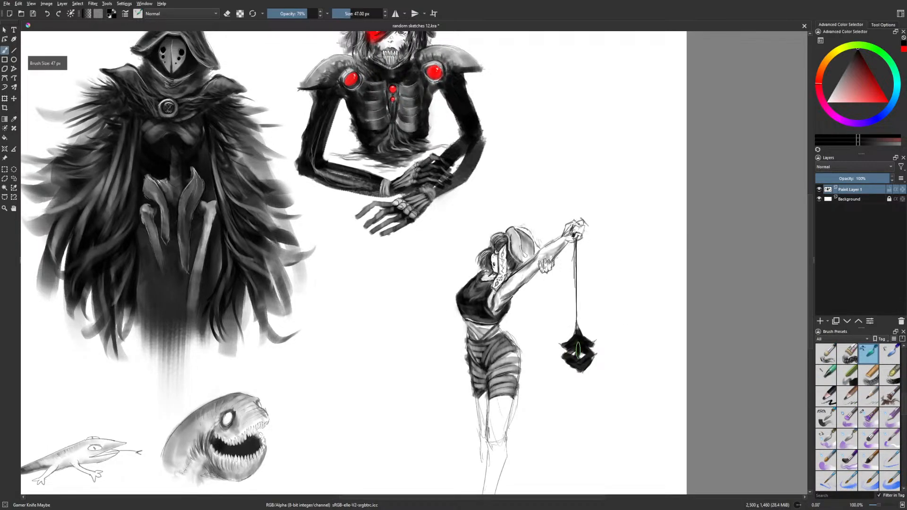
key("e")
mouse_move(575, 358)
left_mouse_down()
mouse_move(598, 357)
mouse_move(481, 351)
mouse_move(492, 345)
left_mouse_up()
key("ctrl+z")
key("ctrl+z")
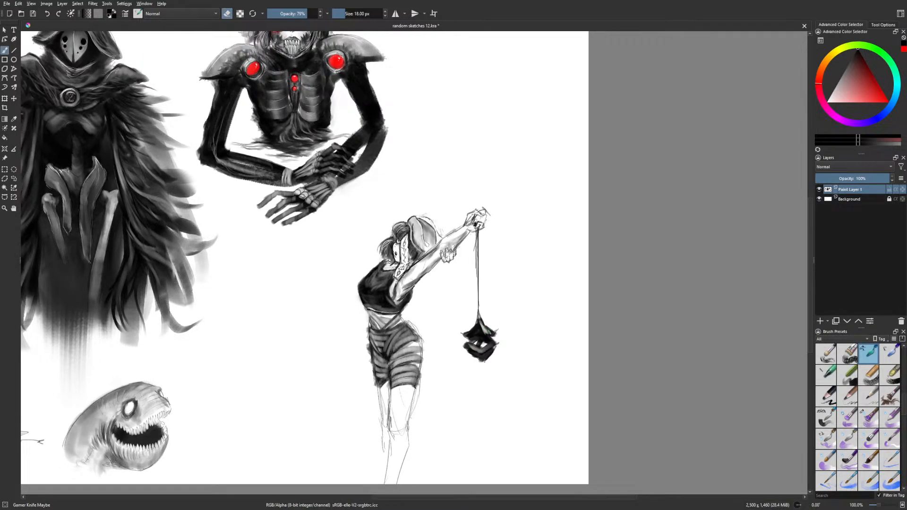
Refine the hanging ornament's facets and edges at 12 px, switching from erasing to painting
key("bracketleft")
key("bracketleft")
key("e")
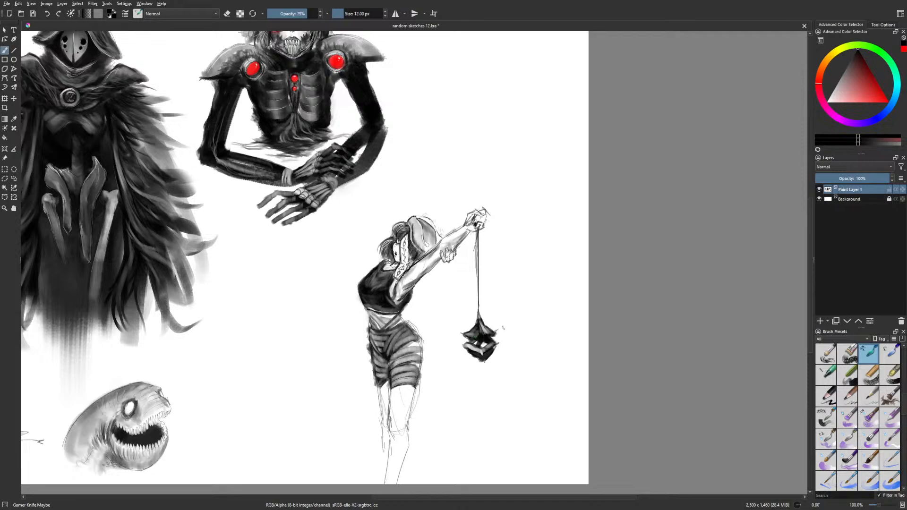
Paint fading vertical streaks falling from the hanging ornament at 12 px, and erase small gaps into its lower part
key("e")
key("e")
mouse_move(485, 351)
left_mouse_down()
mouse_move(487, 405)
mouse_move(489, 381)
mouse_move(490, 398)
mouse_move(477, 394)
mouse_move(472, 360)
mouse_move(476, 399)
left_mouse_up()
left_click_drag(478, 358, 480, 421)
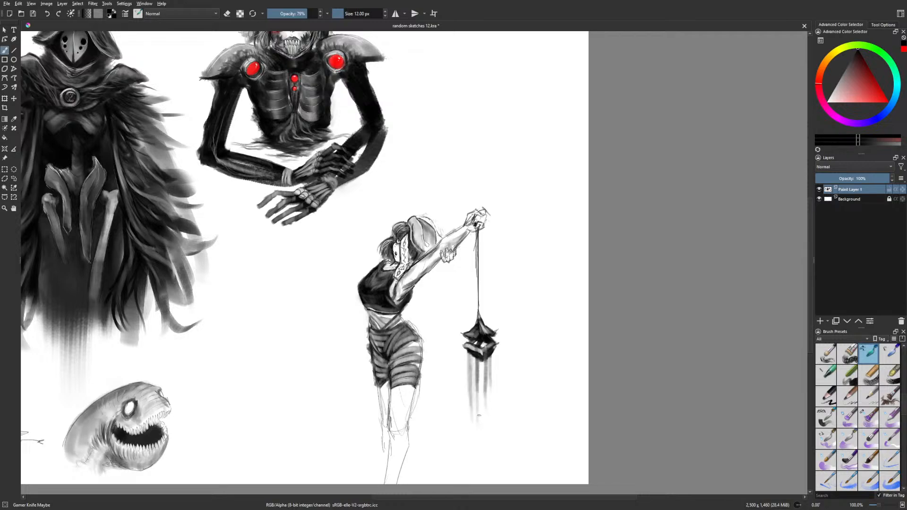
left_click_drag(469, 356, 469, 421)
left_click_drag(476, 387, 476, 401)
left_click_drag(480, 361, 480, 429)
left_click_drag(475, 355, 475, 386)
left_click_drag(484, 362, 484, 377)
left_click_drag(486, 345, 494, 399)
mouse_move(473, 354)
left_mouse_down()
mouse_move(472, 415)
mouse_move(467, 395)
left_mouse_up()
left_click_drag(472, 382, 472, 438)
left_click_drag(478, 397, 481, 450)
left_click_drag(487, 409, 486, 432)
left_click_drag(488, 378, 488, 432)
left_click_drag(493, 377, 493, 431)
left_click_drag(469, 343, 469, 371)
left_click_drag(463, 340, 464, 380)
key("e")
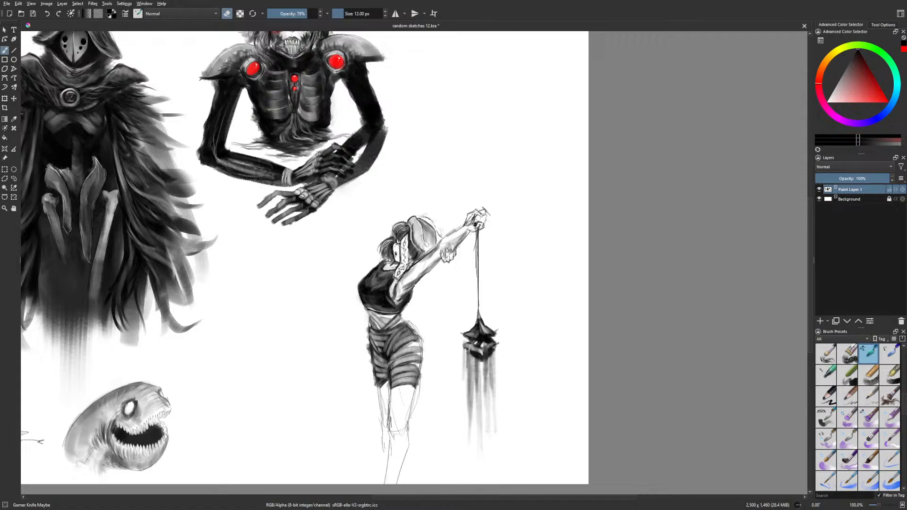
left_click_drag(477, 348, 478, 367)
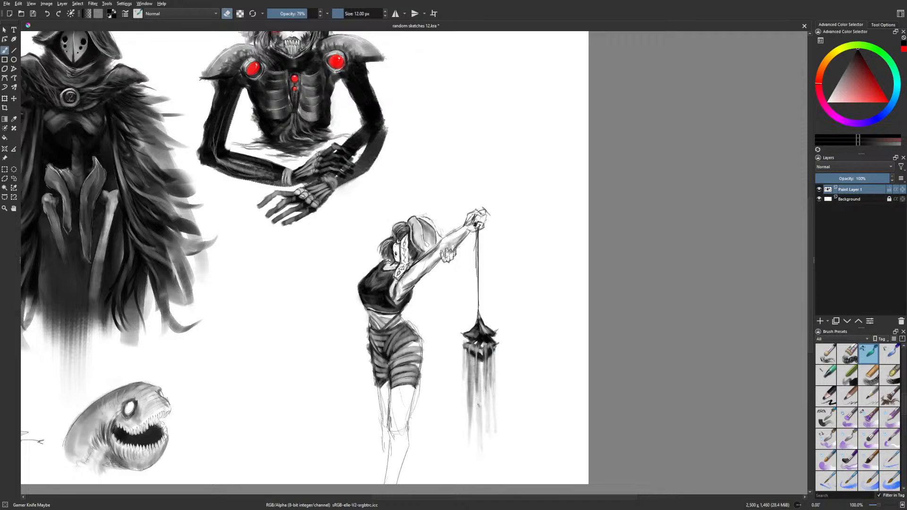
Paint a broad grey smoke mass below the streaks with the brush at about 103 px and 55% opacity
key("e")
left_click(356, 14)
left_click(295, 14)
mouse_move(479, 398)
left_mouse_down()
mouse_move(479, 429)
mouse_move(465, 387)
mouse_move(486, 453)
mouse_move(463, 432)
mouse_move(460, 441)
left_mouse_up()
mouse_move(481, 412)
left_mouse_down()
mouse_move(481, 383)
mouse_move(447, 379)
mouse_move(437, 424)
mouse_move(407, 440)
mouse_move(423, 393)
mouse_move(461, 417)
mouse_move(492, 405)
mouse_move(477, 398)
mouse_move(507, 427)
left_mouse_up()
Sculpt the smoke mass into billowing puffs at about 38 px, alternating between erasing and painting
key("bracketleft")
key("bracketleft")
key("bracketleft")
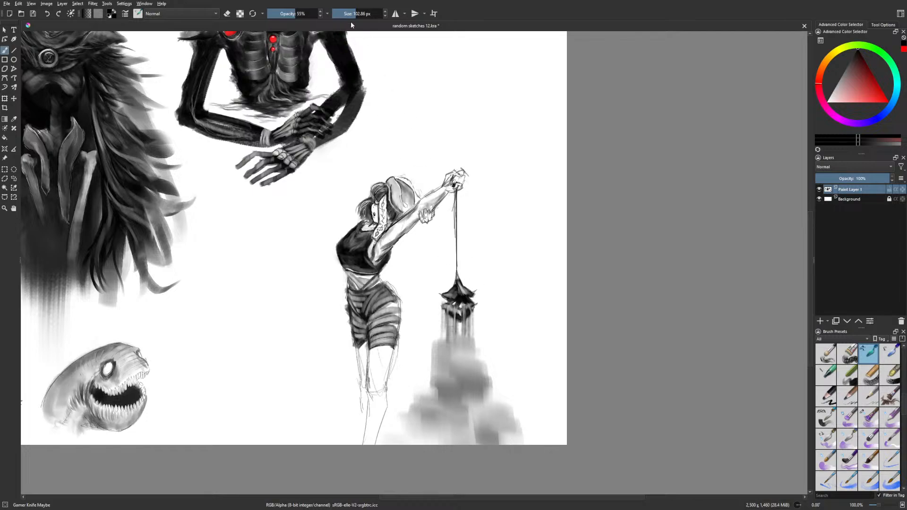
key("e")
mouse_move(453, 344)
left_mouse_down()
mouse_move(454, 370)
mouse_move(473, 362)
mouse_move(465, 373)
mouse_move(478, 362)
mouse_move(465, 351)
mouse_move(474, 345)
left_mouse_up()
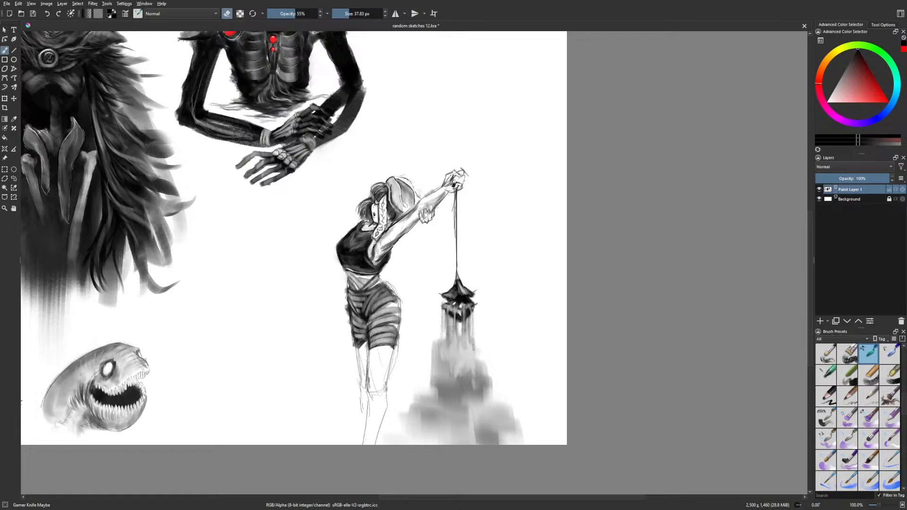
mouse_move(435, 380)
left_mouse_down()
mouse_move(438, 371)
mouse_move(421, 366)
mouse_move(430, 362)
mouse_move(427, 389)
mouse_move(411, 406)
mouse_move(425, 430)
mouse_move(408, 441)
mouse_move(437, 439)
mouse_move(448, 420)
mouse_move(447, 394)
mouse_move(456, 402)
mouse_move(471, 372)
mouse_move(443, 386)
mouse_move(446, 371)
left_mouse_up()
key("e")
mouse_move(473, 401)
left_mouse_down()
mouse_move(469, 438)
mouse_move(493, 418)
mouse_move(499, 431)
mouse_move(533, 395)
mouse_move(470, 413)
mouse_move(451, 441)
mouse_move(462, 438)
mouse_move(470, 356)
mouse_move(483, 359)
mouse_move(467, 387)
mouse_move(465, 349)
mouse_move(464, 384)
mouse_move(474, 374)
mouse_move(475, 404)
mouse_move(447, 422)
mouse_move(483, 407)
mouse_move(463, 418)
mouse_move(473, 423)
mouse_move(432, 405)
mouse_move(450, 394)
mouse_move(424, 394)
mouse_move(460, 342)
mouse_move(448, 368)
mouse_move(445, 348)
mouse_move(468, 343)
mouse_move(481, 380)
left_mouse_up()
key("e")
left_click_drag(415, 426, 414, 436)
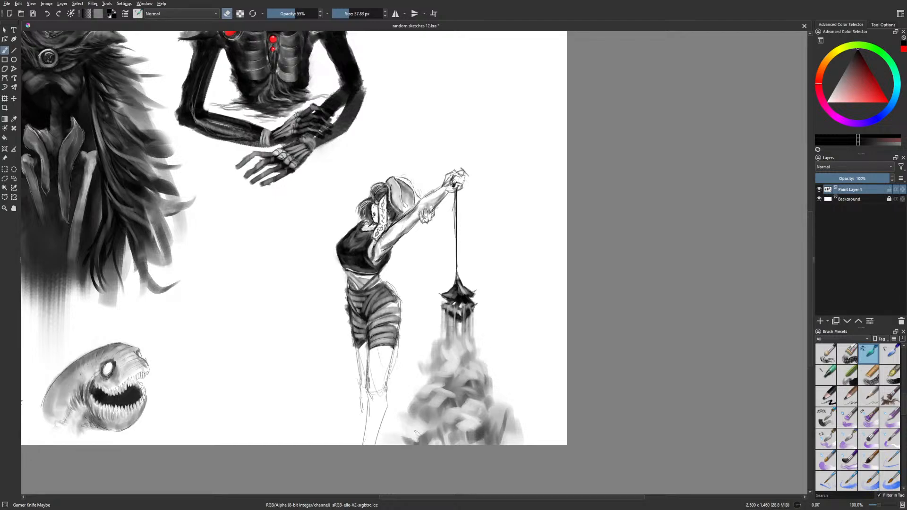
mouse_move(500, 421)
left_mouse_down()
mouse_move(496, 427)
mouse_move(506, 412)
left_mouse_up()
key("e")
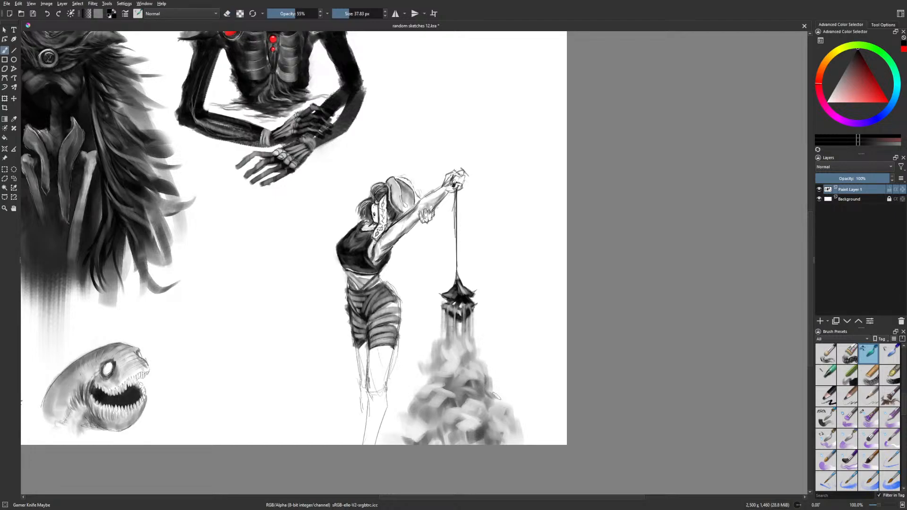
Shade both of the figure's legs in soft grey at 55% opacity with the 38 px brush
left_click_drag(503, 331, 509, 352)
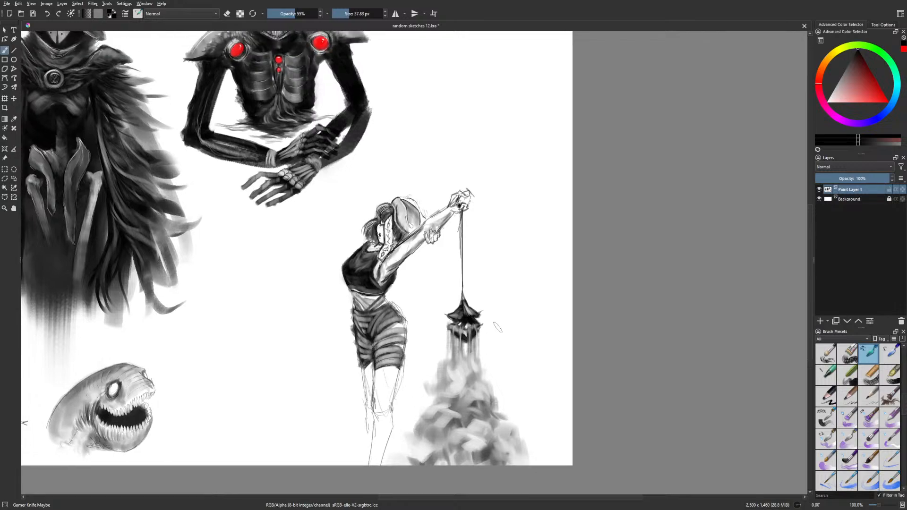
mouse_move(379, 374)
left_mouse_down()
mouse_move(395, 372)
mouse_move(378, 420)
mouse_move(376, 406)
mouse_move(373, 465)
left_mouse_up()
mouse_move(388, 418)
left_mouse_down()
mouse_move(384, 454)
mouse_move(390, 441)
mouse_move(376, 464)
left_mouse_up()
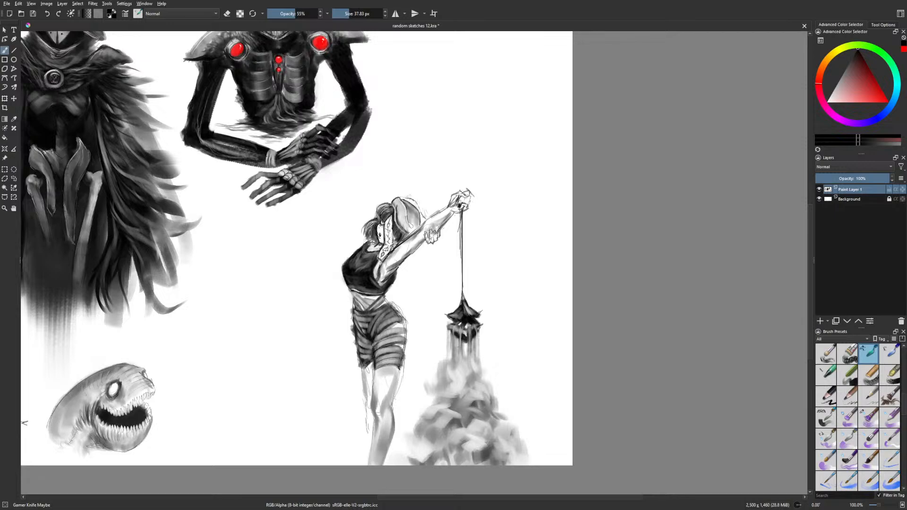
mouse_move(367, 409)
left_mouse_down()
mouse_move(368, 445)
mouse_move(375, 390)
mouse_move(389, 373)
mouse_move(380, 419)
left_mouse_up()
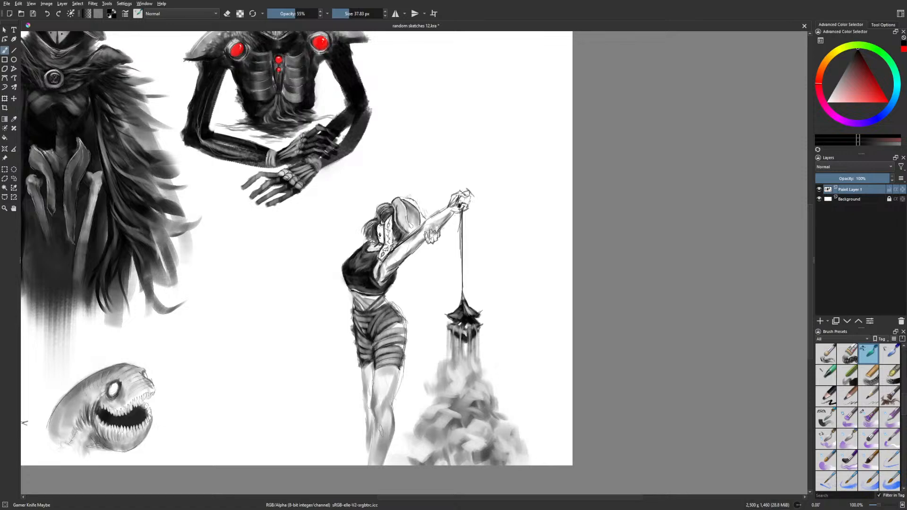
Refine the shading on the knees and upper legs with the brush reduced to 14 px
key("bracketleft")
key("bracketleft")
key("bracketleft")
key("bracketleft")
key("bracketleft")
mouse_move(390, 406)
left_mouse_down()
mouse_move(397, 371)
mouse_move(390, 408)
left_mouse_up()
mouse_move(398, 370)
left_mouse_down()
mouse_move(395, 382)
mouse_move(374, 390)
left_mouse_up()
left_click_drag(509, 328, 499, 384)
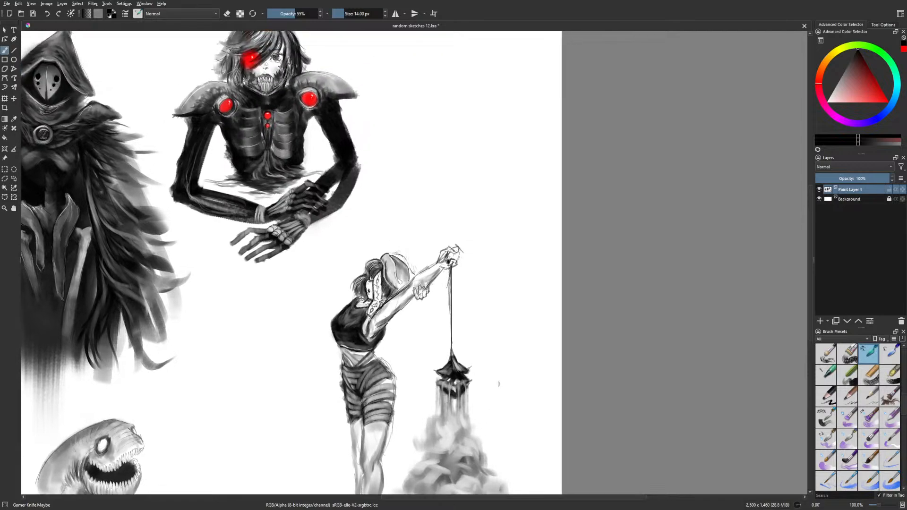
right_click(440, 354)
left_click(514, 330)
left_click_drag(392, 318, 401, 374)
mouse_move(386, 294)
left_mouse_down()
mouse_move(380, 302)
mouse_move(387, 301)
left_mouse_up()
key("m")
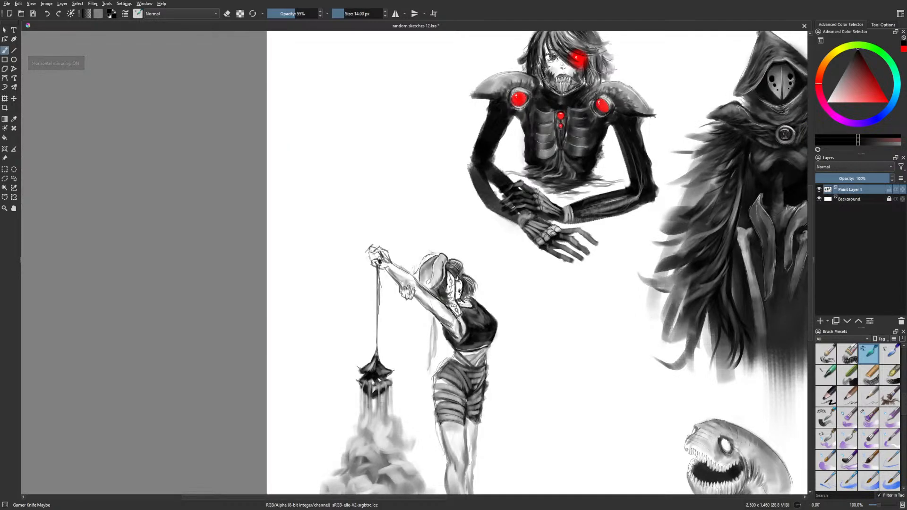
mouse_move(438, 301)
left_mouse_down()
mouse_move(450, 306)
mouse_move(425, 362)
left_mouse_up()
left_click(350, 13)
left_click_drag(428, 327, 413, 382)
mouse_move(424, 370)
left_mouse_down()
mouse_move(438, 343)
mouse_move(440, 357)
mouse_move(425, 364)
mouse_move(419, 391)
left_mouse_up()
mouse_move(424, 387)
left_mouse_down()
mouse_move(444, 345)
mouse_move(419, 376)
mouse_move(437, 354)
mouse_move(426, 314)
left_mouse_up()
key("ctrl+z")
key("ctrl+z")
right_click(476, 373)
left_click(475, 331)
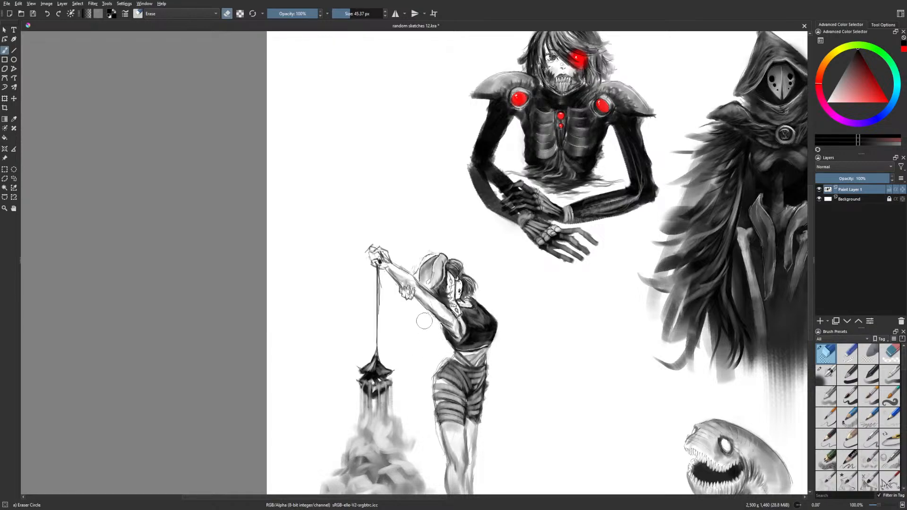
Add a paint layer beneath Paint Layer 1 and block in long hair behind the back with Gamer Knife Maybe at 55% opacity
left_click(850, 199)
left_click(820, 321)
right_click(607, 335)
left_click(571, 370)
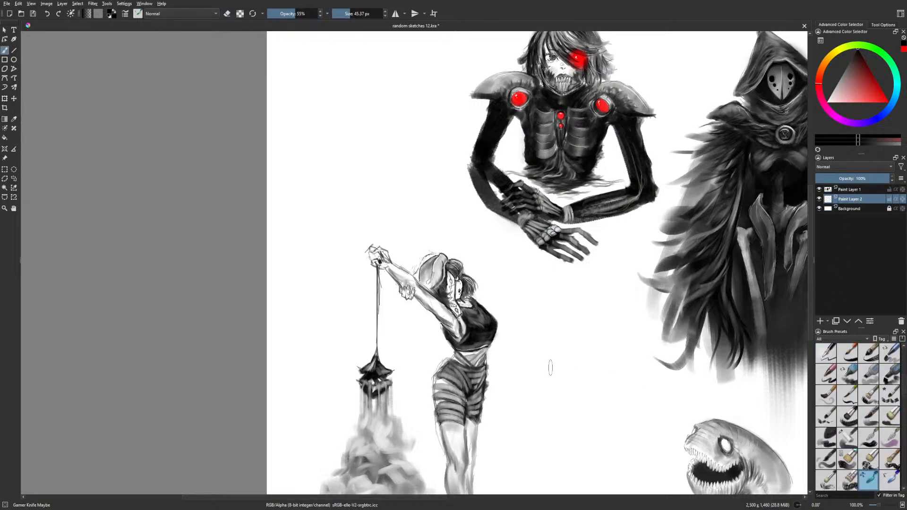
mouse_move(434, 312)
left_mouse_down()
mouse_move(422, 364)
mouse_move(416, 354)
mouse_move(423, 360)
mouse_move(439, 331)
mouse_move(442, 358)
mouse_move(446, 345)
mouse_move(430, 358)
mouse_move(423, 392)
mouse_move(411, 373)
mouse_move(428, 323)
mouse_move(418, 344)
mouse_move(423, 392)
left_mouse_up()
key("m")
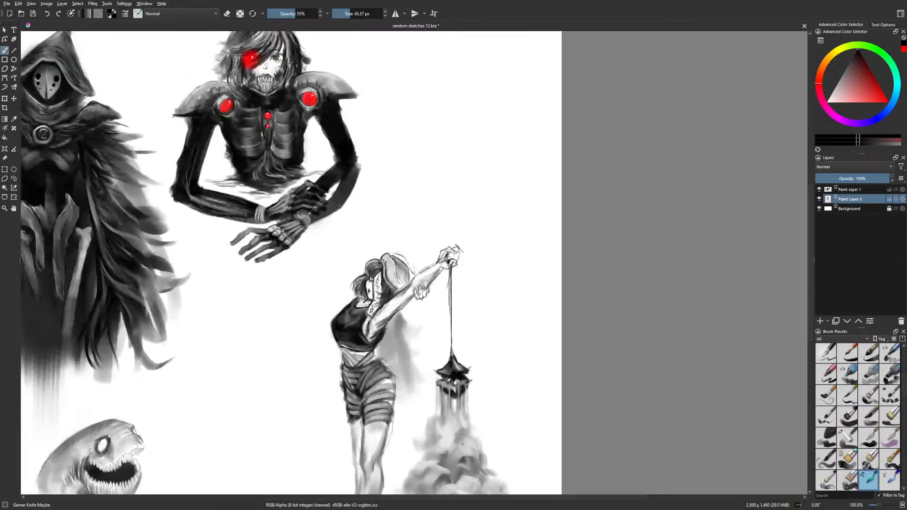
left_click_drag(388, 343, 402, 381)
mouse_move(392, 318)
left_mouse_down()
mouse_move(391, 351)
mouse_move(406, 320)
mouse_move(418, 337)
mouse_move(401, 350)
mouse_move(406, 371)
left_mouse_up()
Build up darker flowing strands in the long hair behind the back with the brush at 24 px
key("bracketleft")
key("bracketleft")
key("bracketleft")
key("bracketleft")
key("bracketleft")
key("bracketleft")
key("bracketleft")
key("bracketleft")
key("bracketleft")
left_click_drag(396, 331, 405, 381)
mouse_move(386, 327)
left_mouse_down()
mouse_move(391, 372)
mouse_move(405, 355)
left_mouse_up()
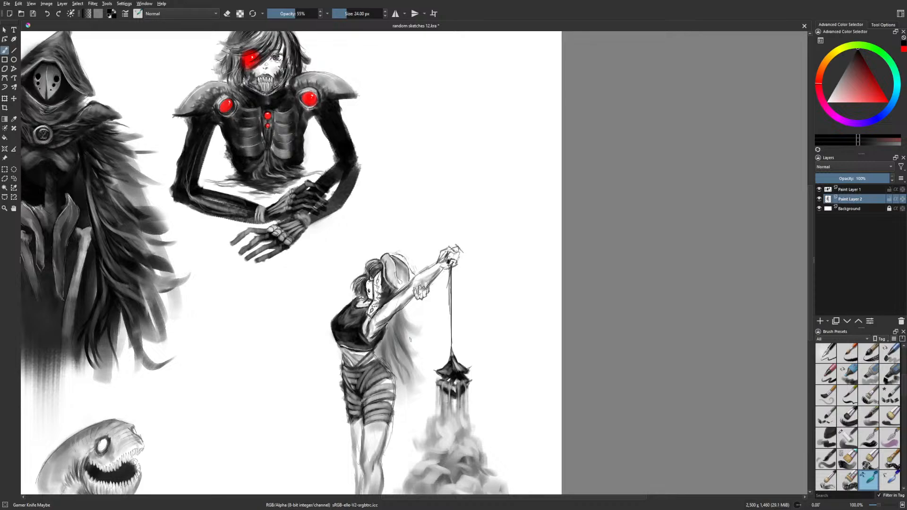
mouse_move(410, 317)
left_mouse_down()
mouse_move(399, 396)
mouse_move(405, 390)
left_mouse_up()
mouse_move(400, 345)
left_mouse_down()
mouse_move(396, 356)
mouse_move(405, 356)
left_mouse_up()
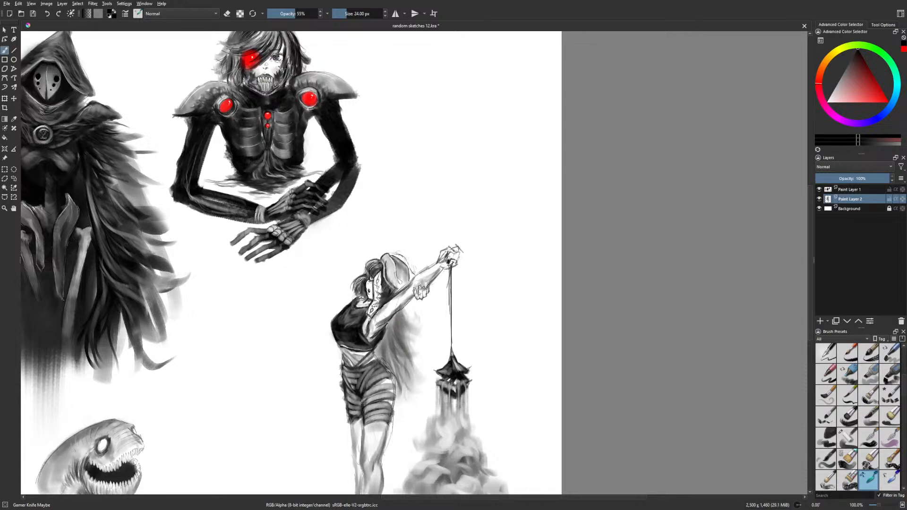
mouse_move(385, 332)
left_mouse_down()
mouse_move(392, 355)
mouse_move(379, 357)
mouse_move(399, 374)
left_mouse_up()
mouse_move(389, 348)
left_mouse_down()
mouse_move(405, 372)
mouse_move(409, 365)
left_mouse_up()
mouse_move(402, 315)
left_mouse_down()
mouse_move(418, 328)
mouse_move(415, 351)
mouse_move(397, 363)
mouse_move(401, 381)
left_mouse_up()
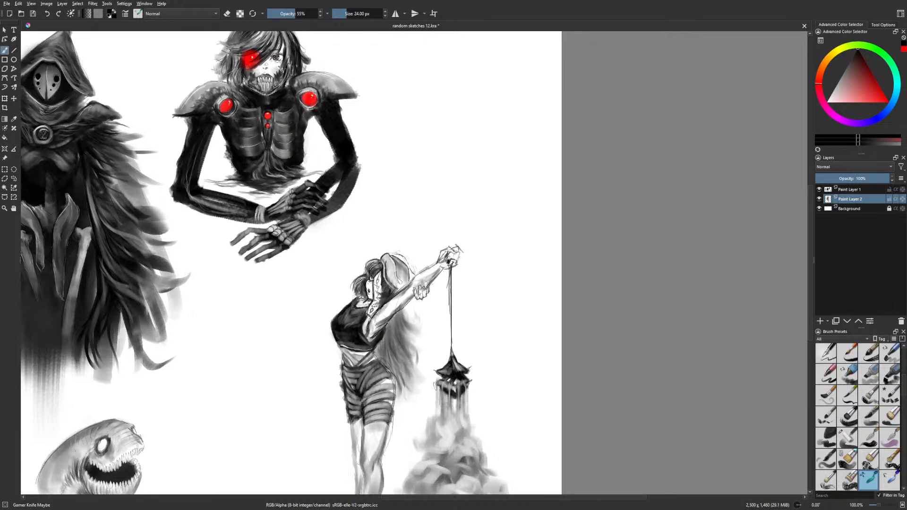
Carve light gaps between the hair strands with Gamer Knife Maybe in eraser mode at 14 px
right_click(399, 341)
left_click(499, 316)
key("e")
key("bracketleft")
key("bracketleft")
key("bracketleft")
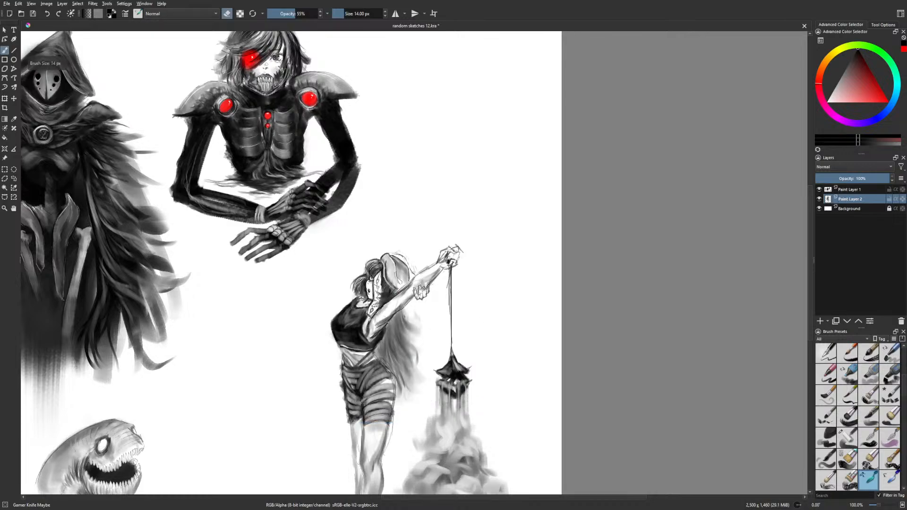
mouse_move(399, 319)
left_mouse_down()
mouse_move(407, 366)
mouse_move(386, 371)
left_mouse_up()
mouse_move(391, 326)
left_mouse_down()
mouse_move(399, 345)
mouse_move(407, 342)
left_mouse_up()
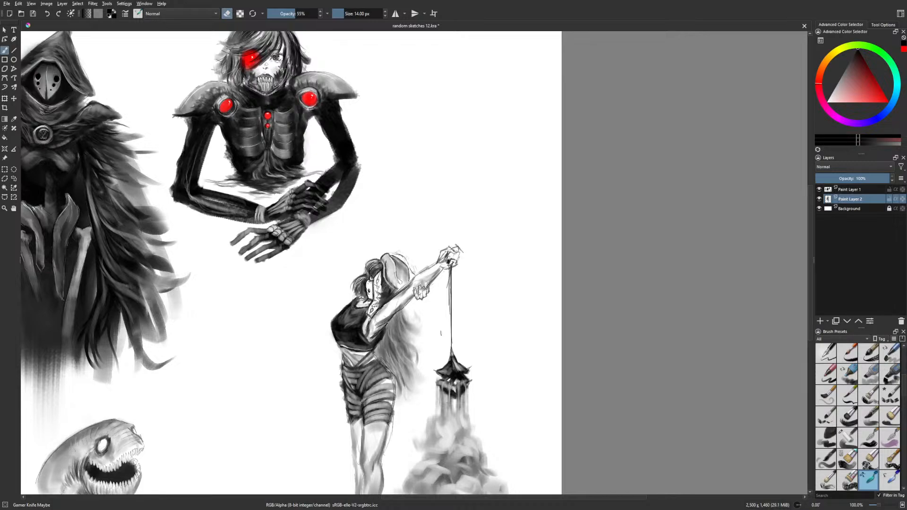
Add fine strands to the long hair with the liner at 3 px and 57% opacity, working in the mirrored view
key("m")
right_click(425, 338)
left_click(425, 296)
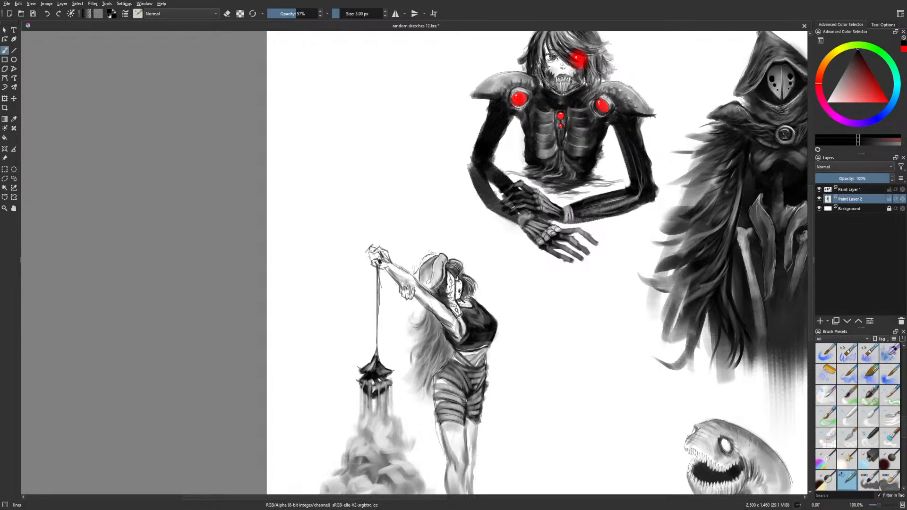
key("m")
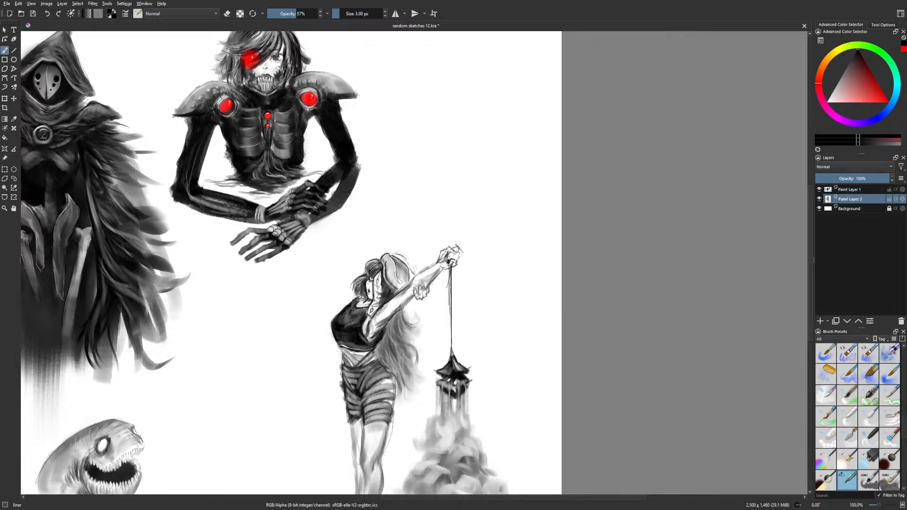
Darken the hair next to the back with Airbrush Soft at 31 px and 40% opacity
right_click(453, 326)
left_click(449, 305)
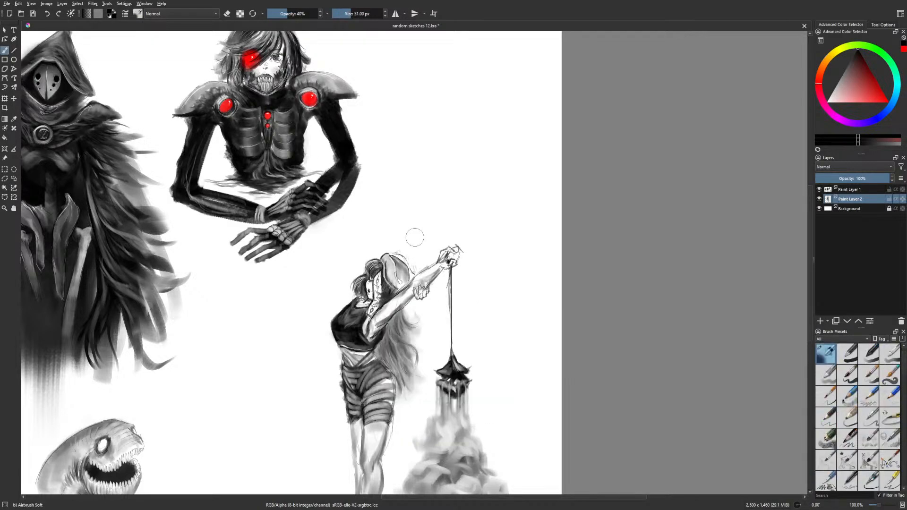
mouse_move(372, 347)
left_mouse_down()
mouse_move(395, 316)
mouse_move(373, 347)
mouse_move(390, 317)
mouse_move(384, 356)
mouse_move(394, 369)
mouse_move(380, 352)
mouse_move(393, 311)
mouse_move(382, 341)
mouse_move(392, 362)
mouse_move(372, 350)
mouse_move(380, 331)
mouse_move(380, 359)
mouse_move(391, 311)
mouse_move(392, 338)
left_mouse_up()
Clean up the darkened hair and its overspill with Gamer Knife Maybe in eraser mode at 14 px and Eraser Circle
right_click(434, 348)
left_click(435, 394)
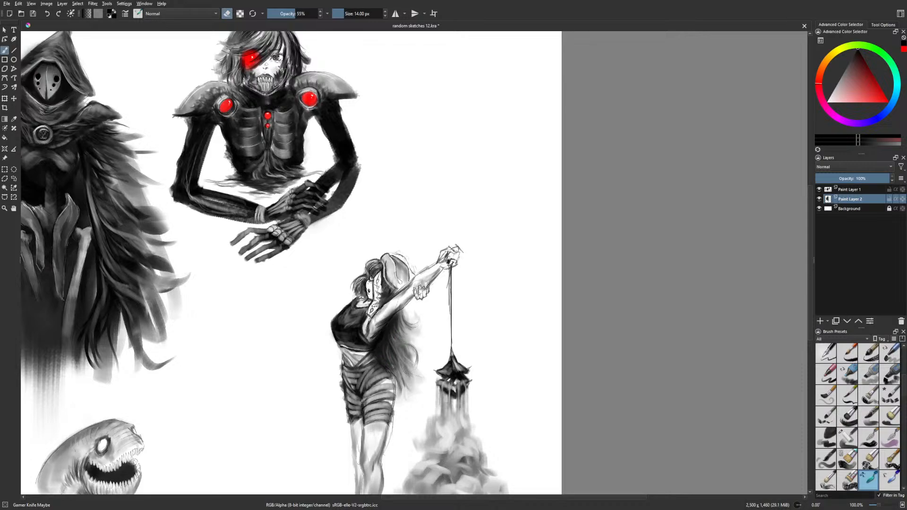
right_click(402, 315)
left_click(409, 266)
mouse_move(384, 319)
left_mouse_down()
mouse_move(404, 298)
mouse_move(369, 338)
mouse_move(372, 365)
mouse_move(387, 381)
left_mouse_up()
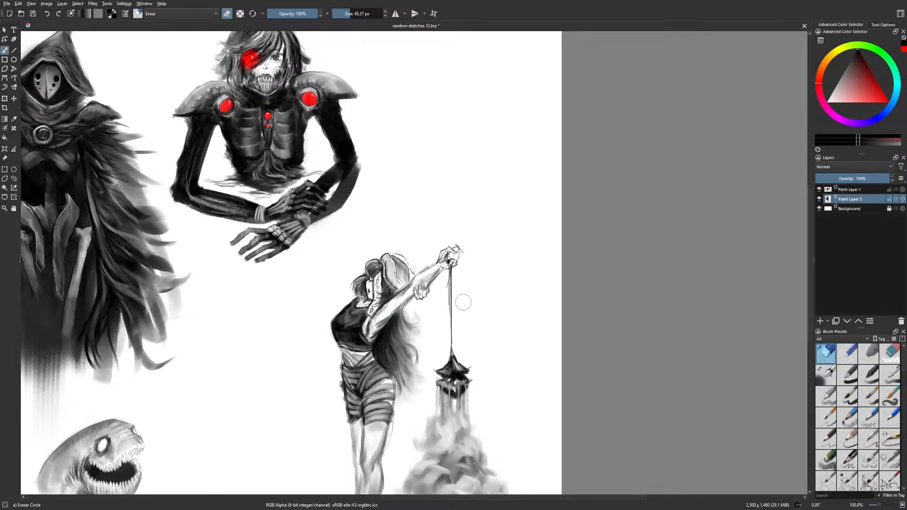
right_click(446, 373)
left_click(498, 373)
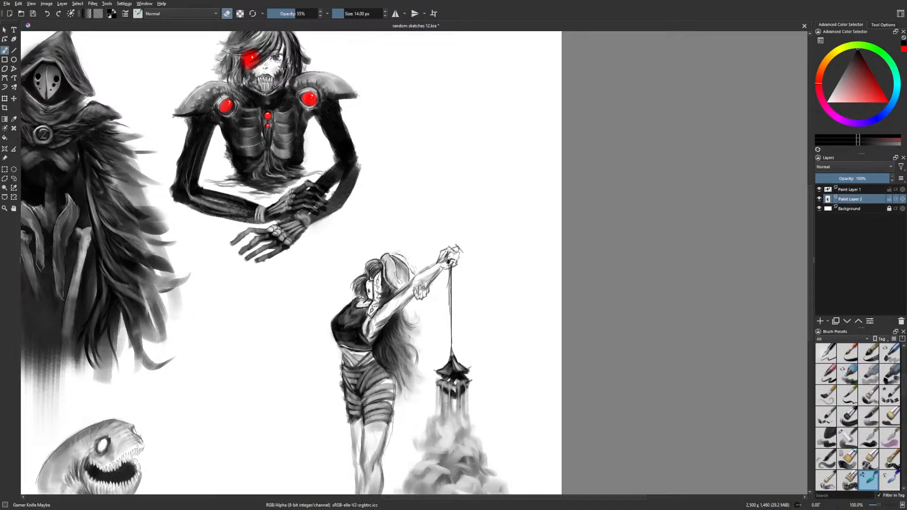
Touch up the lines around the figure's head on Paint Layer 1 with the 3 px liner, checking the mirrored view and alternating erasing and painting
right_click(417, 342)
left_click(401, 391)
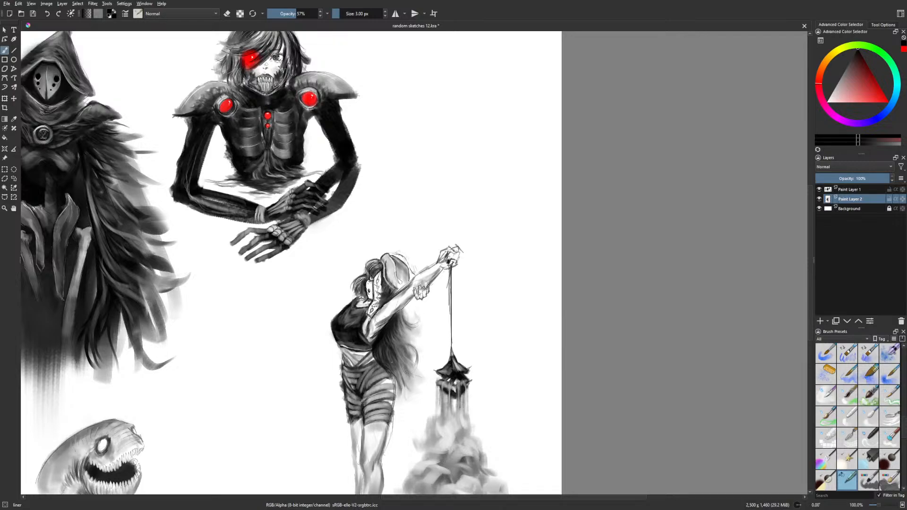
left_click(853, 192)
right_click(453, 332)
left_click(393, 354)
right_click(411, 361)
left_click(392, 411)
key("m")
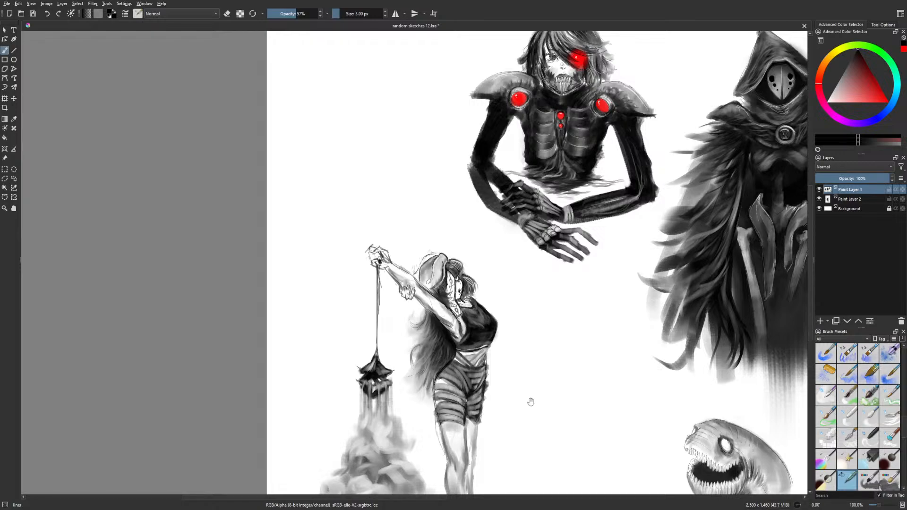
left_click_drag(530, 399, 523, 382)
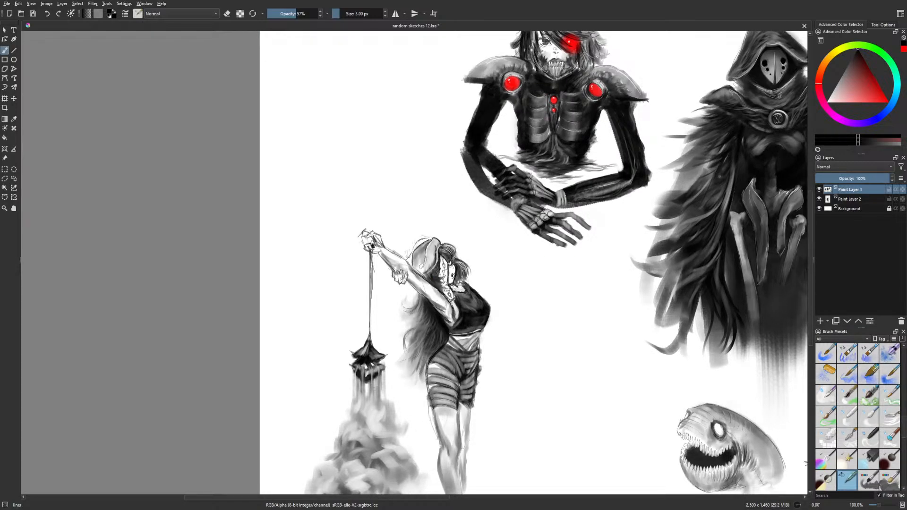
key("m")
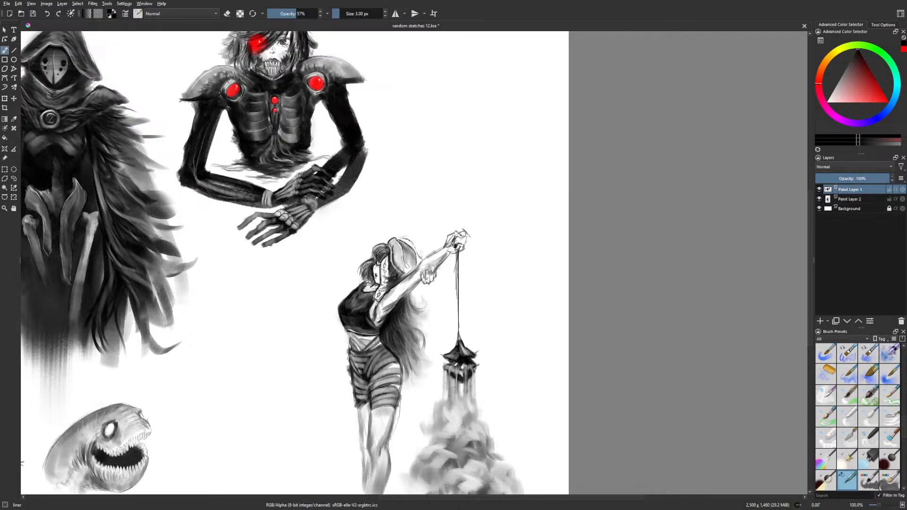
key("e")
left_click_drag(387, 277, 396, 279)
key("e")
key("e")
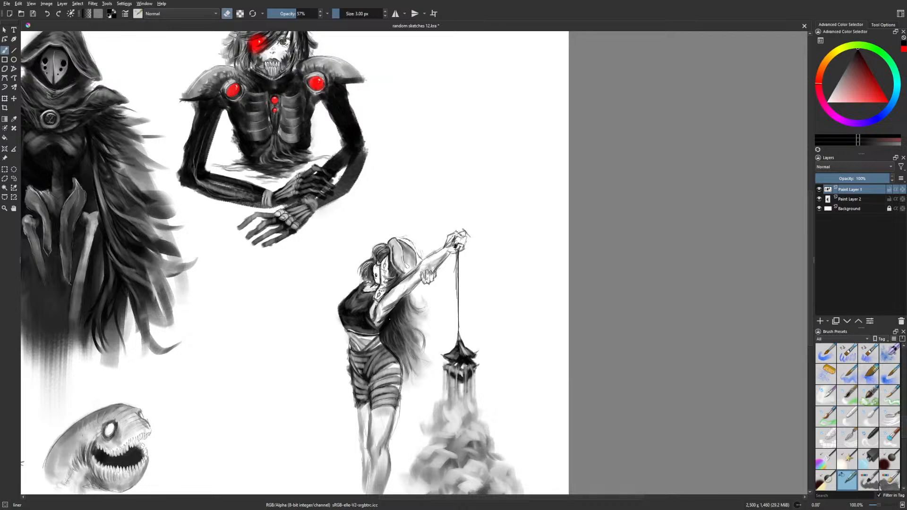
Touch up the hair on Paint Layer 2 and the figure on Paint Layer 1 with the liner, alternating erasing and painting
left_click(843, 201)
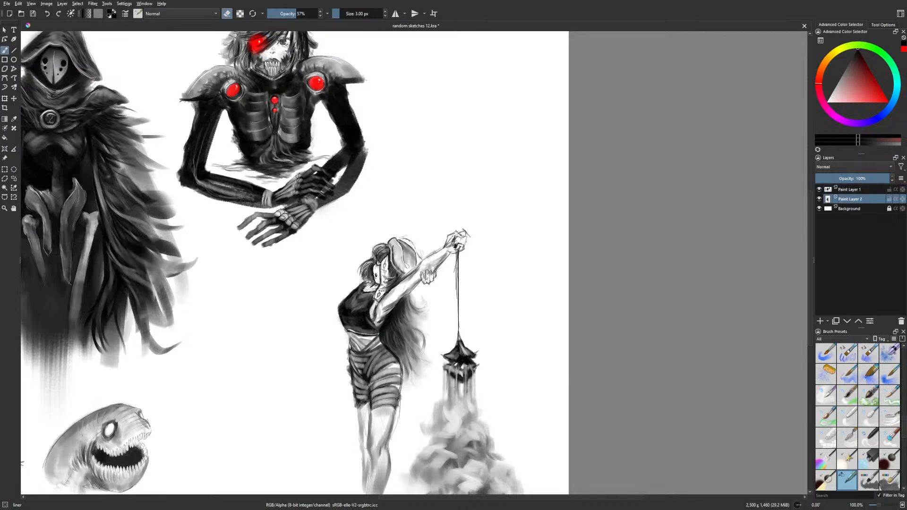
key("e")
key("e")
left_click(849, 189)
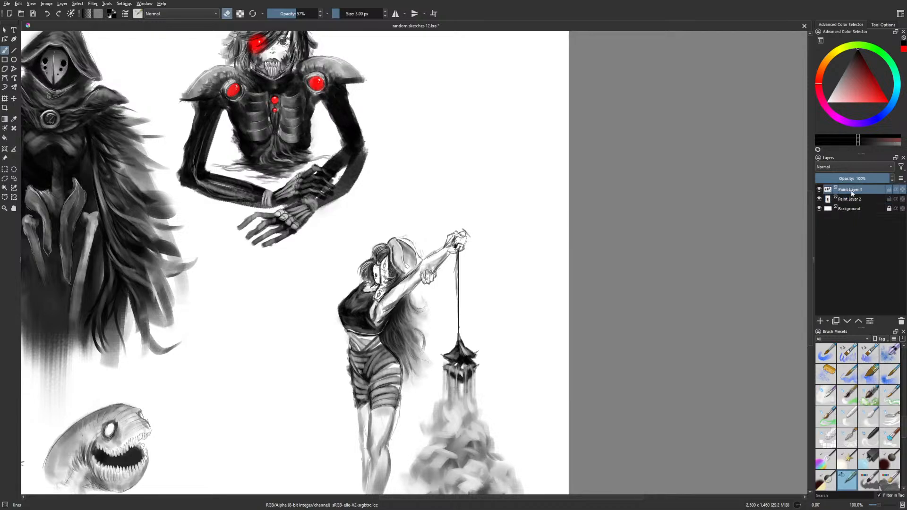
key("e")
key("e")
Make a freehand selection around the raised-arm figure, hanging ornament and smoke on Paint Layer 1
key("2")
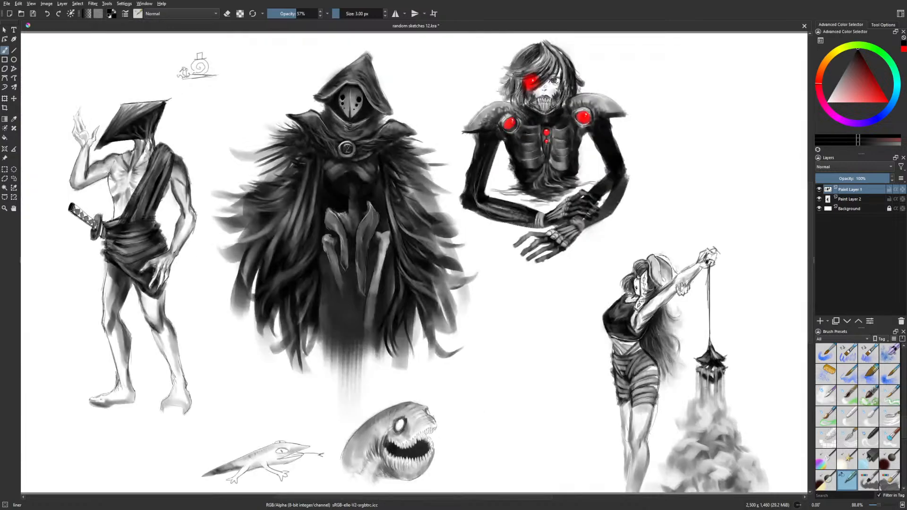
left_click(14, 178)
mouse_move(584, 413)
left_mouse_down()
mouse_move(567, 448)
mouse_move(713, 505)
mouse_move(758, 330)
mouse_move(551, 348)
left_mouse_up()
left_click_drag(625, 398, 620, 360)
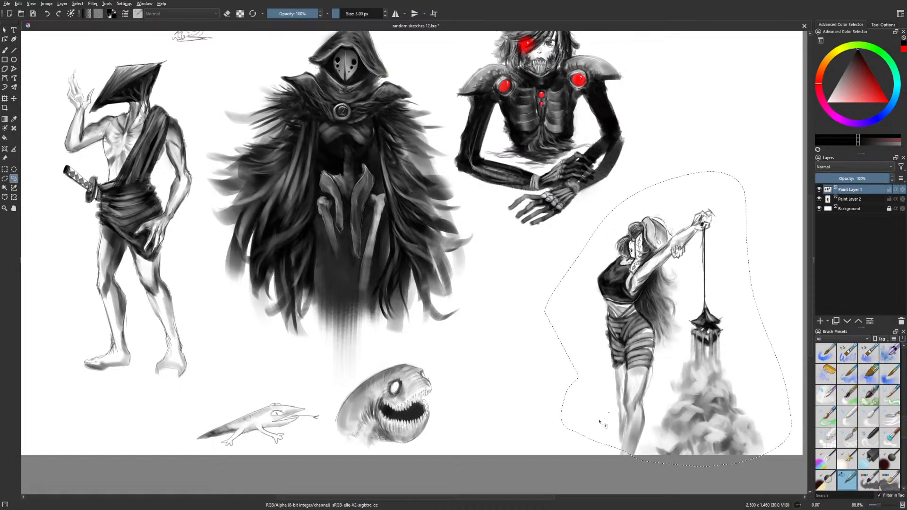
key("ctrl+t")
left_click_drag(658, 416, 602, 421)
key("ctrl+z")
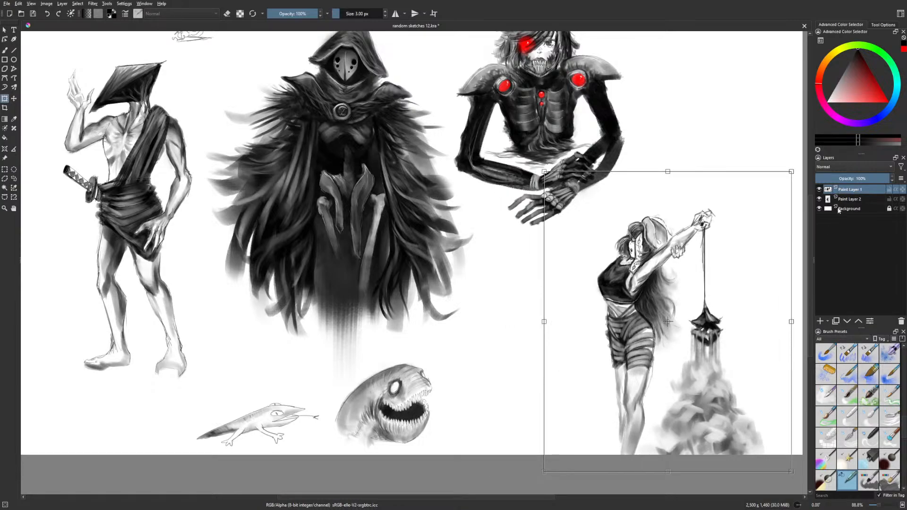
Put Paint Layer 2 above Paint Layer 1 and merge them, and shift the selected raised-arm figure slightly left
left_click_drag(859, 198, 862, 186)
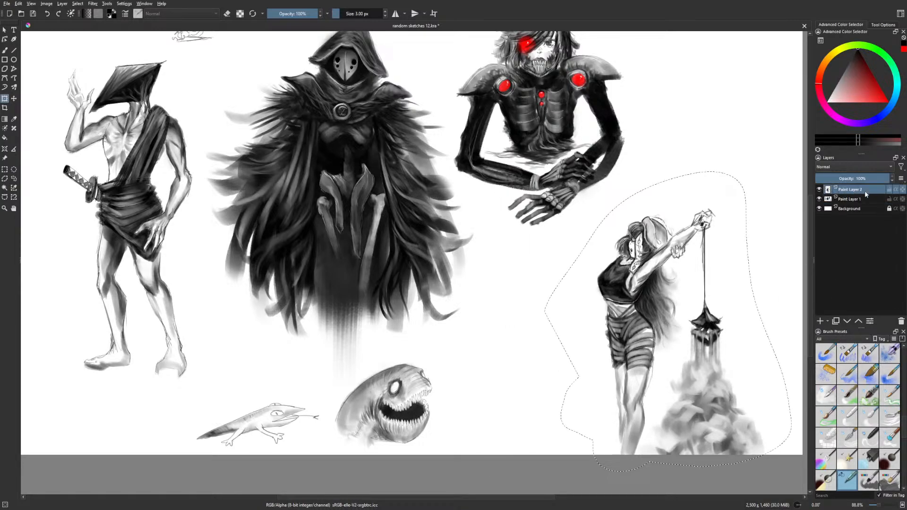
key("ctrl+e")
key("ctrl+t")
mouse_move(724, 348)
left_mouse_down()
mouse_move(576, 373)
mouse_move(585, 377)
left_mouse_up()
mouse_move(662, 331)
left_mouse_down()
mouse_move(667, 391)
mouse_move(660, 326)
left_mouse_up()
left_click_drag(603, 348, 711, 352)
left_click_drag(447, 335, 433, 415)
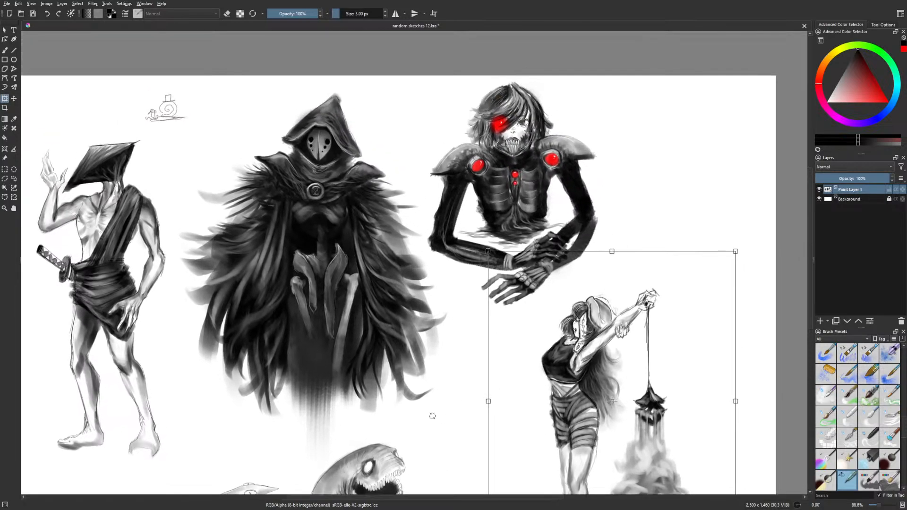
Make a freehand selection around the red-eyed armored figure and move it up slightly
left_click(11, 180)
mouse_move(456, 285)
left_mouse_down()
mouse_move(519, 315)
mouse_move(602, 243)
mouse_move(423, 138)
mouse_move(427, 226)
mouse_move(456, 284)
left_mouse_up()
key("ctrl+t")
left_click_drag(527, 263, 527, 257)
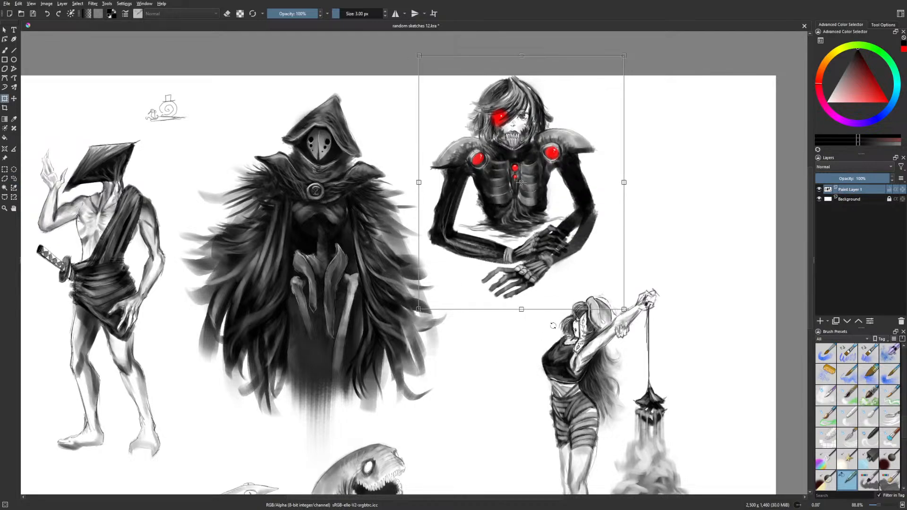
Make a freehand selection around the hooded, feathered figure and move it slightly up and left
left_click(14, 178)
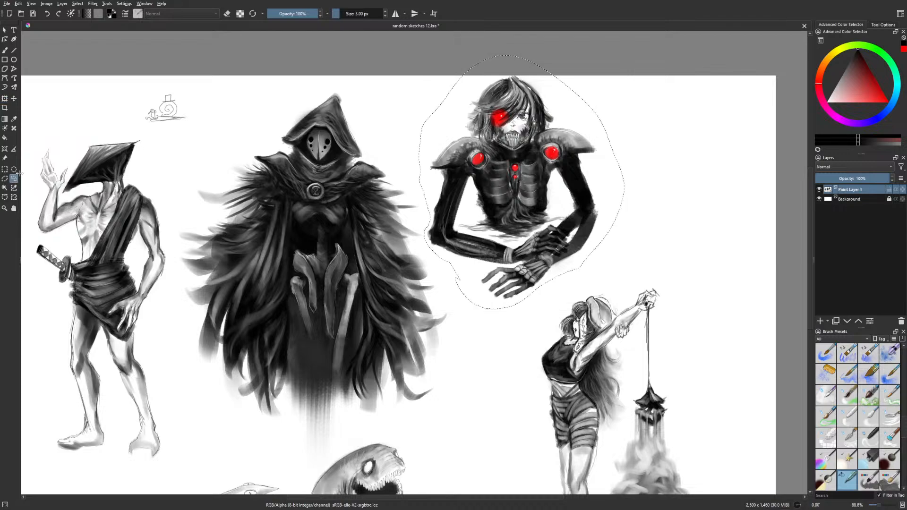
mouse_move(222, 409)
left_mouse_down()
mouse_move(306, 469)
mouse_move(454, 406)
mouse_move(459, 335)
mouse_move(447, 283)
mouse_move(428, 255)
mouse_move(405, 143)
mouse_move(314, 83)
mouse_move(200, 166)
mouse_move(175, 223)
mouse_move(200, 404)
mouse_move(222, 409)
left_mouse_up()
key("ctrl+t")
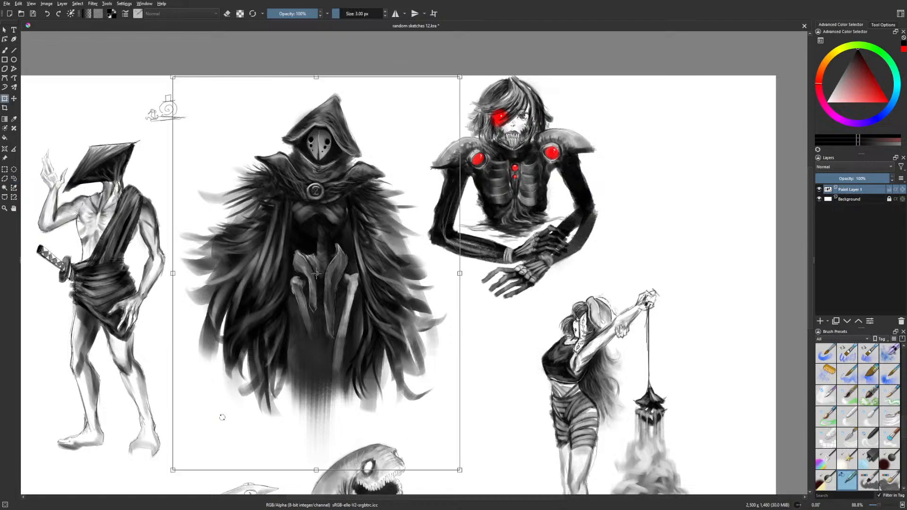
left_click_drag(346, 384, 332, 365)
mouse_move(491, 362)
left_mouse_down()
mouse_move(472, 304)
mouse_move(458, 299)
left_mouse_up()
Select the raised-arm figure with its ornament and smoke, move it left beneath the armored figure's hands, and clear the selection
left_click(13, 178)
mouse_move(482, 415)
left_mouse_down()
mouse_move(471, 435)
mouse_move(714, 348)
mouse_move(507, 261)
mouse_move(481, 406)
left_mouse_up()
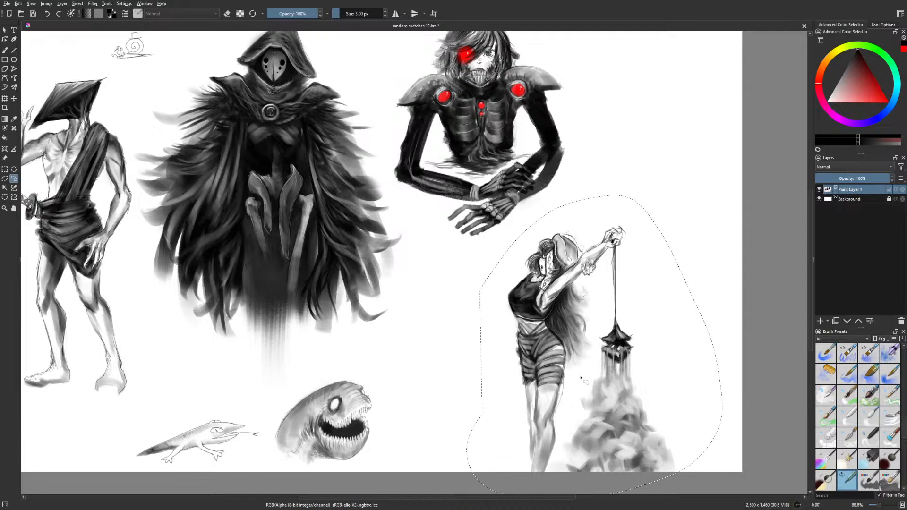
key("ctrl+t")
mouse_move(614, 420)
left_mouse_down()
mouse_move(500, 424)
mouse_move(510, 425)
left_mouse_up()
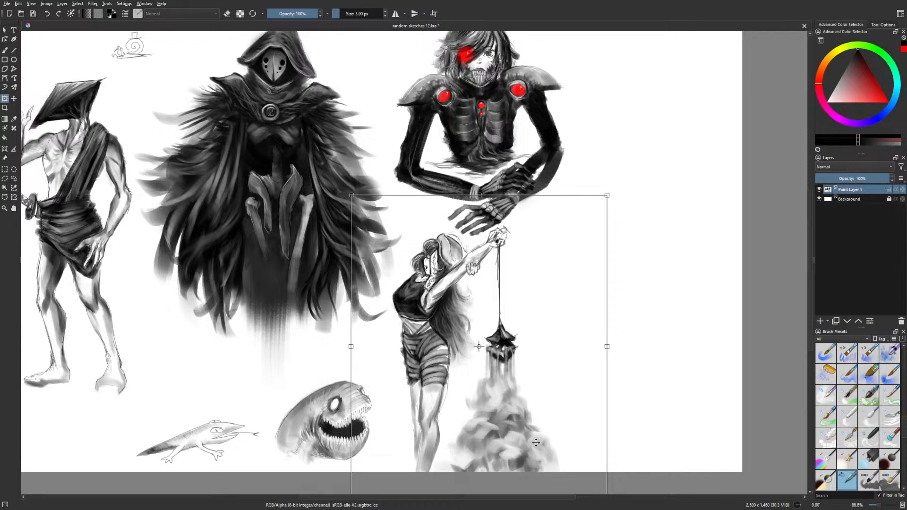
left_click(14, 169)
left_click(265, 340)
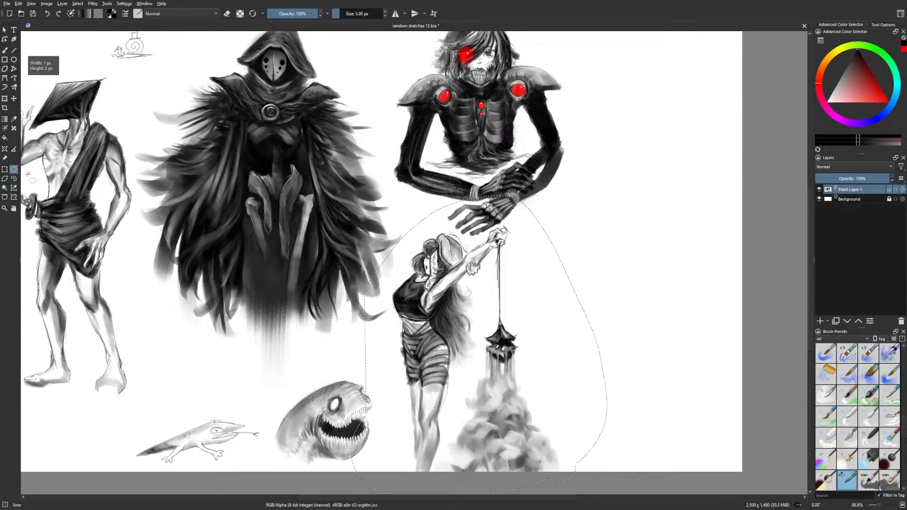
Shade and define the raised-arm figure's lower legs with the 3 px liner at 57% opacity
key("b")
mouse_move(467, 376)
left_mouse_down()
mouse_move(460, 355)
mouse_move(433, 392)
left_mouse_up()
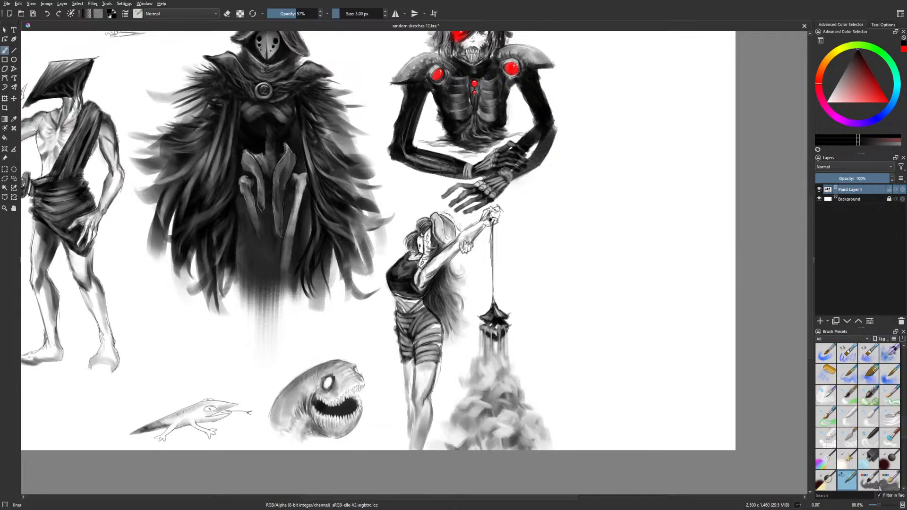
left_click_drag(429, 424, 424, 448)
left_click_drag(406, 374, 407, 438)
left_click_drag(412, 381, 412, 397)
left_click_drag(415, 365, 411, 437)
key("ctrl+z")
left_click_drag(414, 406, 411, 449)
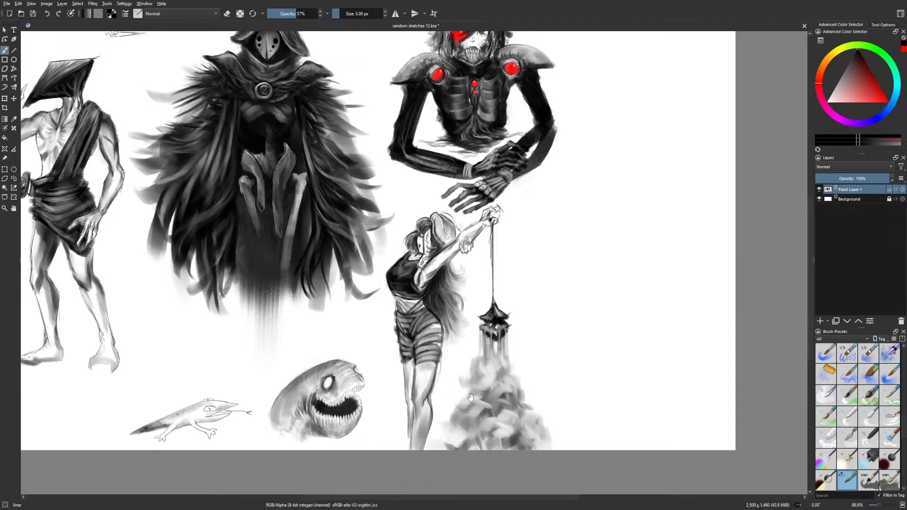
Touch up the raised-arm figure's head and hair with the 3 px liner at 100% opacity, alternating painting and erasing
left_click_drag(469, 397, 464, 417)
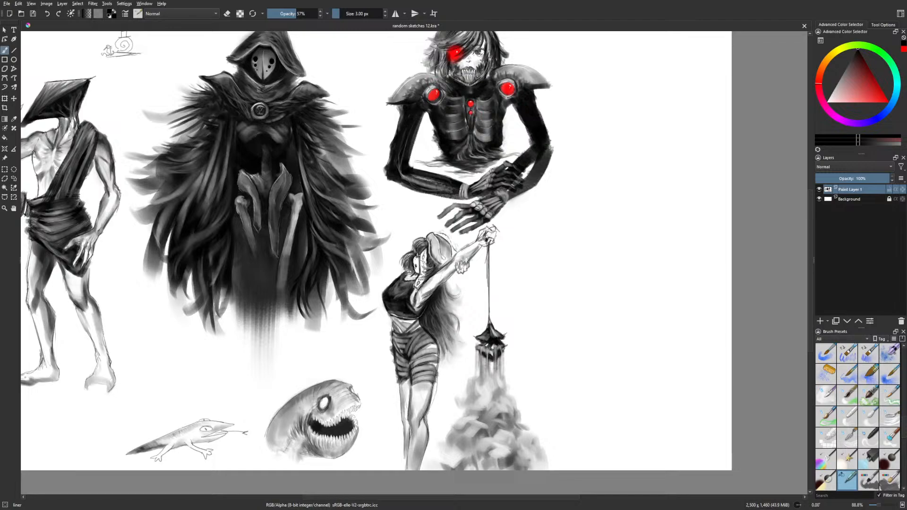
key("e")
key("e")
key("e")
key("e")
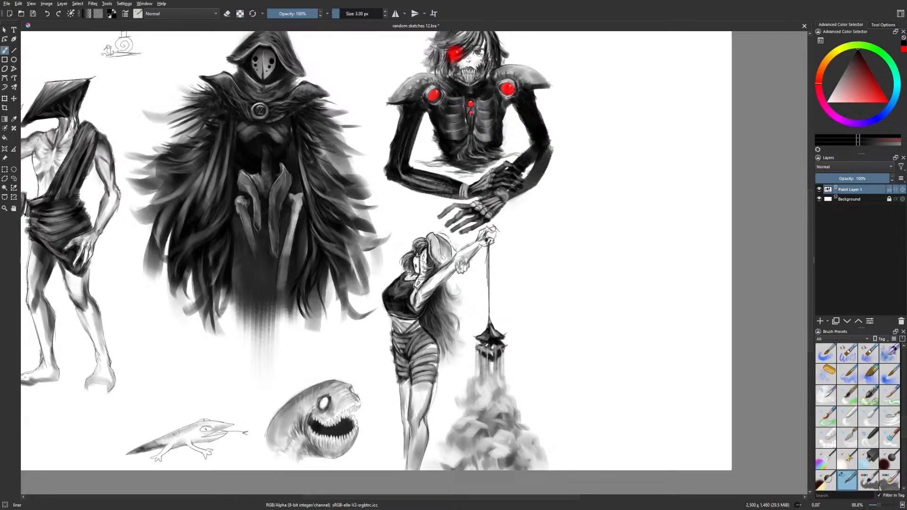
left_click_drag(418, 240, 414, 248)
left_click_drag(405, 257, 403, 268)
key("e")
left_click_drag(444, 281, 434, 290)
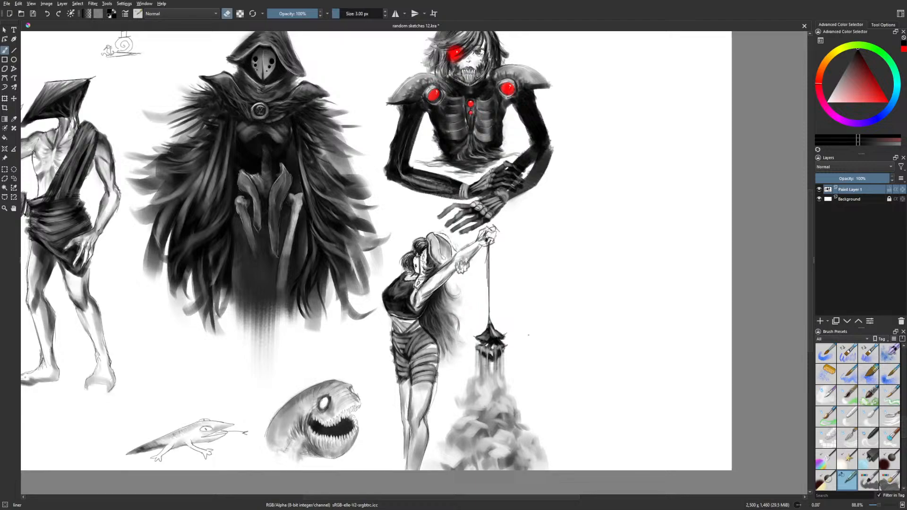
Shade the figure's long hair in the mirrored view with Gamer Knife Maybe at 31.17 px and 55% opacity
right_click(465, 313)
left_click(518, 316)
key("m")
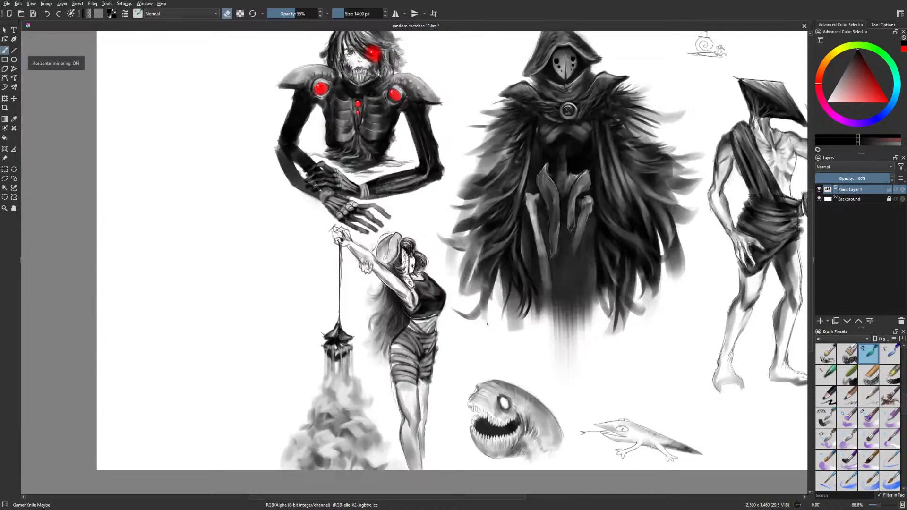
left_click(348, 14)
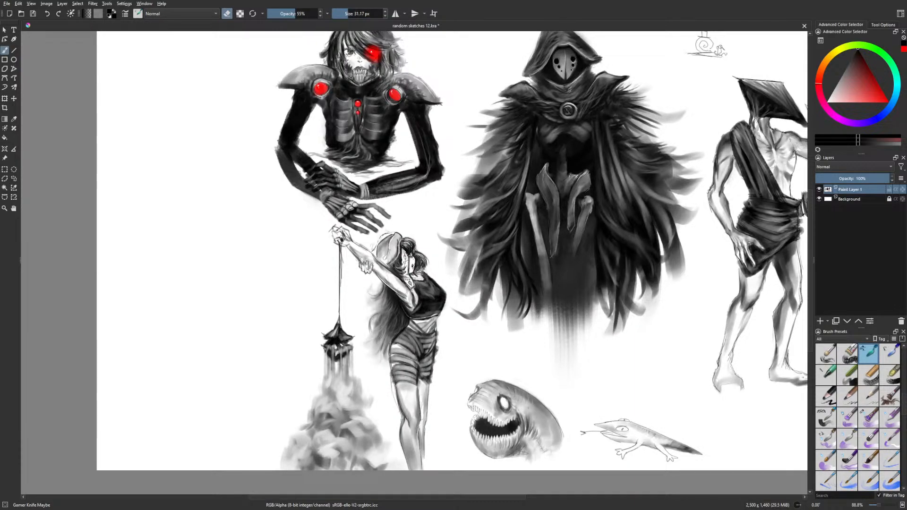
key("e")
left_click_drag(385, 284, 409, 301)
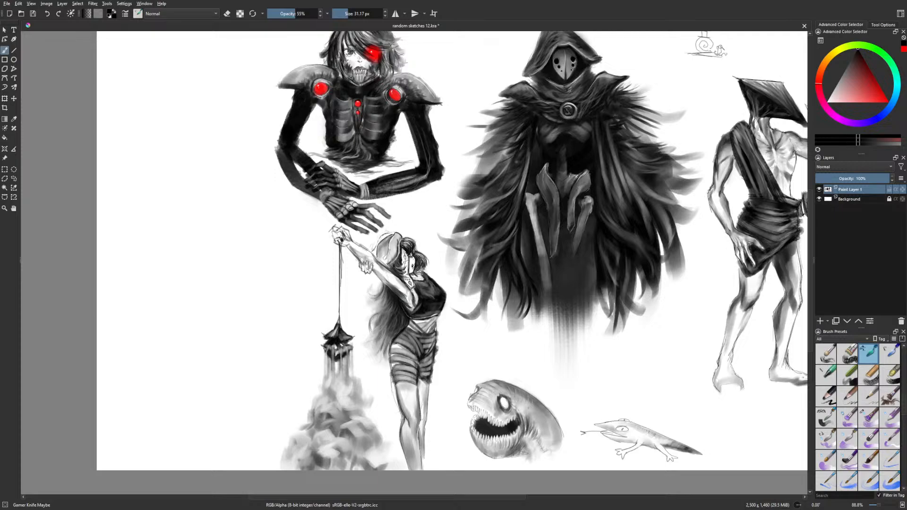
Reduce Gamer Knife Maybe to 8 px and switch it to eraser mode for fine hair touch-ups
key("e")
key("e")
key("bracketleft")
key("bracketleft")
key("bracketleft")
key("bracketleft")
key("bracketleft")
key("bracketleft")
key("bracketleft")
key("bracketleft")
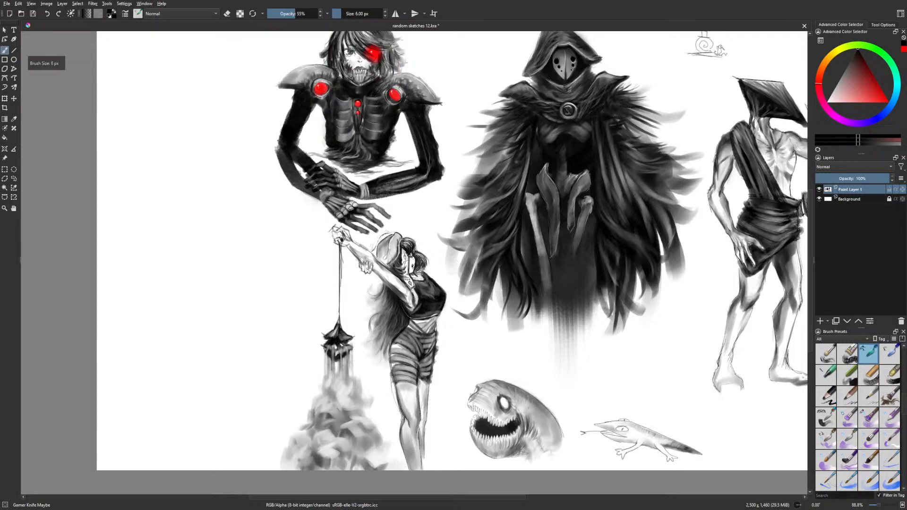
key("e")
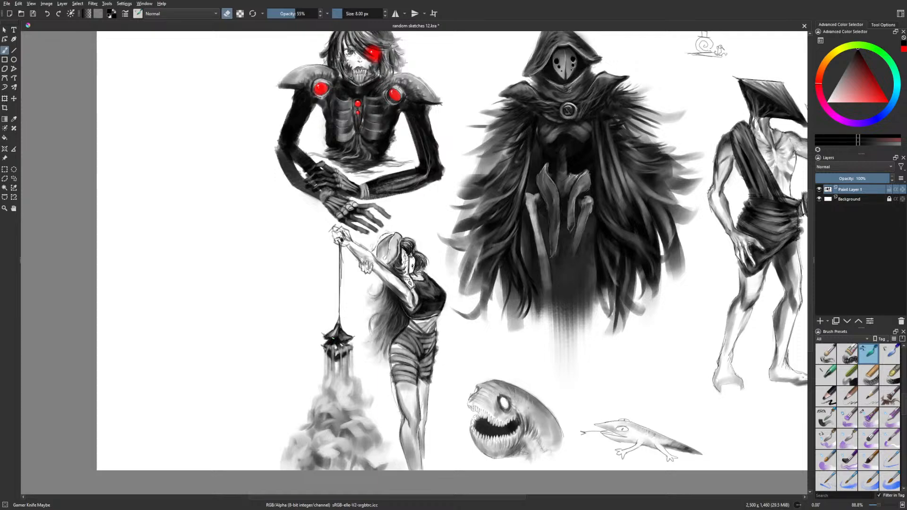
Refine the hanging ornament with the 3 px liner and clean up around the figure with Eraser Circle
right_click(343, 333)
left_click(327, 383)
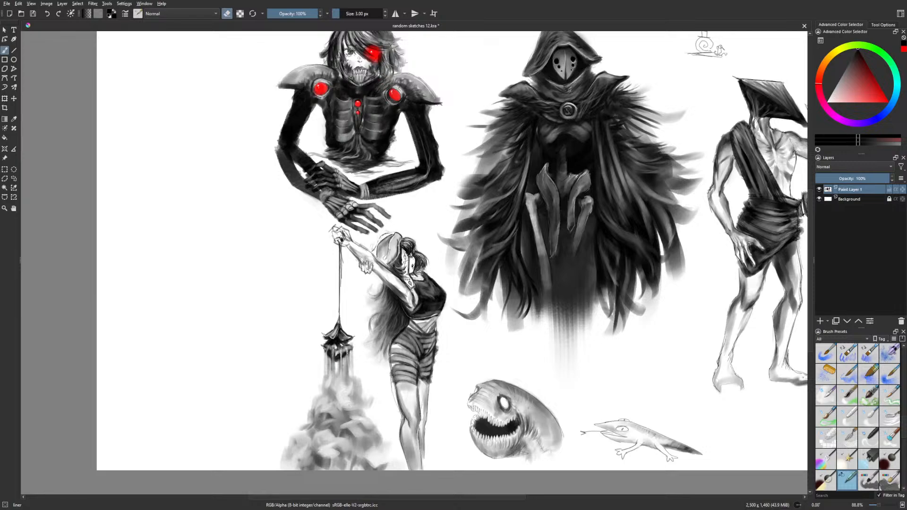
left_click_drag(452, 264, 450, 255)
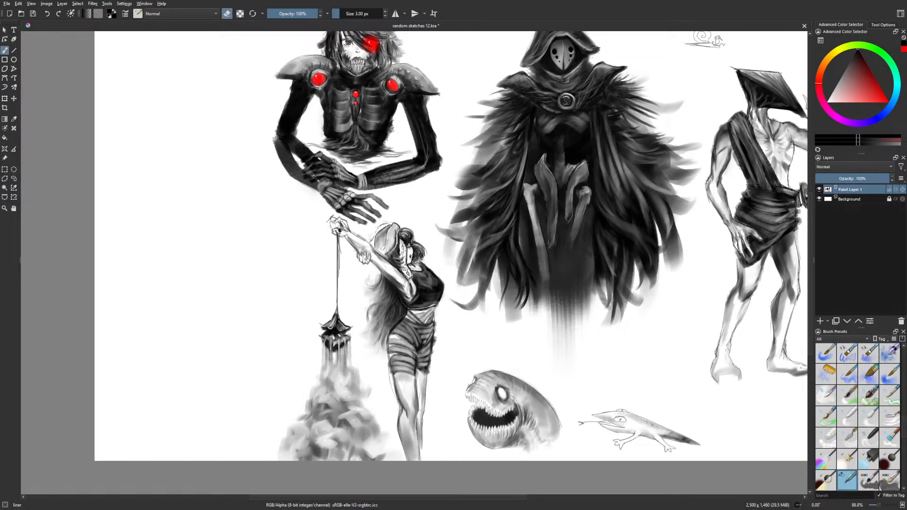
right_click(394, 372)
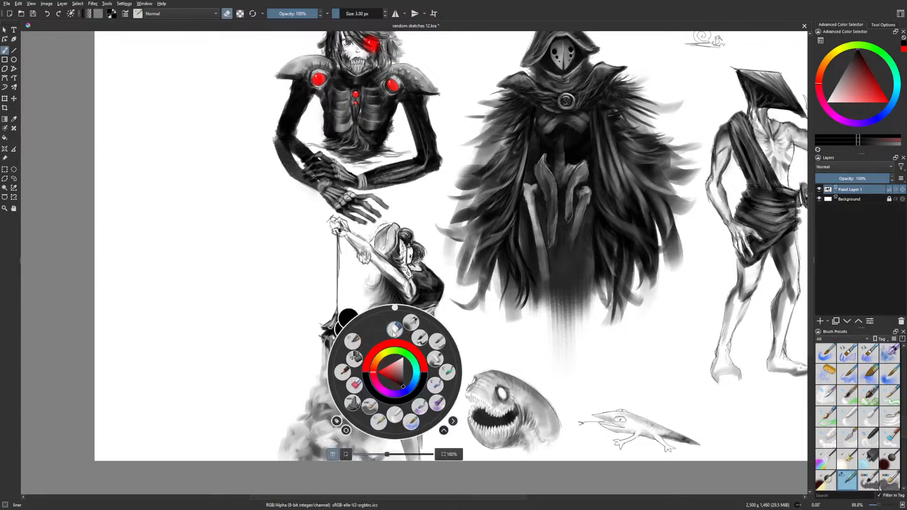
left_click(394, 329)
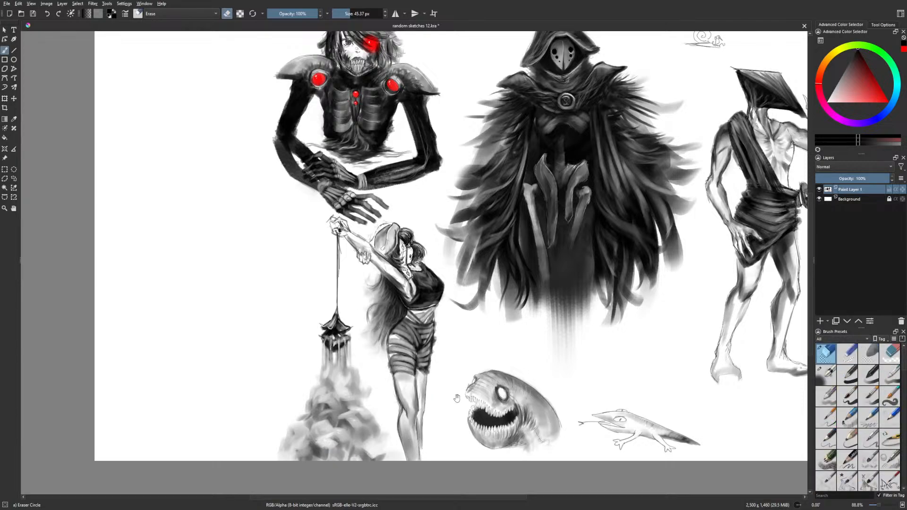
left_click_drag(459, 397, 454, 404)
right_click(452, 415)
left_click(437, 449)
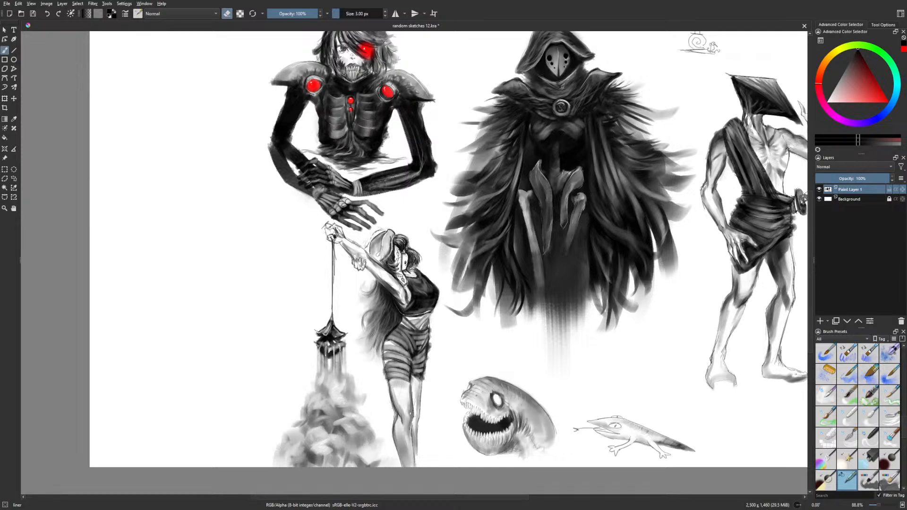
Return to the unmirrored page, set the liner's opacity to 41%, and clean up around the raised hand with Eraser Circle
key("2")
key("m")
left_click(288, 13)
key("e")
right_click(564, 252)
left_click(566, 212)
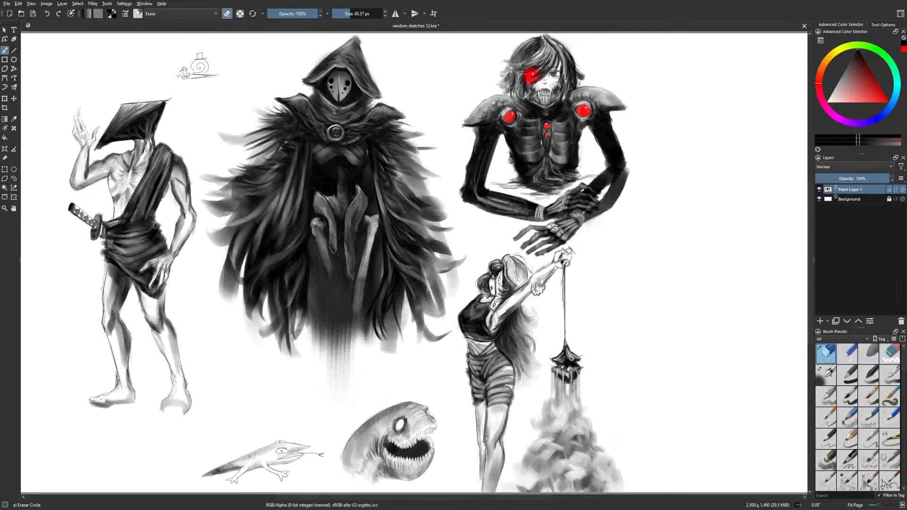
left_click_drag(572, 252, 556, 258)
right_click(572, 273)
left_click(569, 331)
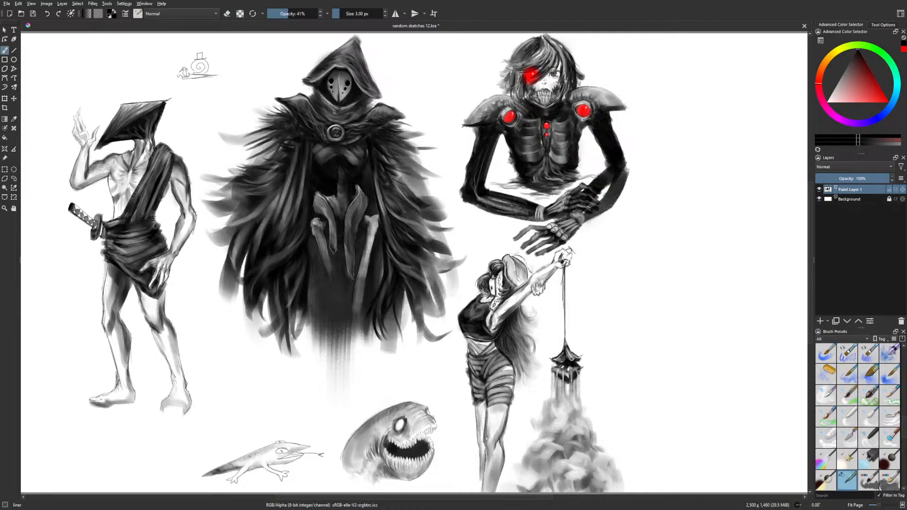
Sketch a new creature's pointed, angular head in the blank area beside the armored figure with the 3 px liner
left_click_drag(616, 335, 466, 343)
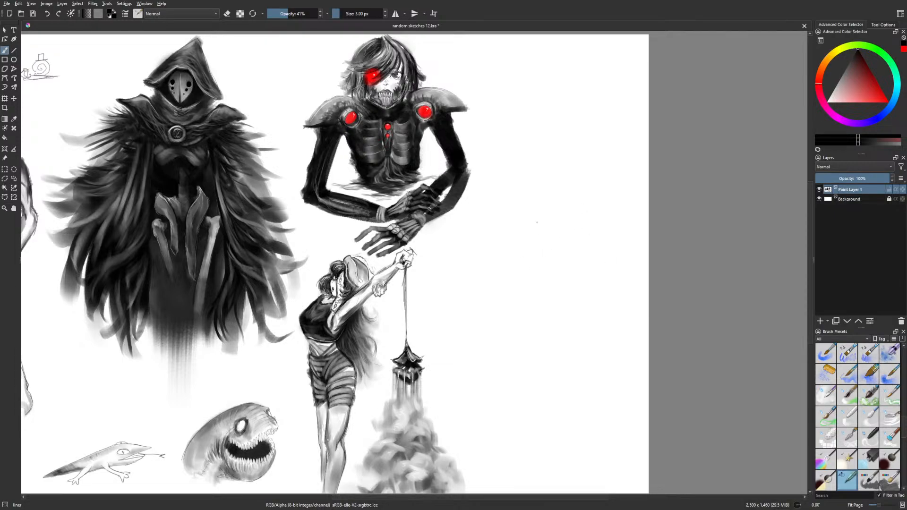
left_click_drag(565, 203, 554, 250)
left_click_drag(546, 286, 551, 261)
left_click_drag(509, 274, 535, 306)
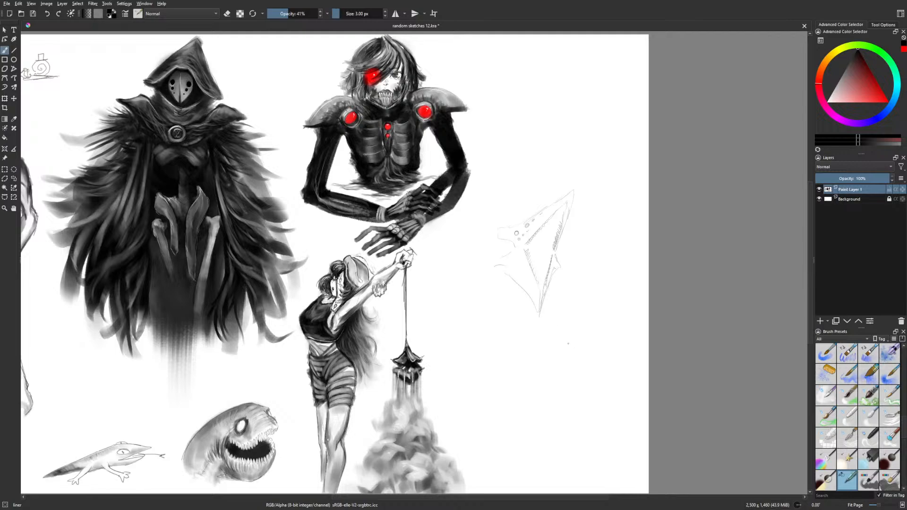
Sketch the new creature's S-shaped body curving down from the pointed head to a curled tail
mouse_move(491, 246)
left_mouse_down()
mouse_move(457, 281)
mouse_move(463, 325)
left_mouse_up()
left_click_drag(607, 314, 620, 334)
left_click_drag(621, 366, 600, 332)
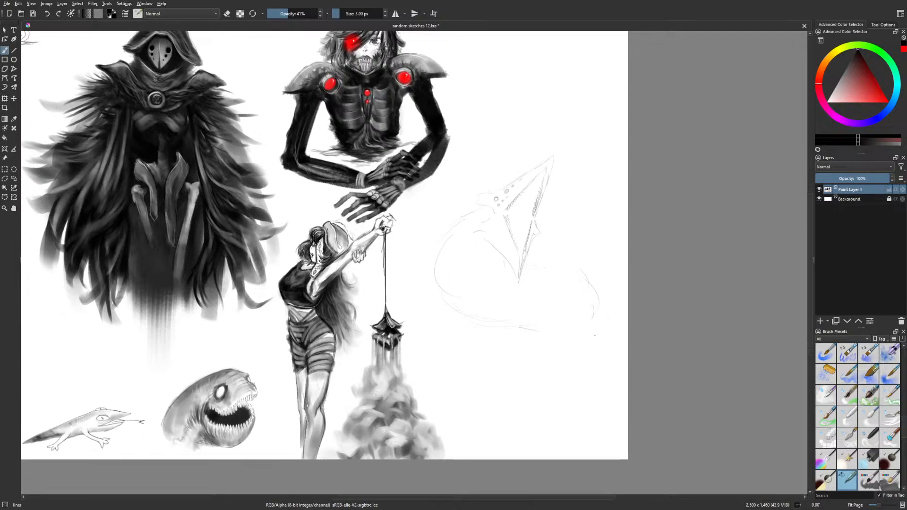
left_click_drag(525, 332, 505, 344)
left_click_drag(594, 305, 592, 319)
left_click_drag(548, 364, 572, 350)
Block in grey tones along the creature's curving body and inside its pointed head with Dry Roller at 58% opacity
right_click(567, 357)
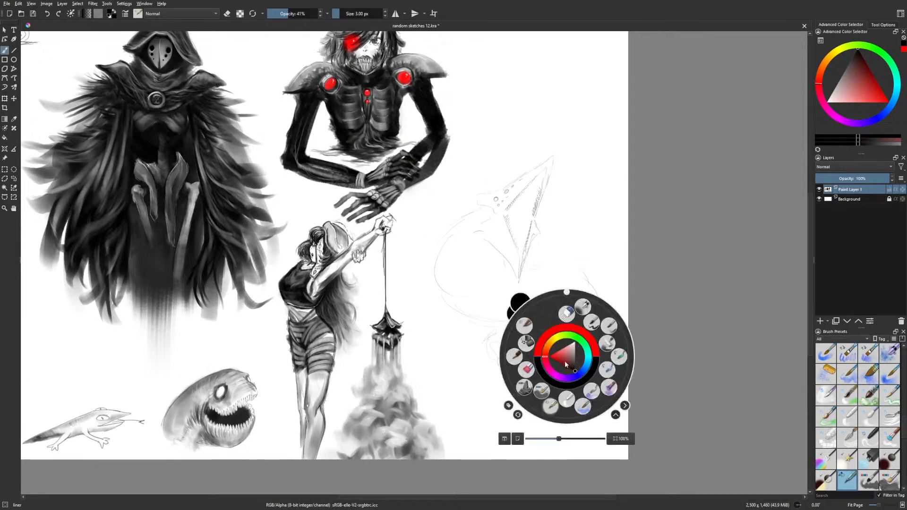
left_click(607, 346)
mouse_move(474, 225)
left_mouse_down()
mouse_move(460, 307)
mouse_move(548, 325)
mouse_move(555, 347)
mouse_move(507, 361)
mouse_move(562, 359)
mouse_move(560, 309)
mouse_move(475, 240)
mouse_move(477, 274)
mouse_move(564, 306)
mouse_move(584, 330)
mouse_move(500, 283)
left_mouse_up()
mouse_move(526, 216)
left_mouse_down()
mouse_move(516, 206)
mouse_move(517, 252)
mouse_move(542, 177)
left_mouse_up()
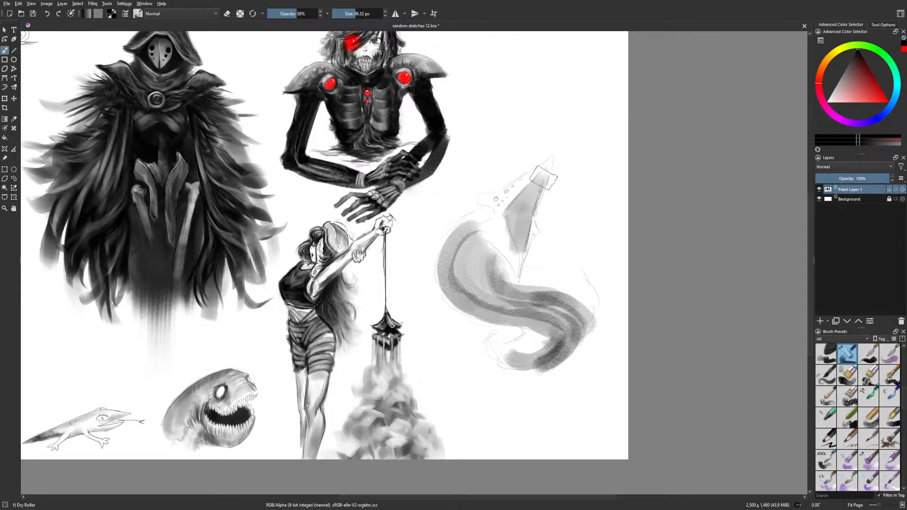
Darken the inner area of the creature's pointed head with Dry Roller at 40.24 px
left_click_drag(355, 14, 349, 13)
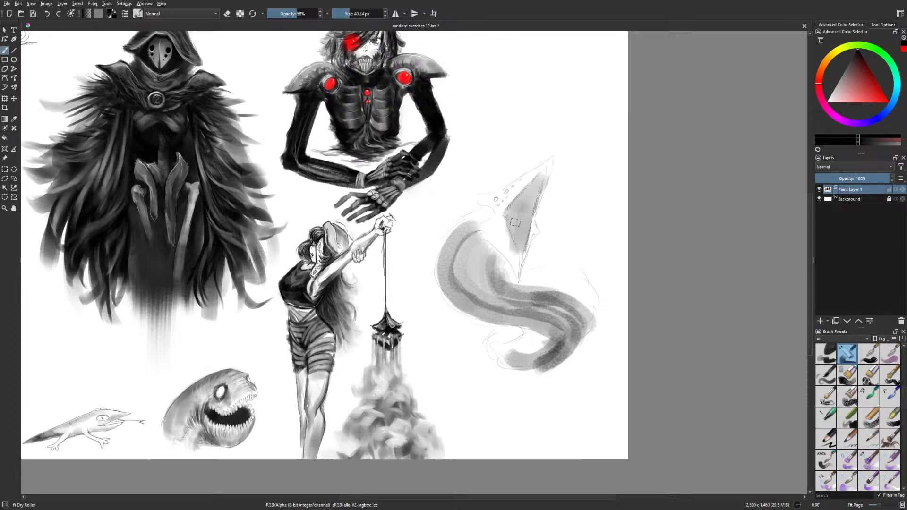
mouse_move(506, 213)
left_mouse_down()
mouse_move(518, 253)
mouse_move(524, 220)
mouse_move(514, 209)
mouse_move(535, 185)
mouse_move(529, 215)
mouse_move(538, 177)
mouse_move(547, 185)
left_mouse_up()
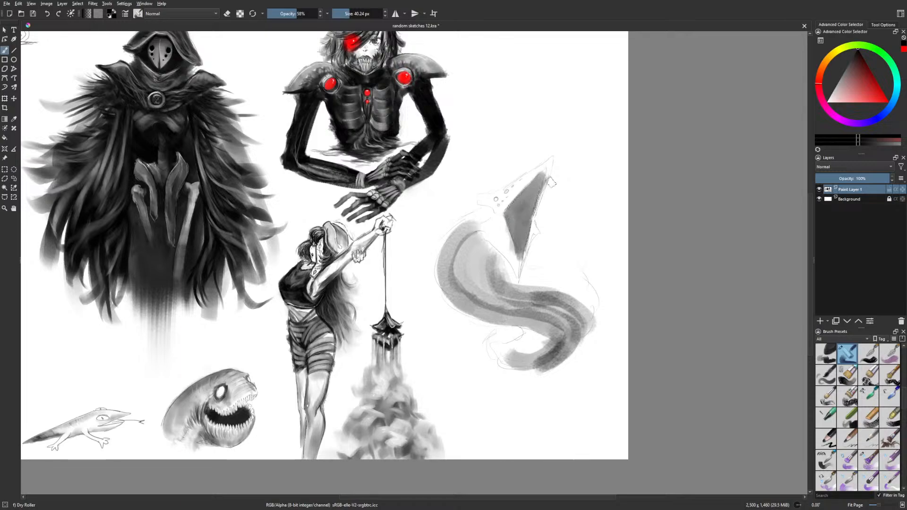
mouse_move(506, 213)
left_mouse_down()
mouse_move(515, 248)
mouse_move(522, 218)
mouse_move(531, 222)
mouse_move(513, 181)
mouse_move(543, 172)
mouse_move(536, 217)
mouse_move(513, 205)
mouse_move(524, 228)
mouse_move(523, 199)
mouse_move(534, 187)
mouse_move(522, 239)
mouse_move(511, 217)
mouse_move(517, 234)
mouse_move(522, 206)
mouse_move(547, 169)
mouse_move(541, 191)
mouse_move(545, 184)
left_mouse_up()
Deepen the blacks inside the creature's pointed head with the 3 px liner at 41% opacity and check the mirrored full page
right_click(552, 208)
left_click(552, 153)
right_click(561, 195)
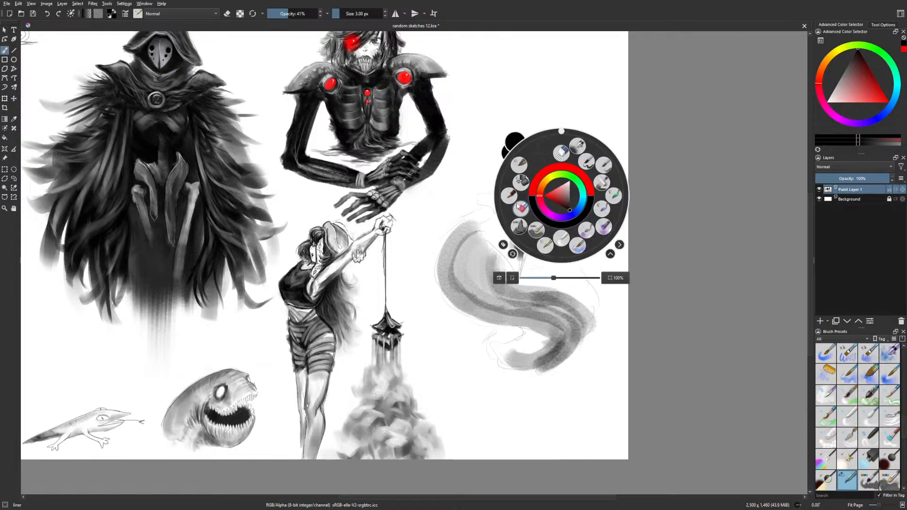
left_click(560, 154)
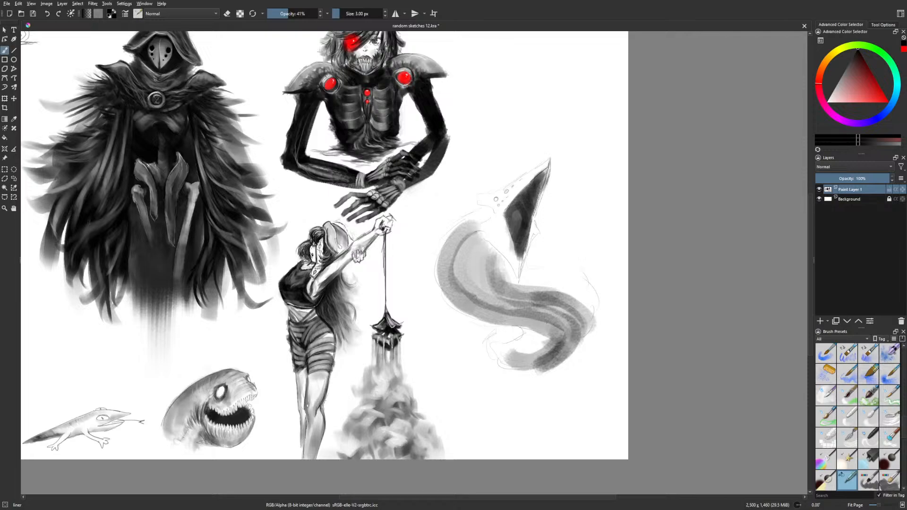
key("2")
key("m")
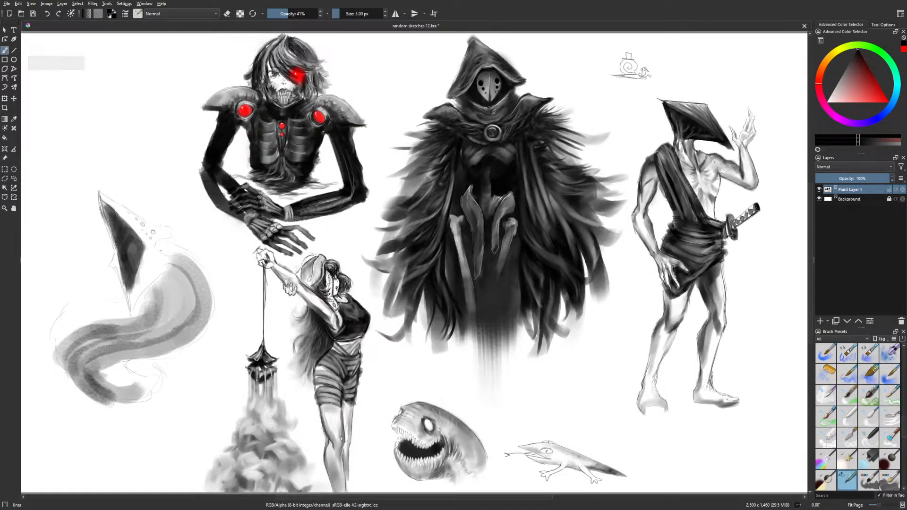
Line the jagged outline of the arrow-shaped head and the adjoining edge of the tentacle body with the 3 px liner brush
left_click_drag(156, 279, 128, 313)
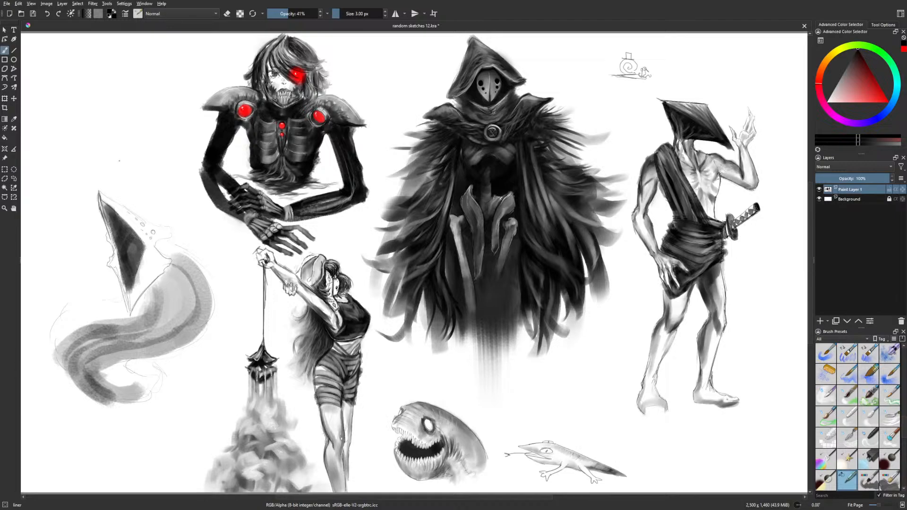
left_click_drag(100, 191, 157, 225)
left_click_drag(146, 291, 133, 310)
left_click_drag(180, 249, 202, 277)
Shade the tentacle's upper curve beside the head with the Gamer Knife Maybe brush at 34% opacity and about 40 px
right_click(284, 273)
left_click(336, 273)
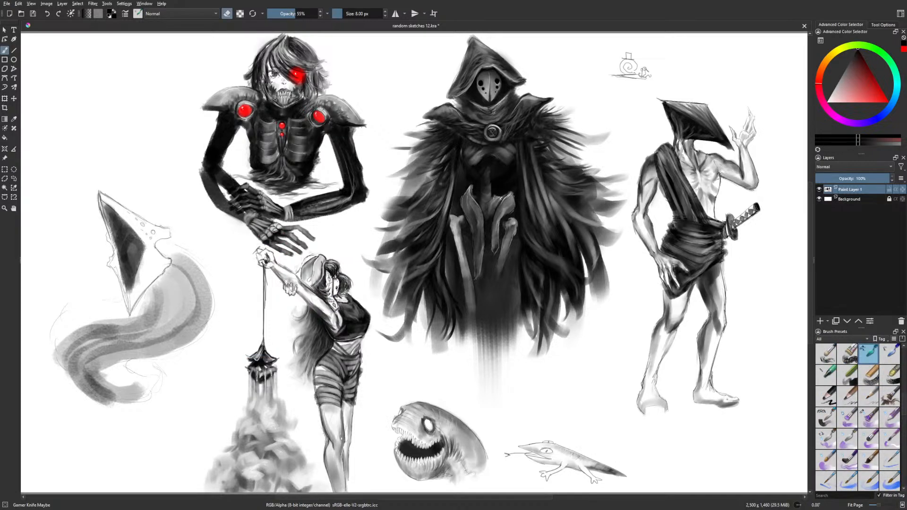
left_click(349, 15)
left_click(284, 13)
key("e")
mouse_move(161, 249)
left_mouse_down()
mouse_move(181, 244)
mouse_move(175, 253)
mouse_move(163, 246)
mouse_move(193, 269)
left_mouse_up()
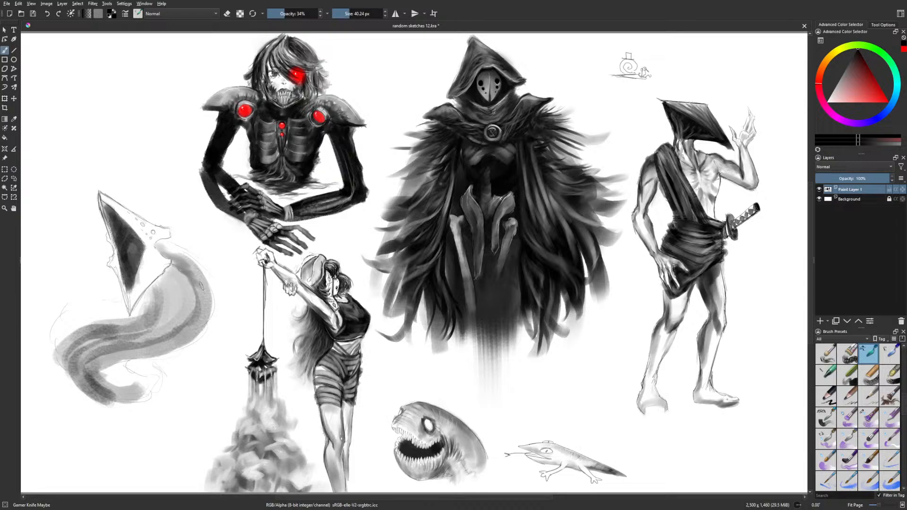
Mirror the canvas view and paint grey shading along the tentacle's lower coil
key("m")
mouse_move(631, 276)
left_mouse_down()
mouse_move(631, 334)
mouse_move(659, 347)
mouse_move(623, 311)
mouse_move(632, 276)
left_mouse_up()
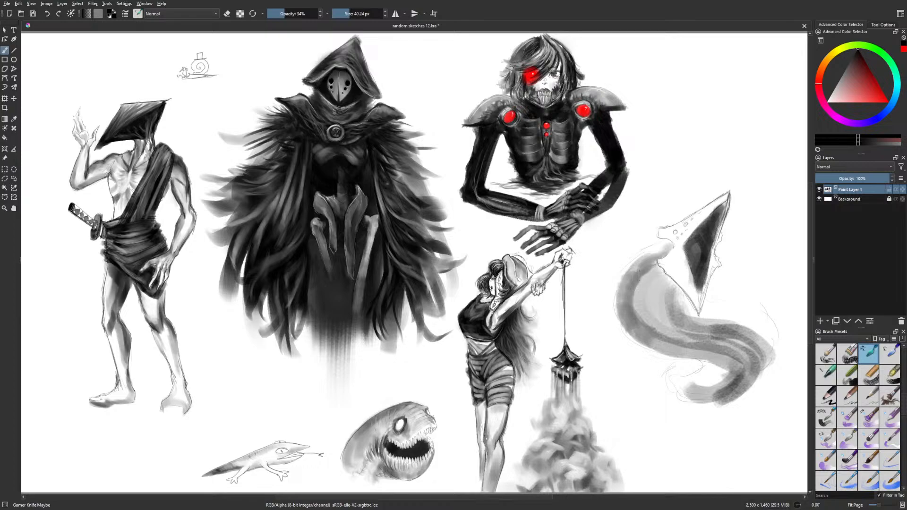
left_click_drag(666, 348, 692, 355)
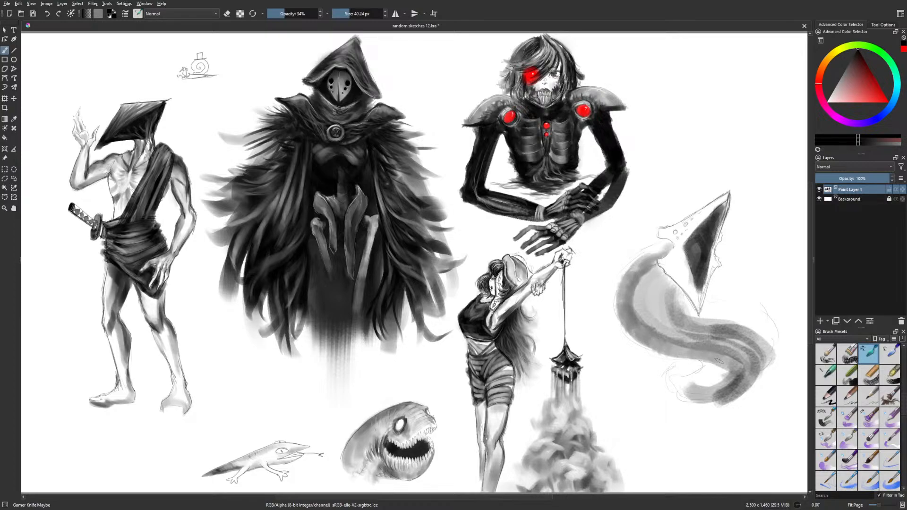
left_click_drag(733, 364, 658, 339)
mouse_move(670, 347)
left_mouse_down()
mouse_move(738, 367)
mouse_move(722, 390)
mouse_move(736, 380)
left_mouse_up()
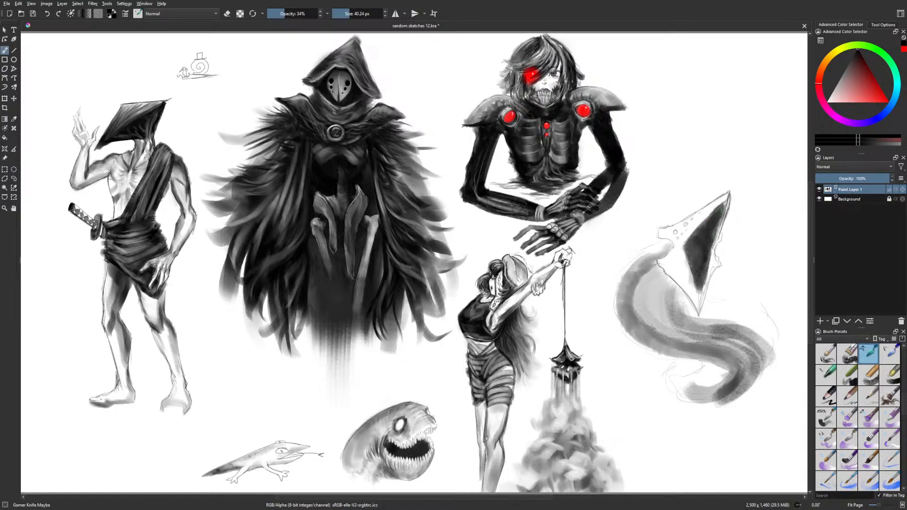
Reduce the brush size to 13 px and darken the triangular face inside the arrow-shaped head
key("bracketleft")
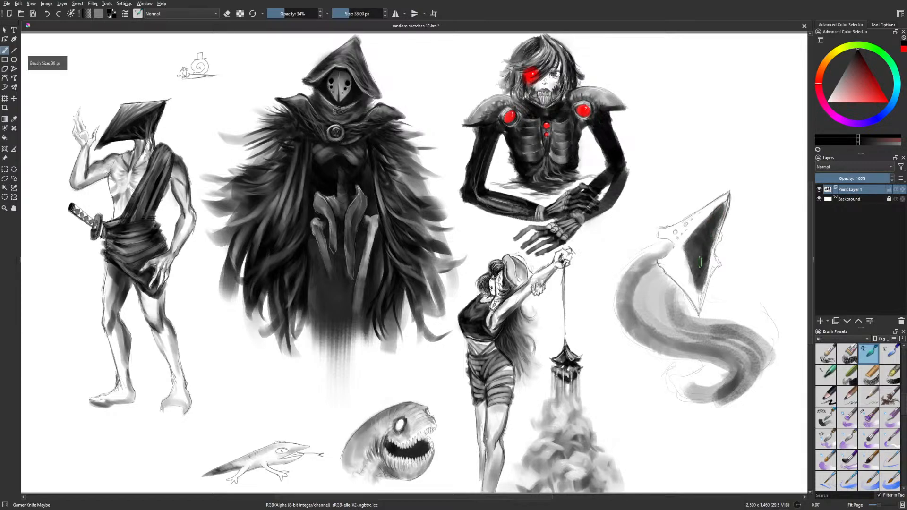
key("bracketleft")
key("bracketleft")
key("bracketleft")
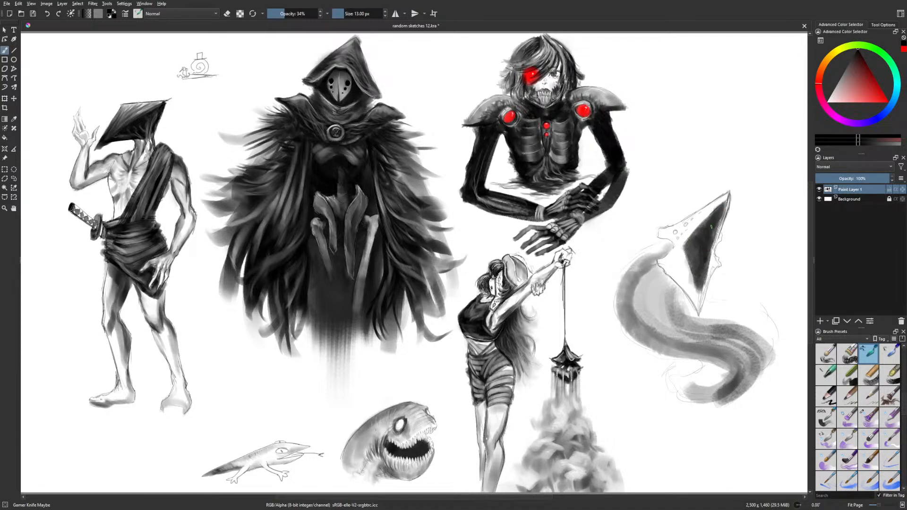
Set the brush size to 26 px and tone the pale side plates of the arrow-shaped head in light grey
key("e")
key("e")
left_click(353, 15)
left_click_drag(670, 267, 707, 307)
key("bracketleft")
key("bracketleft")
key("bracketleft")
key("bracketleft")
key("bracketleft")
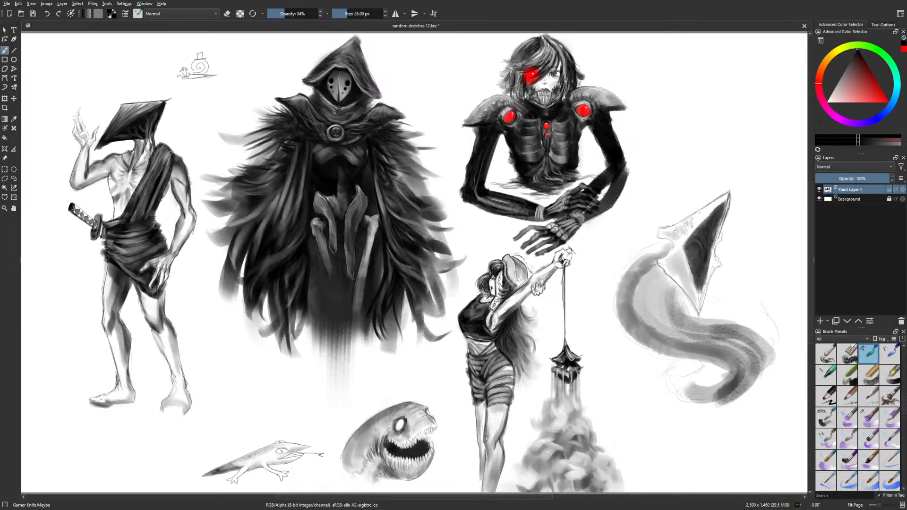
left_click(700, 218)
mouse_move(661, 265)
left_mouse_down()
mouse_move(669, 270)
mouse_move(679, 264)
mouse_move(691, 289)
left_mouse_up()
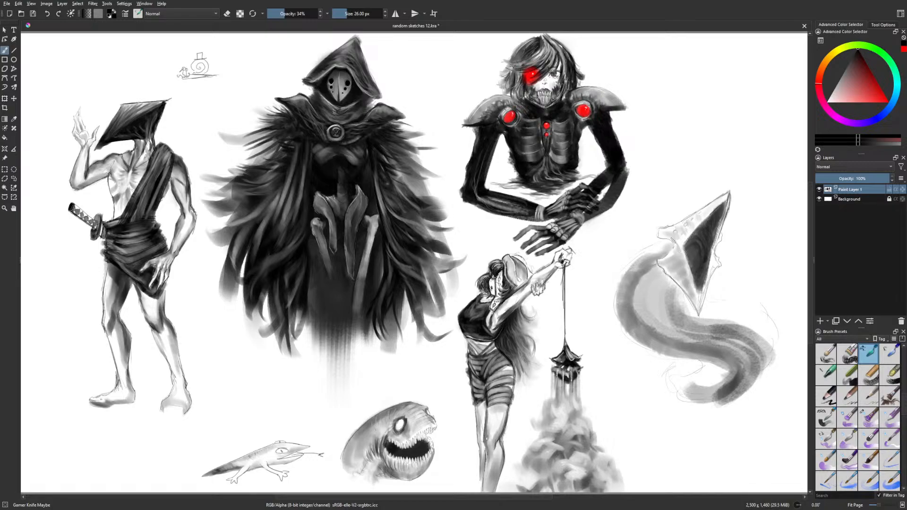
mouse_move(715, 259)
left_mouse_down()
mouse_move(699, 311)
mouse_move(716, 277)
mouse_move(722, 360)
mouse_move(736, 328)
mouse_move(633, 300)
mouse_move(677, 289)
left_mouse_up()
Enlarge the brush to about 57 px and block in grey shading across the tentacle's inner curve and lower coil
mouse_move(657, 330)
left_mouse_down()
mouse_move(688, 312)
mouse_move(698, 343)
mouse_move(737, 340)
mouse_move(755, 359)
mouse_move(699, 397)
mouse_move(603, 364)
left_mouse_up()
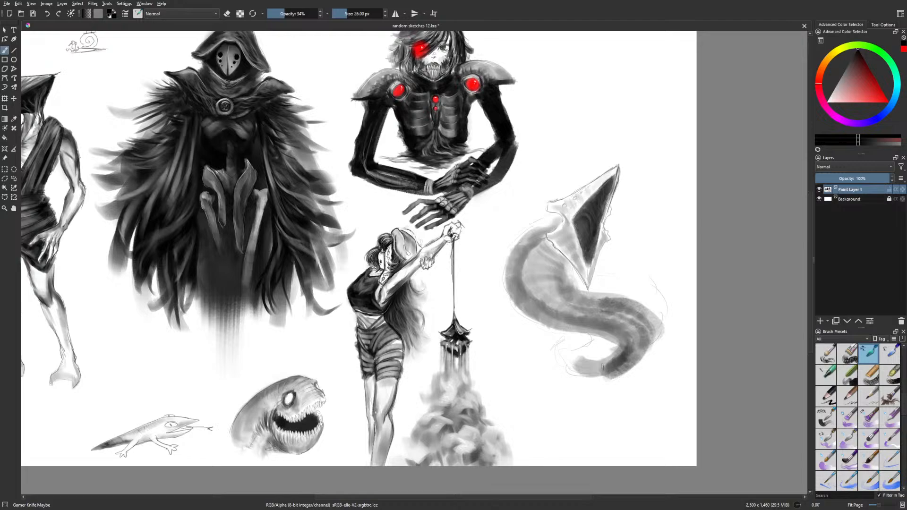
left_click_drag(348, 14, 359, 16)
mouse_move(525, 287)
left_mouse_down()
mouse_move(568, 286)
mouse_move(568, 245)
left_mouse_up()
mouse_move(555, 308)
left_mouse_down()
mouse_move(582, 292)
mouse_move(592, 309)
mouse_move(593, 298)
left_mouse_up()
mouse_move(581, 332)
left_mouse_down()
mouse_move(619, 312)
mouse_move(640, 316)
left_mouse_up()
mouse_move(618, 355)
left_mouse_down()
mouse_move(644, 339)
mouse_move(631, 369)
mouse_move(618, 373)
left_mouse_up()
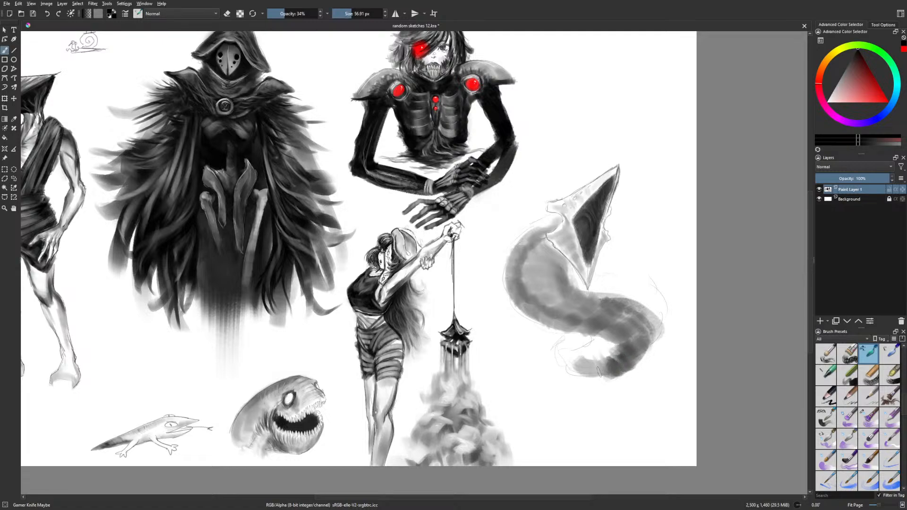
Smooth the shading along the tentacle's outer curve and extend light grey tone over the top of its lower bend
mouse_move(617, 286)
left_mouse_down()
mouse_move(656, 302)
mouse_move(652, 330)
mouse_move(607, 286)
mouse_move(595, 296)
left_mouse_up()
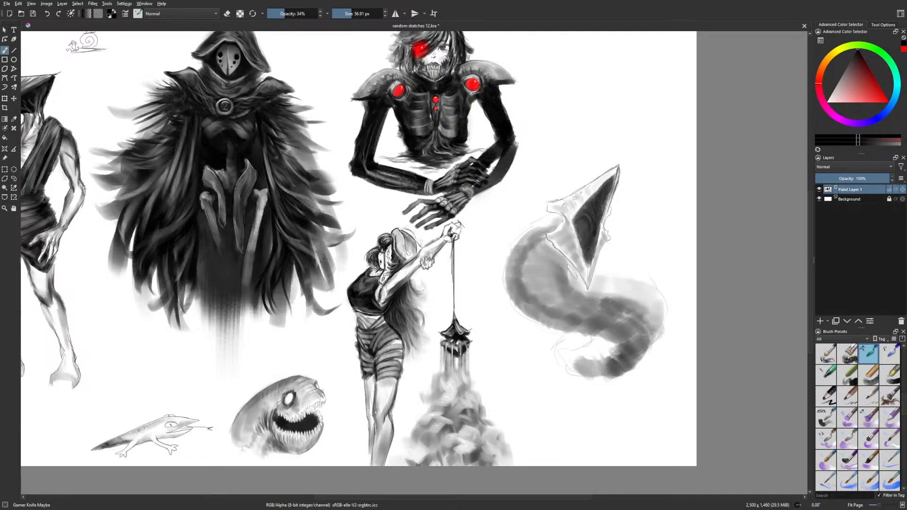
left_click_drag(513, 297, 516, 251)
mouse_move(509, 282)
left_mouse_down()
mouse_move(510, 259)
mouse_move(538, 232)
left_mouse_up()
mouse_move(508, 266)
left_mouse_down()
mouse_move(553, 220)
mouse_move(516, 255)
left_mouse_up()
mouse_move(514, 296)
left_mouse_down()
mouse_move(532, 318)
mouse_move(581, 333)
left_mouse_up()
left_click_drag(557, 329, 586, 335)
mouse_move(570, 279)
left_mouse_down()
mouse_move(585, 292)
mouse_move(571, 270)
mouse_move(582, 285)
mouse_move(632, 294)
mouse_move(654, 315)
mouse_move(656, 338)
mouse_move(637, 299)
mouse_move(655, 324)
left_mouse_up()
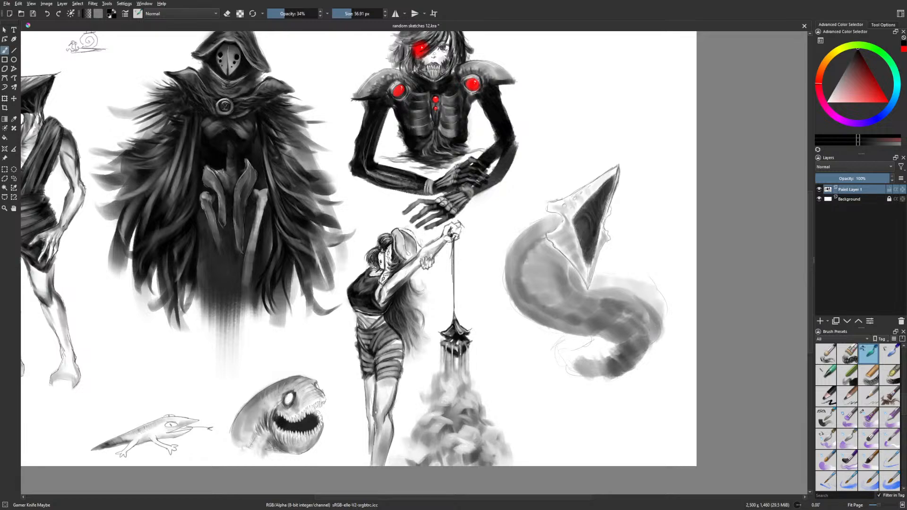
mouse_move(609, 345)
left_mouse_down()
mouse_move(572, 351)
mouse_move(609, 349)
left_mouse_up()
Switch to the 3 px liner brush and sketch thin contour lines around the tentacle's lower bend
right_click(579, 317)
left_click(562, 367)
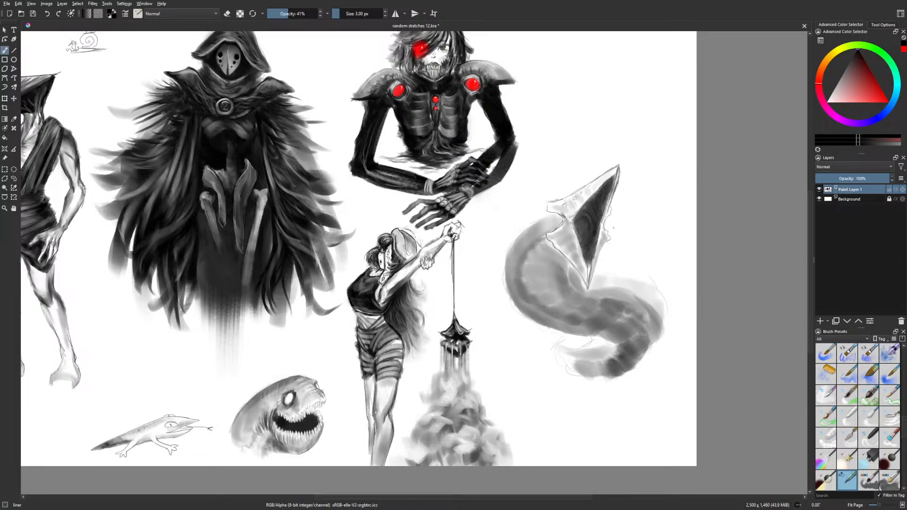
left_click_drag(615, 226, 607, 261)
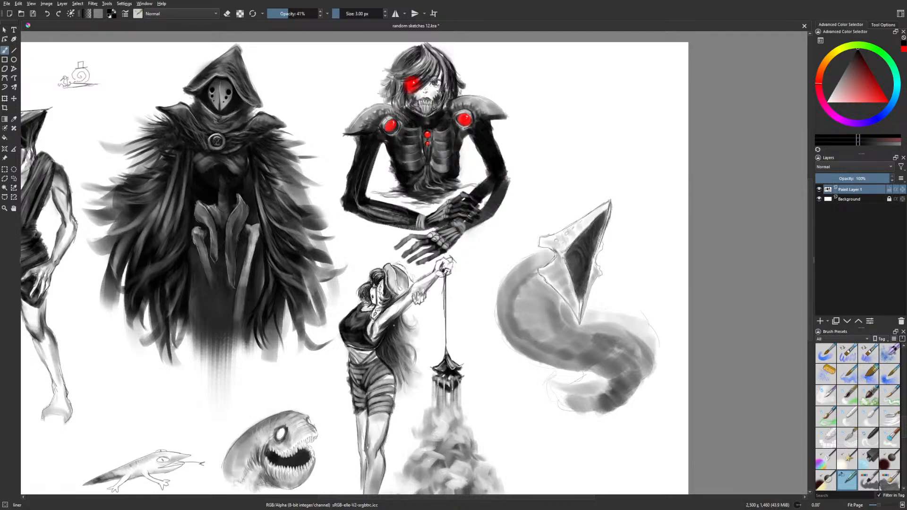
key("e")
key("e")
left_click_drag(593, 309, 622, 312)
Shade the head's lower side plate with a reduced Gamer Knife Maybe brush at 34% opacity
right_click(606, 340)
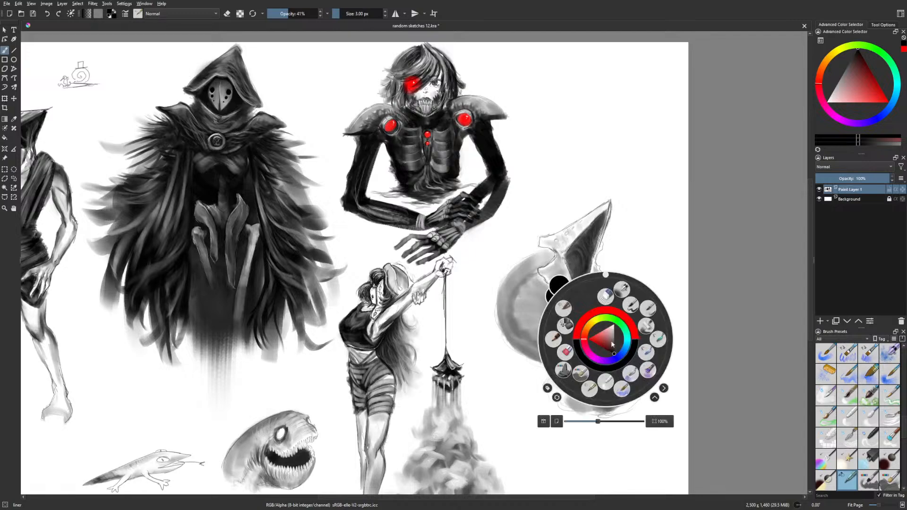
left_click(658, 339)
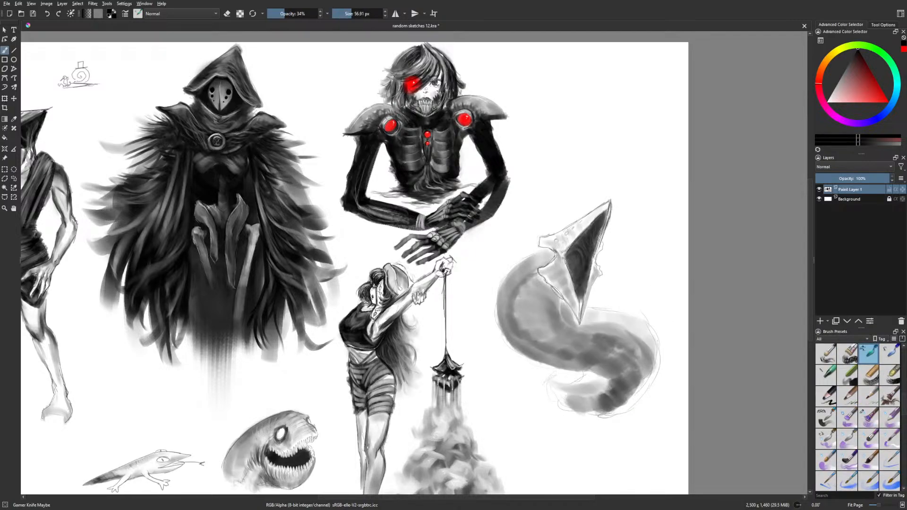
key("bracketleft")
key("bracketleft")
key("bracketleft")
key("bracketleft")
key("bracketleft")
key("bracketleft")
key("bracketleft")
key("bracketleft")
key("bracketleft")
key("bracketleft")
key("bracketleft")
key("bracketleft")
mouse_move(556, 258)
left_mouse_down()
mouse_move(544, 274)
mouse_move(578, 319)
mouse_move(576, 311)
left_mouse_up()
left_click_drag(566, 282, 573, 300)
mouse_move(563, 263)
left_mouse_down()
mouse_move(571, 295)
mouse_move(569, 284)
left_mouse_up()
Reduce the brush to 11 px and refine the shading along the edge of the dark triangular face
key("bracketleft")
key("bracketleft")
key("bracketleft")
key("bracketleft")
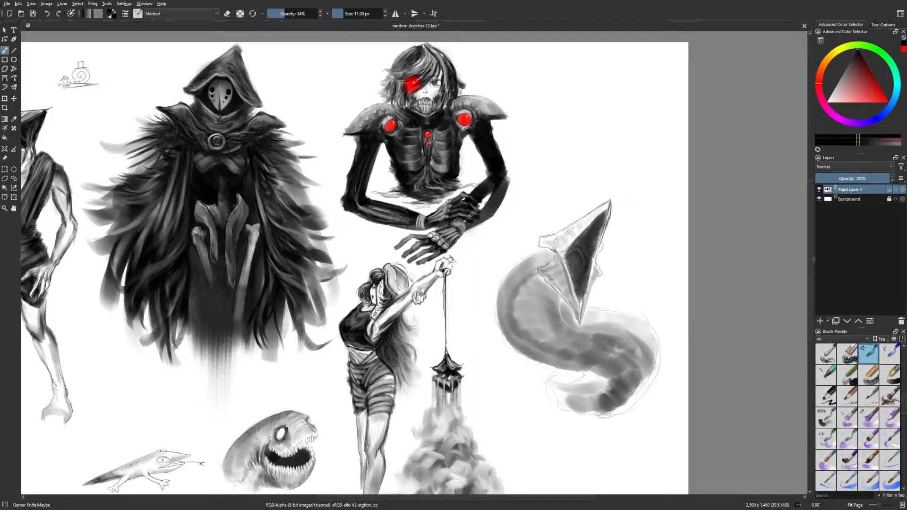
left_click_drag(584, 300, 592, 272)
Sharpen the head's outline, round spots and plate lines with the 3 px liner brush, then erase fine highlights
right_click(593, 303)
left_click(577, 352)
mouse_move(586, 306)
left_mouse_down()
mouse_move(601, 275)
mouse_move(576, 317)
left_mouse_up()
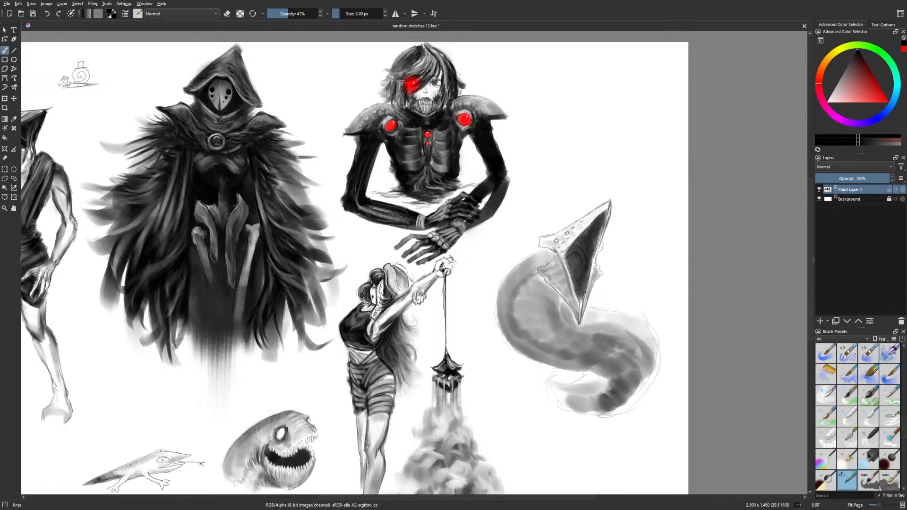
key("e")
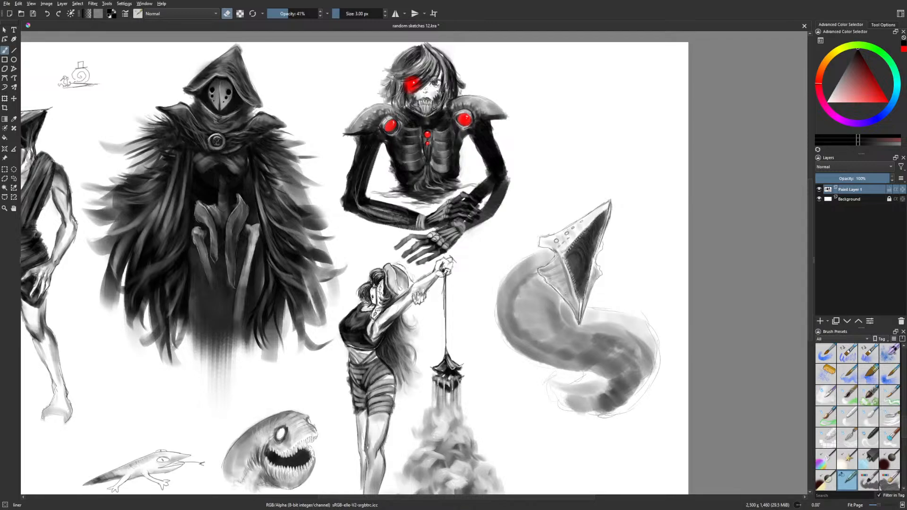
key("e")
Erase light highlights along the tentacle's body with the Gamer Knife Maybe brush, setting its opacity to 66%
right_click(537, 302)
left_click(600, 285)
key("e")
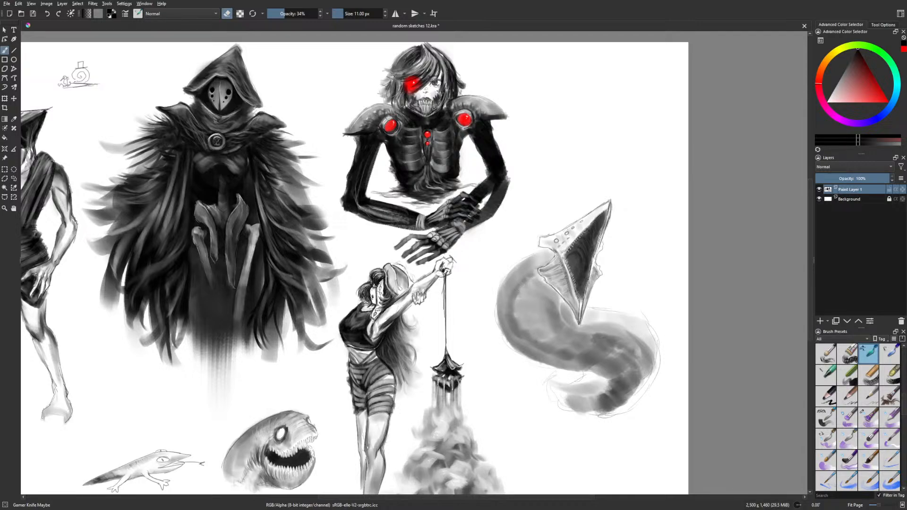
left_click_drag(298, 14, 303, 14)
key("e")
Enlarge the brush to 28 px and paint darker shading bands over the tentacle's lower bend and tail tip
left_click_drag(646, 392, 642, 375)
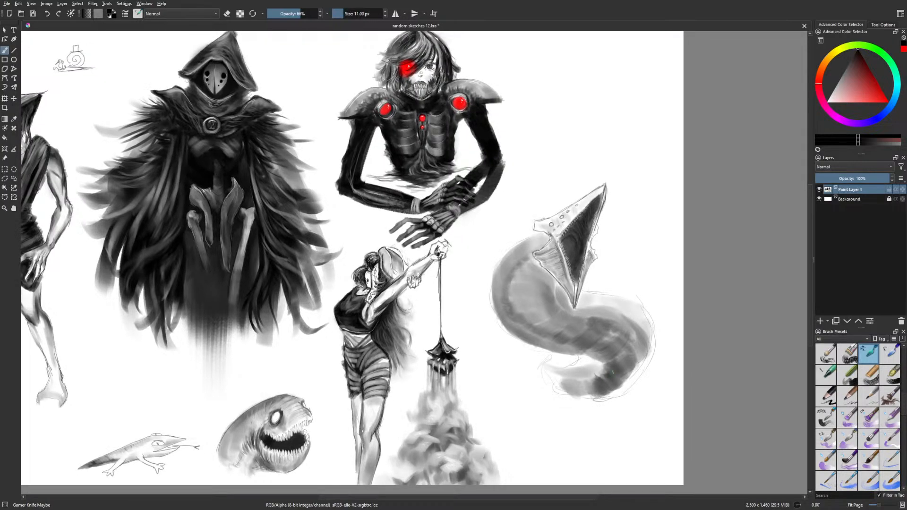
key("bracketright")
key("bracketright")
key("bracketright")
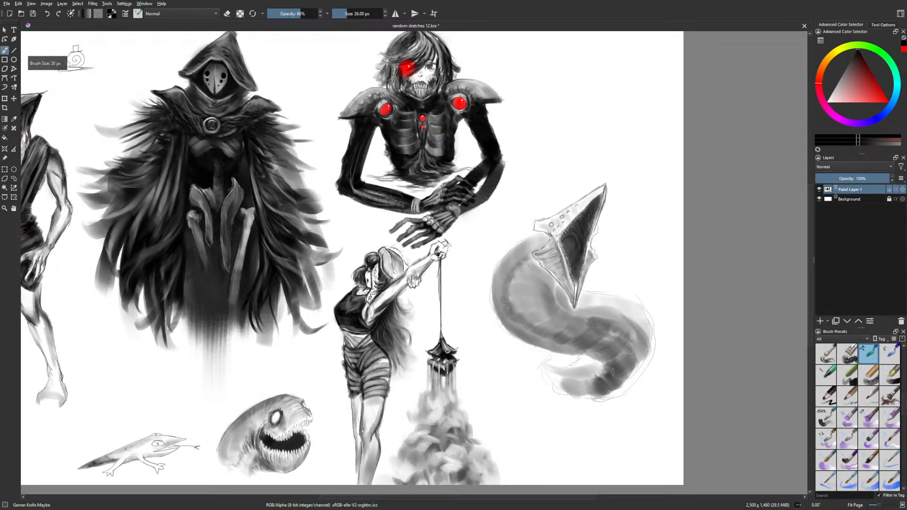
mouse_move(592, 371)
left_mouse_down()
mouse_move(598, 382)
mouse_move(605, 368)
mouse_move(644, 361)
mouse_move(634, 353)
left_mouse_up()
mouse_move(634, 334)
left_mouse_down()
mouse_move(643, 352)
mouse_move(607, 379)
mouse_move(628, 380)
left_mouse_up()
mouse_move(624, 361)
left_mouse_down()
mouse_move(643, 377)
mouse_move(591, 384)
left_mouse_up()
left_click_drag(589, 375, 584, 389)
mouse_move(609, 379)
left_mouse_down()
mouse_move(588, 396)
mouse_move(576, 386)
mouse_move(578, 395)
left_mouse_up()
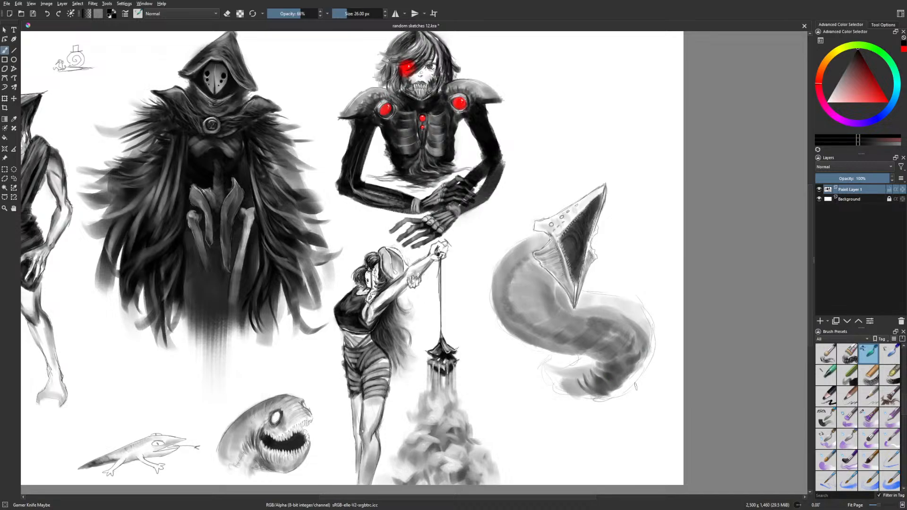
Mirror the canvas view, set the brush opacity to 41% and paint curved dark bands along the tentacle's lower coil
key("m")
mouse_move(204, 344)
left_mouse_down()
mouse_move(211, 352)
mouse_move(241, 338)
left_mouse_up()
left_click_drag(234, 329, 243, 336)
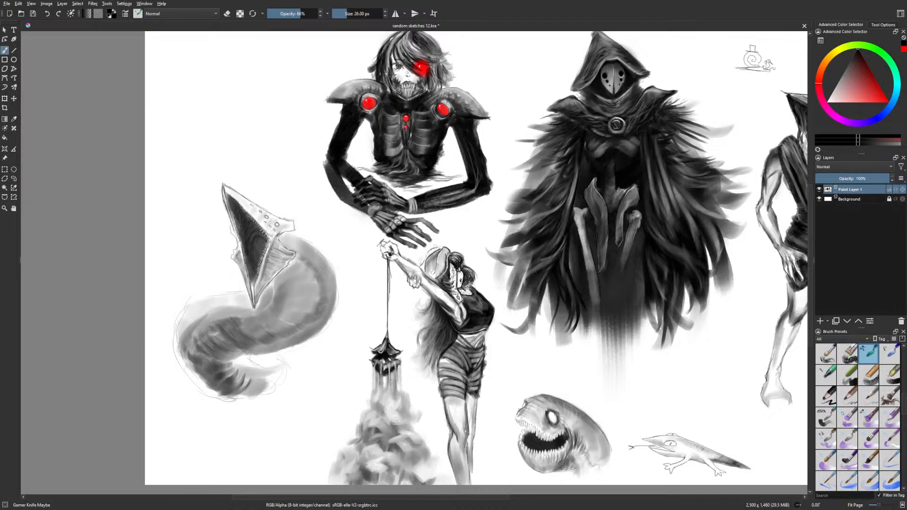
left_click(289, 13)
left_click_drag(249, 331, 262, 341)
left_click_drag(251, 335, 270, 334)
left_click_drag(213, 340, 219, 347)
mouse_move(210, 334)
left_mouse_down()
mouse_move(224, 349)
mouse_move(199, 347)
mouse_move(208, 364)
left_mouse_up()
mouse_move(197, 358)
left_mouse_down()
mouse_move(235, 375)
mouse_move(207, 387)
mouse_move(186, 352)
left_mouse_up()
left_click_drag(189, 341, 198, 344)
mouse_move(231, 379)
left_mouse_down()
mouse_move(216, 399)
mouse_move(239, 402)
mouse_move(271, 386)
left_mouse_up()
Paint curved dark bands along the inner side of the tentacle's upper curve beneath the head
left_click_drag(265, 324, 289, 323)
mouse_move(274, 320)
left_mouse_down()
mouse_move(312, 301)
mouse_move(312, 280)
mouse_move(292, 267)
mouse_move(285, 273)
mouse_move(291, 268)
mouse_move(273, 304)
left_mouse_up()
left_click_drag(284, 307, 268, 310)
left_click_drag(284, 308, 280, 317)
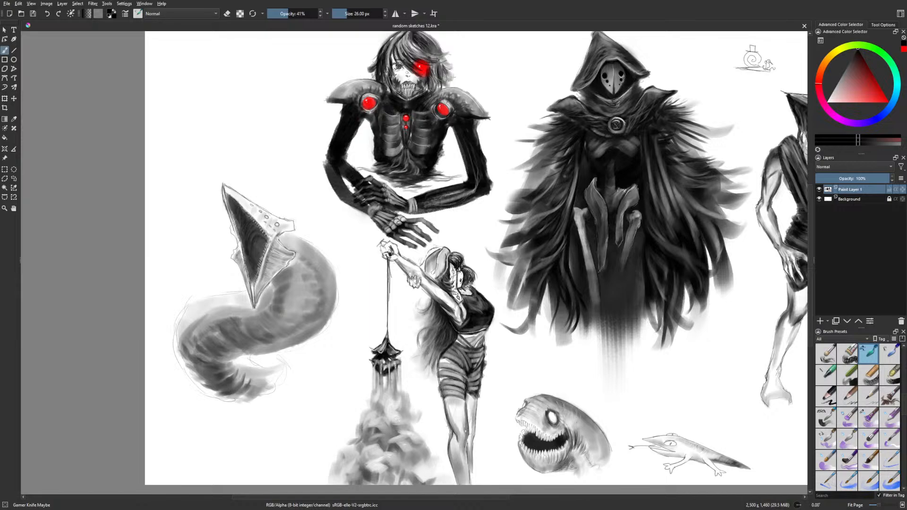
Mirror the view back, reduce the brush to 12 px and blend the shading on the tentacle beside the head plate
key("m")
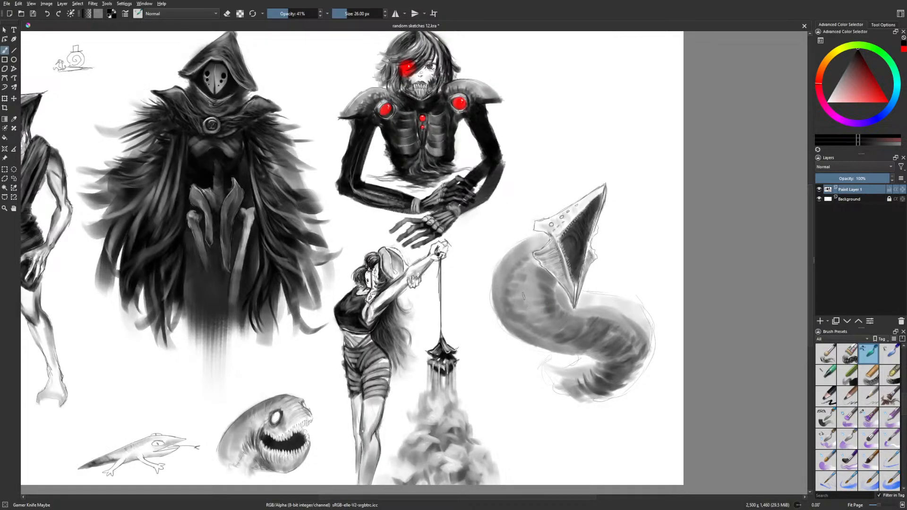
left_click_drag(543, 270, 536, 262)
key("bracketleft")
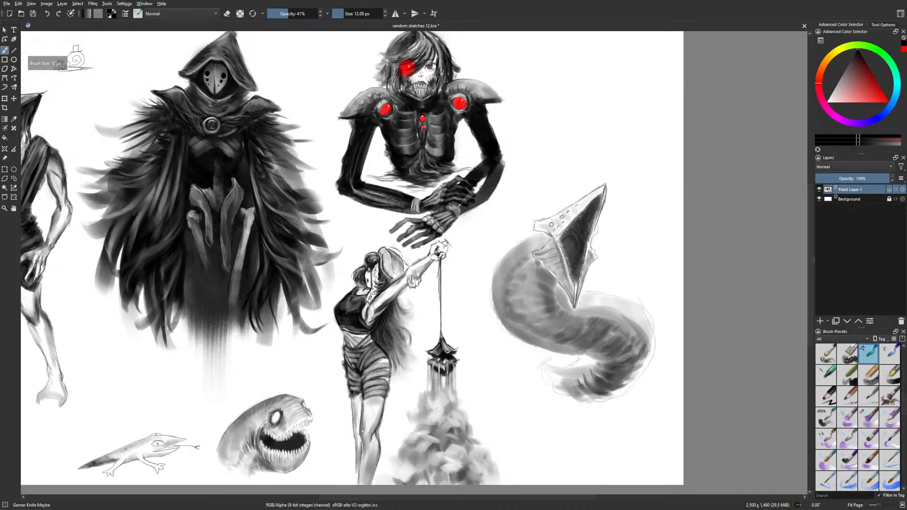
mouse_move(534, 263)
left_mouse_down()
mouse_move(532, 250)
mouse_move(531, 260)
left_mouse_up()
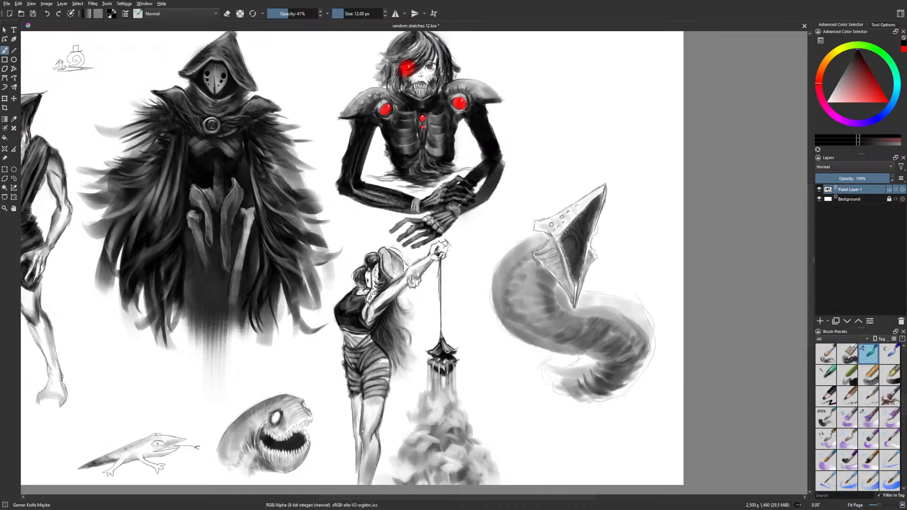
Refine the lower head plate's edge and pointed tip with the 3 px liner brush, then erase fine highlights
right_click(573, 298)
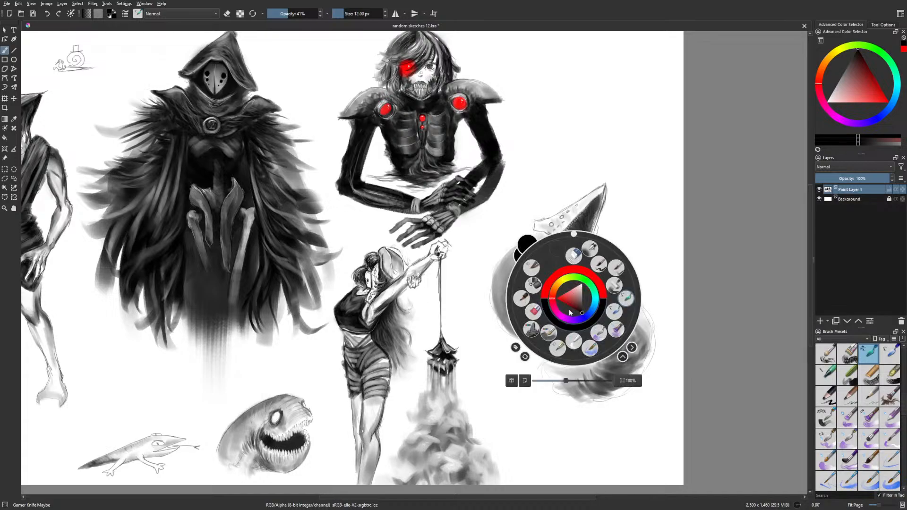
left_click(626, 298)
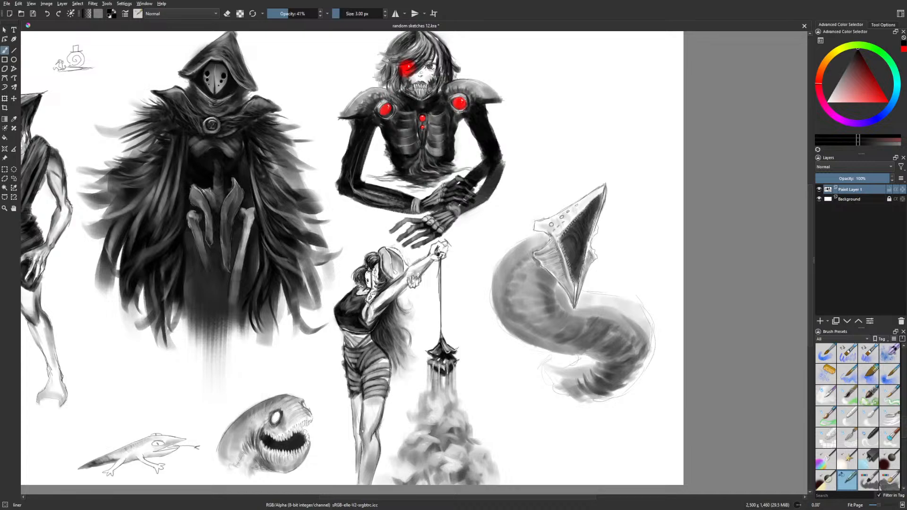
left_click_drag(543, 267, 556, 278)
left_click_drag(576, 285, 574, 302)
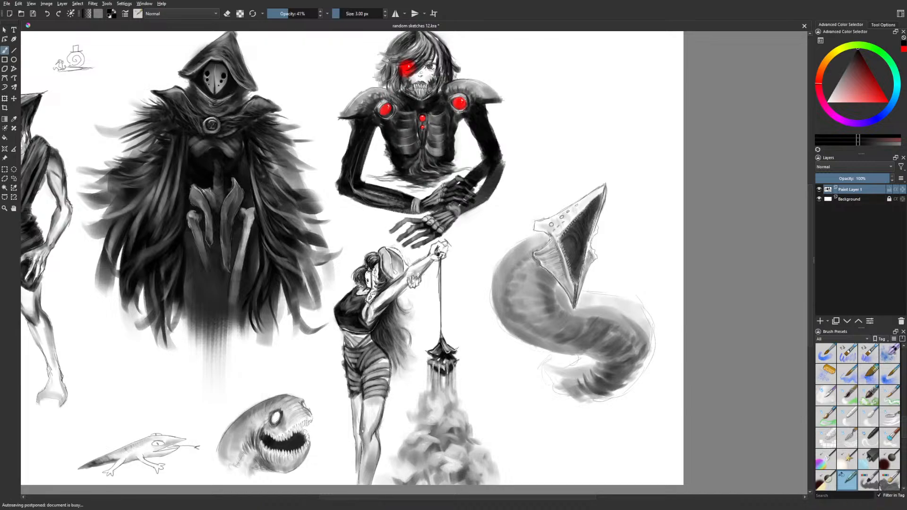
key("e")
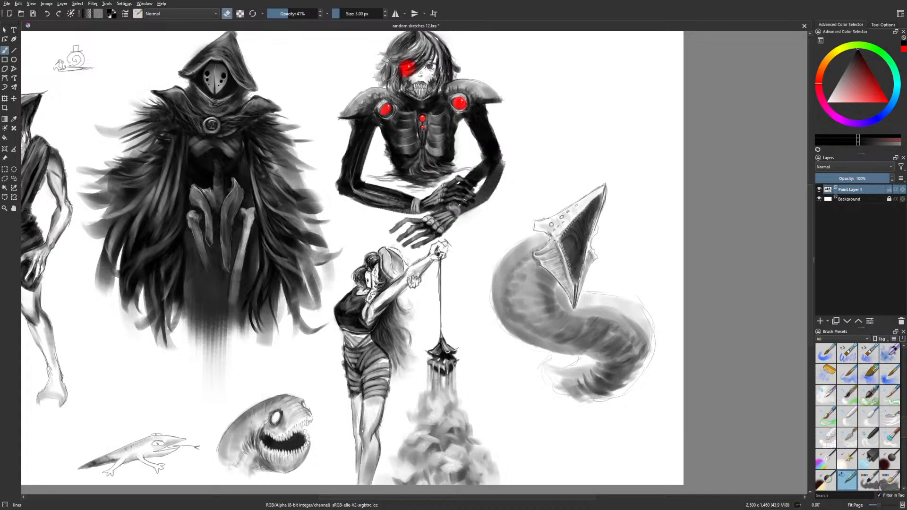
key("e")
Paint translucent red over the creature's dark mouth interior with the Dry Roller brush at 37% opacity
right_click(582, 247)
left_click(624, 236)
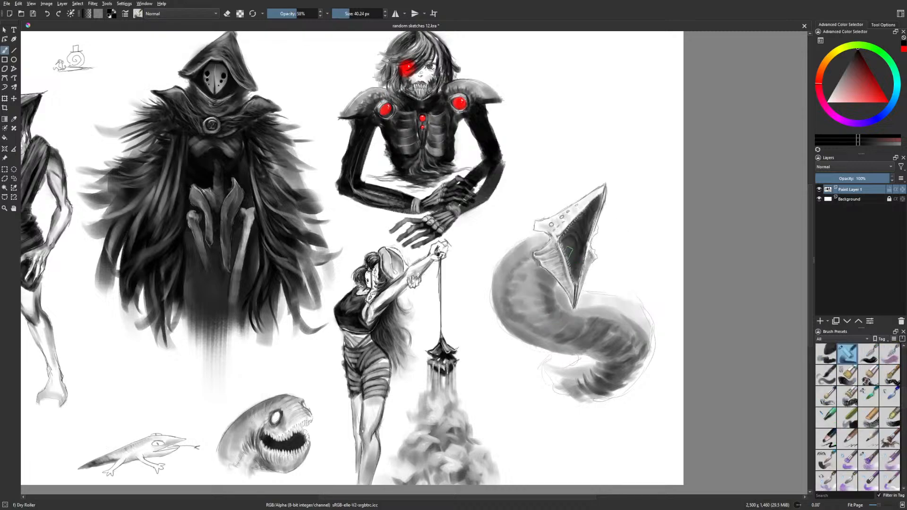
mouse_move(570, 248)
left_mouse_down()
mouse_move(575, 255)
mouse_move(567, 240)
mouse_move(572, 265)
mouse_move(574, 255)
left_mouse_up()
right_click(580, 257)
left_click(601, 271)
left_click(287, 14)
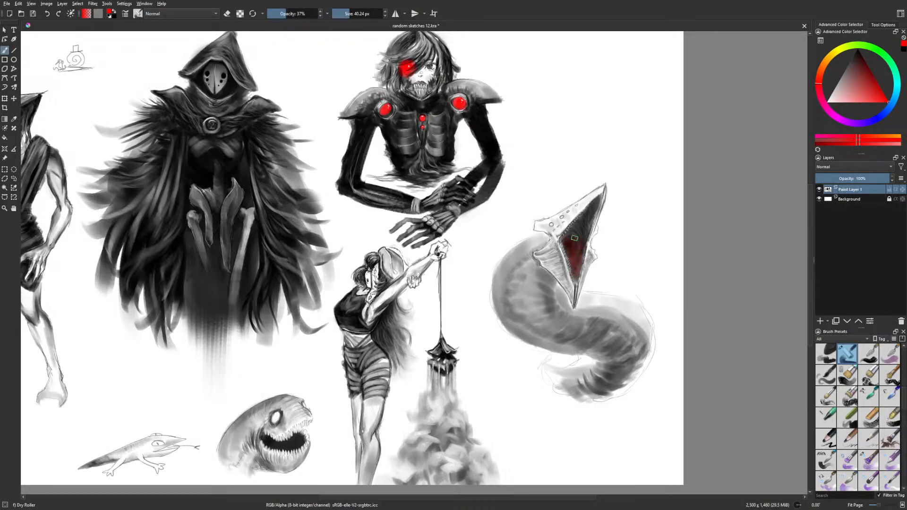
left_click_drag(583, 225, 592, 209)
Add fine ridges and dark accents inside the red mouth with the Gamer Knife Maybe brush at 12 px, painting and erasing
right_click(614, 289)
left_click(656, 295)
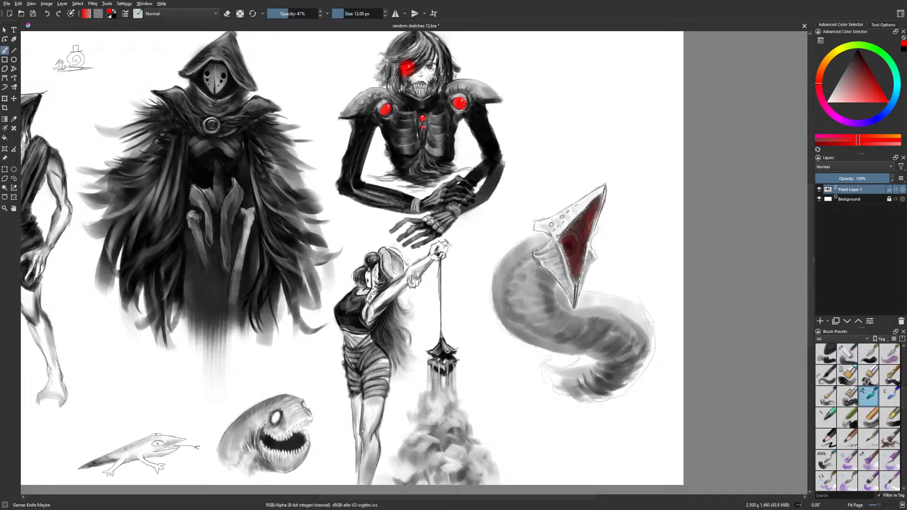
key("e")
left_click_drag(589, 226, 590, 215)
right_click(600, 267)
left_click(633, 258)
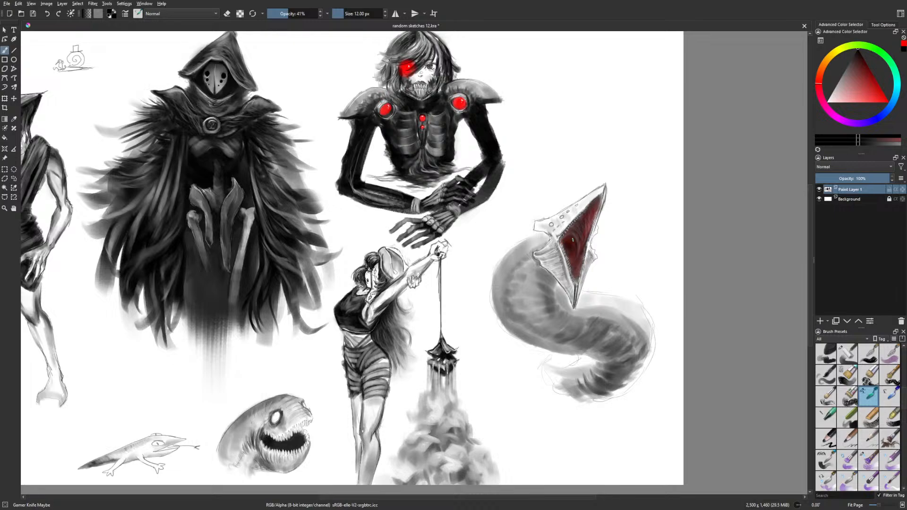
key("x")
Mirror the canvas view, detail the upper head plate and its round bumps with the 3 px liner brush, and mirror the view back
right_click(619, 211)
right_click(619, 211)
key("m")
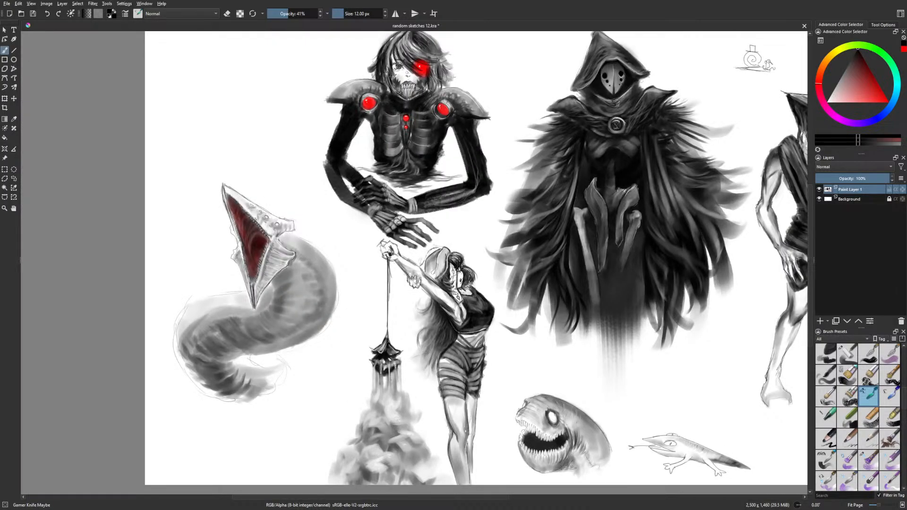
right_click(322, 298)
left_click(306, 347)
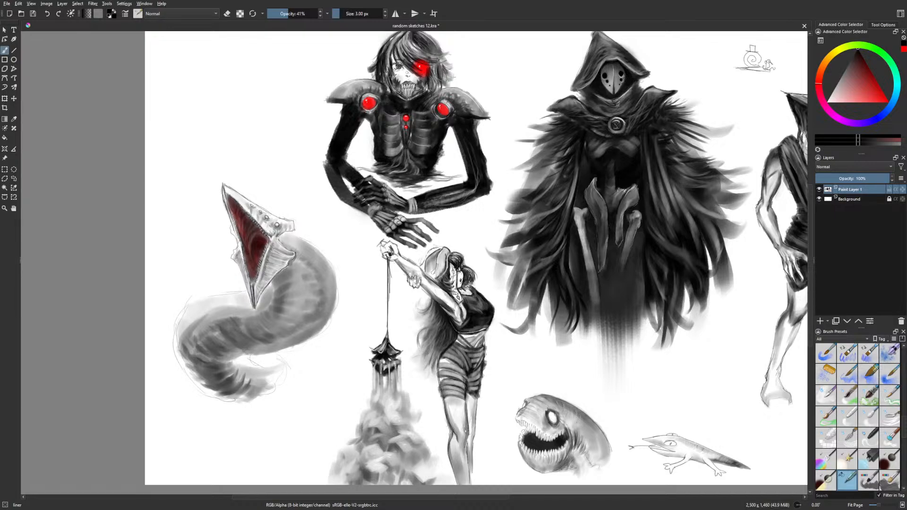
key("m")
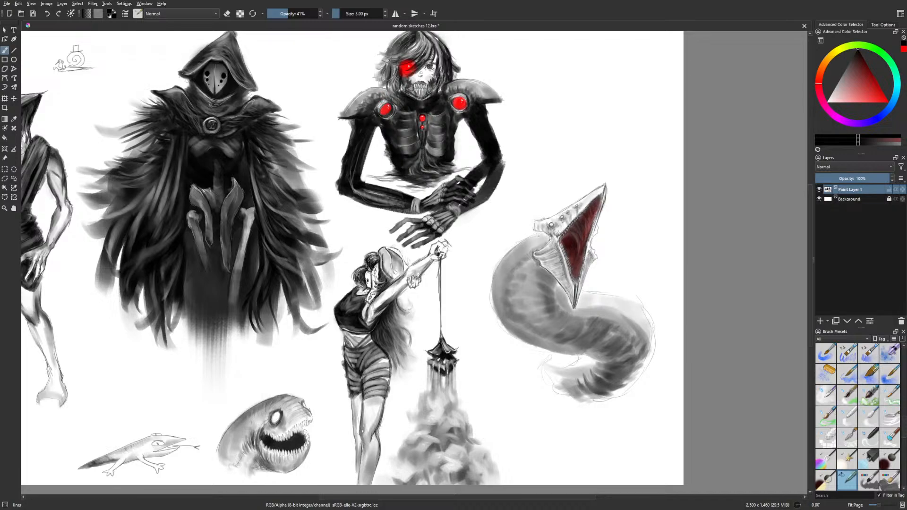
Line the outer edge of the tentacle's curve and the loose end of the lower coil with the liner brush
left_click_drag(496, 310, 506, 330)
left_click_drag(564, 314, 470, 283)
left_click_drag(419, 301, 453, 318)
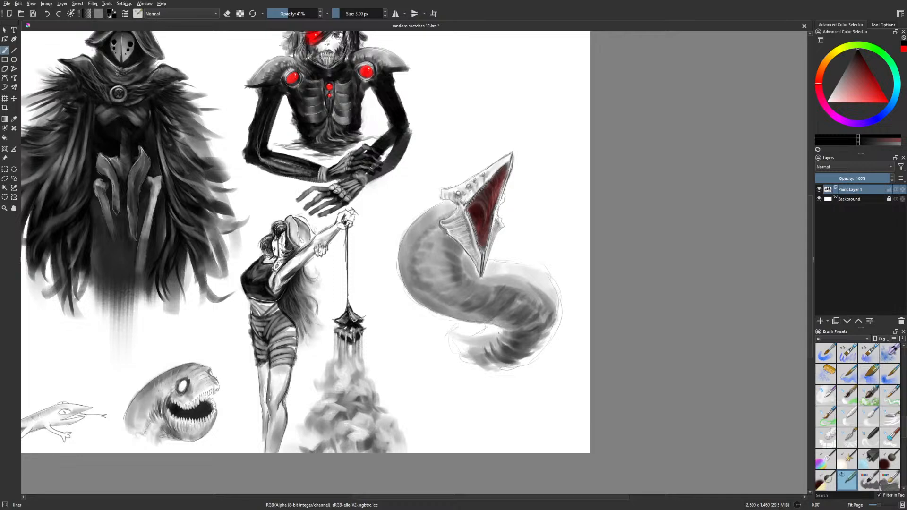
left_click_drag(465, 328, 449, 334)
Shade the loose end of the lower coil with the Gamer Knife Maybe brush at about 33 px
right_click(490, 333)
left_click(541, 334)
left_click(348, 15)
left_click(348, 14)
mouse_move(468, 330)
left_mouse_down()
mouse_move(473, 354)
mouse_move(477, 328)
mouse_move(499, 331)
mouse_move(473, 329)
mouse_move(463, 349)
left_mouse_up()
mouse_move(457, 330)
left_mouse_down()
mouse_move(461, 350)
mouse_move(453, 341)
mouse_move(493, 372)
left_mouse_up()
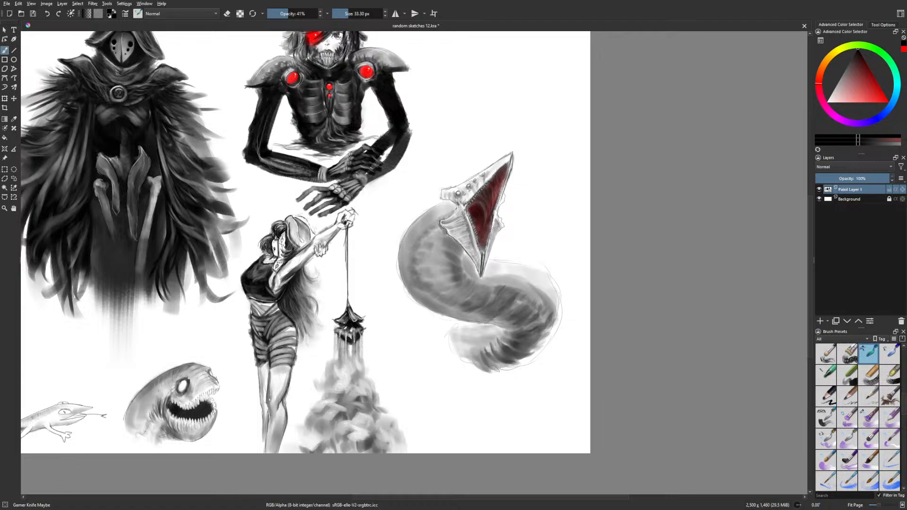
Refine the shading bands on the tentacle's middle curve with the brush reduced to 15 px and erase highlights into them
mouse_move(460, 302)
left_mouse_down()
mouse_move(472, 293)
mouse_move(452, 298)
left_mouse_up()
mouse_move(425, 278)
left_mouse_down()
mouse_move(415, 268)
mouse_move(421, 247)
left_mouse_up()
key("ctrl+z")
key("bracketleft")
key("bracketleft")
key("bracketleft")
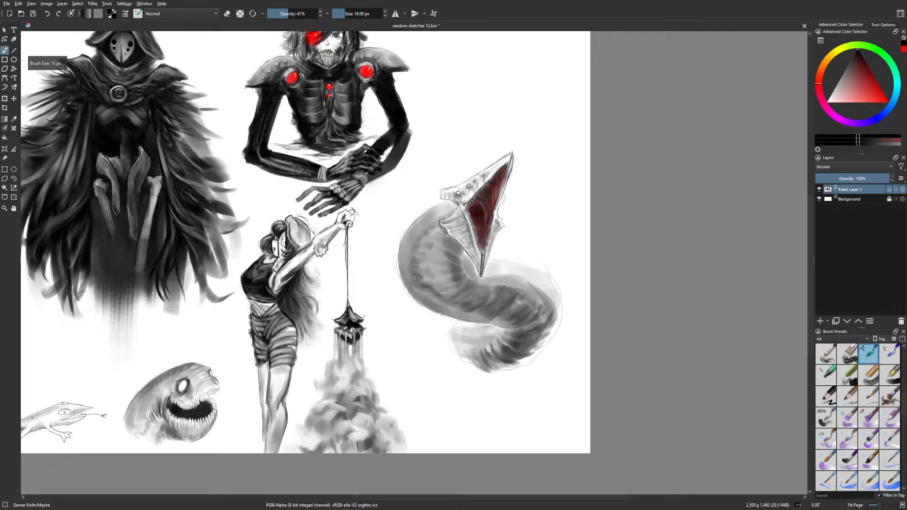
key("e")
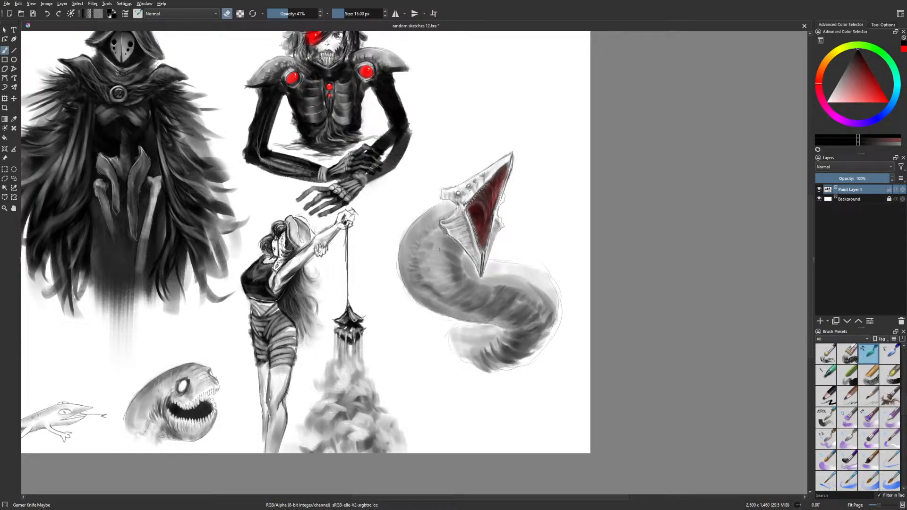
left_click_drag(462, 290, 455, 298)
key("e")
left_click(349, 14)
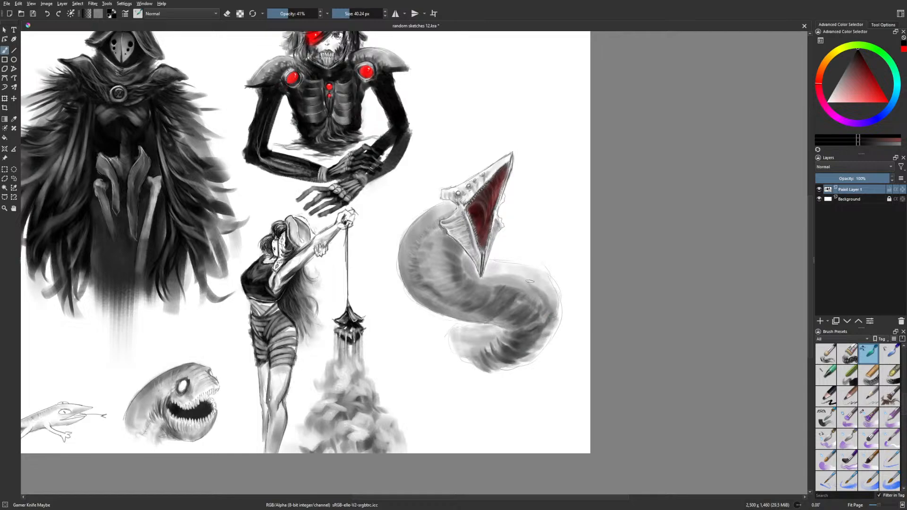
mouse_move(480, 344)
left_mouse_down()
mouse_move(456, 342)
mouse_move(427, 359)
mouse_move(453, 348)
mouse_move(455, 369)
mouse_move(467, 345)
mouse_move(456, 395)
mouse_move(477, 405)
left_mouse_up()
key("ctrl+z")
key("ctrl+z")
key("ctrl+z")
Sketch thin stick legs with small feet beneath the creature's lower coil using the 3 px liner brush
right_click(500, 387)
left_click(482, 437)
mouse_move(467, 370)
left_mouse_down()
mouse_move(465, 398)
mouse_move(493, 402)
left_mouse_up()
mouse_move(444, 360)
left_mouse_down()
mouse_move(431, 396)
mouse_move(461, 392)
left_mouse_up()
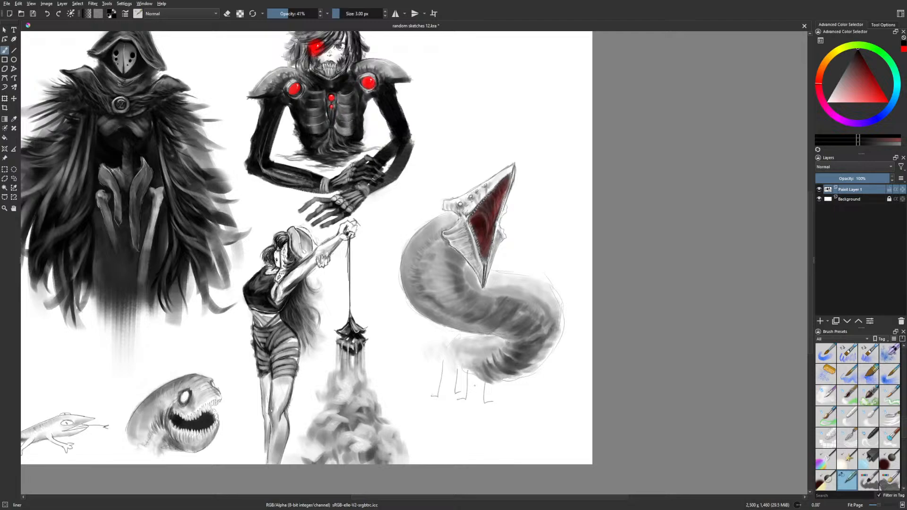
Paint a grey tapering tail with a curled tip extending from the lower coil above the legs
scroll(475, 385, "up", 1)
right_click(458, 362)
left_click(508, 361)
mouse_move(471, 350)
left_mouse_down()
mouse_move(405, 382)
mouse_move(484, 351)
mouse_move(443, 370)
mouse_move(467, 360)
mouse_move(465, 352)
mouse_move(446, 375)
mouse_move(479, 350)
mouse_move(436, 361)
mouse_move(422, 389)
left_mouse_up()
left_click_drag(439, 360, 412, 383)
mouse_move(476, 356)
left_mouse_down()
mouse_move(457, 364)
mouse_move(484, 379)
mouse_move(455, 363)
mouse_move(410, 384)
mouse_move(441, 390)
mouse_move(416, 394)
mouse_move(454, 360)
mouse_move(519, 364)
mouse_move(487, 384)
mouse_move(494, 365)
mouse_move(471, 363)
mouse_move(472, 370)
mouse_move(472, 357)
mouse_move(484, 366)
mouse_move(525, 361)
mouse_move(501, 380)
left_mouse_up()
Reduce the brush to 20 px and refine the shading and edges of the tail and its curled tip
key("bracketleft")
key("bracketleft")
key("bracketleft")
key("bracketleft")
key("bracketleft")
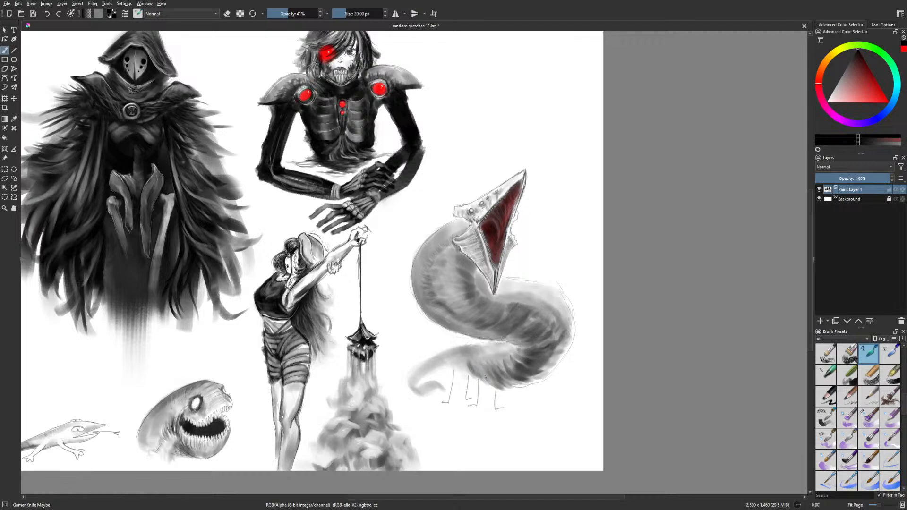
left_click_drag(492, 355, 500, 365)
left_click_drag(465, 361, 488, 355)
left_click_drag(579, 367, 584, 376)
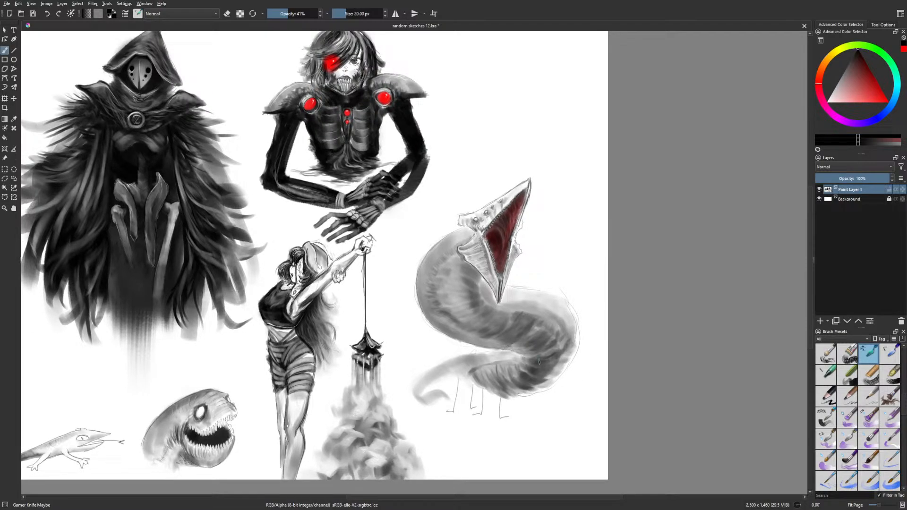
mouse_move(424, 405)
left_mouse_down()
mouse_move(427, 373)
mouse_move(414, 387)
mouse_move(455, 362)
mouse_move(438, 387)
mouse_move(425, 384)
mouse_move(474, 383)
left_mouse_up()
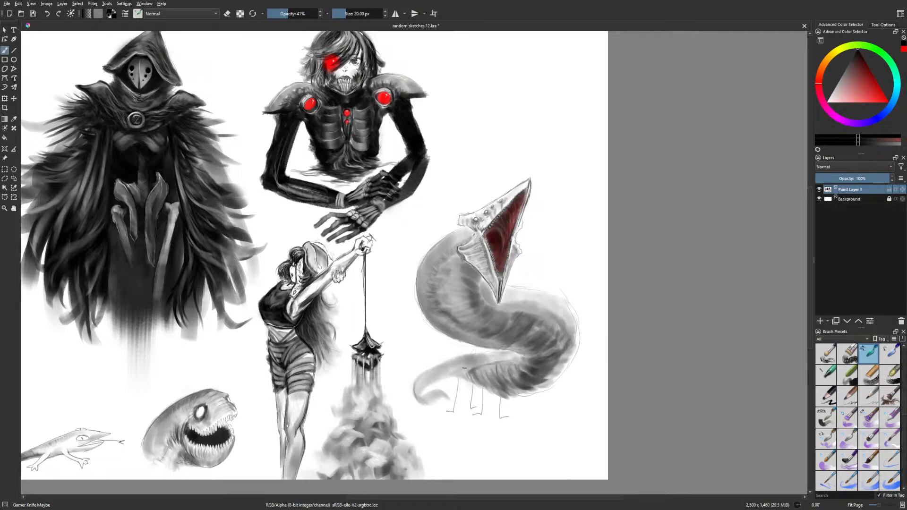
left_click_drag(424, 377, 457, 360)
Thicken the creature's stick legs and feet with the 20 px Gamer Knife Maybe brush, erasing to tidy their edges
right_click(469, 365)
left_click(453, 415)
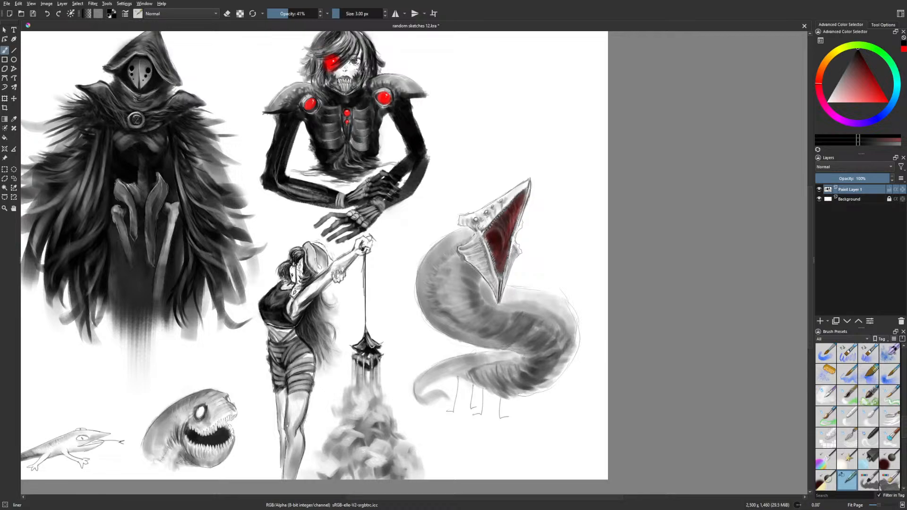
right_click(499, 381)
left_click(554, 378)
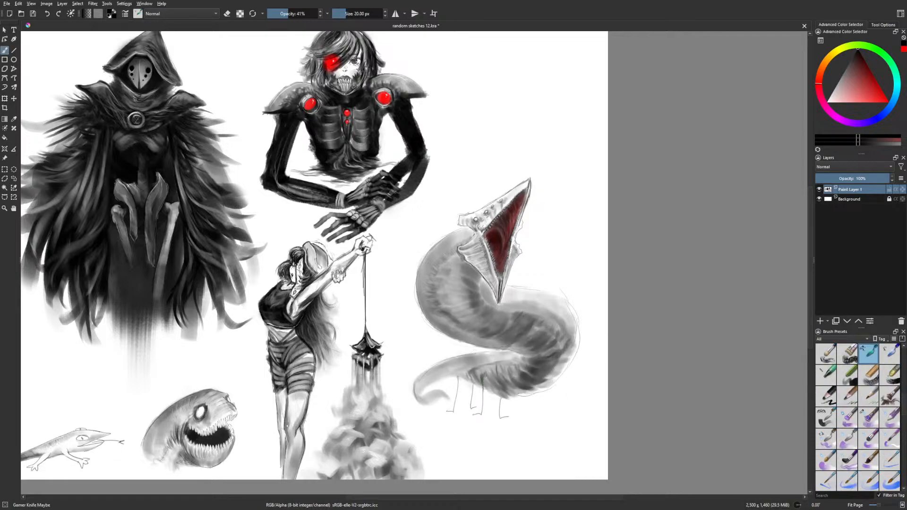
mouse_move(486, 370)
left_mouse_down()
mouse_move(481, 418)
mouse_move(500, 420)
mouse_move(472, 415)
mouse_move(507, 417)
left_mouse_up()
key("e")
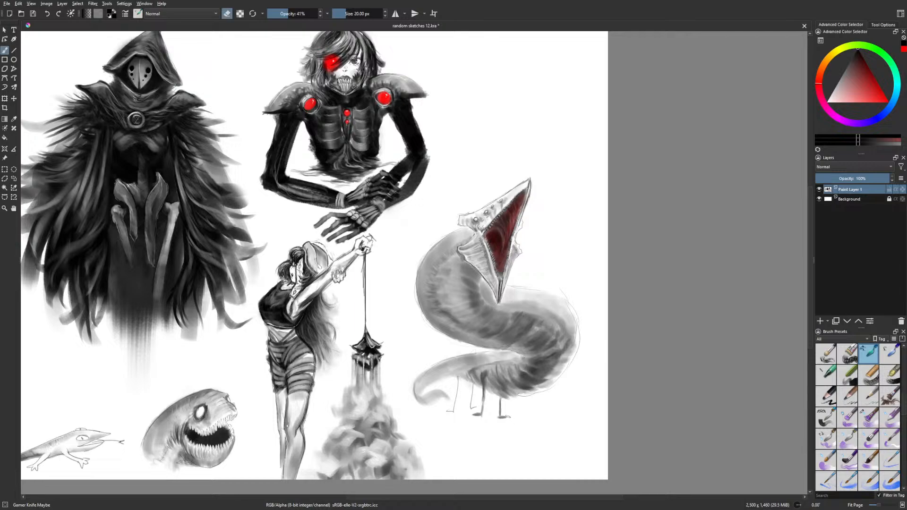
key("e")
mouse_move(452, 414)
left_mouse_down()
mouse_move(457, 375)
mouse_move(459, 393)
mouse_move(473, 394)
mouse_move(476, 407)
mouse_move(454, 416)
left_mouse_up()
right_click(485, 391)
left_click(582, 374)
key("e")
Handwrite a small noise caption between asterisks beside the creature's open mouth with the 3 px liner brush
right_click(517, 399)
left_click(502, 447)
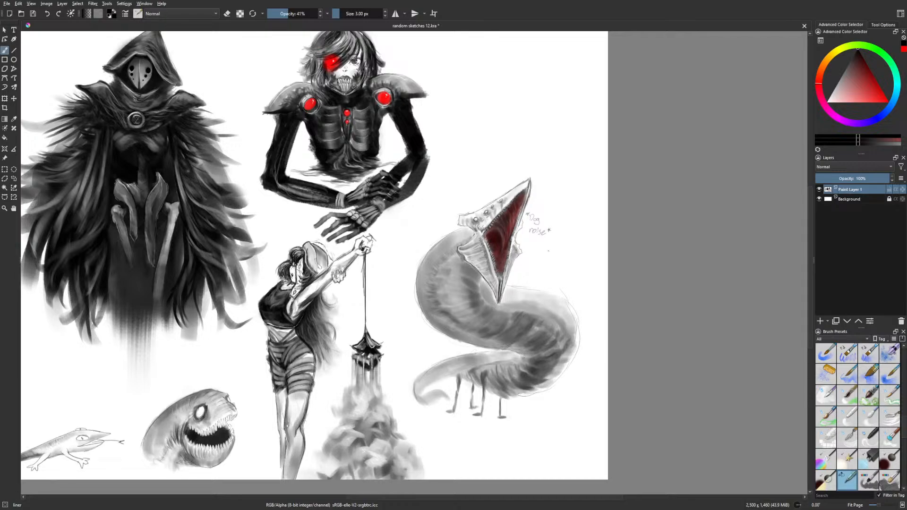
key("2")
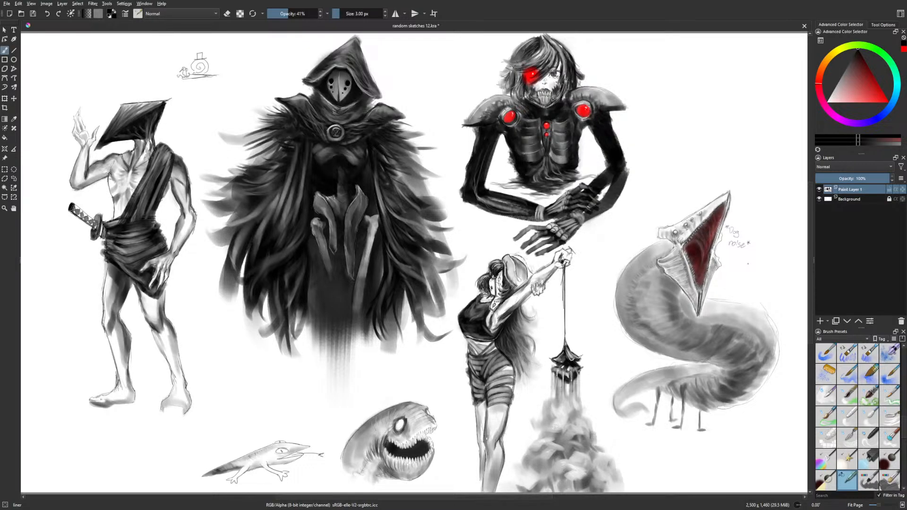
Extend the canvas sideways beyond the tentacle creature to 3994 x 1460 px with the Crop tool
left_click_drag(676, 410, 331, 409)
key("ctrl+minus")
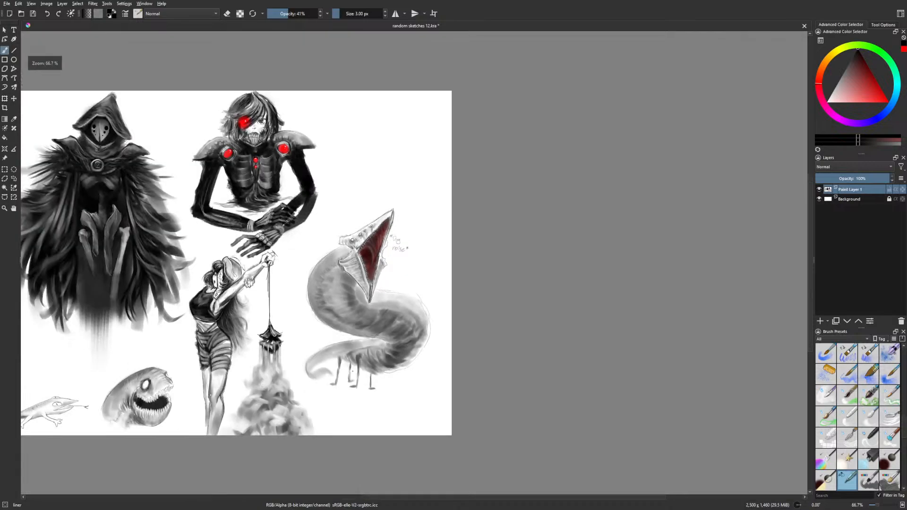
key("ctrl+minus")
left_click(5, 107)
left_click(265, 296)
left_click_drag(484, 321, 417, 338)
left_click_drag(372, 312, 634, 312)
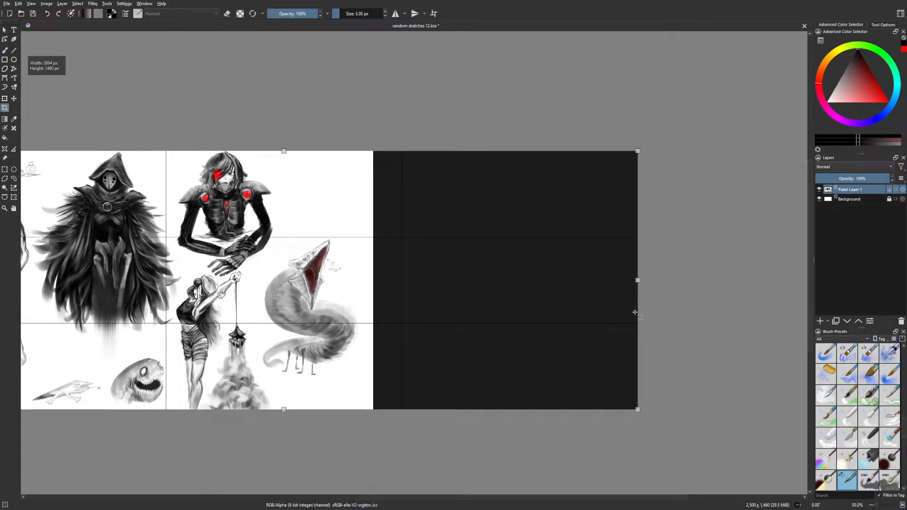
key("Return")
Sketch a new figure's round head, torso and raised arm with an oversized fist on the blank canvas area
key("b")
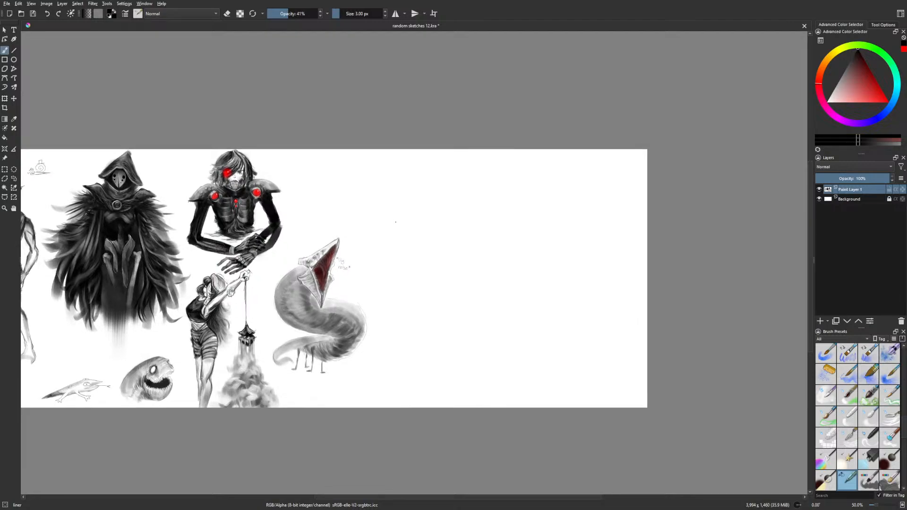
scroll(397, 220, "up", 1)
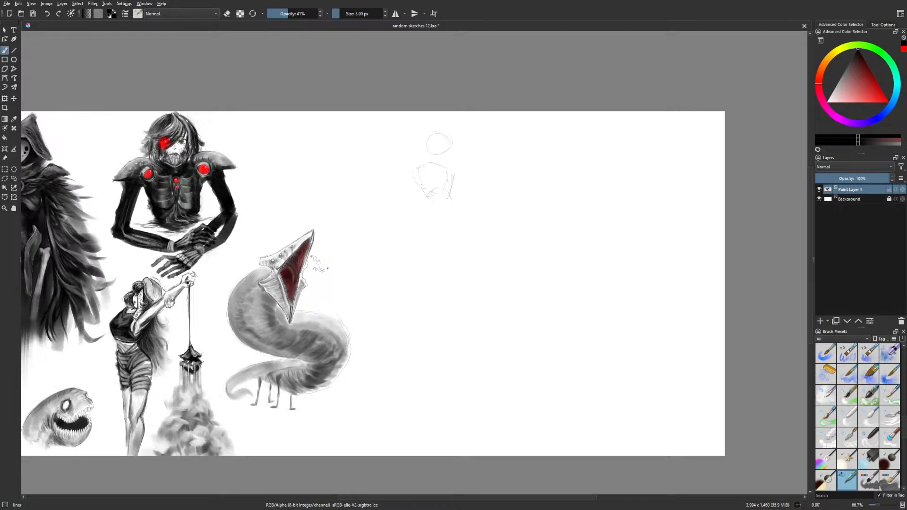
mouse_move(404, 138)
left_mouse_down()
mouse_move(397, 165)
mouse_move(395, 150)
mouse_move(382, 165)
mouse_move(407, 142)
mouse_move(383, 165)
mouse_move(412, 136)
left_mouse_up()
mouse_move(381, 167)
left_mouse_down()
mouse_move(383, 148)
mouse_move(385, 176)
mouse_move(409, 142)
mouse_move(370, 147)
mouse_move(363, 167)
mouse_move(375, 163)
left_mouse_up()
key("ctrl+z")
key("ctrl+z")
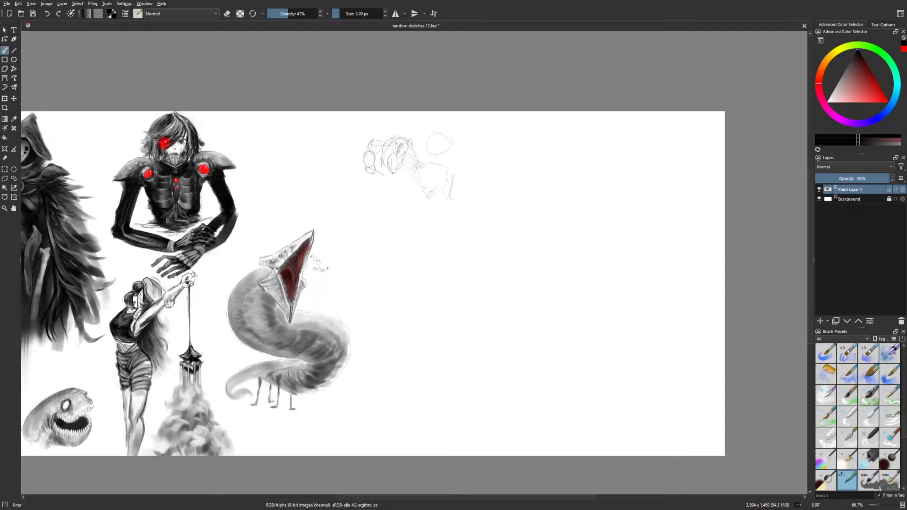
mouse_move(378, 174)
left_mouse_down()
mouse_move(392, 172)
mouse_move(382, 160)
left_mouse_up()
Sketch the new figure's shoulder line, waist, hips and first thigh with the liner brush
left_click_drag(416, 155, 432, 162)
left_click_drag(447, 239, 447, 260)
right_click(461, 239)
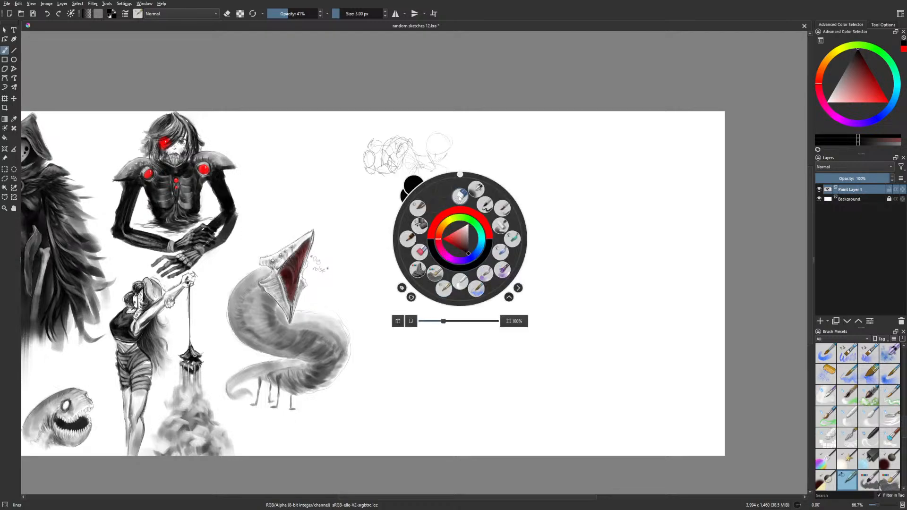
left_click(443, 282)
mouse_move(428, 276)
left_mouse_down()
mouse_move(435, 235)
mouse_move(451, 285)
left_mouse_up()
right_click(476, 269)
left_click(430, 268)
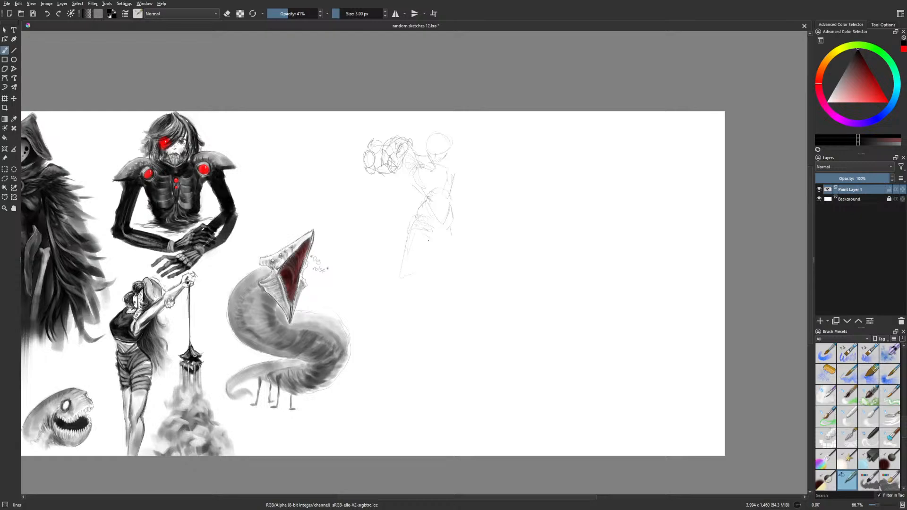
Sketch the figure's second thigh and lowered arm with an oversized blocky hand, then clean the hand's lines with Eraser Circle
left_click_drag(452, 220, 456, 235)
left_click_drag(475, 209, 480, 226)
left_click_drag(482, 242, 492, 247)
left_click_drag(508, 255, 516, 245)
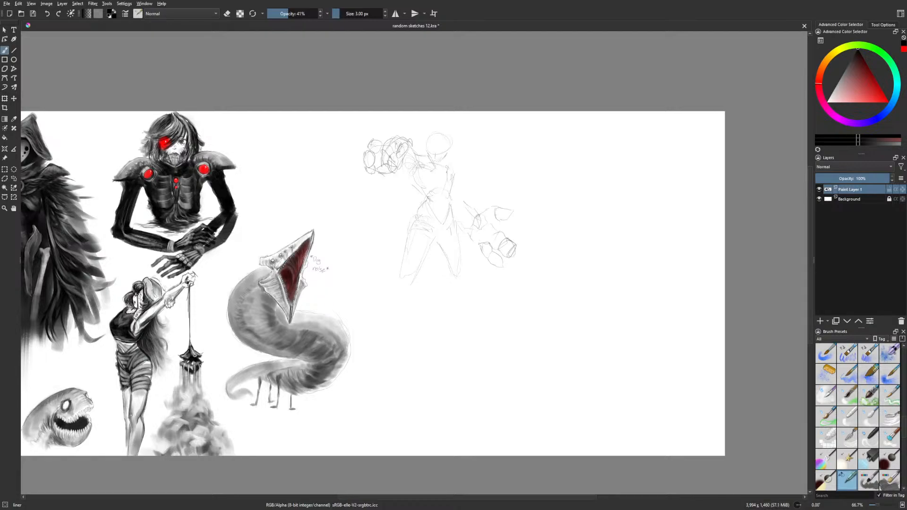
right_click(526, 259)
left_click(526, 215)
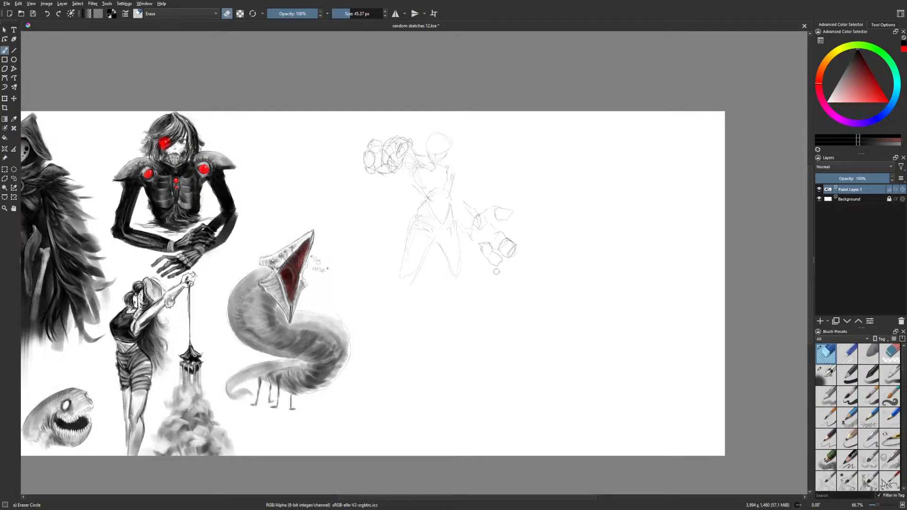
right_click(500, 338)
left_click(482, 383)
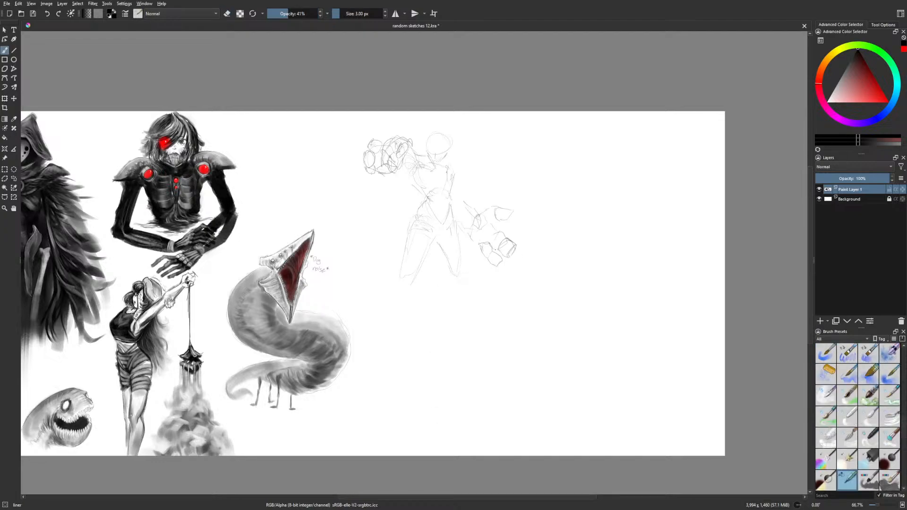
Strengthen the lines of the lowered hand, shoulders, chest and raised fist with the 3 px liner brush
left_click_drag(479, 243, 488, 231)
left_click_drag(447, 160, 456, 179)
left_click_drag(422, 150, 431, 168)
left_click_drag(415, 151, 429, 161)
mouse_move(371, 157)
left_mouse_down()
mouse_move(374, 176)
mouse_move(376, 153)
left_mouse_up()
Erase the messy lines inside the raised fist with Eraser Circle and redraw its cuff with the liner brush
right_click(401, 157)
left_click(373, 142)
left_click_drag(394, 167, 382, 152)
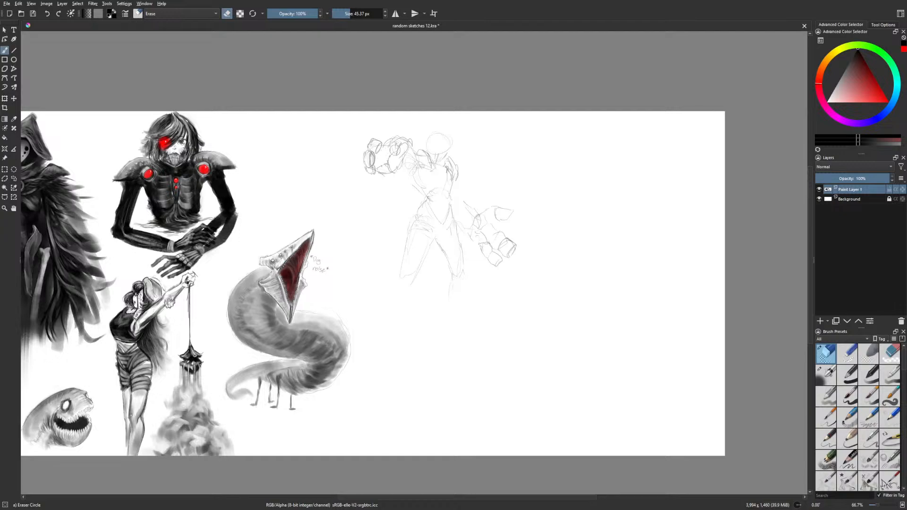
right_click(416, 203)
left_click(384, 152)
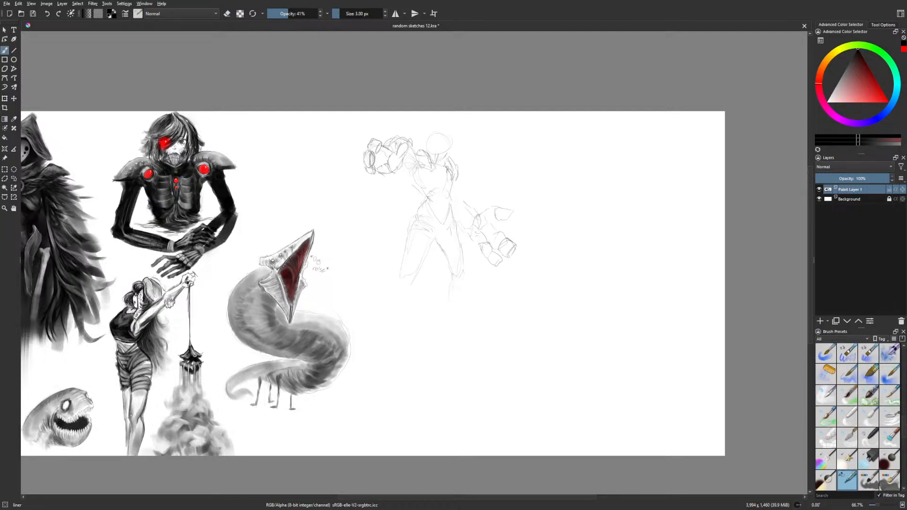
mouse_move(402, 158)
left_mouse_down()
mouse_move(394, 173)
mouse_move(396, 159)
left_mouse_up()
left_click_drag(399, 137, 384, 145)
Erase the rough lines between the raised fist and the shoulder, then redraw the upper arm with the liner brush
right_click(419, 163)
left_click(421, 130)
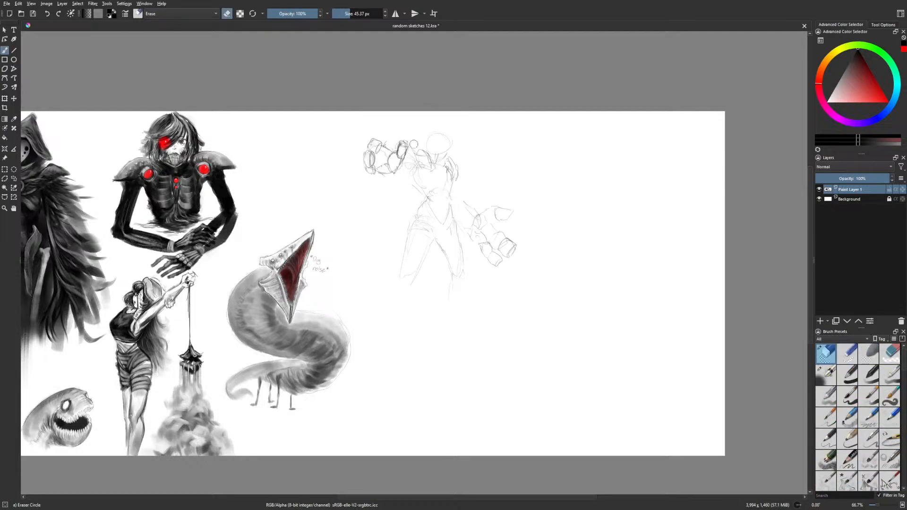
right_click(453, 202)
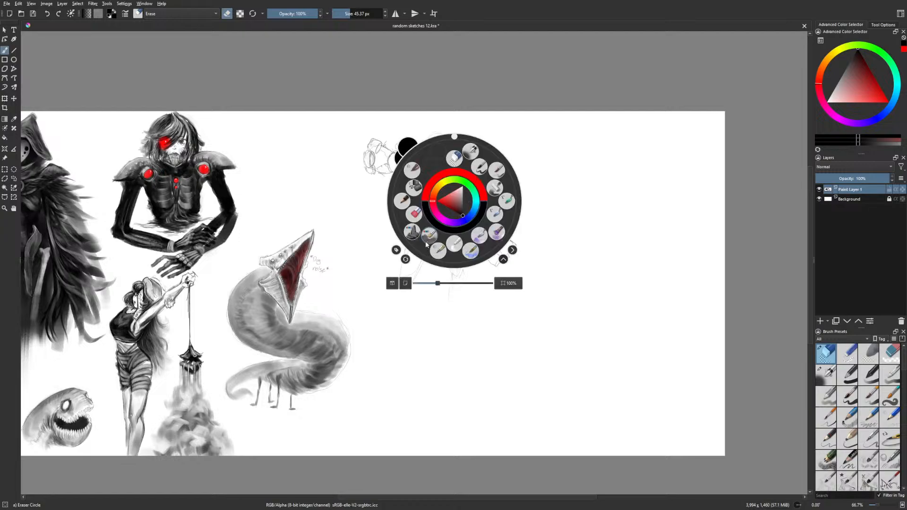
left_click(429, 235)
mouse_move(415, 154)
left_mouse_down()
mouse_move(416, 171)
mouse_move(427, 164)
mouse_move(410, 165)
left_mouse_up()
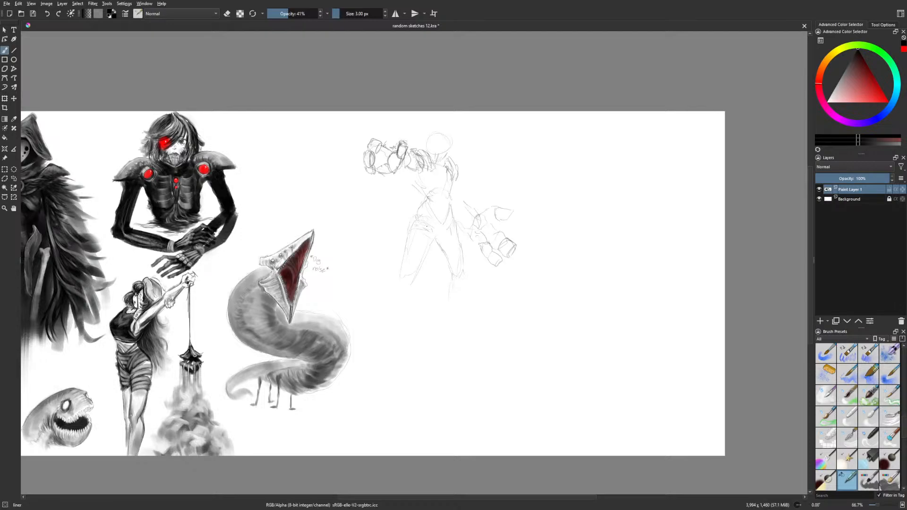
Select the raised fist with a freehand outline, enlarge and rotate it towards the shoulder, and clear the selection
left_click(13, 178)
mouse_move(358, 171)
left_mouse_down()
mouse_move(399, 178)
mouse_move(411, 153)
mouse_move(365, 133)
mouse_move(337, 202)
left_mouse_up()
key("ctrl+t")
left_click_drag(501, 192, 498, 200)
mouse_move(408, 202)
left_mouse_down()
mouse_move(424, 224)
mouse_move(394, 186)
left_mouse_up()
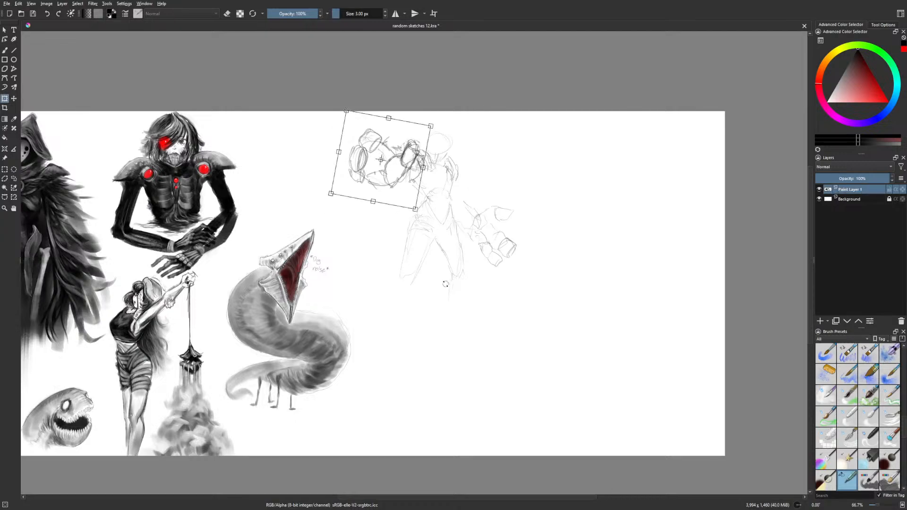
left_click(14, 173)
left_click(283, 165)
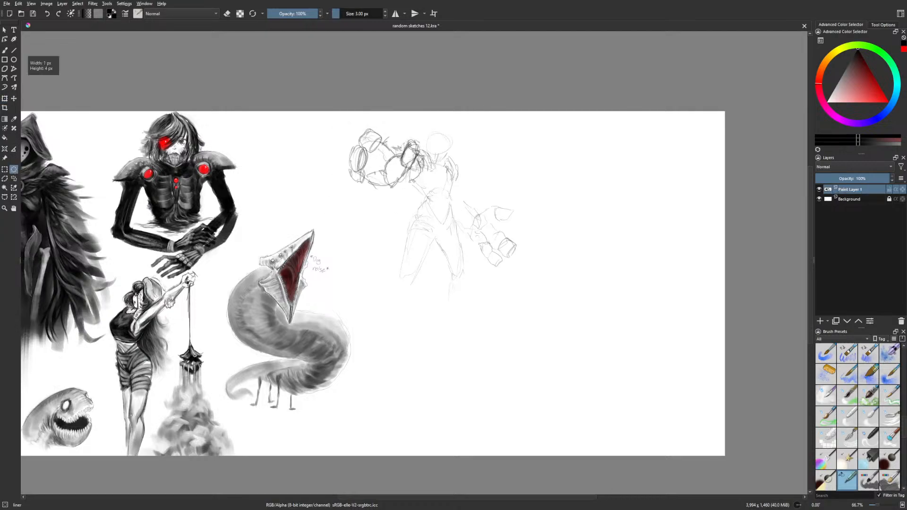
Erase the overlapping lines where the enlarged fist meets the arm and restate the cuff and arm contours with the liner brush
key("b")
right_click(413, 158)
left_click(465, 169)
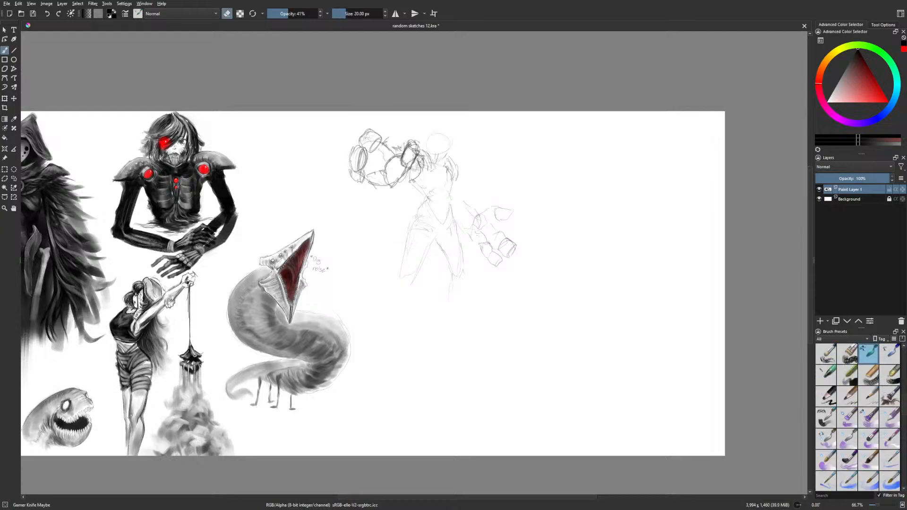
left_click_drag(412, 159, 415, 156)
right_click(436, 193)
left_click(420, 243)
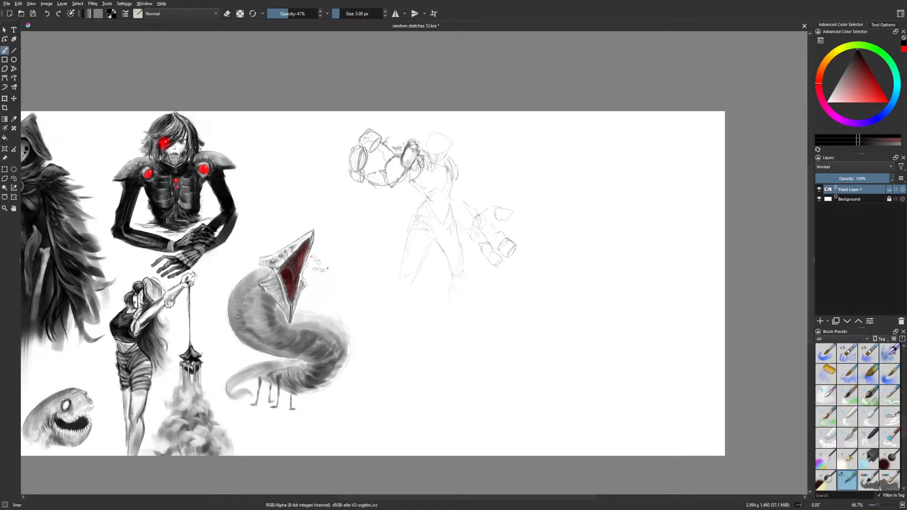
right_click(416, 152)
left_click(420, 112)
mouse_move(409, 154)
left_mouse_down()
mouse_move(412, 143)
mouse_move(399, 177)
mouse_move(388, 184)
mouse_move(380, 175)
mouse_move(393, 181)
left_mouse_up()
right_click(391, 180)
left_click(375, 228)
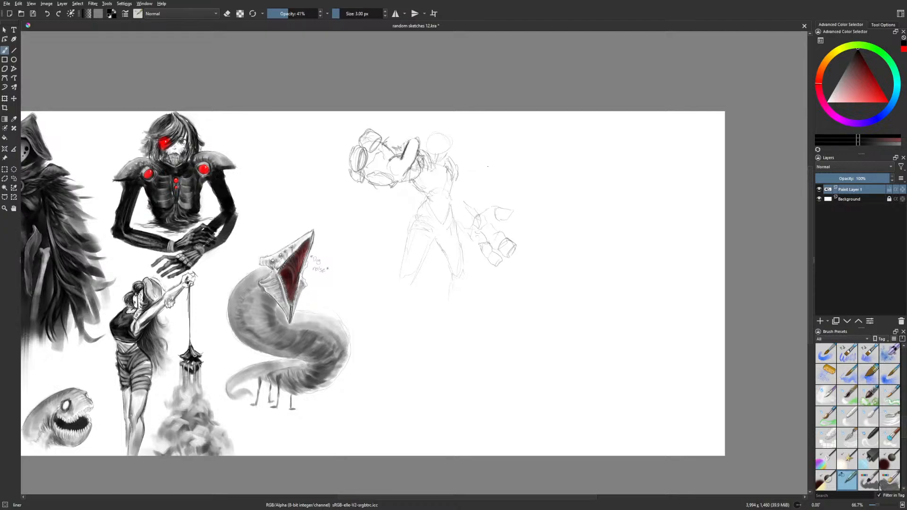
Sketch the figure's hip contours, inner thigh and both knees with the liner brush
mouse_move(411, 219)
left_mouse_down()
mouse_move(427, 222)
mouse_move(435, 240)
mouse_move(432, 205)
mouse_move(429, 220)
left_mouse_up()
left_click_drag(456, 225, 445, 232)
left_click_drag(465, 266, 464, 278)
left_click_drag(464, 281, 457, 290)
left_click_drag(399, 283, 412, 279)
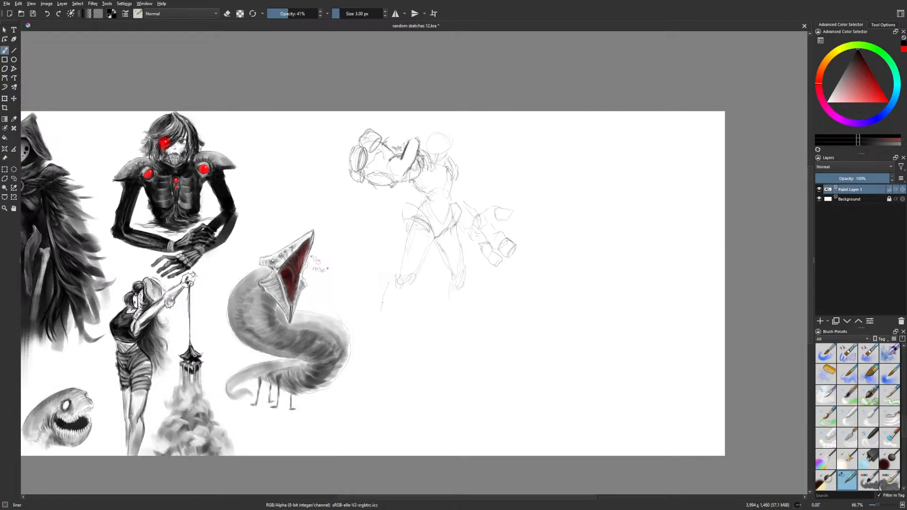
Sketch long tapering lower legs with pointed knee guards, using the mirrored view to check the pose
left_click_drag(370, 378, 373, 418)
left_click_drag(383, 336, 379, 352)
mouse_move(449, 308)
left_mouse_down()
mouse_move(476, 376)
mouse_move(485, 372)
mouse_move(491, 402)
left_mouse_up()
key("m")
mouse_move(338, 407)
left_mouse_down()
mouse_move(334, 427)
mouse_move(336, 415)
left_mouse_up()
left_click_drag(456, 372, 458, 426)
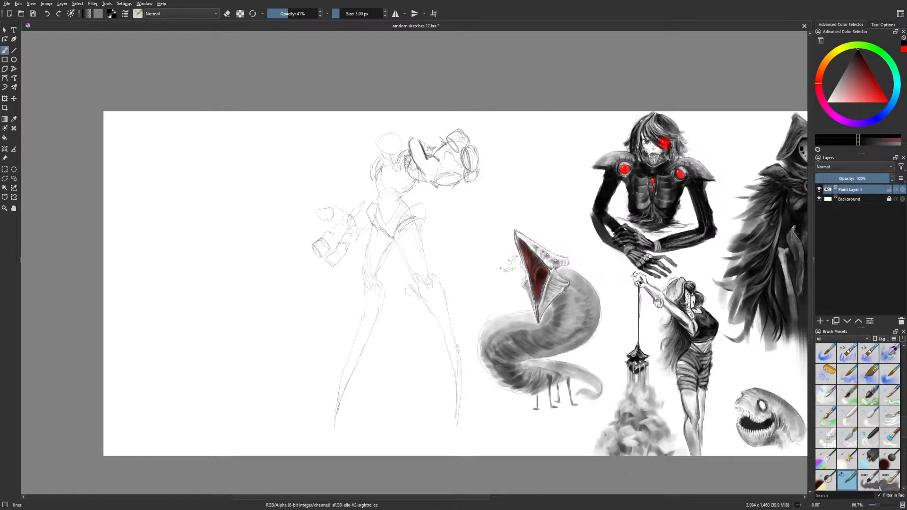
left_click_drag(445, 271, 444, 289)
left_click_drag(386, 278, 376, 290)
Clean up around the figure's head with Eraser Circle, then sketch the chest contour with the liner brush in the unmirrored view
right_click(397, 145)
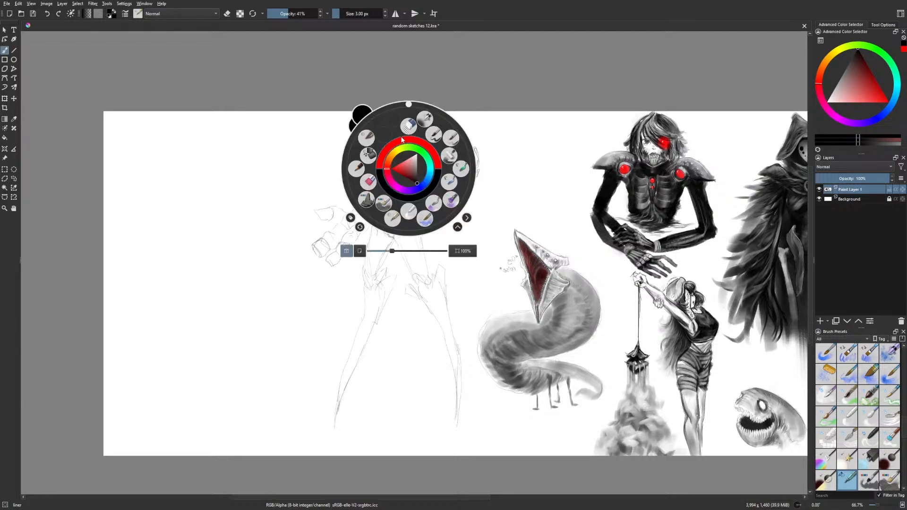
left_click(368, 184)
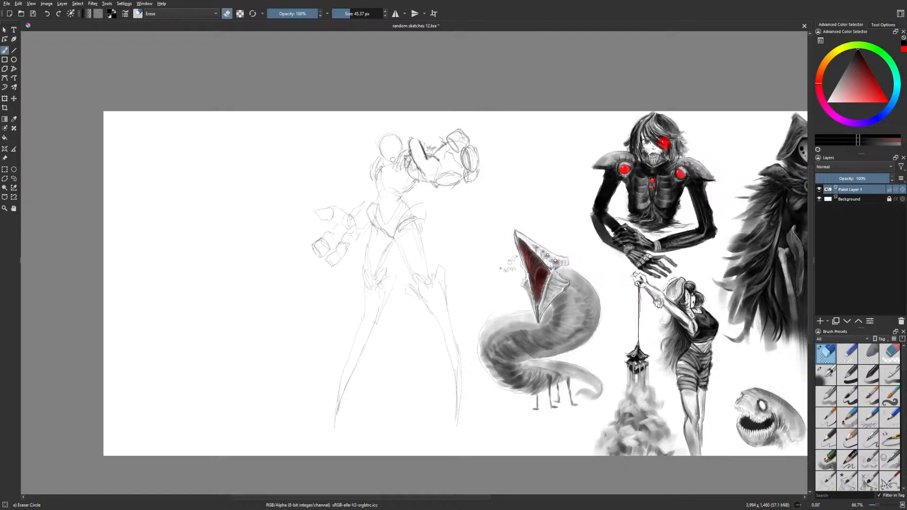
right_click(438, 163)
left_click(423, 199)
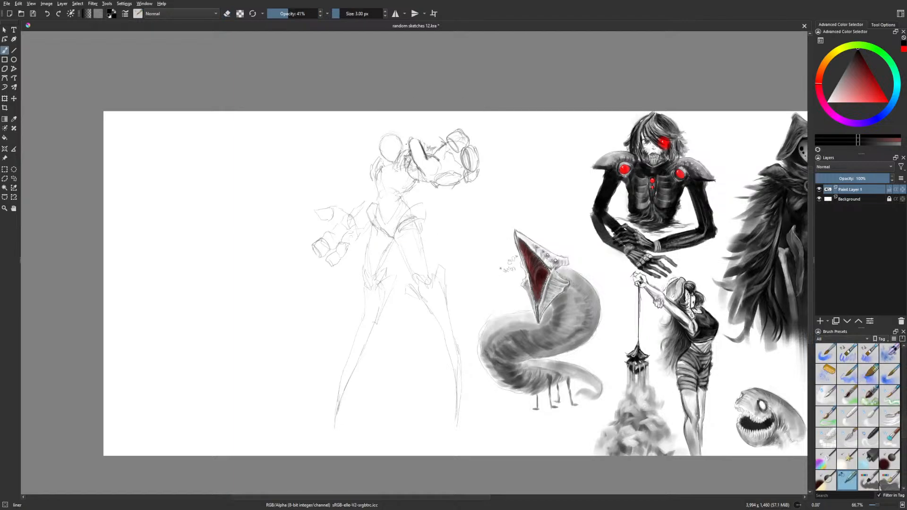
mouse_move(384, 167)
left_mouse_down()
mouse_move(401, 164)
mouse_move(380, 175)
mouse_move(413, 186)
mouse_move(384, 166)
left_mouse_up()
key("ctrl+z")
key("m")
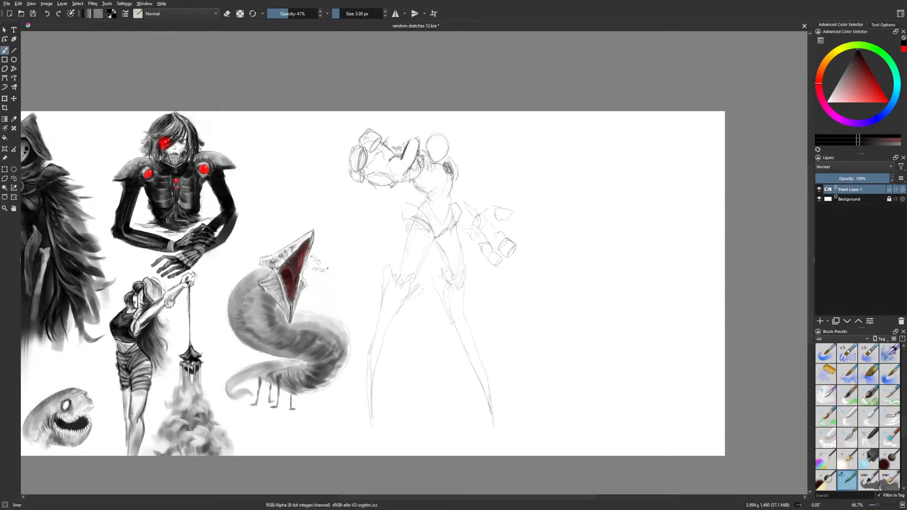
left_click_drag(438, 183, 425, 174)
Reduce Eraser Circle to 24 px and clean the lines around the figure's shoulder and chest
right_click(460, 180)
left_click(461, 138)
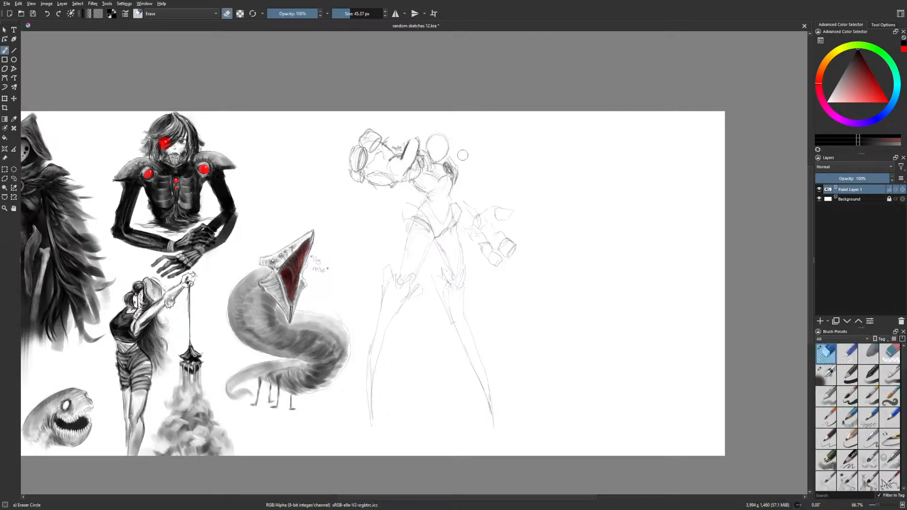
key("bracketleft")
key("bracketleft")
key("bracketleft")
key("bracketleft")
right_click(451, 185)
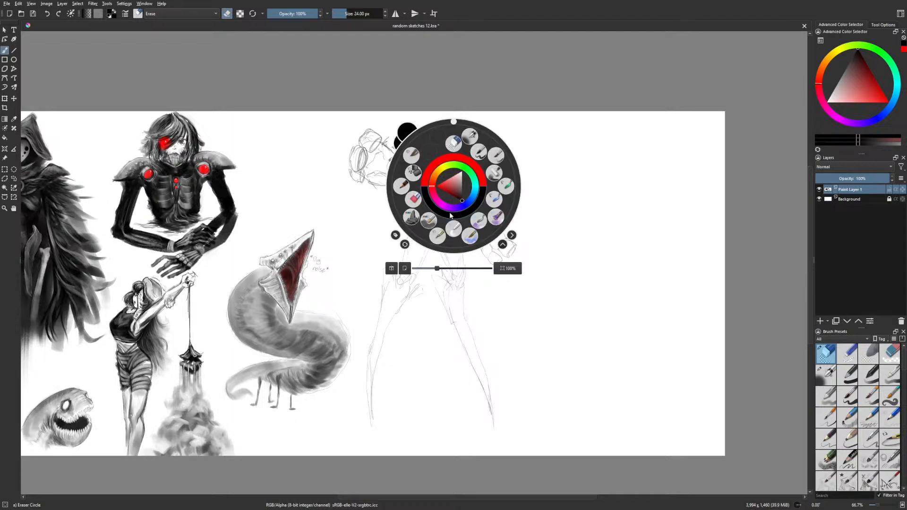
right_click(449, 216)
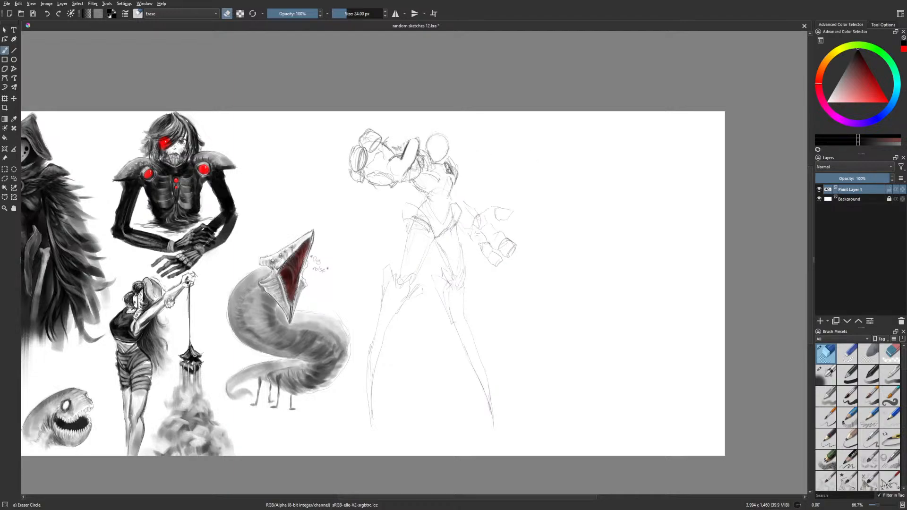
Refine the head and waist lines with the liner brush, then trim stray hip lines with the Gamer Knife Maybe eraser
right_click(449, 169)
left_click(430, 210)
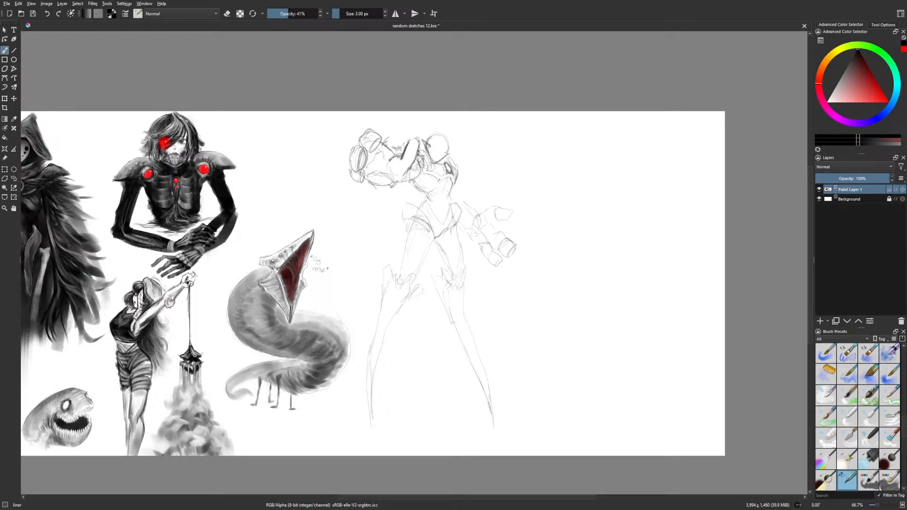
left_click_drag(413, 185, 425, 193)
key("e")
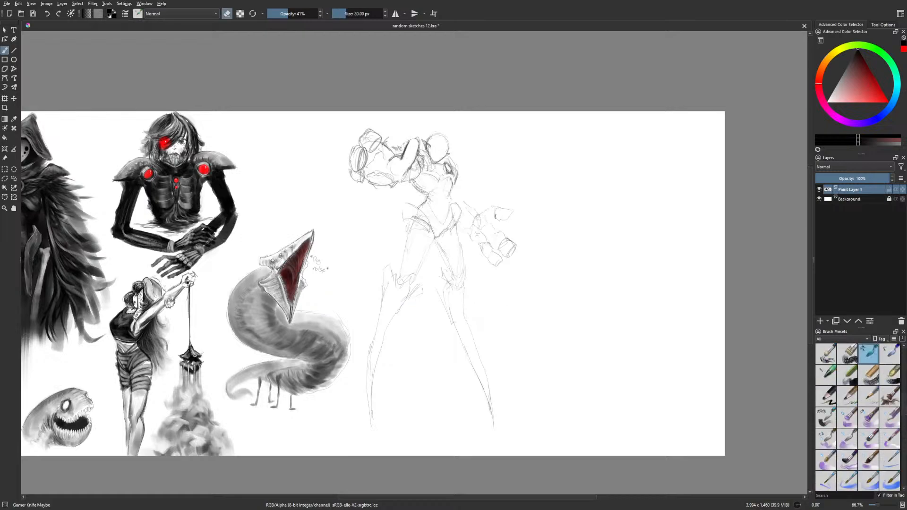
Shade both lower legs with the Dry Roller brush at 21% opacity and clean their edges with Eraser Circle
right_click(413, 239)
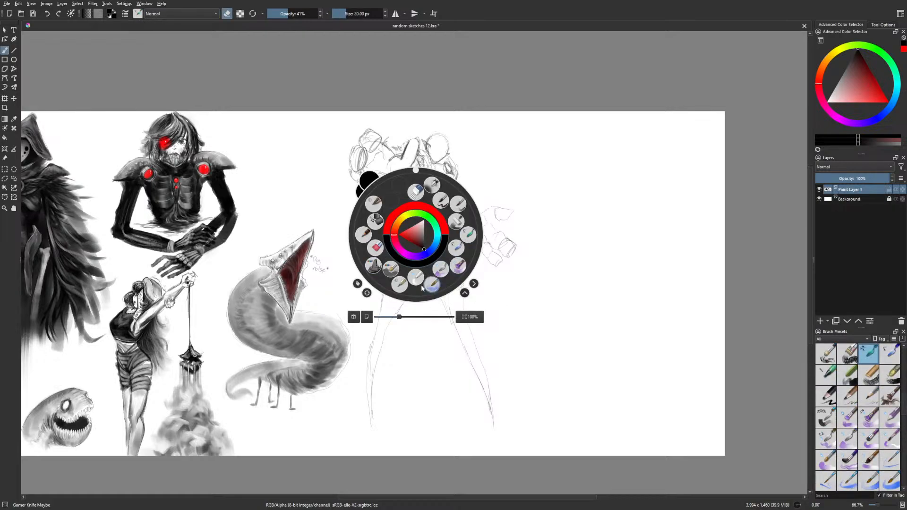
left_click(457, 222)
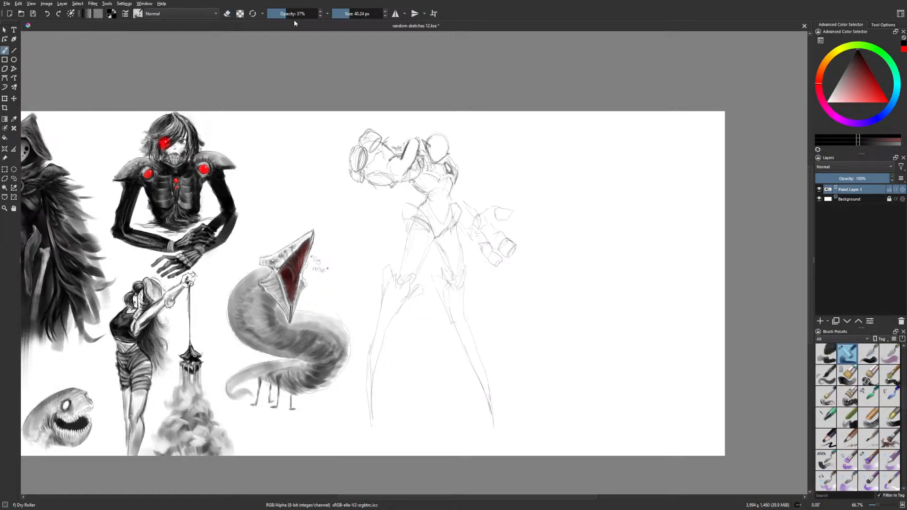
mouse_move(390, 285)
left_mouse_down()
mouse_move(371, 423)
mouse_move(372, 343)
mouse_move(377, 335)
mouse_move(376, 353)
mouse_move(403, 295)
mouse_move(382, 327)
mouse_move(388, 270)
mouse_move(406, 285)
mouse_move(402, 297)
mouse_move(474, 276)
mouse_move(433, 281)
mouse_move(448, 295)
mouse_move(447, 278)
mouse_move(455, 289)
mouse_move(463, 276)
mouse_move(451, 299)
mouse_move(457, 319)
mouse_move(460, 282)
mouse_move(465, 345)
mouse_move(488, 411)
mouse_move(459, 326)
left_mouse_up()
right_click(474, 385)
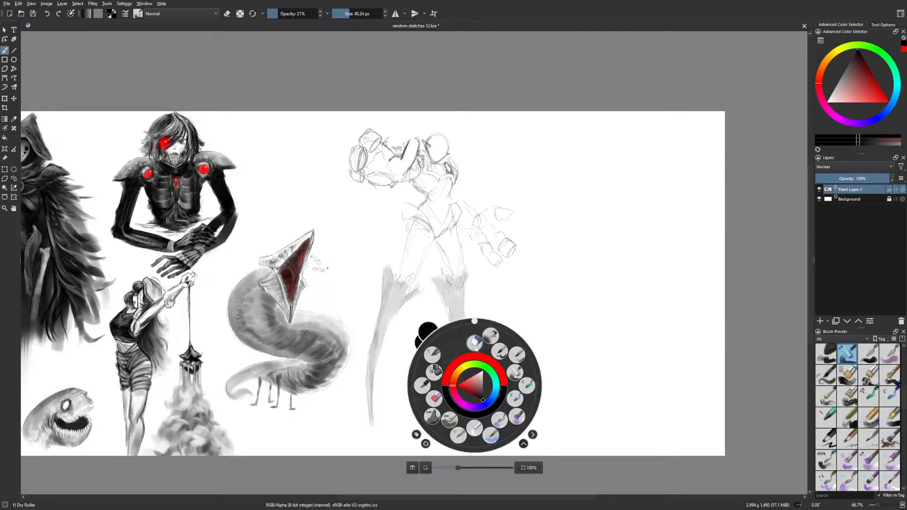
left_click(460, 340)
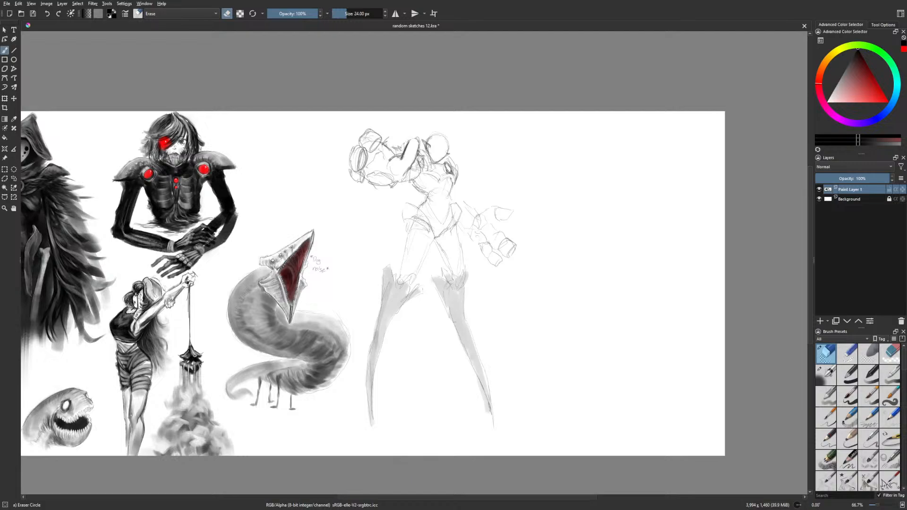
Darken the knees and lower legs and shade the thigh edges and pelvis with the Dry Roller brush at 21% opacity
right_click(448, 382)
left_click(489, 362)
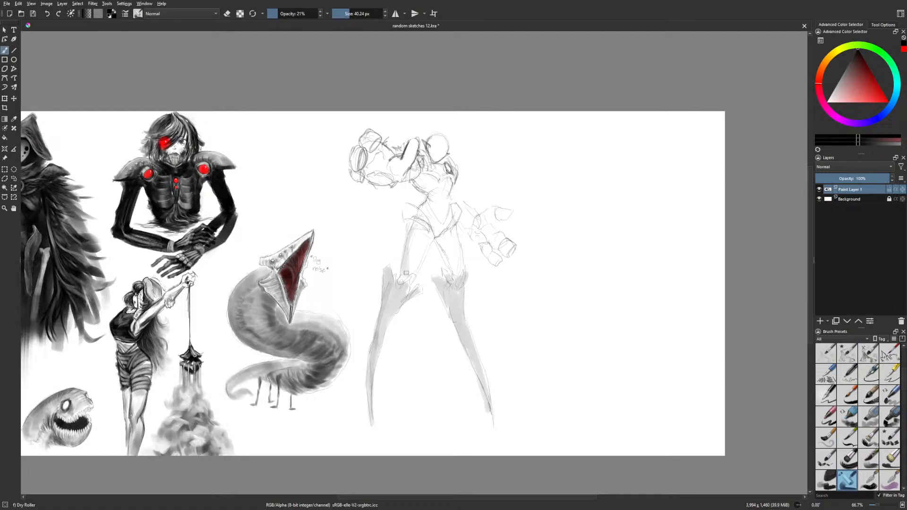
mouse_move(405, 284)
left_mouse_down()
mouse_move(389, 270)
mouse_move(371, 364)
mouse_move(402, 299)
mouse_move(478, 268)
mouse_move(442, 285)
mouse_move(446, 297)
mouse_move(443, 284)
mouse_move(489, 296)
mouse_move(450, 280)
mouse_move(461, 308)
mouse_move(464, 291)
mouse_move(469, 354)
left_mouse_up()
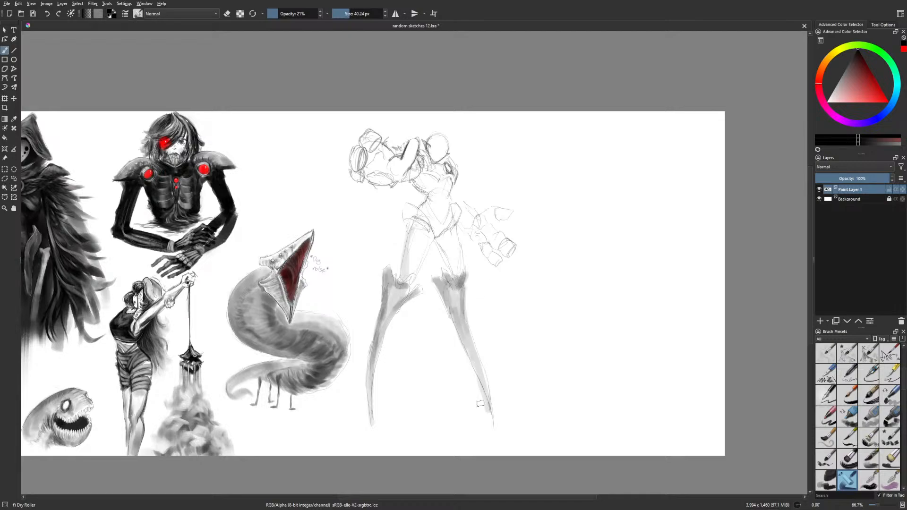
mouse_move(440, 239)
left_mouse_down()
mouse_move(455, 278)
mouse_move(456, 226)
mouse_move(423, 211)
mouse_move(434, 233)
mouse_move(448, 219)
left_mouse_up()
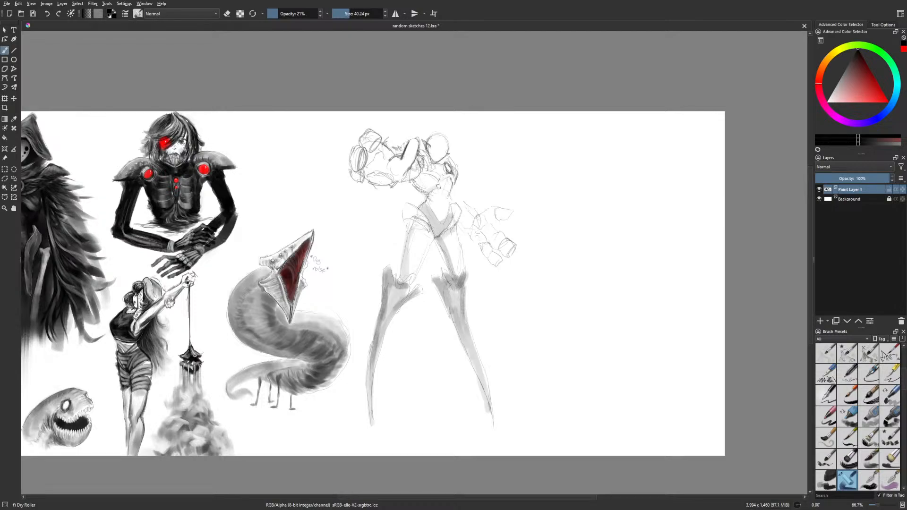
key("m")
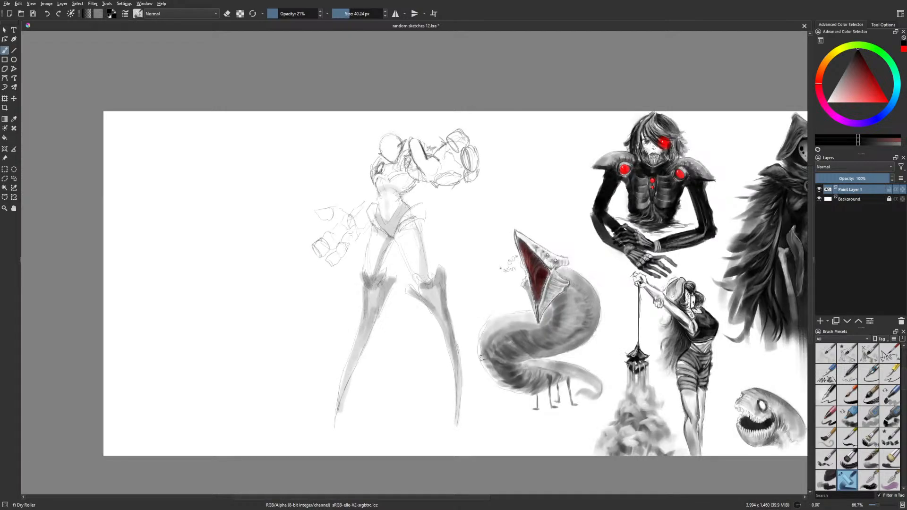
left_click_drag(365, 293, 370, 324)
Draw round joints midway down both lower legs and refine the foot tip with the 3 px liner brush, undoing misplaced strokes
right_click(373, 347)
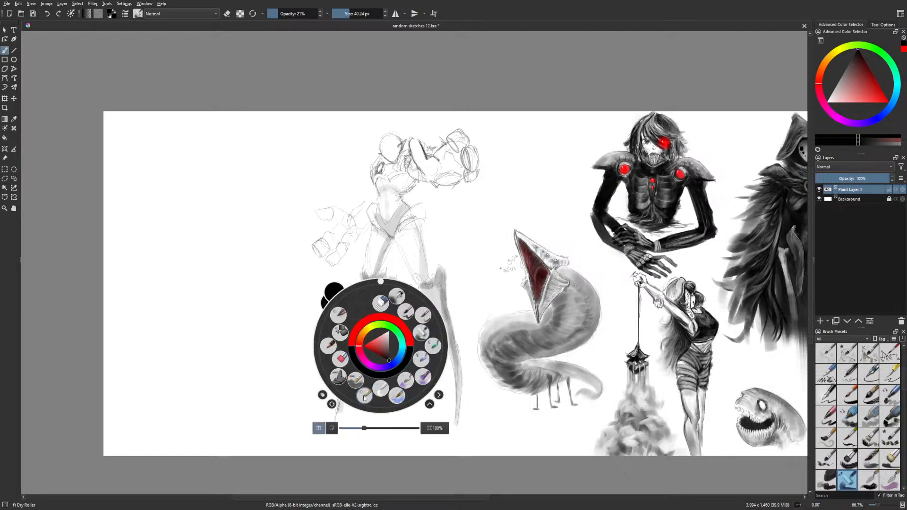
left_click(364, 395)
left_click_drag(434, 320, 449, 350)
left_click_drag(449, 317, 460, 356)
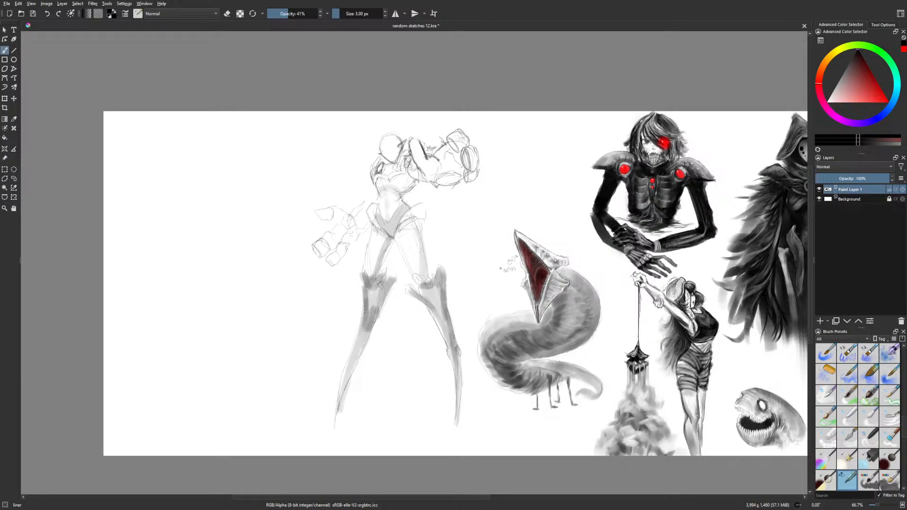
key("ctrl+z")
left_click_drag(359, 354, 363, 348)
key("ctrl+z")
key("m")
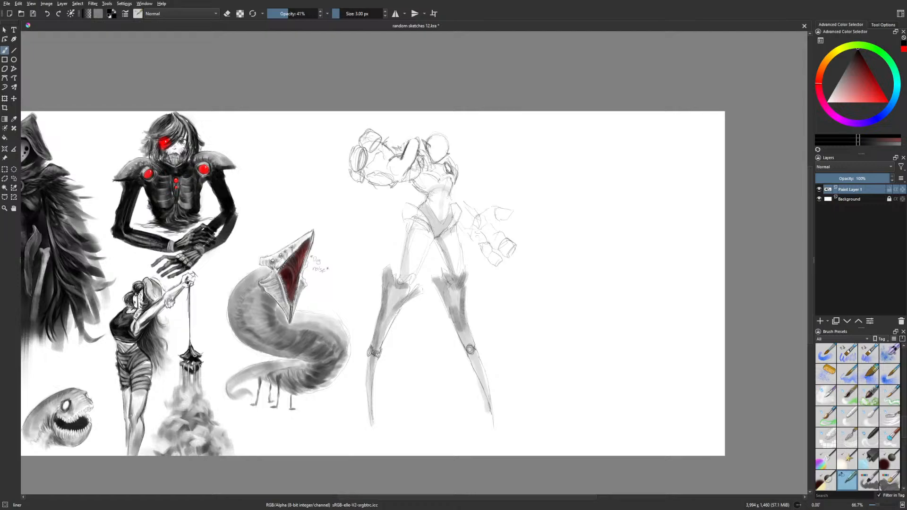
left_click_drag(489, 410, 494, 422)
left_click_drag(488, 298, 489, 304)
Shade the figure's thighs, torso and raised arm with the Dry Roller brush at 21% opacity
right_click(439, 315)
left_click(482, 287)
mouse_move(413, 234)
left_mouse_down()
mouse_move(462, 246)
mouse_move(445, 242)
mouse_move(452, 236)
left_mouse_up()
mouse_move(430, 199)
left_mouse_down()
mouse_move(425, 183)
mouse_move(408, 182)
left_mouse_up()
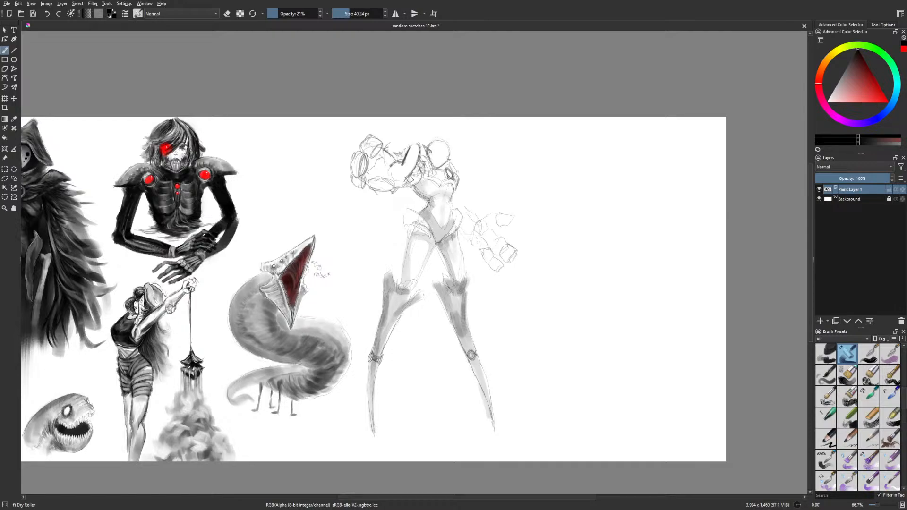
Refine the raised arm's shoulder outline with the 3 px liner brush, cleaning up lines with Eraser Circle
right_click(412, 165)
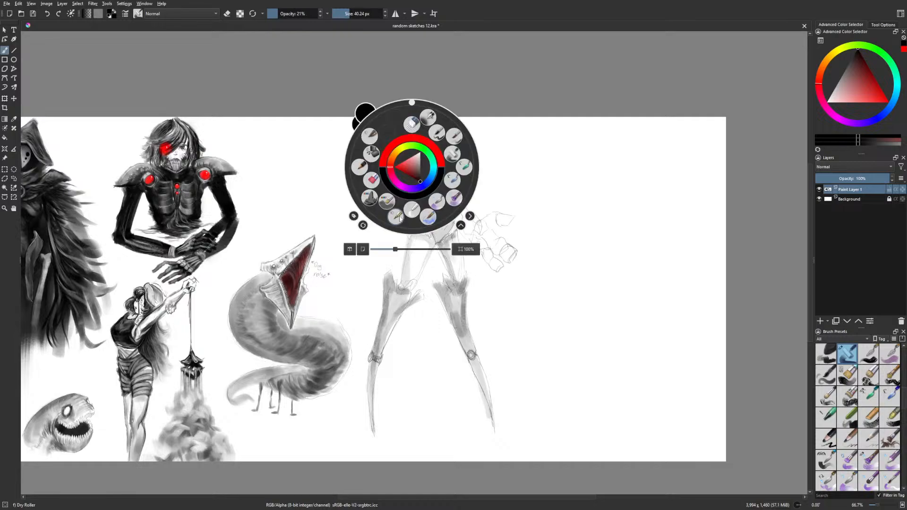
left_click(396, 216)
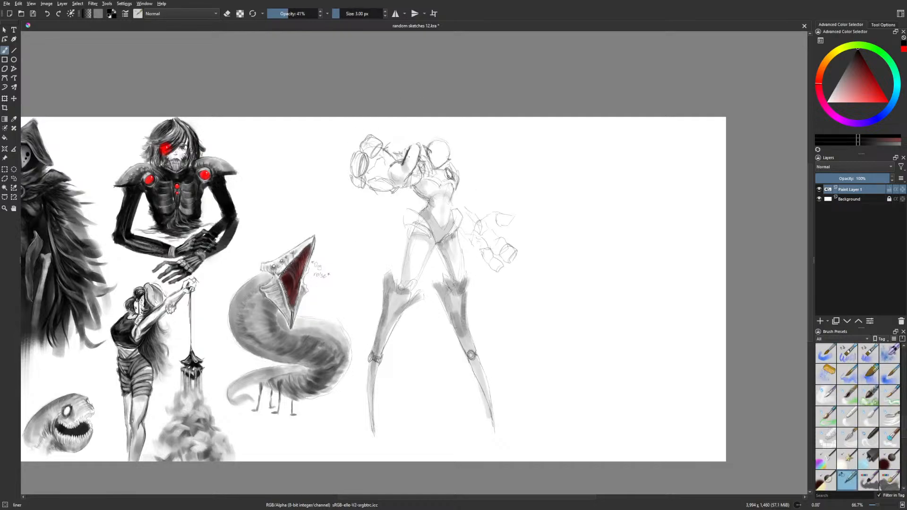
mouse_move(410, 145)
left_mouse_down()
mouse_move(404, 158)
mouse_move(419, 155)
mouse_move(409, 149)
left_mouse_up()
right_click(420, 159)
left_click(404, 109)
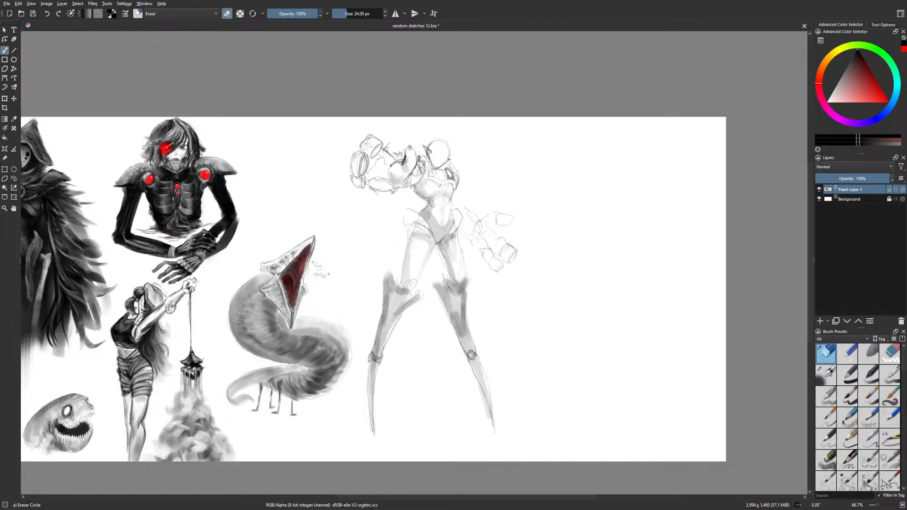
right_click(430, 181)
left_click(414, 230)
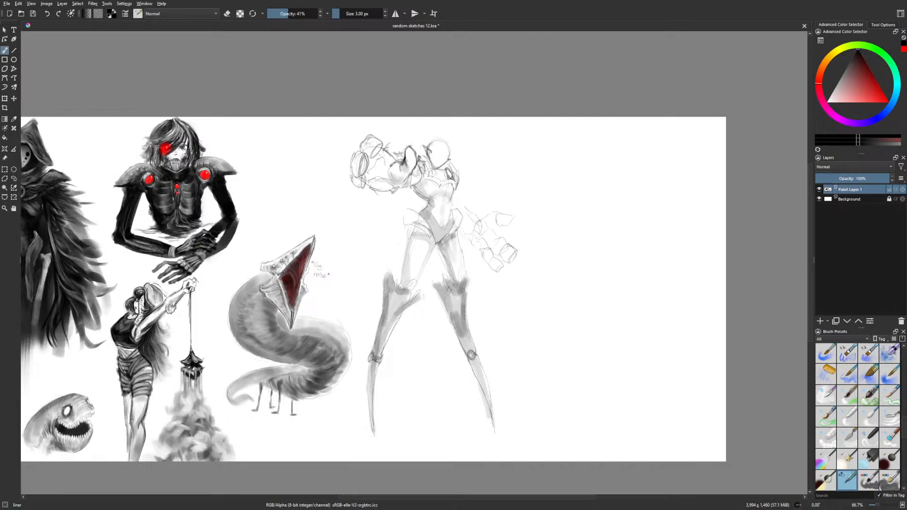
Shade the raised arm, its big fist and the chest with the Dry Roller brush at 21% opacity
right_click(434, 159)
left_click(480, 164)
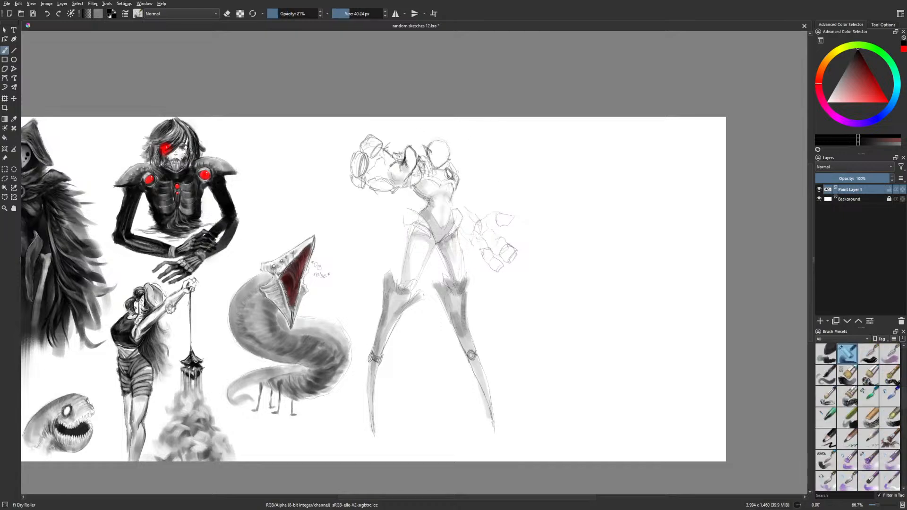
mouse_move(367, 174)
left_mouse_down()
mouse_move(371, 158)
mouse_move(379, 155)
mouse_move(369, 173)
mouse_move(380, 176)
mouse_move(397, 164)
mouse_move(367, 182)
mouse_move(402, 194)
mouse_move(415, 175)
mouse_move(431, 170)
mouse_move(444, 189)
mouse_move(451, 184)
mouse_move(432, 181)
mouse_move(449, 175)
left_mouse_up()
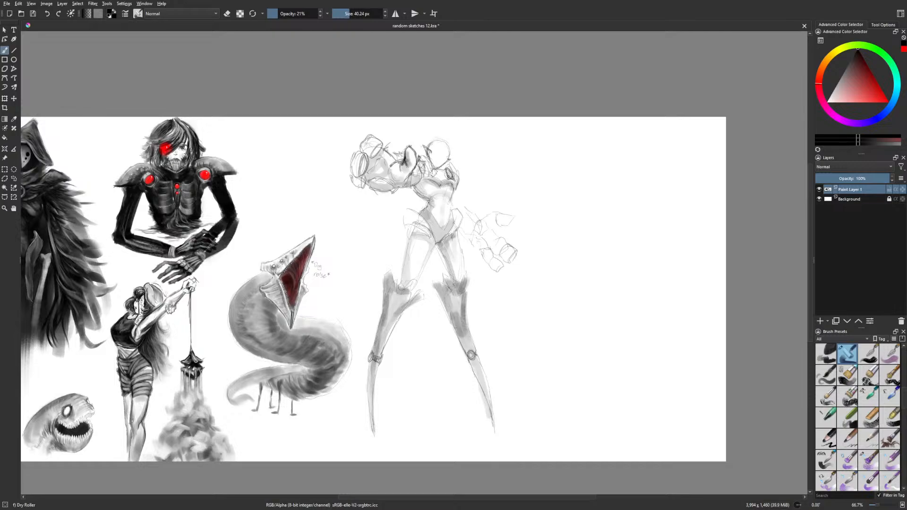
Add light grey shading over both thighs with an enlarged Dry Roller brush at 21% opacity
right_click(430, 231)
left_click(429, 274)
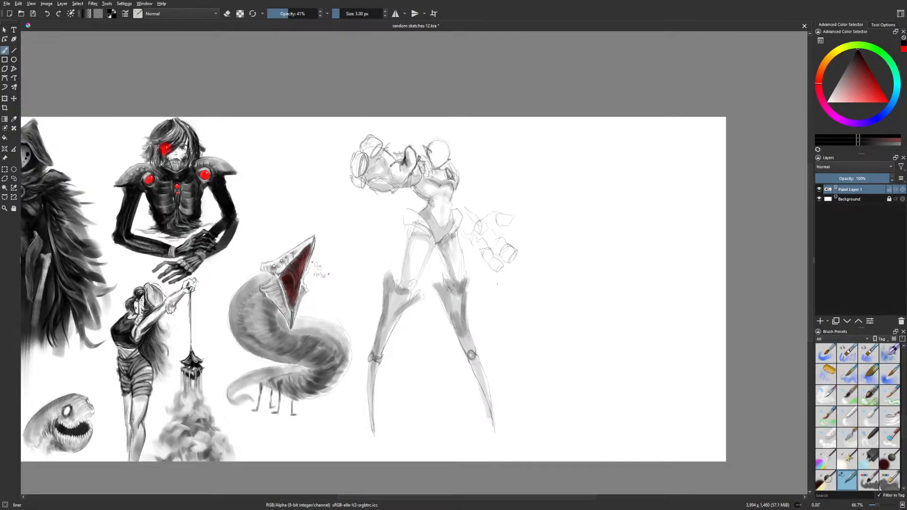
right_click(461, 293)
left_click(502, 282)
left_click(354, 13)
mouse_move(420, 235)
left_mouse_down()
mouse_move(407, 278)
mouse_move(419, 236)
left_mouse_up()
left_click_drag(452, 270, 449, 251)
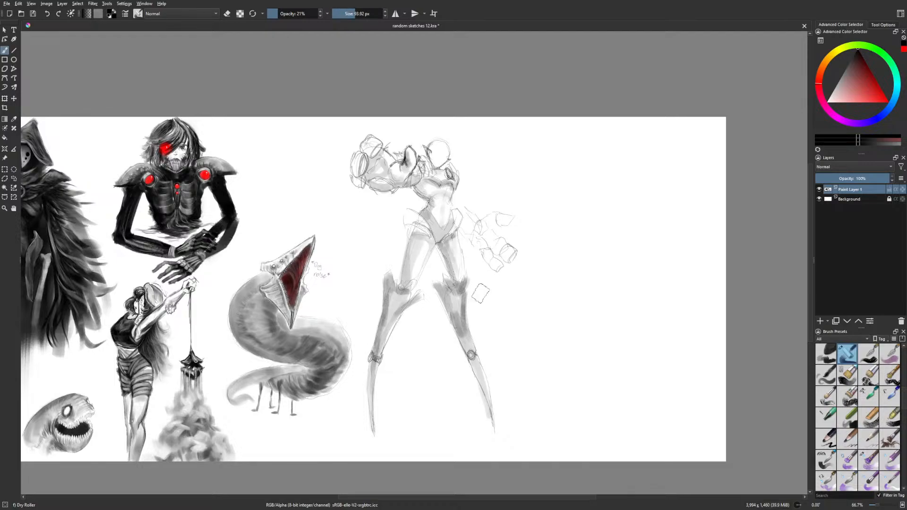
Darken both legs from the knees down to the feet with the Dry Roller brush at 27.20 px
left_click_drag(454, 296, 469, 336)
left_click_drag(393, 292, 387, 350)
mouse_move(386, 300)
left_mouse_down()
mouse_move(381, 316)
mouse_move(384, 276)
mouse_move(381, 321)
mouse_move(392, 288)
mouse_move(376, 340)
mouse_move(401, 301)
mouse_move(380, 345)
mouse_move(407, 307)
mouse_move(453, 318)
mouse_move(464, 344)
left_mouse_up()
mouse_move(449, 289)
left_mouse_down()
mouse_move(471, 355)
mouse_move(461, 314)
left_mouse_up()
left_click_drag(470, 362, 494, 413)
mouse_move(373, 363)
left_mouse_down()
mouse_move(373, 435)
mouse_move(368, 399)
left_mouse_up()
left_click_drag(373, 357, 379, 362)
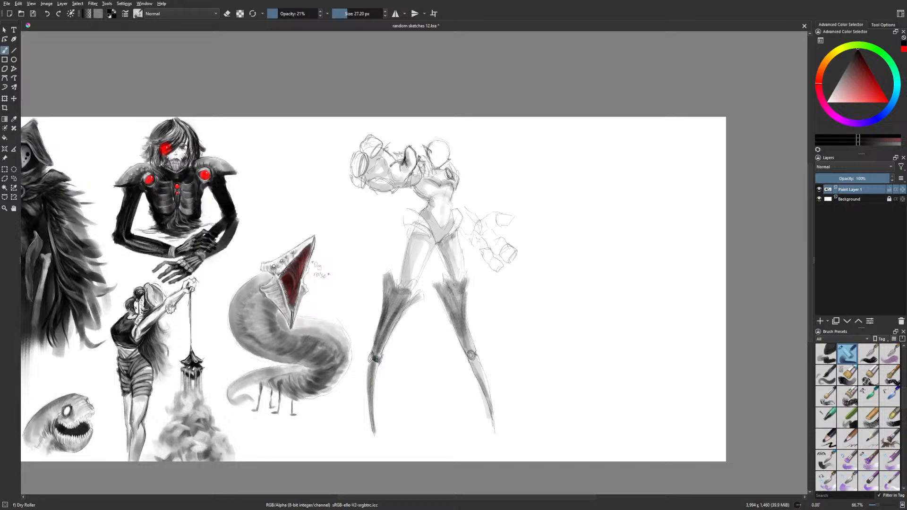
Deepen the shading on one lower leg and knee and along the pelvis with the Dry Roller brush
left_click_drag(477, 354, 494, 423)
left_click_drag(441, 293, 469, 347)
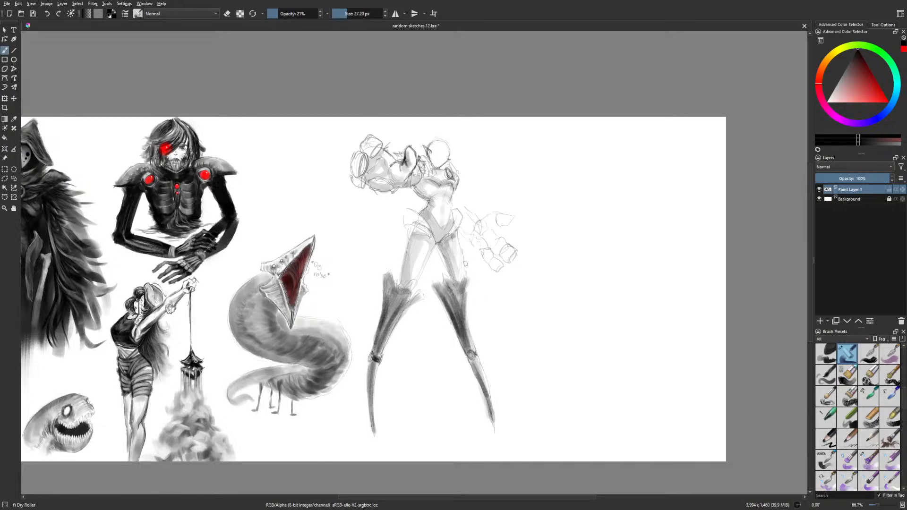
mouse_move(456, 296)
left_mouse_down()
mouse_move(462, 285)
mouse_move(461, 296)
left_mouse_up()
mouse_move(442, 250)
left_mouse_down()
mouse_move(456, 282)
mouse_move(445, 245)
mouse_move(455, 258)
mouse_move(452, 247)
mouse_move(457, 252)
mouse_move(410, 251)
mouse_move(402, 280)
mouse_move(416, 233)
mouse_move(432, 239)
mouse_move(421, 218)
mouse_move(408, 222)
mouse_move(419, 216)
mouse_move(445, 238)
mouse_move(435, 242)
mouse_move(449, 234)
left_mouse_up()
mouse_move(456, 222)
left_mouse_down()
mouse_move(443, 239)
mouse_move(427, 235)
mouse_move(435, 233)
left_mouse_up()
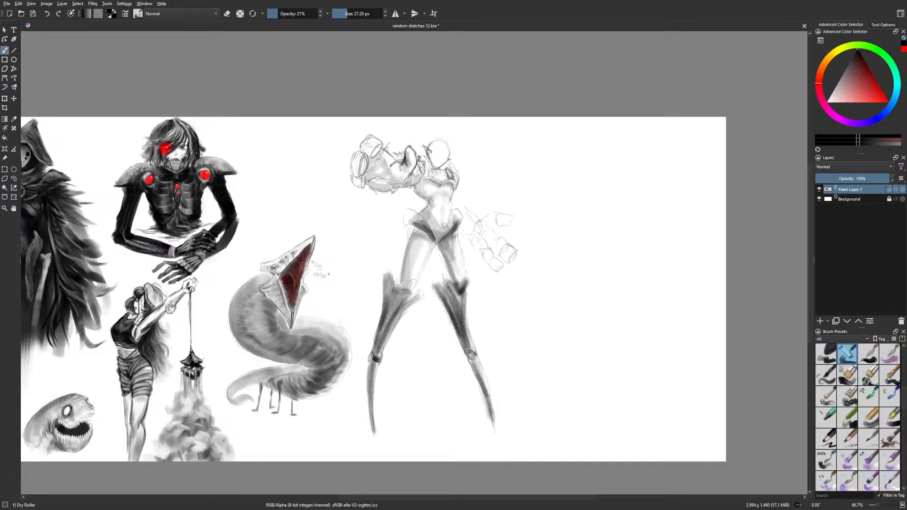
Refine the hip outlines with the 3 px liner brush, checking them in a mirrored view and undoing a misplaced stroke
key("m")
left_click_drag(419, 225, 419, 230)
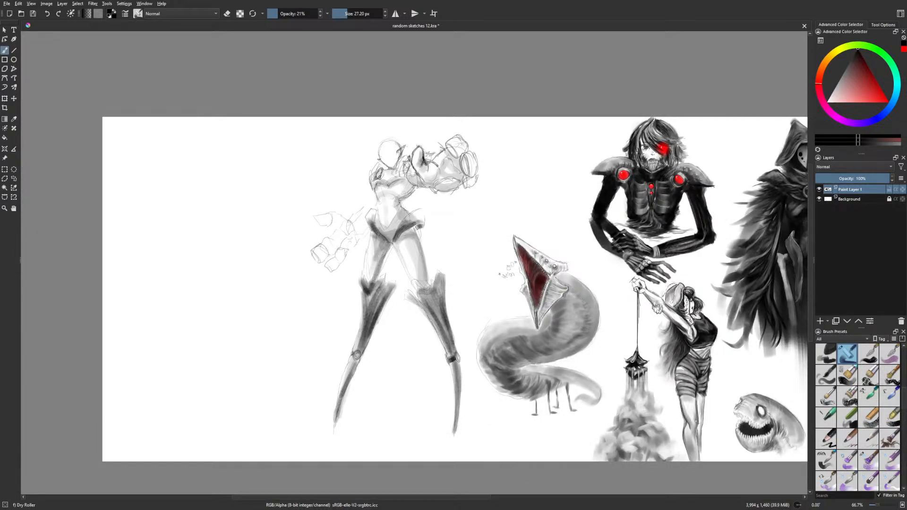
right_click(411, 263)
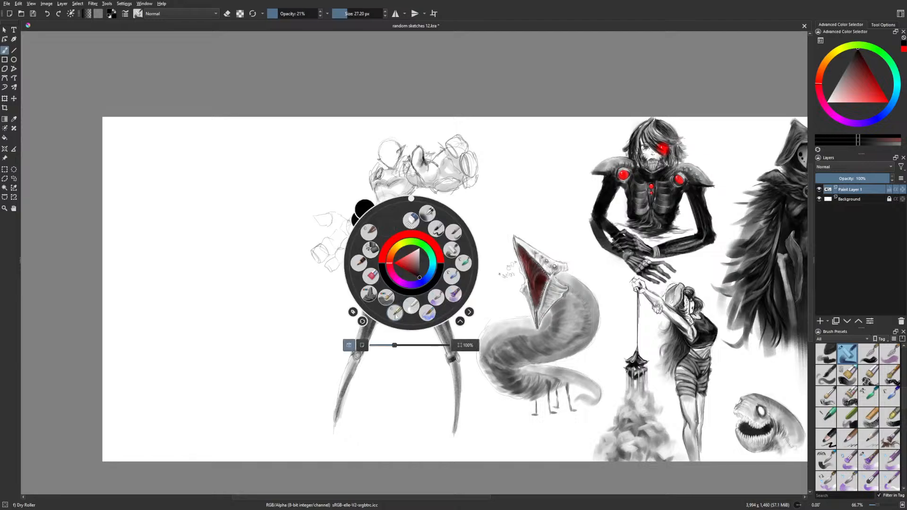
left_click(395, 312)
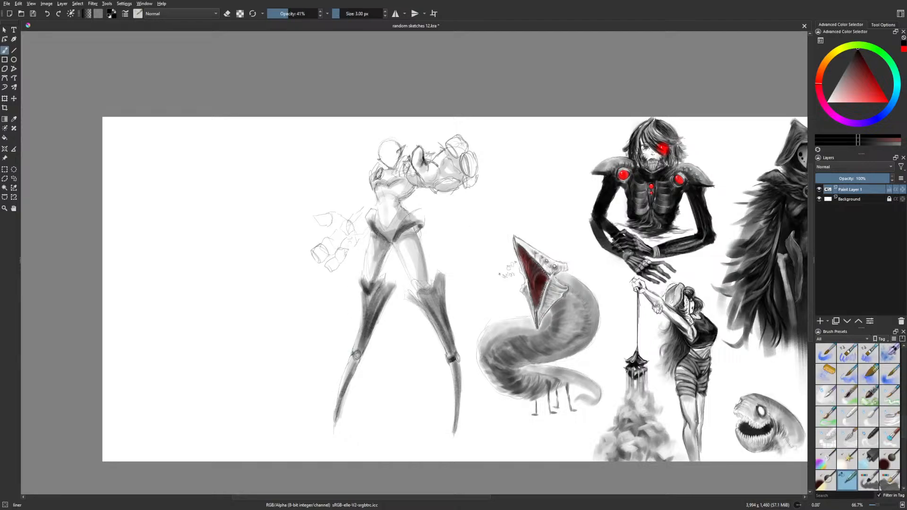
key("ctrl+z")
key("e")
key("e")
key("m")
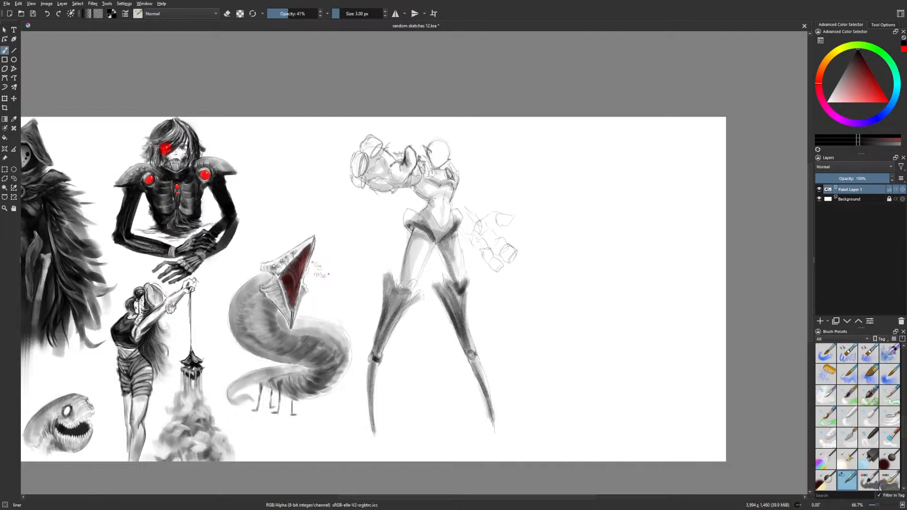
Darken the pelvis and hip edges with the Gamer Knife Maybe brush at 41% opacity and 20 px
right_click(467, 203)
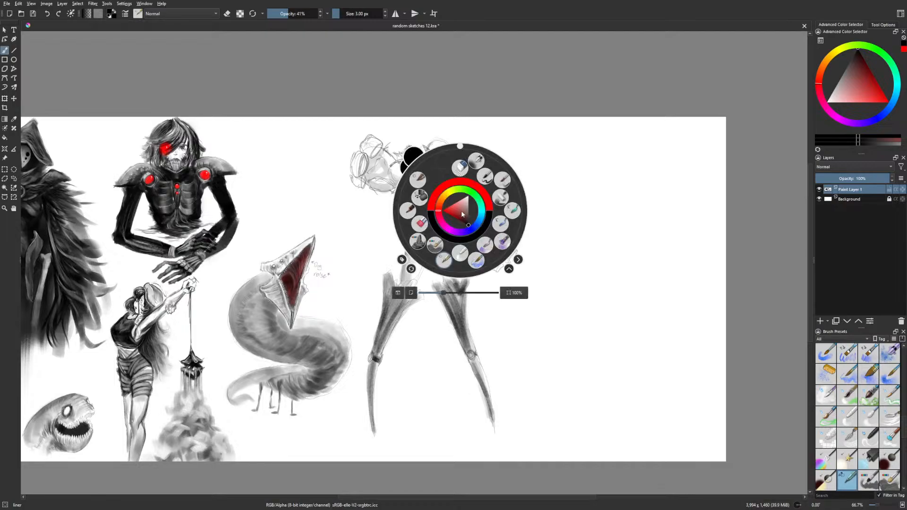
left_click(514, 205)
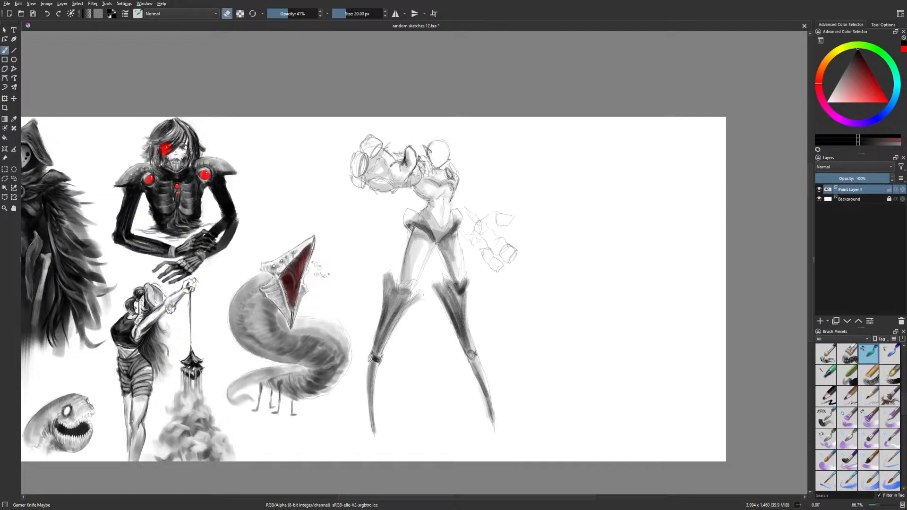
key("e")
left_click_drag(422, 225, 416, 217)
key("m")
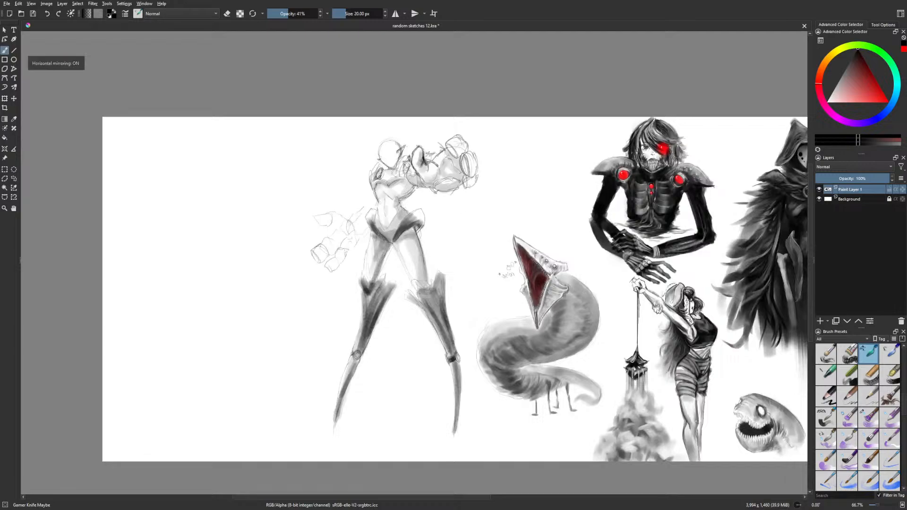
mouse_move(373, 214)
left_mouse_down()
mouse_move(371, 225)
mouse_move(371, 216)
left_mouse_up()
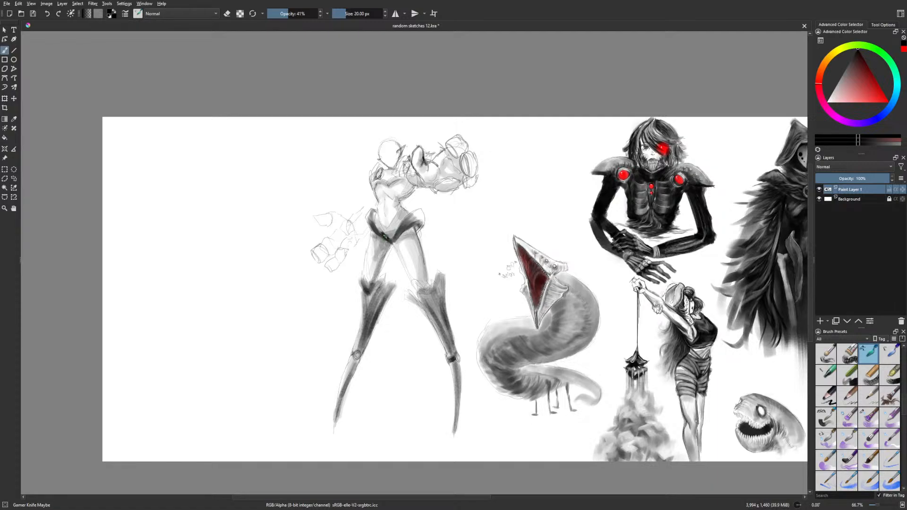
key("m")
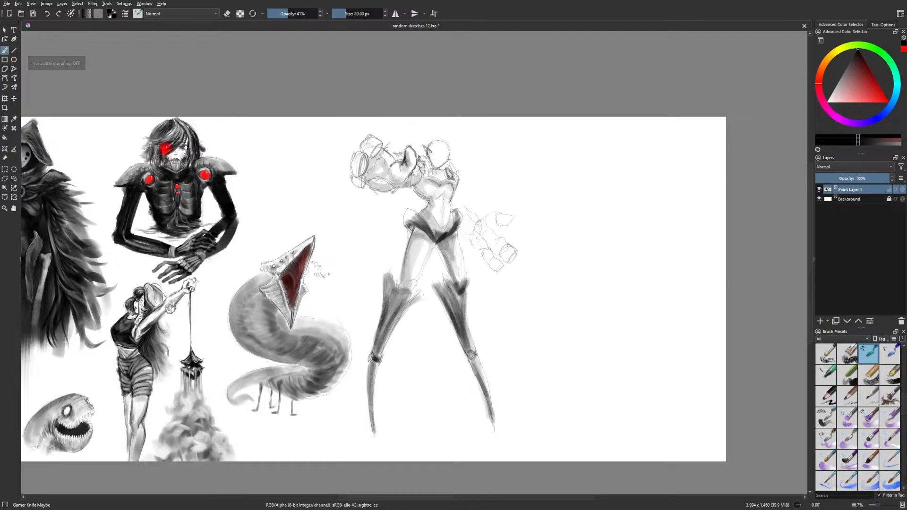
left_click_drag(428, 213, 444, 232)
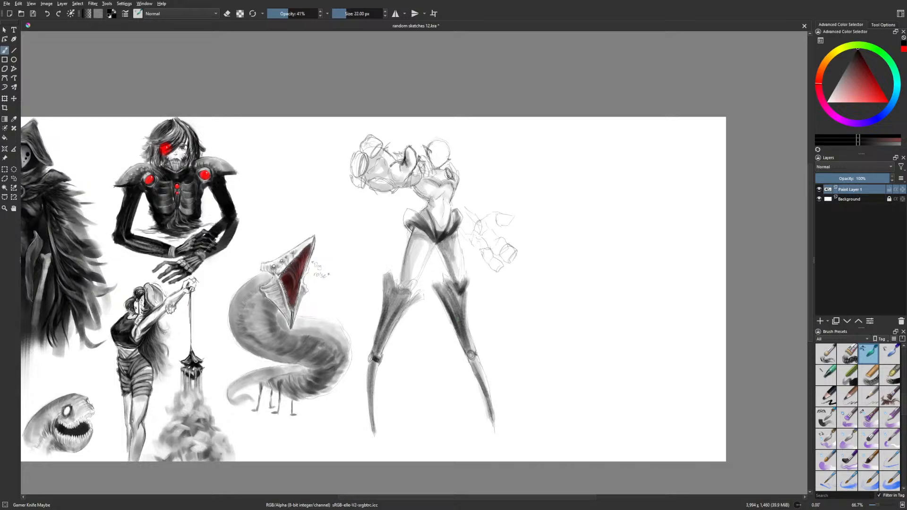
Darken both shins and knees with the Gamer Knife Maybe brush enlarged to 28 px
key("bracketright")
left_click_drag(455, 325, 462, 344)
left_click_drag(440, 286, 468, 351)
left_click_drag(444, 284, 468, 355)
left_click_drag(383, 336, 374, 355)
left_click_drag(400, 308, 374, 350)
left_click_drag(387, 293, 376, 347)
mouse_move(385, 276)
left_mouse_down()
mouse_move(378, 339)
mouse_move(383, 309)
mouse_move(384, 327)
left_mouse_up()
mouse_move(390, 293)
left_mouse_down()
mouse_move(386, 325)
mouse_move(405, 296)
mouse_move(405, 307)
left_mouse_up()
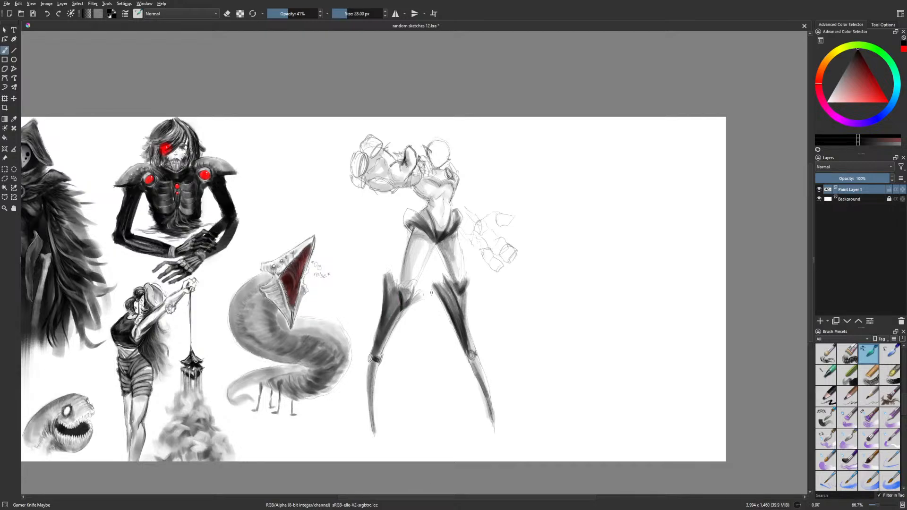
Carve light areas into both shins with the brush in eraser mode and repaint the knee edge in a mirrored view
key("m")
mouse_move(361, 275)
left_mouse_down()
mouse_move(363, 290)
mouse_move(413, 305)
left_mouse_up()
key("e")
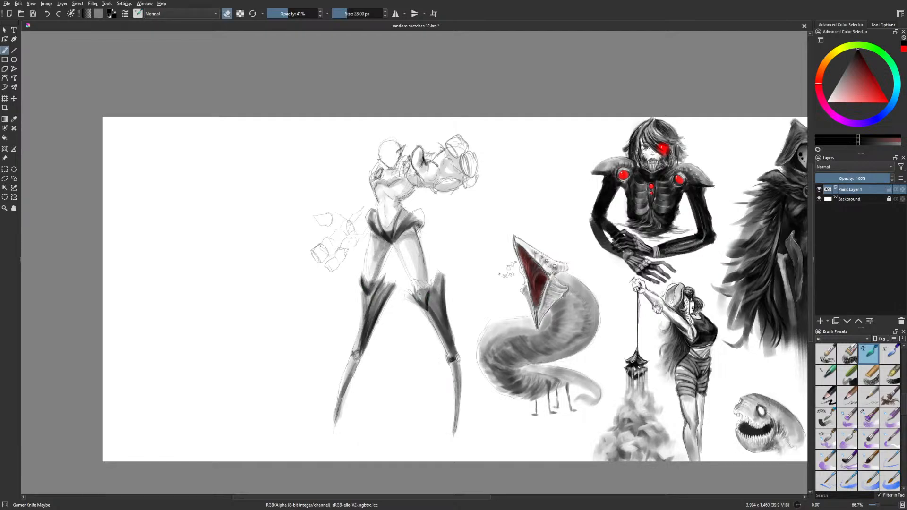
mouse_move(425, 292)
left_mouse_down()
mouse_move(450, 345)
mouse_move(441, 310)
left_mouse_up()
left_click_drag(373, 308, 371, 327)
key("e")
mouse_move(364, 291)
left_mouse_down()
mouse_move(355, 349)
mouse_move(360, 316)
left_mouse_up()
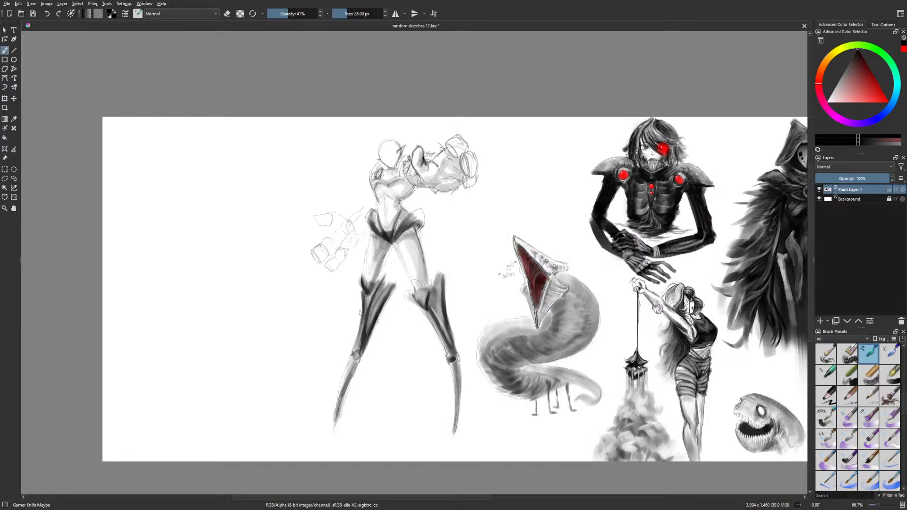
Define the knee top and shade the edges of both thighs with the 28 px Gamer Knife Maybe brush
mouse_move(363, 275)
left_mouse_down()
mouse_move(371, 290)
mouse_move(376, 281)
left_mouse_up()
left_click_drag(390, 250, 377, 273)
mouse_move(399, 255)
left_mouse_down()
mouse_move(438, 262)
mouse_move(437, 251)
mouse_move(451, 266)
mouse_move(401, 273)
left_mouse_up()
key("m")
left_click_drag(410, 241, 410, 258)
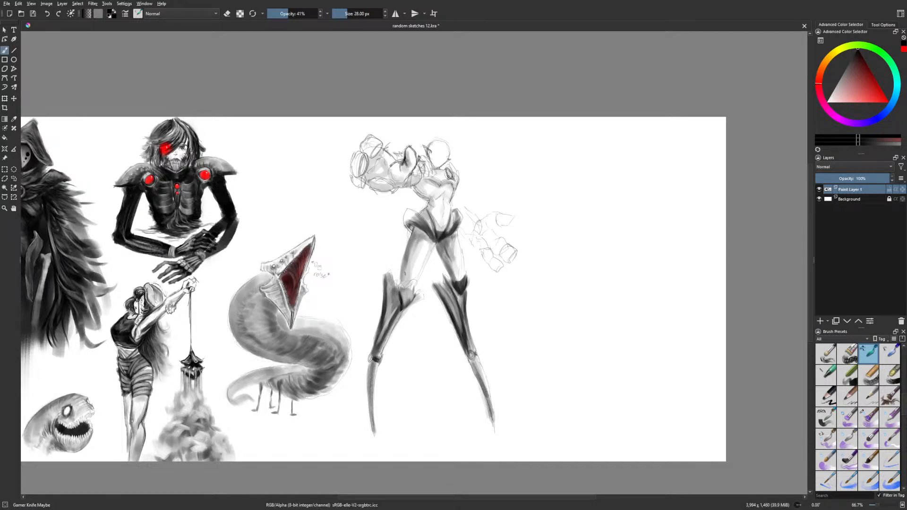
Darken the lower leg segments and paint their pointed tips nearly black with the 28 px Gamer Knife Maybe brush
left_click_drag(371, 364, 372, 436)
mouse_move(370, 403)
left_mouse_down()
mouse_move(373, 434)
mouse_move(369, 419)
left_mouse_up()
left_click_drag(493, 411, 494, 428)
left_click_drag(487, 395, 490, 407)
left_click_drag(478, 366, 487, 404)
left_click_drag(479, 373, 489, 408)
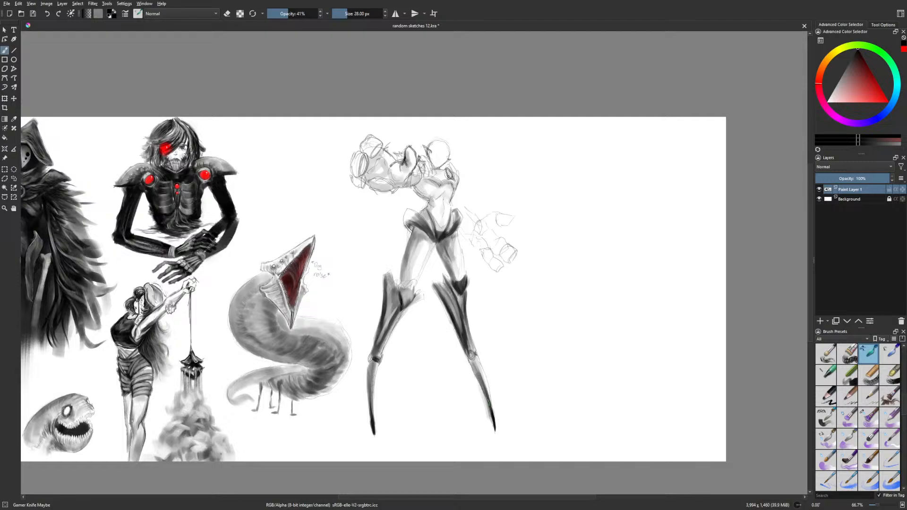
Reduce the Gamer Knife Maybe brush size and sharpen the dark edges around both knees, alternating painting and erasing
key("bracketleft")
key("bracketleft")
key("bracketleft")
key("bracketleft")
key("bracketleft")
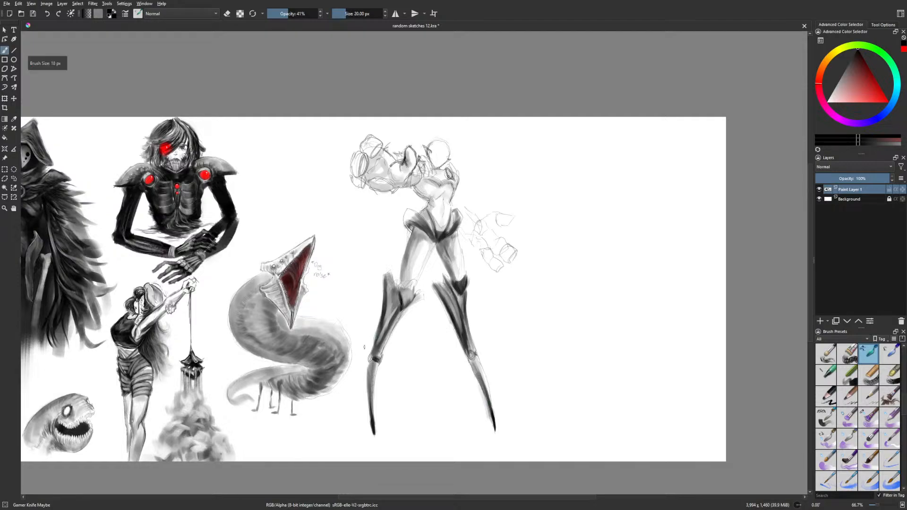
key("e")
key("e")
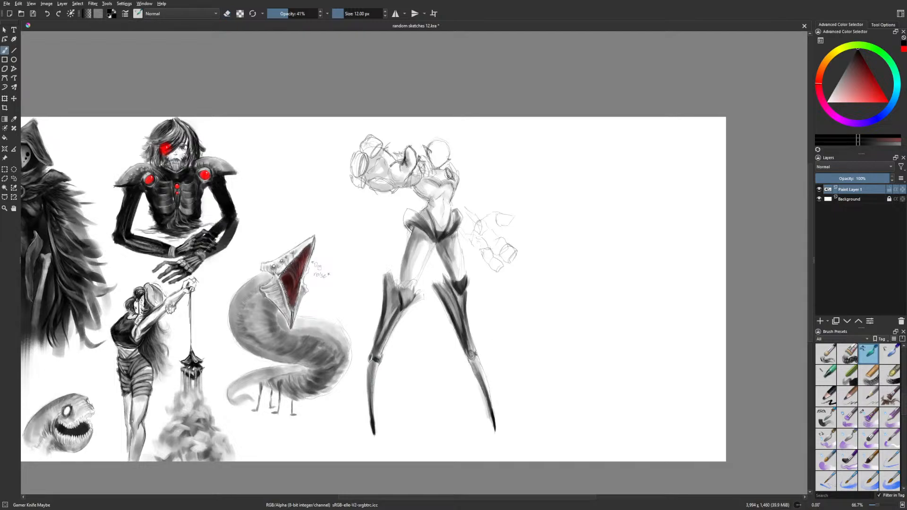
key("e")
key("e")
key("bracketright")
key("bracketright")
left_click_drag(457, 275, 465, 275)
mouse_move(407, 290)
left_mouse_down()
mouse_move(414, 283)
mouse_move(411, 300)
mouse_move(389, 283)
mouse_move(391, 295)
left_mouse_up()
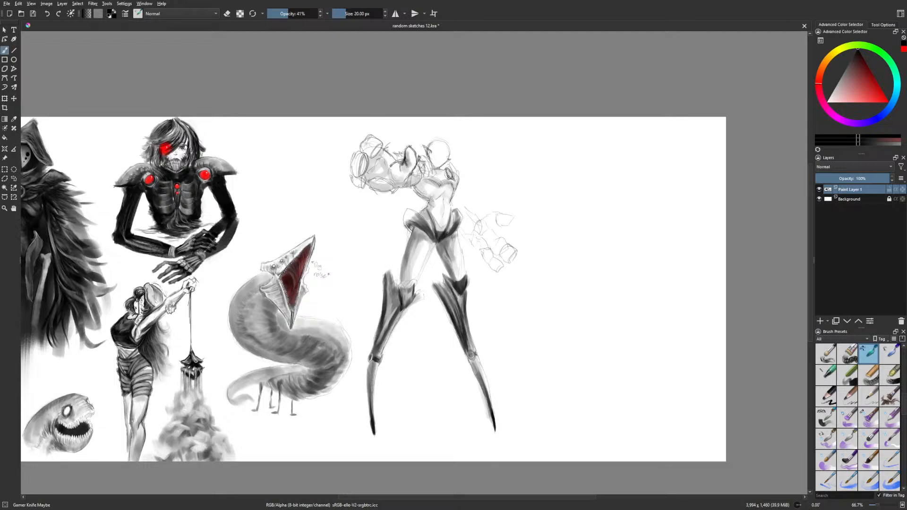
Cut thin highlights into both knees and shins with the 3 px liner brush in eraser mode
right_click(426, 316)
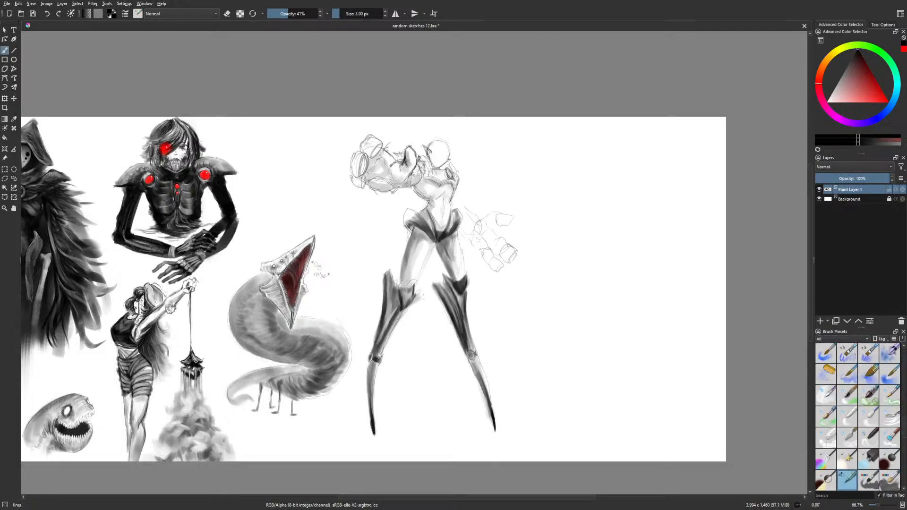
key("e")
left_click_drag(387, 289, 387, 315)
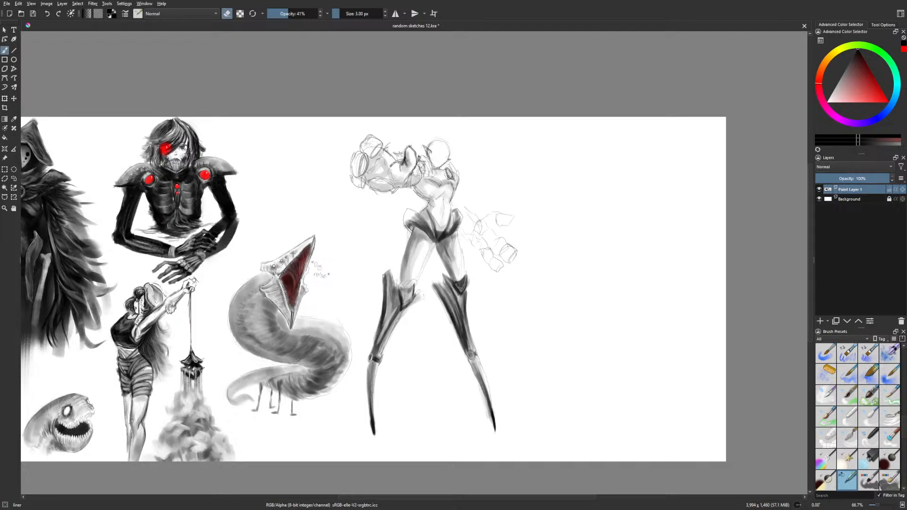
mouse_move(461, 303)
left_mouse_down()
mouse_move(463, 336)
mouse_move(457, 320)
left_mouse_up()
Lighten the kneecap and redefine both knee guards with the 20 px Gamer Knife Maybe brush, and mirror the view
right_click(433, 290)
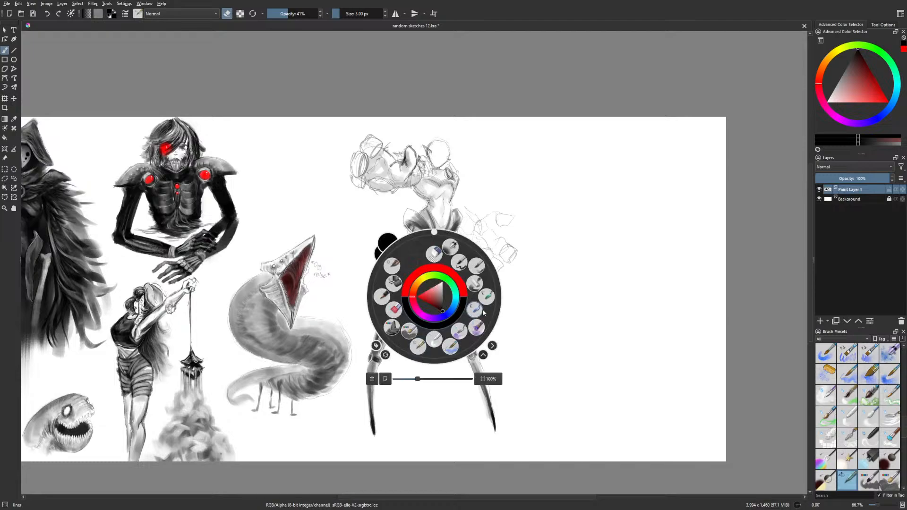
left_click(474, 270)
key("e")
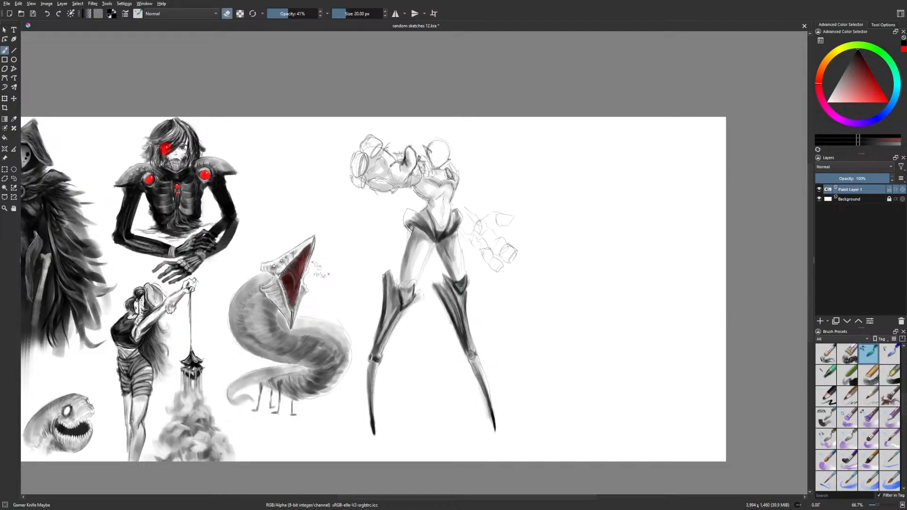
left_click_drag(457, 283, 463, 289)
key("e")
mouse_move(455, 289)
left_mouse_down()
mouse_move(460, 306)
mouse_move(449, 306)
left_mouse_up()
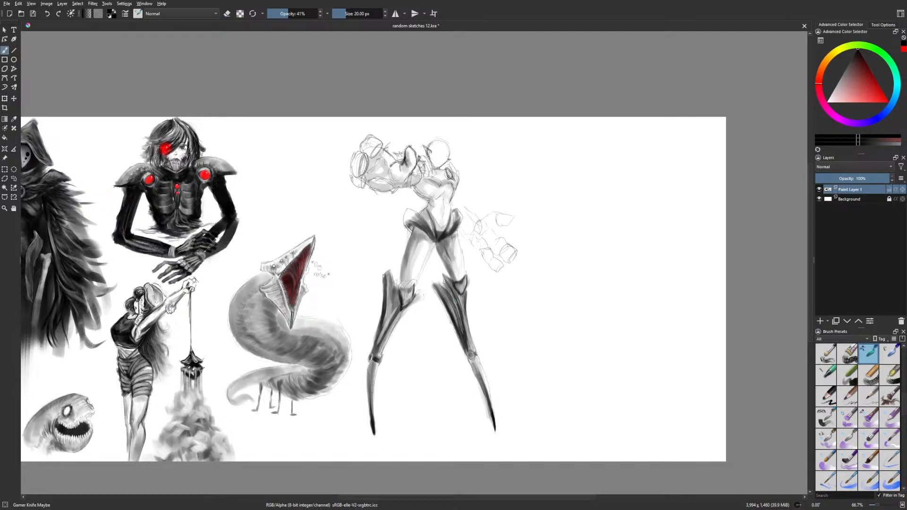
left_click_drag(389, 273, 399, 298)
key("m")
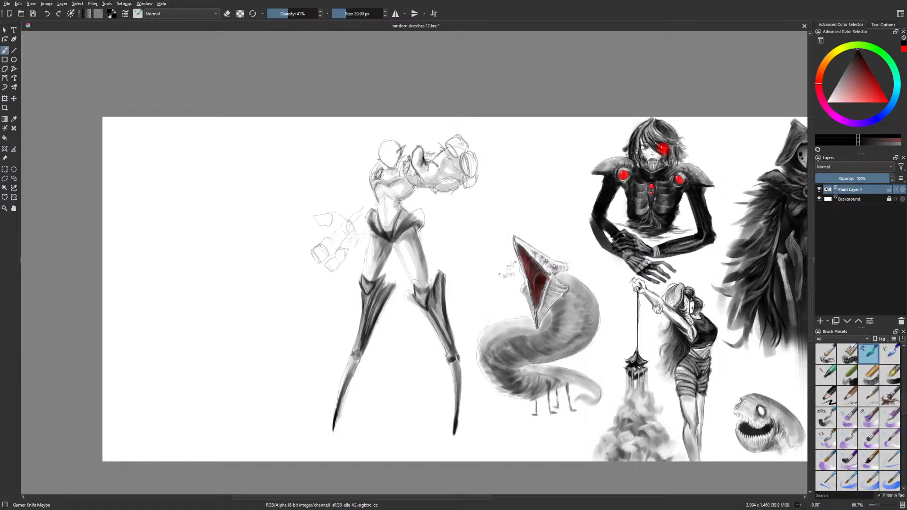
Touch up the knee guard and thigh contours with the 20 px Gamer Knife Maybe brush at 41% opacity
left_click_drag(364, 290, 367, 294)
mouse_move(405, 299)
left_mouse_down()
mouse_move(431, 277)
mouse_move(420, 277)
mouse_move(393, 243)
left_mouse_up()
mouse_move(365, 276)
left_mouse_down()
mouse_move(363, 254)
mouse_move(365, 265)
left_mouse_up()
Shade the thighs softly at 22% opacity with the Gamer Knife Maybe brush, starting at about 51 px and reducing it to 14 px
left_click(351, 14)
left_click(278, 13)
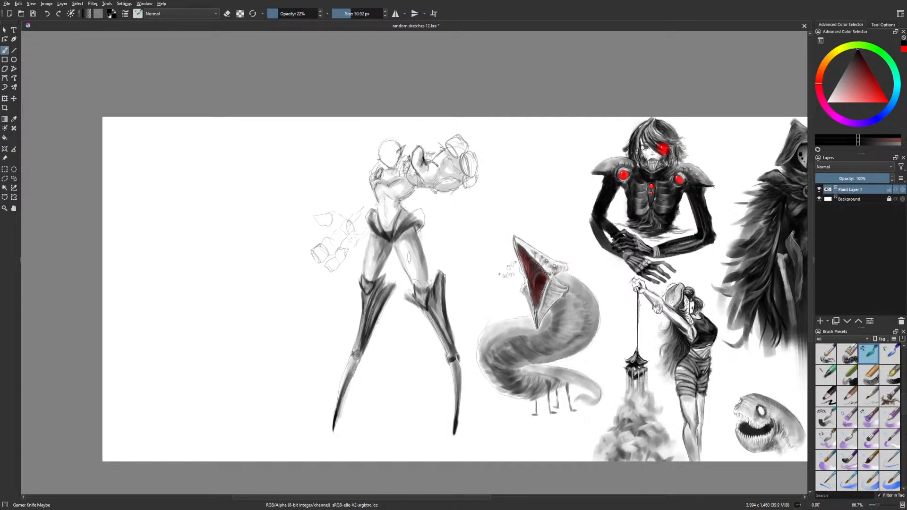
key("m")
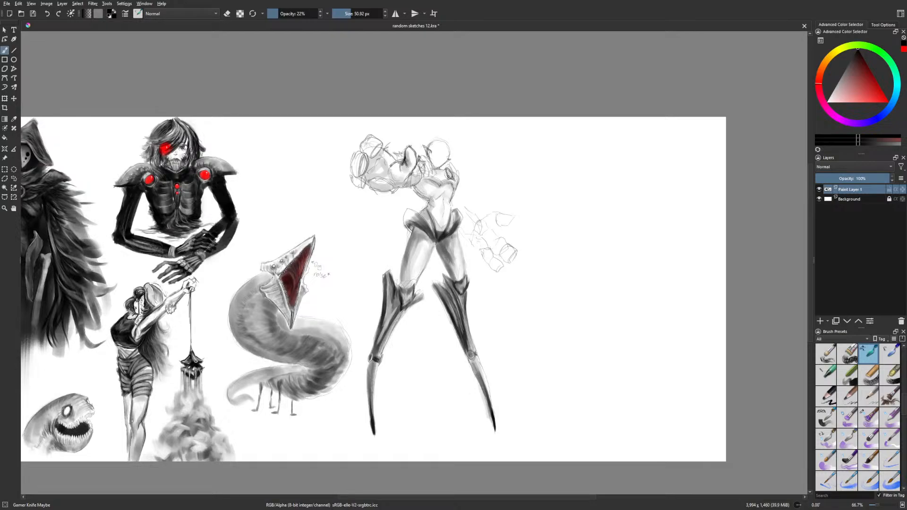
mouse_move(416, 230)
left_mouse_down()
mouse_move(409, 241)
mouse_move(423, 239)
left_mouse_up()
key("bracketleft")
key("bracketleft")
key("bracketleft")
key("bracketleft")
key("bracketleft")
key("bracketleft")
key("bracketleft")
key("bracketleft")
Clean up around the torso with the Eraser Circle brush, then return to painting with the 3 px liner brush
right_click(406, 223)
left_click(420, 168)
right_click(401, 250)
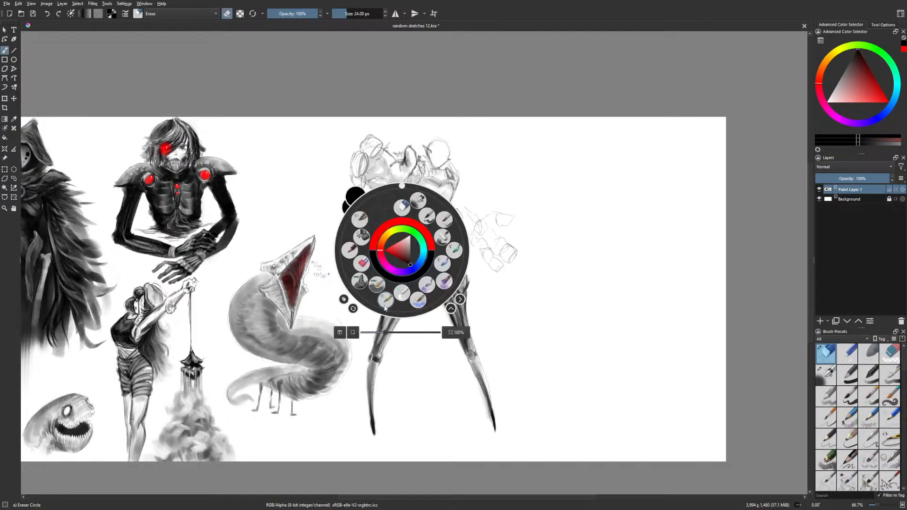
left_click(386, 304)
key("e")
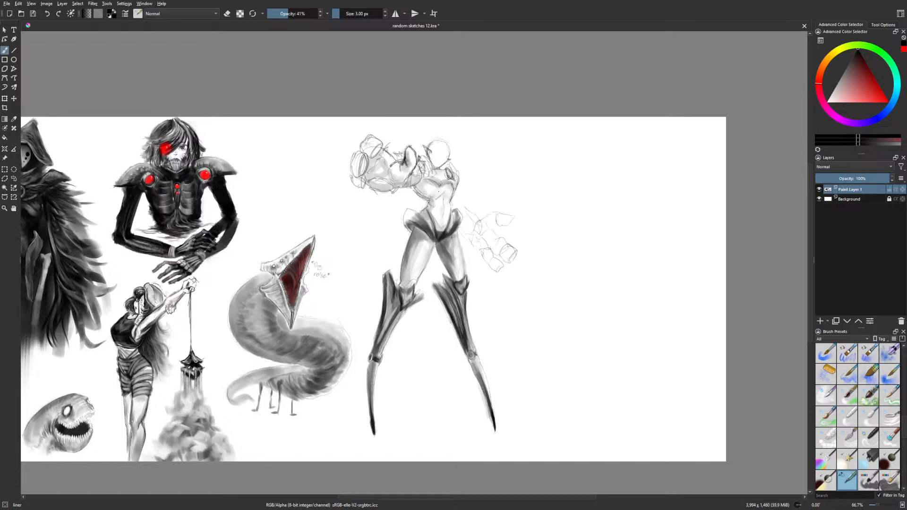
Shade the figure's chest and ribs with the 20 px Gamer Knife Maybe brush at 50% opacity, and mirror the view
right_click(499, 344)
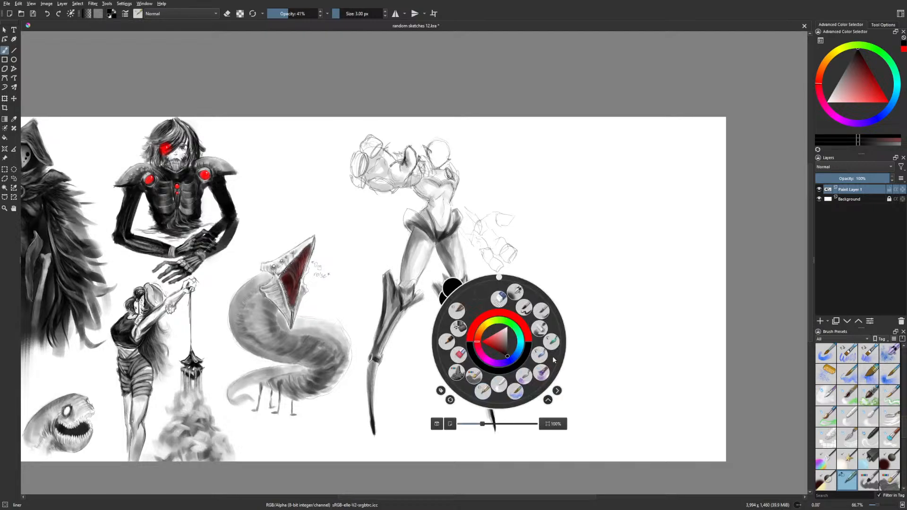
left_click(539, 287)
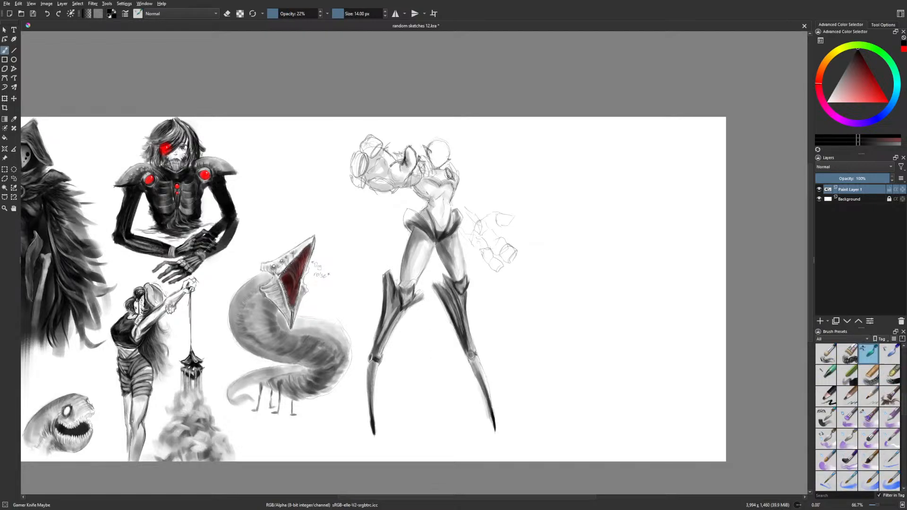
left_click(292, 15)
key("bracketright")
key("bracketright")
key("bracketright")
key("bracketright")
mouse_move(416, 182)
left_mouse_down()
mouse_move(432, 196)
mouse_move(432, 187)
mouse_move(449, 186)
mouse_move(432, 203)
mouse_move(446, 219)
left_mouse_up()
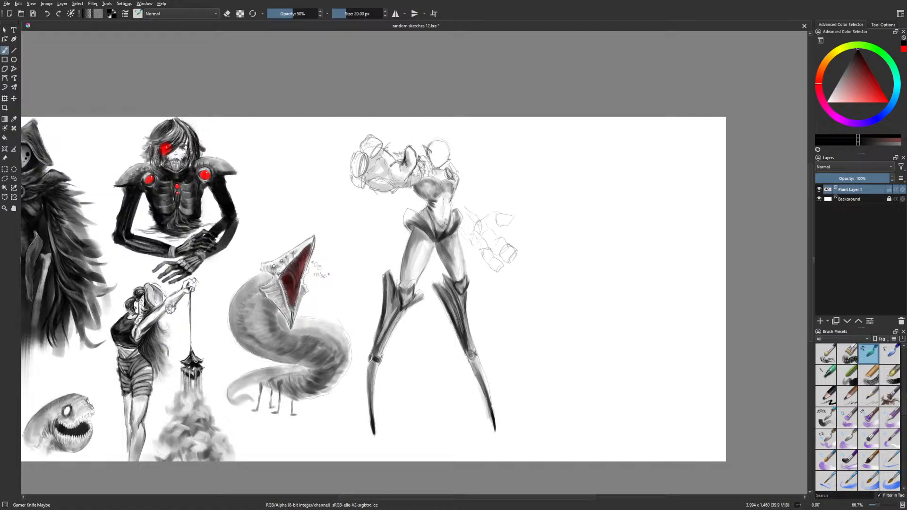
key("m")
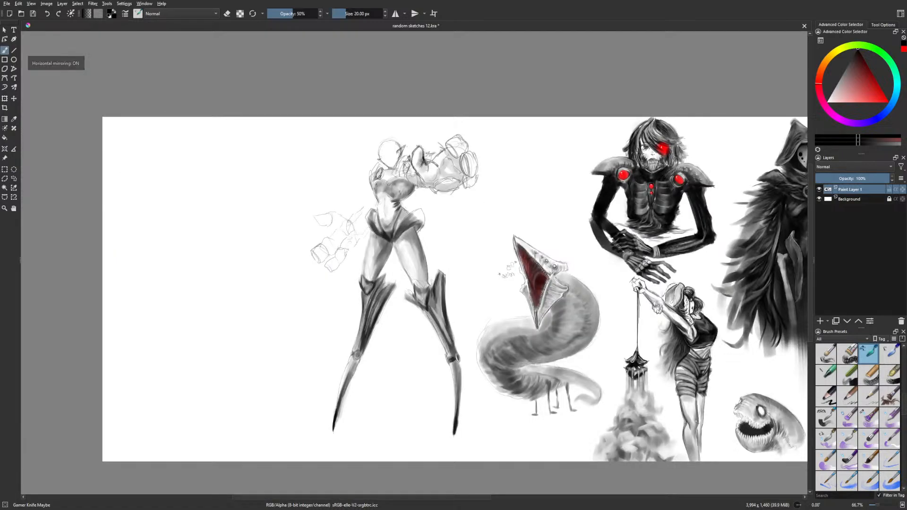
Enlarge the brush to about 48 px and lay soft grey shading over the abdomen and waist, mirroring the view
left_click_drag(358, 15, 350, 16)
mouse_move(381, 208)
left_mouse_down()
mouse_move(385, 198)
mouse_move(386, 216)
left_mouse_up()
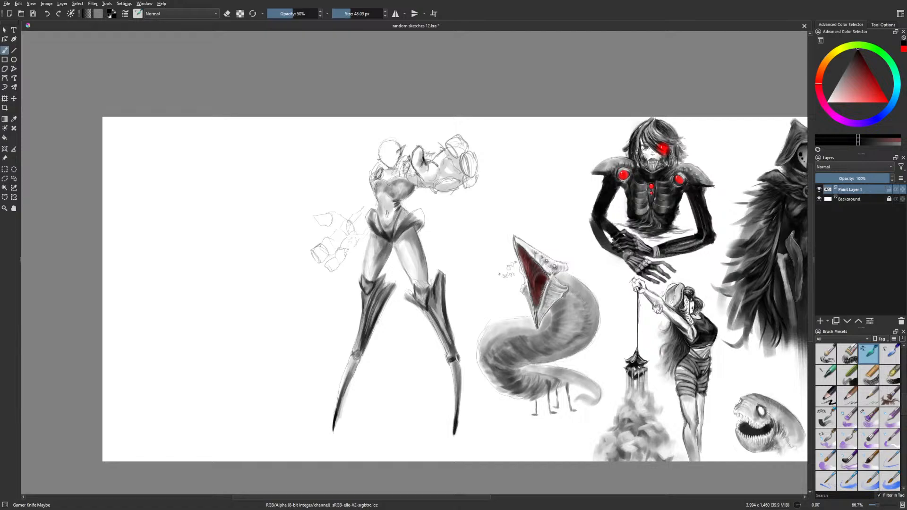
key("m")
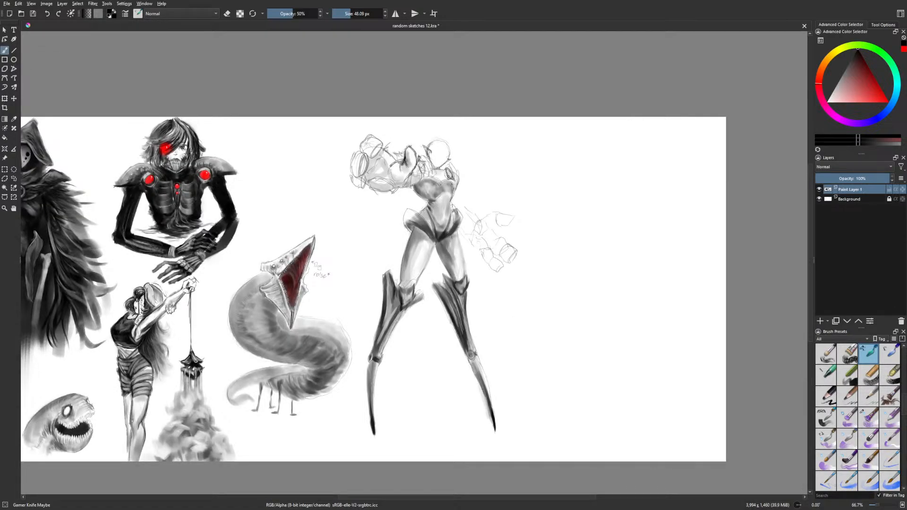
left_click_drag(455, 208, 435, 211)
Define the navel and midriff by alternating erasing and painting, reducing the brush from 22 px for finer work
key("e")
key("e")
left_click_drag(443, 214, 444, 219)
key("e")
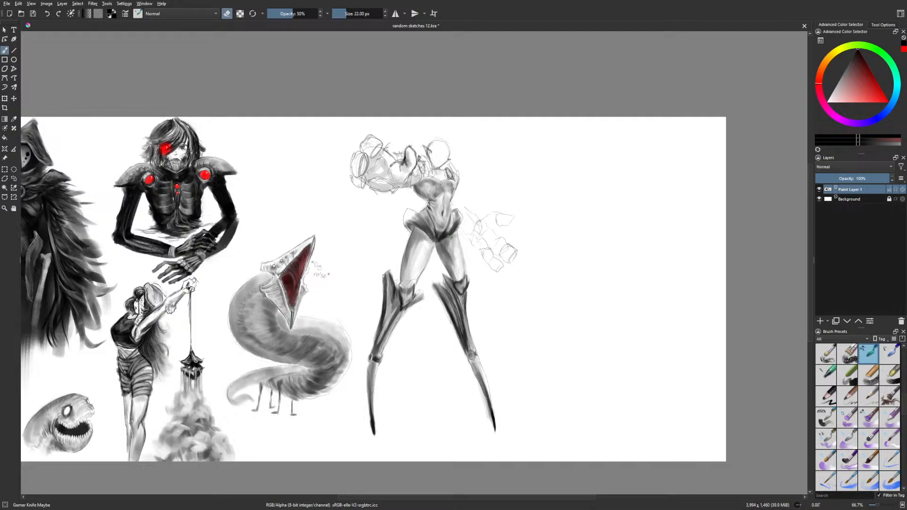
key("bracketleft")
key("bracketleft")
Refine the waist and pelvis lines with the 3 px liner brush, alternating erasing and painting and mirroring the view
right_click(418, 223)
left_click(401, 274)
key("m")
key("e")
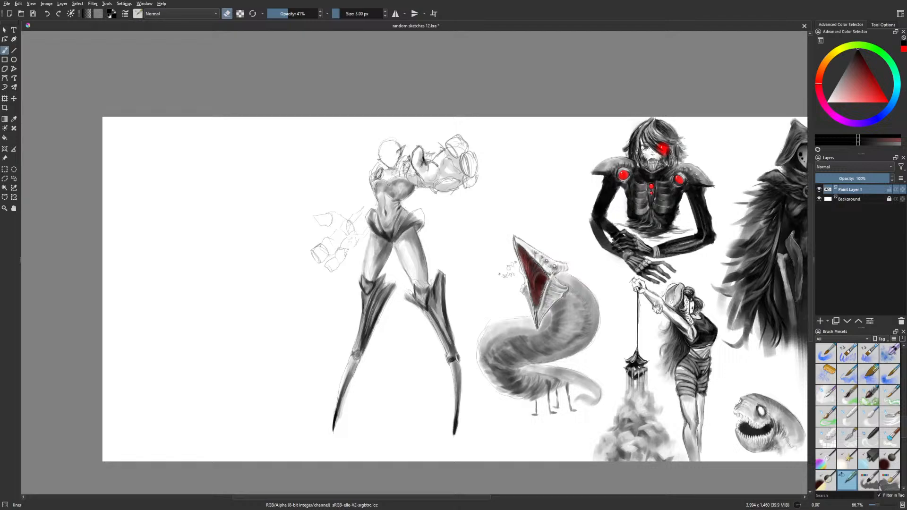
key("e")
key("m")
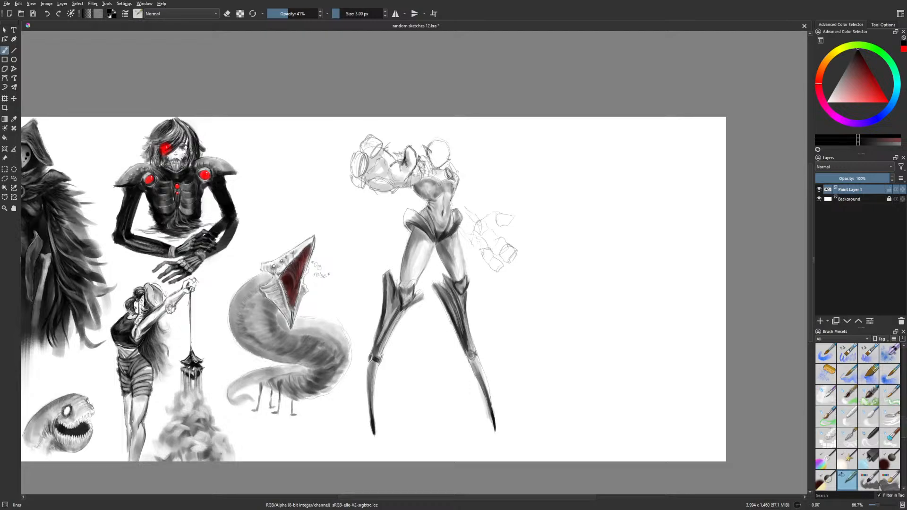
Undo the last liner stroke, rework the contour on the inner thigh, and mirror the view
key("ctrl+z")
left_click_drag(433, 250, 426, 268)
key("m")
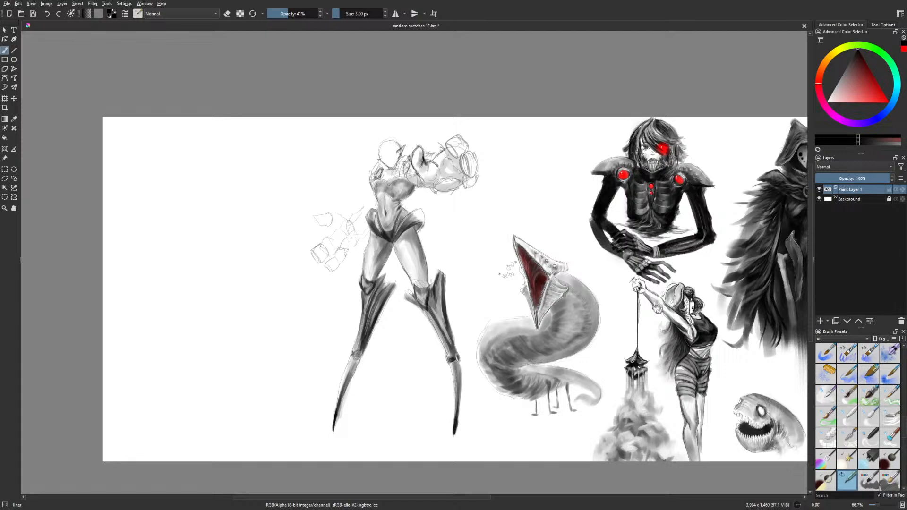
Darken the shoulder and upper chest beside the raised fist with the 16 px Gamer Knife Maybe brush at 50% opacity
right_click(444, 326)
left_click(506, 289)
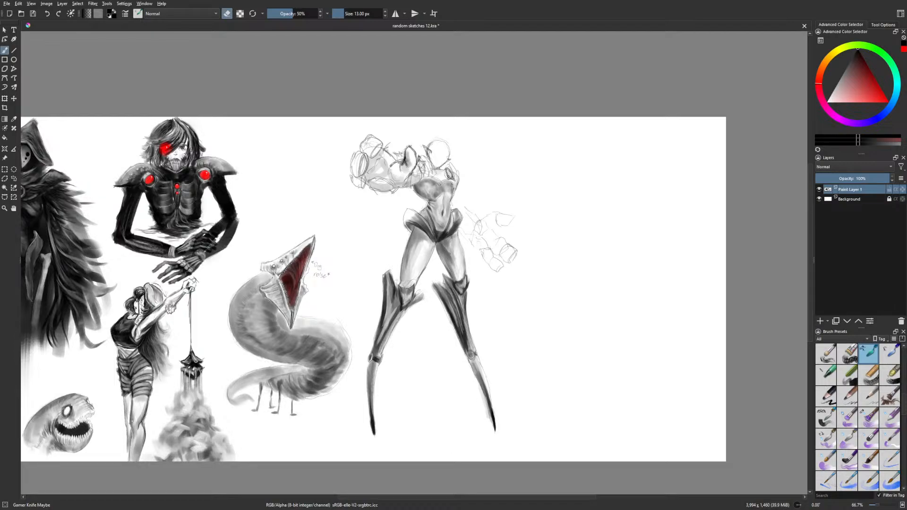
key("e")
key("bracketright")
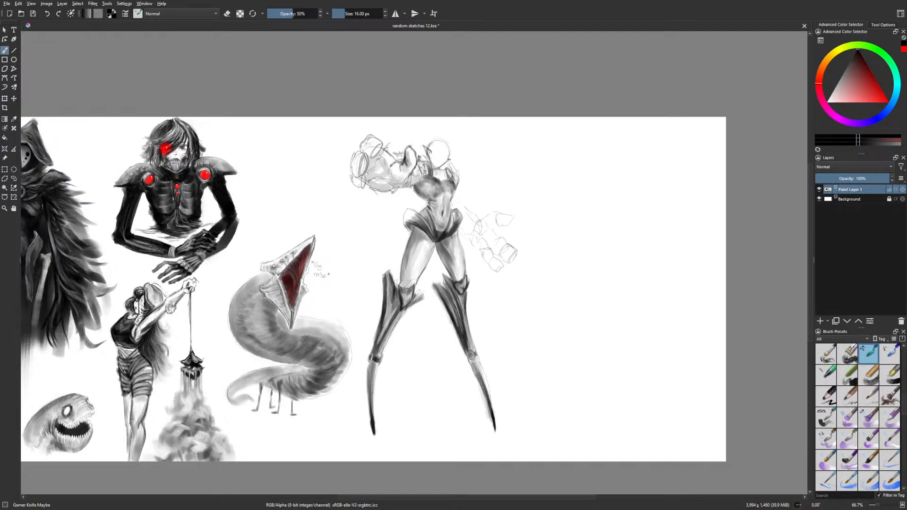
left_click_drag(422, 157, 427, 164)
left_click_drag(424, 158, 429, 163)
key("m")
right_click(376, 246)
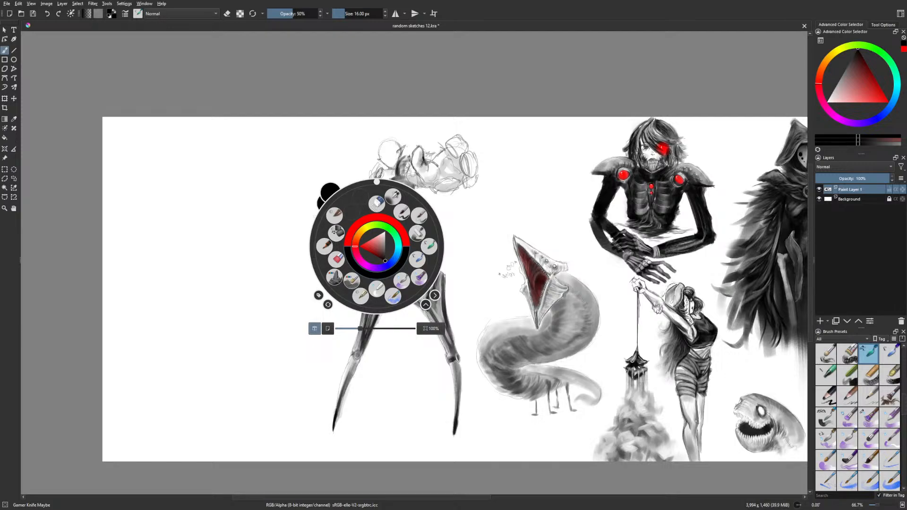
left_click(360, 295)
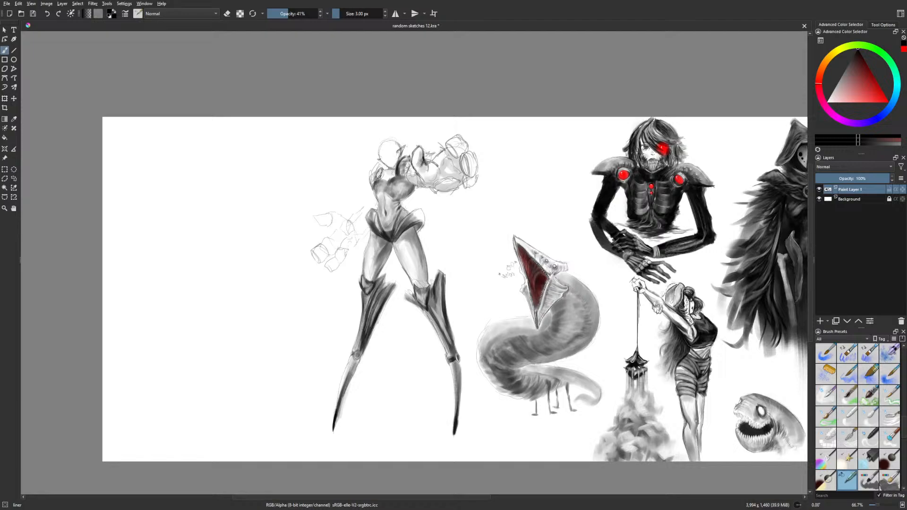
left_click_drag(658, 405, 424, 375)
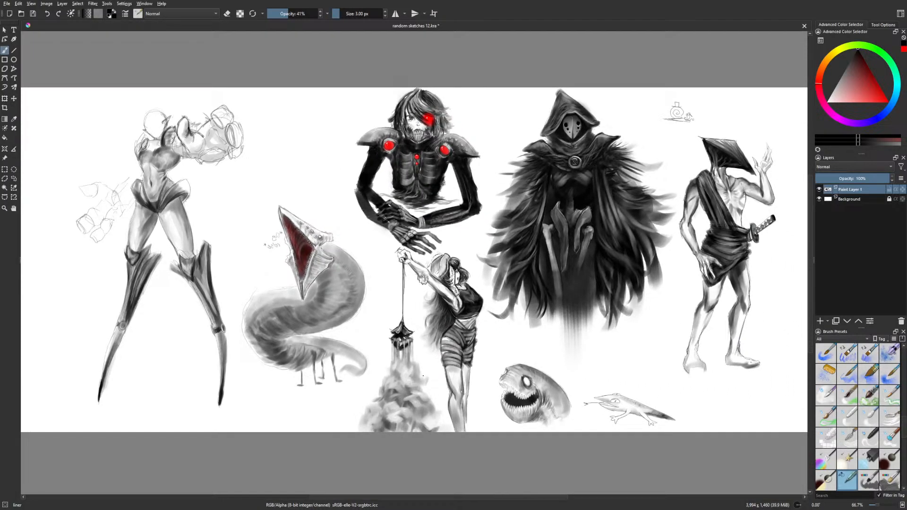
left_click_drag(319, 196, 318, 215)
left_click_drag(377, 285, 392, 291)
left_click_drag(385, 284, 386, 293)
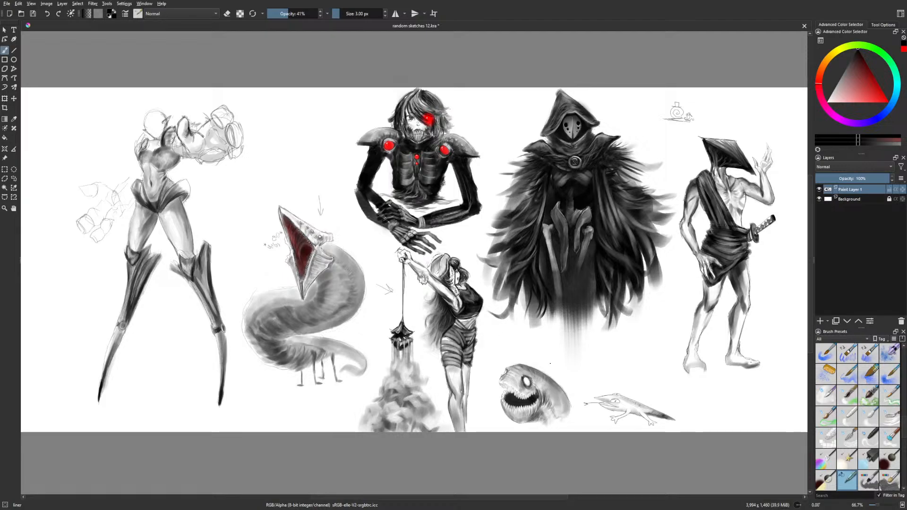
left_click_drag(546, 354, 542, 366)
left_click_drag(541, 361, 548, 366)
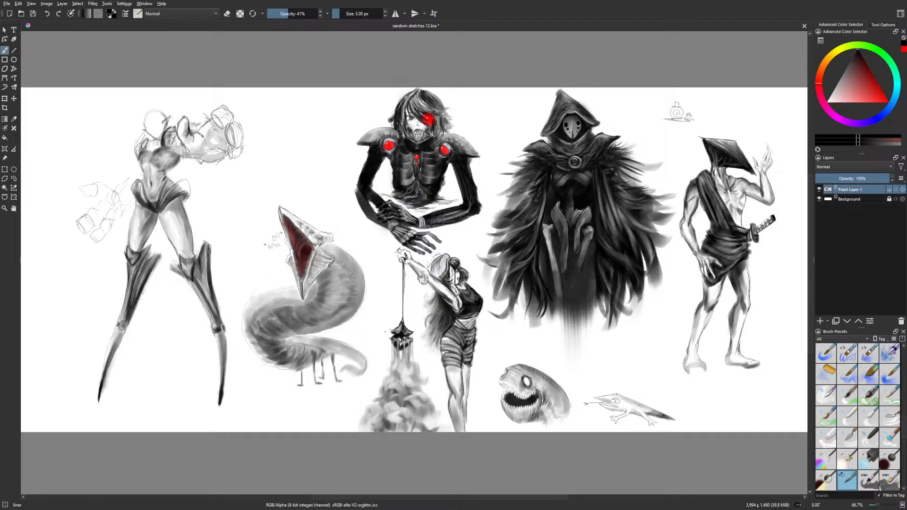
Shade the underside of the raised forearm and fist with the 22 px Gamer Knife Maybe brush at 50% opacity
left_click_drag(273, 331, 319, 334)
right_click(310, 338)
left_click(364, 339)
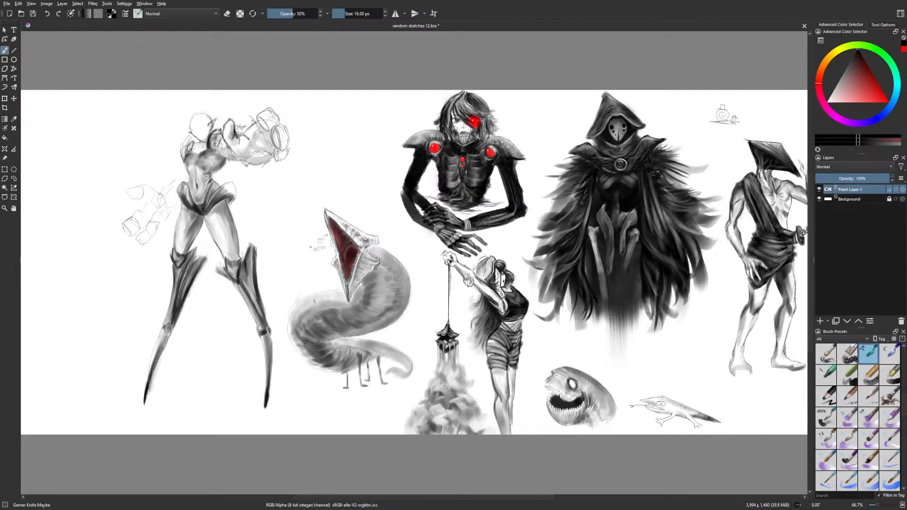
key("bracketright")
key("bracketright")
key("bracketright")
mouse_move(248, 158)
left_mouse_down()
mouse_move(268, 160)
mouse_move(236, 153)
mouse_move(247, 150)
left_mouse_up()
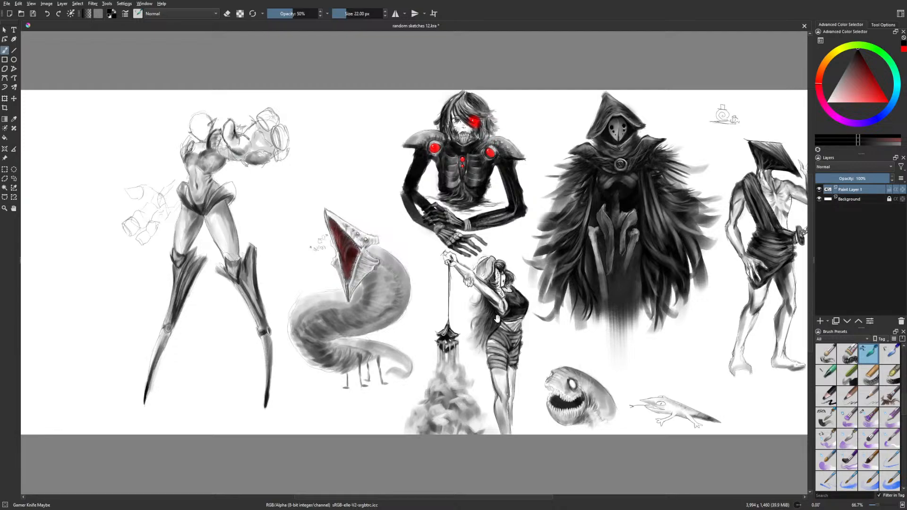
Examine the smoking lantern and the surrounding sketches up close
left_click_drag(499, 319, 553, 326)
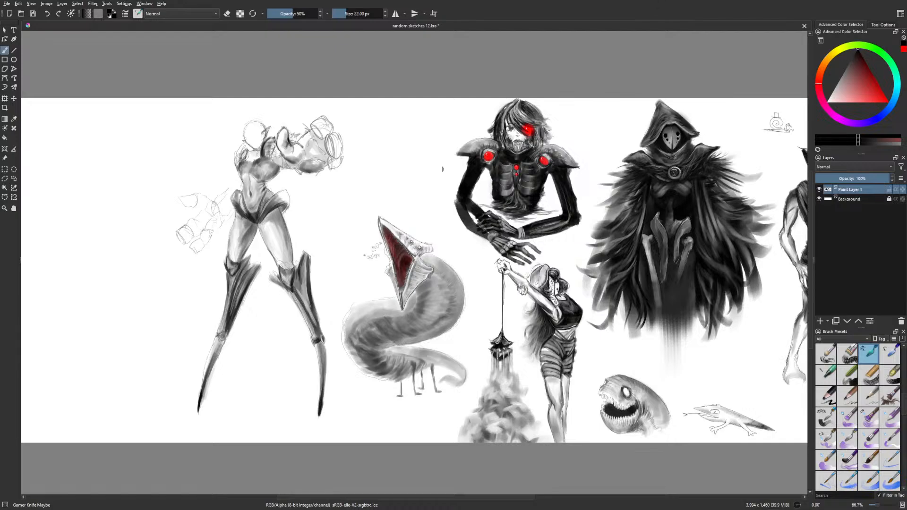
scroll(470, 289, "up", 5)
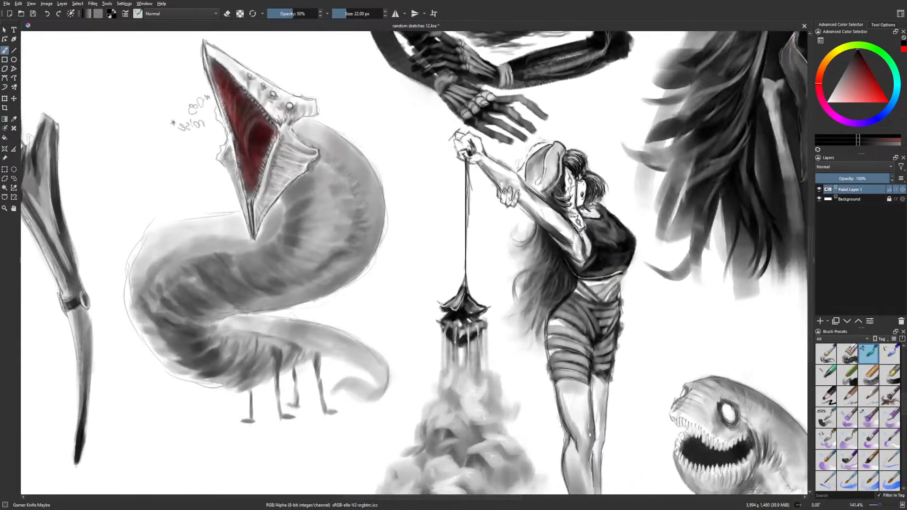
scroll(485, 336, "up", 2)
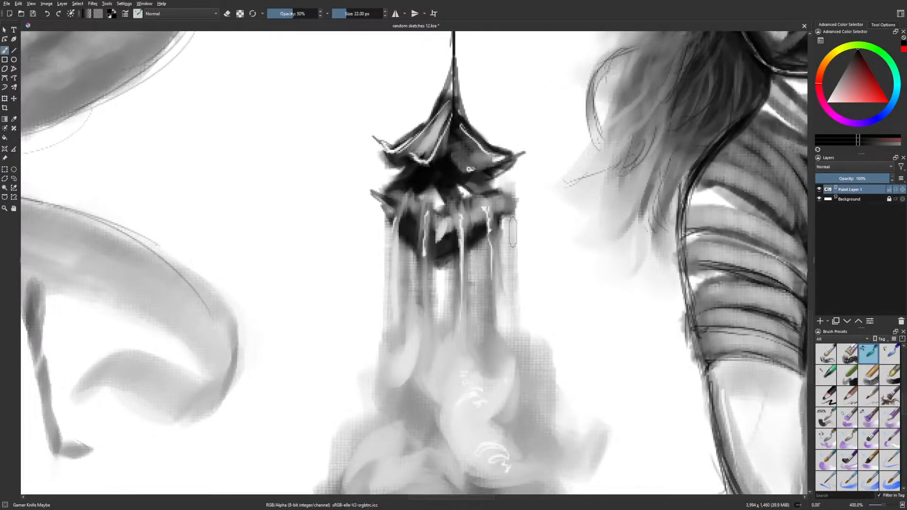
scroll(512, 231, "down", 3)
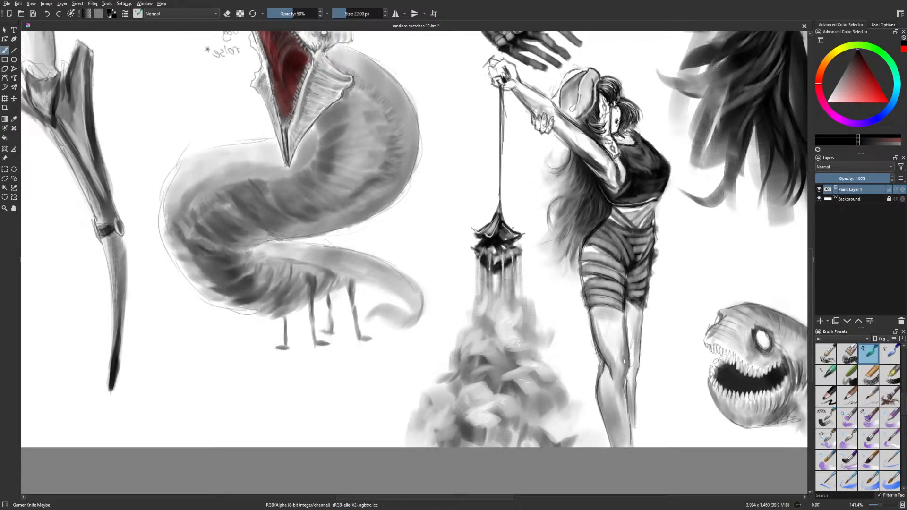
scroll(513, 230, "down", 2)
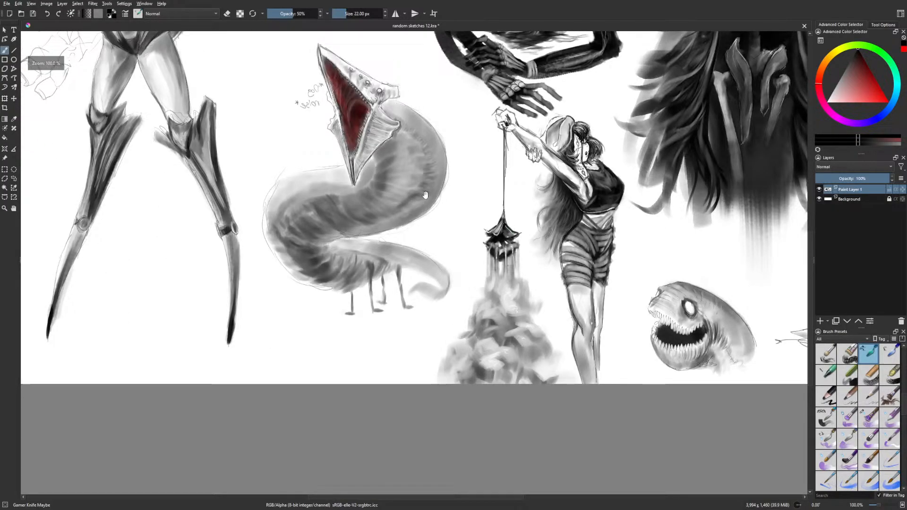
scroll(466, 283, "up", 1)
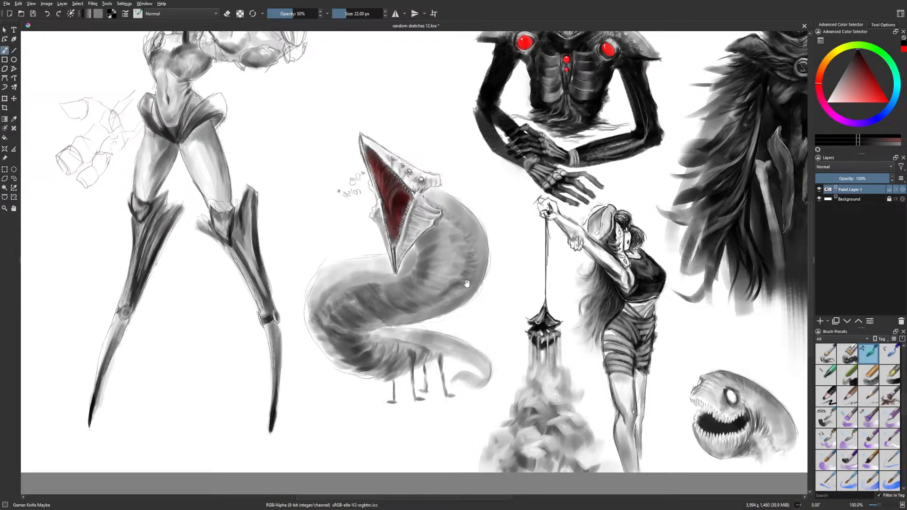
left_click_drag(401, 214, 428, 229)
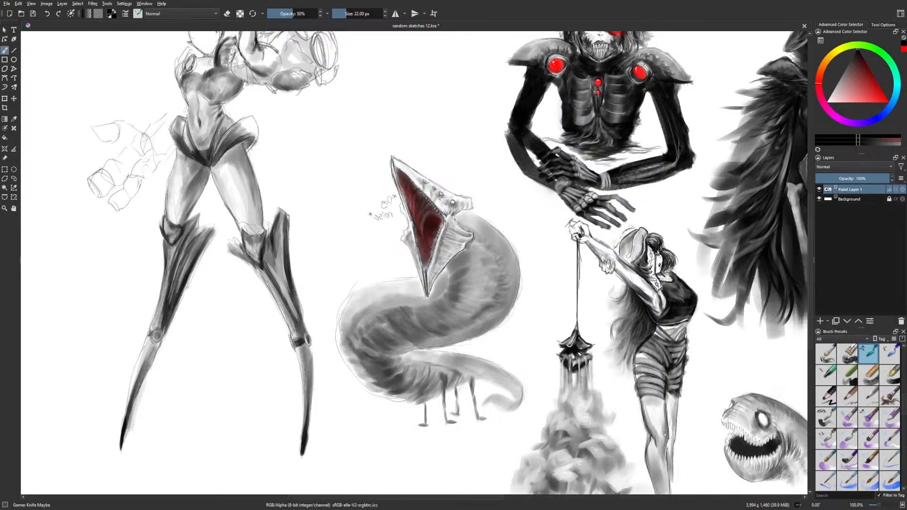
Make fine touch-ups with the 3 px liner brush, switching between erasing and painting
right_click(471, 366)
left_click(455, 415)
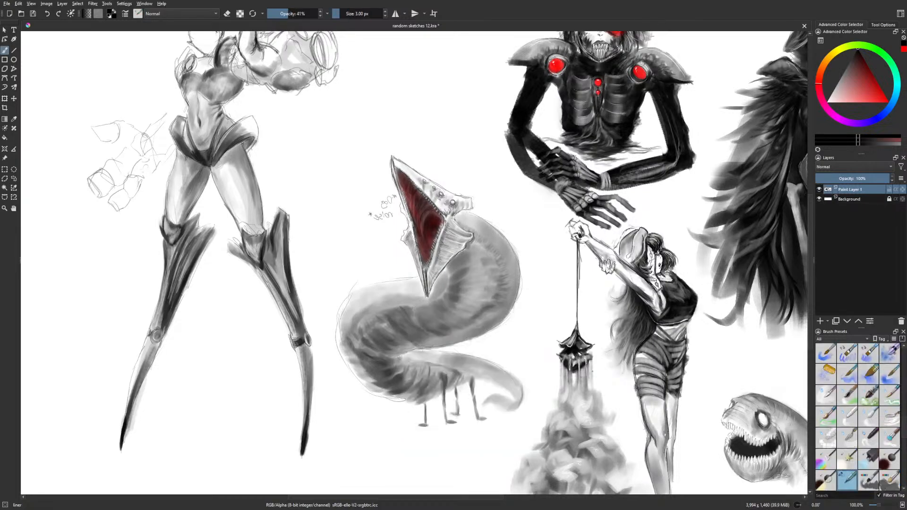
key("e")
key("e")
left_click_drag(697, 312, 660, 288)
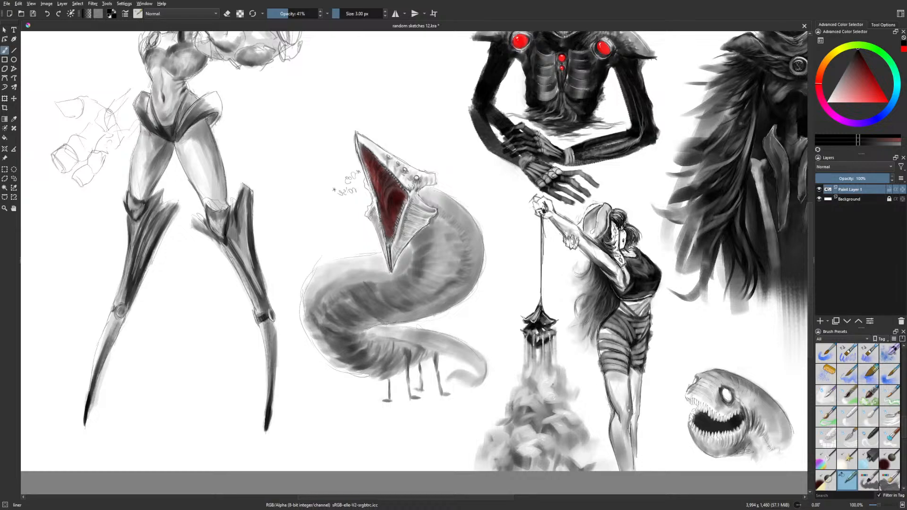
left_click_drag(630, 361, 651, 404)
Switch to the Gamer Knife Maybe brush at 29% opacity and reduce its size to 32 px
right_click(547, 374)
left_click(599, 374)
left_click(351, 13)
left_click(284, 14)
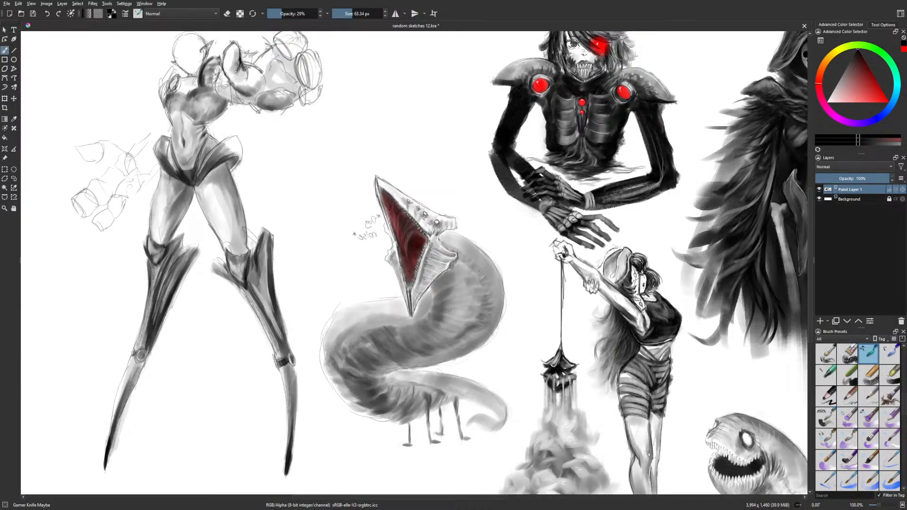
key("bracketleft")
key("bracketleft")
key("bracketleft")
key("bracketleft")
key("bracketleft")
key("bracketleft")
key("bracketleft")
key("bracketleft")
key("bracketleft")
Mirror the view and reduce the Gamer Knife Maybe brush to 16 px for work around the serpent creature
key("m")
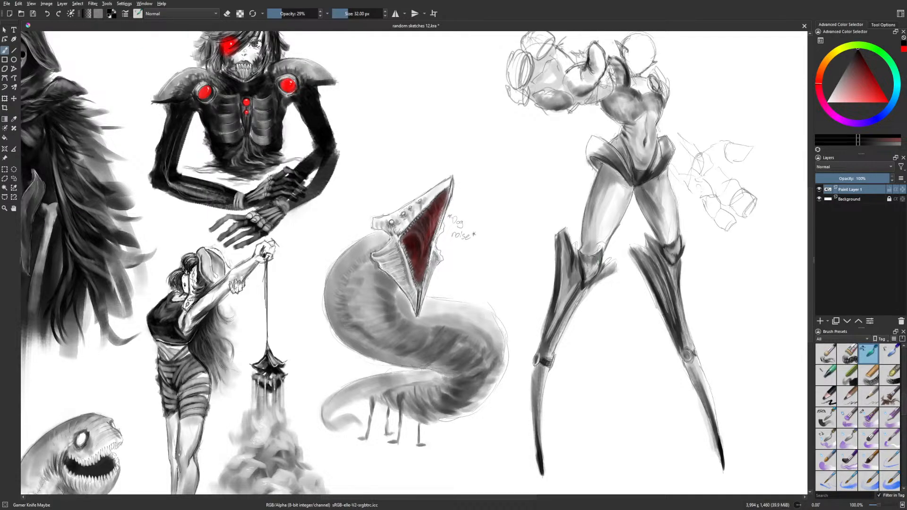
key("bracketleft")
key("bracketleft")
key("bracketleft")
left_click_drag(338, 421, 414, 378)
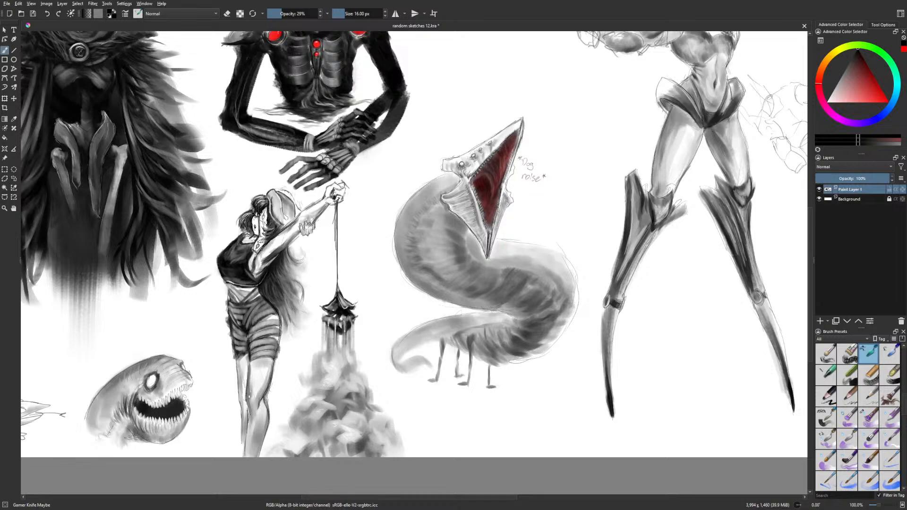
Erase around the serpent creature's small legs with the 24 px Eraser Circle, and return to the Gamer Knife Maybe brush
right_click(369, 254)
left_click(360, 207)
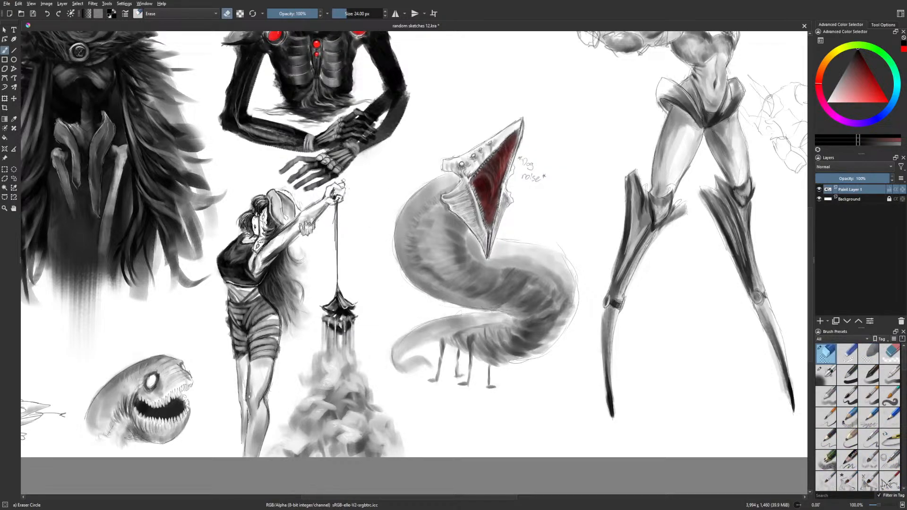
left_click_drag(473, 349, 460, 354)
right_click(460, 352)
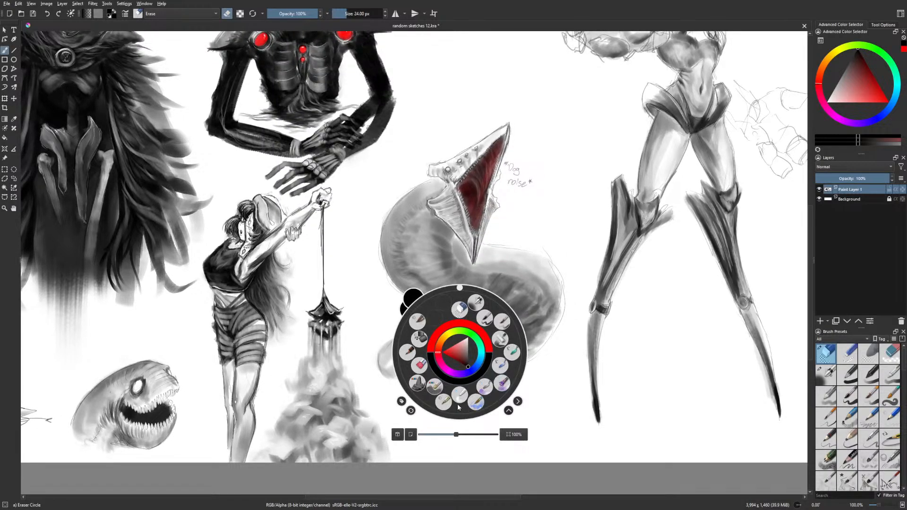
left_click(512, 352)
left_click_drag(636, 275, 553, 339)
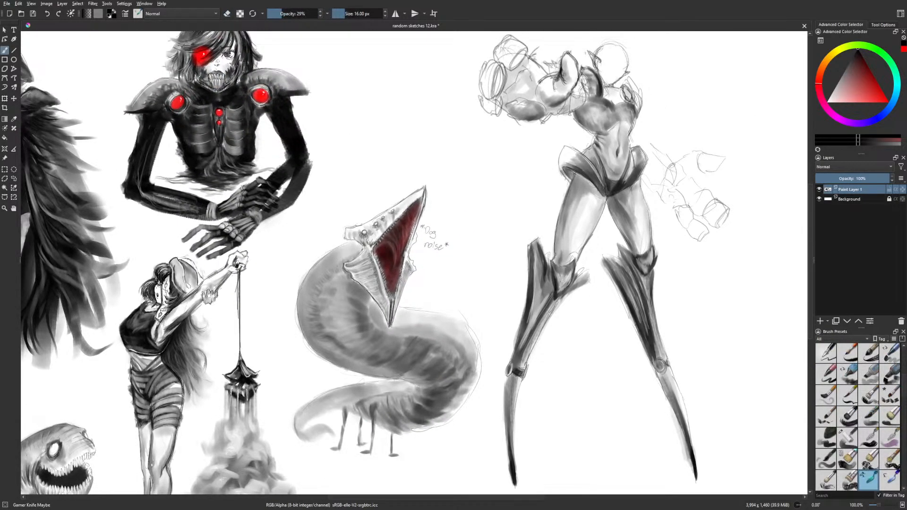
Shade the long-legged figure's raised shoulder with Gamer Knife Maybe and line the opposite shoulder with the 3 px liner
left_click_drag(579, 87, 583, 96)
key("bracketright")
right_click(614, 109)
left_click(599, 158)
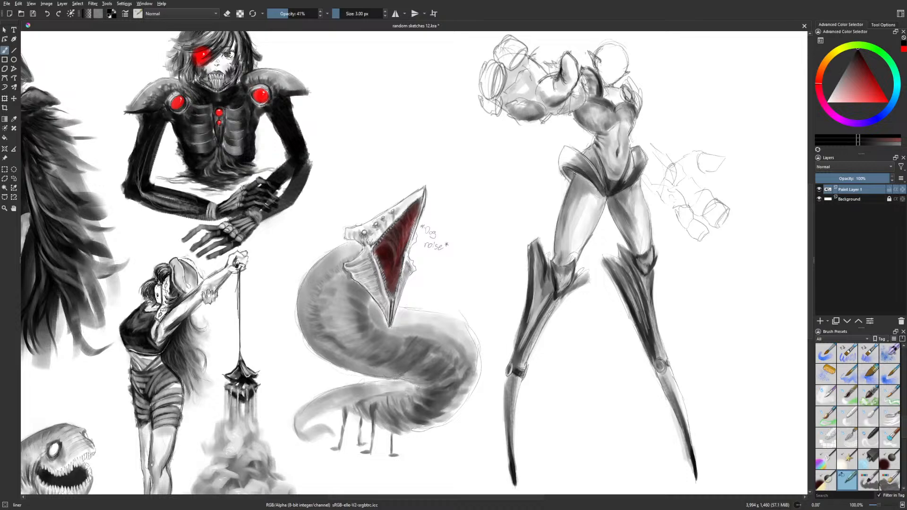
left_click_drag(633, 104, 639, 114)
Lighten the raised forearm and fist by erasing with Gamer Knife Maybe enlarged to about 45 px
right_click(483, 321)
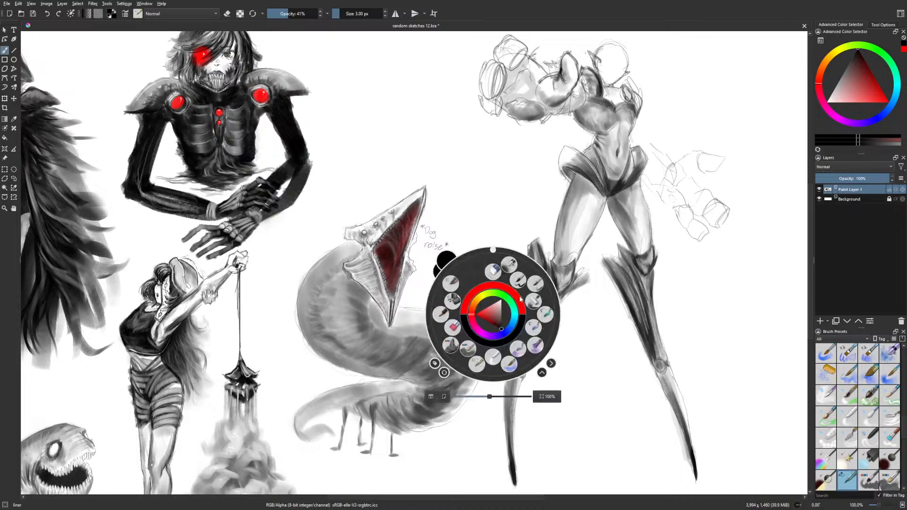
left_click(545, 314)
key("e")
key("bracketleft")
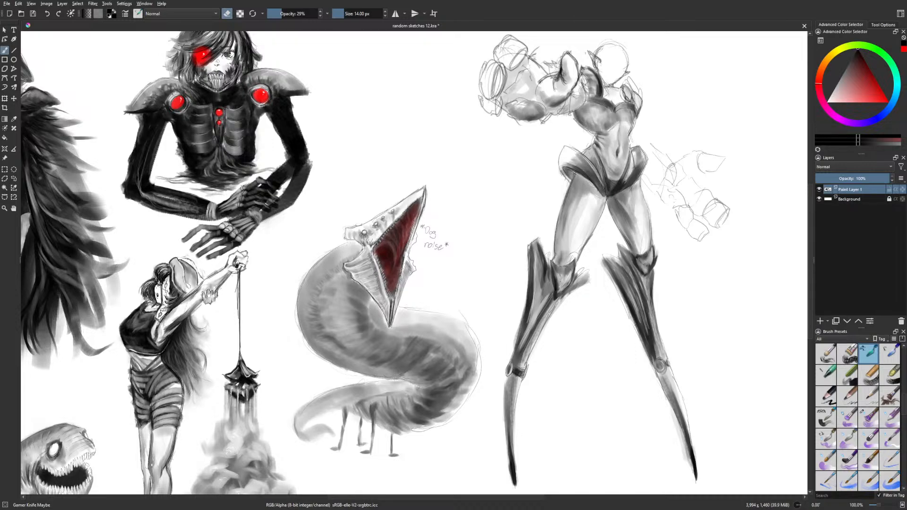
left_click_drag(541, 249, 541, 268)
left_click(349, 14)
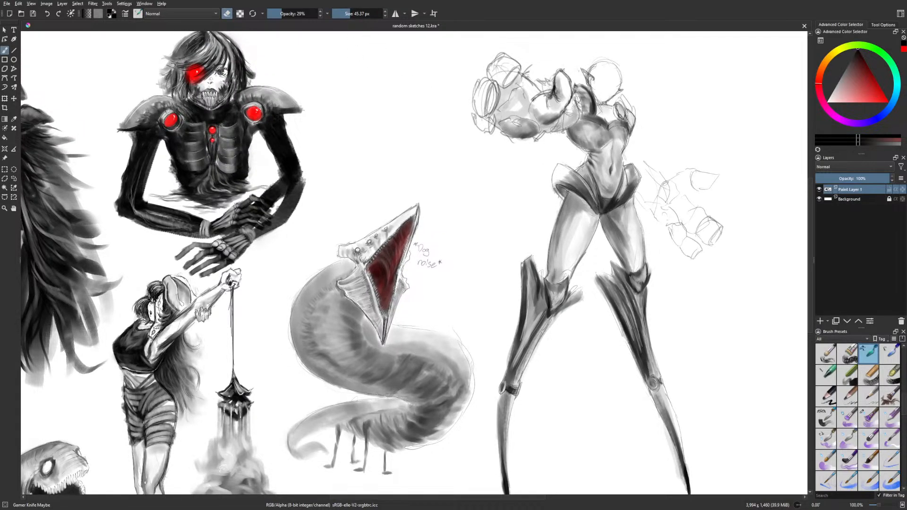
mouse_move(519, 106)
left_mouse_down()
mouse_move(557, 107)
mouse_move(560, 94)
left_mouse_up()
key("e")
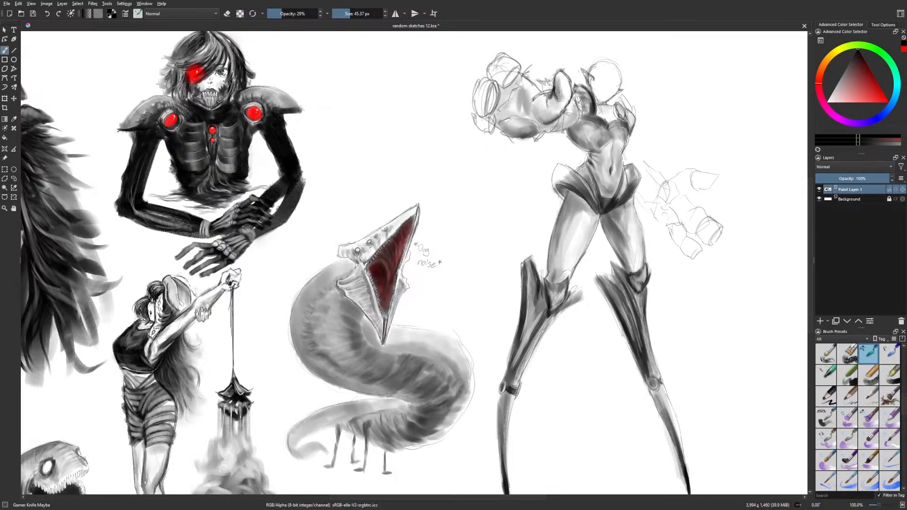
Paint soft grey shading over the knuckles and fingers of the raised fist
key("bracketleft")
key("bracketleft")
key("bracketleft")
key("bracketleft")
mouse_move(459, 83)
left_mouse_down()
mouse_move(475, 84)
mouse_move(481, 115)
mouse_move(483, 89)
left_mouse_up()
left_click_drag(481, 131, 482, 122)
left_click_drag(502, 74, 495, 72)
left_click_drag(638, 196, 629, 217)
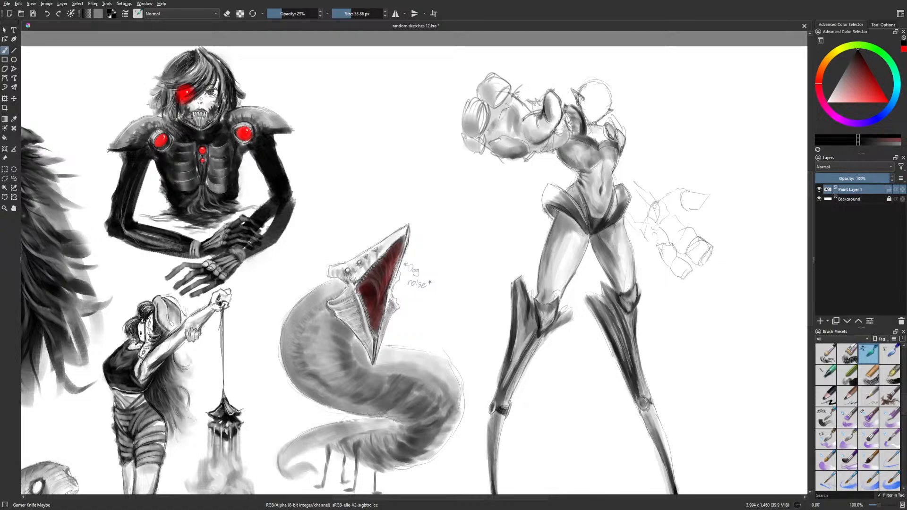
Shade the chest at about 16 px, and clean up beneath the raised arm in mirrored view, erasing at 60% opacity
left_click_drag(351, 13, 344, 13)
left_click_drag(592, 153, 590, 163)
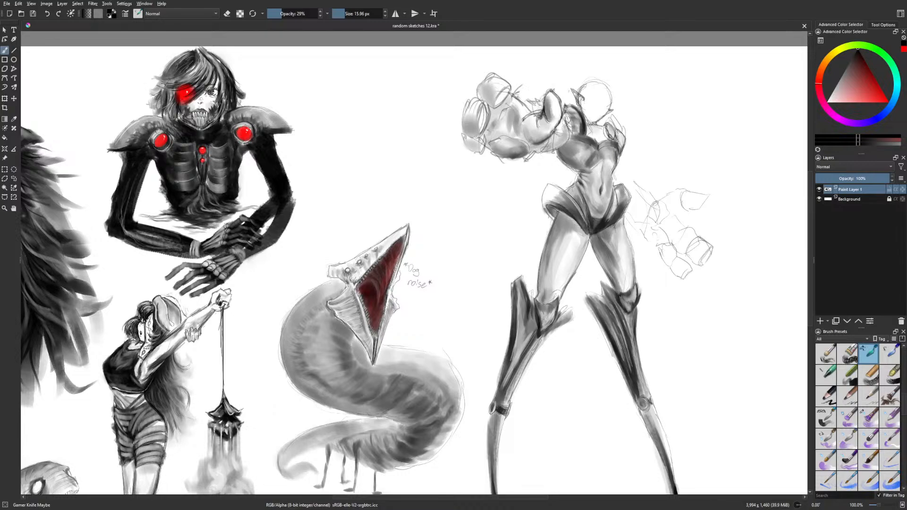
key("m")
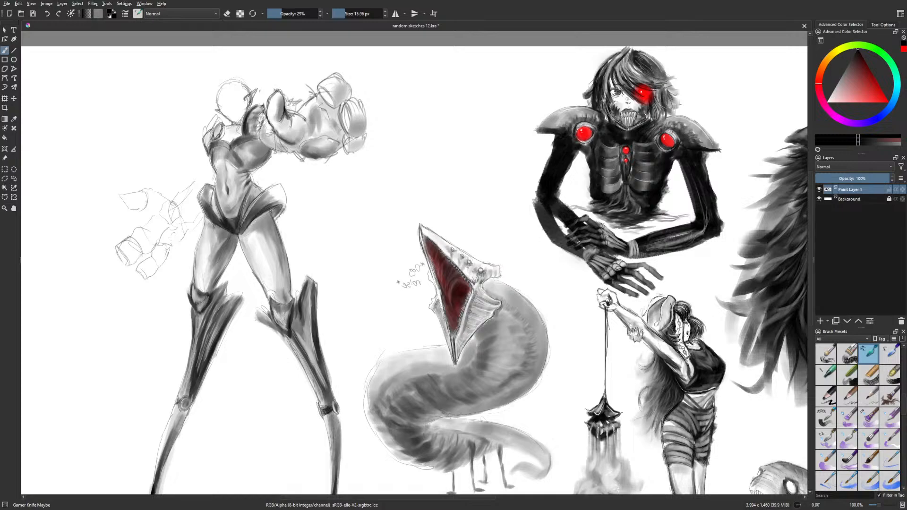
key("e")
left_click_drag(293, 16, 297, 16)
mouse_move(269, 157)
left_mouse_down()
mouse_move(255, 168)
mouse_move(269, 154)
left_mouse_up()
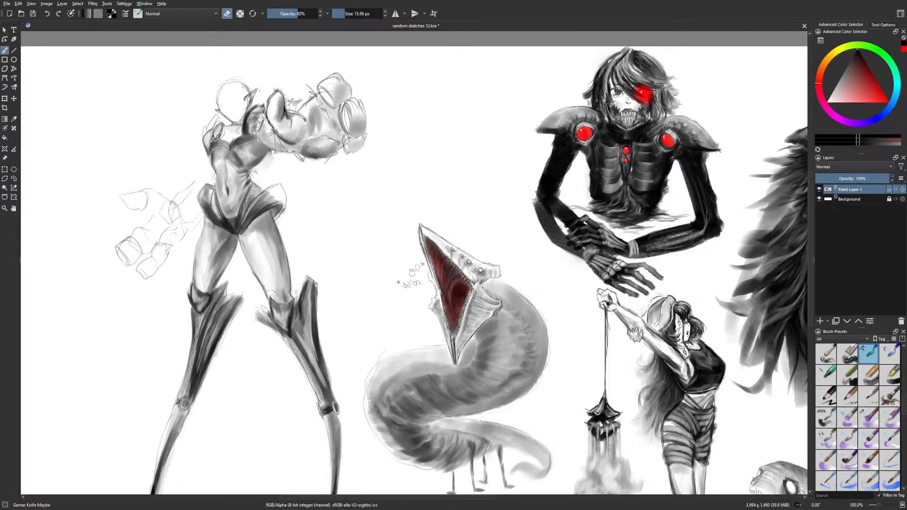
Try adding small marks beneath the raised arm with the liner and Gamer Knife Maybe brushes, and undo the last three strokes
key("m")
right_click(381, 280)
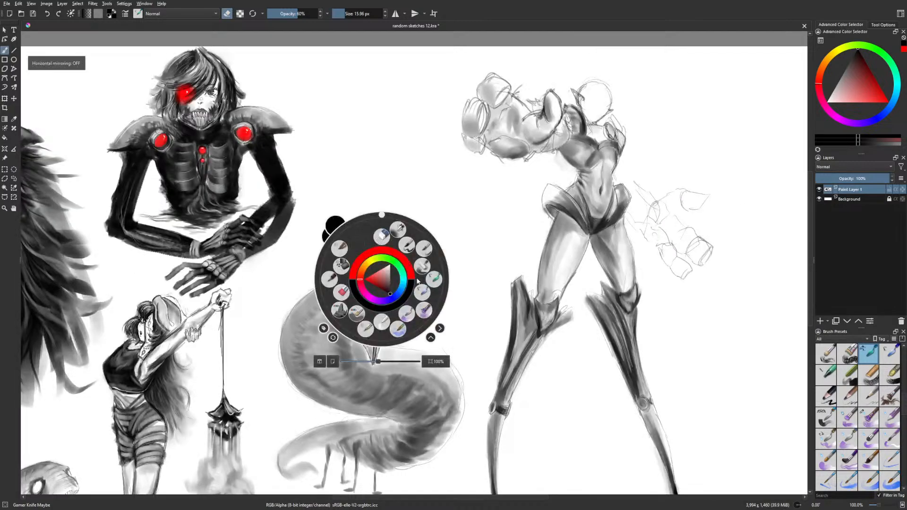
left_click(365, 330)
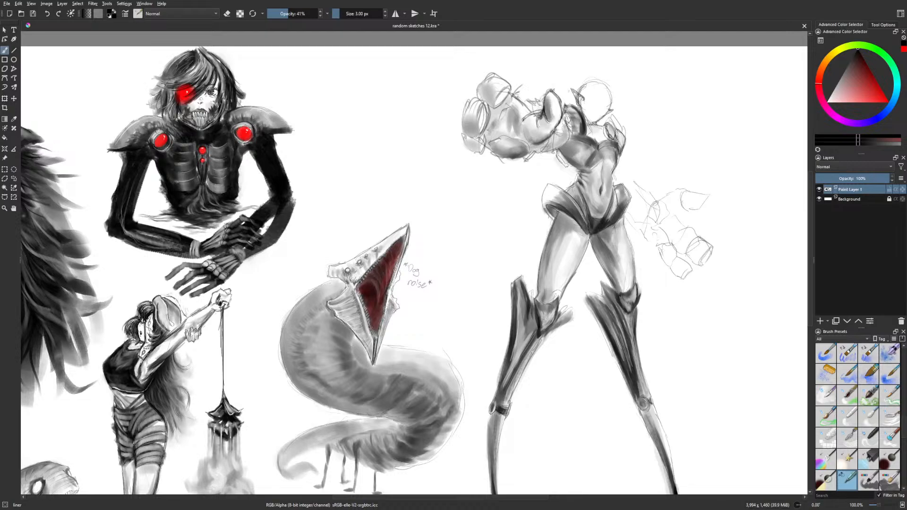
right_click(574, 173)
left_click(624, 175)
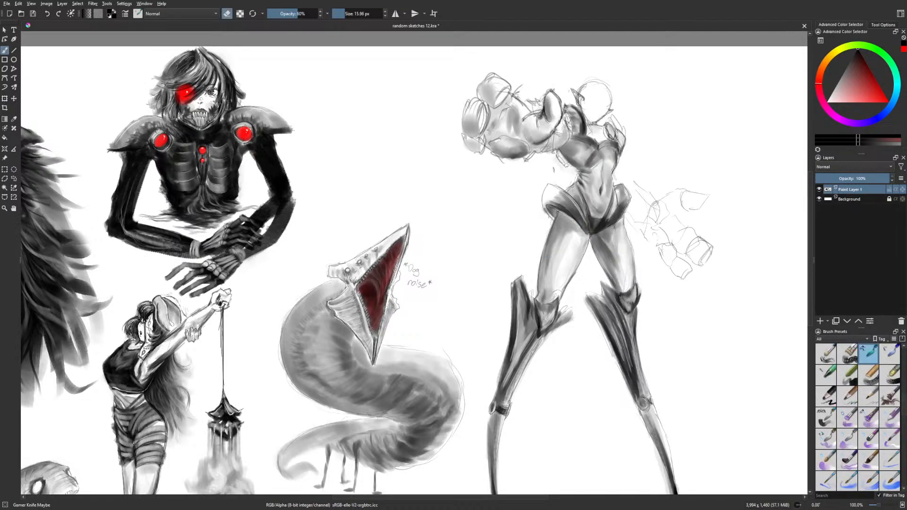
key("e")
mouse_move(555, 162)
left_mouse_down()
mouse_move(542, 179)
mouse_move(547, 171)
left_mouse_up()
key("ctrl+z")
key("ctrl+z")
key("ctrl+z")
Paint a dark pointed spike beneath the raised arm with Gamer Knife Maybe at about 31 px, trimming its edges by erasing
key("m")
key("bracketright")
key("bracketright")
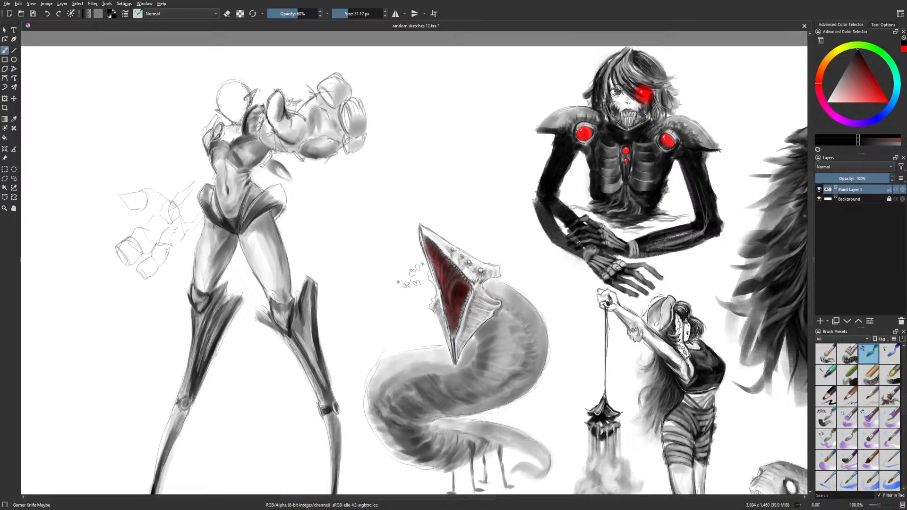
left_click_drag(277, 163, 284, 174)
key("e")
left_click_drag(303, 190, 283, 180)
key("e")
key("e")
key("e")
key("m")
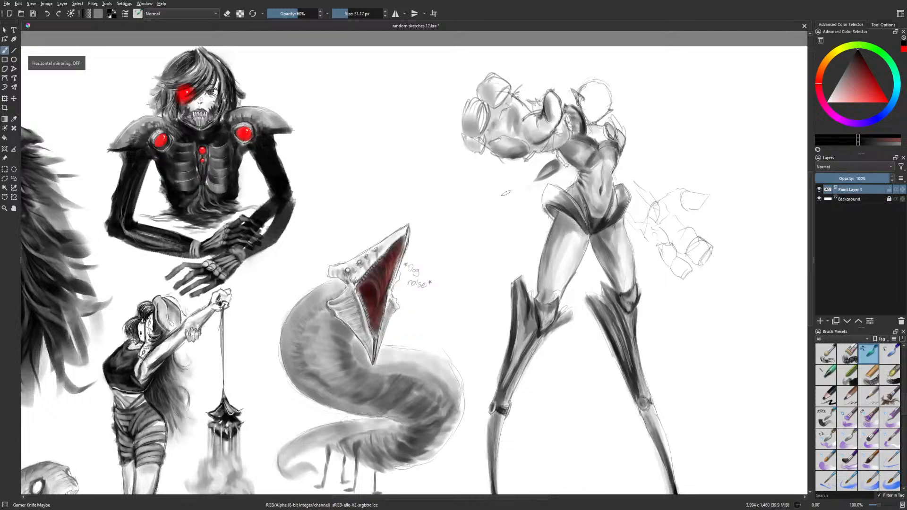
Refine the elbow spike with a smaller Gamer Knife Maybe brush and switch to the 3 px liner for its edges
key("e")
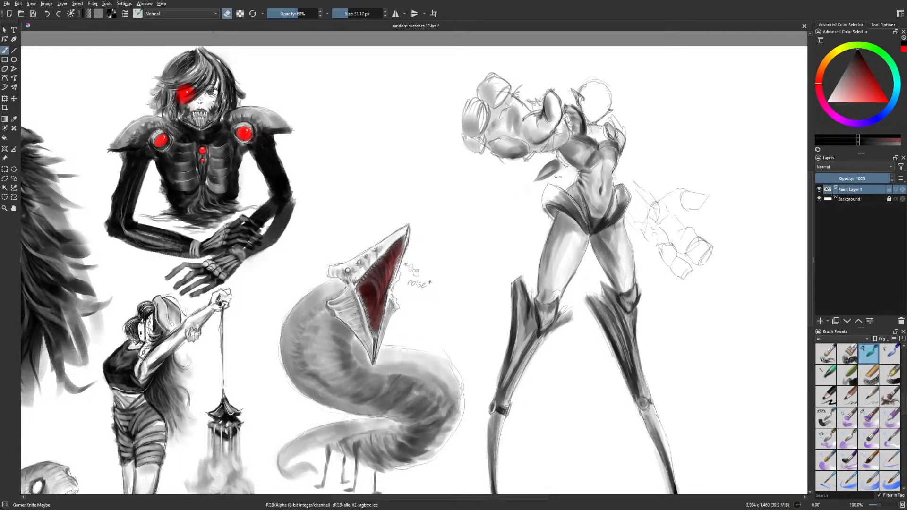
key("bracketleft")
key("bracketleft")
key("e")
right_click(569, 140)
left_click(553, 189)
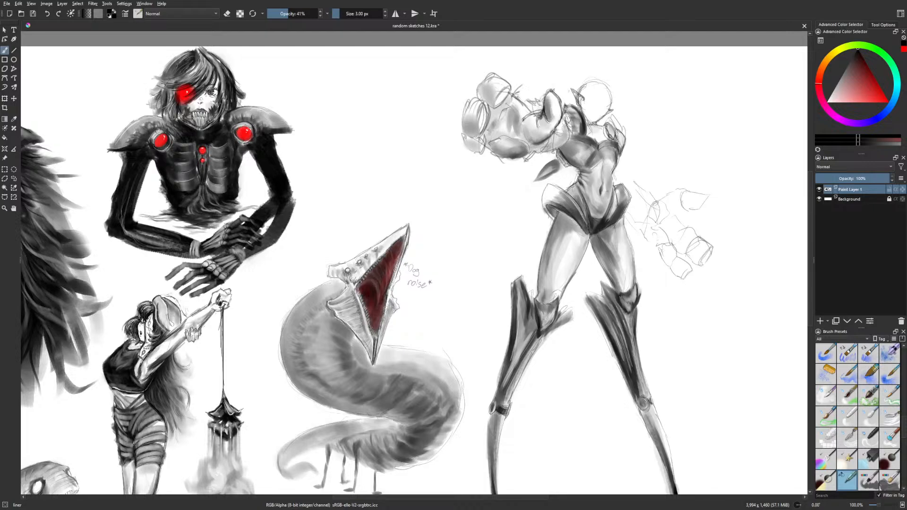
Rework the torso highlights and chest shading with Gamer Knife Maybe at 47% opacity and 13 px, alternating erasing and painting
key("e")
right_click(607, 213)
left_click(668, 196)
left_click_drag(292, 14, 291, 13)
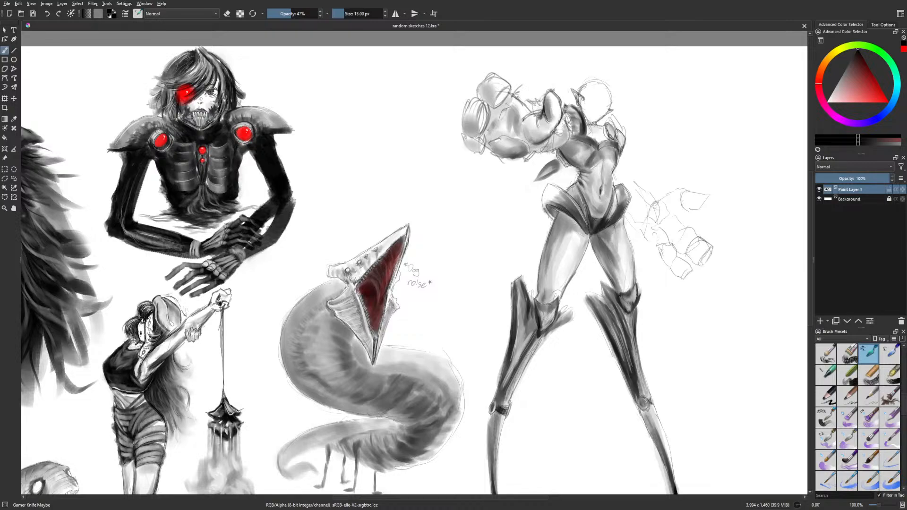
key("e")
left_click_drag(619, 162, 601, 196)
key("e")
left_click_drag(575, 163, 591, 170)
Draw a small round joint on the lowered shoulder with the 3 px liner, alternating erasing and painting
right_click(599, 175)
left_click(583, 224)
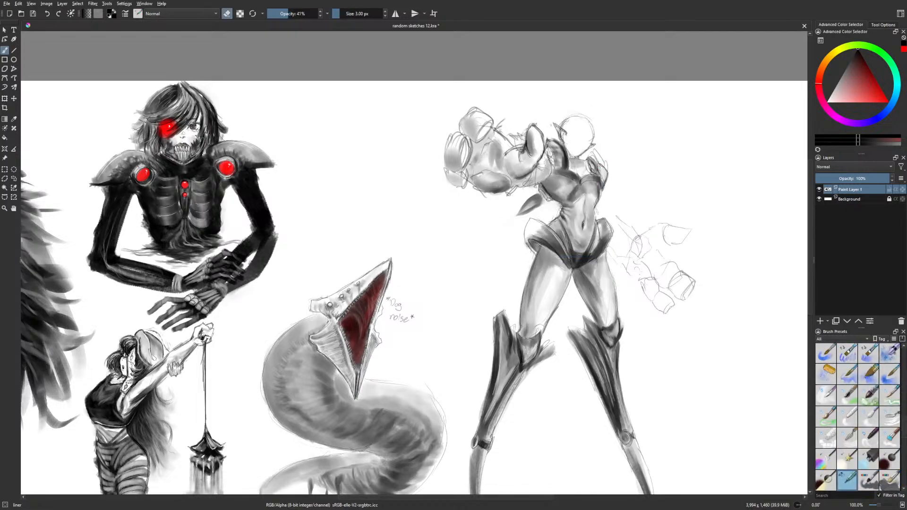
key("e")
key("e")
key("e")
key("e")
key("e")
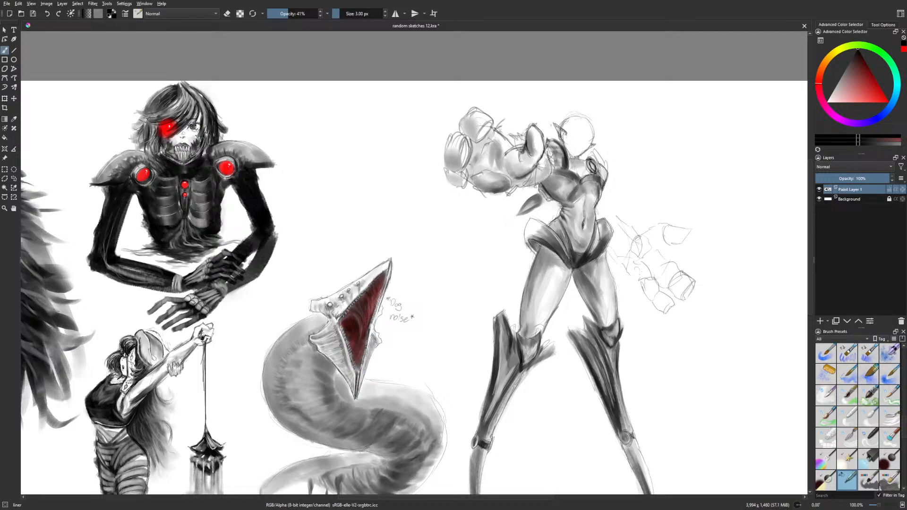
Touch up the shoulder joint with the 13 px Gamer Knife Maybe brush, checking the figure in mirrored view
right_click(578, 262)
left_click(631, 255)
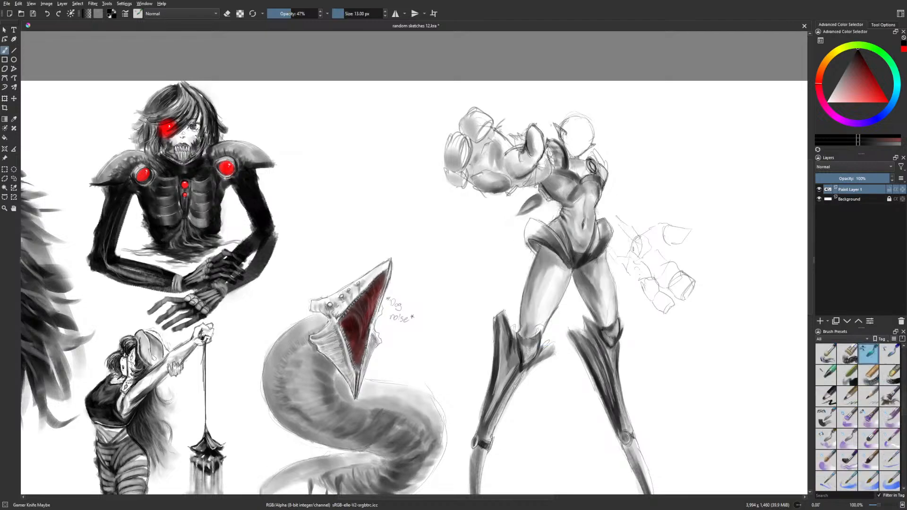
key("e")
key("e")
key("m")
key("e")
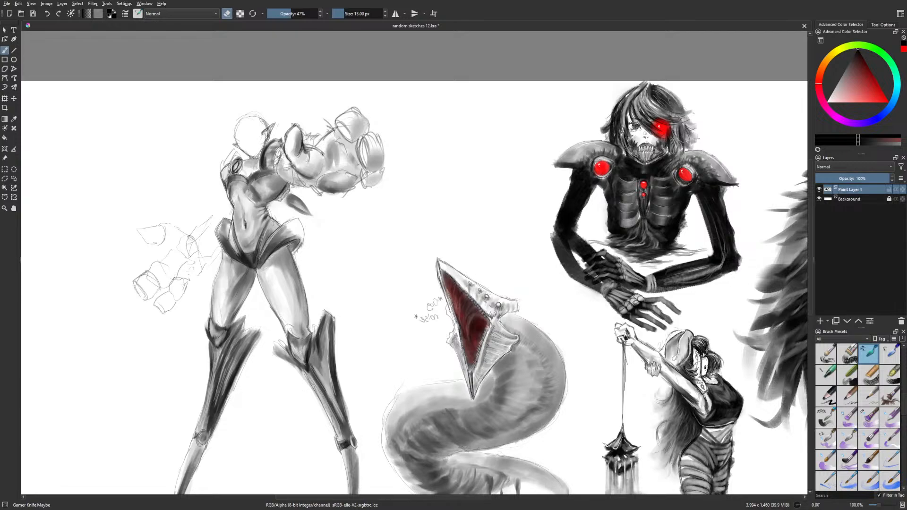
key("m")
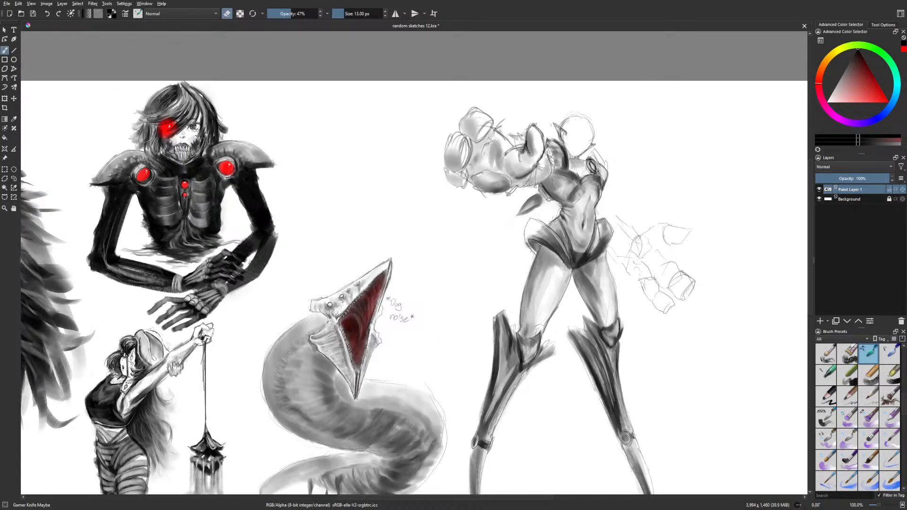
Shade the upper chest and darken the lowered shoulder's armour with Gamer Knife Maybe, enlarging the brush to 18 px
key("e")
key("e")
key("e")
mouse_move(569, 165)
left_mouse_down()
mouse_move(581, 171)
mouse_move(585, 162)
left_mouse_up()
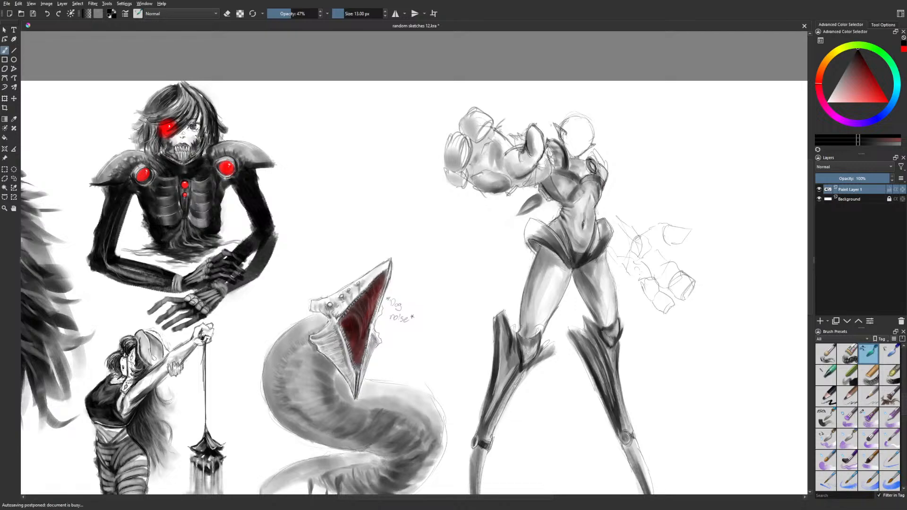
key("e")
key("e")
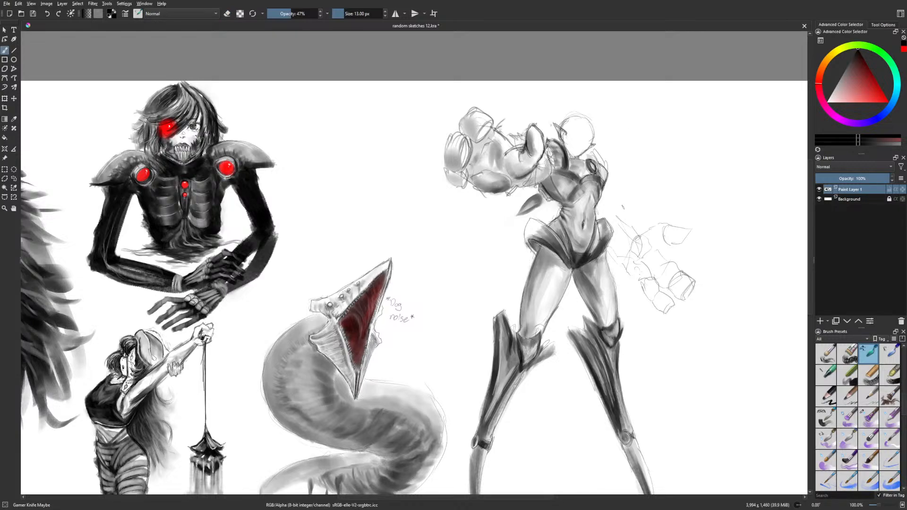
key("bracketright")
mouse_move(606, 172)
left_mouse_down()
mouse_move(604, 155)
mouse_move(588, 155)
mouse_move(595, 158)
left_mouse_up()
Line the lowered shoulder's armour with the 3 px liner and erase fine highlights into it in mirrored view
right_click(625, 196)
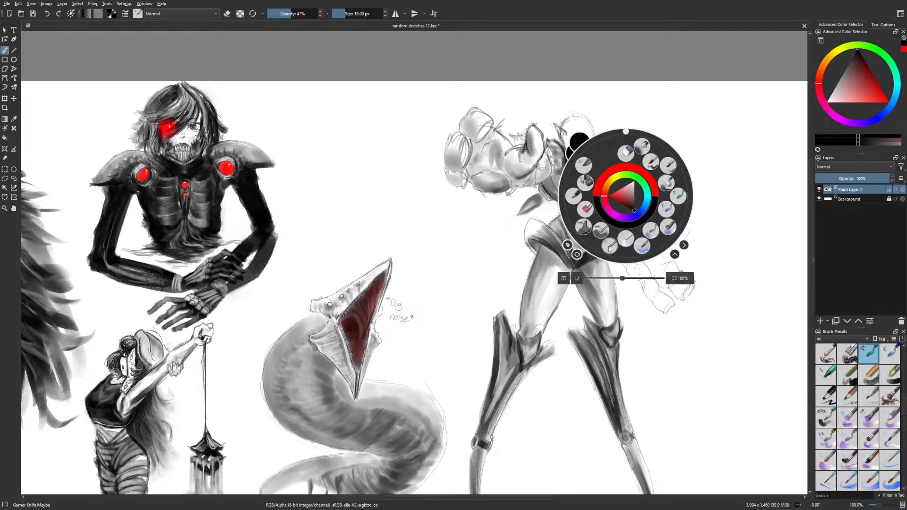
left_click(609, 246)
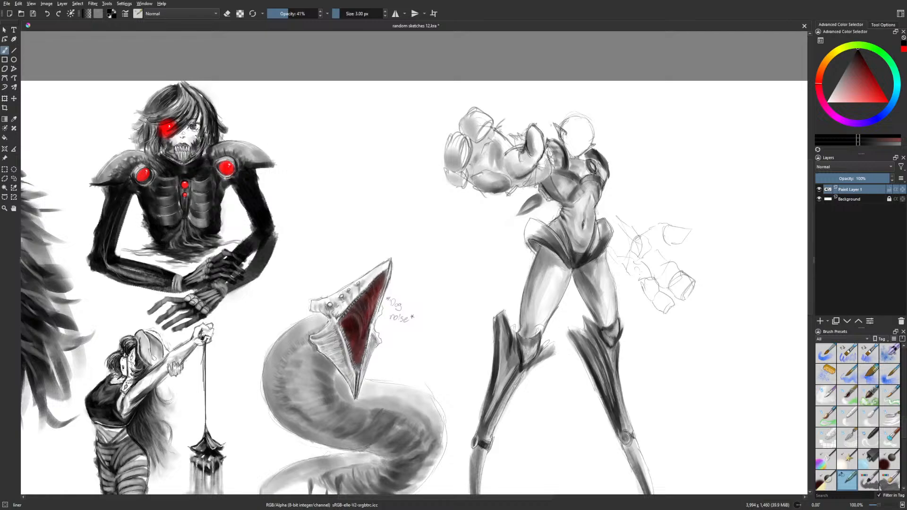
left_click_drag(600, 152, 608, 164)
key("m")
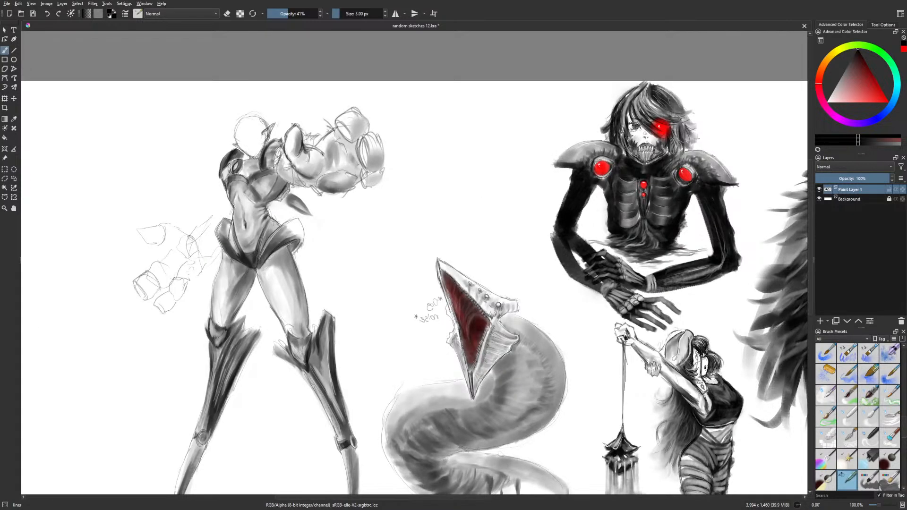
key("e")
left_click_drag(229, 151, 232, 160)
Restore the unmirrored view and shade the raised arm's shoulder armour with the 18 px Gamer Knife Maybe brush
right_click(395, 316)
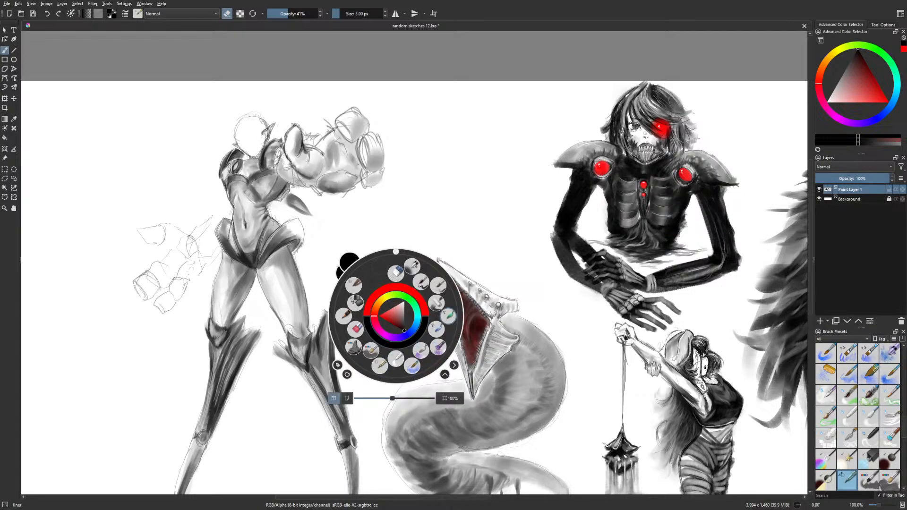
left_click(449, 316)
key("m")
left_click_drag(556, 148, 554, 165)
mouse_move(551, 146)
left_mouse_down()
mouse_move(559, 167)
mouse_move(559, 149)
mouse_move(547, 141)
left_mouse_up()
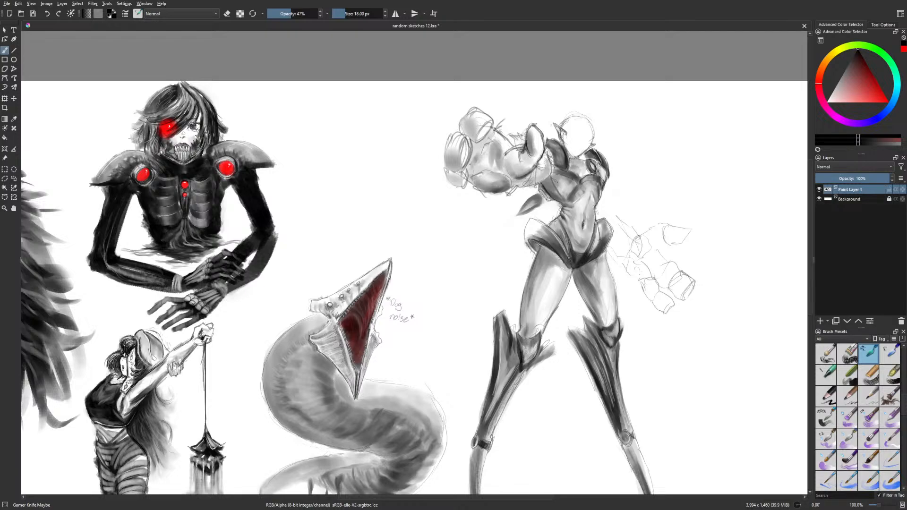
key("bracketleft")
Add fine ridges to the raised arm's shoulder armour with the 3 px liner, alternating erasing and painting
right_click(578, 264)
left_click(562, 314)
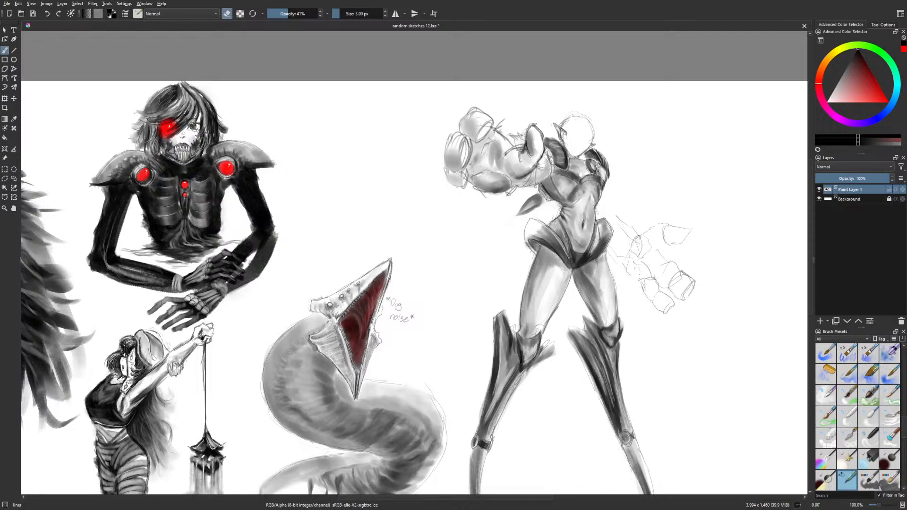
key("e")
key("e")
Touch up the torso's shading with the Gamer Knife Maybe brush reduced to 8 px, alternating painting and erasing
right_click(580, 194)
left_click(631, 190)
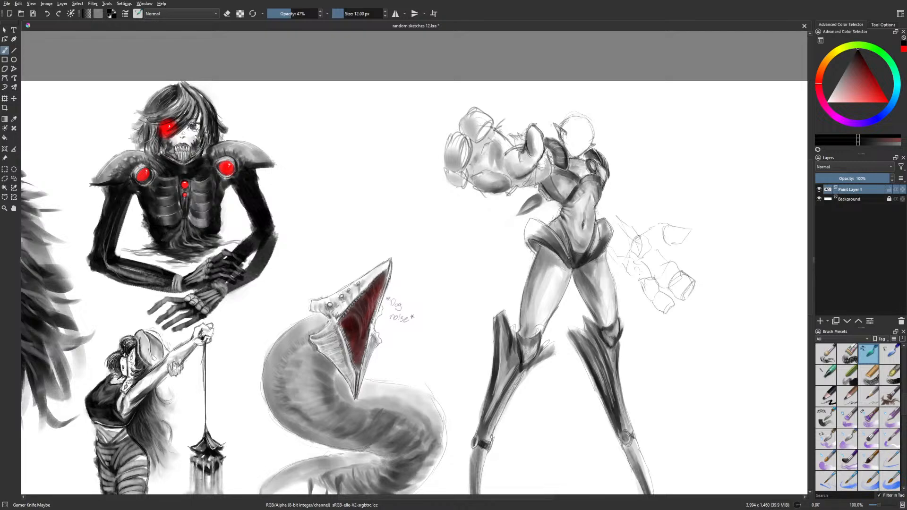
key("bracketleft")
key("bracketleft")
key("bracketleft")
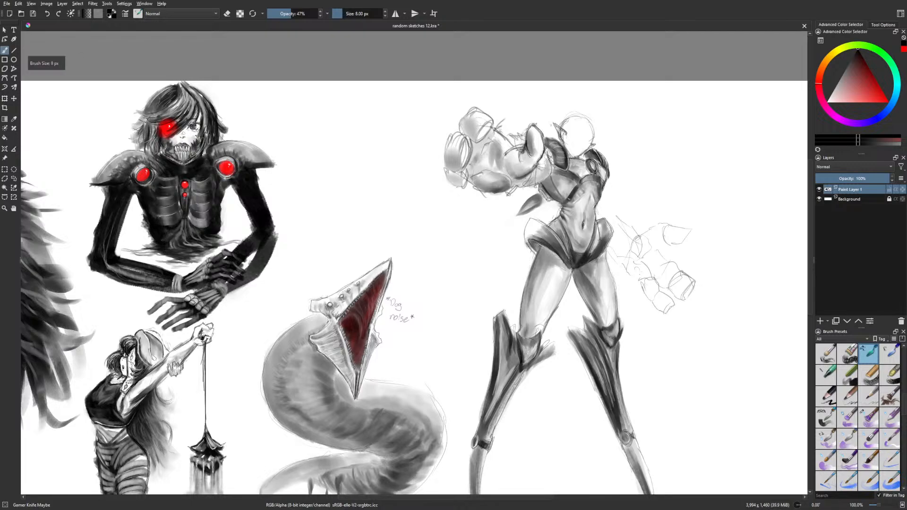
key("e")
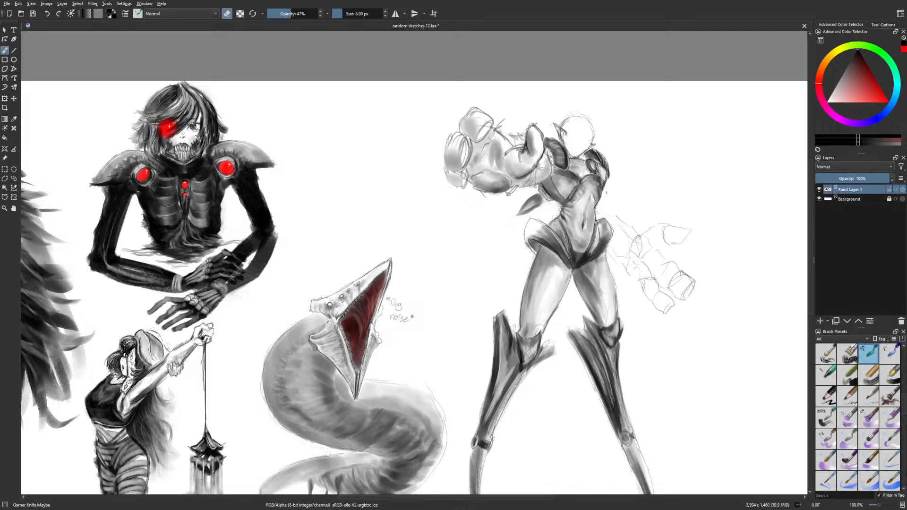
Check the figure in mirrored view, restore it, and line the raised fist's fingers with the 3 px liner
key("m")
right_click(379, 263)
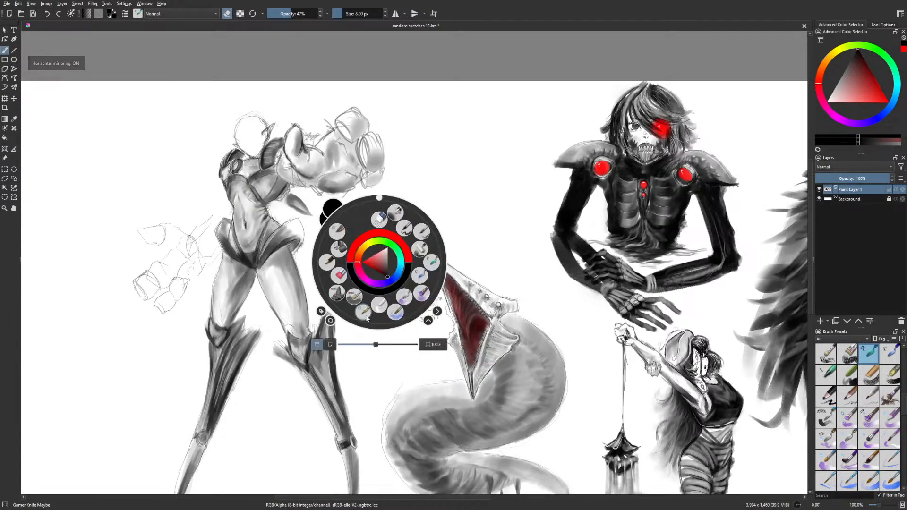
left_click(363, 310)
key("e")
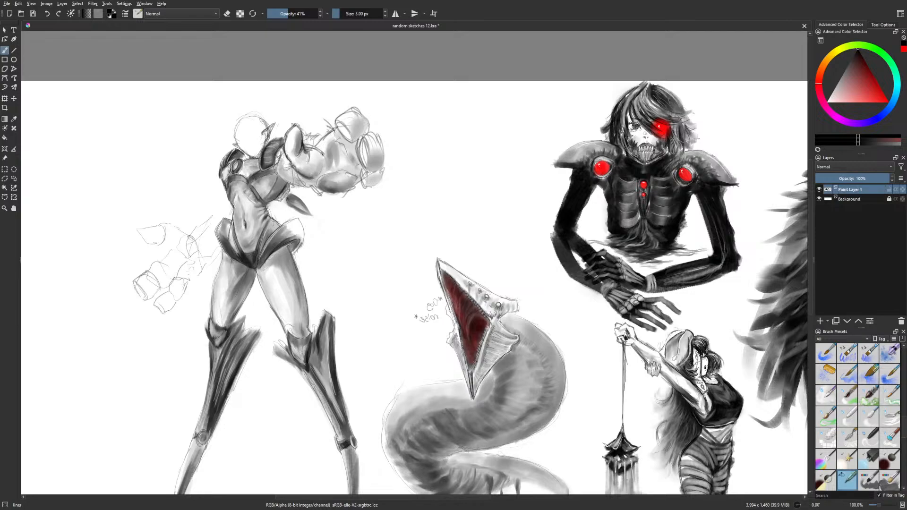
key("m")
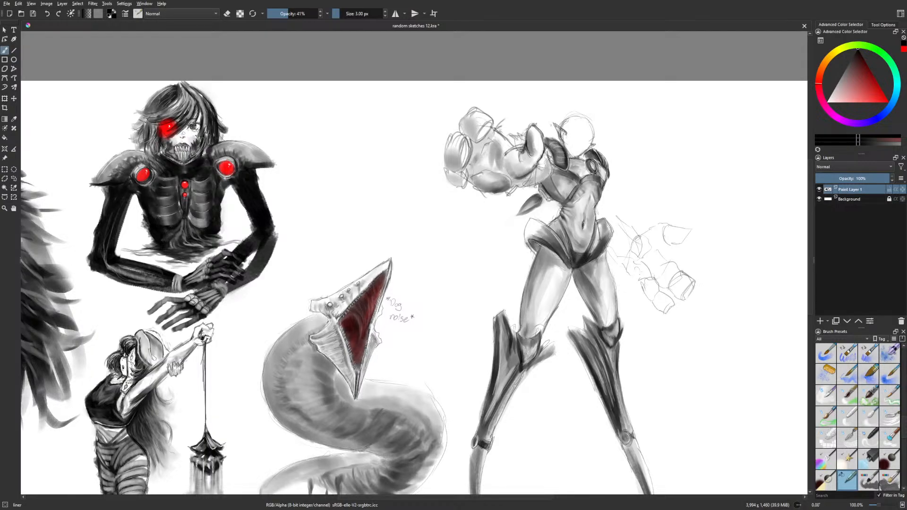
left_click_drag(555, 127, 562, 139)
mouse_move(484, 124)
left_mouse_down()
mouse_move(483, 140)
mouse_move(490, 118)
mouse_move(445, 163)
mouse_move(460, 168)
left_mouse_up()
left_click_drag(467, 137, 464, 164)
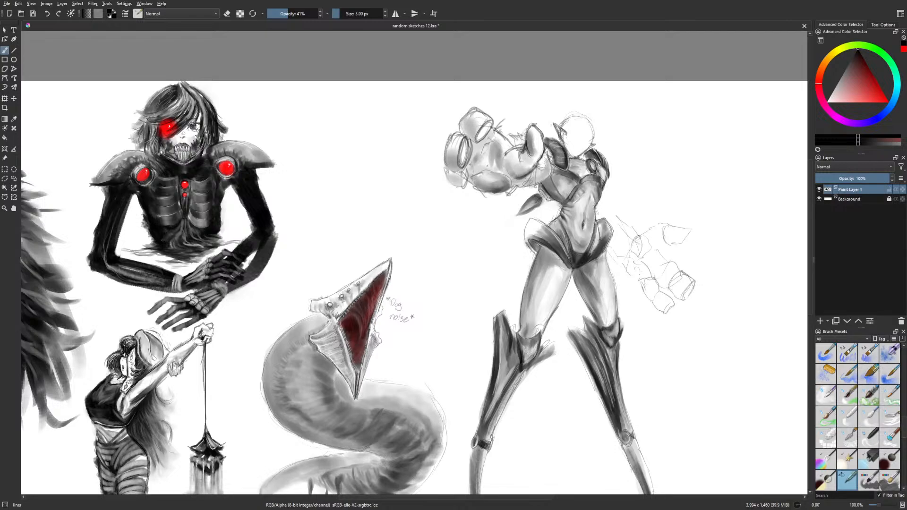
Clean the raised fist's finger sketch lines with the circle eraser and redraw the finger edges with the 3 px liner
right_click(494, 183)
left_click(494, 140)
left_click_drag(464, 142, 462, 164)
left_click_drag(488, 127, 480, 137)
mouse_move(463, 183)
left_mouse_down()
mouse_move(448, 185)
mouse_move(462, 166)
left_mouse_up()
right_click(475, 204)
left_click(459, 254)
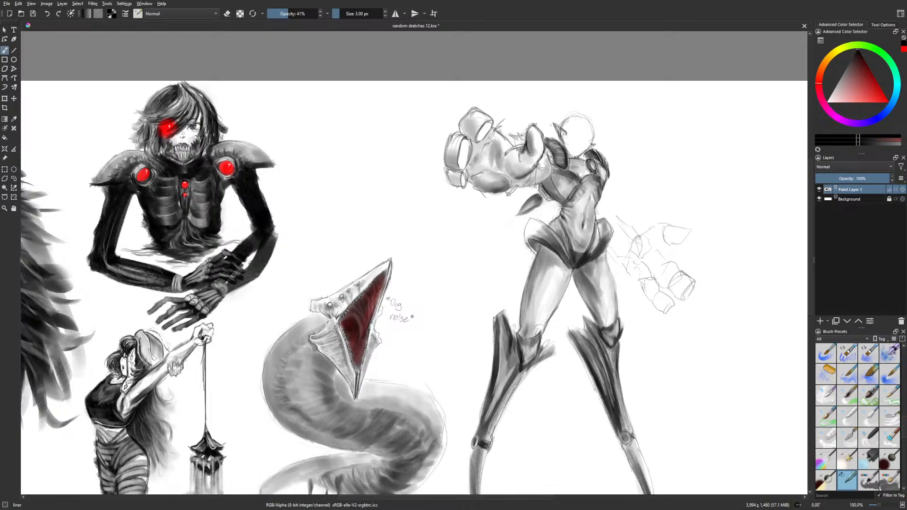
left_click_drag(478, 115, 451, 147)
Erase soft highlights into the raised fist's palm with Gamer Knife Maybe, enlarging the brush to 50.82 px
right_click(527, 209)
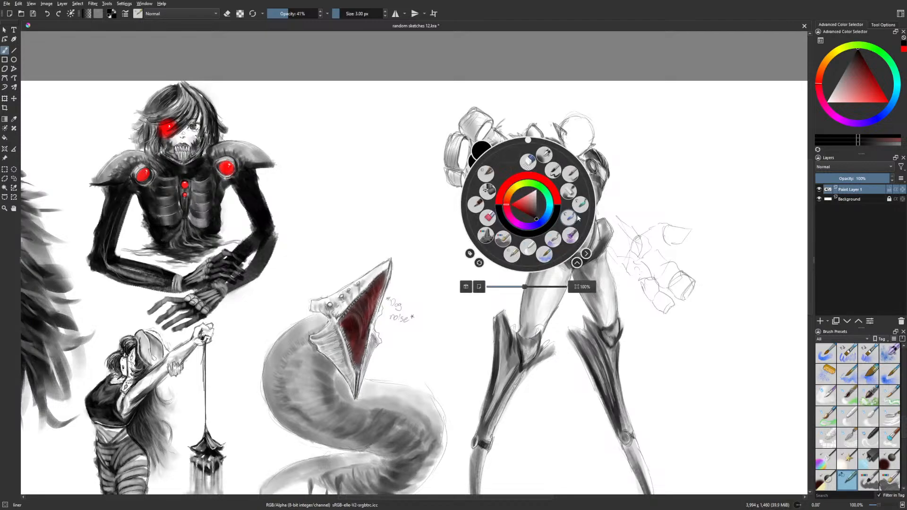
left_click(574, 211)
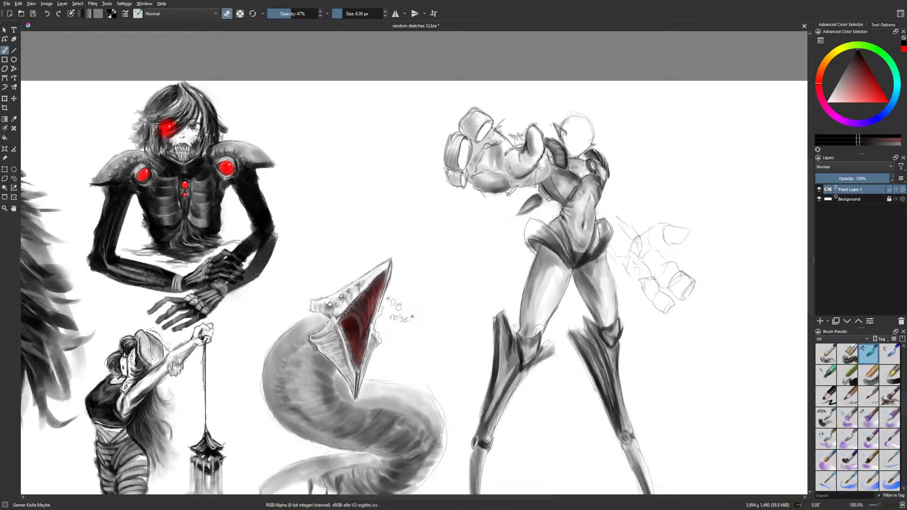
key("e")
key("e")
mouse_move(492, 155)
left_mouse_down()
mouse_move(484, 165)
mouse_move(495, 166)
mouse_move(498, 153)
left_mouse_up()
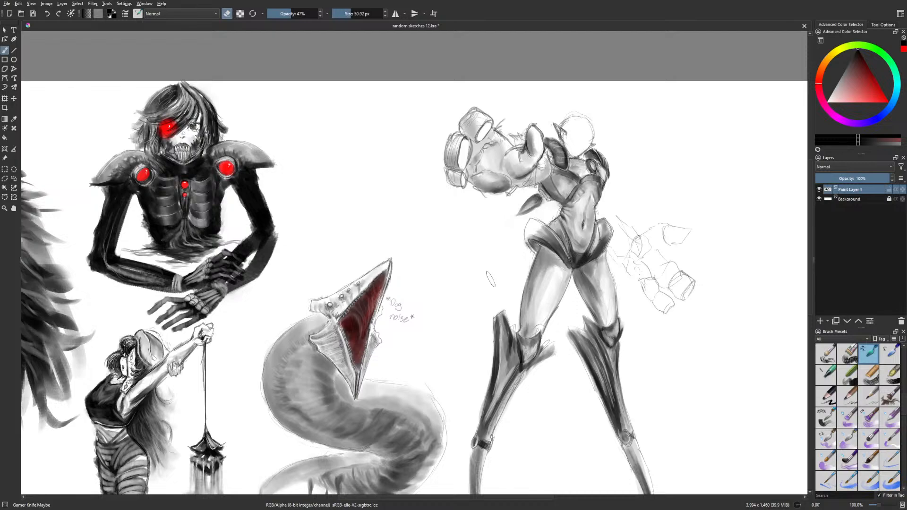
Return Gamer Knife Maybe to painting, reduce it to 18 px, and shade the raised fist's palm beside the thumb
key("e")
key("bracketleft")
key("bracketleft")
key("bracketleft")
key("bracketleft")
key("bracketleft")
key("bracketleft")
key("bracketleft")
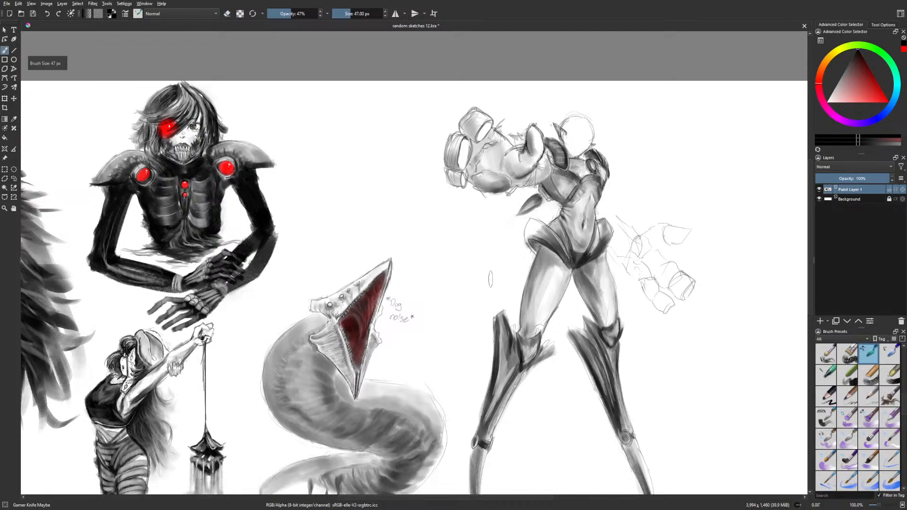
key("bracketleft")
mouse_move(502, 140)
left_mouse_down()
mouse_move(501, 175)
mouse_move(502, 164)
mouse_move(517, 176)
mouse_move(521, 168)
mouse_move(517, 151)
mouse_move(531, 152)
left_mouse_up()
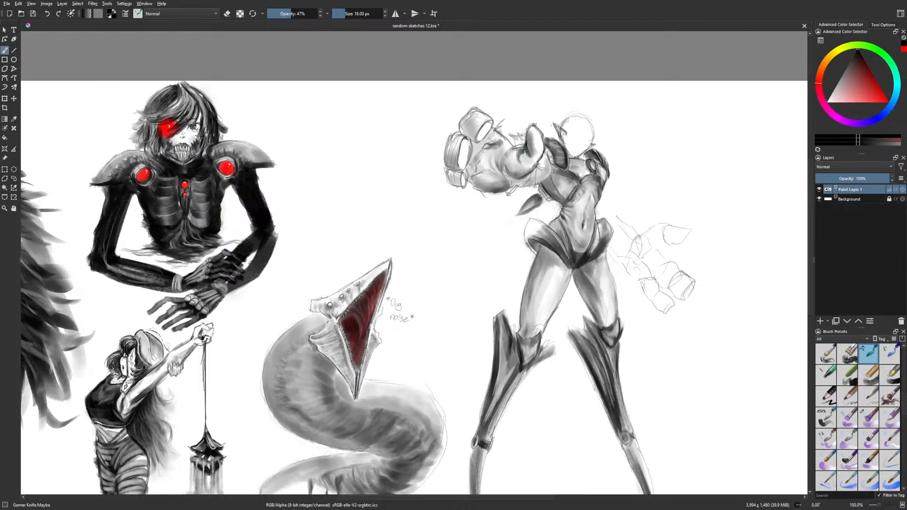
Model the raised fist's thumb and lower palm, alternating erased highlights with painted shadows
key("e")
left_click_drag(528, 153, 527, 139)
key("e")
mouse_move(511, 179)
left_mouse_down()
mouse_move(507, 190)
mouse_move(482, 196)
mouse_move(483, 175)
mouse_move(493, 174)
mouse_move(472, 176)
mouse_move(480, 159)
mouse_move(502, 172)
mouse_move(473, 165)
left_mouse_up()
key("e")
key("e")
left_click_drag(472, 174, 490, 144)
Deepen the raised fist's underside with the brush at 42.78 px and refine the palm at 18.77 px
left_click(355, 14)
left_click(352, 14)
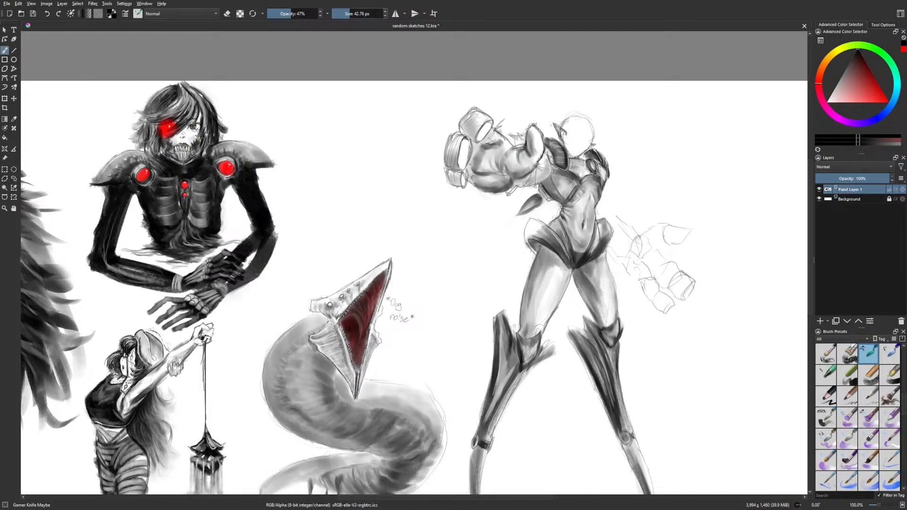
mouse_move(482, 179)
left_mouse_down()
mouse_move(473, 175)
mouse_move(506, 179)
left_mouse_up()
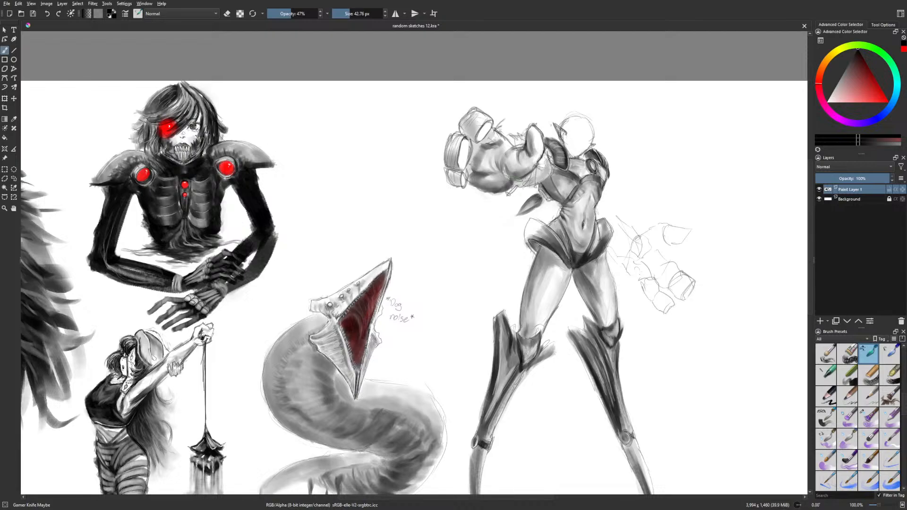
left_click(345, 14)
mouse_move(479, 163)
left_mouse_down()
mouse_move(489, 154)
mouse_move(487, 170)
mouse_move(508, 140)
mouse_move(503, 121)
left_mouse_up()
Erase stray sketch lines around the raised fist with the circle eraser and outline its lower edge with the 3 px liner
key("e")
right_click(545, 179)
left_click(545, 136)
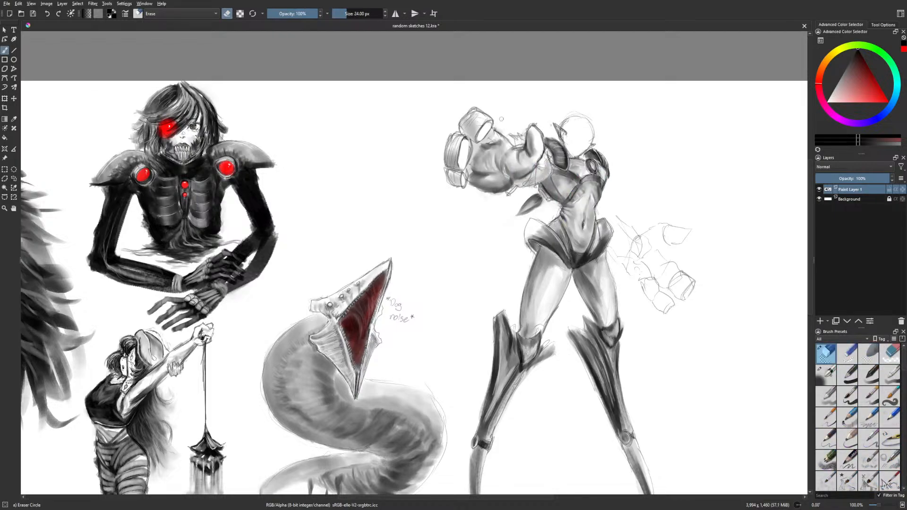
right_click(568, 244)
left_click(623, 248)
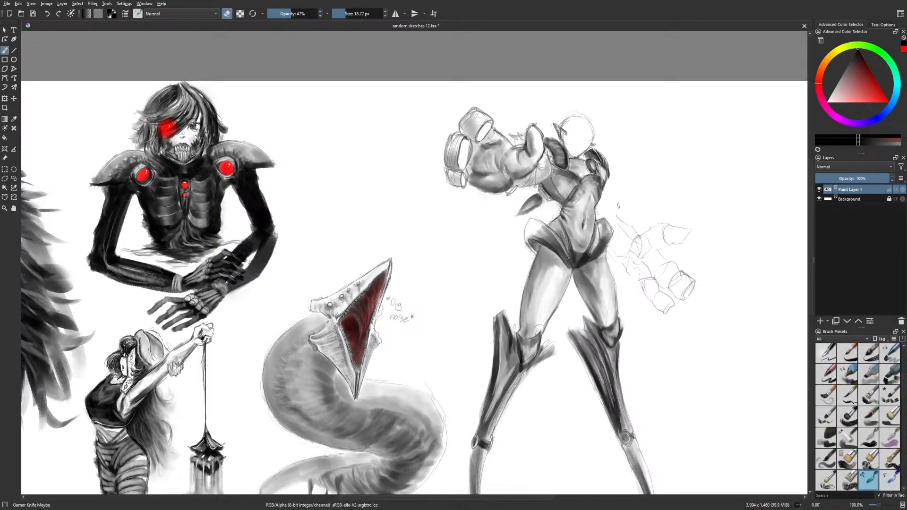
right_click(511, 182)
left_click(498, 230)
left_click_drag(469, 182, 494, 195)
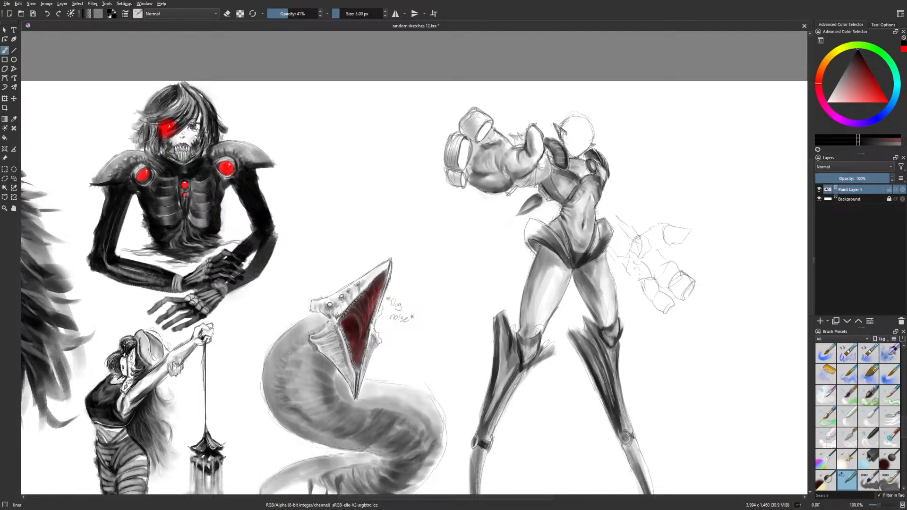
Darken the raised fist's foremost finger in mirrored view with the 18.77 px Gamer Knife Maybe brush, then unmirror the view
key("m")
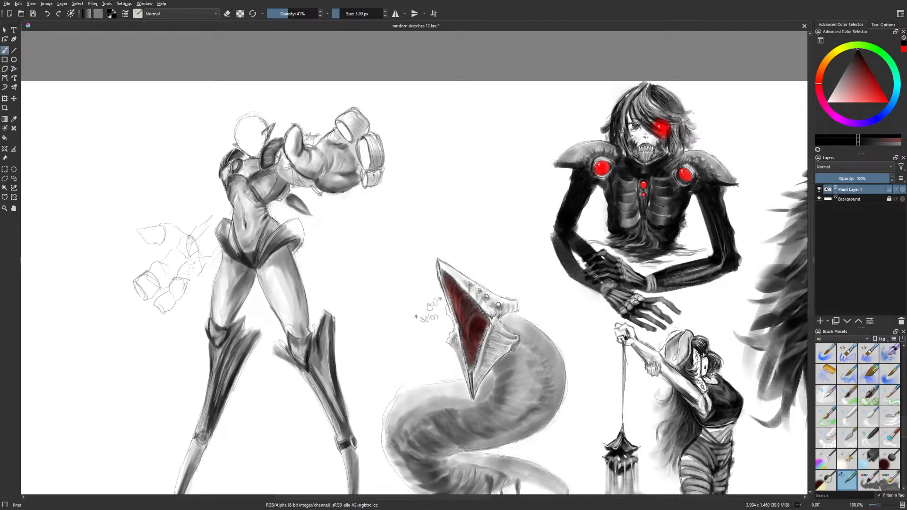
right_click(378, 176)
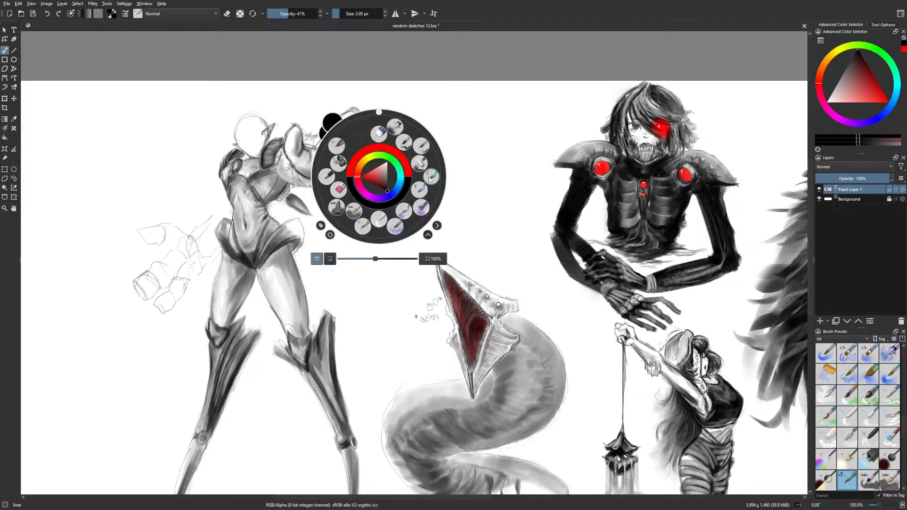
left_click(431, 177)
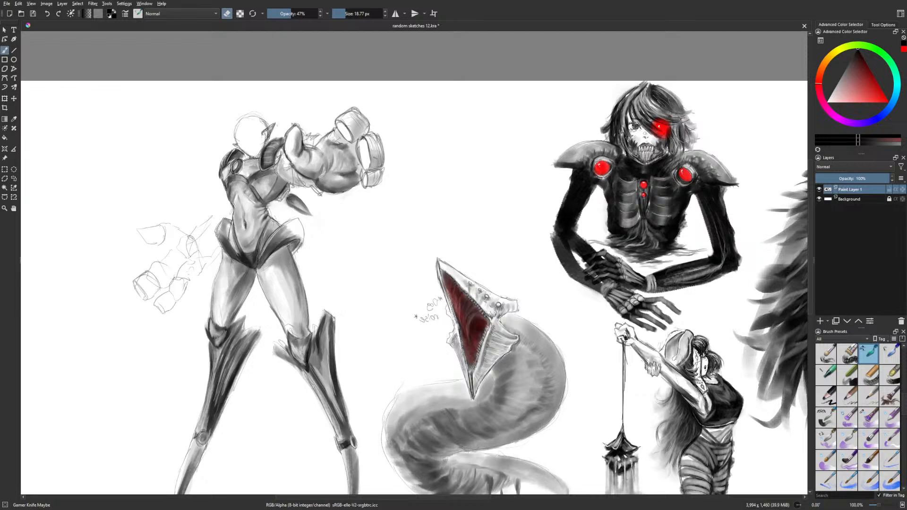
key("e")
mouse_move(373, 155)
left_mouse_down()
mouse_move(372, 168)
mouse_move(370, 144)
mouse_move(382, 164)
mouse_move(371, 145)
mouse_move(372, 168)
left_mouse_up()
key("m")
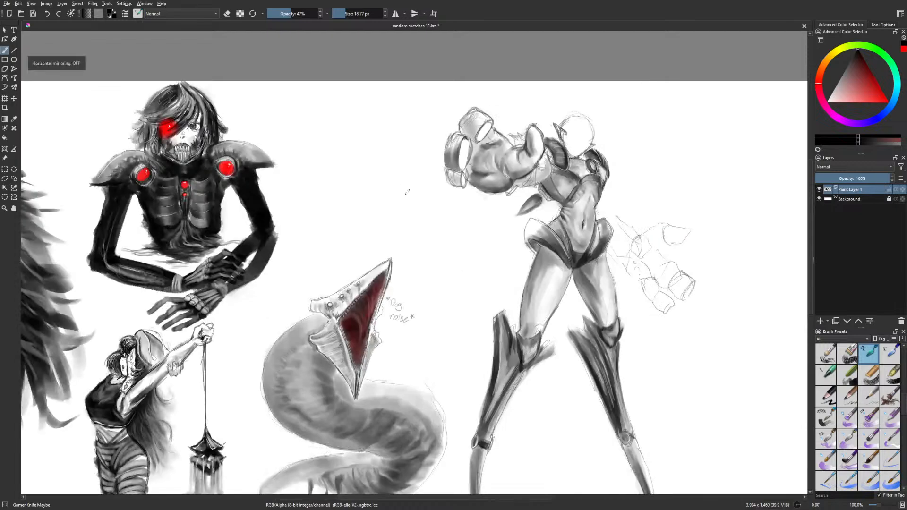
Shade the raised fist's remaining fingers and palm edge, switching between normal and mirrored views, and undo the last palm stroke
left_click_drag(450, 146, 450, 165)
mouse_move(451, 163)
left_mouse_down()
mouse_move(450, 144)
mouse_move(446, 163)
mouse_move(448, 147)
mouse_move(458, 187)
left_mouse_up()
left_click_drag(462, 116, 475, 137)
key("m")
mouse_move(364, 129)
left_mouse_down()
mouse_move(346, 138)
mouse_move(359, 136)
left_mouse_up()
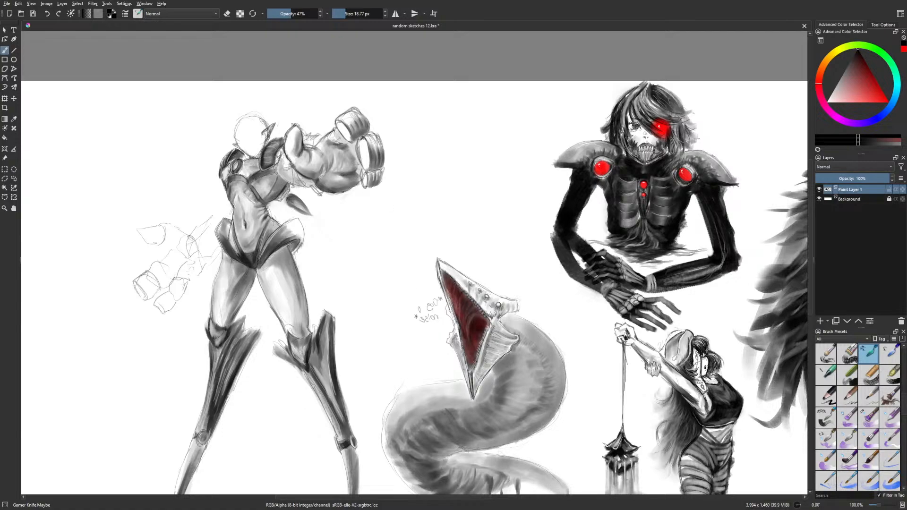
mouse_move(360, 168)
left_mouse_down()
mouse_move(356, 180)
mouse_move(347, 151)
mouse_move(331, 147)
left_mouse_up()
key("m")
mouse_move(494, 143)
left_mouse_down()
mouse_move(478, 149)
mouse_move(488, 147)
left_mouse_up()
key("ctrl+z")
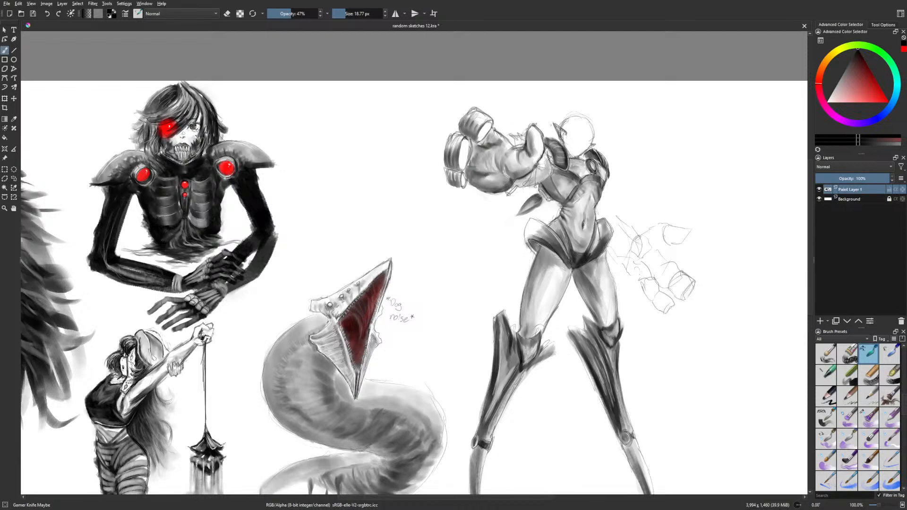
Shade the raised forearm below the thumb and clear the stray strokes along its lower edge
mouse_move(499, 157)
left_mouse_down()
mouse_move(504, 174)
mouse_move(476, 169)
mouse_move(516, 187)
mouse_move(529, 176)
left_mouse_up()
left_click_drag(544, 160, 535, 180)
left_click_drag(526, 182, 525, 187)
left_click_drag(544, 161, 513, 190)
key("e")
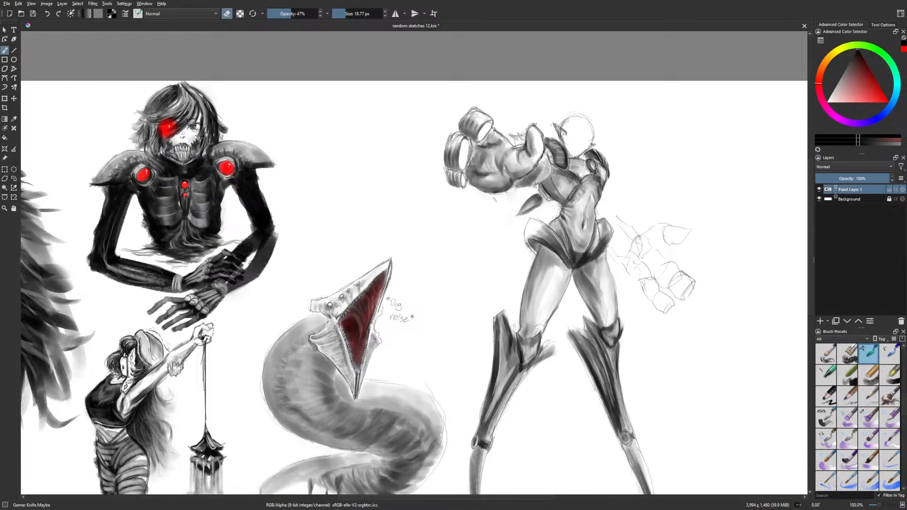
key("e")
Undo a stroke beside the thumb and line the raised forearm's lower edge with the 3 px liner
left_click_drag(514, 144, 518, 139)
key("ctrl+z")
right_click(531, 165)
left_click(513, 215)
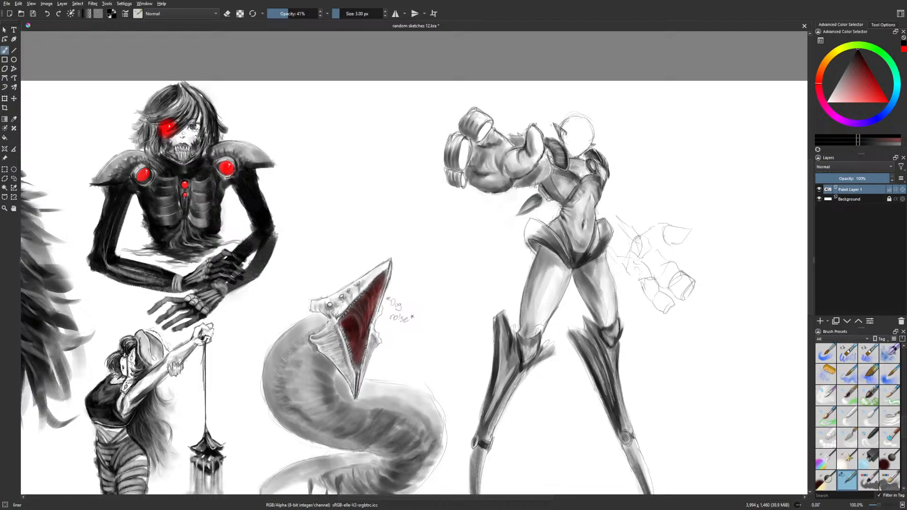
mouse_move(549, 161)
left_mouse_down()
mouse_move(538, 181)
mouse_move(550, 177)
mouse_move(529, 186)
left_mouse_up()
Shade the raised arm above and below the thumb with Gamer Knife Maybe and erase highlights into the thumb and forearm
right_click(544, 182)
left_click(591, 192)
mouse_move(523, 180)
left_mouse_down()
mouse_move(531, 185)
mouse_move(538, 174)
left_mouse_up()
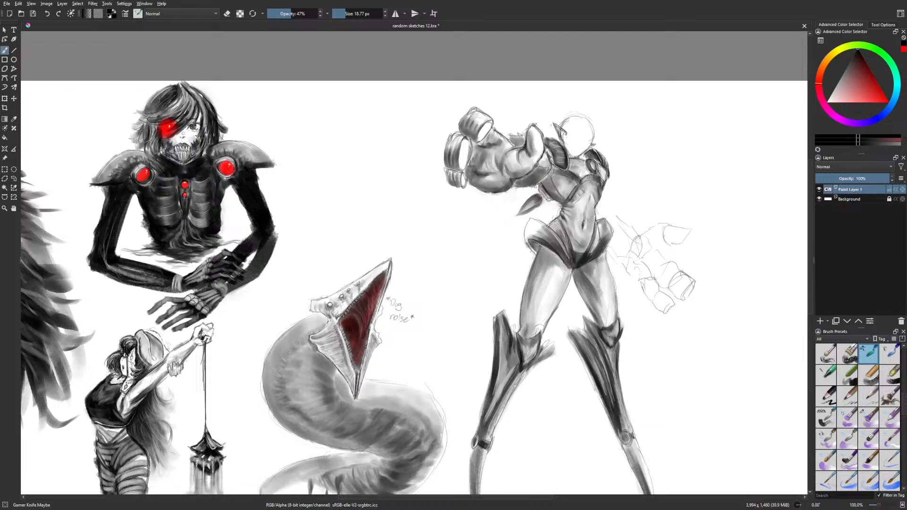
left_click_drag(520, 135, 505, 133)
key("e")
mouse_move(522, 130)
left_mouse_down()
mouse_move(506, 133)
mouse_move(508, 142)
mouse_move(540, 166)
left_mouse_up()
key("e")
Refine the raised arm's edges with the 3 px liner and Gamer Knife Maybe in mirrored view, then restore the normal view
right_click(557, 259)
left_click(540, 310)
key("e")
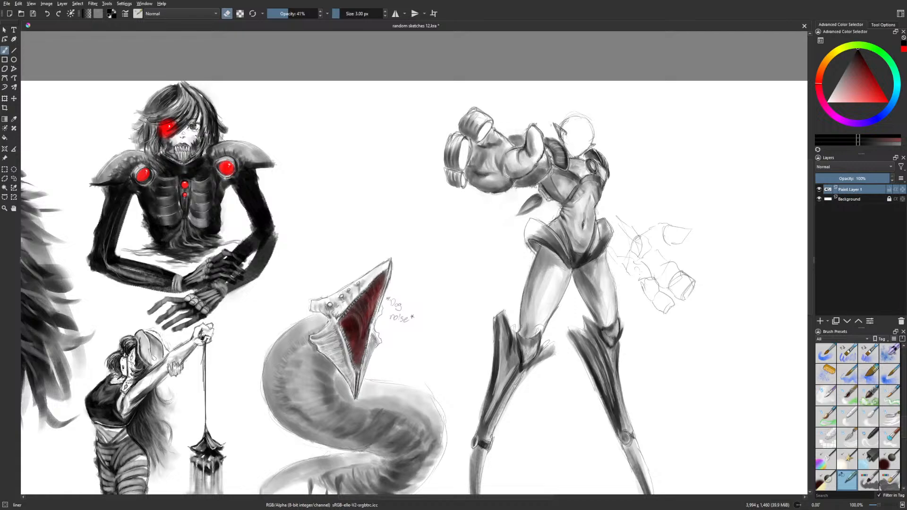
key("m")
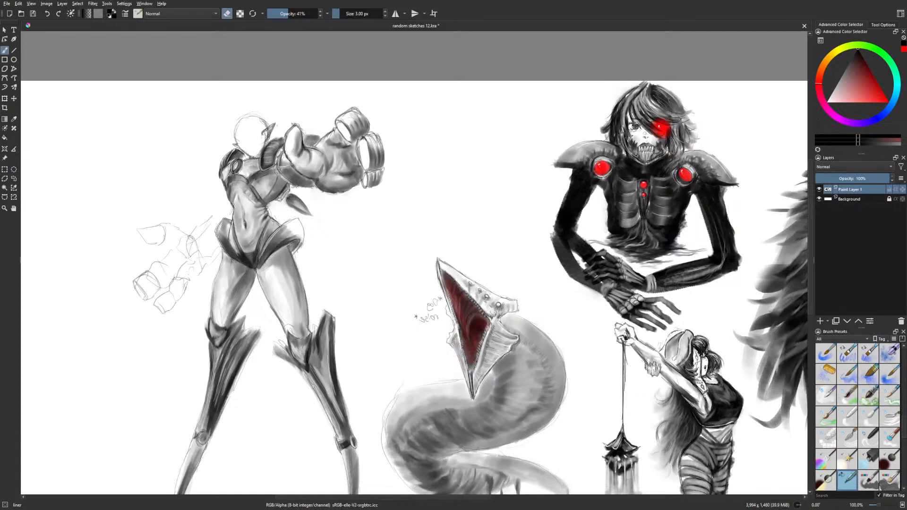
right_click(296, 171)
right_click(304, 191)
key("e")
right_click(283, 146)
left_click(331, 154)
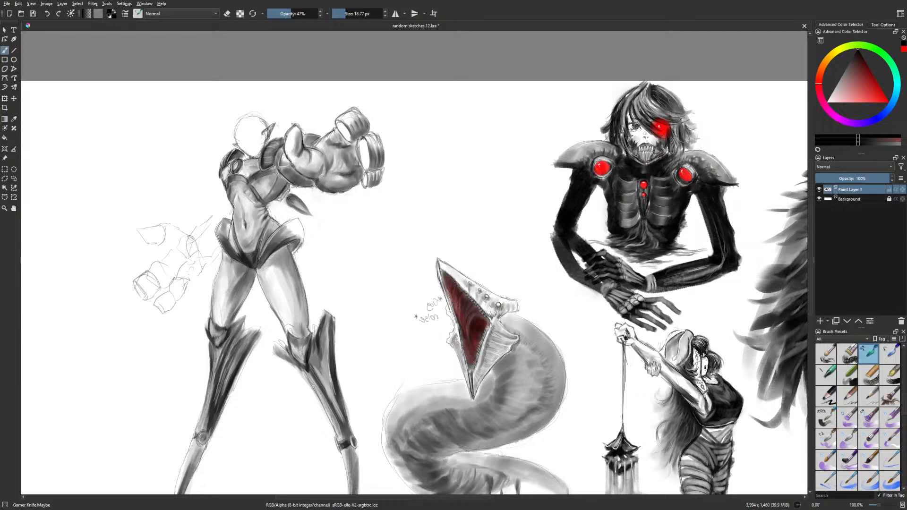
key("m")
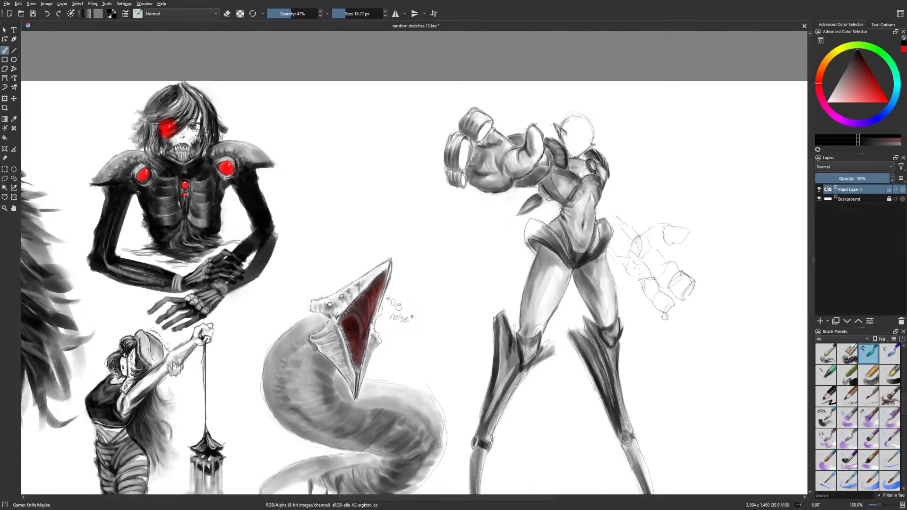
Darken the long spike above the lowered hand's sketch with the 18.77 px Gamer Knife Maybe brush
left_click_drag(666, 317, 601, 292)
key("e")
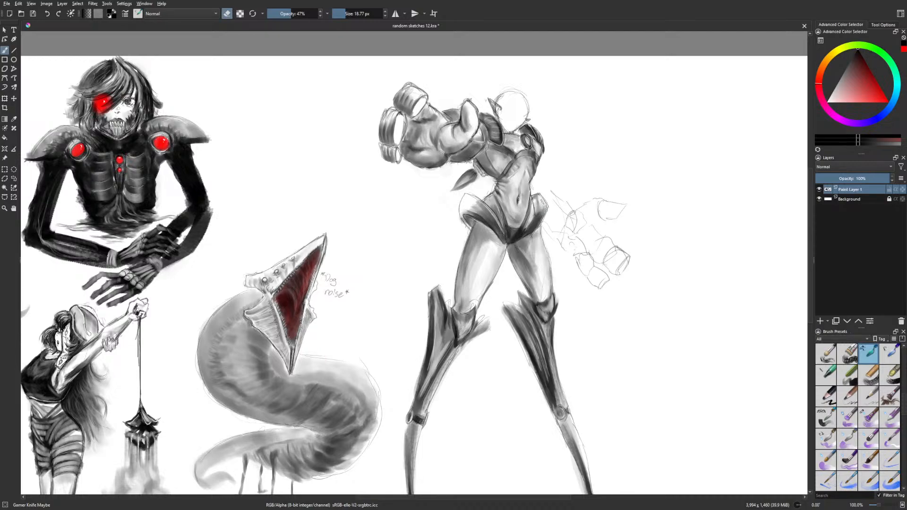
key("e")
left_click_drag(543, 187, 570, 218)
left_click_drag(611, 250, 586, 247)
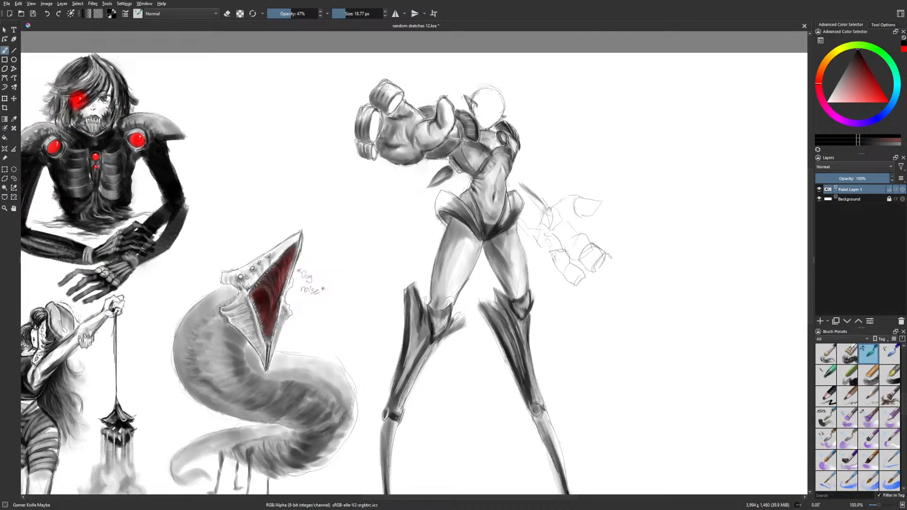
Shade the knee and shin armour of the leg below the raised fist with dark strokes along its plates
left_click_drag(427, 295, 430, 301)
key("e")
key("e")
mouse_move(406, 289)
left_mouse_down()
mouse_move(413, 337)
mouse_move(419, 297)
left_mouse_up()
mouse_move(411, 329)
left_mouse_down()
mouse_move(411, 363)
mouse_move(415, 347)
left_mouse_up()
left_click_drag(415, 320, 414, 352)
mouse_move(417, 345)
left_mouse_down()
mouse_move(419, 321)
mouse_move(425, 342)
left_mouse_up()
left_click_drag(424, 322, 423, 340)
left_click_drag(429, 304, 445, 315)
Erase highlights down the same leg's lower shin toward the ankle joint
key("e")
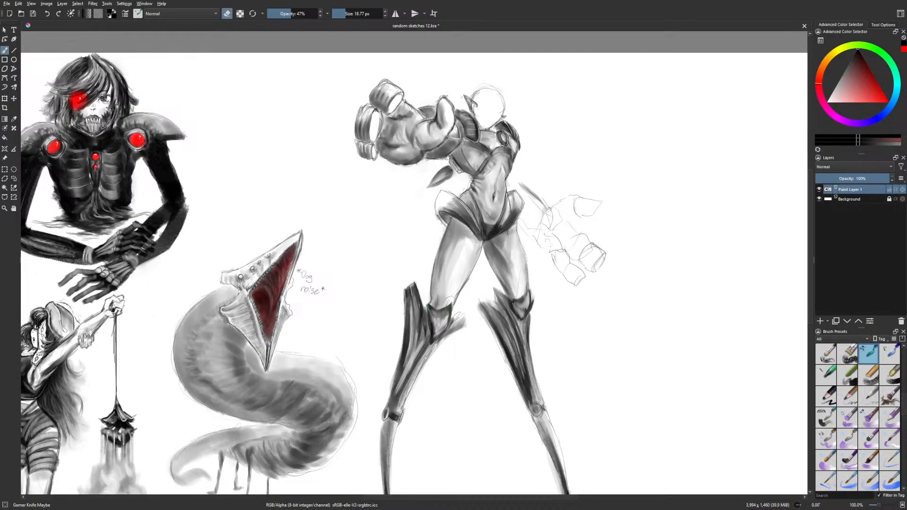
mouse_move(400, 367)
left_mouse_down()
mouse_move(394, 406)
mouse_move(408, 380)
mouse_move(392, 408)
mouse_move(392, 433)
left_mouse_up()
left_click_drag(392, 399, 391, 441)
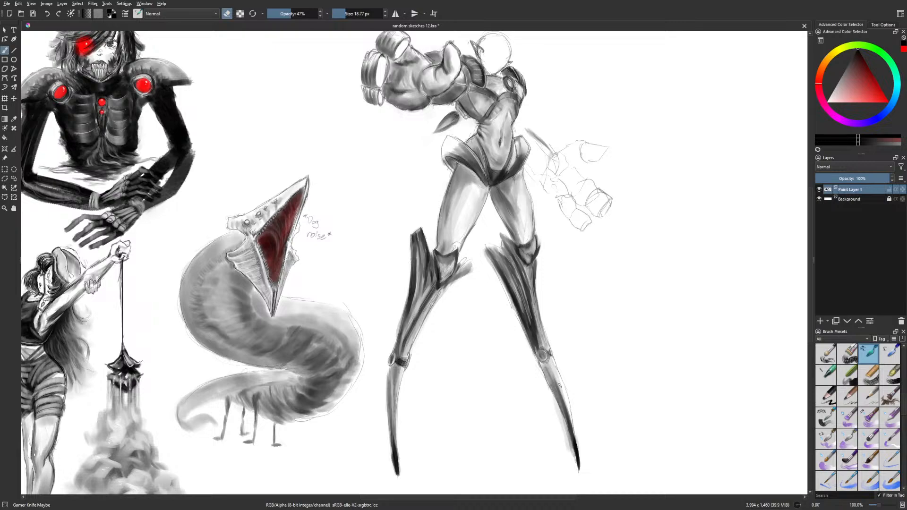
Erase light areas along both lower shins with the 18.77 px Gamer Knife Maybe brush, then undo the last stroke
left_click_drag(540, 345, 535, 324)
left_click_drag(533, 182, 481, 220)
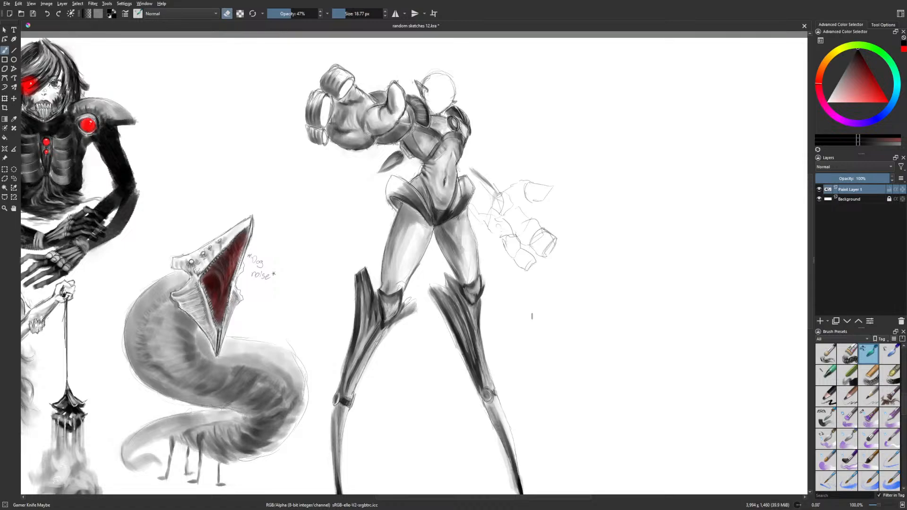
left_click_drag(508, 336, 493, 309)
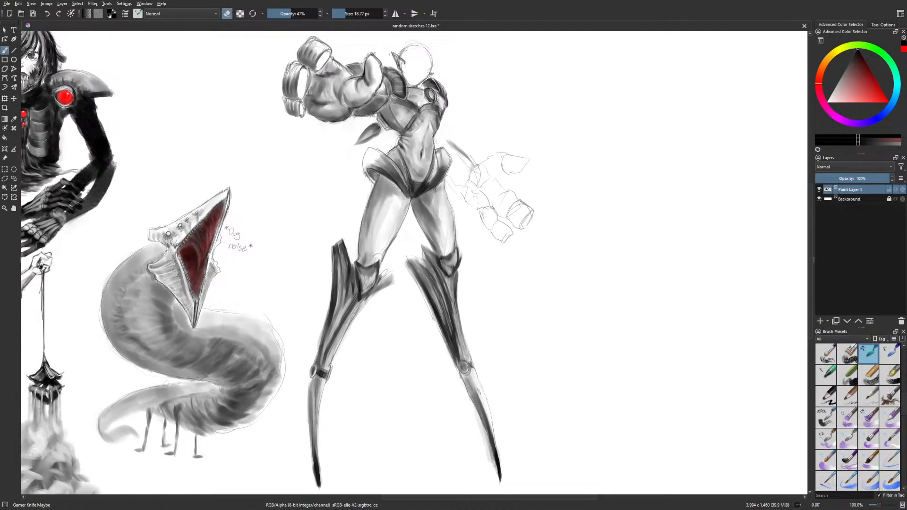
left_click_drag(464, 380, 473, 400)
left_click_drag(311, 397, 314, 428)
left_click_drag(322, 403, 310, 475)
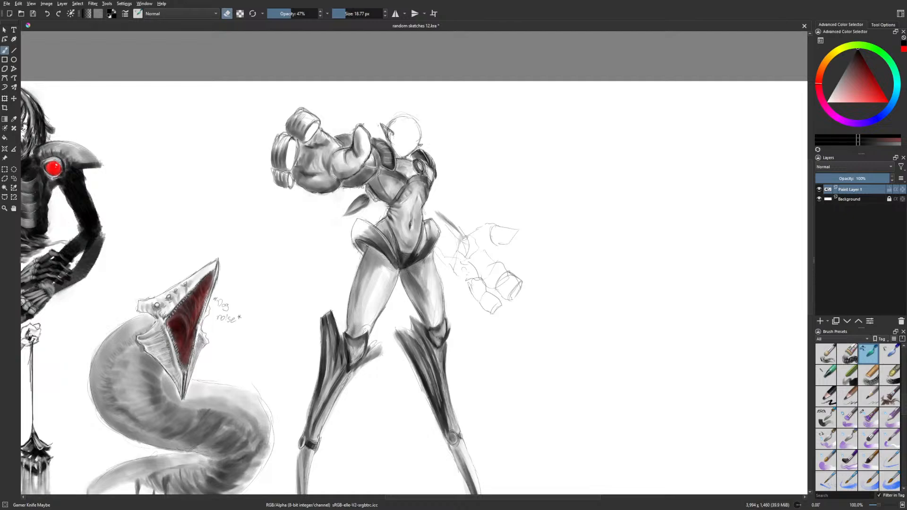
left_click_drag(356, 278, 360, 316)
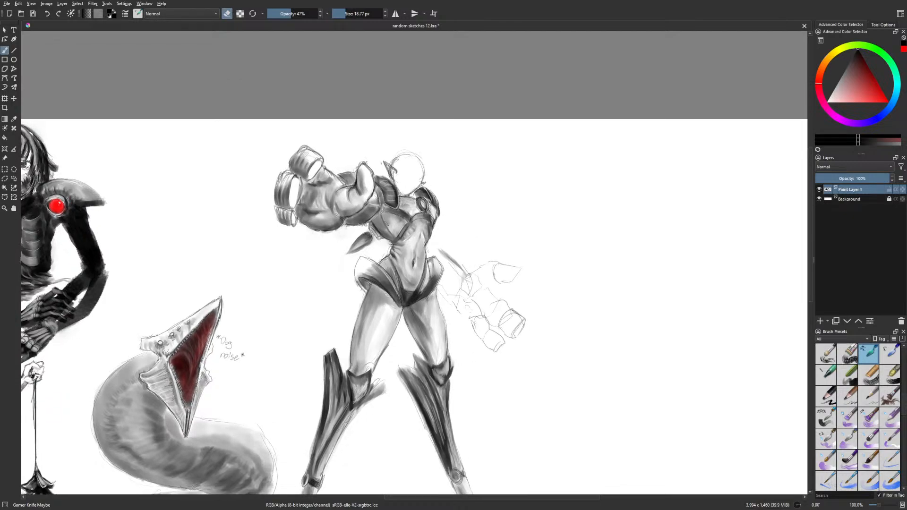
key("ctrl+z")
Refine the raised fist's front finger edges with the 3 px liner and Gamer Knife Maybe at 12 px
key("e")
right_click(358, 247)
left_click(341, 297)
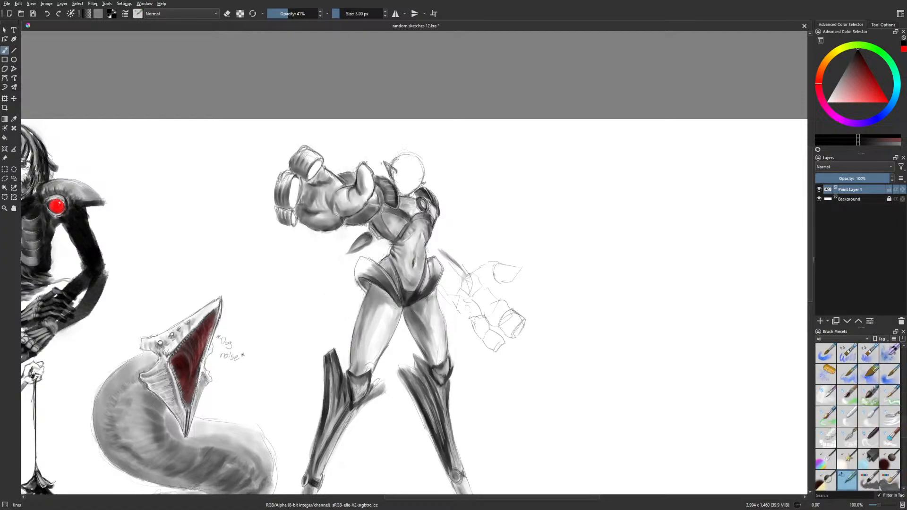
left_click_drag(282, 172, 275, 197)
left_click_drag(291, 182, 288, 200)
right_click(331, 212)
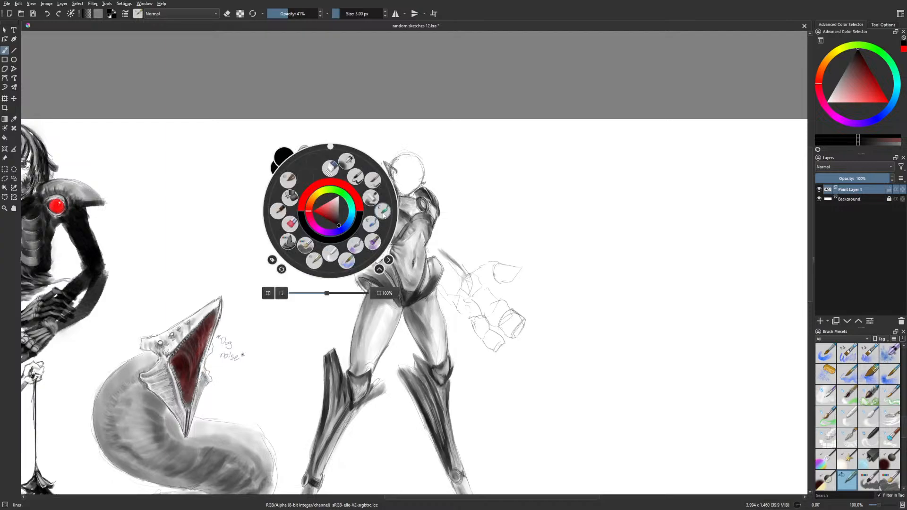
left_click(302, 185)
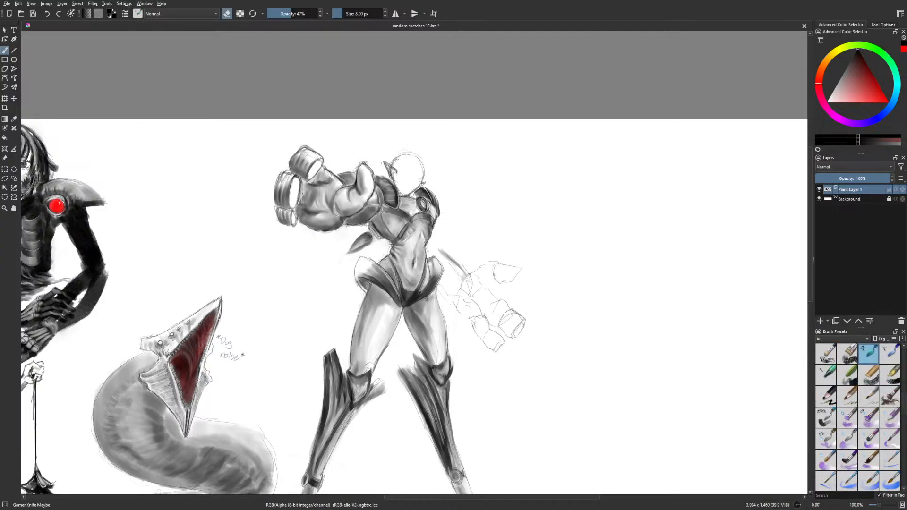
key("e")
key("bracketright")
left_click_drag(277, 180, 275, 191)
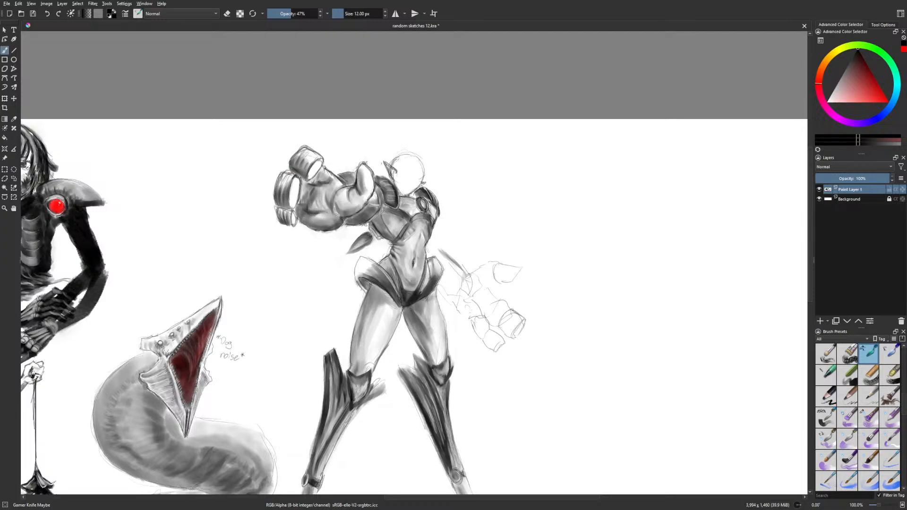
left_click_drag(498, 363, 489, 348)
right_click(367, 248)
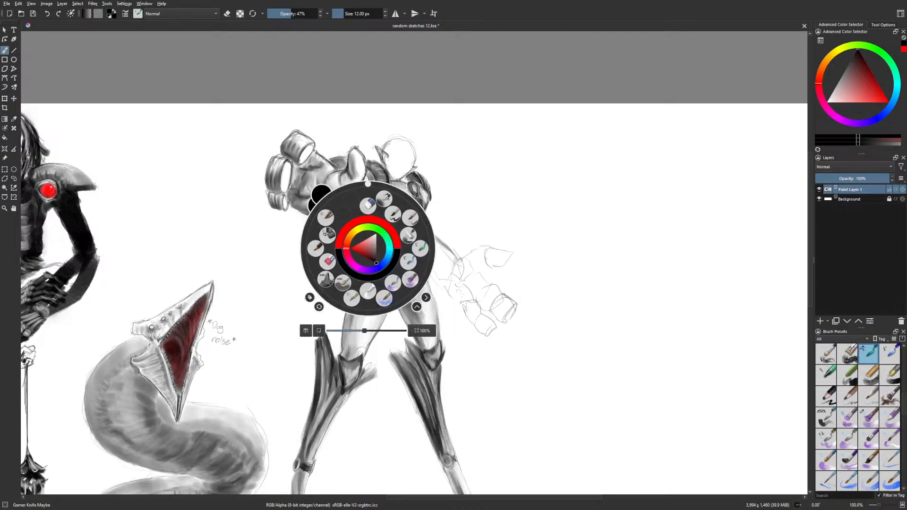
left_click(352, 298)
key("e")
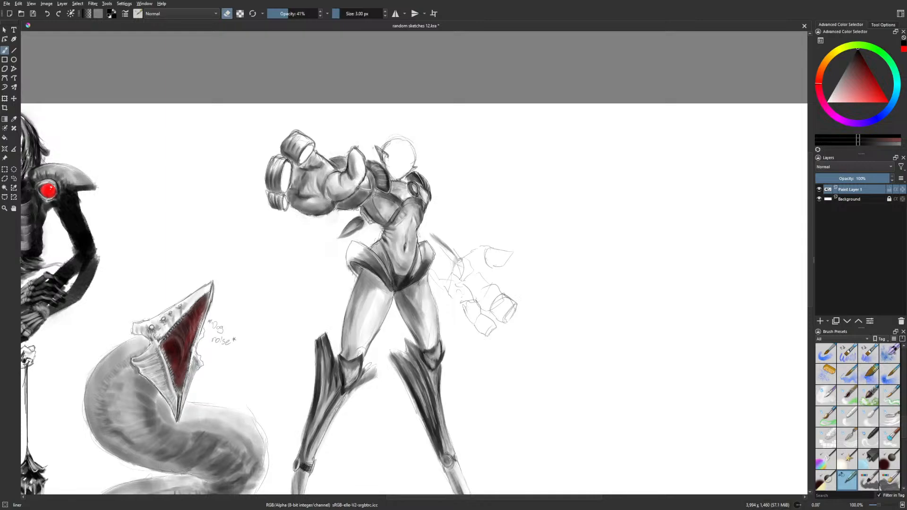
key("e")
Lay grey tone over the lowered forearm and thumb using Gamer Knife Maybe at 81.51 px and 50.82 px
right_click(384, 294)
left_click(406, 265)
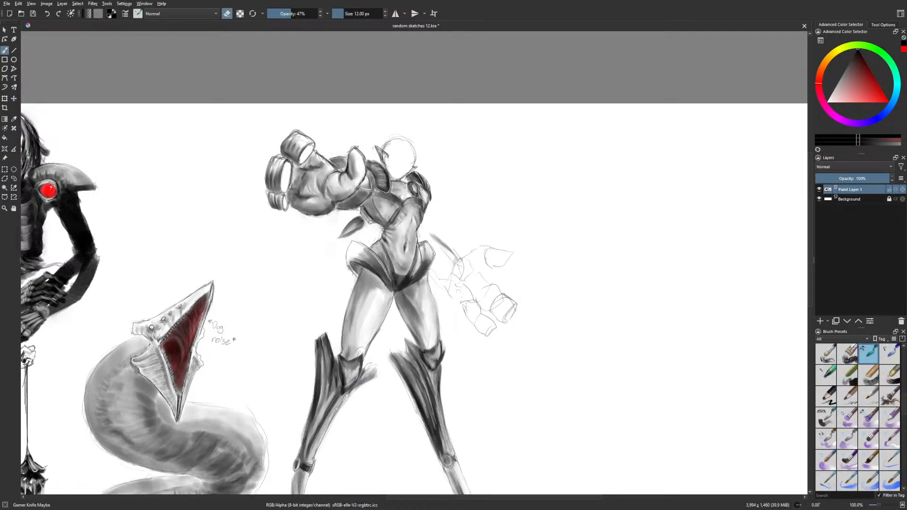
key("e")
left_click(354, 13)
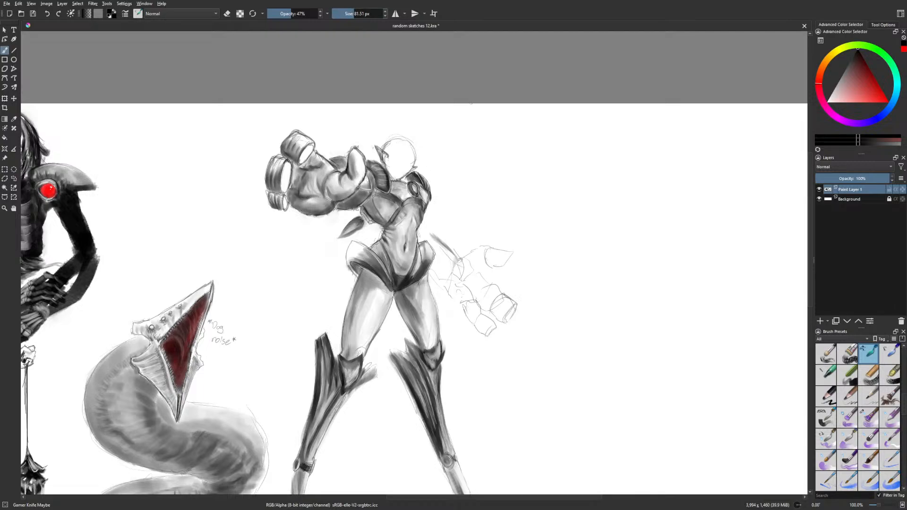
left_click_drag(450, 255, 442, 249)
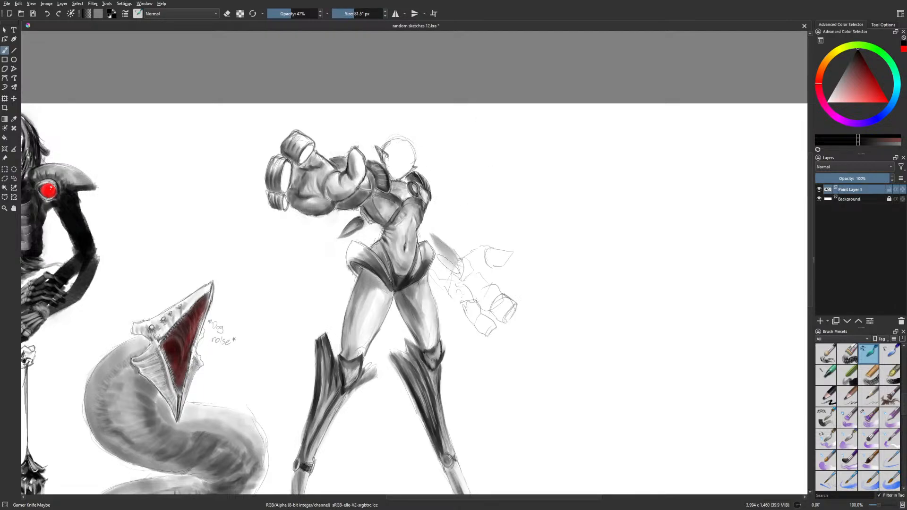
left_click(353, 14)
left_click_drag(355, 14, 355, 14)
mouse_move(452, 261)
left_mouse_down()
mouse_move(445, 285)
mouse_move(481, 261)
mouse_move(512, 258)
left_mouse_up()
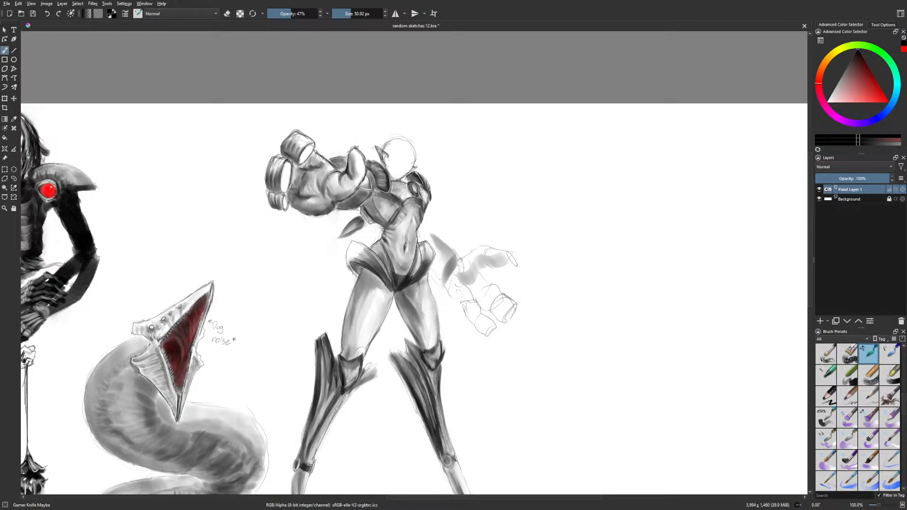
Fill the lowered hand's palm and wrist with grey tone in mirrored view, then restore the normal view
key("m")
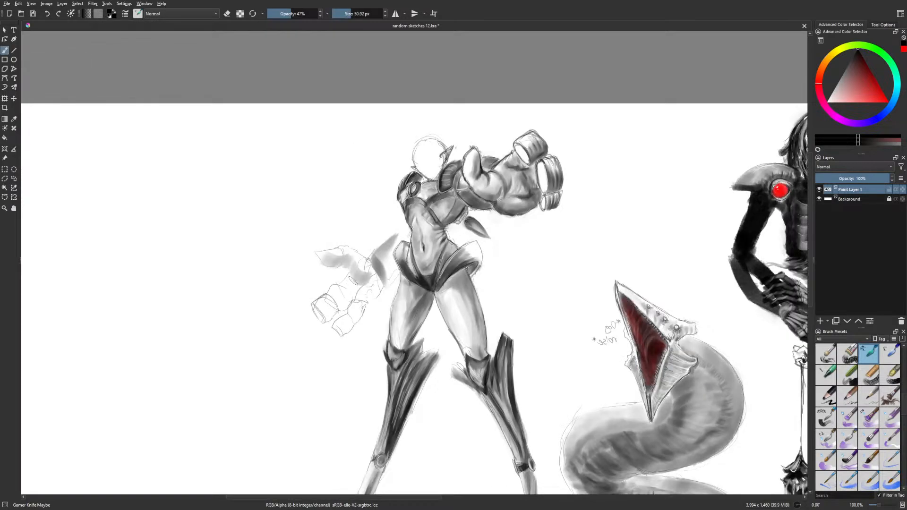
mouse_move(351, 289)
left_mouse_down()
mouse_move(374, 281)
mouse_move(354, 293)
mouse_move(368, 279)
mouse_move(358, 266)
mouse_move(366, 263)
mouse_move(355, 266)
mouse_move(343, 252)
mouse_move(325, 258)
mouse_move(362, 251)
mouse_move(357, 265)
mouse_move(389, 256)
left_mouse_up()
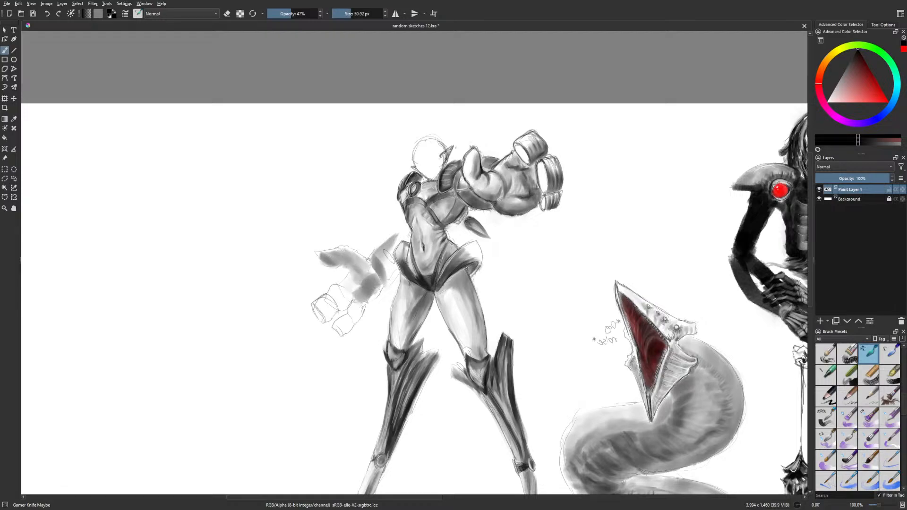
key("m")
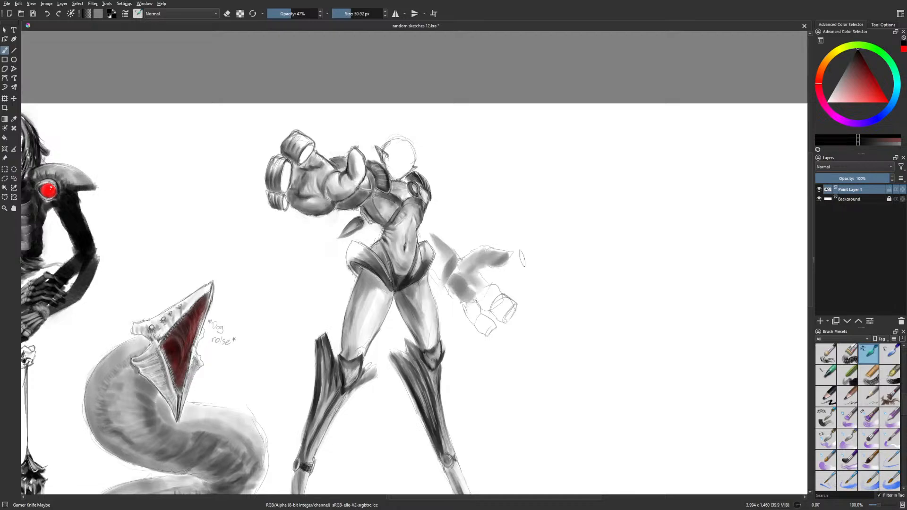
Erase the lowered hand's boxy finger sketches with the 24 px Eraser Circle, undoing the stray strokes on the raised fist
right_click(309, 260)
left_click(284, 197)
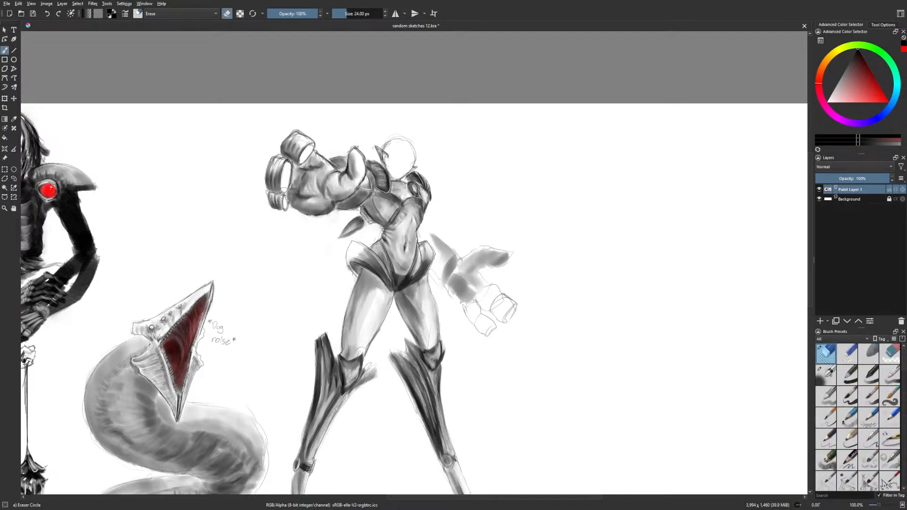
left_click_drag(284, 199, 287, 186)
left_click_drag(288, 212, 268, 208)
key("ctrl+z")
key("ctrl+z")
right_click(523, 347)
left_click(612, 281)
mouse_move(498, 288)
left_mouse_down()
mouse_move(508, 299)
mouse_move(493, 297)
mouse_move(504, 319)
mouse_move(479, 311)
mouse_move(487, 333)
mouse_move(477, 315)
left_mouse_up()
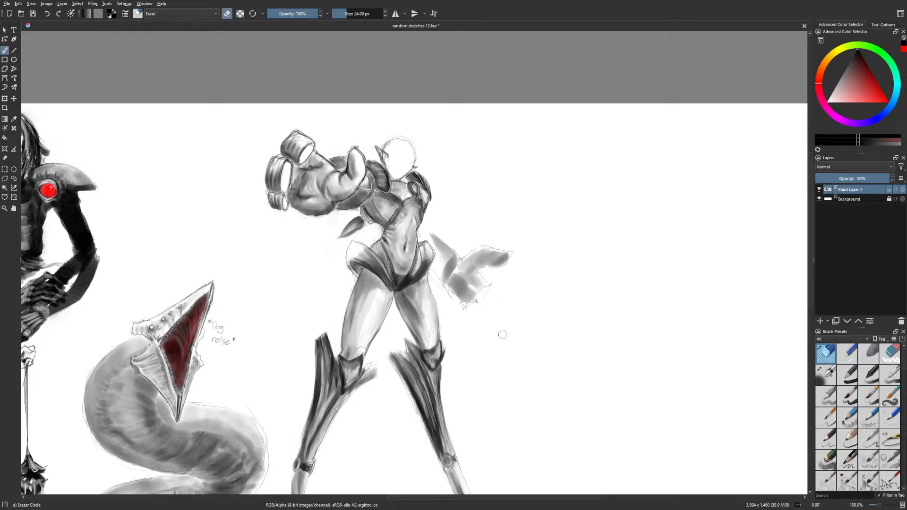
Redraw the lowered hand's spread fingers and wrist contour with the 3 px liner
right_click(522, 322)
left_click(506, 372)
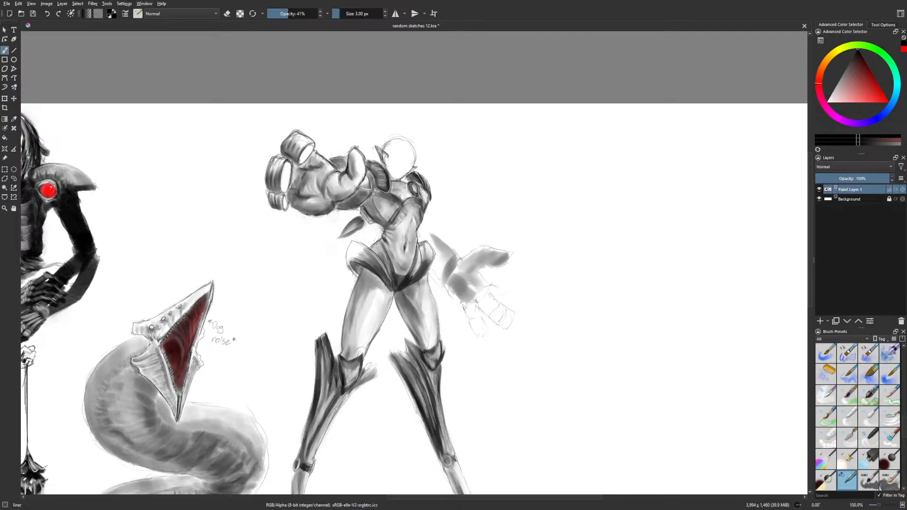
left_click_drag(520, 297, 518, 308)
left_click_drag(451, 275, 446, 288)
Shade the redrawn fingers of the lowered hand with Gamer Knife Maybe at 50.82 px
right_click(523, 314)
left_click(578, 312)
mouse_move(488, 316)
left_mouse_down()
mouse_move(502, 287)
mouse_move(467, 312)
mouse_move(477, 325)
mouse_move(514, 301)
left_mouse_up()
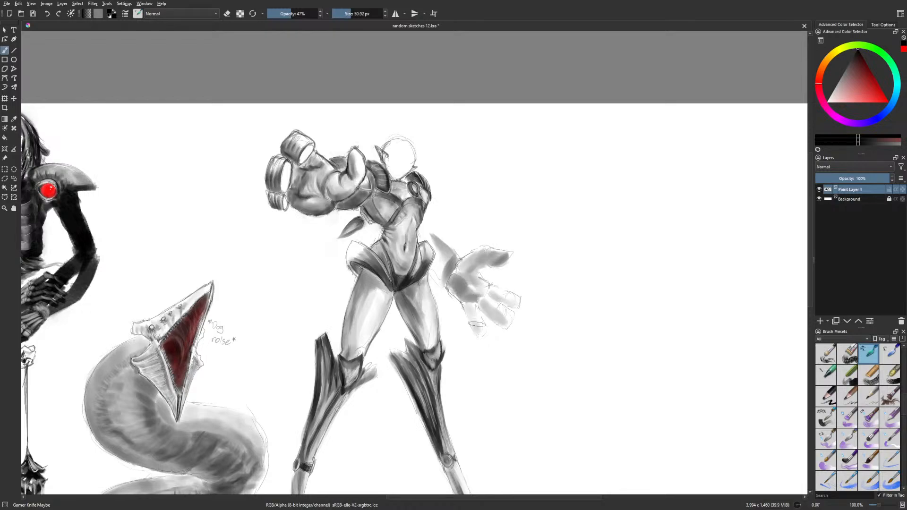
Deepen the lowered hand's palm and thumb shading in mirrored view, reducing the Gamer Knife Maybe brush to 26 px
key("m")
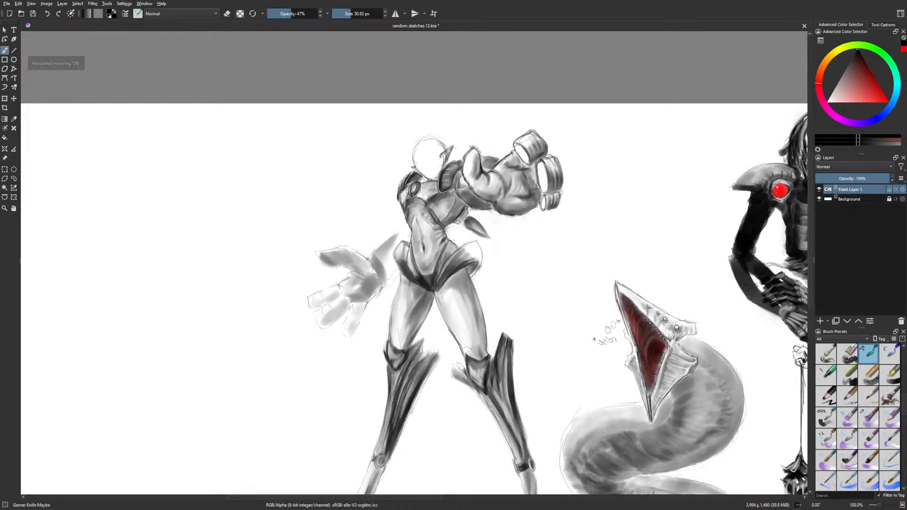
left_click_drag(355, 272, 371, 266)
key("bracketleft")
key("bracketleft")
key("bracketleft")
key("bracketleft")
key("bracketleft")
key("bracketleft")
key("bracketleft")
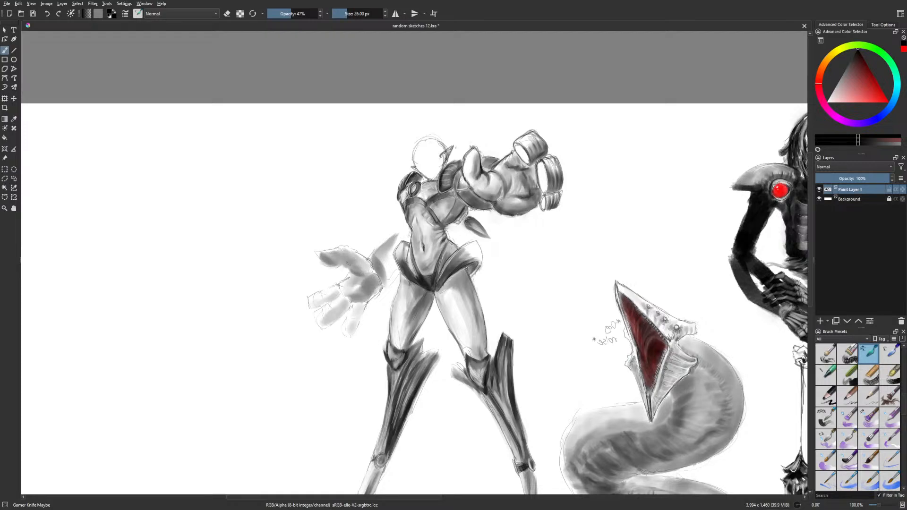
mouse_move(336, 265)
left_mouse_down()
mouse_move(340, 255)
mouse_move(354, 258)
mouse_move(370, 287)
mouse_move(355, 300)
mouse_move(343, 286)
left_mouse_up()
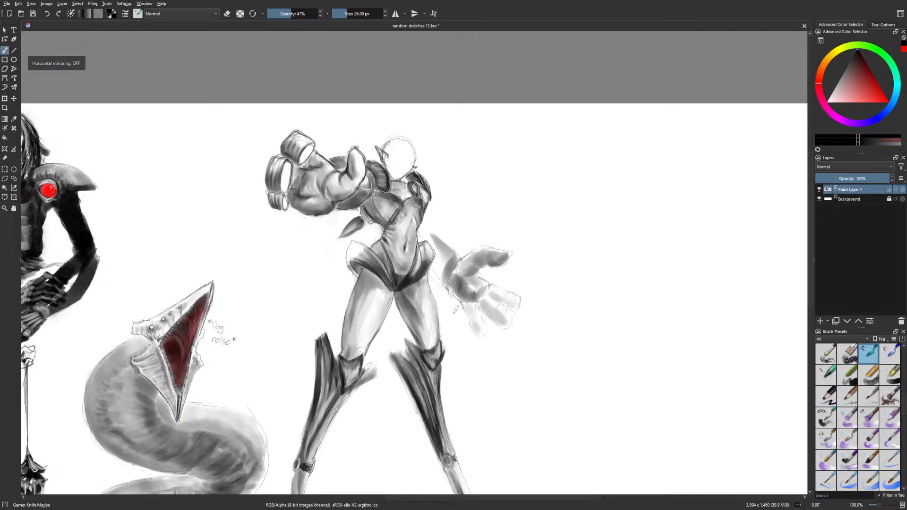
Extend the lowered forearm's shading up toward the waist at 26 px and outline its outer edge with the 3 px liner
mouse_move(462, 274)
left_mouse_down()
mouse_move(472, 270)
mouse_move(444, 271)
left_mouse_up()
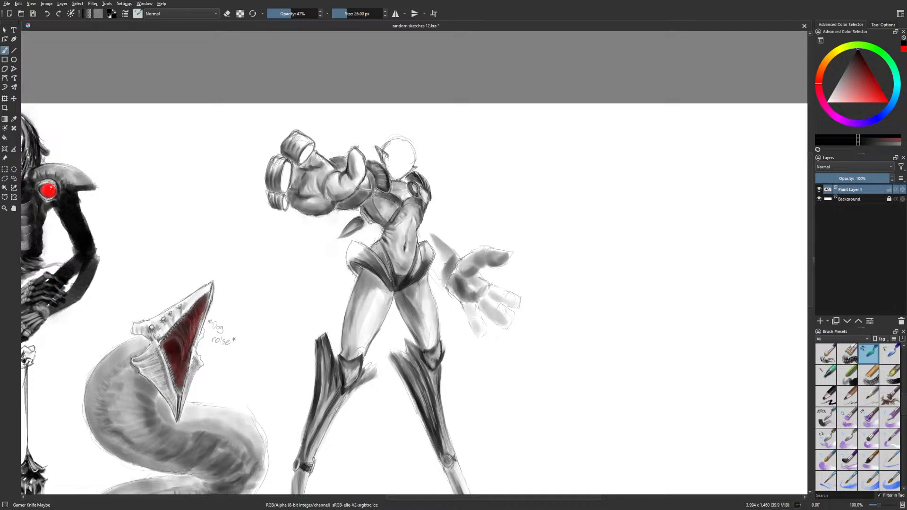
mouse_move(433, 239)
left_mouse_down()
mouse_move(454, 256)
mouse_move(440, 230)
mouse_move(452, 252)
mouse_move(428, 238)
mouse_move(457, 256)
mouse_move(429, 285)
mouse_move(438, 285)
mouse_move(443, 260)
mouse_move(421, 226)
left_mouse_up()
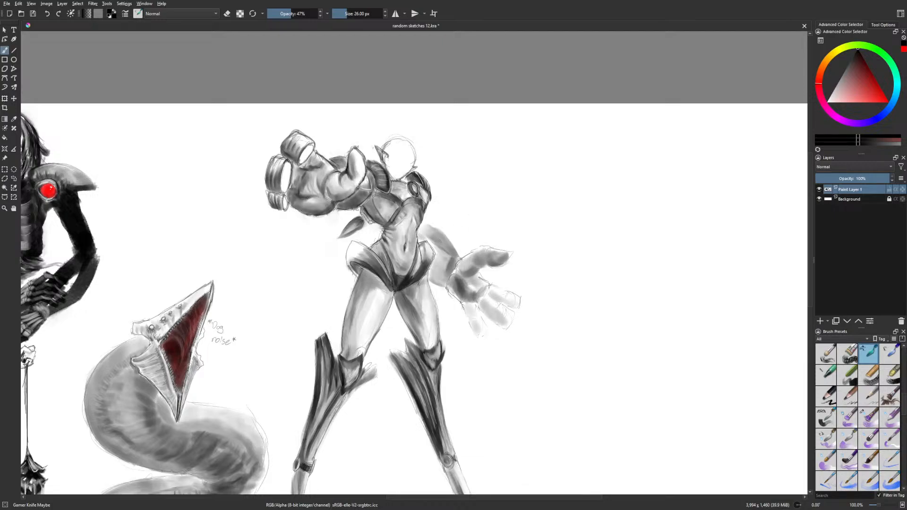
right_click(455, 238)
left_click(440, 282)
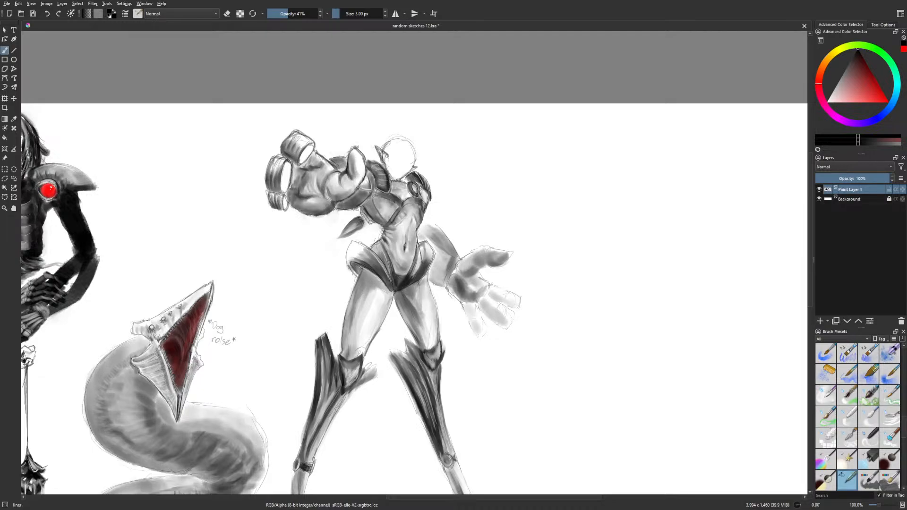
Clean up the lowered thumb's tip in mirrored view with the 24 px Eraser Circle and 3 px liner, then restore the normal view
key("m")
key("e")
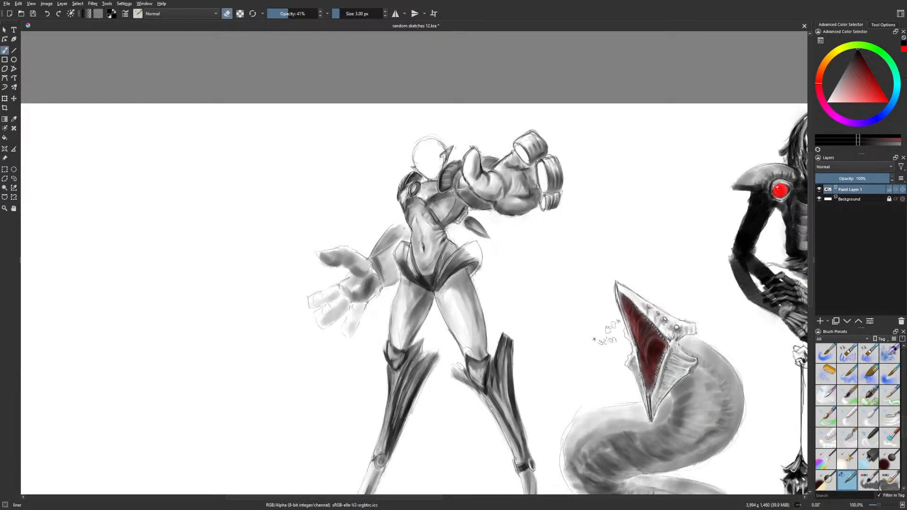
key("e")
right_click(341, 253)
left_click(340, 209)
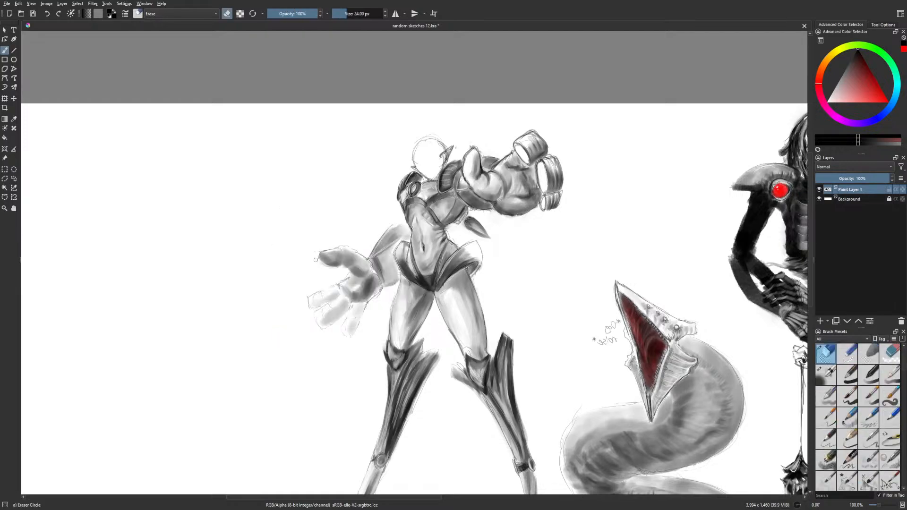
right_click(343, 280)
left_click(326, 330)
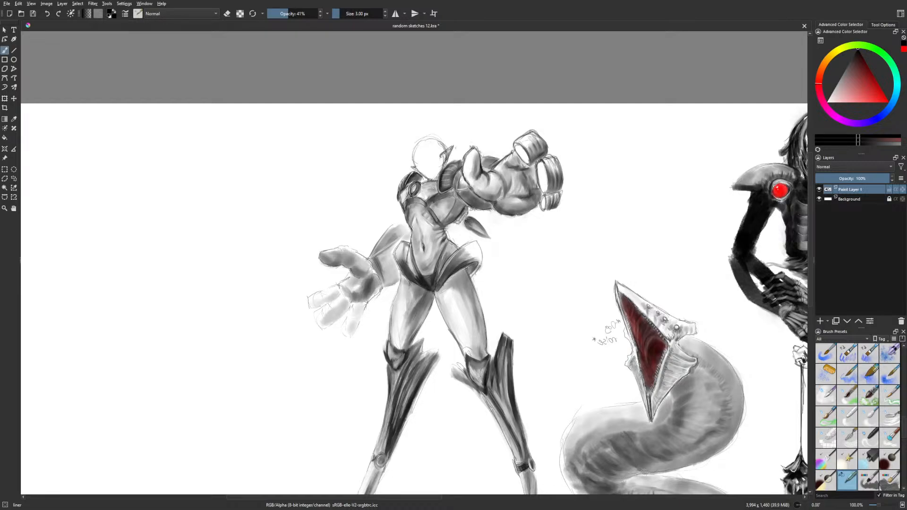
key("m")
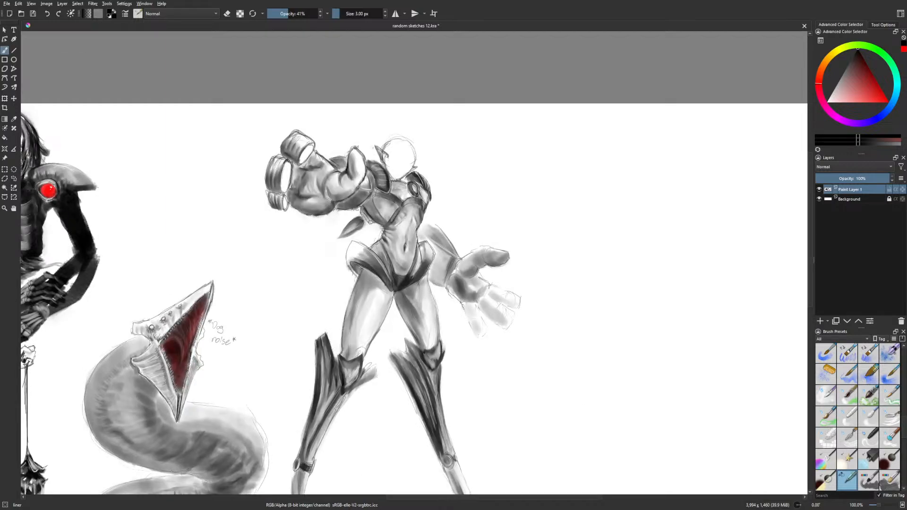
Select the lowered hand's thumb with a freehand outline, transform it slightly smaller, and deselect
left_click(13, 179)
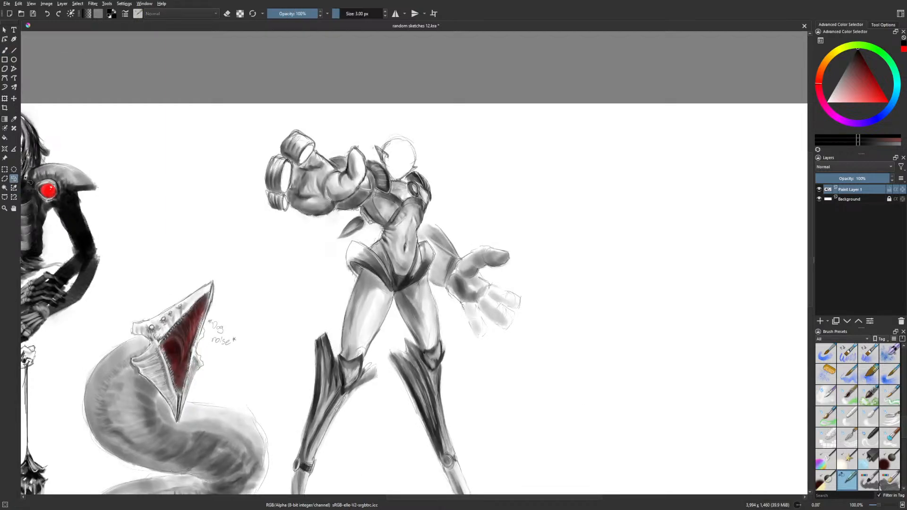
mouse_move(476, 270)
left_mouse_down()
mouse_move(472, 236)
mouse_move(474, 270)
mouse_move(503, 264)
left_mouse_up()
key("ctrl+t")
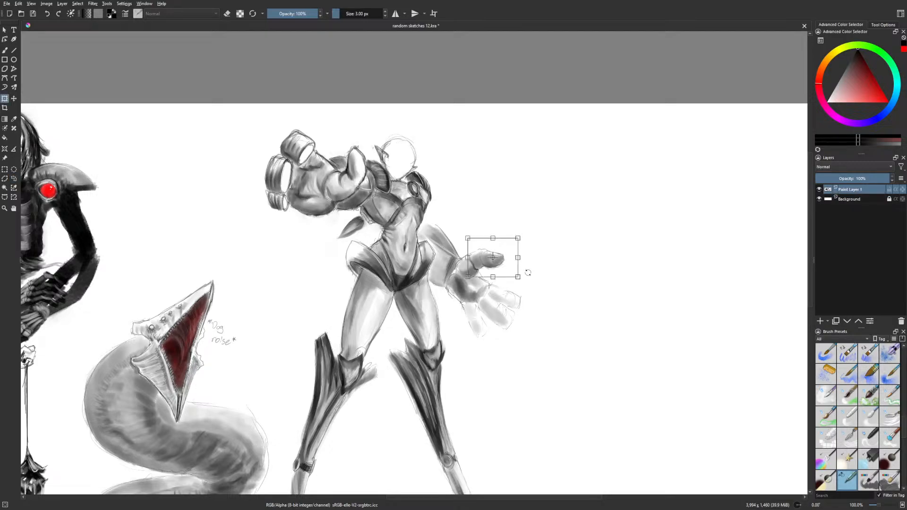
left_click(13, 178)
key("ctrl+shift+a")
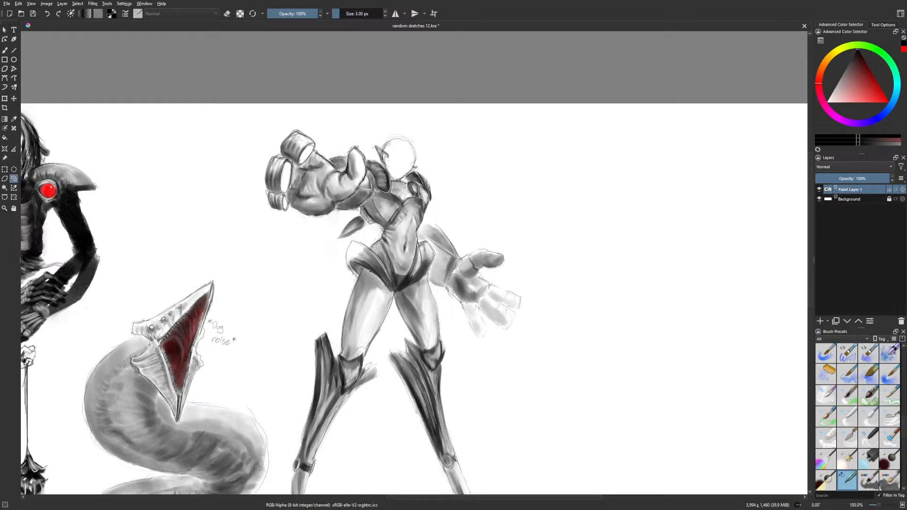
Touch up the lowered hand's thumb with the Gamer Knife Maybe brush in eraser mode at 26 px
key("b")
right_click(480, 278)
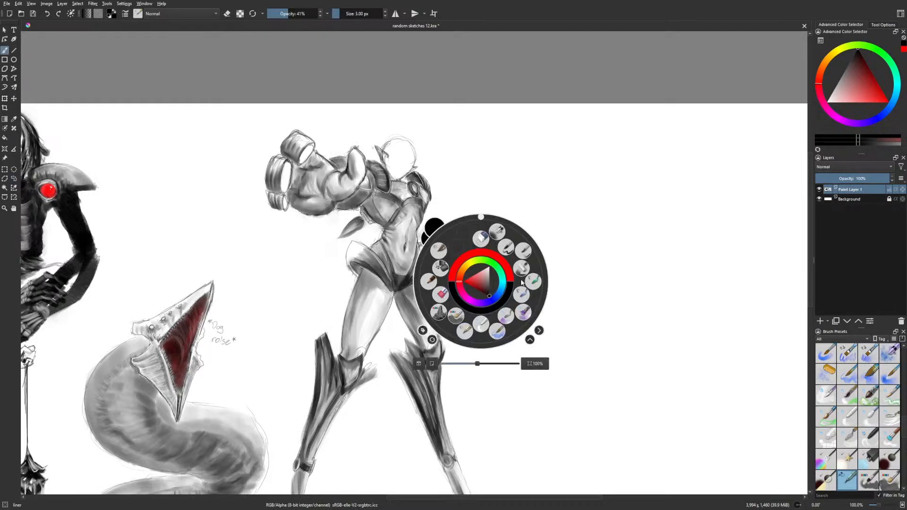
left_click(509, 263)
key("e")
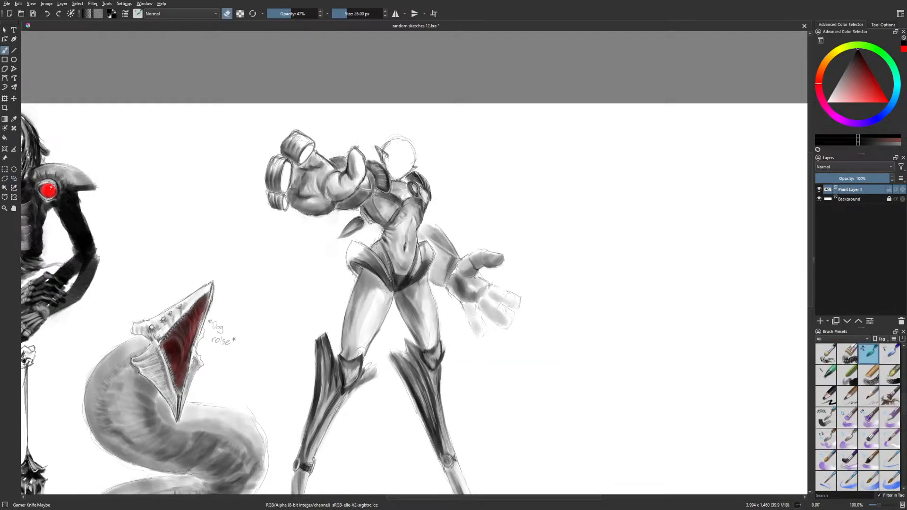
left_click_drag(467, 262, 488, 251)
left_click_drag(550, 304, 528, 284)
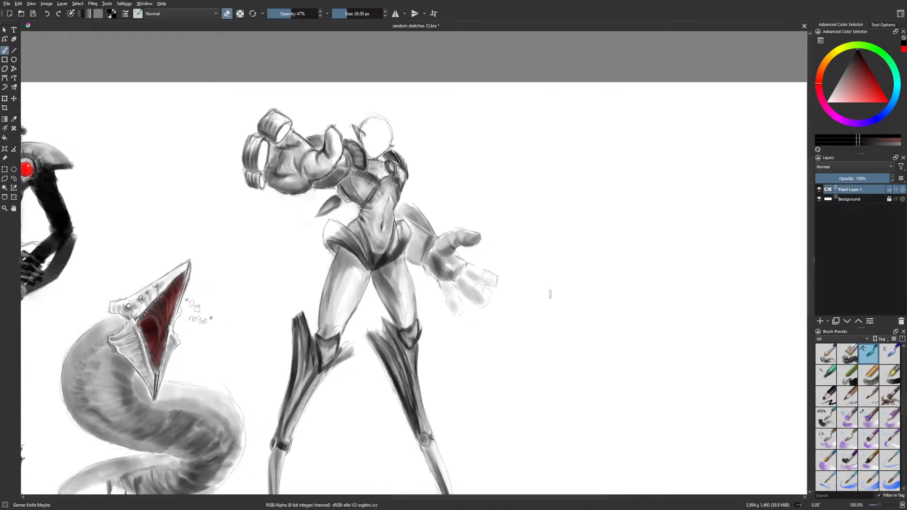
Add a new paint layer and paint a pale pink zigzag beside the figure with the 40 px Basic-5 Size brush
right_click(525, 327)
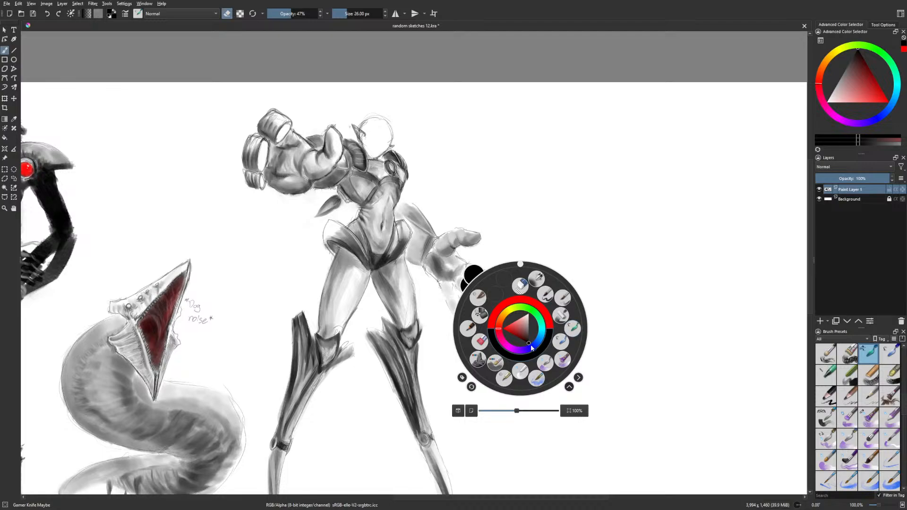
left_click(544, 296)
left_click(835, 98)
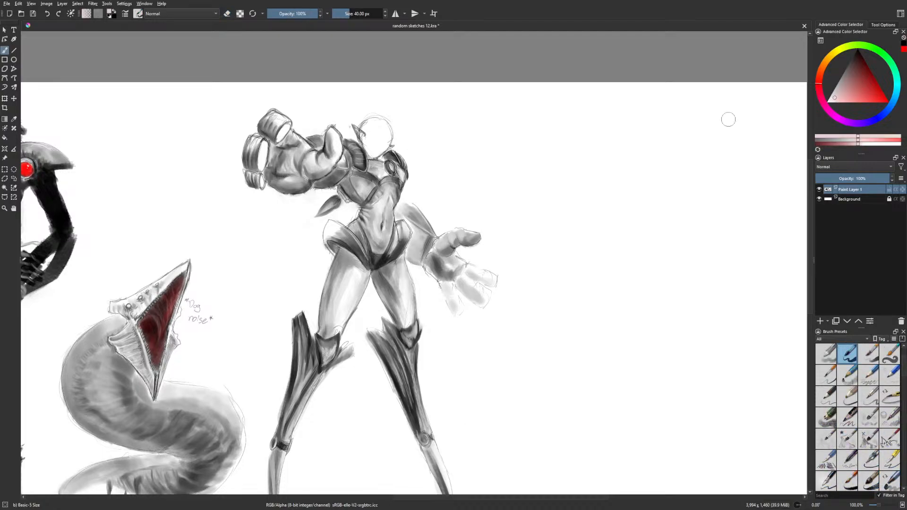
left_click(820, 321)
mouse_move(571, 146)
left_mouse_down()
mouse_move(607, 318)
mouse_move(626, 322)
left_mouse_up()
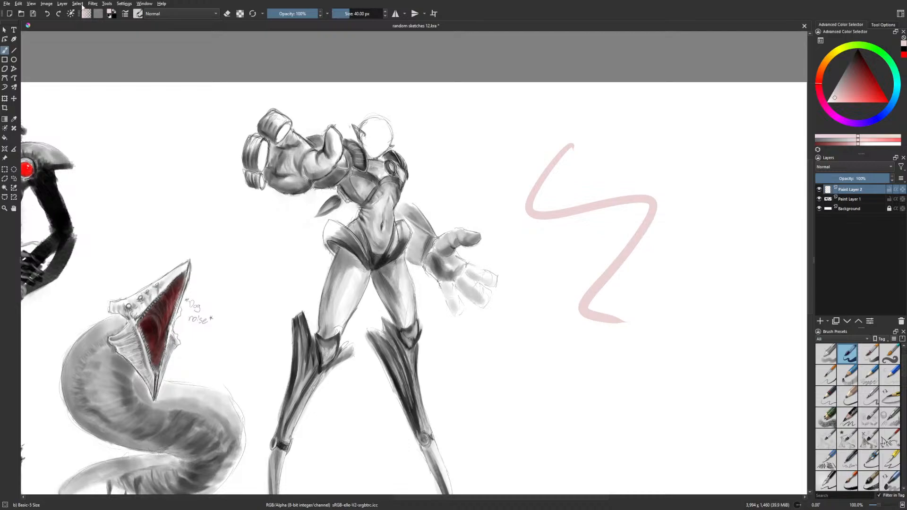
Give the new layer a black 3 px outside Stroke layer style at 100% opacity and change the stroke's blend mode
left_click(62, 4)
left_click(78, 137)
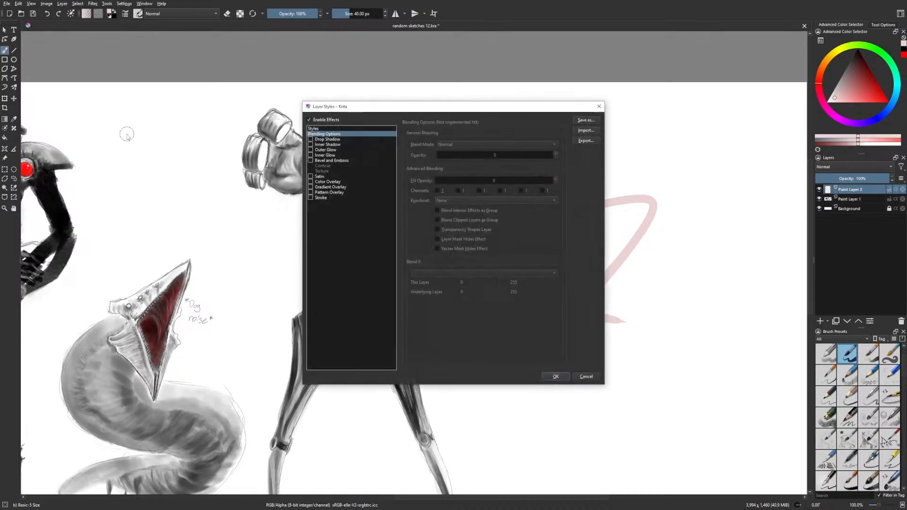
left_click_drag(455, 147, 439, 147)
left_click(555, 142)
left_click(555, 143)
left_click(555, 142)
left_click_drag(525, 175, 596, 188)
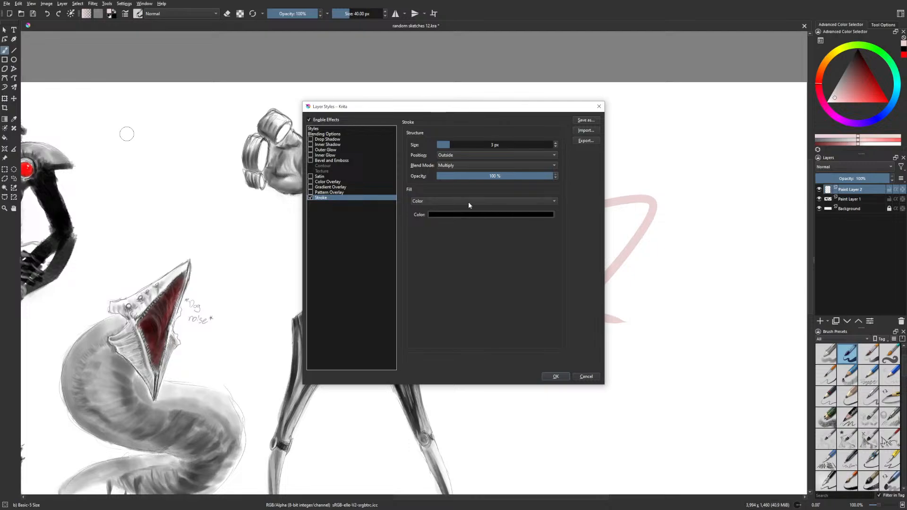
left_click(468, 165)
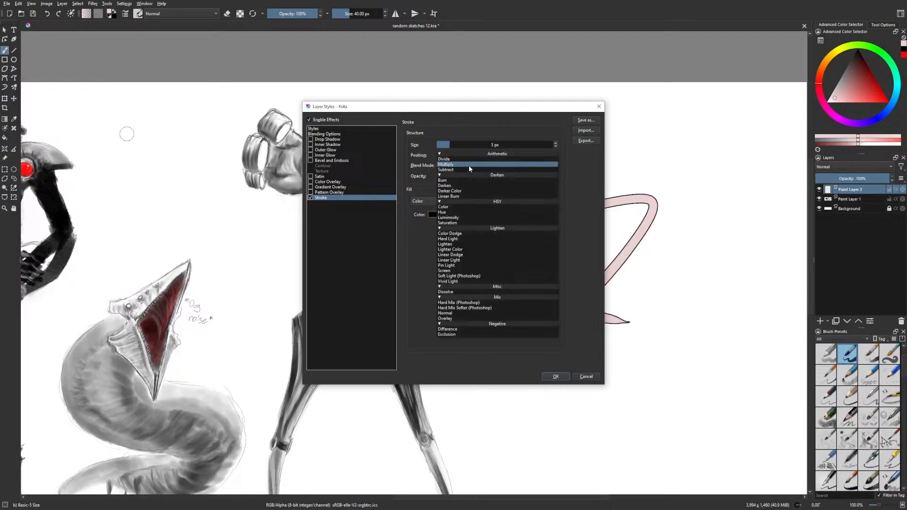
left_click(459, 319)
left_click(556, 377)
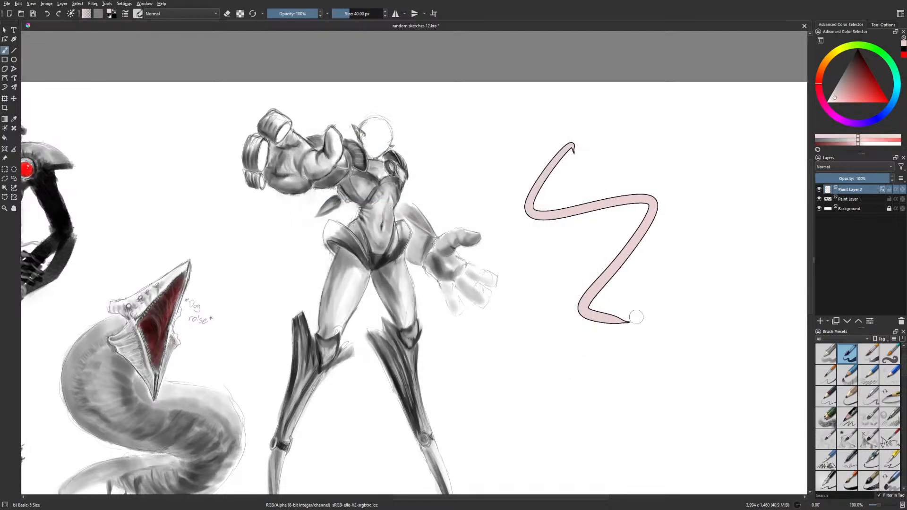
Scribble a white test zigzag over the pink one and draw a small open hand beside it, reducing the brush to 22 px
left_click(834, 104)
mouse_move(588, 177)
left_mouse_down()
mouse_move(522, 300)
mouse_move(583, 318)
mouse_move(568, 356)
left_mouse_up()
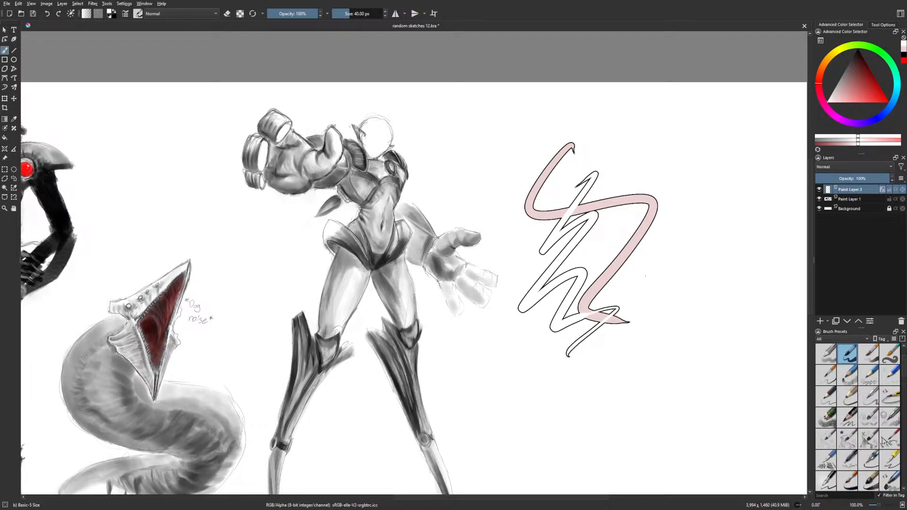
left_click_drag(643, 283, 665, 257)
key("bracketleft")
key("bracketleft")
key("bracketleft")
key("bracketleft")
key("bracketleft")
key("bracketleft")
key("bracketleft")
key("bracketleft")
mouse_move(657, 276)
left_mouse_down()
mouse_move(673, 255)
mouse_move(668, 268)
left_mouse_up()
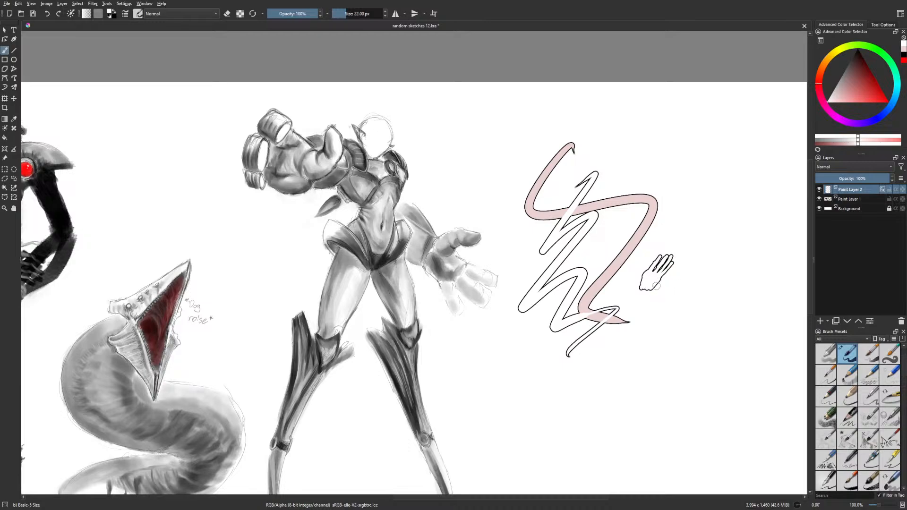
Extend the small white hand into a doodle creature with a long bent arm for a body and two short footed legs
mouse_move(659, 287)
left_mouse_down()
mouse_move(655, 298)
mouse_move(644, 294)
mouse_move(665, 331)
mouse_move(659, 339)
mouse_move(654, 326)
mouse_move(655, 339)
mouse_move(663, 327)
mouse_move(674, 349)
mouse_move(671, 327)
mouse_move(656, 338)
mouse_move(674, 351)
left_mouse_up()
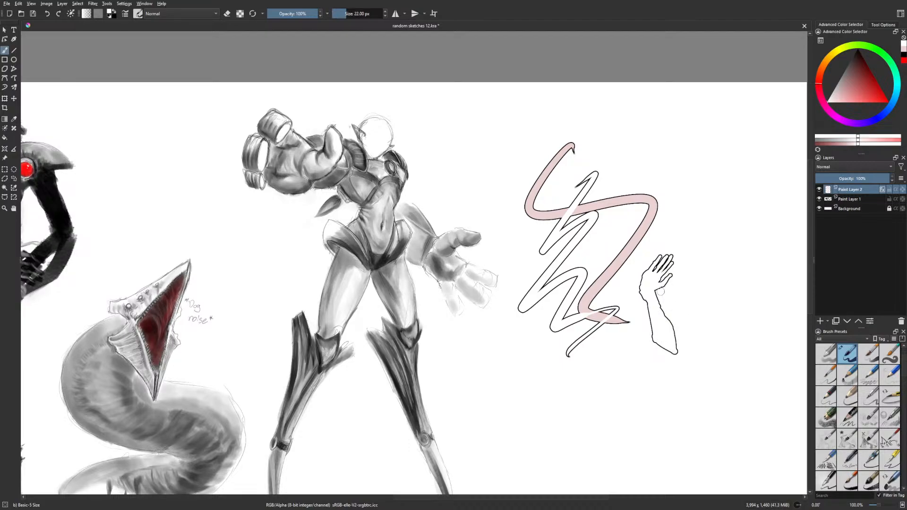
mouse_move(656, 366)
left_mouse_down()
mouse_move(666, 349)
mouse_move(635, 378)
mouse_move(666, 355)
left_mouse_up()
mouse_move(635, 382)
left_mouse_down()
mouse_move(654, 383)
mouse_move(690, 341)
left_mouse_up()
mouse_move(625, 376)
left_mouse_down()
mouse_move(612, 394)
mouse_move(652, 391)
left_mouse_up()
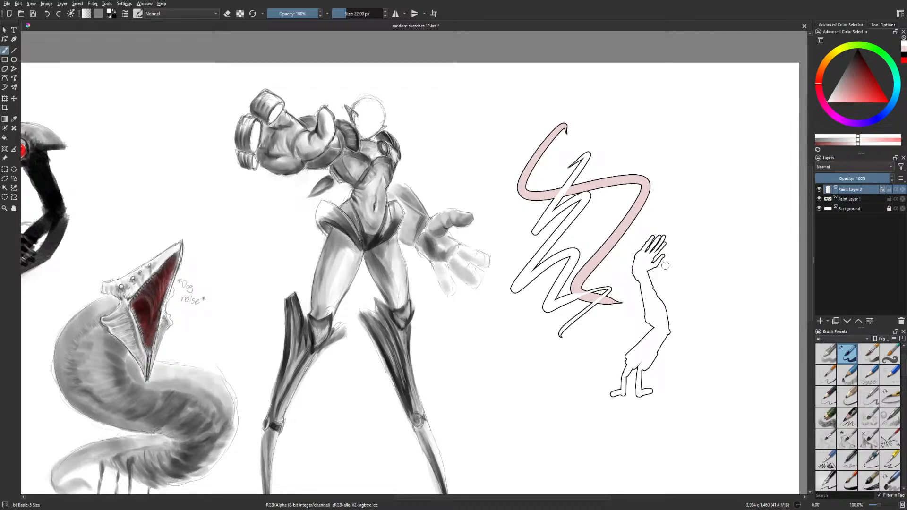
Cut two dot eyes and a smile into the doodle's palm with the brush in eraser mode
key("e")
left_click(641, 256)
left_click(648, 259)
left_click_drag(639, 259, 646, 263)
key("ctrl+z")
scroll(692, 304, "up", 1)
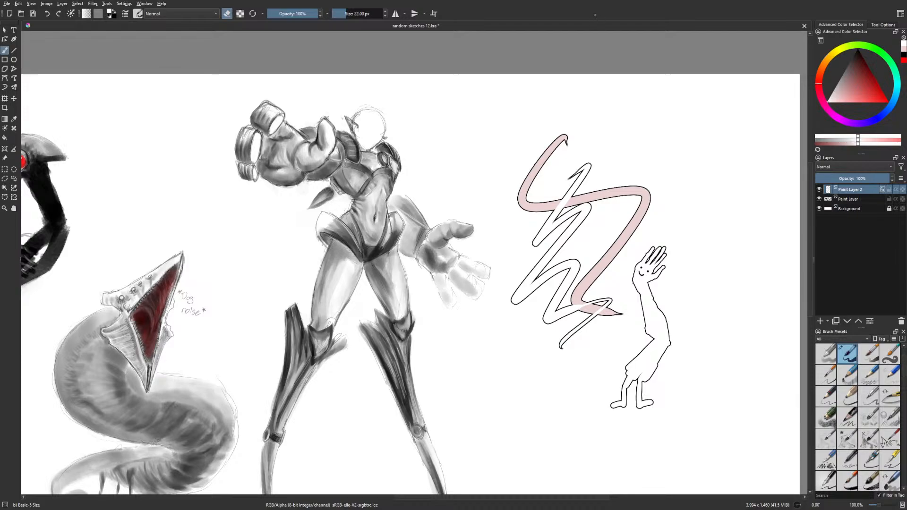
Erase the pink and white test zigzags with the Eraser Circle, leaving only the doodle creature
left_click_drag(541, 350, 532, 346)
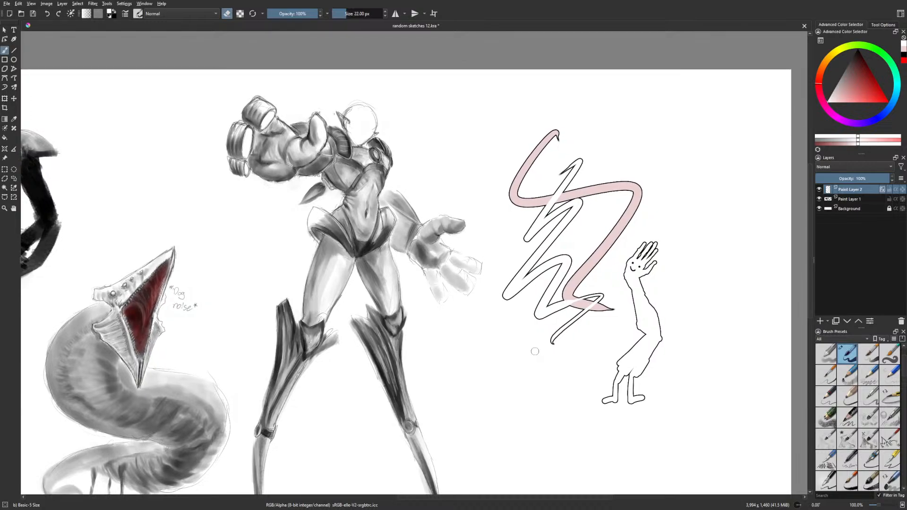
right_click(534, 351)
left_click(571, 309)
mouse_move(519, 184)
left_mouse_down()
mouse_move(559, 117)
mouse_move(526, 209)
mouse_move(609, 210)
mouse_move(610, 235)
mouse_move(576, 310)
mouse_move(590, 318)
mouse_move(552, 276)
mouse_move(528, 272)
left_mouse_up()
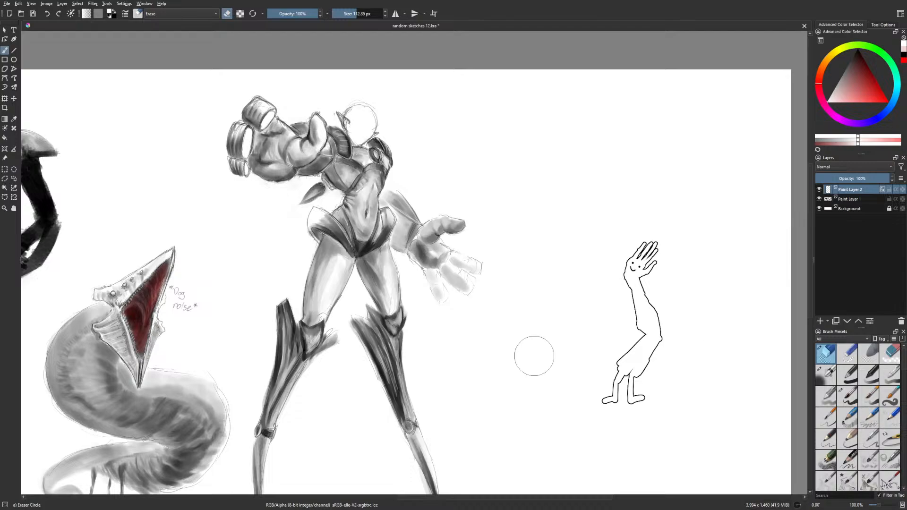
Return to the Basic-5 Size brush at 22 px and fill out the bend of the doodle's body
left_click(348, 14)
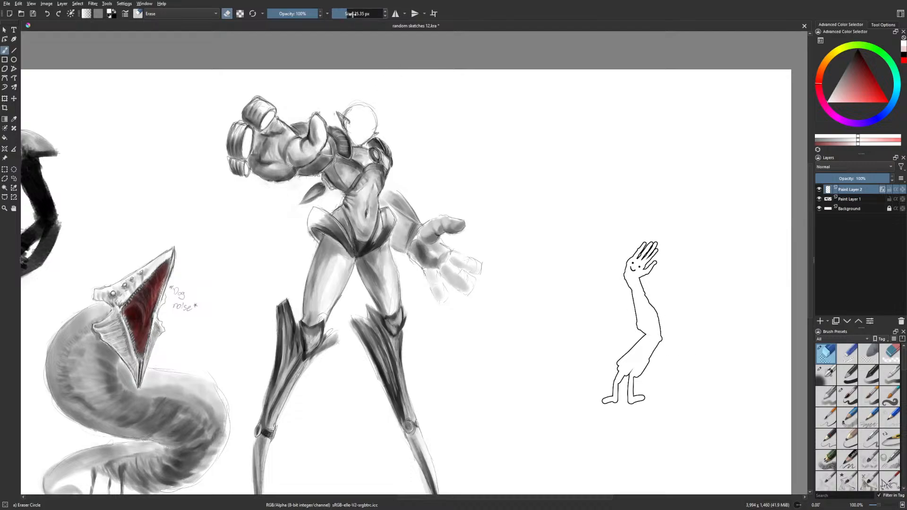
right_click(681, 338)
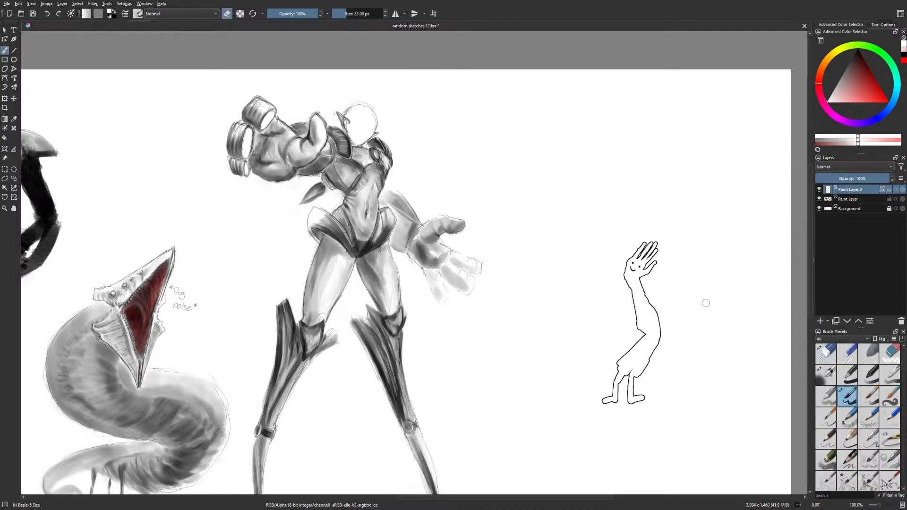
left_click(730, 335)
left_click_drag(650, 352, 660, 322)
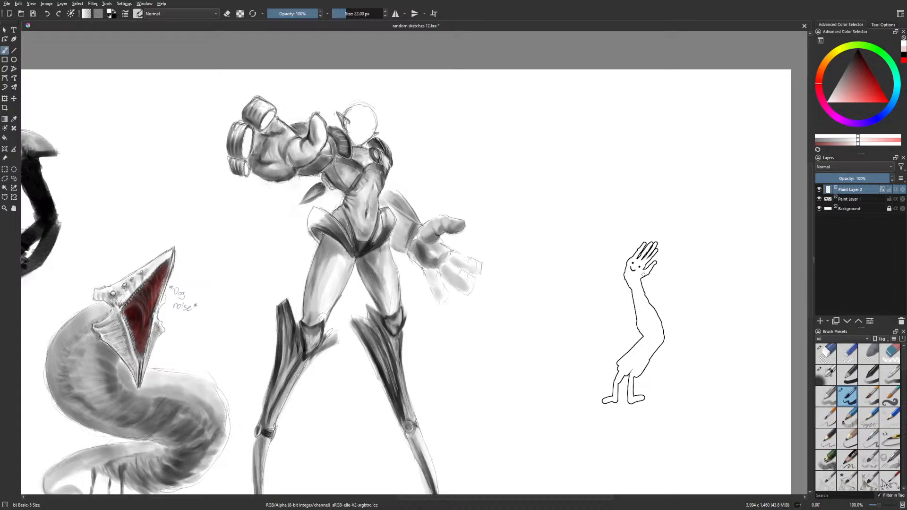
Remove the doodle hand's thumb and draw a beak-like one on the opposite side, smoothing the body outline
key("e")
key("e")
key("e")
key("e")
left_click_drag(623, 272, 609, 263)
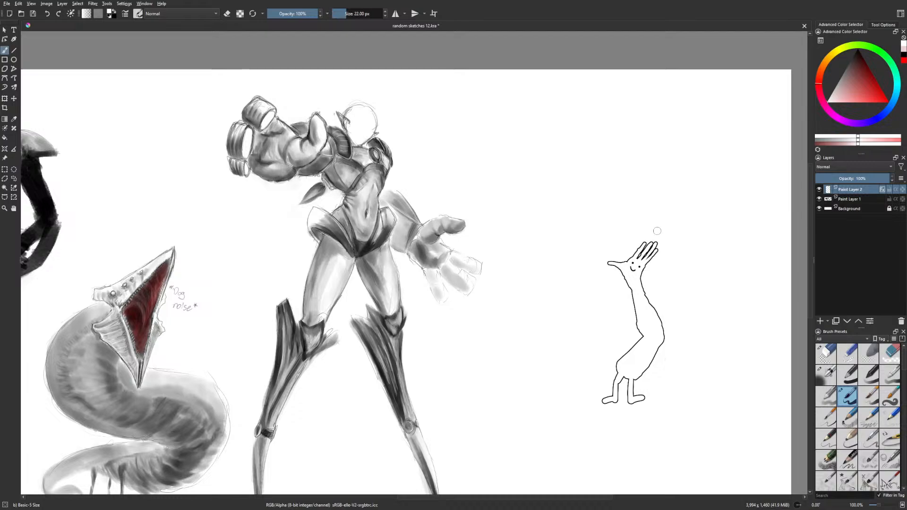
Rework the doodle hand's fingers and the gaps between them, alternating between painting and erasing
key("e")
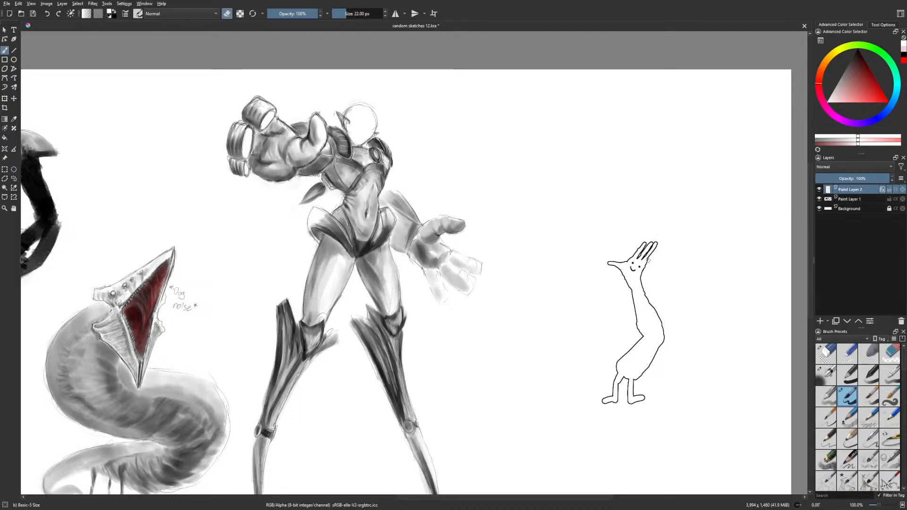
mouse_move(548, 321)
left_mouse_down()
mouse_move(598, 293)
mouse_move(724, 289)
left_mouse_up()
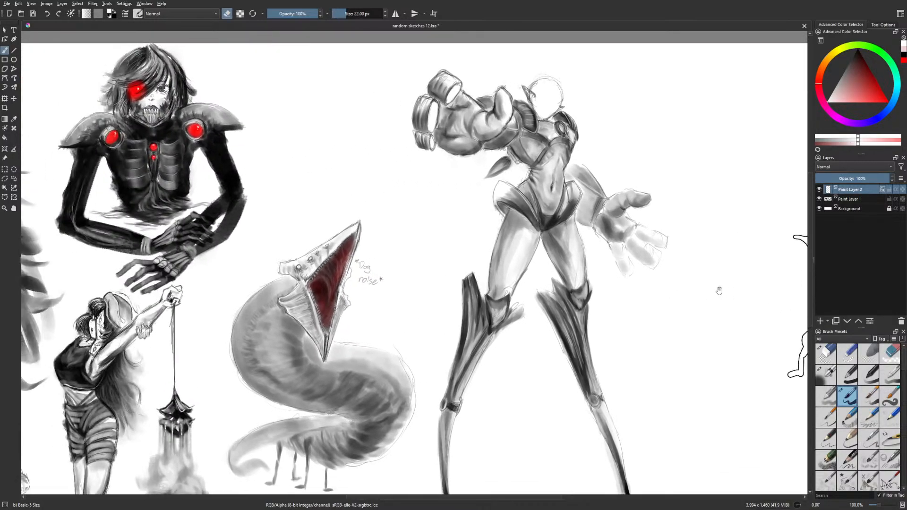
mouse_move(664, 293)
left_mouse_down()
mouse_move(770, 295)
mouse_move(606, 285)
mouse_move(561, 297)
left_mouse_up()
key("e")
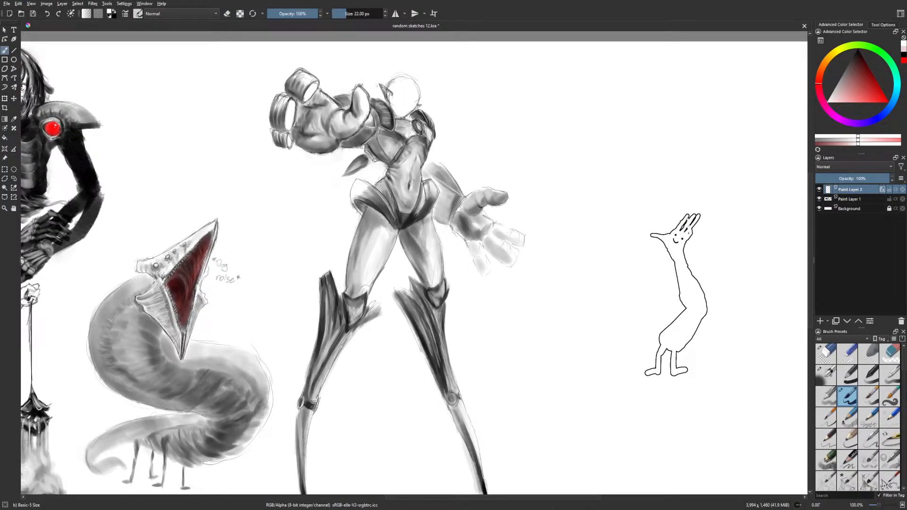
key("e")
key("e")
key("e")
Lengthen and flatten the doodle creature's two feet with the 22 px brush
left_click_drag(727, 301, 684, 282)
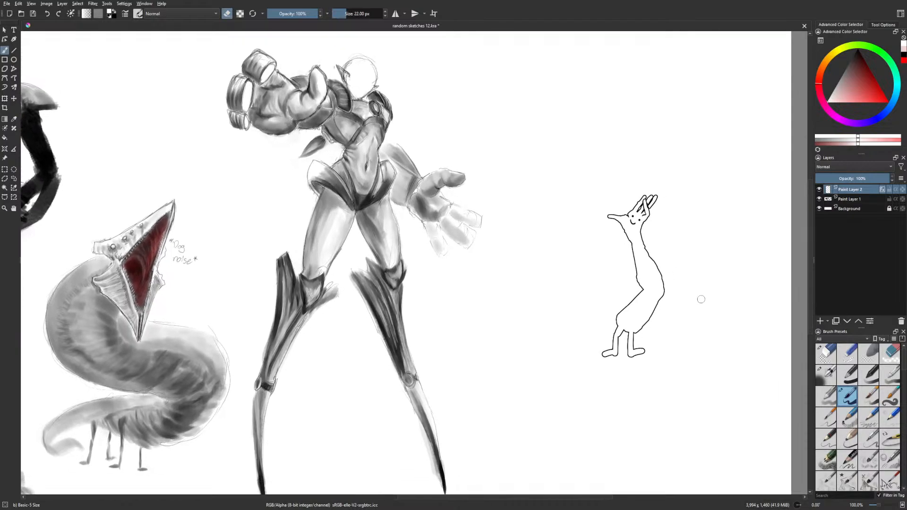
key("e")
key("e")
left_click_drag(598, 358, 635, 358)
mouse_move(636, 358)
left_mouse_down()
mouse_move(597, 352)
mouse_move(645, 349)
mouse_move(635, 358)
mouse_move(636, 337)
mouse_move(631, 352)
mouse_move(644, 350)
mouse_move(596, 353)
left_mouse_up()
key("e")
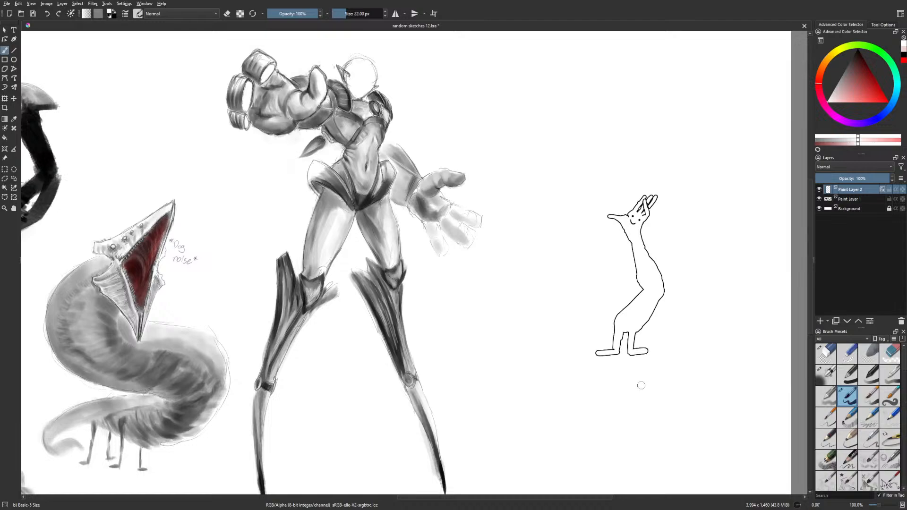
Move the doodle creature into the empty space between the red-eyed armoured figure and the big-fisted figure
mouse_move(652, 392)
left_mouse_down()
mouse_move(648, 377)
mouse_move(621, 480)
mouse_move(638, 398)
mouse_move(644, 402)
left_mouse_up()
left_click(14, 98)
left_click_drag(676, 377, 677, 349)
left_click_drag(503, 368, 590, 286)
left_click_drag(704, 301, 309, 173)
left_click_drag(343, 224, 419, 399)
mouse_move(348, 360)
left_mouse_down()
mouse_move(301, 204)
mouse_move(242, 201)
left_mouse_up()
left_click_drag(460, 363, 486, 366)
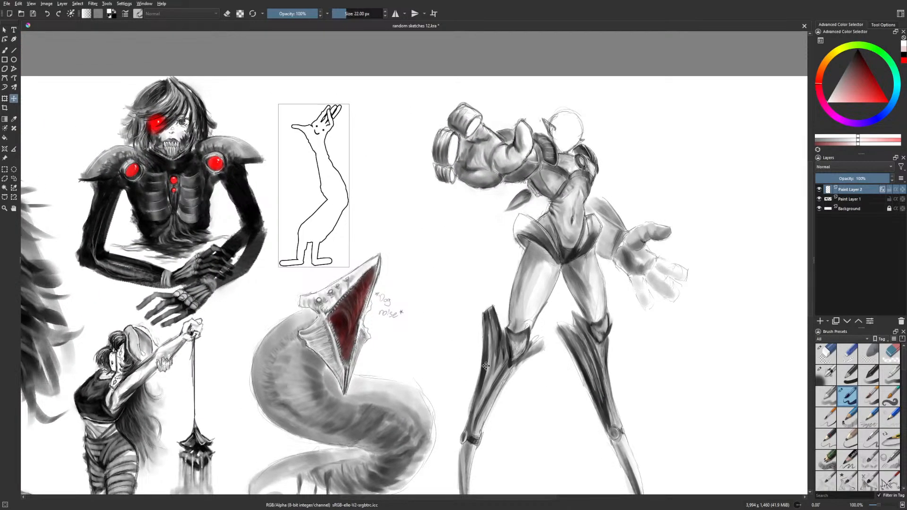
Try adding two small arms with fingered hands to the doodle creature's body, and undo them
key("b")
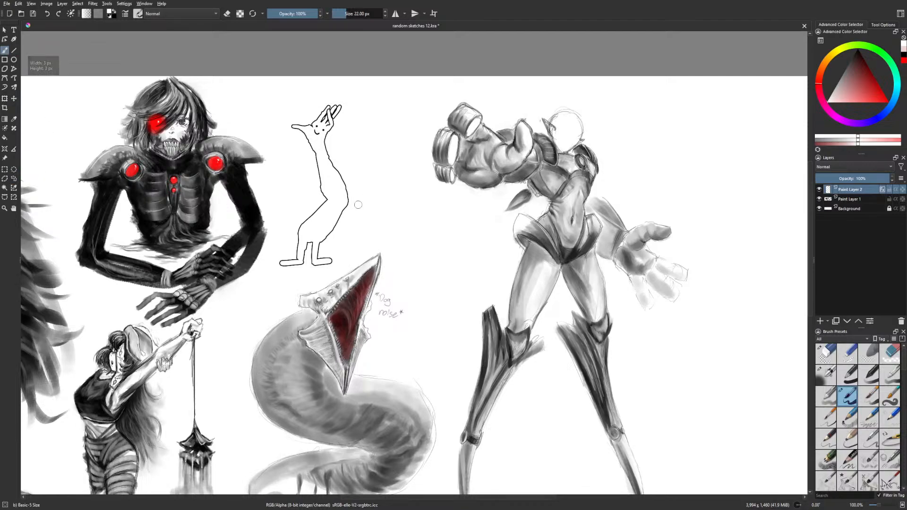
mouse_move(334, 169)
left_mouse_down()
mouse_move(354, 160)
mouse_move(300, 192)
mouse_move(295, 187)
left_mouse_up()
left_click_drag(306, 188, 296, 192)
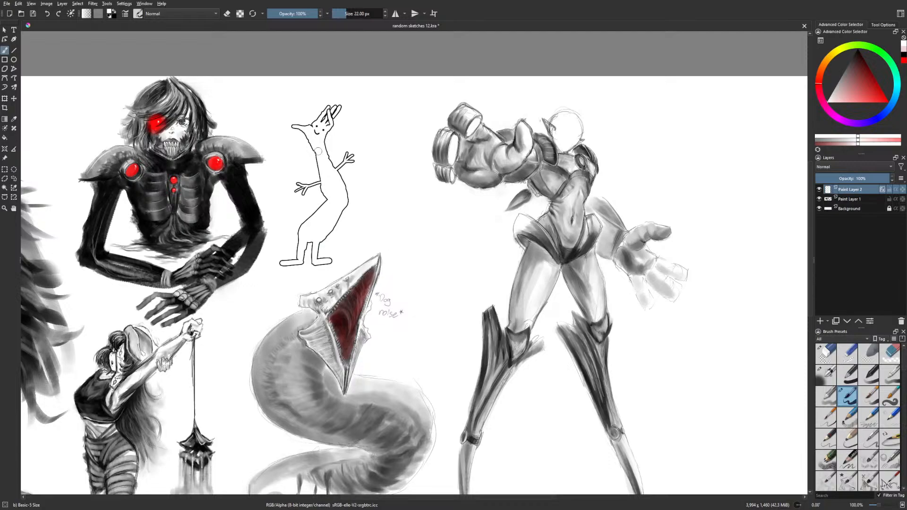
key("ctrl+z")
key("ctrl+z")
key("ctrl+z")
key("ctrl+z")
key("ctrl+z")
Reshape the doodle hand's fingers and fingertips with the 22 px brush
key("e")
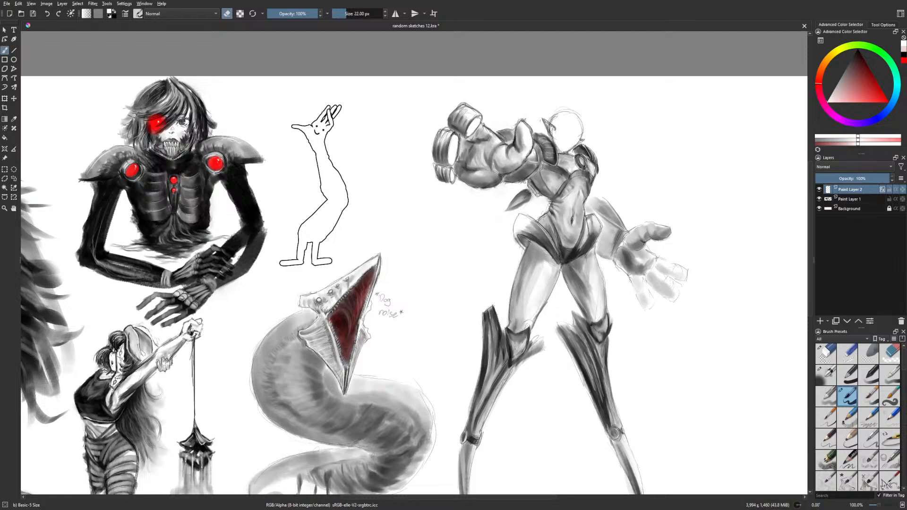
key("e")
left_click_drag(335, 107, 338, 104)
left_click_drag(327, 110, 331, 104)
key("e")
Trim the doodle's legs in eraser mode and repaint its feet with fuller, rounder toes
left_click_drag(398, 186, 402, 177)
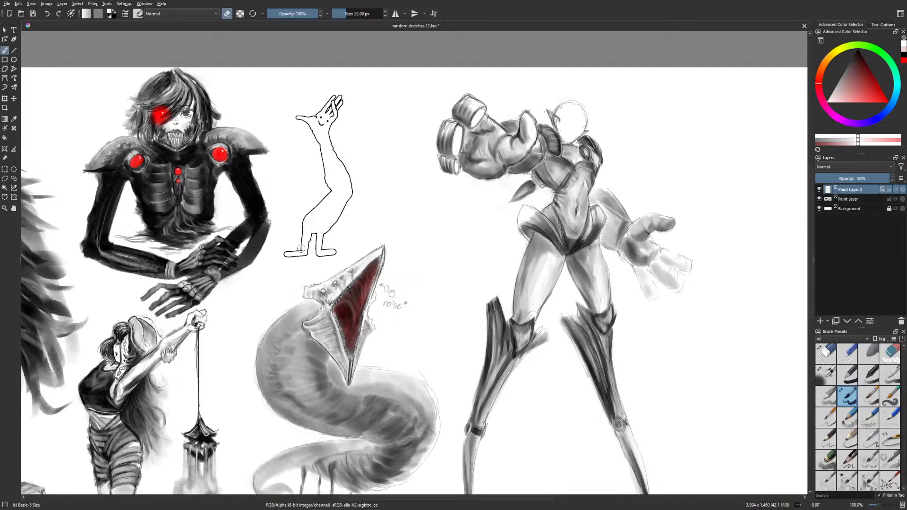
left_click_drag(297, 250, 297, 238)
left_click_drag(433, 368, 467, 361)
key("e")
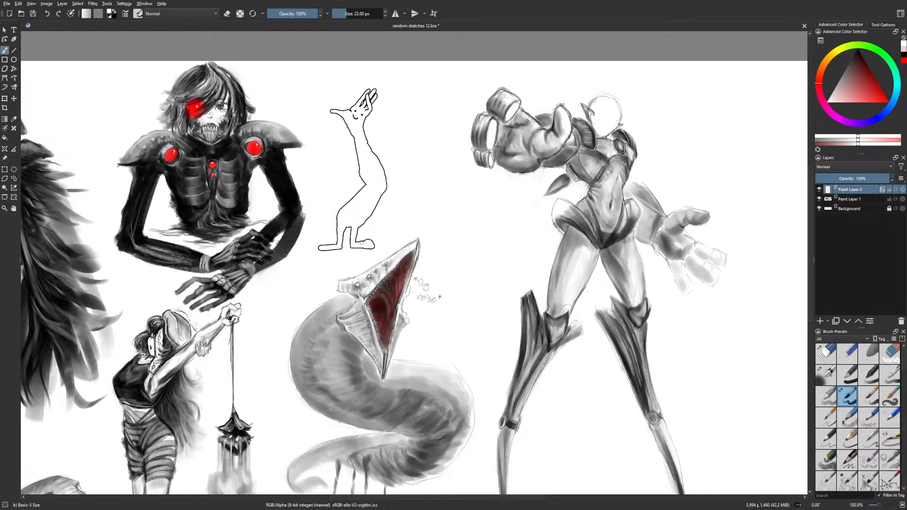
left_click_drag(329, 246, 326, 246)
Taper the doodle's lower legs in mirrored view and restore the normal view
key("m")
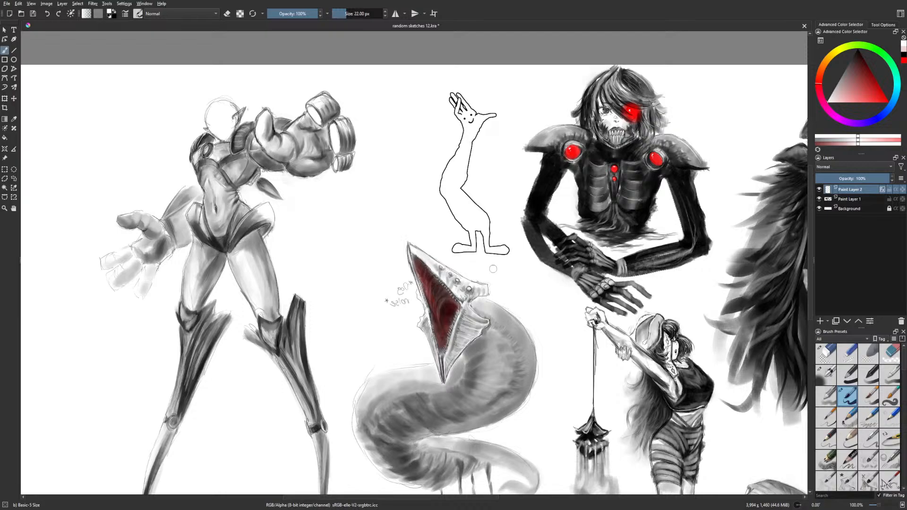
left_click_drag(540, 326, 537, 313)
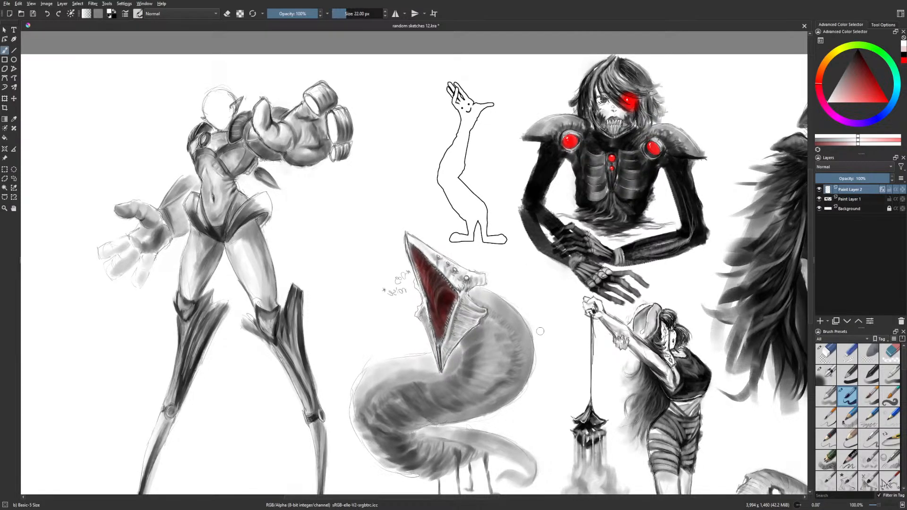
key("m")
left_click_drag(539, 326, 531, 312)
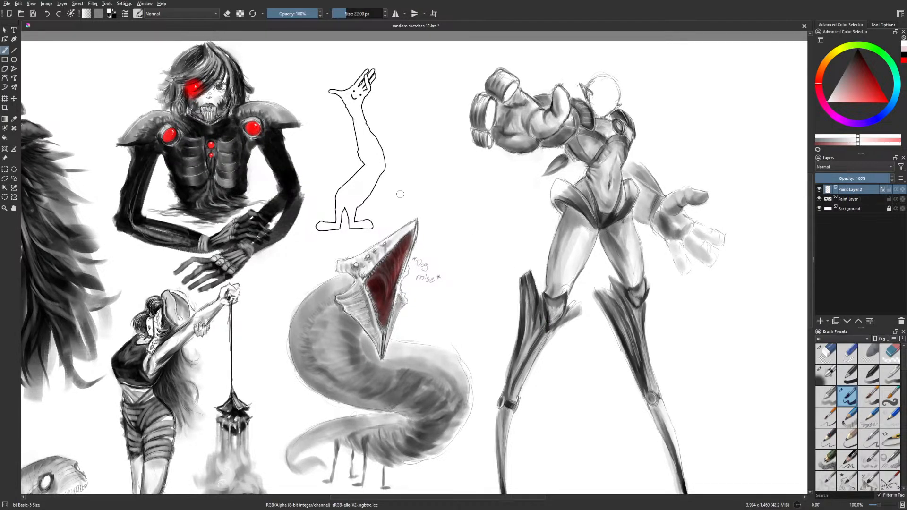
Select the doodle's hand with a freehand outline, shift it slightly down and right, deselect, and return to the brush
left_click(14, 178)
mouse_move(347, 120)
left_mouse_down()
mouse_move(361, 63)
mouse_move(347, 119)
left_mouse_up()
left_click(14, 98)
left_click_drag(393, 248, 395, 261)
left_click_drag(375, 204, 375, 204)
left_click(14, 169)
left_click(39, 125)
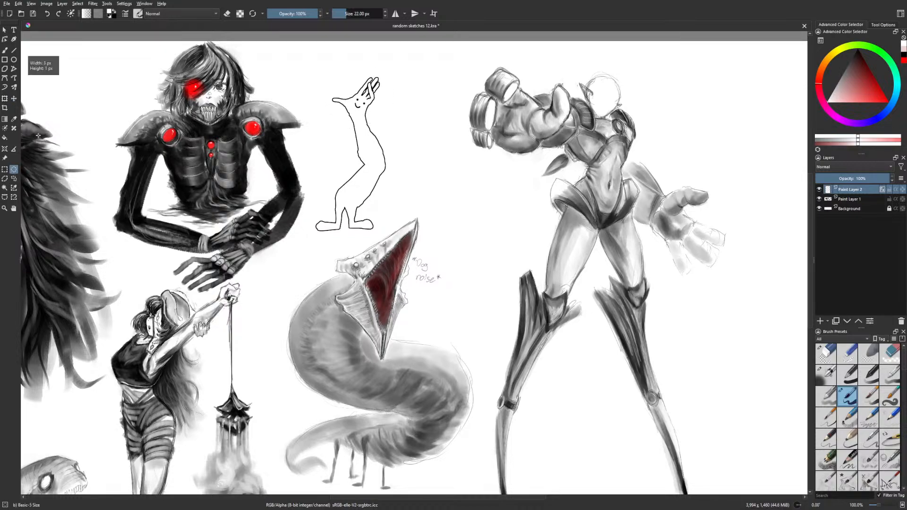
left_click(4, 50)
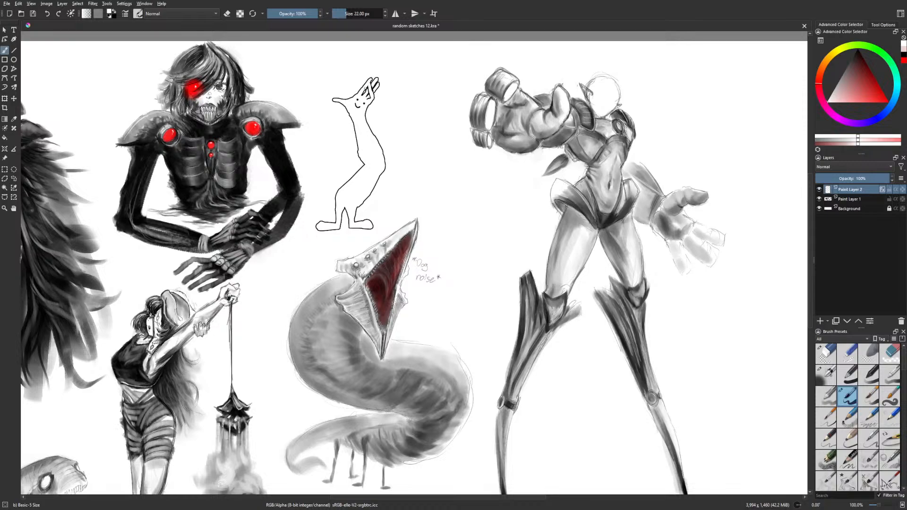
key("e")
key("e")
Bring up the layer commands for the doodle's layer, Paint Layer 2
left_click_drag(607, 337, 611, 290)
left_click_drag(627, 366, 580, 398)
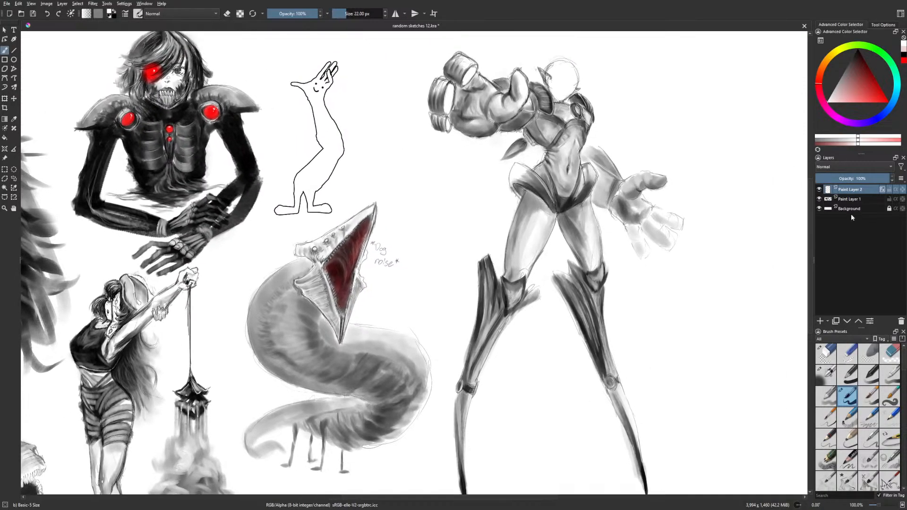
right_click(858, 190)
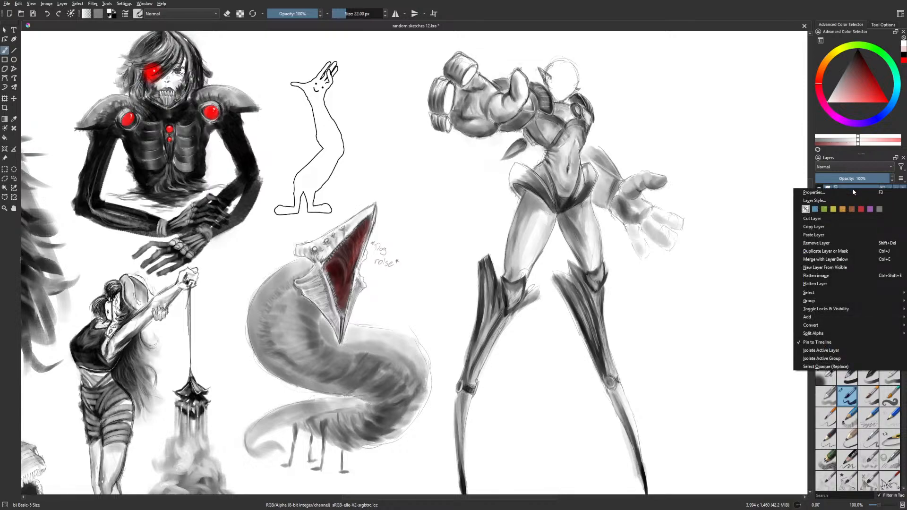
Flatten the top layer and merge it down into Paint Layer 1
left_click(828, 284)
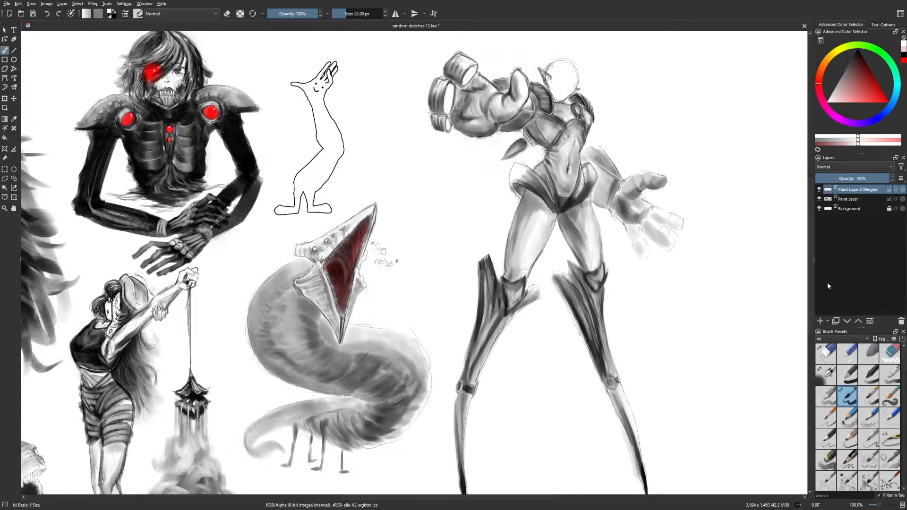
key("ctrl+e")
Shade the fingers of the female figure's open lowered hand in black with the Gamer Knife Maybe brush at normal blending
right_click(717, 249)
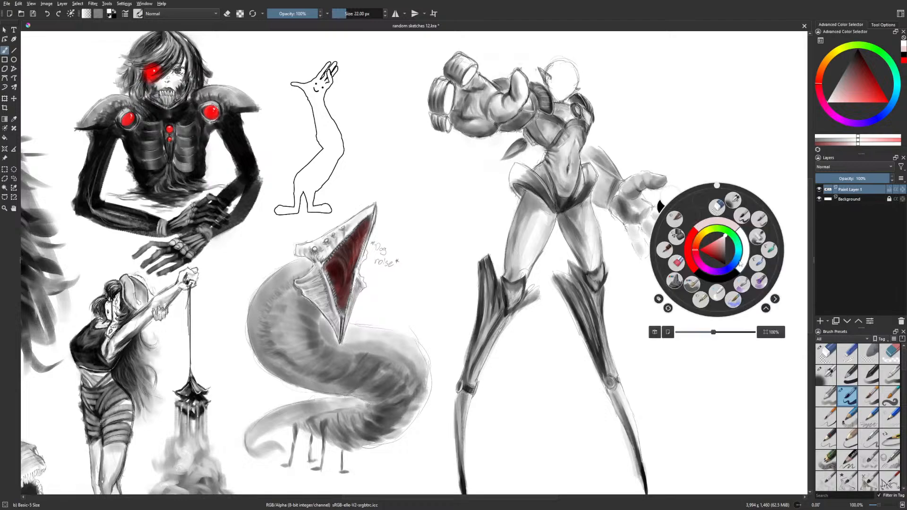
left_click(769, 249)
left_click_drag(639, 269, 587, 267)
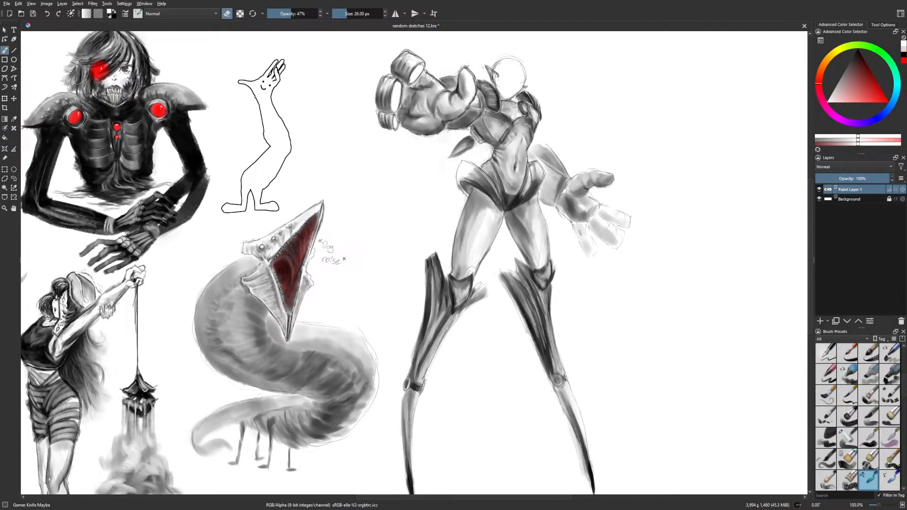
key("e")
right_click(583, 230)
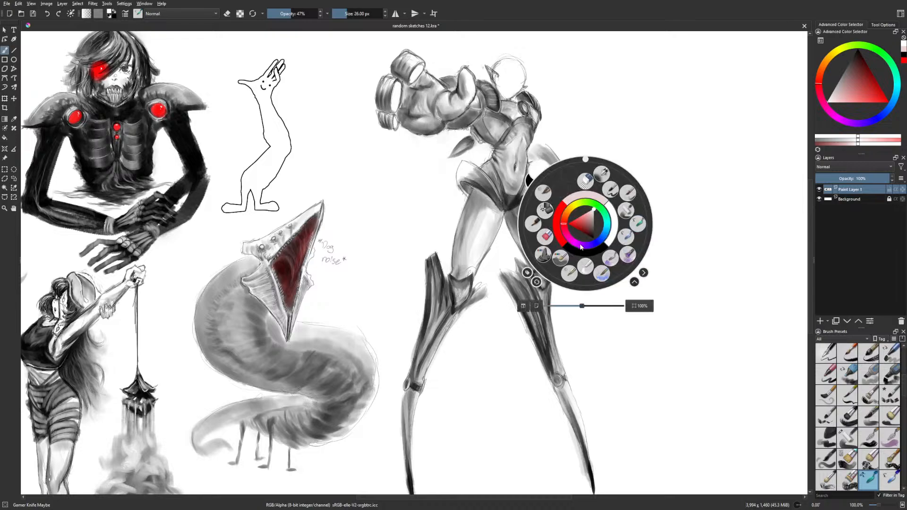
left_click(582, 246)
mouse_move(580, 231)
left_mouse_down()
mouse_move(587, 252)
mouse_move(597, 228)
mouse_move(613, 246)
left_mouse_up()
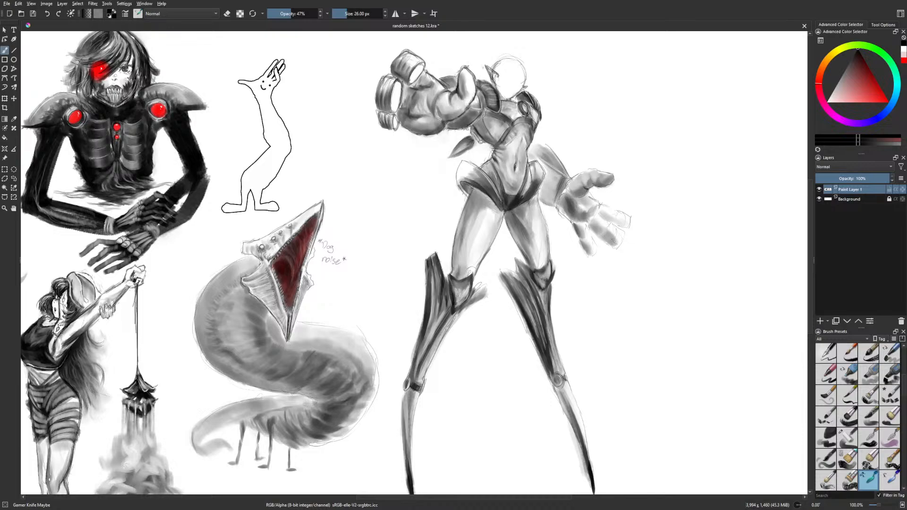
left_click_drag(598, 213, 627, 222)
Reduce the brush size to 13 px and shade the thumb base and palm of the open hand
key("bracketleft")
key("bracketleft")
key("bracketleft")
key("bracketleft")
key("bracketleft")
key("bracketleft")
key("bracketleft")
key("bracketleft")
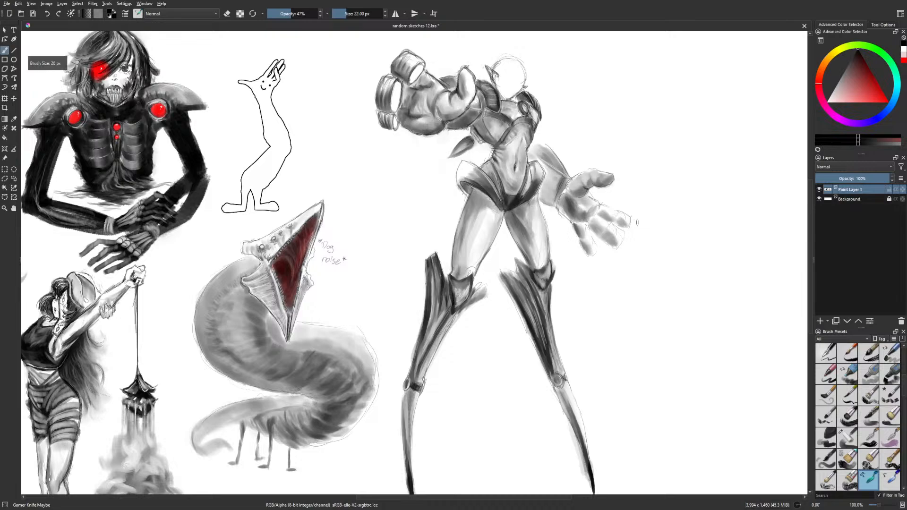
left_click_drag(570, 181, 573, 191)
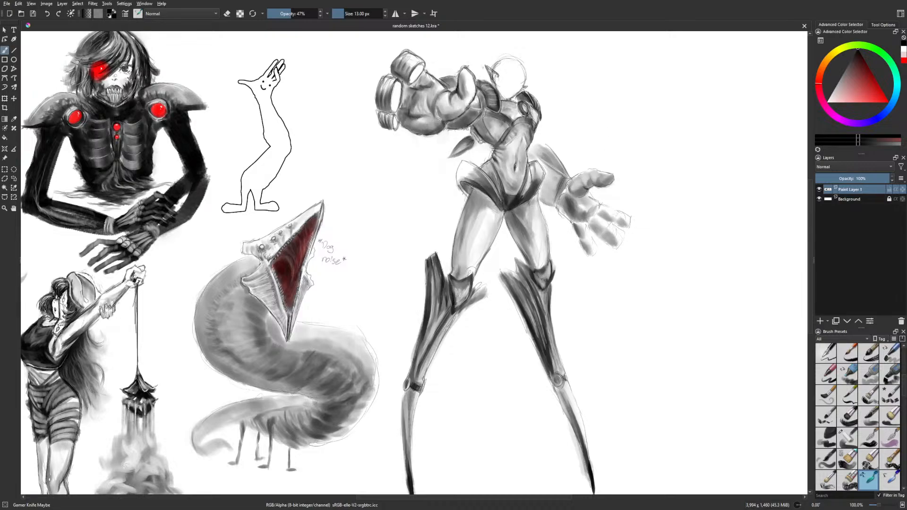
left_click_drag(577, 200, 586, 206)
Deepen the shading on the open hand's upper arm, wrist and finger segments with the 13 px brush
scroll(633, 279, "up", 1)
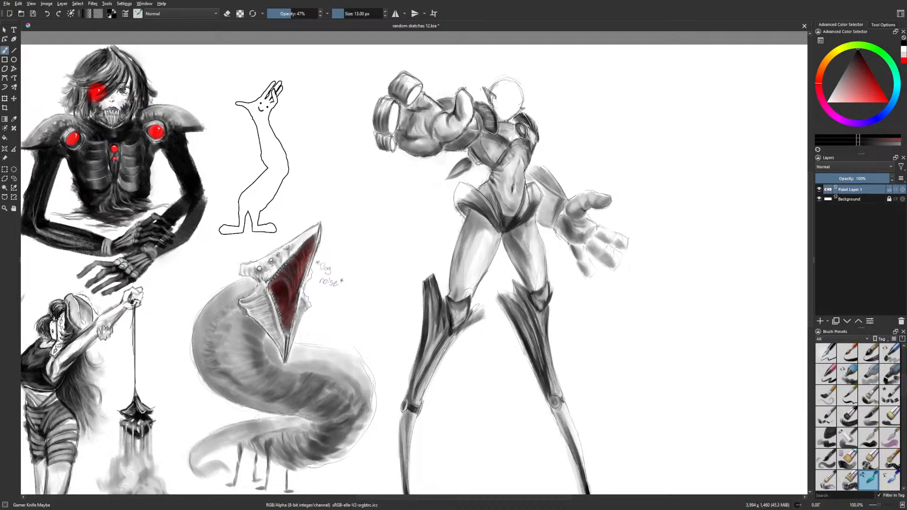
left_click_drag(532, 168, 539, 172)
left_click_drag(630, 288, 565, 194)
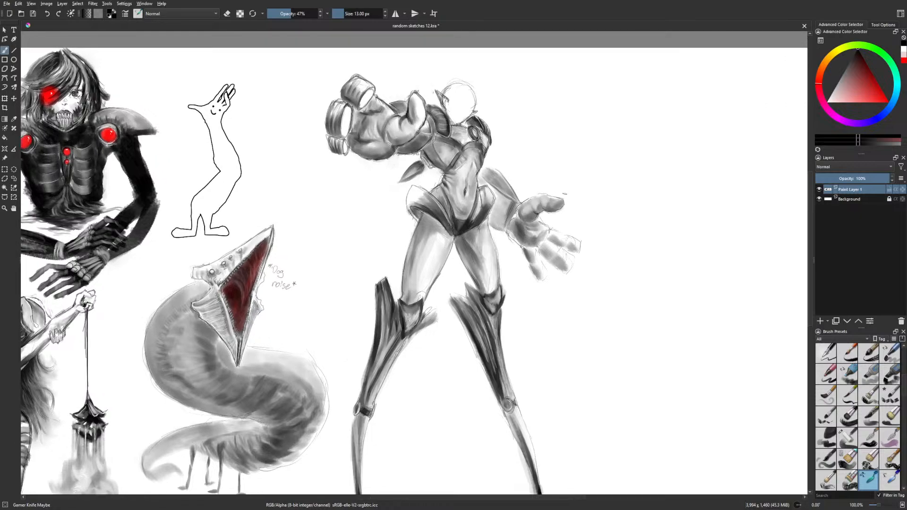
mouse_move(503, 208)
left_mouse_down()
mouse_move(500, 226)
mouse_move(495, 219)
left_mouse_up()
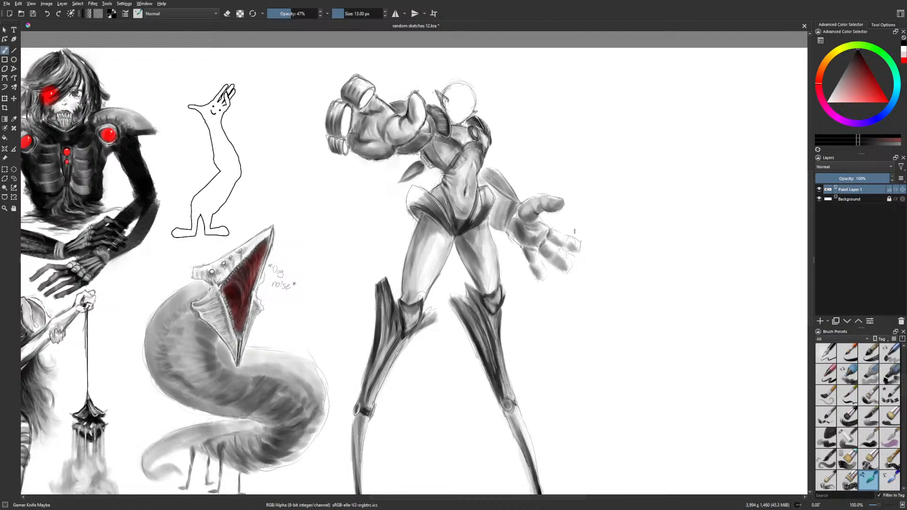
left_click_drag(564, 237, 530, 267)
Outline the open hand's lower fingers and palm edge with the 3 px liner brush
right_click(546, 330)
left_click(531, 380)
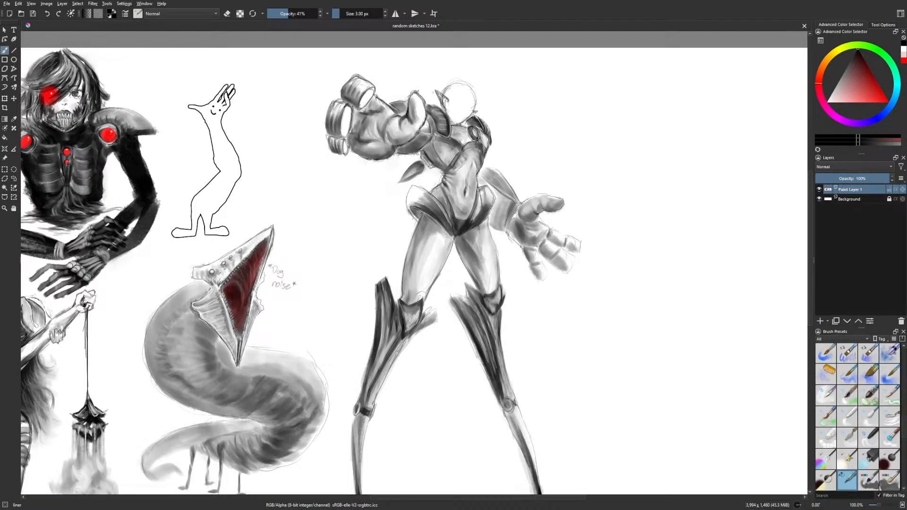
mouse_move(529, 267)
left_mouse_down()
mouse_move(541, 280)
mouse_move(565, 274)
mouse_move(537, 260)
left_mouse_up()
scroll(522, 197, "up", 2)
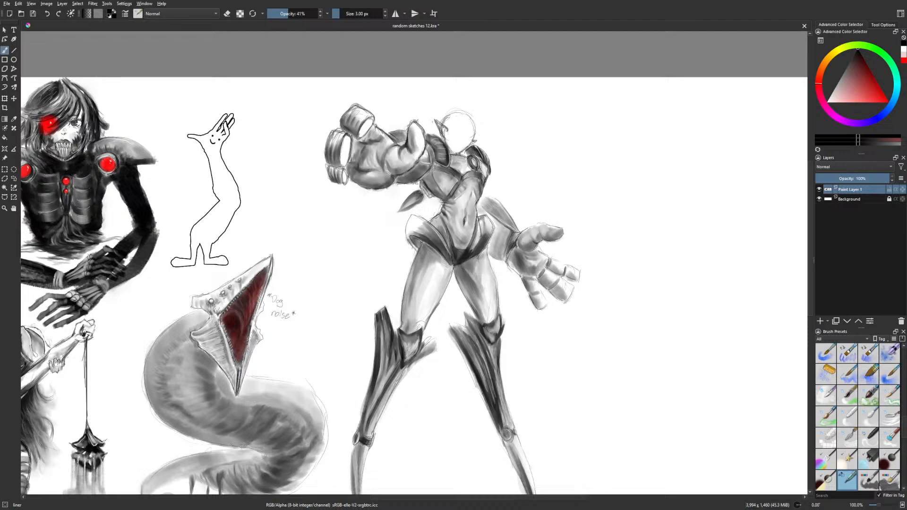
left_click_drag(522, 274, 535, 278)
Darken the open hand's palm and finger joints with the Gamer Knife Maybe brush at 16 px
right_click(564, 279)
left_click(616, 278)
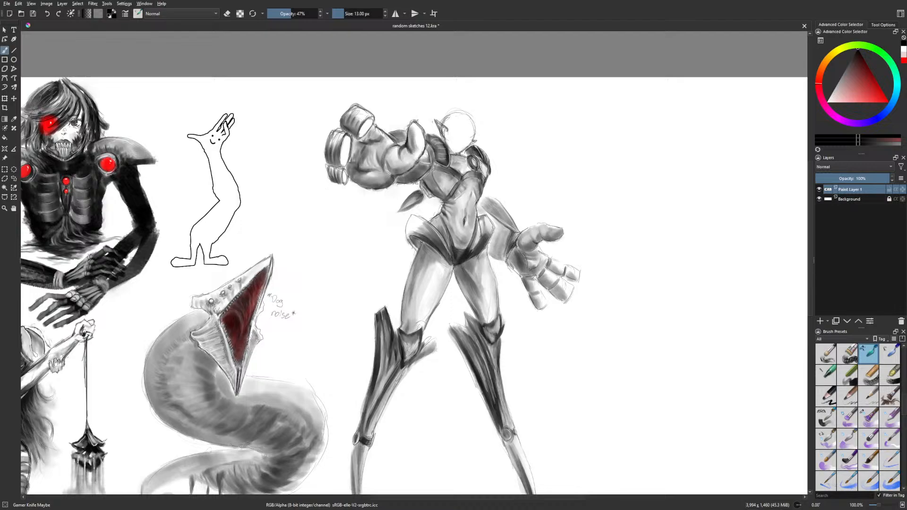
left_click(348, 14)
left_click_drag(509, 254, 523, 272)
key("bracketleft")
left_click_drag(551, 267, 556, 271)
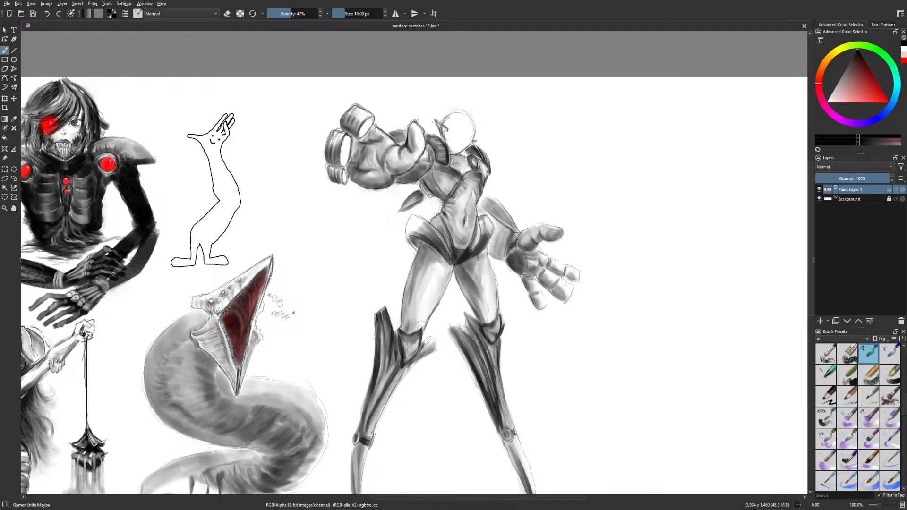
Sharpen the outlines of the open hand's outer fingers with the 3 px liner brush
right_click(531, 284)
left_click(528, 320)
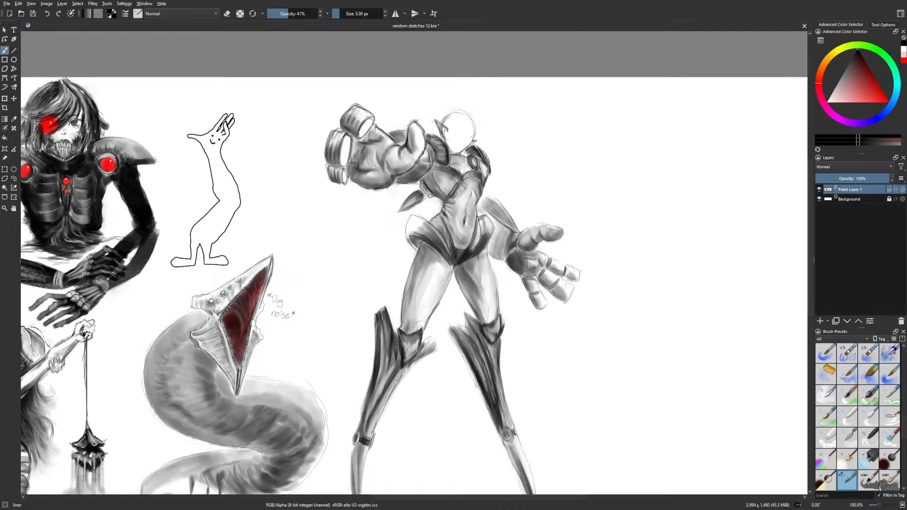
left_click_drag(561, 279, 571, 287)
left_click_drag(553, 260, 568, 268)
Shade the open hand's finger segments in a mirrored canvas view with the Gamer Knife Maybe brush at 9 px
key("m")
right_click(334, 350)
left_click(386, 359)
key("bracketleft")
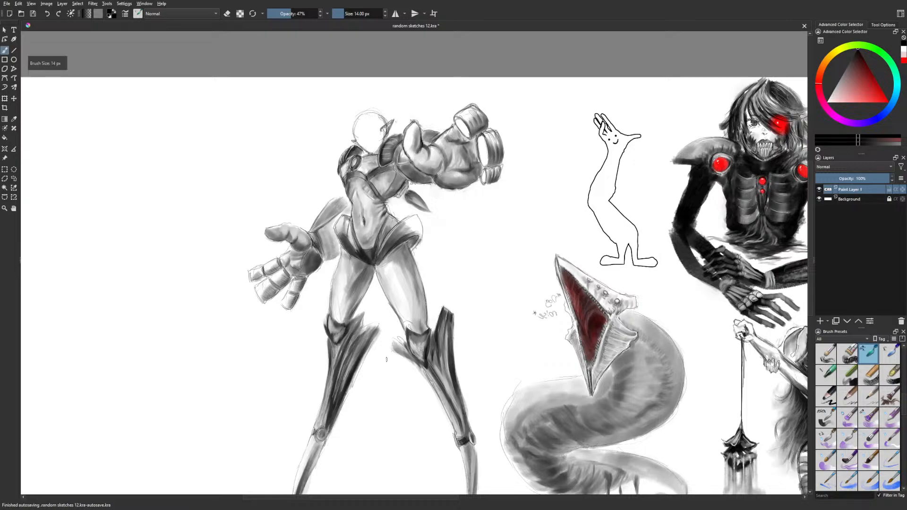
key("bracketleft")
key("bracketleft")
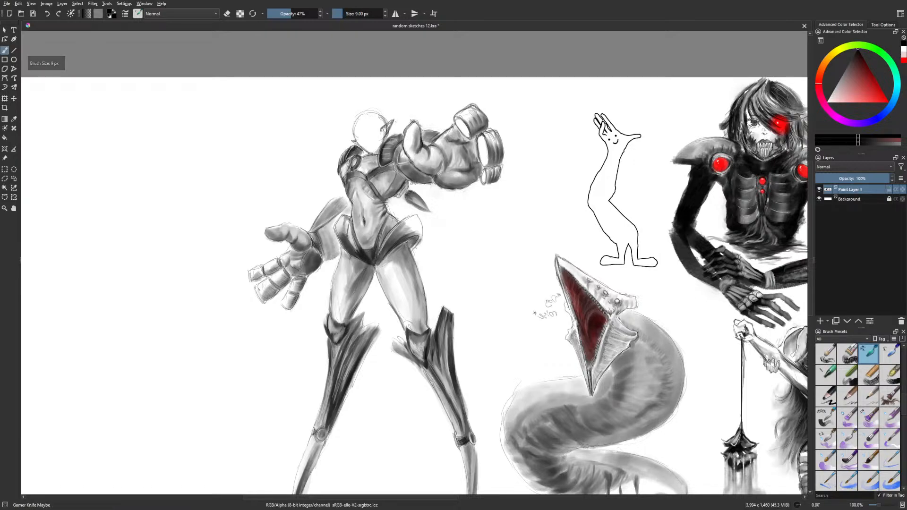
left_click_drag(263, 284, 269, 293)
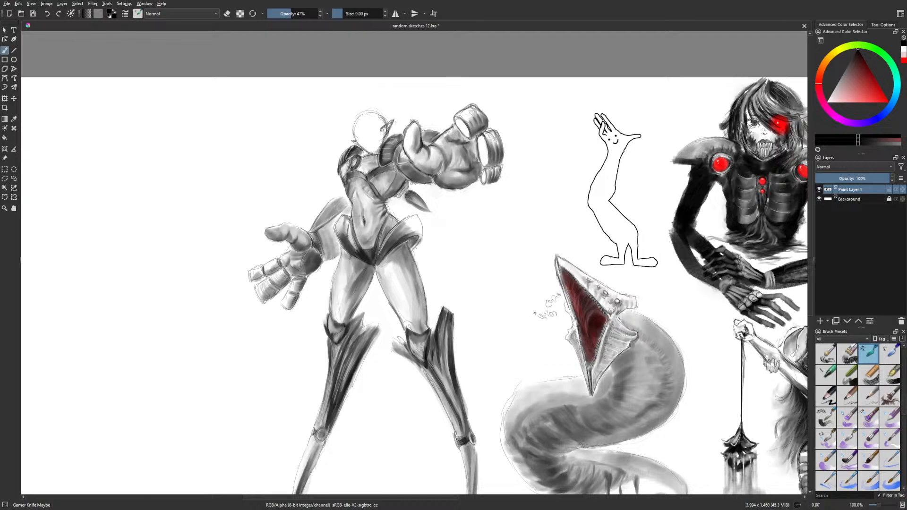
mouse_move(267, 263)
left_mouse_down()
mouse_move(276, 267)
mouse_move(261, 275)
left_mouse_up()
Clean the open hand's finger edges with the liner in erase mode, and return to the unmirrored view and the Gamer Knife Maybe brush
right_click(308, 317)
left_click(293, 367)
key("e")
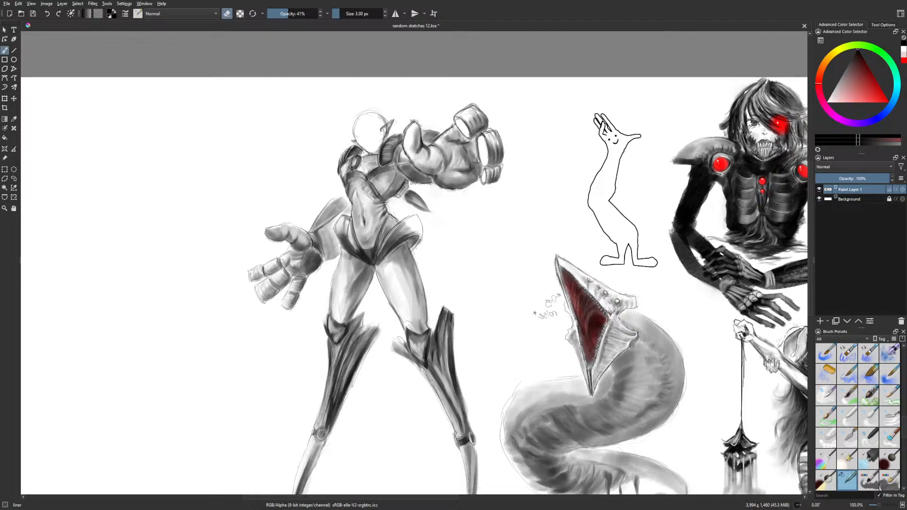
key("m")
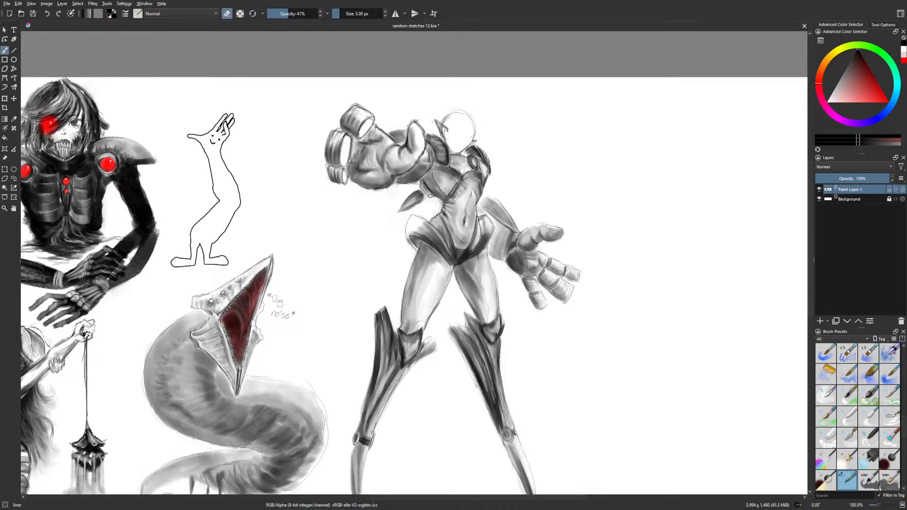
right_click(550, 268)
left_click(602, 268)
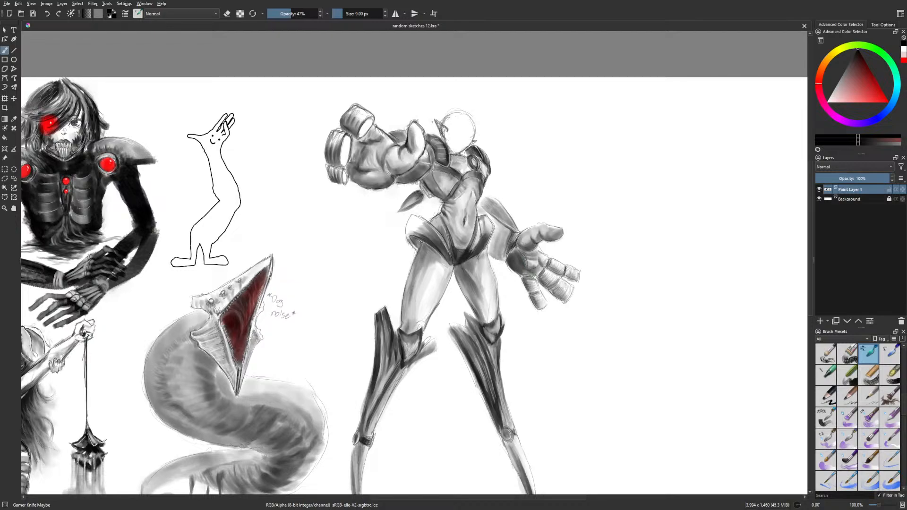
Clean up the figure's pointed ear with the Eraser Circle brush and redraw its outline with the 3 px liner
right_click(450, 161)
left_click(433, 210)
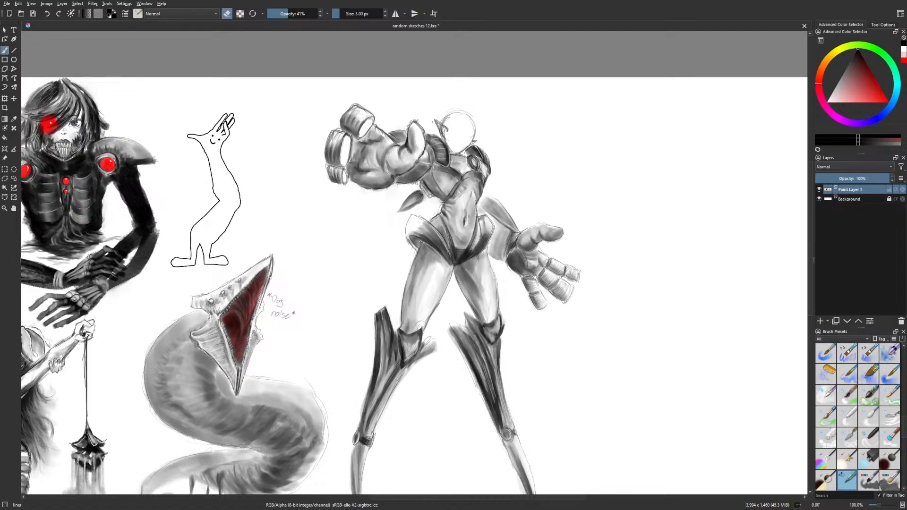
key("e")
right_click(500, 126)
left_click(492, 90)
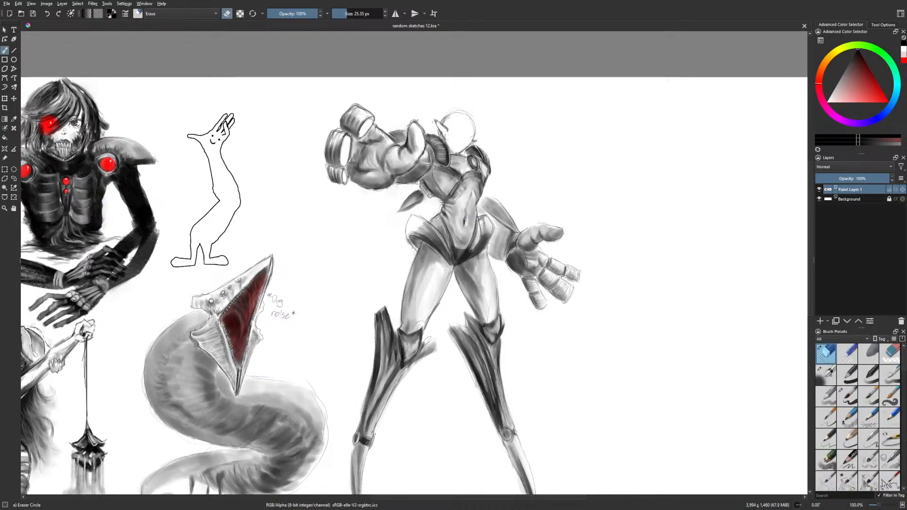
right_click(484, 169)
left_click(468, 219)
left_click_drag(437, 128, 443, 137)
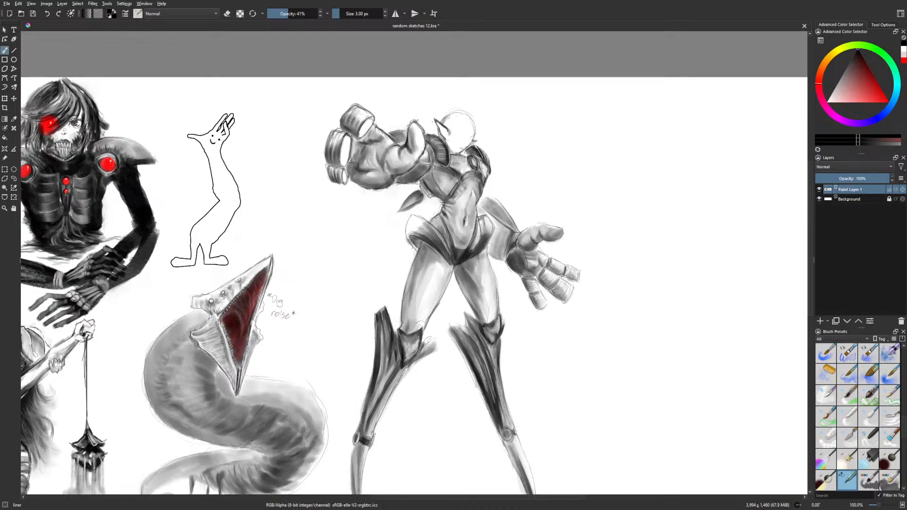
Refine the figure's head outline with the liner in a mirrored view, erasing stray lines on the face with the Eraser Circle brush
left_click_drag(487, 140, 483, 157)
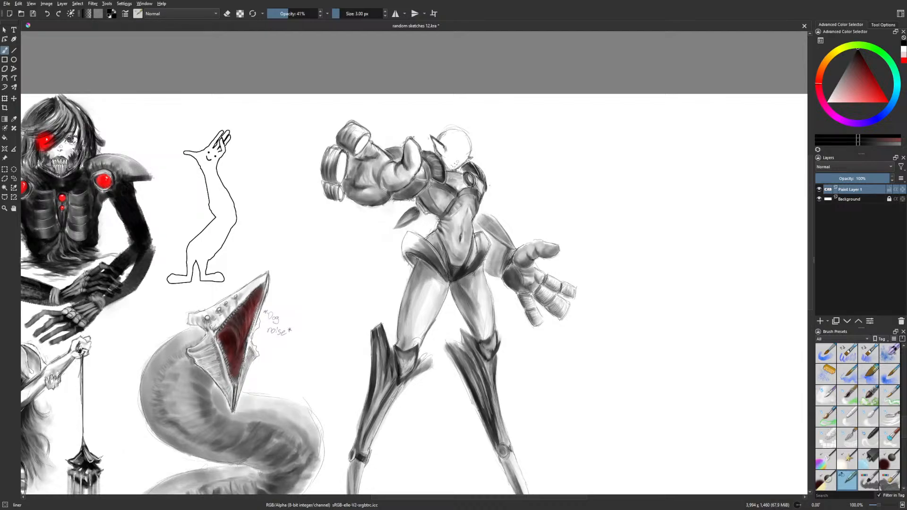
key("m")
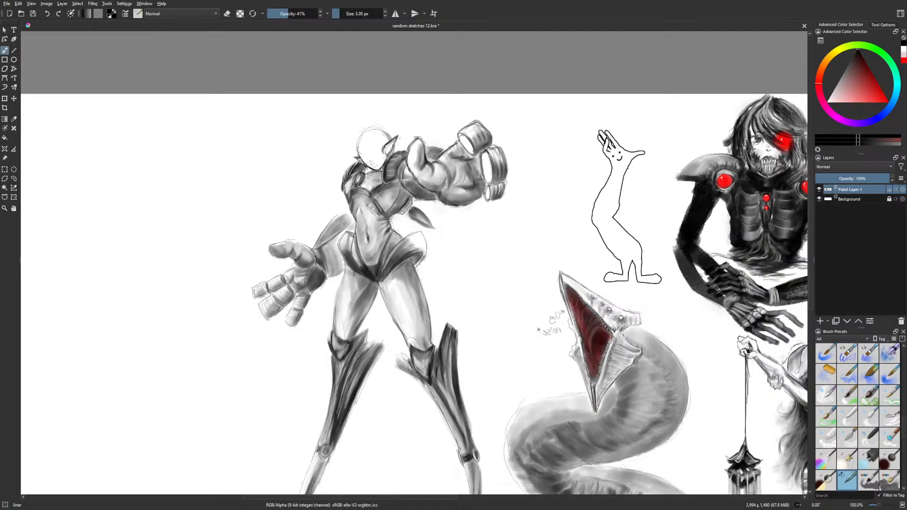
left_click_drag(357, 145, 367, 133)
right_click(381, 145)
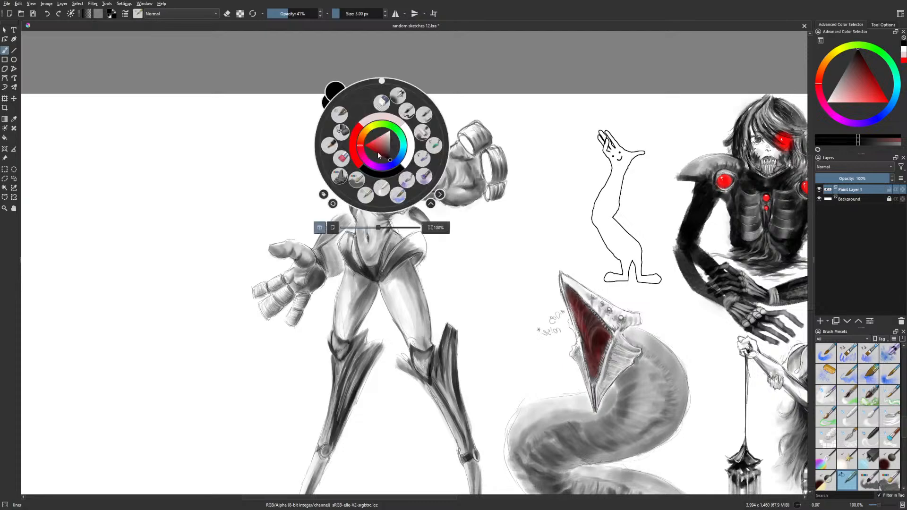
left_click(381, 103)
left_click_drag(362, 151, 364, 158)
right_click(371, 156)
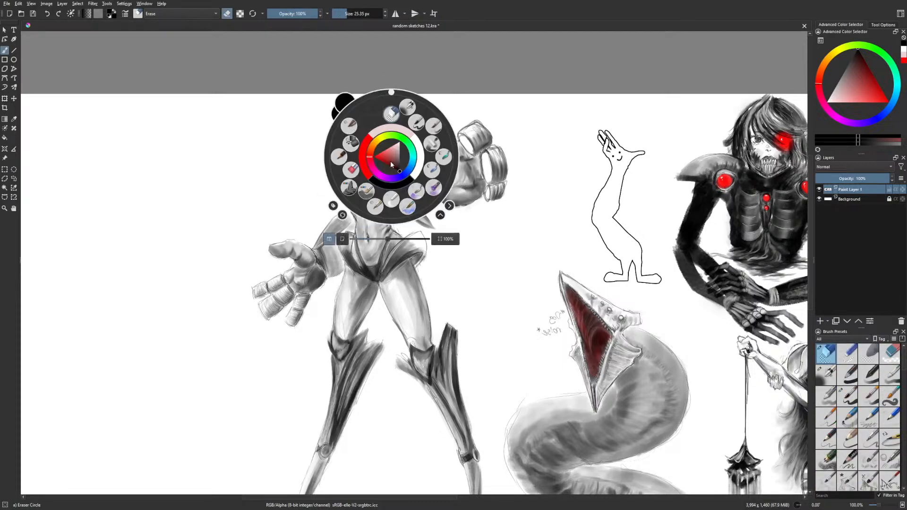
left_click(375, 208)
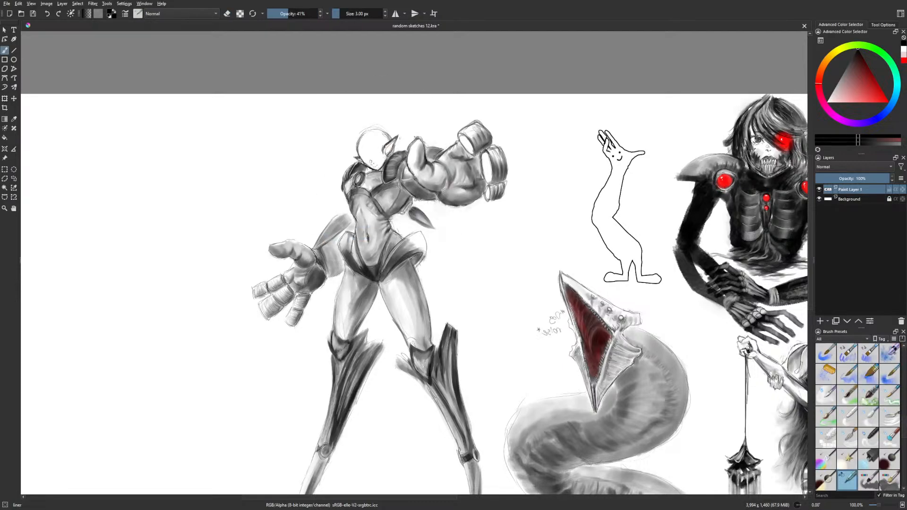
key("m")
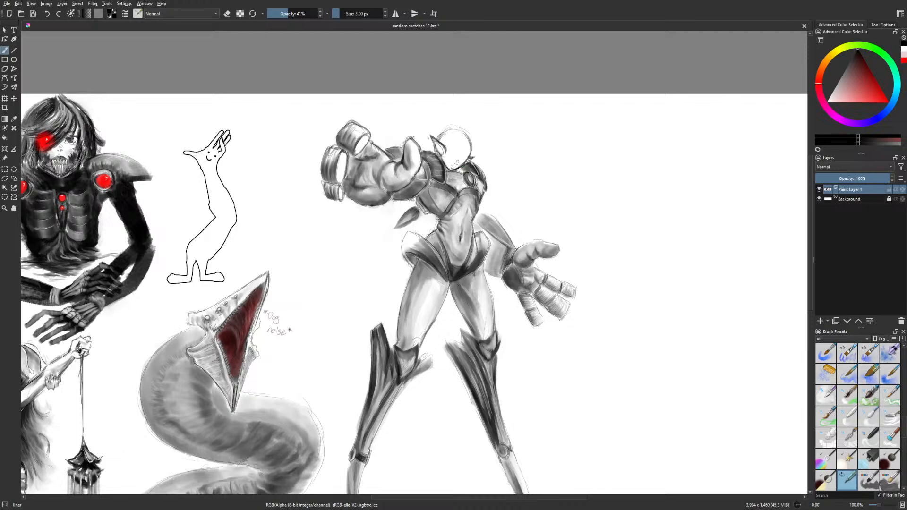
Erase stray marks along the figure's jaw with the Eraser Circle brush and switch back to the liner
right_click(460, 154)
left_click(460, 112)
left_click_drag(453, 165, 445, 158)
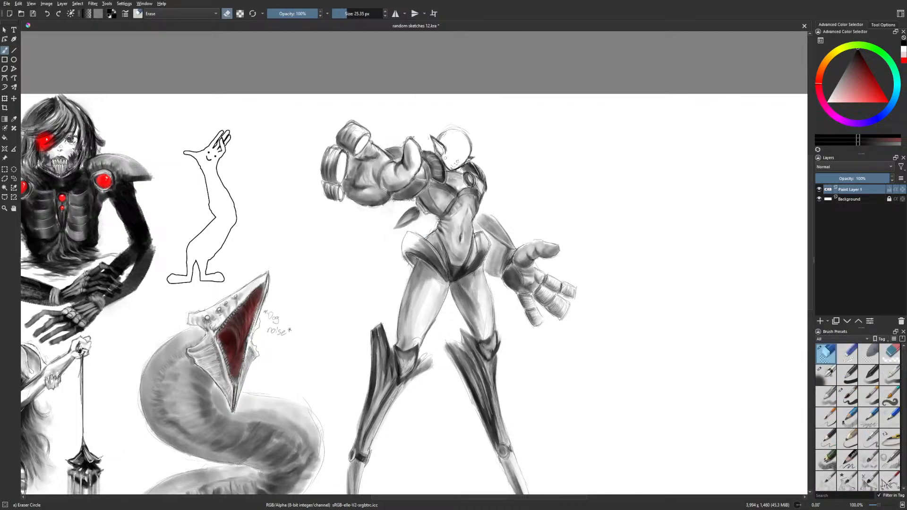
right_click(500, 216)
left_click(475, 134)
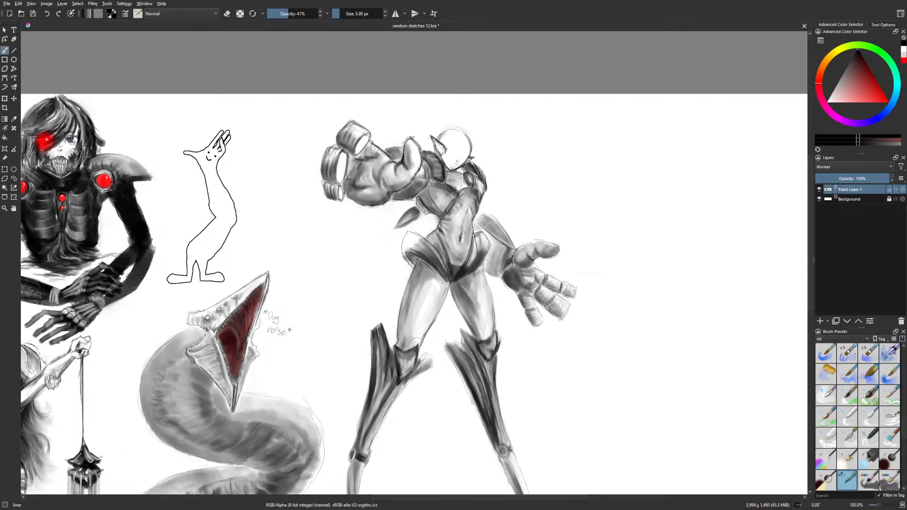
Erase the rough lines on the figure's face and sketch the eye with the 3 px liner brush
right_click(445, 151)
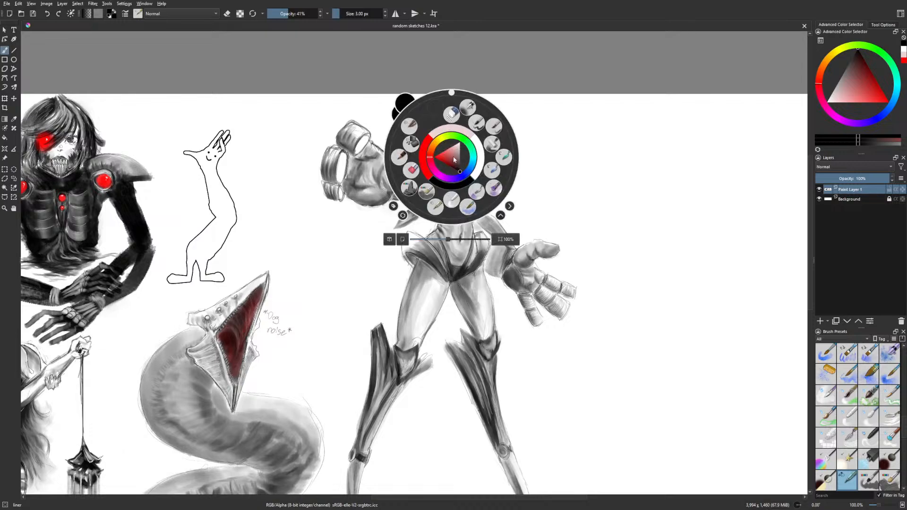
left_click(451, 113)
left_click_drag(450, 146, 443, 151)
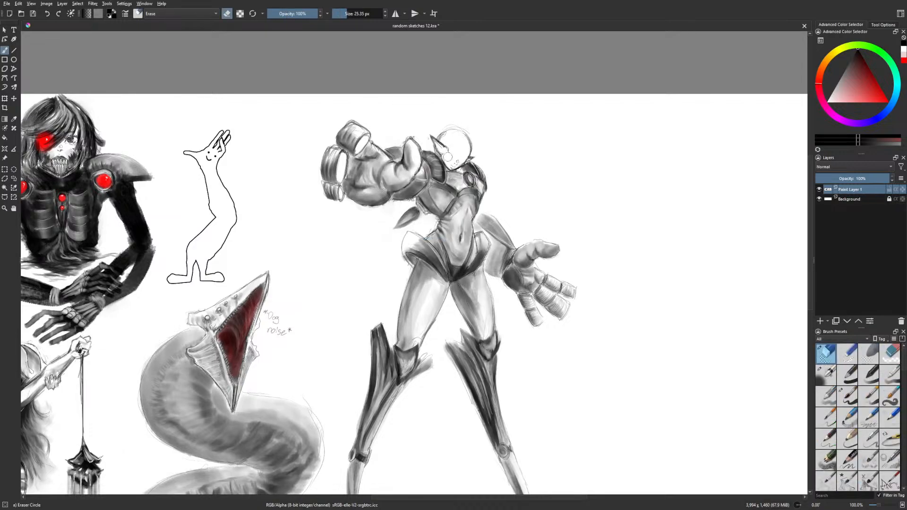
right_click(482, 158)
left_click(478, 114)
left_click_drag(451, 152, 454, 158)
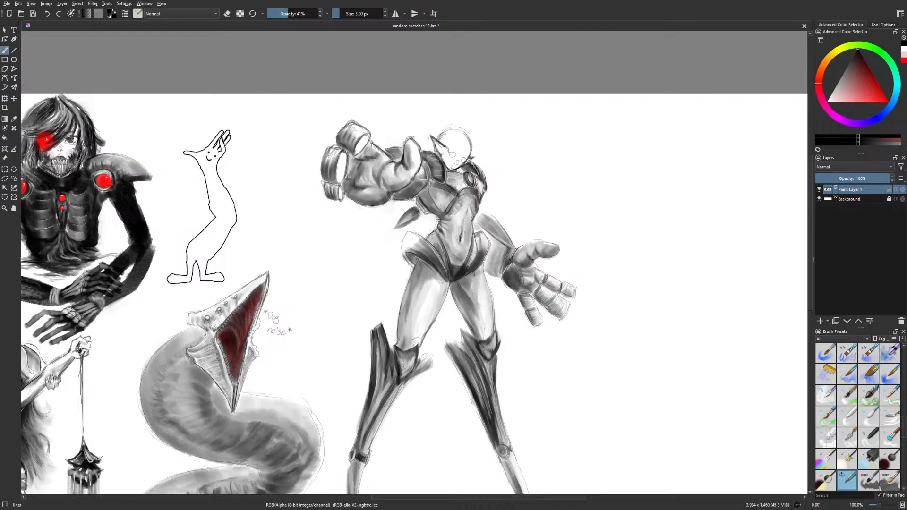
Undo the sketched eye and other recent lines on the figure's face, checking the head in a mirrored view
key("ctrl+z")
key("m")
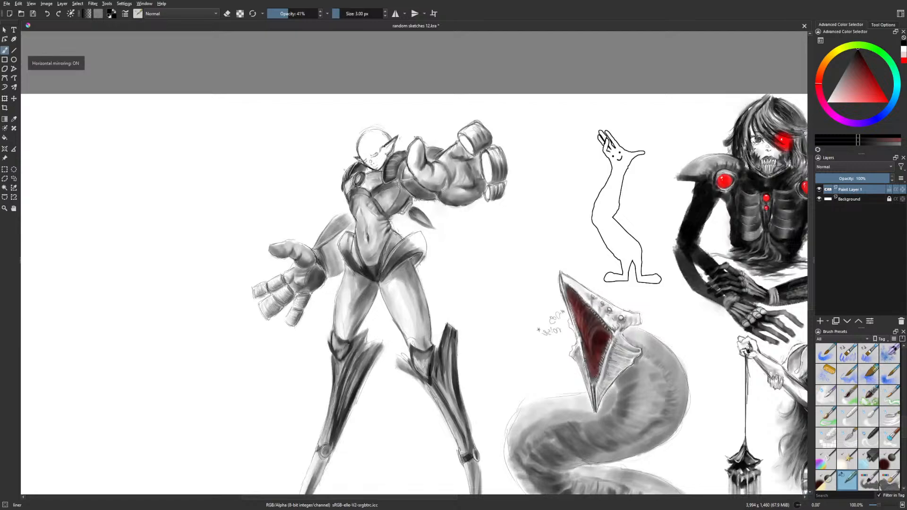
key("ctrl+z")
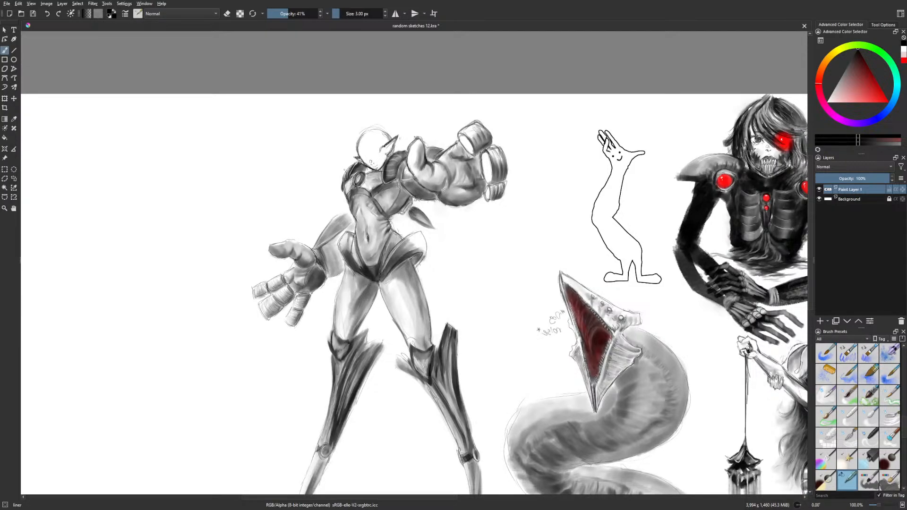
Redraw the figure's pointed ear with the 3 px liner at 80% opacity, cleaning it up in eraser mode and undoing stray face lines
key("e")
left_click(307, 14)
key("m")
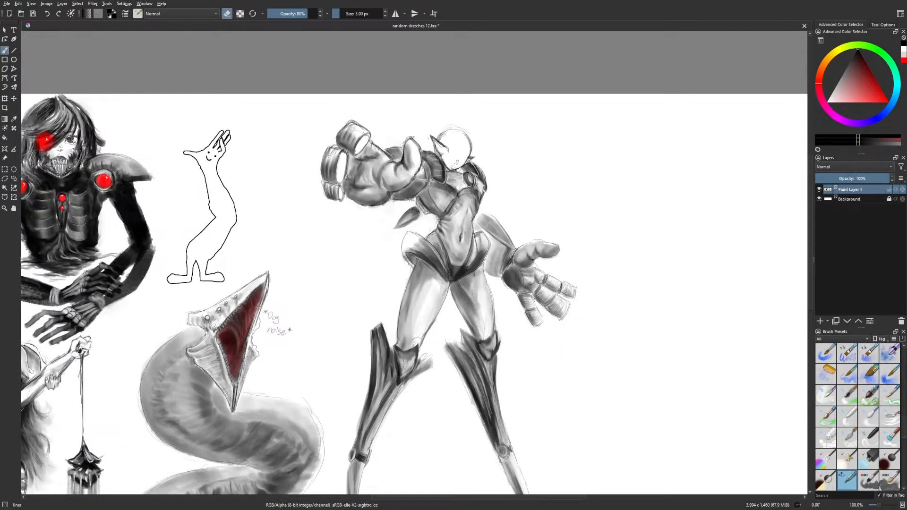
key("e")
key("e")
key("e")
key("e")
key("e")
key("m")
key("e")
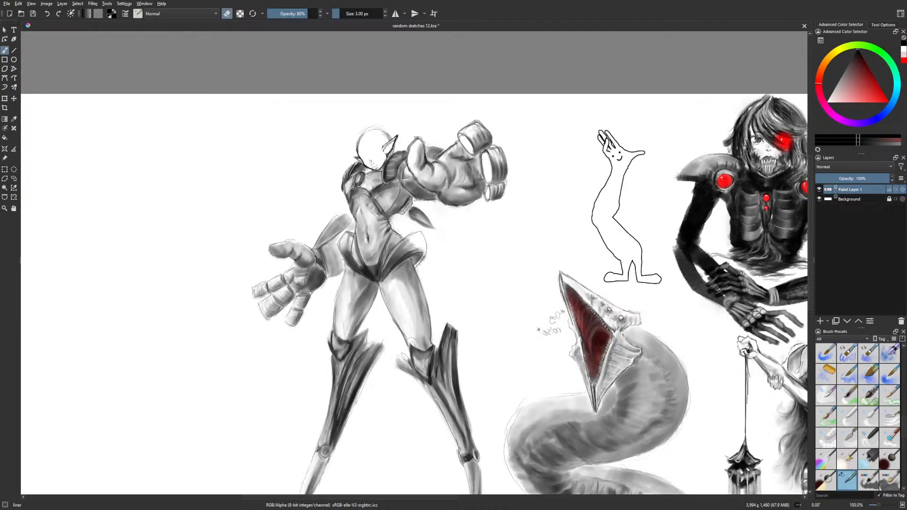
key("e")
key("m")
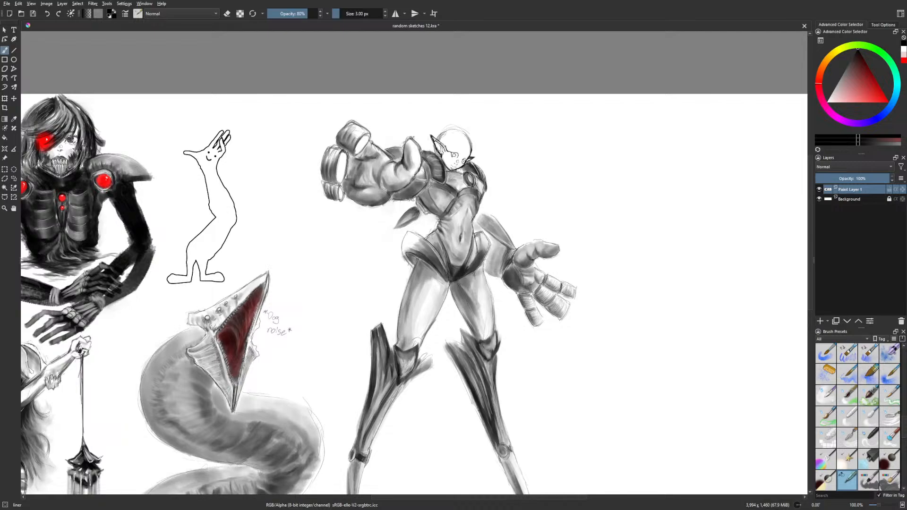
key("ctrl+z")
right_click(469, 190)
left_click(452, 239)
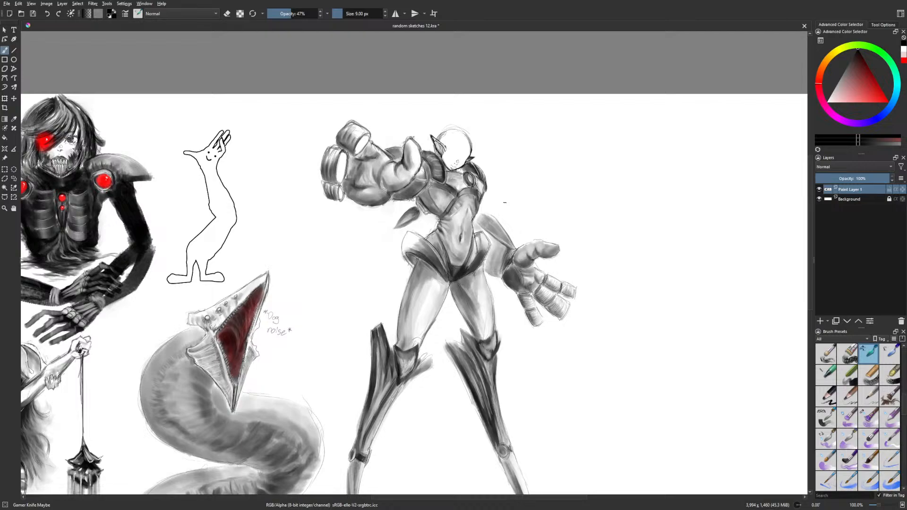
right_click(512, 271)
left_click(501, 327)
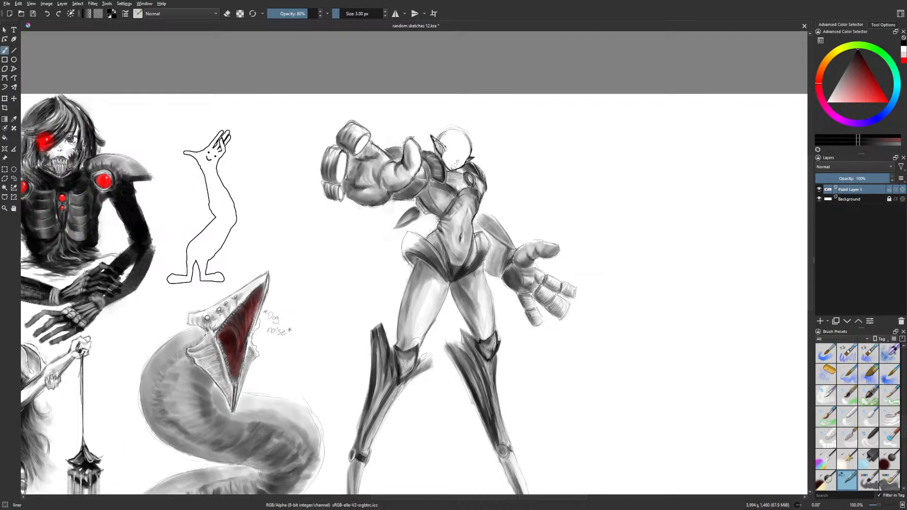
Outline the figure's neck, chest and waist with the 3 px liner, cleaning up the lines in a mirrored view
left_click_drag(474, 238, 471, 256)
left_click_drag(434, 231, 425, 241)
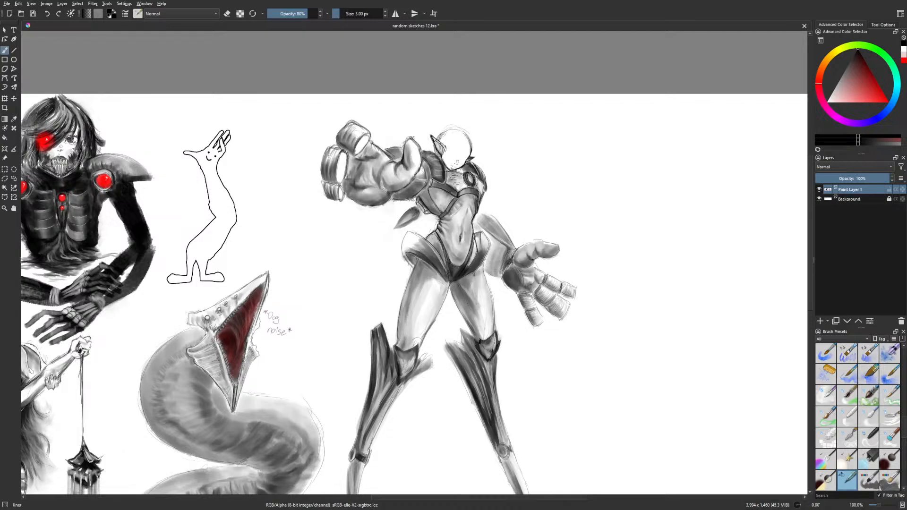
key("m")
key("e")
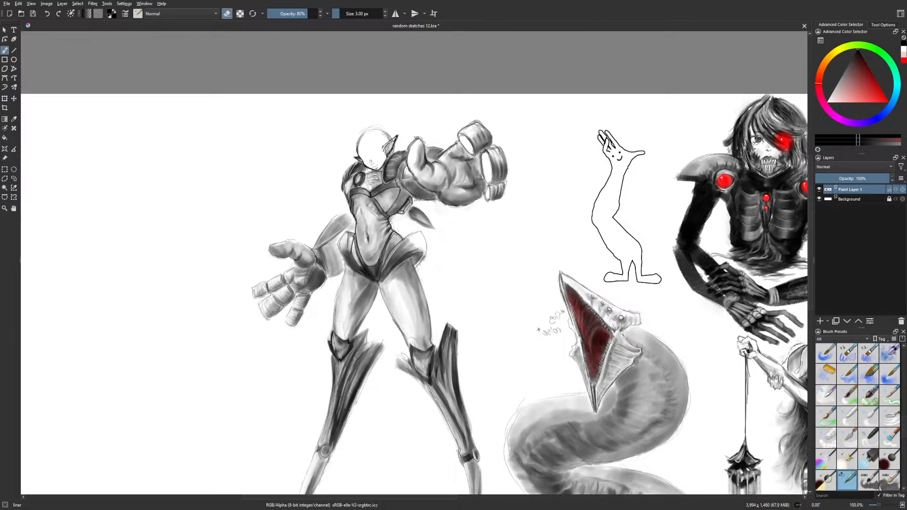
key("e")
key("m")
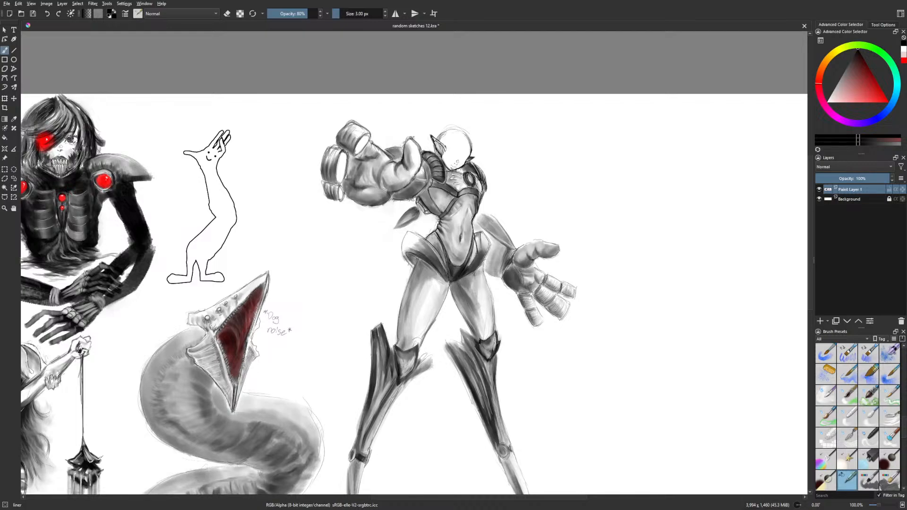
Define the ribbed shoulder of the raised arm, set the liner to 41% opacity and clean up the torso lines in eraser mode
left_click_drag(422, 158, 430, 169)
left_click(288, 14)
key("m")
key("e")
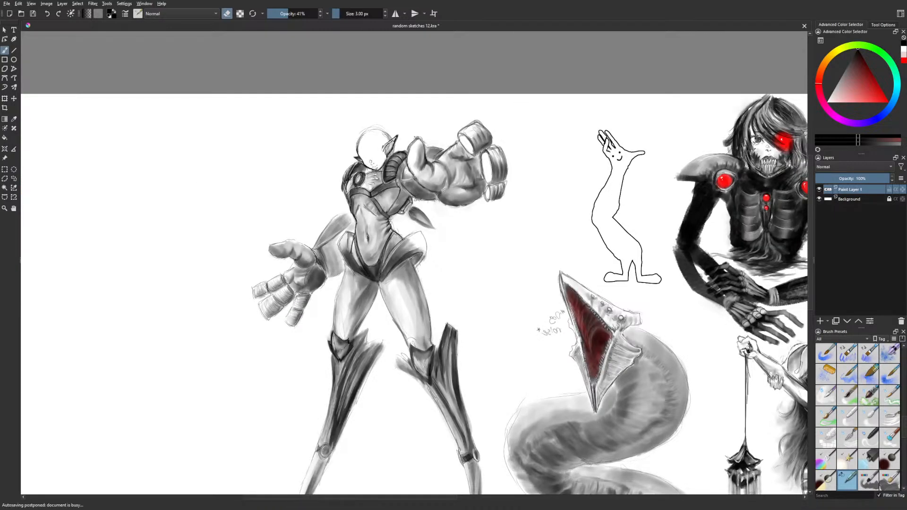
key("m")
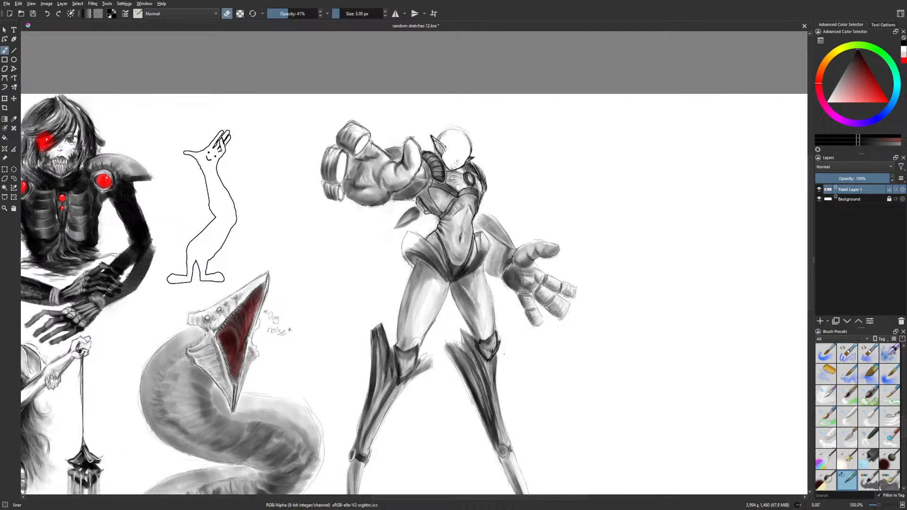
Outline the figure's lower legs and the joints below the knees with the 3 px liner
scroll(504, 354, "down", 2)
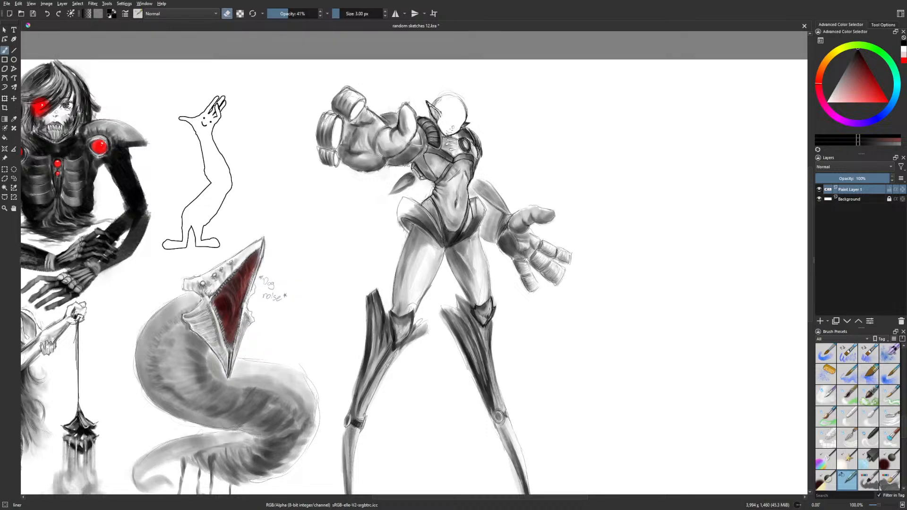
scroll(519, 382, "down", 1)
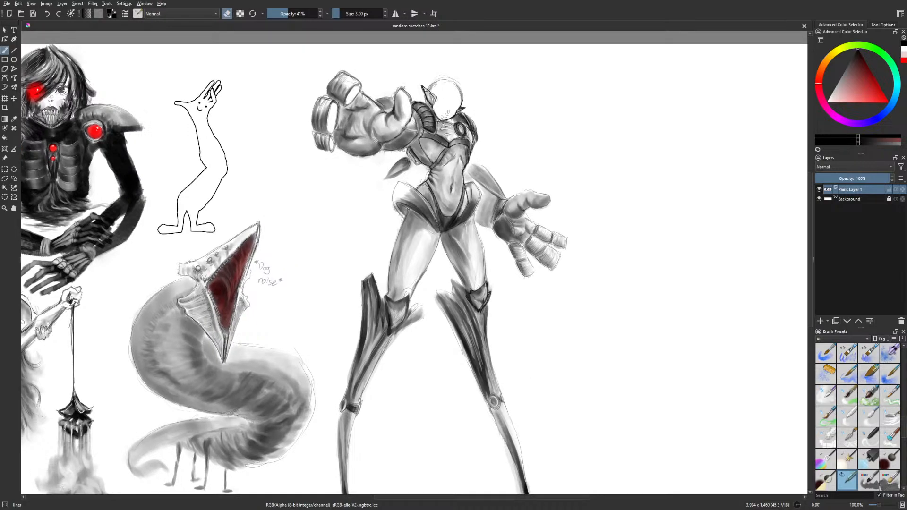
key("e")
mouse_move(527, 396)
left_mouse_down()
mouse_move(510, 334)
mouse_move(494, 324)
mouse_move(473, 369)
mouse_move(486, 368)
mouse_move(491, 398)
left_mouse_up()
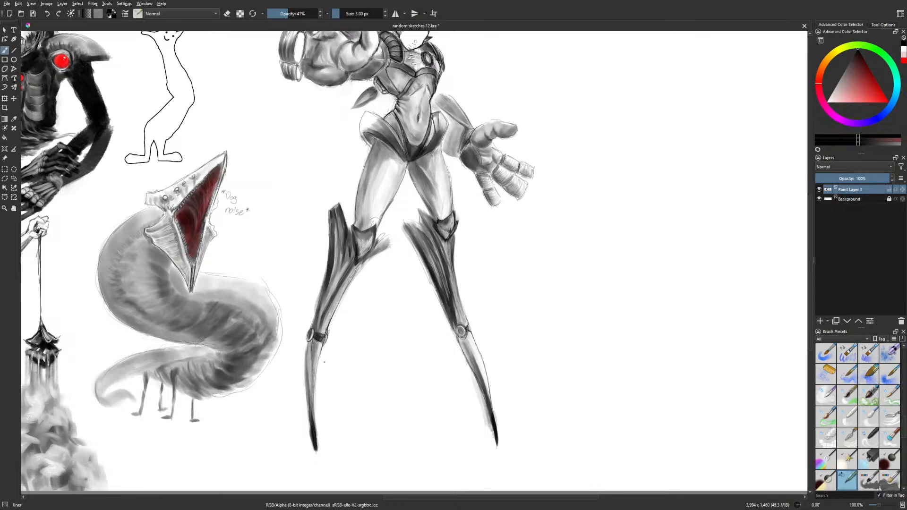
scroll(324, 362, "up", 4)
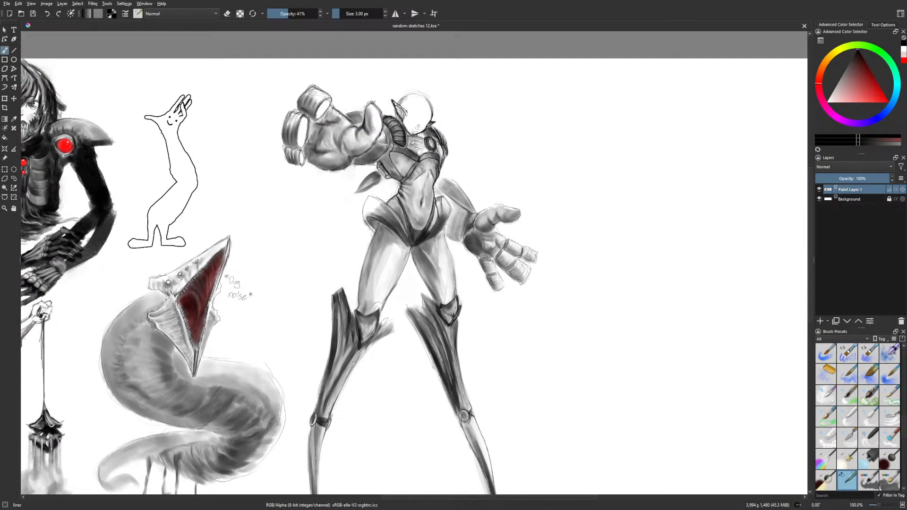
right_click(486, 202)
left_click(392, 194)
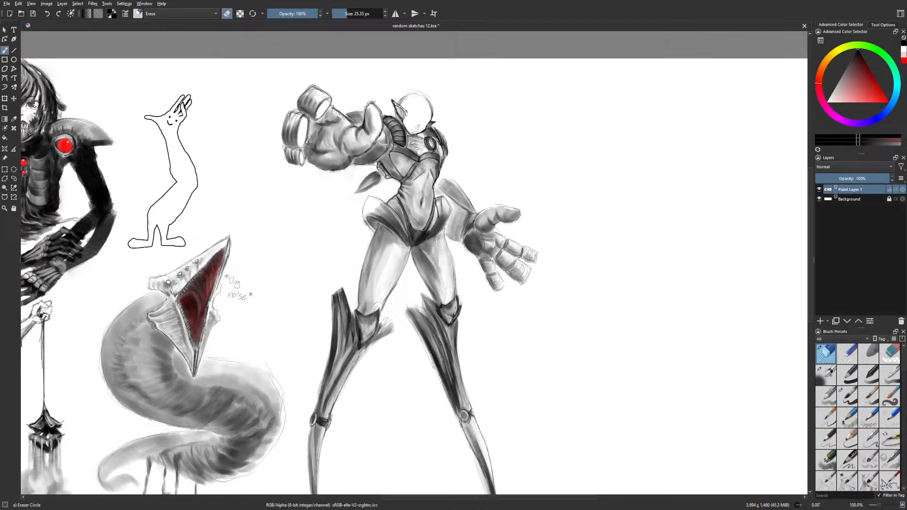
right_click(549, 295)
left_click(534, 347)
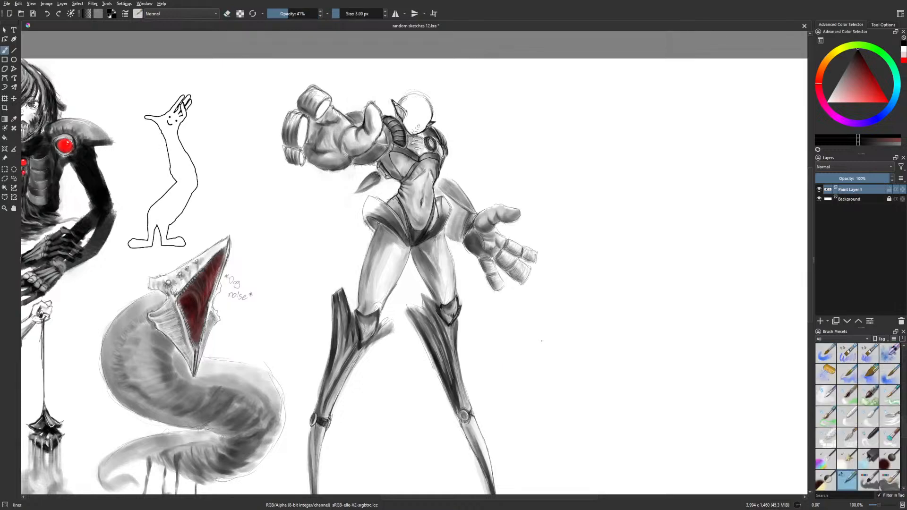
Outline the fingers and thumb of the figure's open hand with the liner in a mirrored view
key("m")
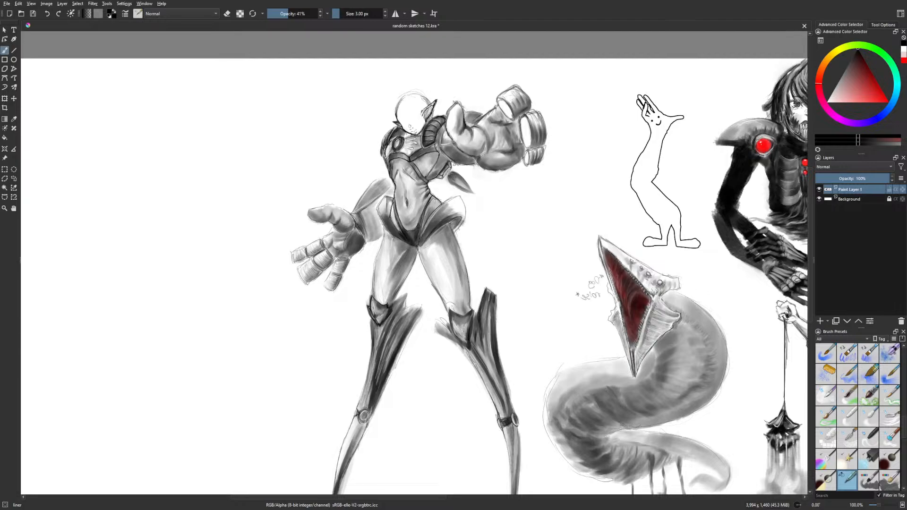
left_click_drag(300, 267, 311, 259)
left_click_drag(307, 249, 316, 240)
mouse_move(348, 212)
left_mouse_down()
mouse_move(355, 224)
mouse_move(332, 204)
left_mouse_up()
key("m")
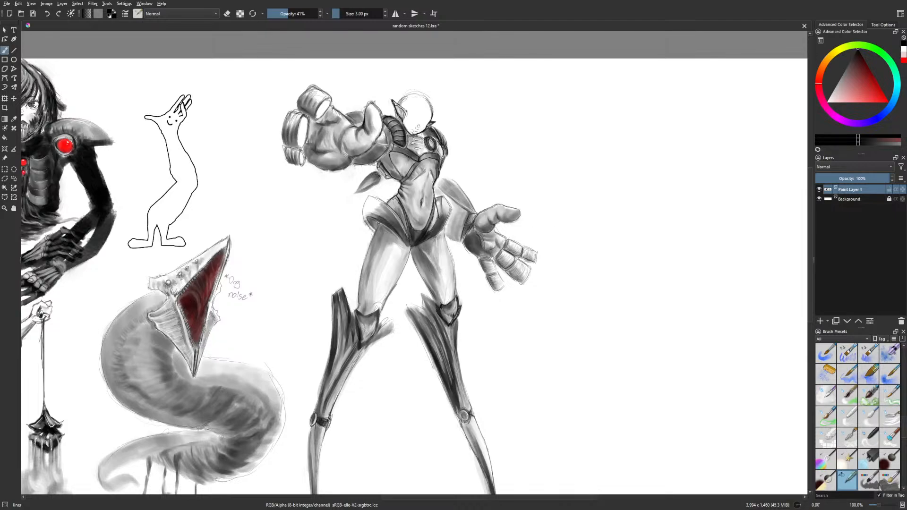
left_click_drag(500, 280, 496, 298)
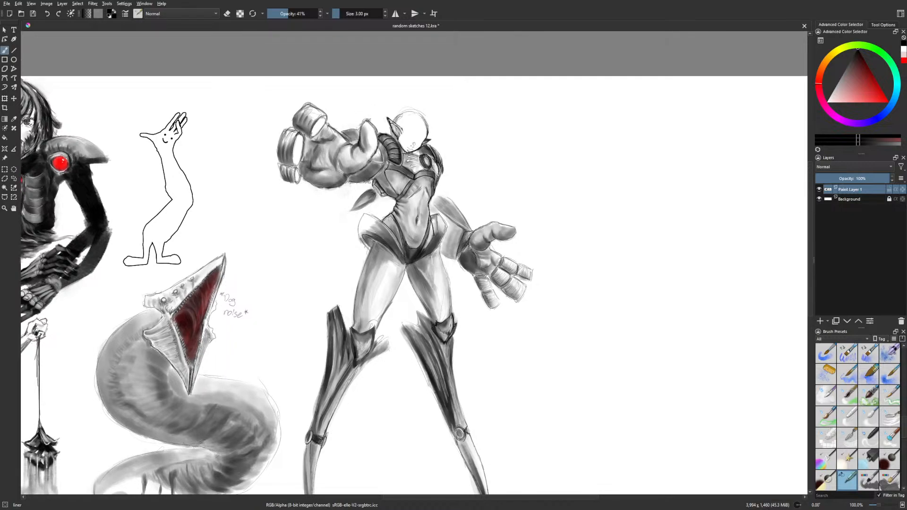
Add a new paint layer above the sketch and choose the "paint hopefully" brush
left_click(821, 321)
right_click(485, 296)
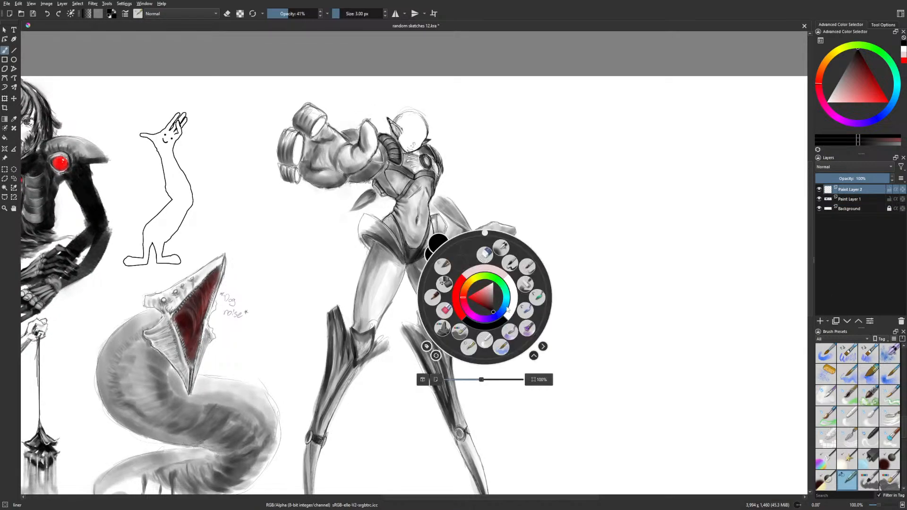
left_click(537, 296)
right_click(504, 300)
left_click(464, 314)
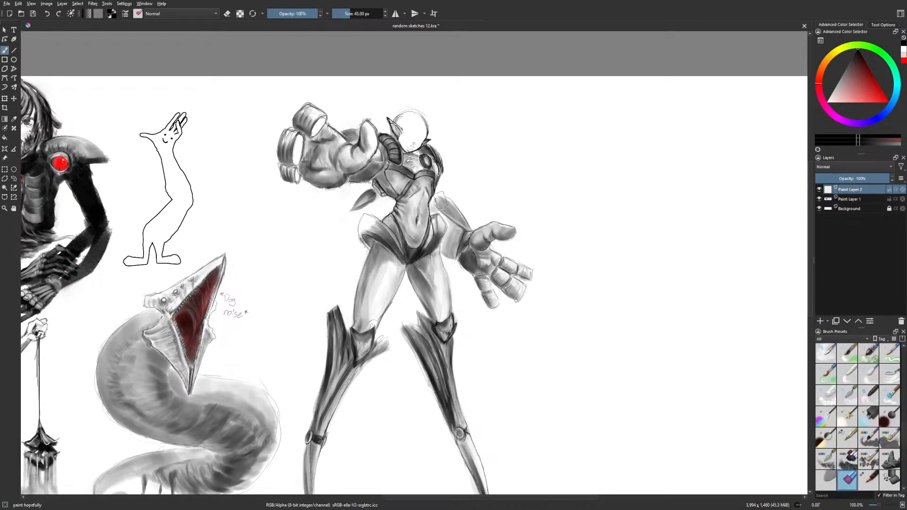
Try blocking in black hair on the figure's head, shaping it around the face in eraser mode
mouse_move(411, 142)
left_mouse_down()
mouse_move(420, 116)
mouse_move(423, 144)
mouse_move(430, 135)
mouse_move(417, 118)
mouse_move(400, 118)
left_mouse_up()
mouse_move(413, 125)
left_mouse_down()
mouse_move(405, 130)
mouse_move(420, 148)
left_mouse_up()
key("e")
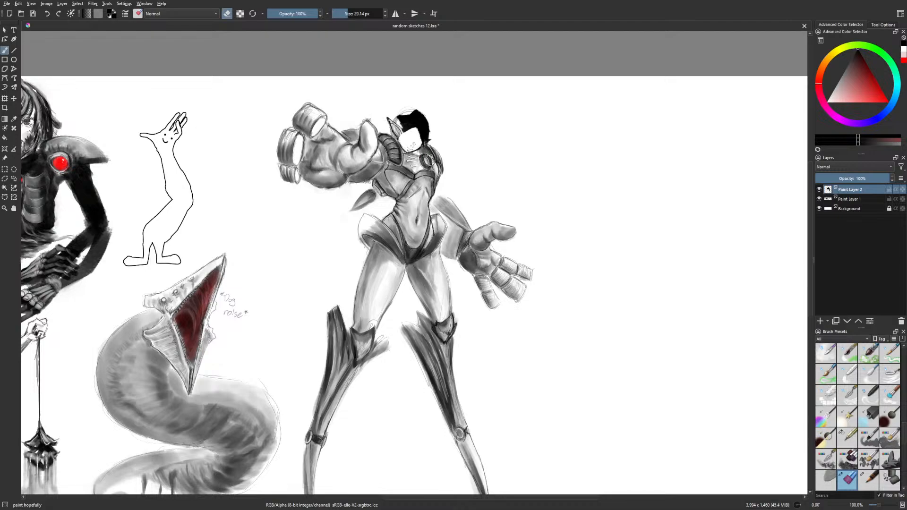
key("e")
Lower the brush to 45% opacity and 16 px and extend the black hair down the sides of the face
key("i")
key("i")
key("i")
key("i")
key("i")
key("i")
key("bracketleft")
key("bracketleft")
key("bracketleft")
key("bracketleft")
key("bracketleft")
mouse_move(424, 131)
left_mouse_down()
mouse_move(420, 114)
mouse_move(395, 119)
mouse_move(405, 137)
mouse_move(396, 121)
mouse_move(392, 132)
mouse_move(385, 124)
mouse_move(395, 136)
mouse_move(380, 126)
mouse_move(398, 151)
mouse_move(387, 133)
mouse_move(415, 153)
mouse_move(428, 148)
left_mouse_up()
mouse_move(430, 132)
left_mouse_down()
mouse_move(429, 141)
mouse_move(429, 123)
left_mouse_up()
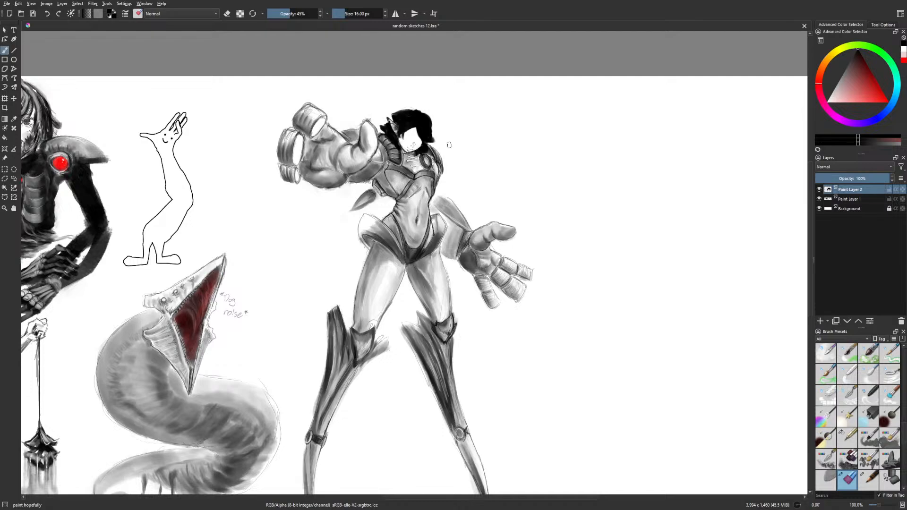
Try reshaping the hair strands beside the face in a mirrored view, undoing unwanted strokes
key("m")
left_click_drag(401, 117, 388, 132)
mouse_move(398, 128)
left_mouse_down()
mouse_move(396, 149)
mouse_move(401, 139)
mouse_move(391, 139)
left_mouse_up()
key("ctrl+z")
key("ctrl+z")
key("ctrl+z")
key("ctrl+z")
left_click_drag(392, 139, 399, 140)
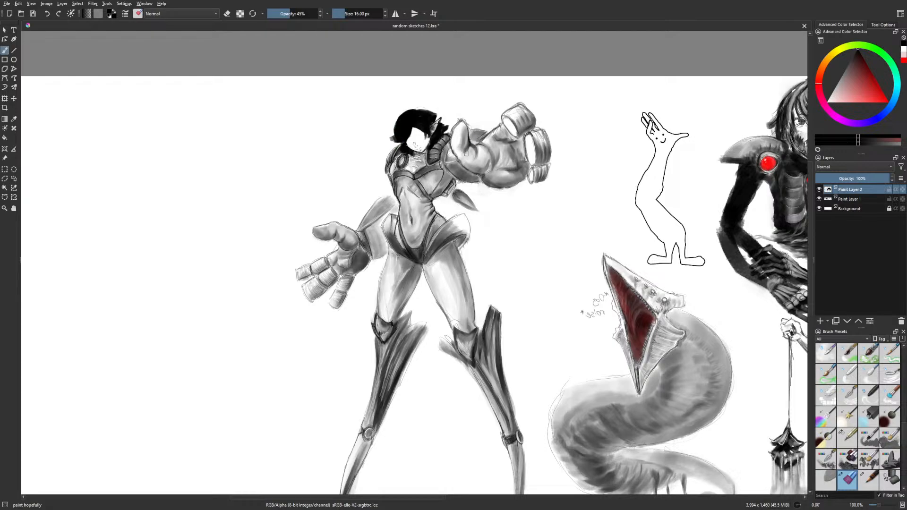
Clear the painted hair from Paint Layer 2 and return to the liner brush on Paint Layer 1
key("Delete")
key("m")
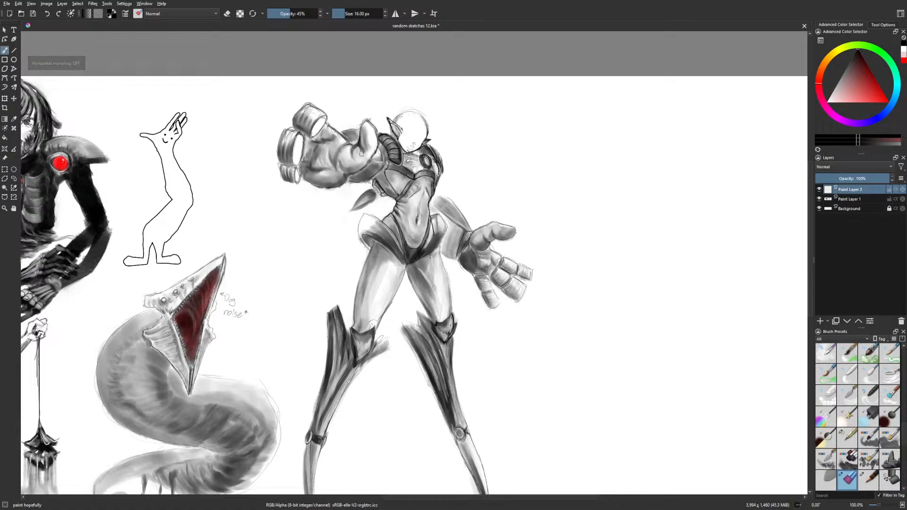
right_click(491, 279)
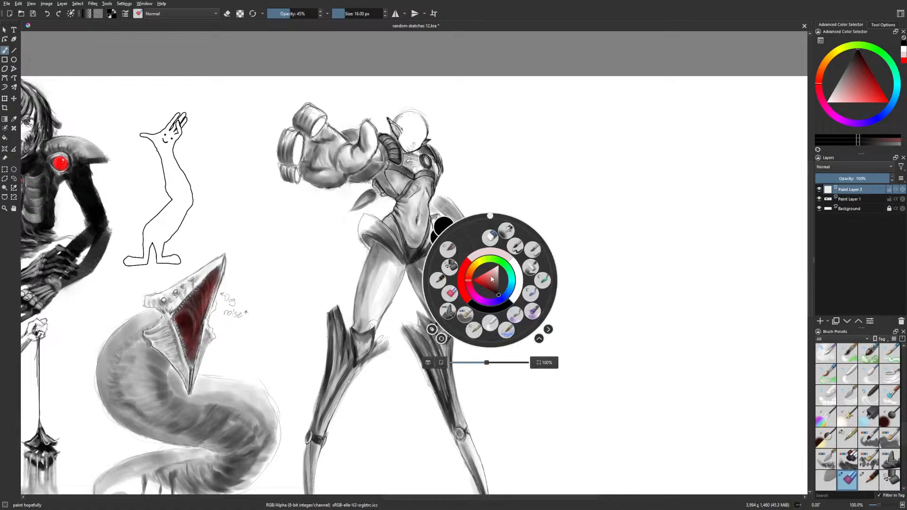
left_click(464, 320)
left_click(849, 199)
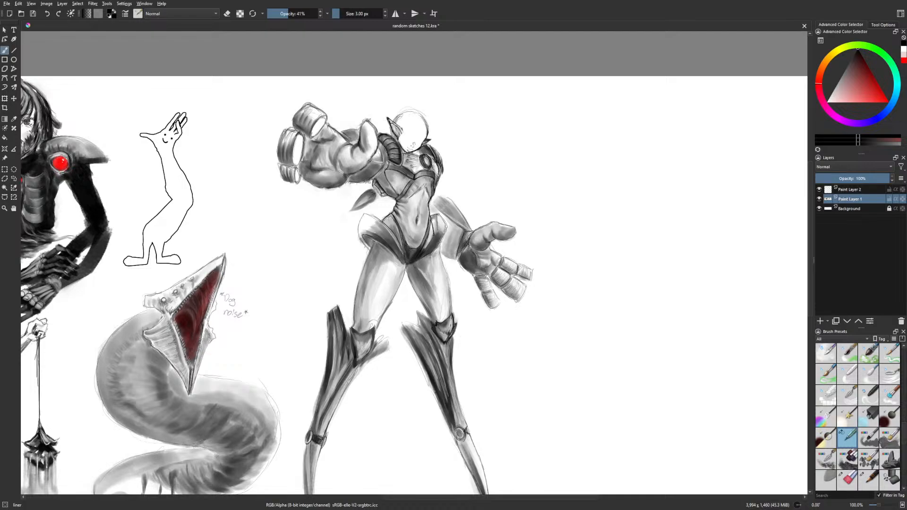
Sketch the figure's facial features on Paint Layer 1 with the 3 px liner, correcting them in eraser mode
key("e")
key("e")
key("e")
key("e")
Try sketching loose hair lines around the head on Paint Layer 2, then return to Paint Layer 1
left_click(846, 191)
left_click_drag(415, 138, 431, 132)
key("m")
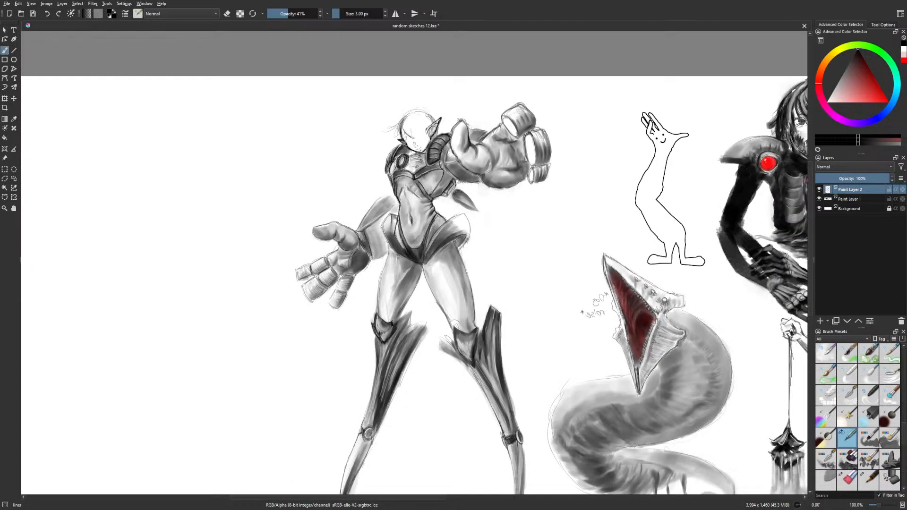
left_click(848, 199)
key("m")
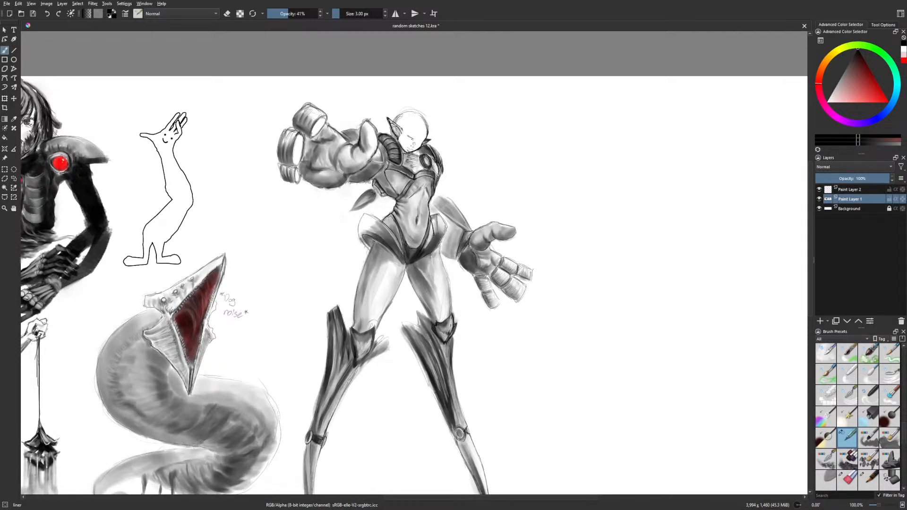
Undo the last face strokes and redraw the eyes, nose and mouth with the liner, checking the face in a mirrored view
key("ctrl+z")
key("ctrl+z")
mouse_move(425, 147)
left_mouse_down()
mouse_move(443, 88)
mouse_move(431, 162)
left_mouse_up()
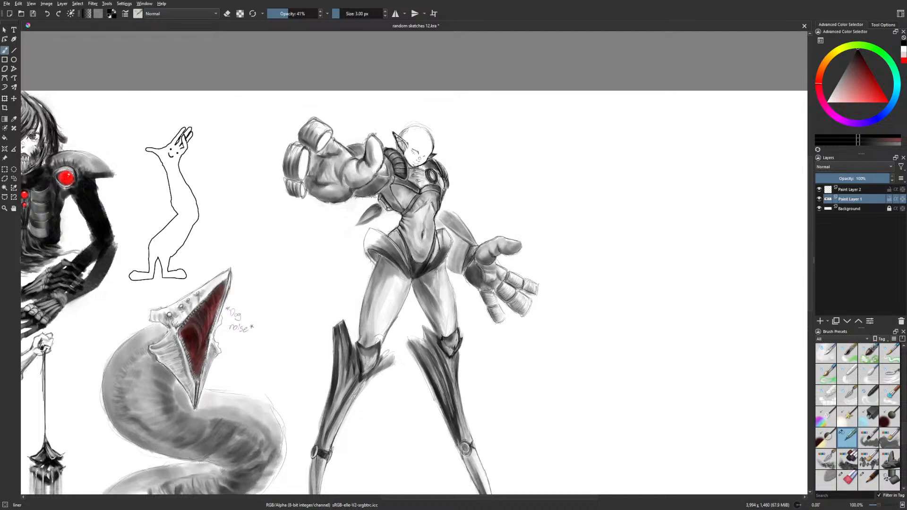
key("m")
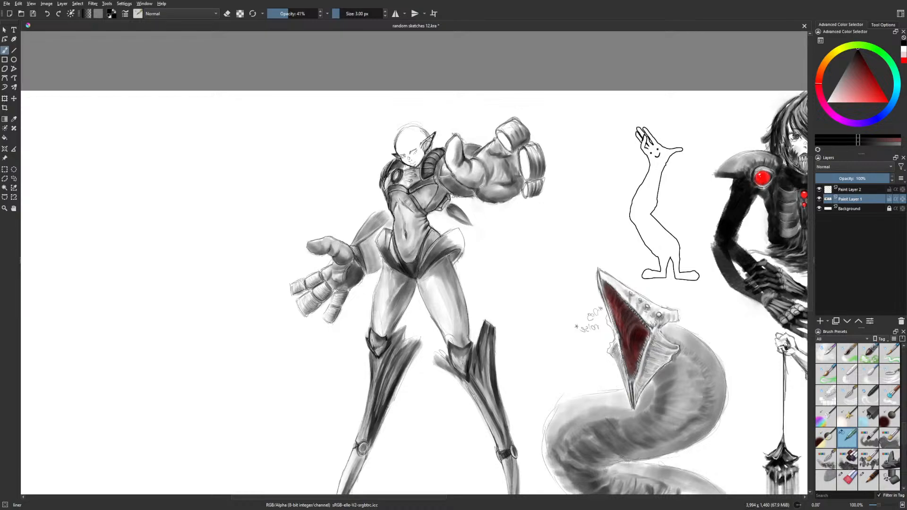
key("m")
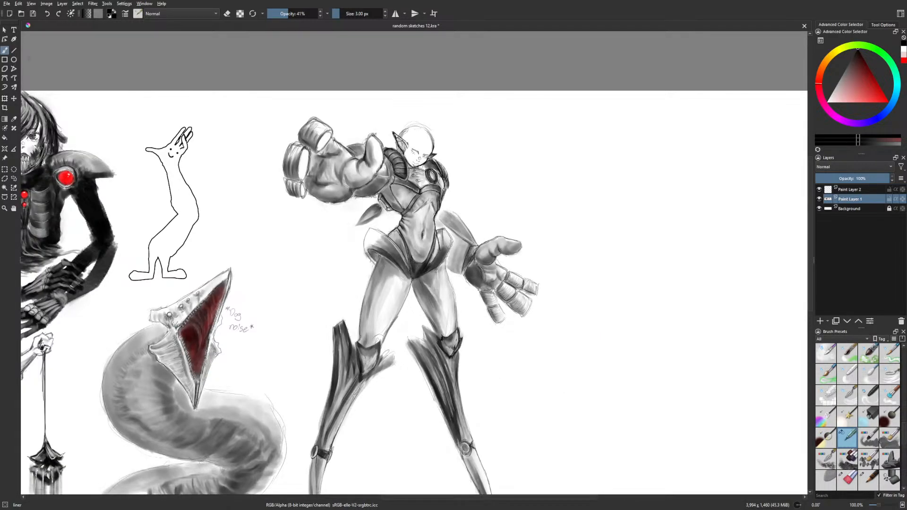
Outline the figure's nose and mouth area with a freehand selection, adjust it with the Move tool, and clear the selection
left_click(14, 178)
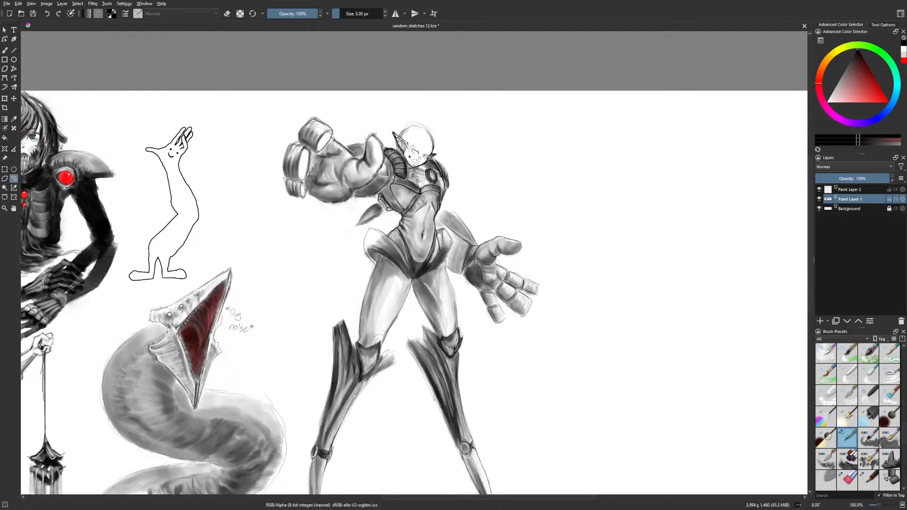
left_click_drag(417, 156, 415, 150)
key("t")
left_click(14, 169)
left_click(30, 178)
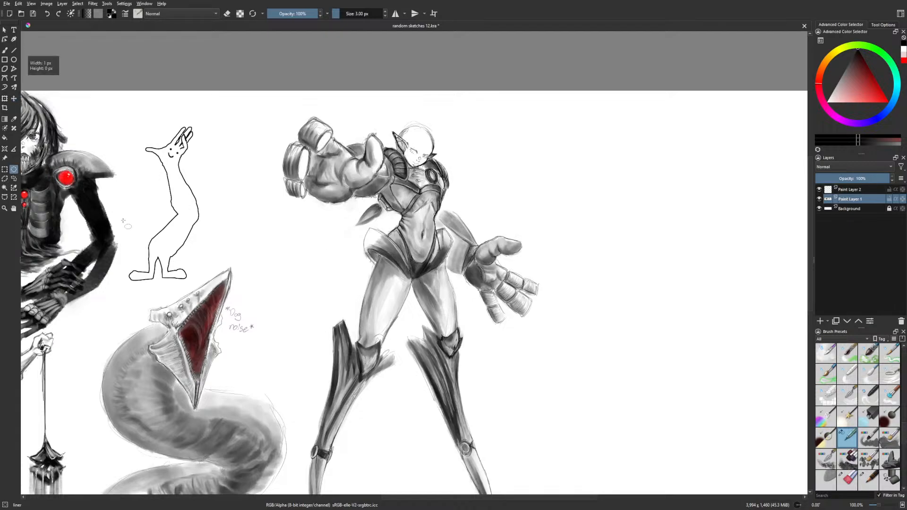
Darken and refine the eyes and brows on Paint Layer 1 with the liner, correcting in eraser mode and checking the face mirrored
key("b")
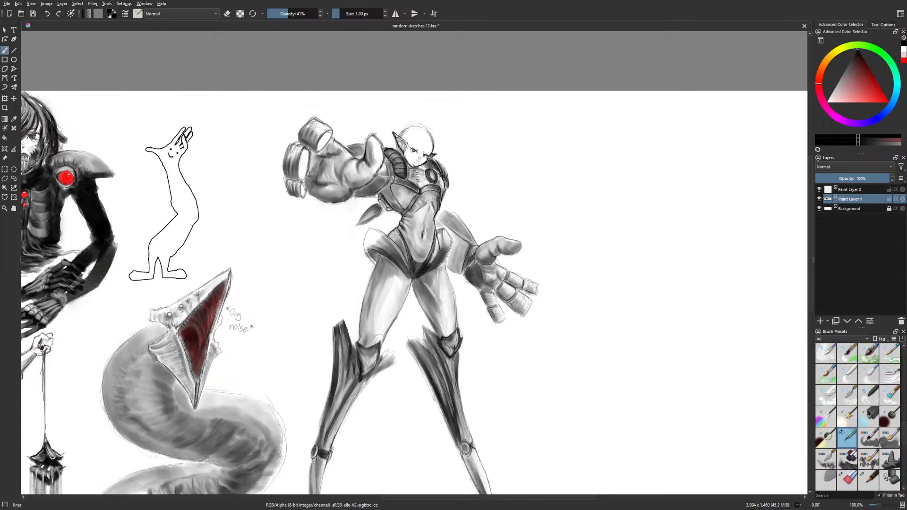
key("m")
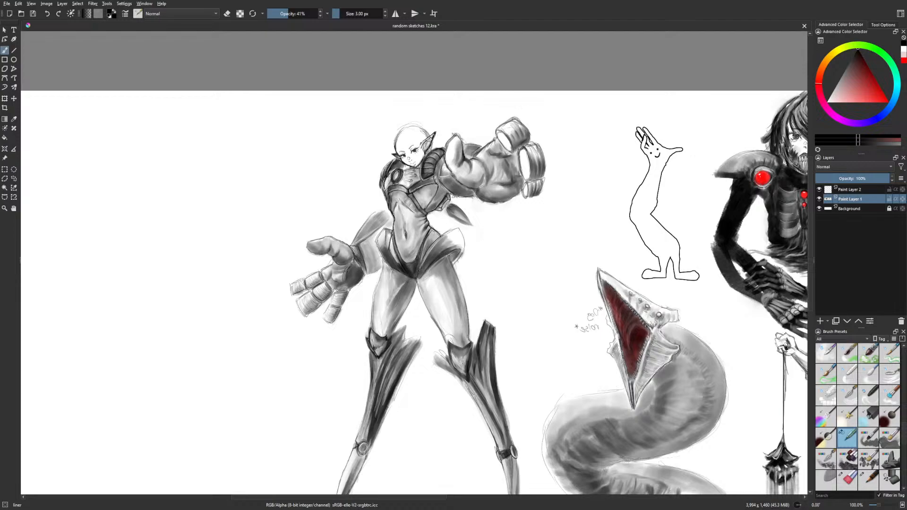
key("e")
key("m")
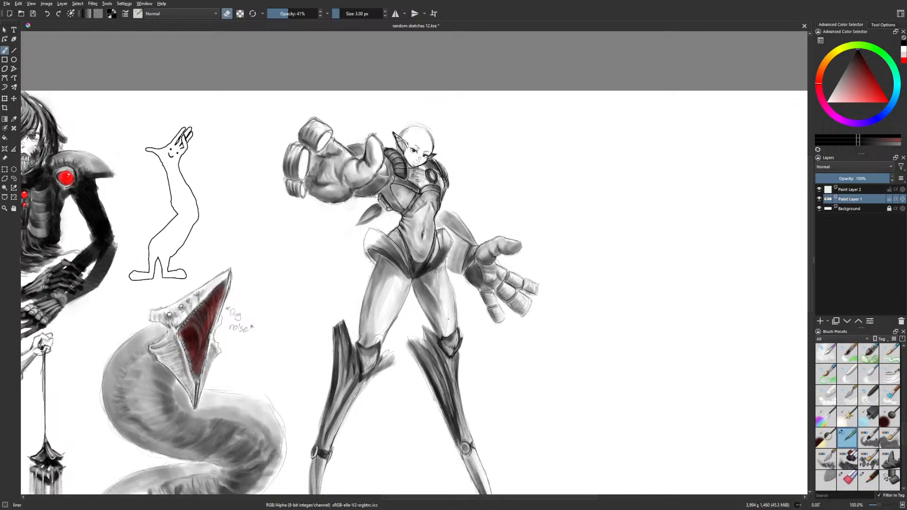
key("e")
key("e")
key("e")
key("Page_Up")
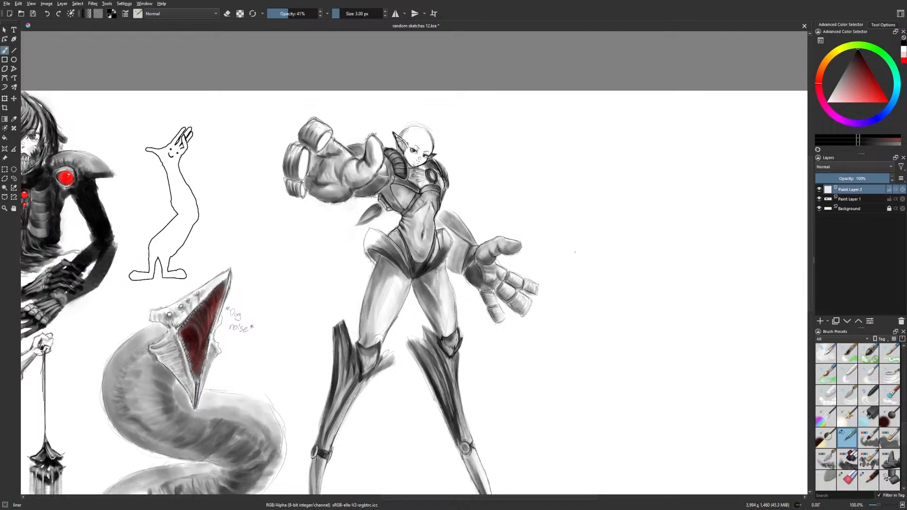
left_click(858, 195)
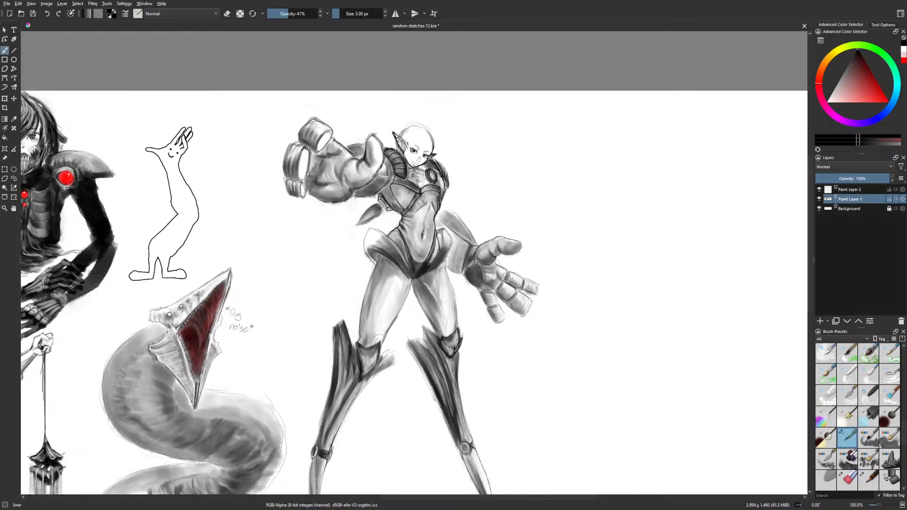
Raise the liner's opacity to 74% and sharpen the facial features, alternating with eraser mode and checking the mirrored view
left_click(304, 14)
key("e")
key("e")
key("m")
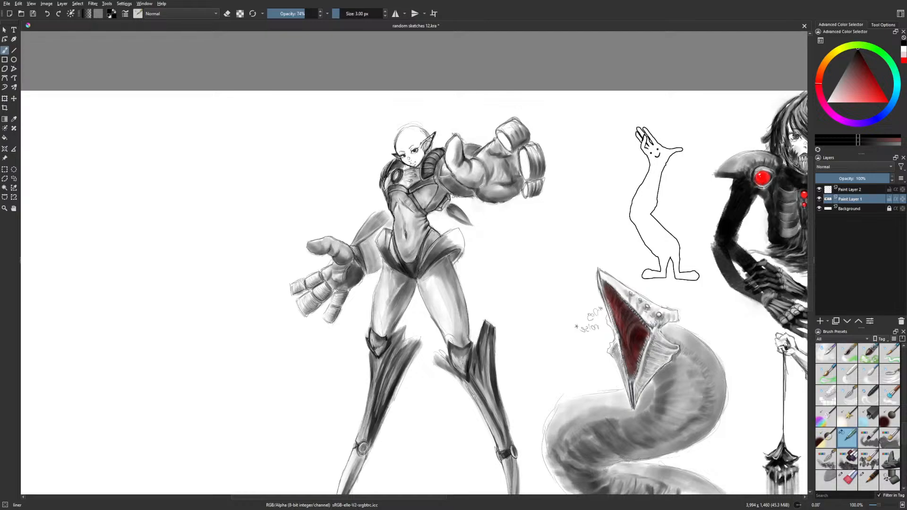
key("e")
key("m")
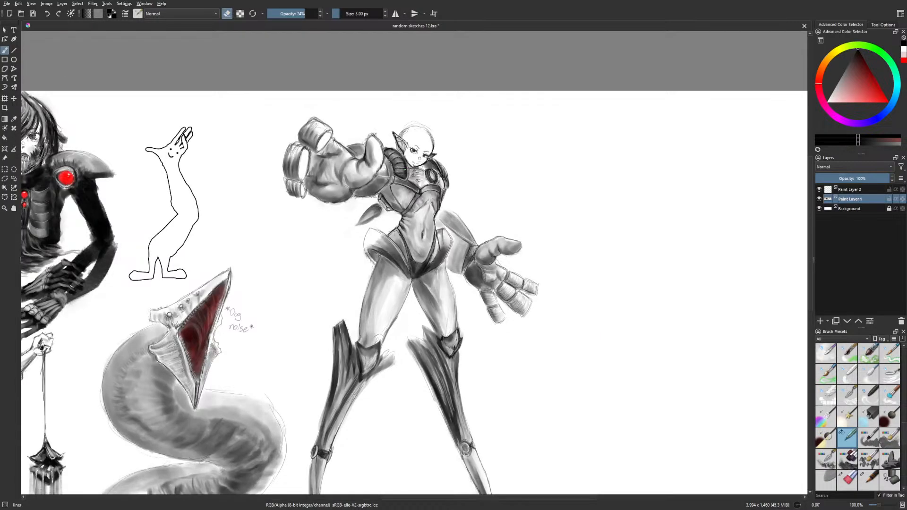
key("e")
Clean up the lines around the mouth and chin with the Eraser Circle brush and return to the liner
right_click(465, 178)
left_click(465, 132)
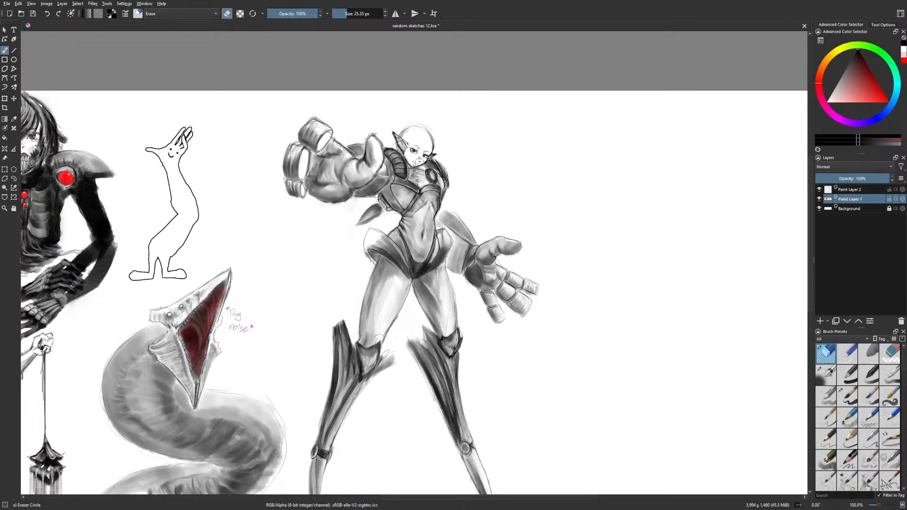
left_click_drag(418, 160, 419, 162)
right_click(434, 159)
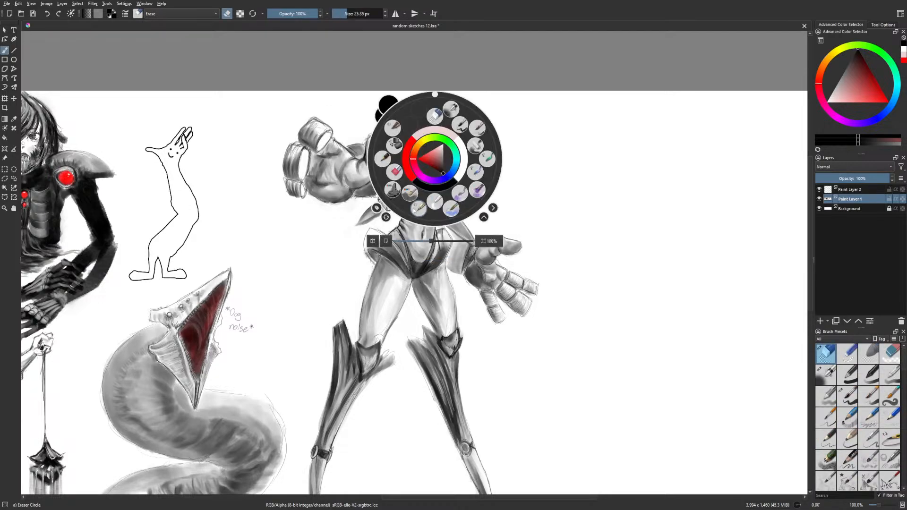
left_click(419, 207)
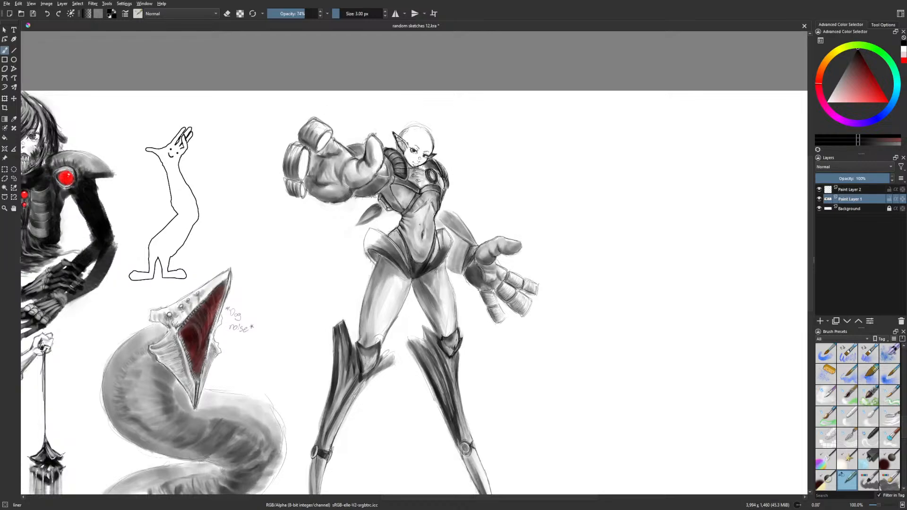
Sketch the parting and fringe over the figure's forehead on Paint Layer 2 with the 3 px liner
left_click_drag(418, 127, 430, 137)
left_click(849, 191)
mouse_move(427, 147)
left_mouse_down()
mouse_move(412, 156)
mouse_move(420, 151)
left_mouse_up()
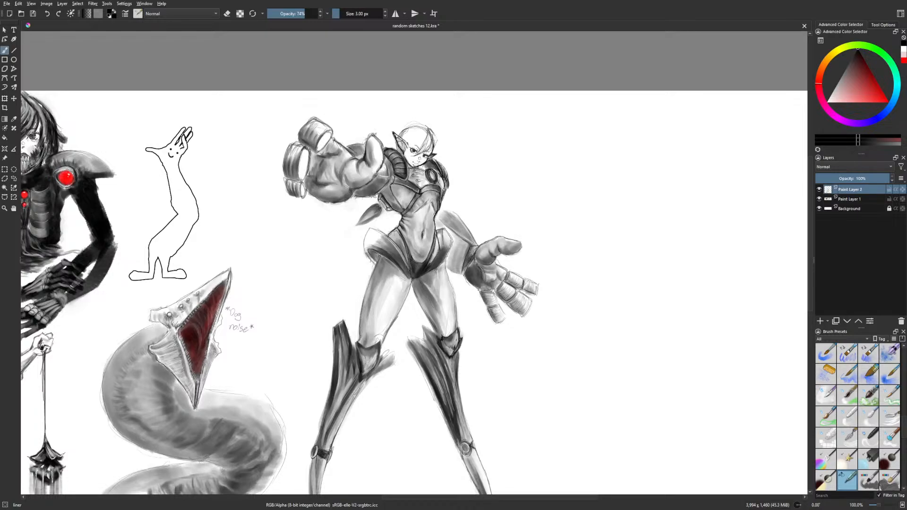
left_click_drag(415, 137, 411, 142)
Sketch long windblown hair strands sweeping from the head past the raised giant hand on Paint Layer 2
mouse_move(421, 126)
left_mouse_down()
mouse_move(382, 132)
mouse_move(385, 141)
mouse_move(361, 124)
left_mouse_up()
left_click_drag(397, 125, 337, 130)
mouse_move(390, 128)
left_mouse_down()
mouse_move(344, 138)
mouse_move(383, 145)
left_mouse_up()
left_click_drag(318, 200, 298, 246)
mouse_move(332, 209)
left_mouse_down()
mouse_move(304, 235)
mouse_move(348, 214)
left_mouse_up()
left_click_drag(361, 211, 313, 234)
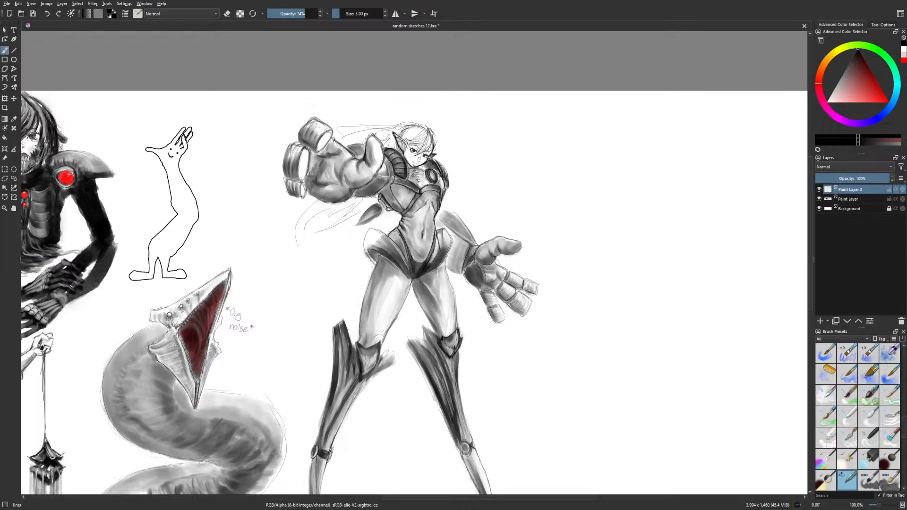
mouse_move(437, 144)
left_mouse_down()
mouse_move(434, 158)
mouse_move(404, 156)
mouse_move(402, 136)
left_mouse_up()
Extend the flowing hair with long curved strands beyond the raised hand and down beside the waist
scroll(547, 350, "down", 3)
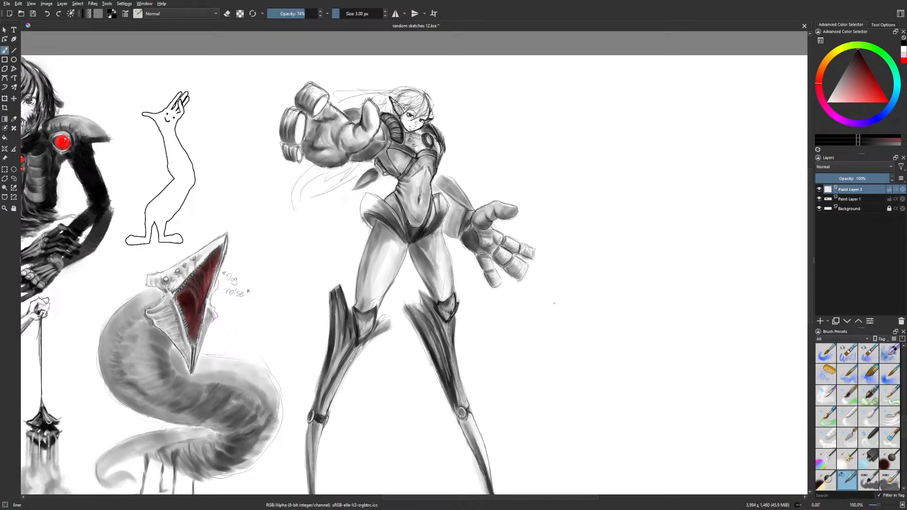
scroll(554, 303, "down", 3)
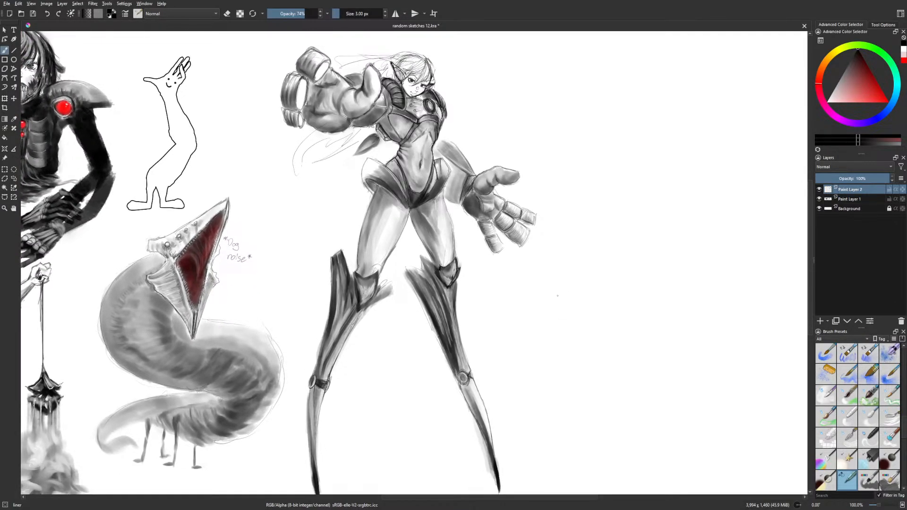
left_click_drag(265, 167, 301, 133)
left_click_drag(330, 65, 355, 71)
left_click_drag(273, 116, 235, 155)
mouse_move(238, 155)
left_mouse_down()
mouse_move(280, 120)
mouse_move(255, 207)
left_mouse_up()
left_click_drag(289, 177, 273, 215)
mouse_move(349, 155)
left_mouse_down()
mouse_move(289, 191)
mouse_move(334, 169)
left_mouse_up()
mouse_move(347, 173)
left_mouse_down()
mouse_move(309, 186)
mouse_move(338, 209)
left_mouse_up()
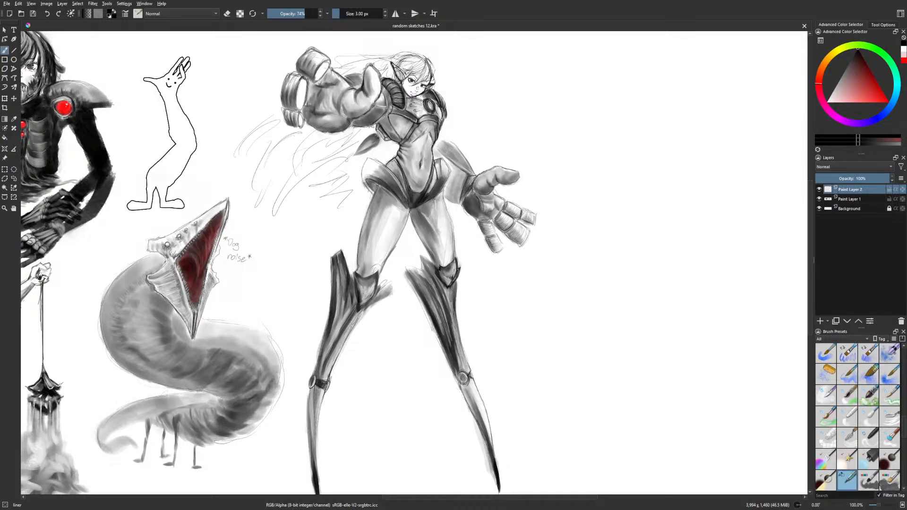
Erase the long flowing strands around the raised hand, keeping the fringe, and return to the liner
right_click(354, 237)
mouse_move(350, 196)
left_mouse_down()
mouse_move(355, 237)
mouse_move(302, 207)
mouse_move(260, 246)
mouse_move(259, 203)
mouse_move(274, 168)
mouse_move(314, 180)
left_mouse_up()
left_click(353, 196)
left_click(352, 14)
mouse_move(354, 116)
left_mouse_down()
mouse_move(376, 107)
mouse_move(380, 113)
mouse_move(422, 90)
left_mouse_up()
right_click(455, 177)
left_click(469, 137)
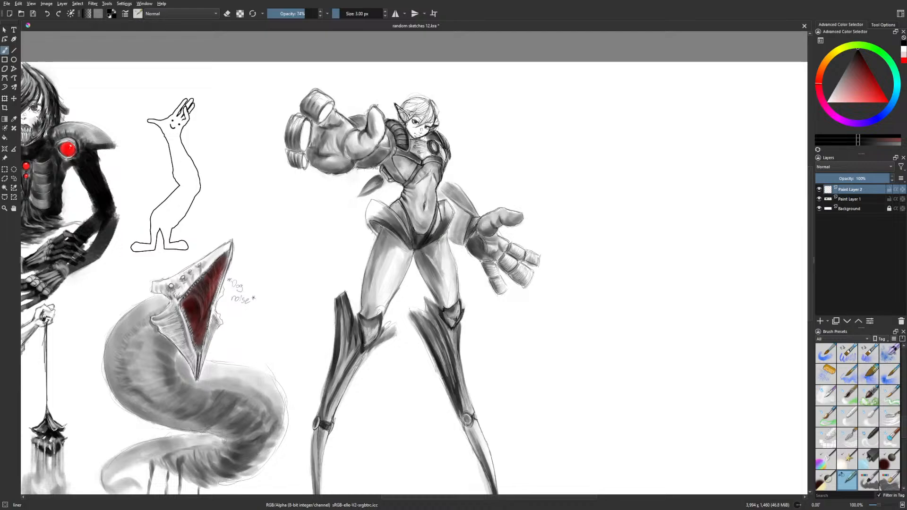
Draw the crown and short swept-back locks with the liner, undo a stray long strand in mirrored view, and lower opacity to 52%
left_click_drag(412, 101, 431, 94)
mouse_move(400, 101)
left_mouse_down()
mouse_move(429, 93)
mouse_move(390, 98)
left_mouse_up()
mouse_move(414, 96)
left_mouse_down()
mouse_move(394, 101)
mouse_move(402, 98)
mouse_move(404, 116)
mouse_move(414, 109)
mouse_move(416, 124)
mouse_move(430, 117)
mouse_move(389, 124)
left_mouse_up()
key("m")
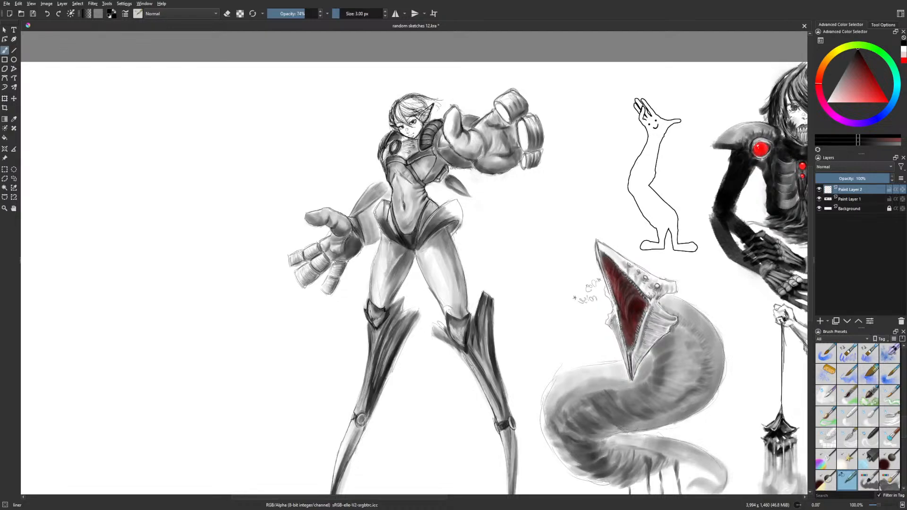
mouse_move(415, 113)
left_mouse_down()
mouse_move(425, 122)
mouse_move(441, 102)
left_mouse_up()
left_click_drag(463, 175, 540, 227)
key("ctrl+z")
left_click(293, 13)
Shade the hair on the figure's head with the Dry Roller brush at 21% opacity and restore the unmirrored view
right_click(489, 182)
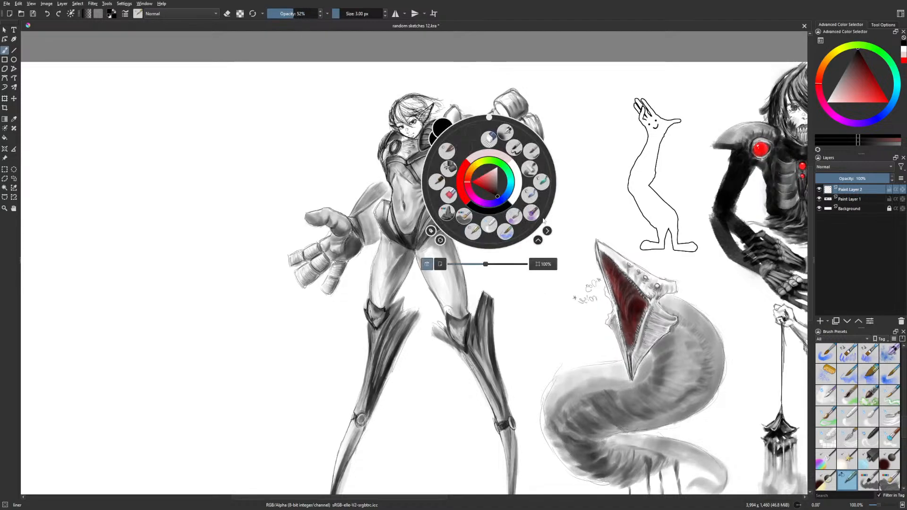
left_click(531, 169)
mouse_move(405, 108)
left_mouse_down()
mouse_move(394, 119)
mouse_move(405, 108)
mouse_move(423, 118)
mouse_move(420, 102)
mouse_move(431, 97)
left_mouse_up()
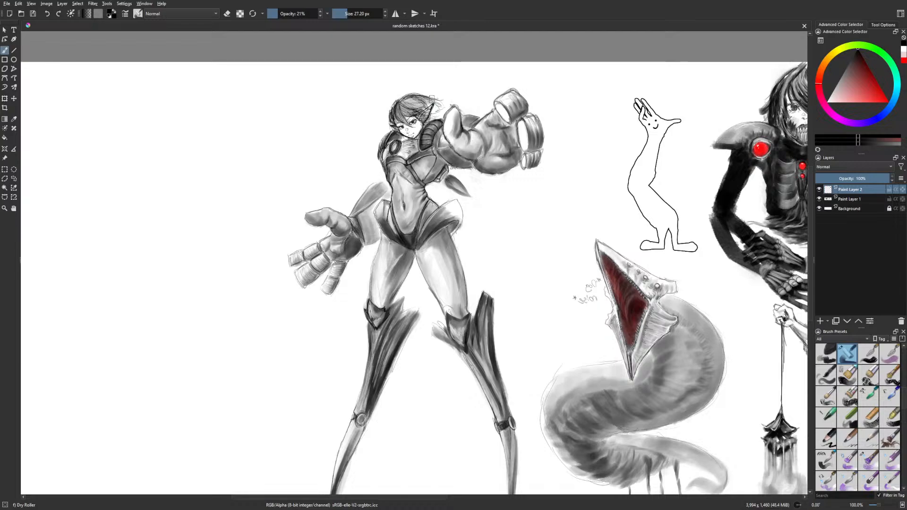
key("m")
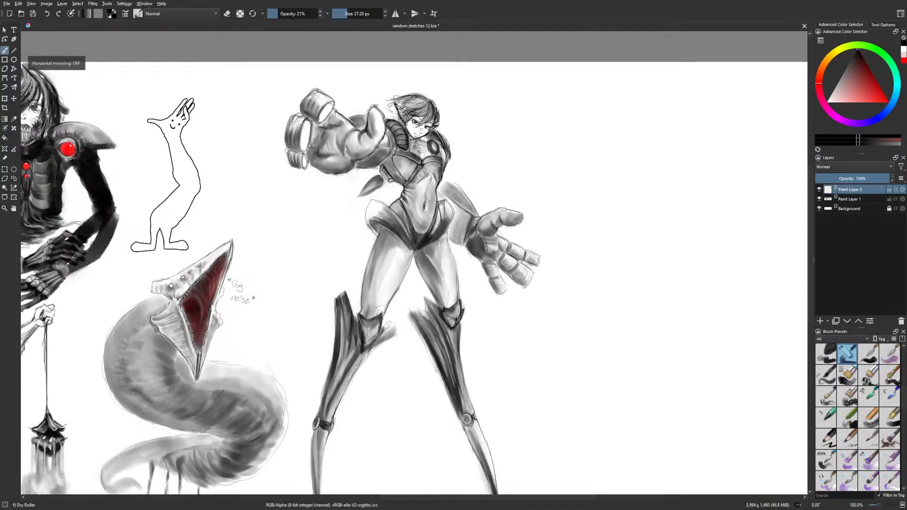
Try painting long windblown hair behind the raised hand with the Dry Roller, enlarging the brush to 42.76 px
mouse_move(381, 103)
left_mouse_down()
mouse_move(396, 118)
mouse_move(402, 113)
mouse_move(382, 102)
mouse_move(384, 113)
mouse_move(377, 101)
left_mouse_up()
left_click_drag(359, 113, 352, 111)
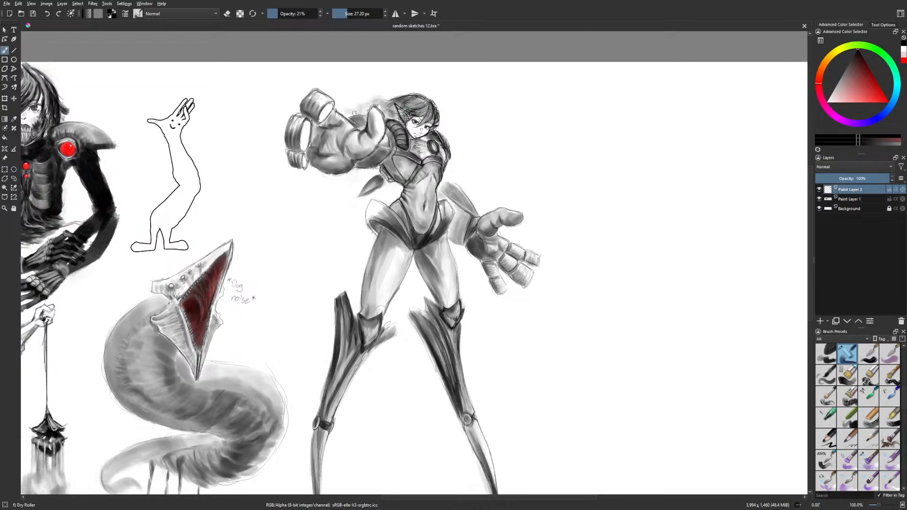
left_click_drag(348, 18, 359, 17)
mouse_move(387, 102)
left_mouse_down()
mouse_move(352, 96)
mouse_move(361, 99)
mouse_move(340, 111)
left_mouse_up()
mouse_move(324, 176)
left_mouse_down()
mouse_move(281, 205)
mouse_move(309, 199)
mouse_move(274, 229)
left_mouse_up()
left_click_drag(325, 202, 255, 284)
left_click_drag(339, 182, 326, 206)
Undo the trial strokes of long hair around the raised hand
key("ctrl+z")
key("ctrl+z")
key("ctrl+z")
key("ctrl+z")
key("ctrl+z")
key("ctrl+z")
key("ctrl+z")
key("ctrl+z")
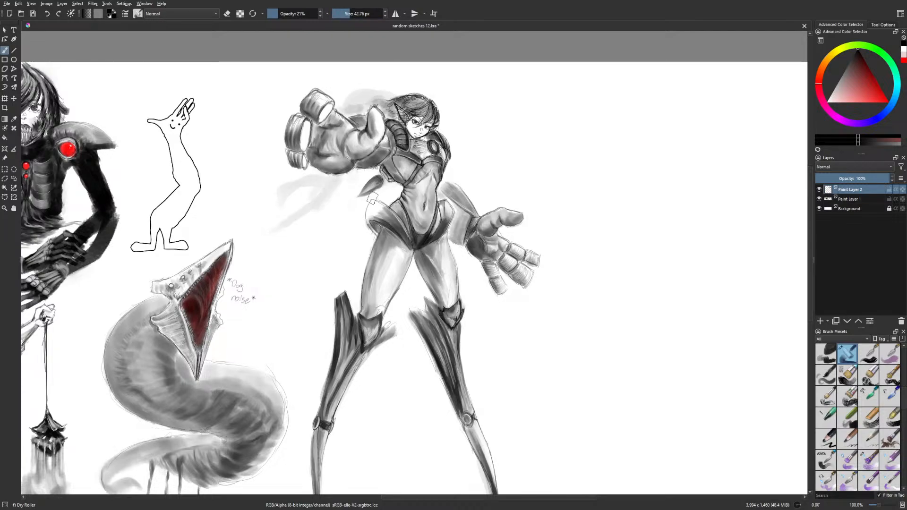
Lay in faint windblown hair locks above, below and beyond the raised giant hand with the Dry Roller
mouse_move(394, 102)
left_mouse_down()
mouse_move(342, 111)
mouse_move(359, 109)
left_mouse_up()
mouse_move(329, 178)
left_mouse_down()
mouse_move(271, 190)
mouse_move(243, 229)
mouse_move(267, 203)
left_mouse_up()
mouse_move(361, 173)
left_mouse_down()
mouse_move(298, 215)
mouse_move(349, 208)
mouse_move(344, 231)
left_mouse_up()
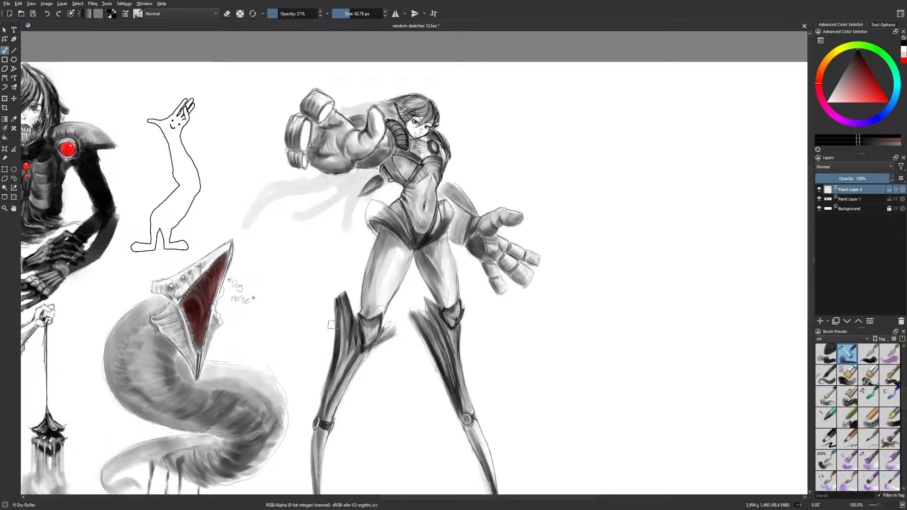
mouse_move(282, 134)
left_mouse_down()
mouse_move(247, 146)
mouse_move(260, 169)
left_mouse_up()
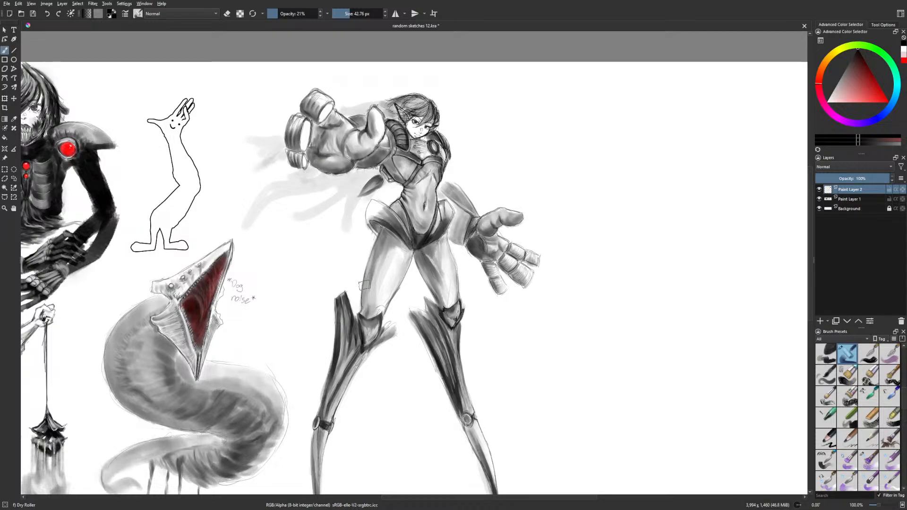
Build up the gray mass of flowing hair behind the raised arm, working in both mirrored and normal views
key("minus")
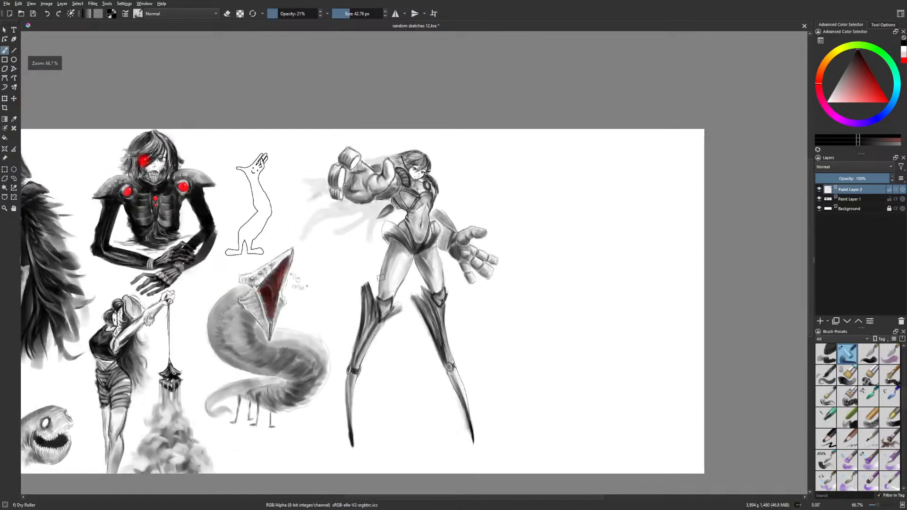
key("m")
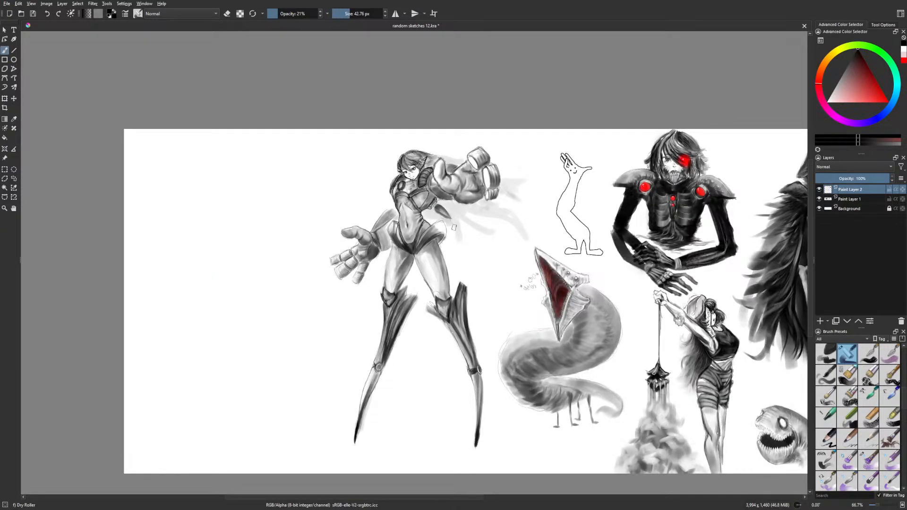
left_click_drag(445, 158, 456, 162)
left_click_drag(488, 204, 521, 224)
mouse_move(472, 208)
left_mouse_down()
mouse_move(505, 224)
mouse_move(447, 203)
mouse_move(473, 243)
mouse_move(459, 229)
mouse_move(520, 207)
mouse_move(506, 198)
mouse_move(521, 203)
mouse_move(510, 176)
mouse_move(518, 162)
mouse_move(534, 176)
left_mouse_up()
left_click_drag(512, 182, 534, 193)
left_click_drag(594, 271, 553, 252)
mouse_move(440, 202)
left_mouse_down()
mouse_move(450, 224)
mouse_move(430, 233)
mouse_move(404, 204)
mouse_move(442, 209)
mouse_move(410, 254)
mouse_move(389, 204)
mouse_move(360, 210)
mouse_move(349, 231)
left_mouse_up()
key("m")
mouse_move(413, 189)
left_mouse_down()
mouse_move(392, 212)
mouse_move(396, 224)
left_mouse_up()
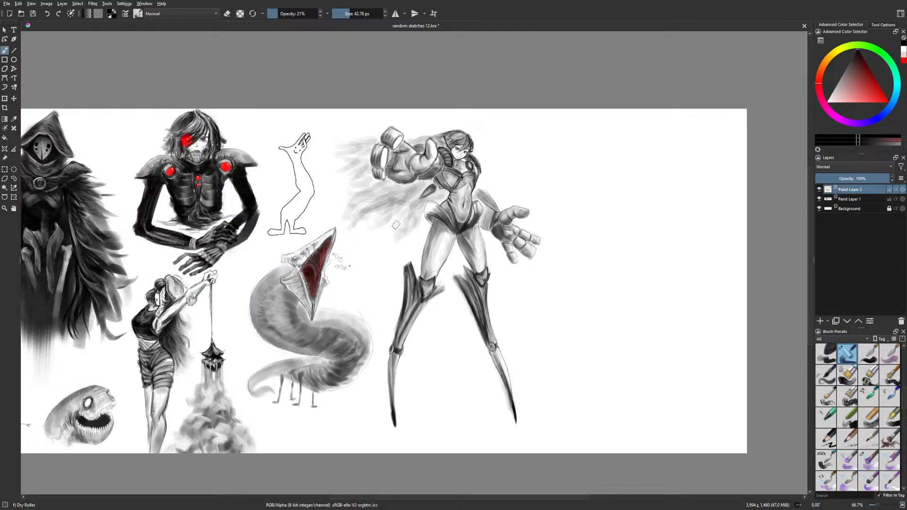
Feather the flowing hair into soft wispy strands around the raised hand with the Gamer Knife Maybe brush
right_click(445, 279)
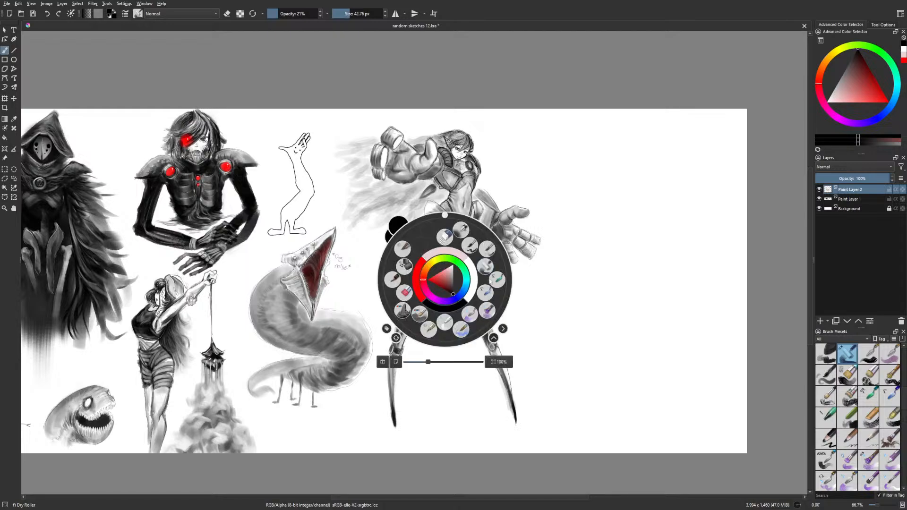
left_click(485, 268)
mouse_move(414, 188)
left_mouse_down()
mouse_move(371, 220)
mouse_move(347, 207)
mouse_move(367, 240)
mouse_move(402, 230)
left_mouse_up()
left_click_drag(412, 198, 391, 221)
mouse_move(363, 184)
left_mouse_down()
mouse_move(340, 190)
mouse_move(371, 180)
mouse_move(317, 165)
mouse_move(363, 153)
mouse_move(314, 149)
left_mouse_up()
mouse_move(366, 139)
left_mouse_down()
mouse_move(326, 141)
mouse_move(348, 133)
left_mouse_up()
Blend and darken the hair on the figure's head with the Gamer Knife Maybe brush, reducing its size to 25.33 px
mouse_move(425, 141)
left_mouse_down()
mouse_move(406, 140)
mouse_move(432, 135)
mouse_move(410, 128)
mouse_move(438, 135)
left_mouse_up()
mouse_move(453, 130)
left_mouse_down()
mouse_move(430, 133)
mouse_move(454, 138)
left_mouse_up()
left_click(349, 14)
left_click_drag(460, 131, 469, 139)
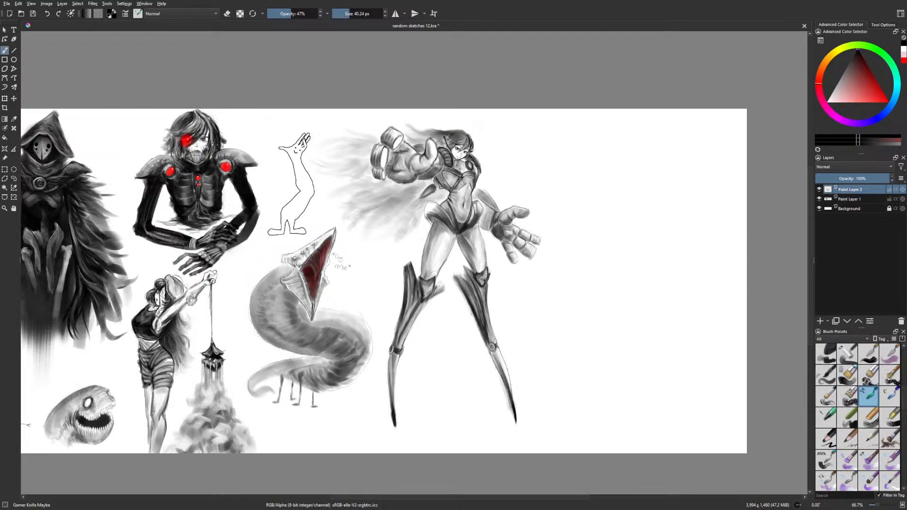
key("bracketleft")
key("bracketleft")
key("bracketleft")
left_click_drag(442, 143, 465, 143)
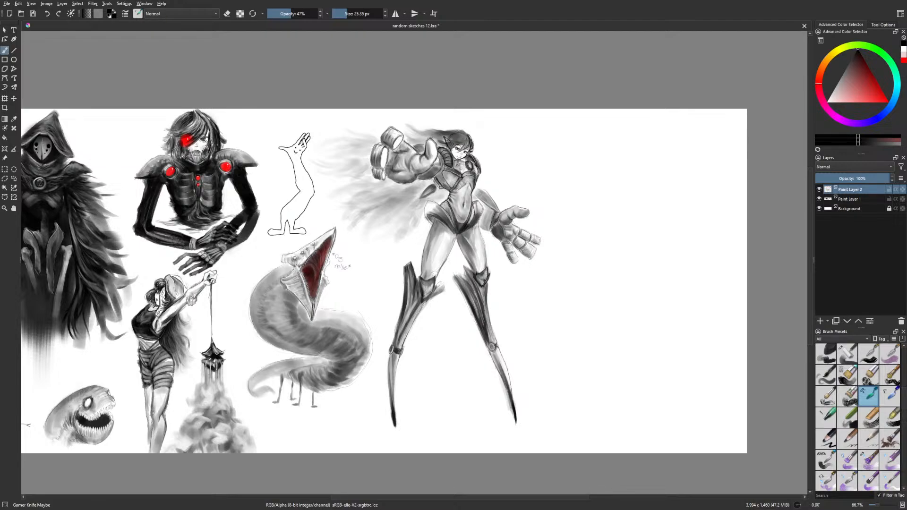
Add darker trailing strands to the lower part of the flowing hair beside the hip in the mirrored view
key("1")
key("m")
left_click_drag(432, 208, 514, 231)
left_click_drag(455, 228, 510, 250)
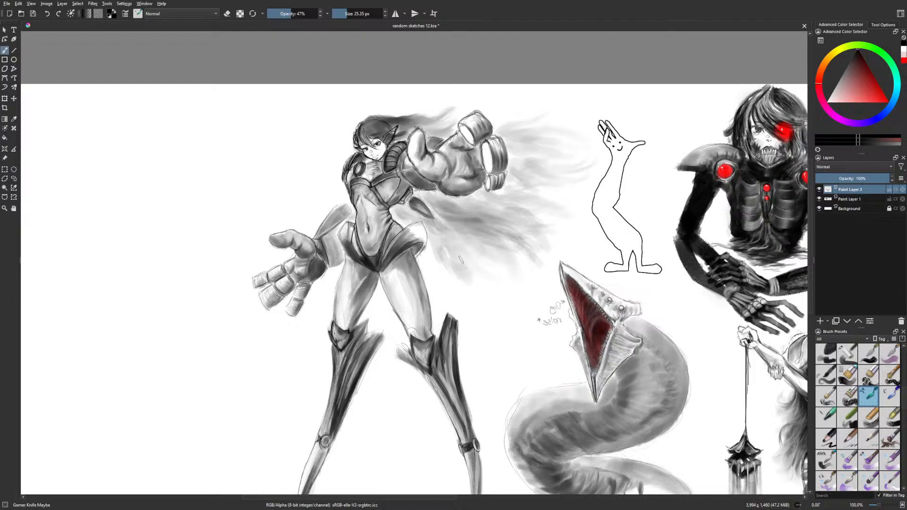
mouse_move(431, 229)
left_mouse_down()
mouse_move(472, 259)
mouse_move(480, 251)
left_mouse_up()
Darken the fringe and crown of the figure's hair with short blended strokes, reducing the brush size to 18 px
mouse_move(359, 126)
left_mouse_down()
mouse_move(369, 145)
mouse_move(366, 134)
mouse_move(358, 143)
mouse_move(368, 134)
left_mouse_up()
left_click_drag(374, 129, 368, 130)
left_click_drag(377, 122, 392, 127)
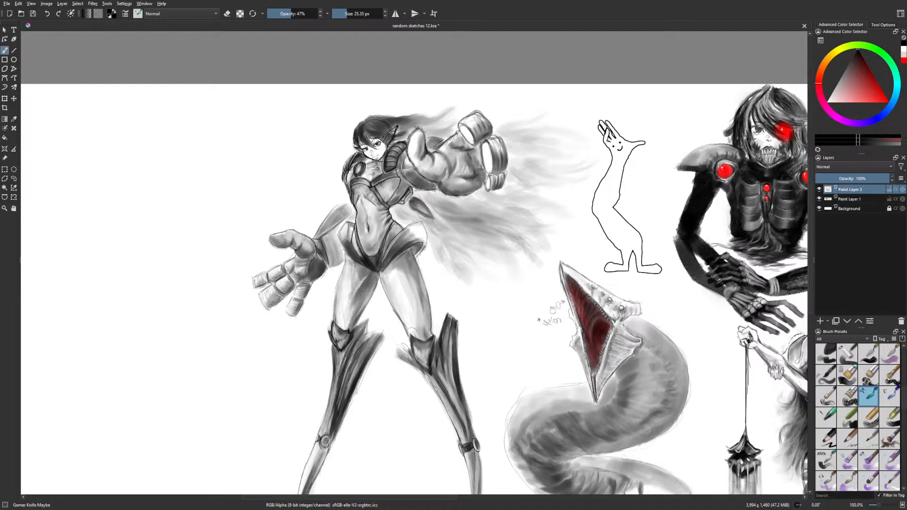
key("bracketleft")
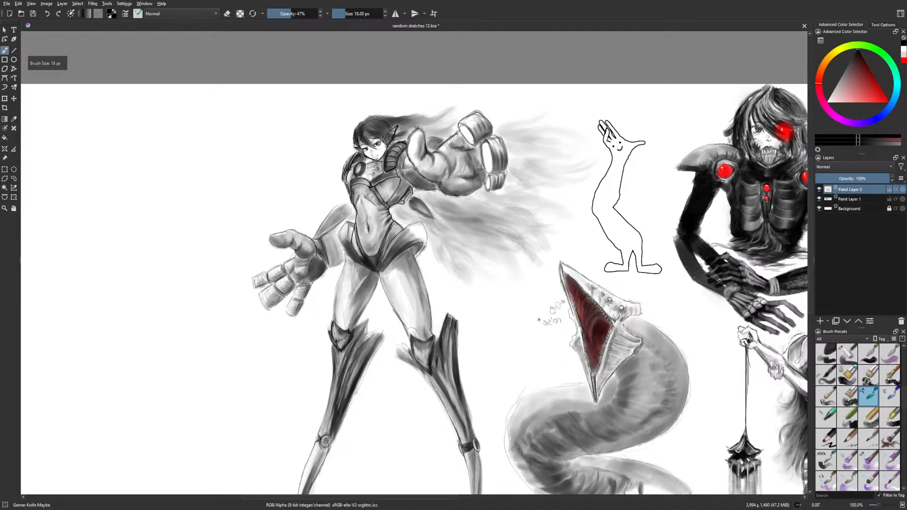
Doodle a tiny pair of simple eyes on the empty canvas beside the figure with the liner brush and erase them
right_click(428, 293)
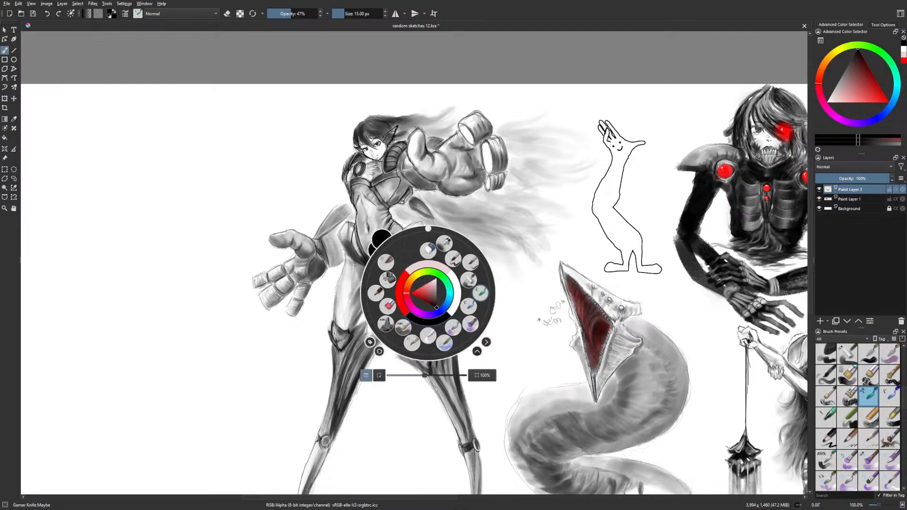
left_click(413, 343)
left_click_drag(217, 171, 227, 167)
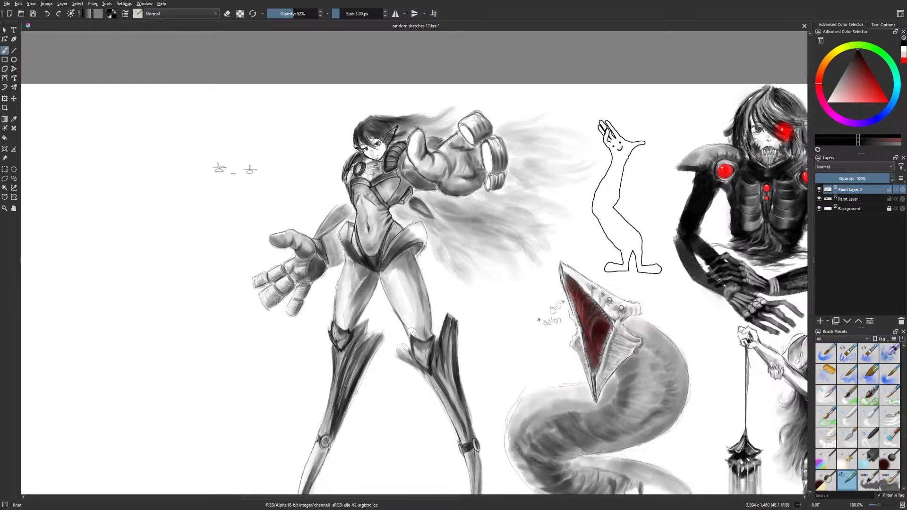
right_click(404, 240)
left_click(421, 186)
right_click(375, 201)
left_click(376, 160)
Darken the hair framing the face with the Gamer Knife Maybe brush at 12 px and a higher opacity
right_click(368, 308)
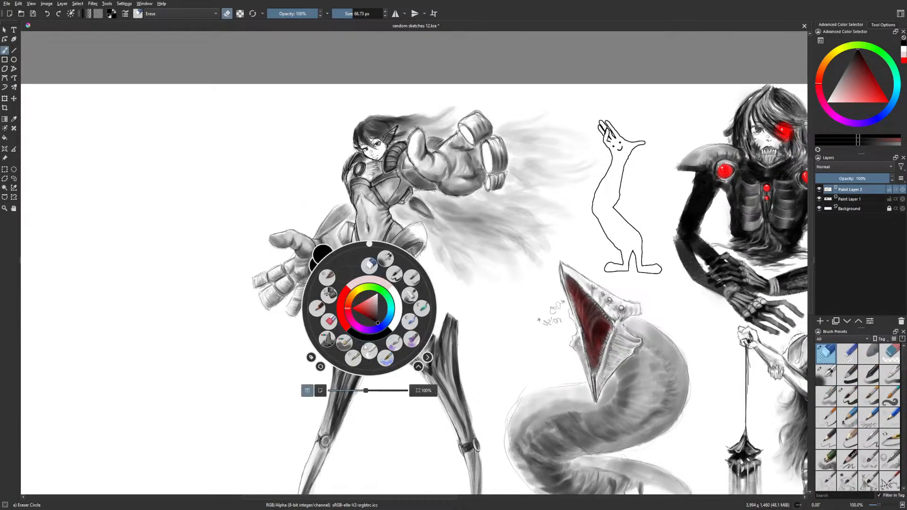
left_click(353, 357)
right_click(364, 346)
left_click(415, 330)
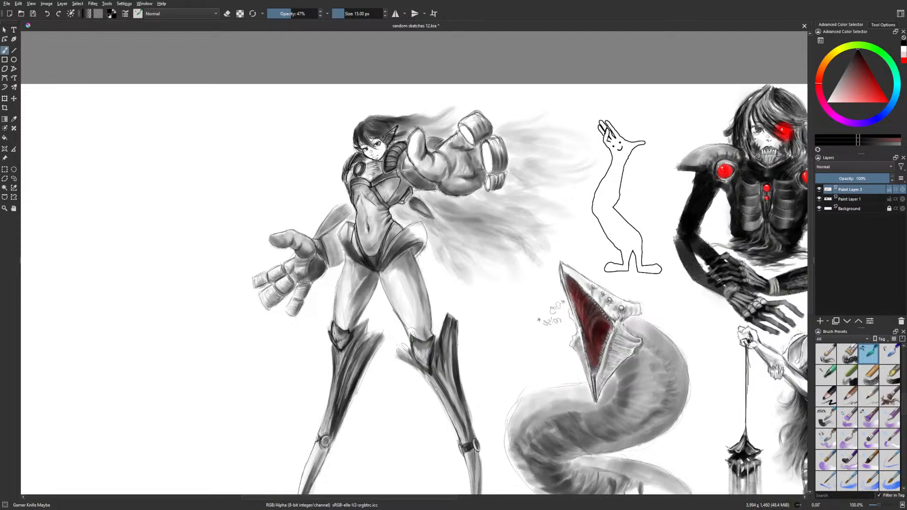
key("bracketleft")
left_click(301, 15)
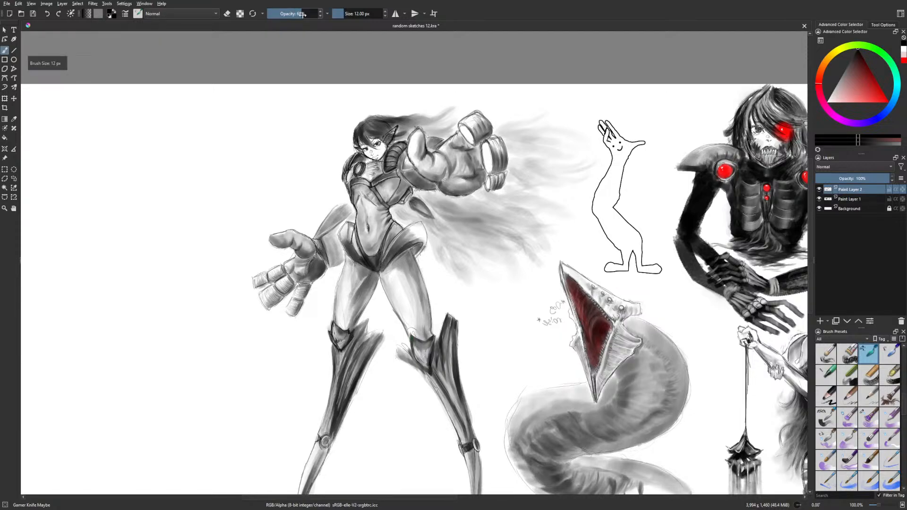
left_click_drag(354, 132, 357, 147)
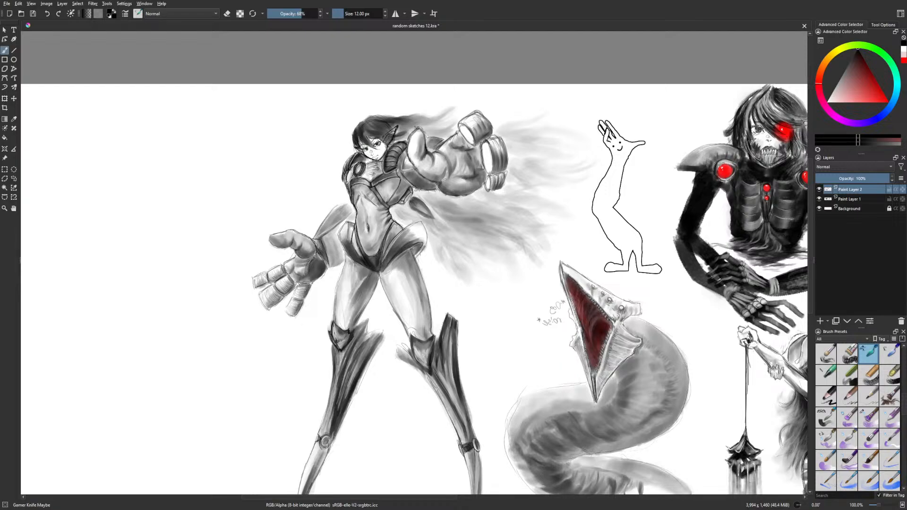
mouse_move(362, 124)
left_mouse_down()
mouse_move(360, 132)
mouse_move(385, 139)
mouse_move(385, 152)
left_mouse_up()
Add finer strands to the hair behind the head and the lower trailing hair, checking both mirrored and normal views
key("m")
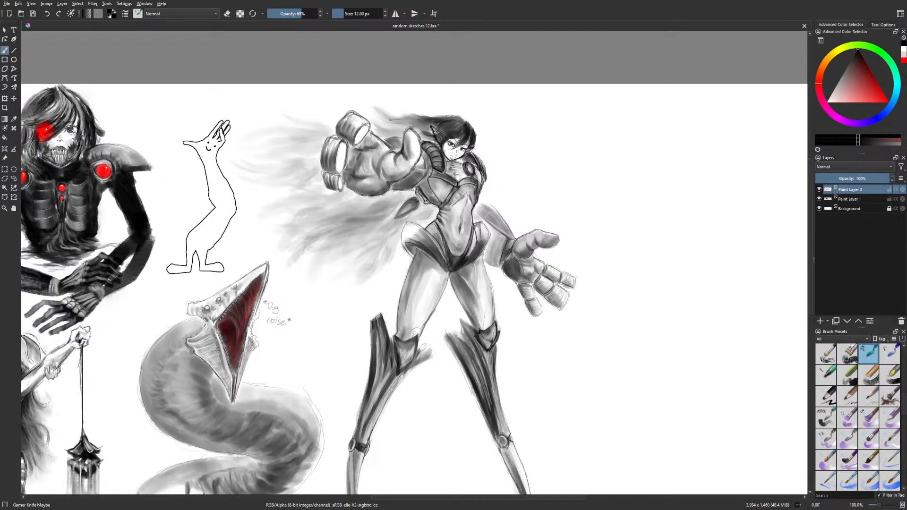
left_click_drag(423, 118, 405, 120)
left_click_drag(386, 236, 359, 260)
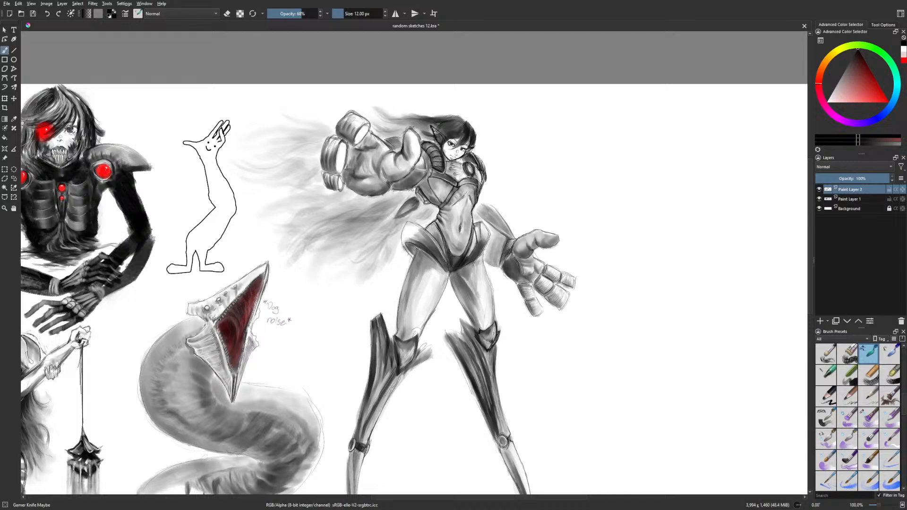
mouse_move(460, 124)
left_mouse_down()
mouse_move(448, 131)
mouse_move(439, 117)
mouse_move(464, 124)
mouse_move(433, 142)
left_mouse_up()
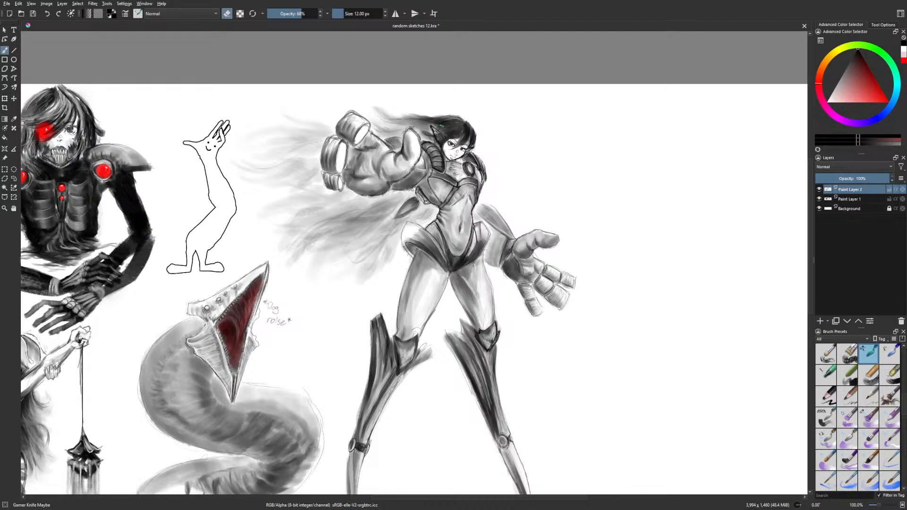
key("m")
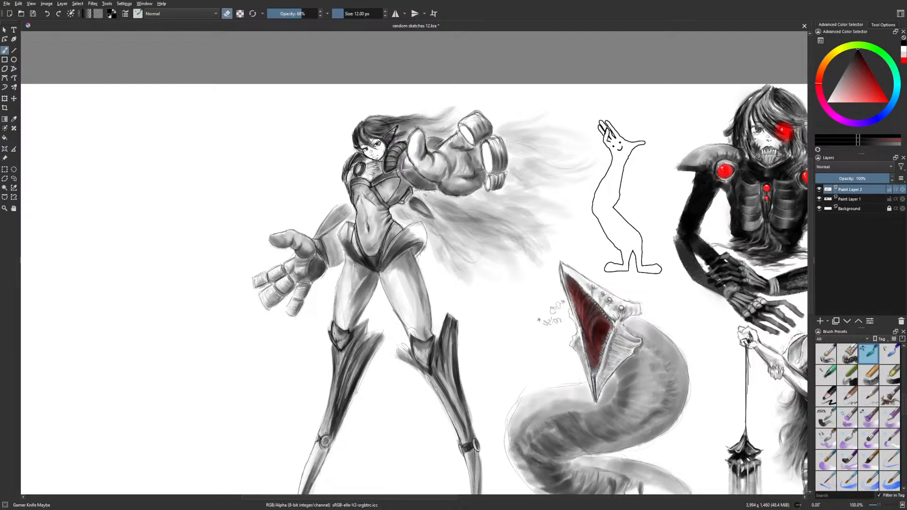
key("m")
key("e")
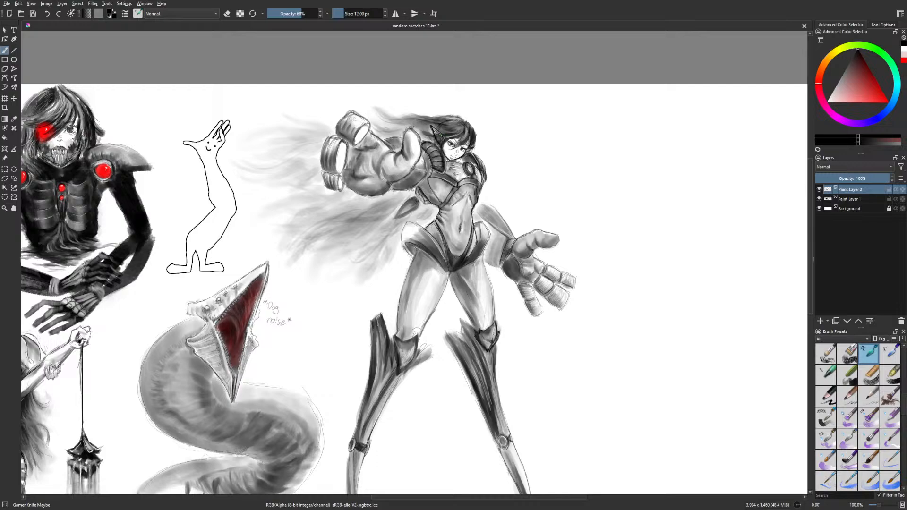
Extend thin wisps at the outer edges of the flowing hair and touch up the strands beside the face
left_click_drag(443, 132, 441, 127)
left_click_drag(315, 137, 277, 148)
left_click_drag(274, 215, 292, 213)
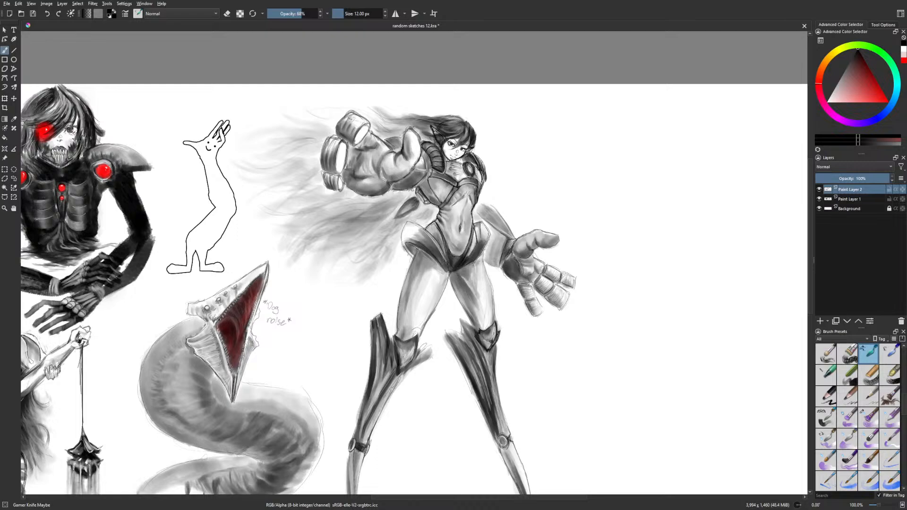
left_click_drag(440, 136, 454, 138)
Try a stroke across the face-framing hair with adjusted brush opacity and size, and undo it
left_click(291, 16)
left_click(352, 15)
left_click(313, 15)
left_click(343, 14)
left_click_drag(434, 136, 465, 135)
key("ctrl+z")
key("ctrl+z")
Paint white highlights in the hair beside the face with the 3 px liner brush, raising its opacity to 100%
right_click(479, 142)
left_click(493, 107)
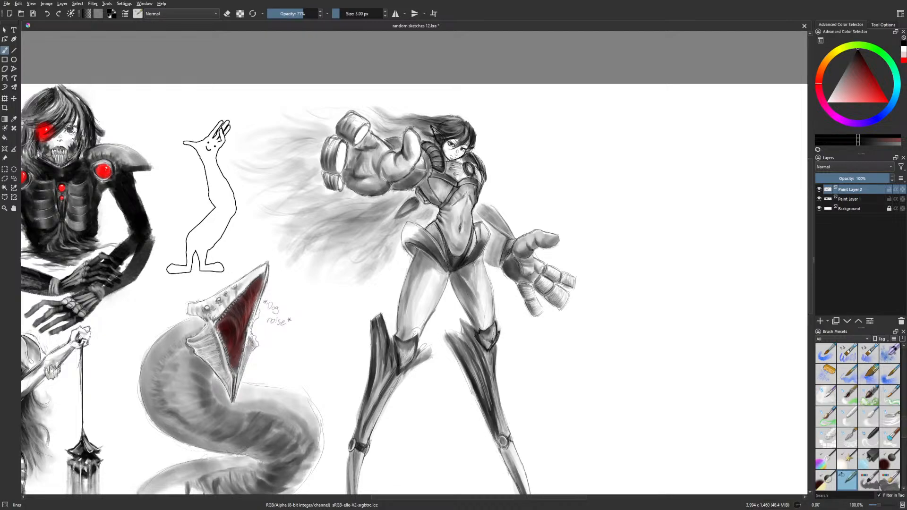
key("e")
left_click(827, 102)
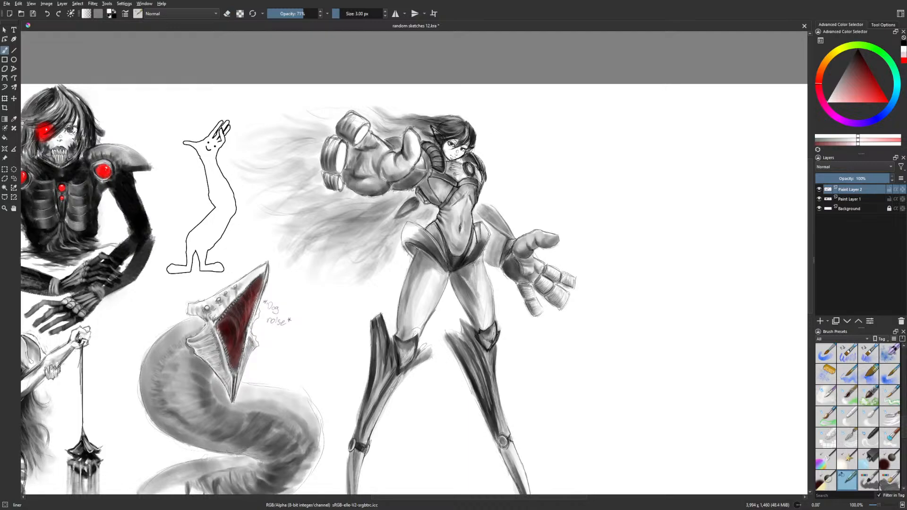
mouse_move(467, 133)
left_mouse_down()
mouse_move(460, 144)
mouse_move(467, 138)
left_mouse_up()
key("o")
key("o")
key("o")
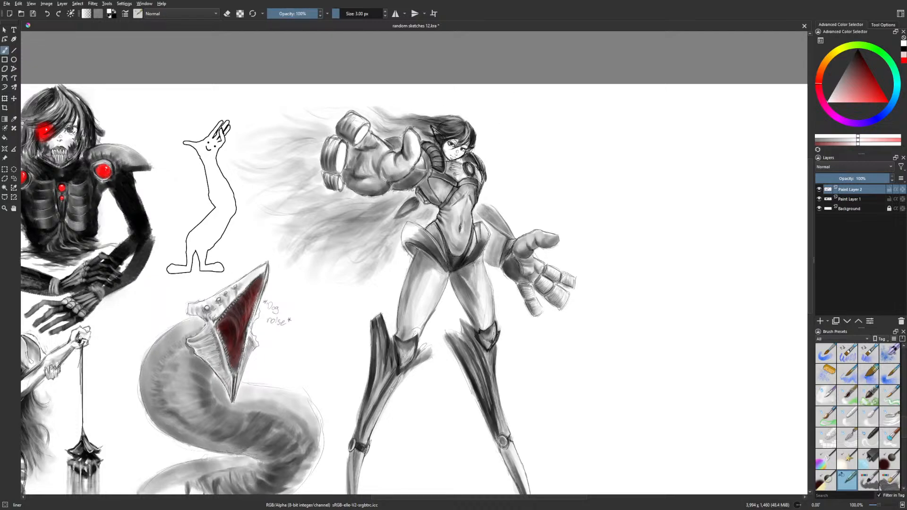
Compare the head with and without the recent strokes, and add a white strand down the hair beside the cheek
key("ctrl+z")
key("ctrl+z")
key("ctrl+z")
key("ctrl+shift+z")
key("ctrl+shift+z")
key("ctrl+shift+z")
left_click_drag(473, 134, 470, 147)
key("m")
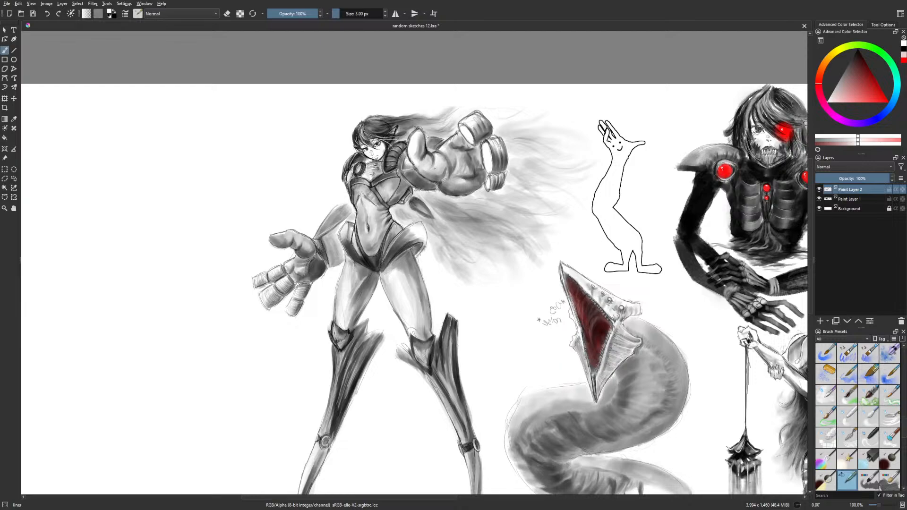
key("m")
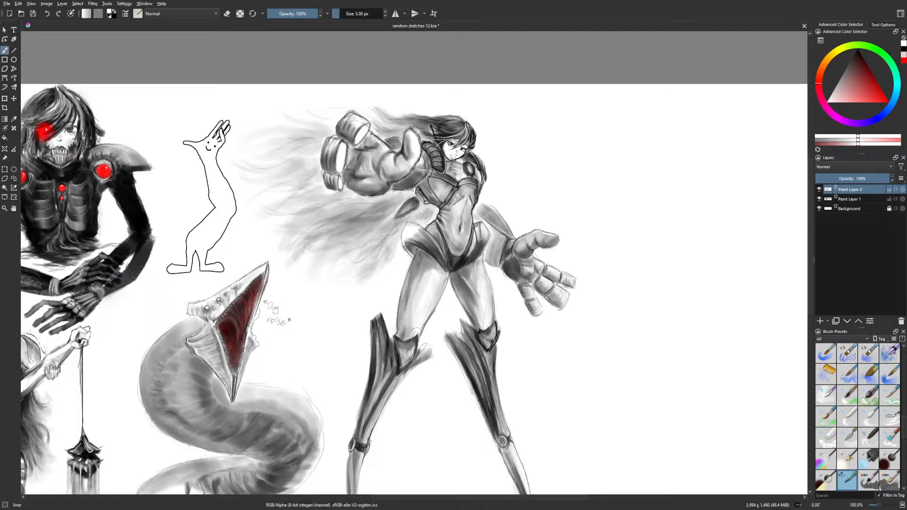
Draw thin black strands along the top of the head with the liner brush
key("e")
key("e")
right_click(466, 141)
left_click(474, 149)
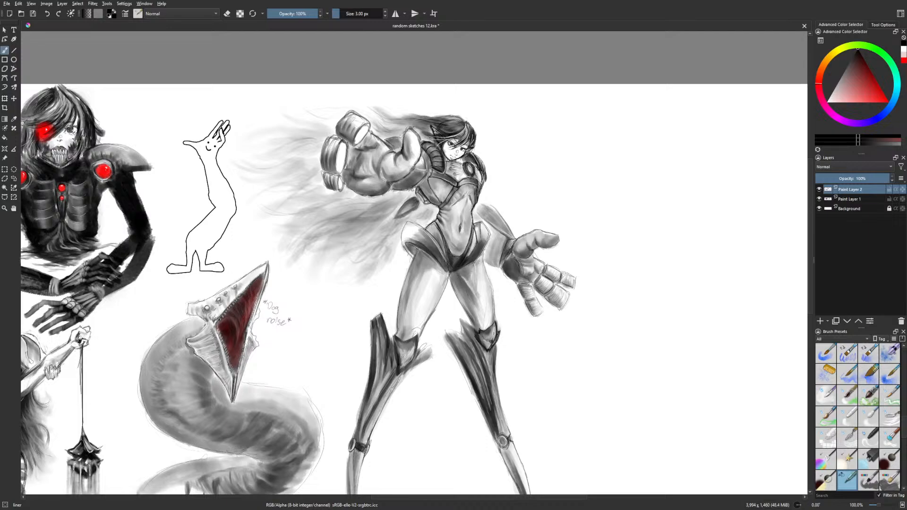
key("e")
key("e")
left_click_drag(446, 119, 459, 116)
key("e")
left_click(853, 202)
right_click(508, 249)
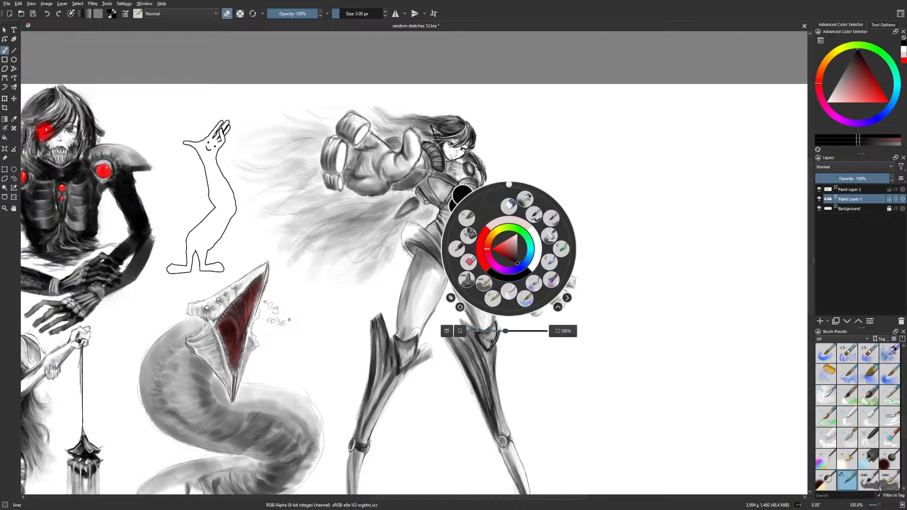
left_click(509, 207)
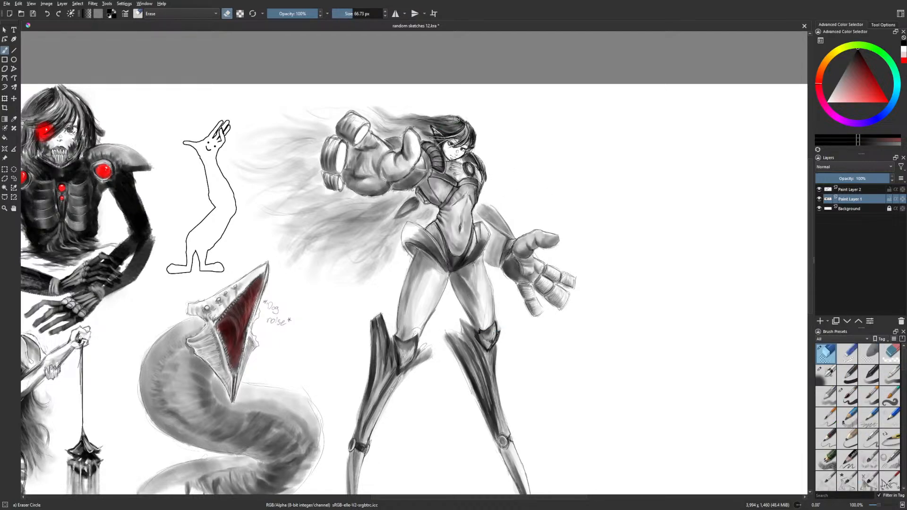
key("Page_Up")
Darken the crown of the hair on Paint Layer 2 with the Gamer Knife Maybe brush at 90% opacity, reducing it to 9 px
right_click(587, 253)
left_click(639, 251)
right_click(615, 263)
right_click(620, 291)
left_click_drag(455, 125, 447, 119)
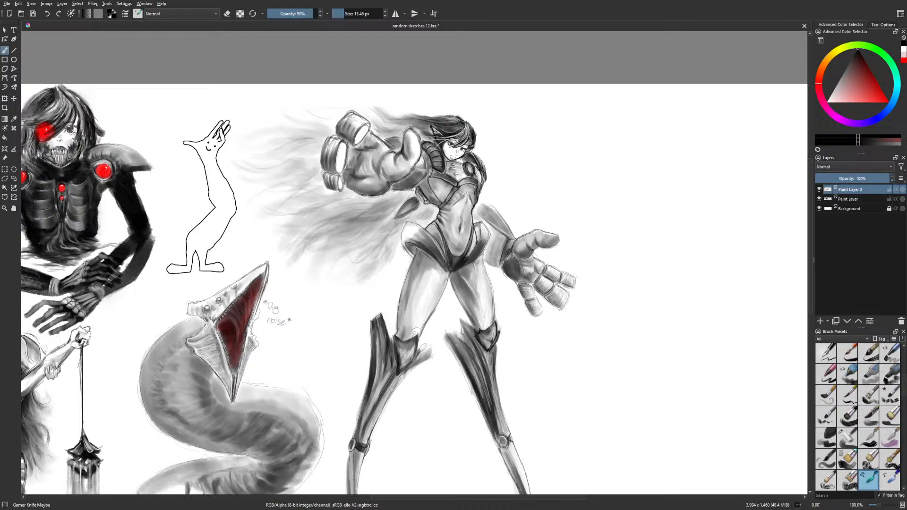
key("bracketright")
key("bracketleft")
key("bracketleft")
left_click_drag(461, 121, 447, 118)
Refine the hair lock between the ear and the face on Paint Layer 2
left_click(851, 202)
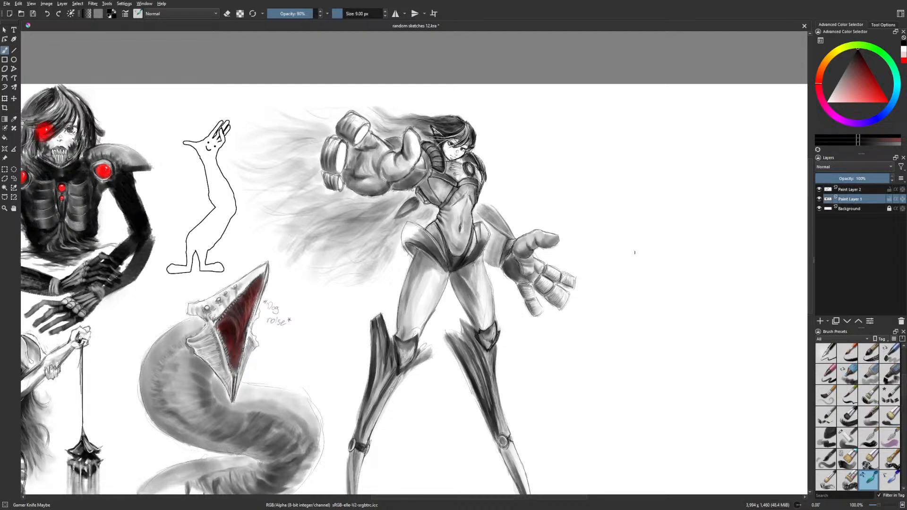
scroll(607, 336, "down", 1)
left_click(850, 189)
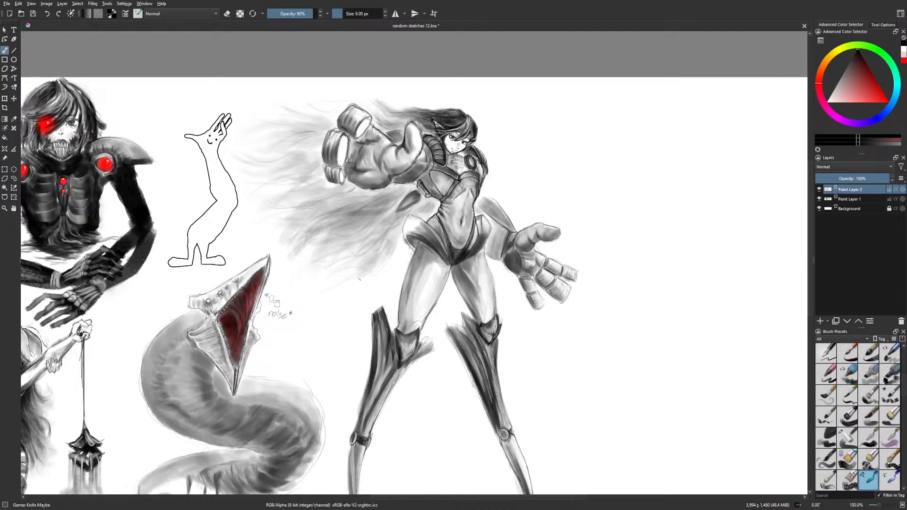
key("e")
key("e")
left_click_drag(440, 136, 447, 142)
Detail the hair around the face and shoulder with the 3 px liner brush, checking the figure in both view orientations
right_click(459, 189)
left_click(443, 239)
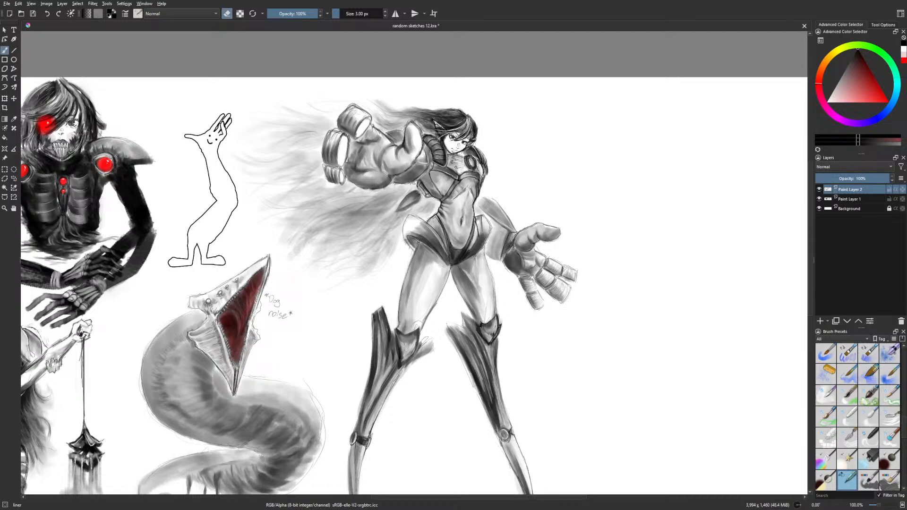
key("e")
key("m")
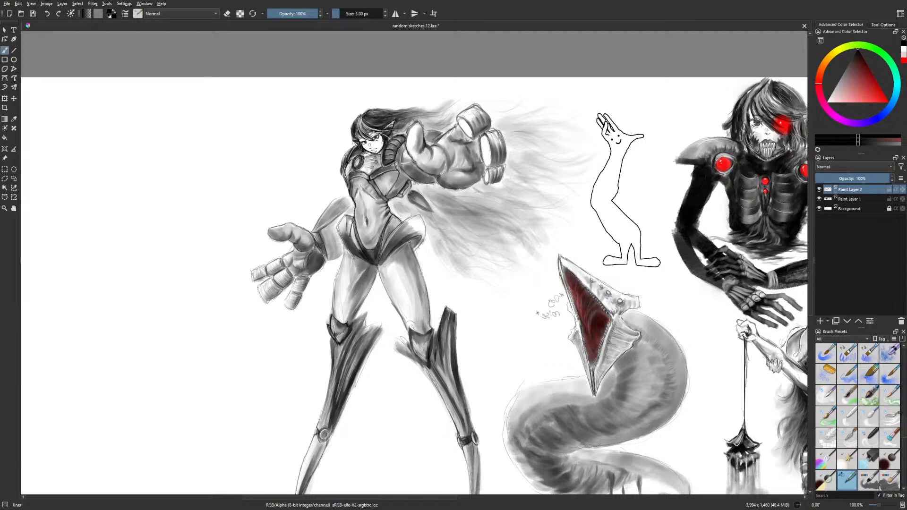
key("m")
Shade under the chin with the 9 px Gamer Knife Maybe brush and switch to the liner brush in white for highlights
right_click(432, 178)
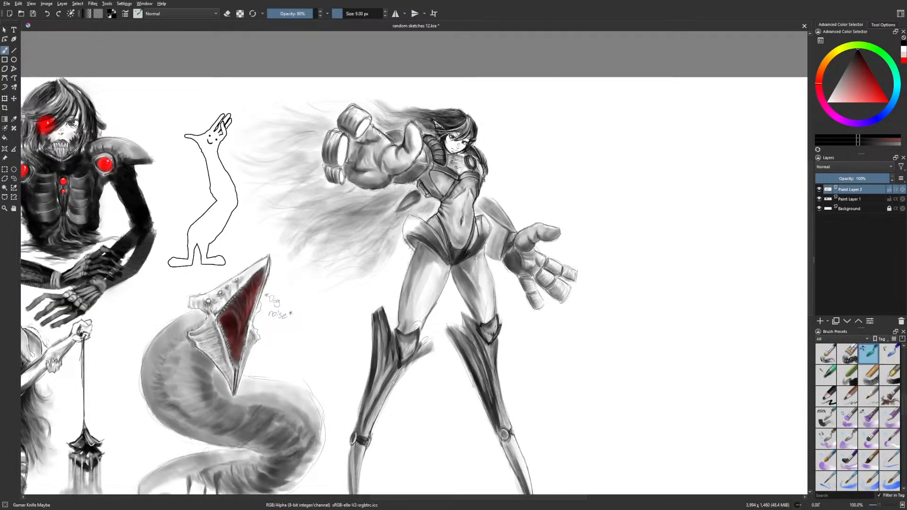
left_click_drag(467, 148, 459, 153)
right_click(475, 152)
left_click(496, 194)
right_click(509, 260)
left_click(540, 267)
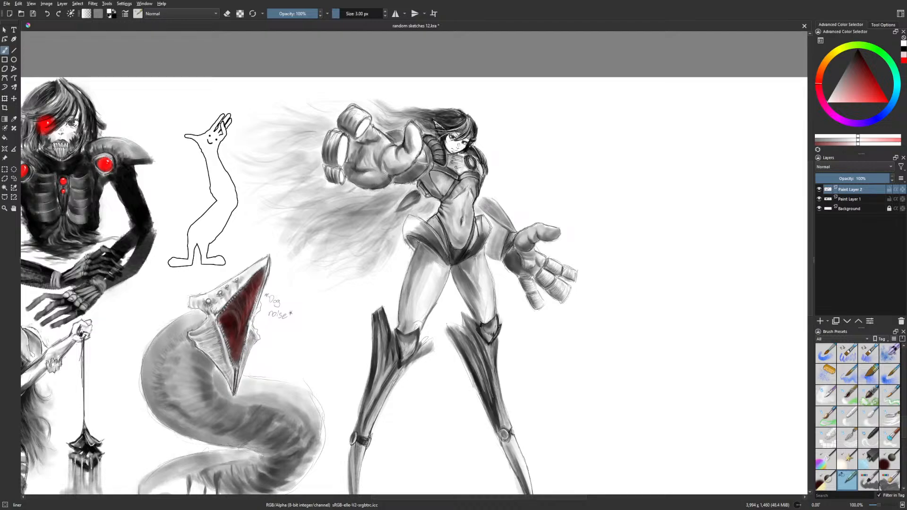
key("m")
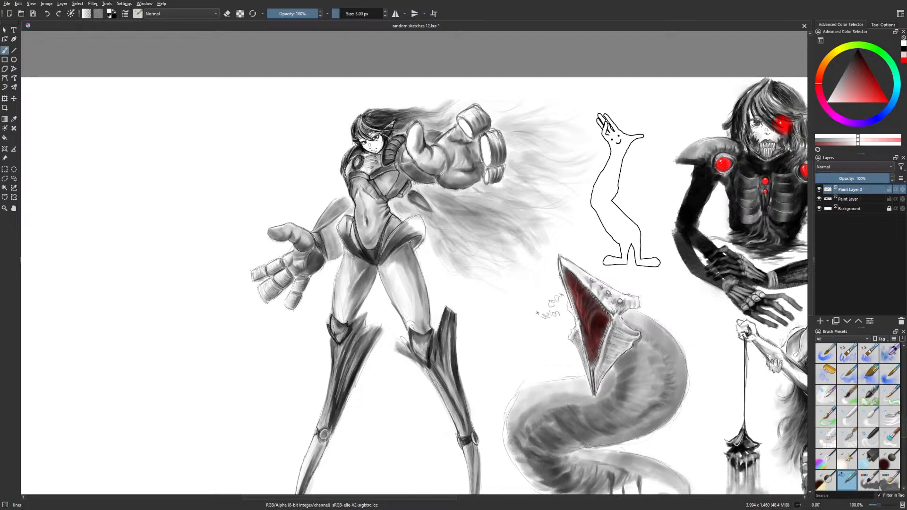
key("m")
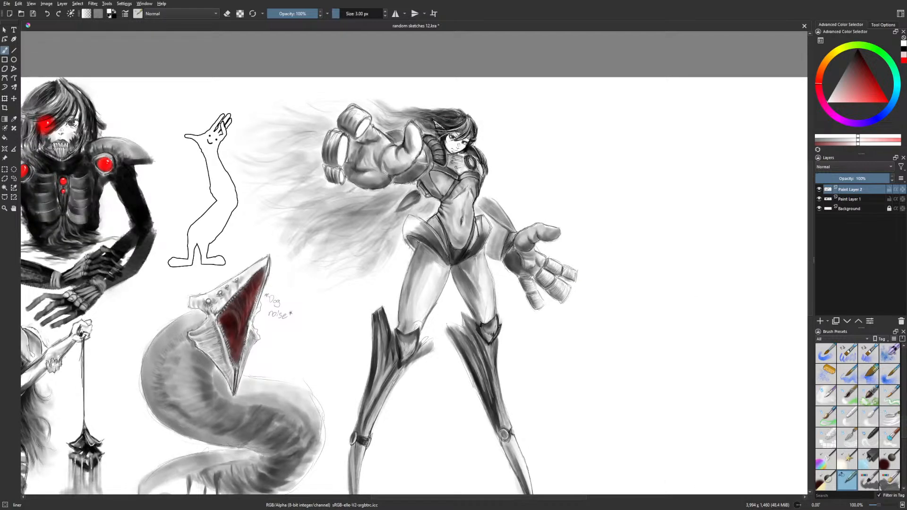
Sweep black strokes through the hair from the crown backwards with the Gamer Knife Maybe brush at 29.14 px
right_click(484, 212)
right_click(519, 196)
right_click(515, 240)
left_click(516, 270)
right_click(375, 100)
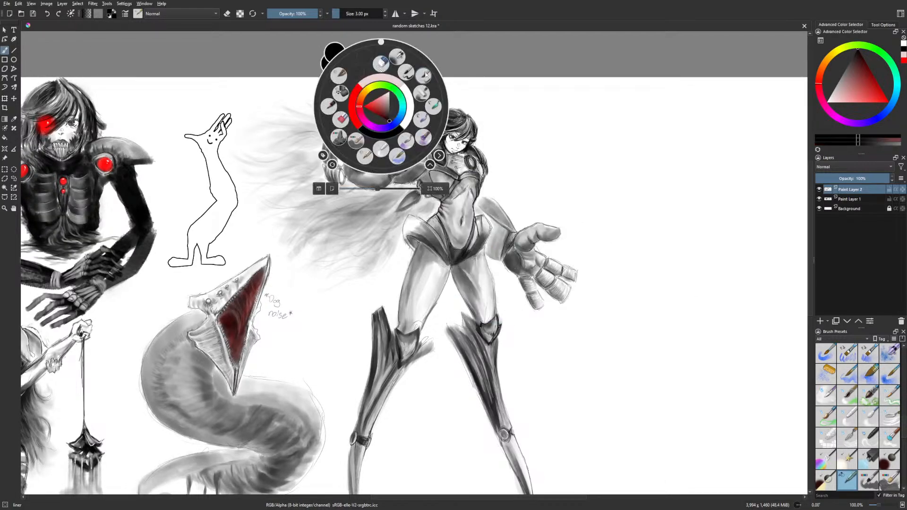
left_click(432, 104)
mouse_move(351, 14)
left_mouse_down()
mouse_move(373, 14)
mouse_move(347, 14)
left_mouse_up()
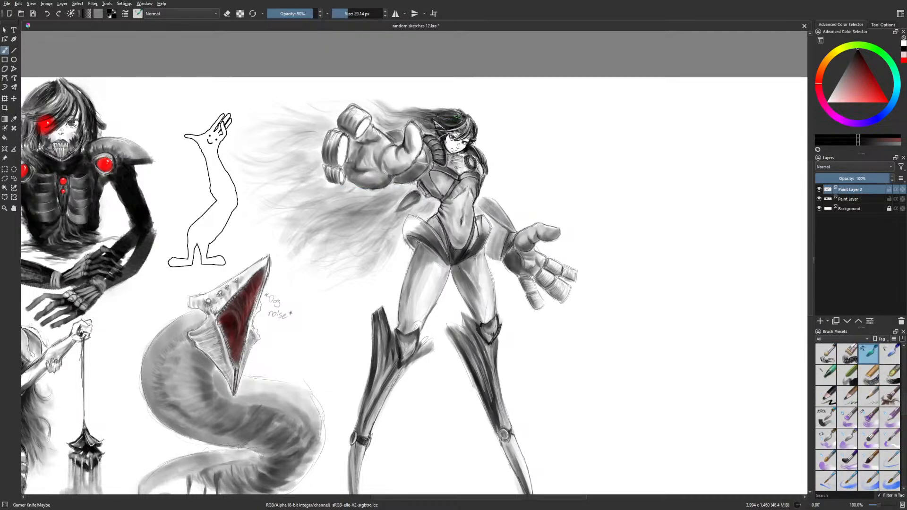
mouse_move(451, 125)
left_mouse_down()
mouse_move(459, 117)
mouse_move(441, 118)
mouse_move(448, 111)
mouse_move(411, 108)
left_mouse_up()
Shade the thigh and hip armour on Paint Layer 1 with the Gamer Knife Maybe brush at 13 px
key("bracketleft")
key("bracketleft")
key("bracketleft")
key("bracketleft")
key("bracketleft")
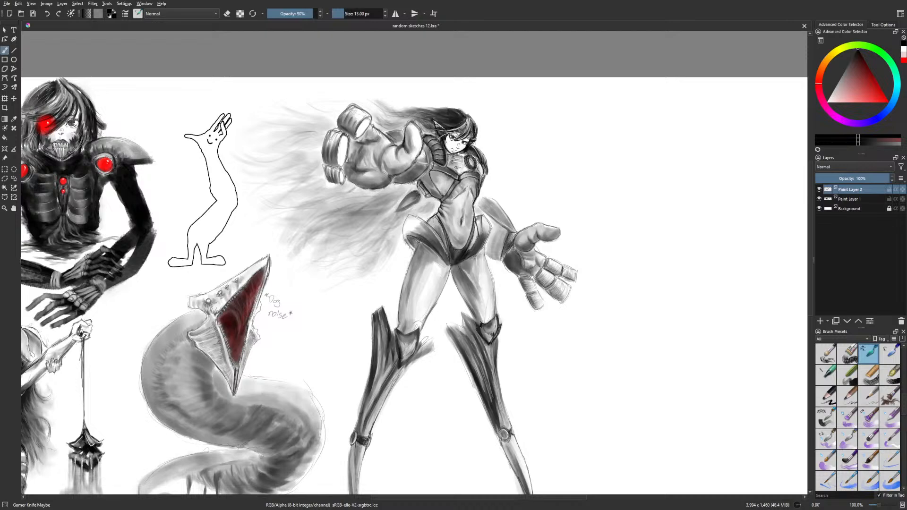
left_click(864, 200)
left_click_drag(400, 317, 403, 293)
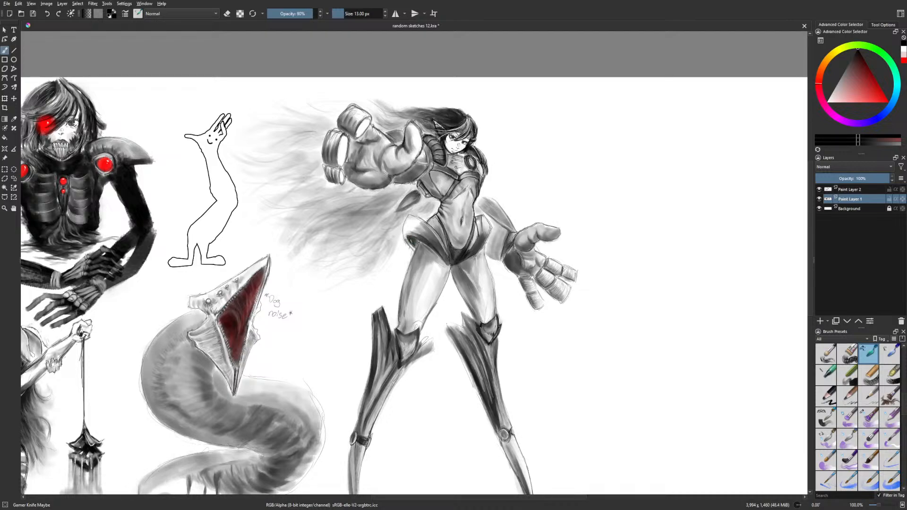
left_click_drag(412, 243, 409, 239)
Darken the contours of the raised hand's fingers, thumb and palm with the 3 px liner brush
right_click(421, 305)
left_click(405, 341)
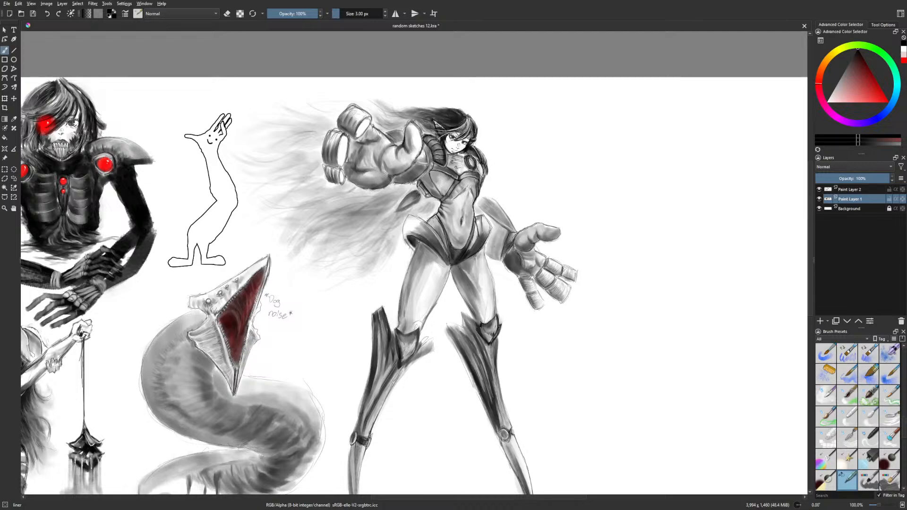
left_click_drag(366, 117, 355, 131)
mouse_move(355, 105)
left_mouse_down()
mouse_move(370, 116)
mouse_move(324, 141)
mouse_move(337, 144)
mouse_move(341, 181)
left_mouse_up()
left_click_drag(370, 125, 397, 145)
mouse_move(411, 121)
left_mouse_down()
mouse_move(423, 142)
mouse_move(411, 164)
left_mouse_up()
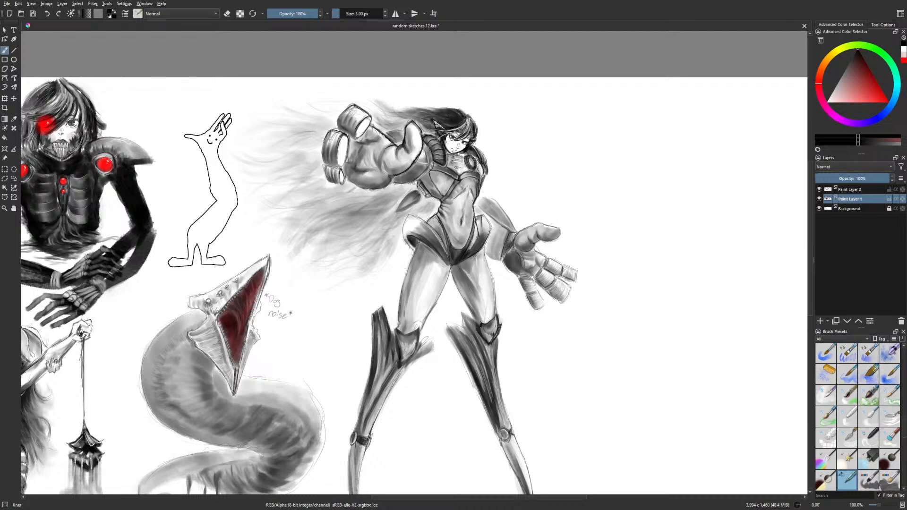
left_click_drag(351, 188, 371, 183)
Shade the base of the raised hand's thumb with the Gamer Knife Maybe brush at 13 px
right_click(527, 272)
left_click(577, 261)
mouse_move(393, 147)
left_mouse_down()
mouse_move(382, 143)
mouse_move(390, 143)
left_mouse_up()
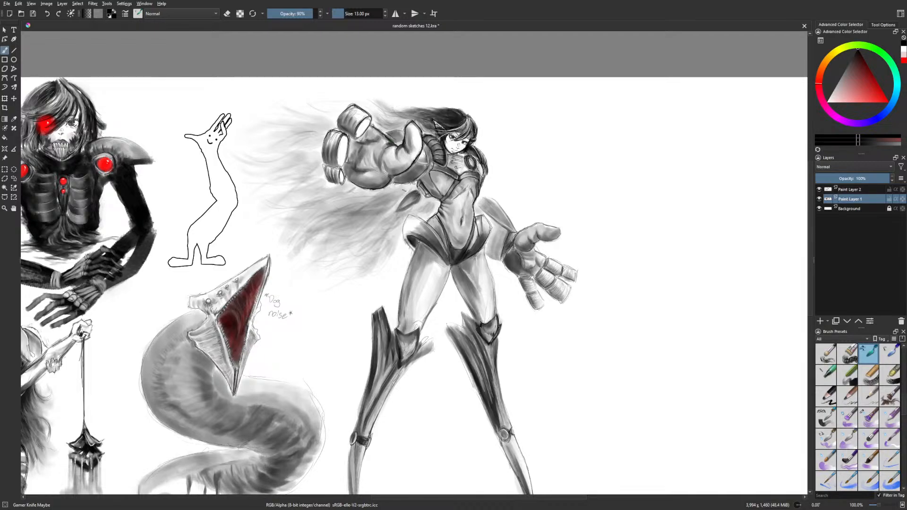
Add white highlights around the waist and hips with the 3 px liner brush
right_click(442, 247)
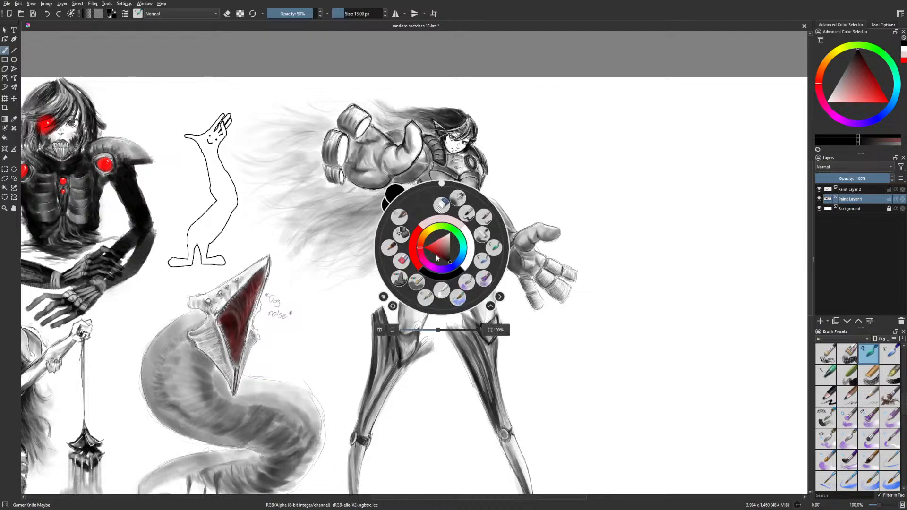
left_click(426, 298)
right_click(440, 280)
left_click(470, 279)
mouse_move(429, 226)
left_mouse_down()
mouse_move(448, 257)
mouse_move(489, 244)
left_mouse_up()
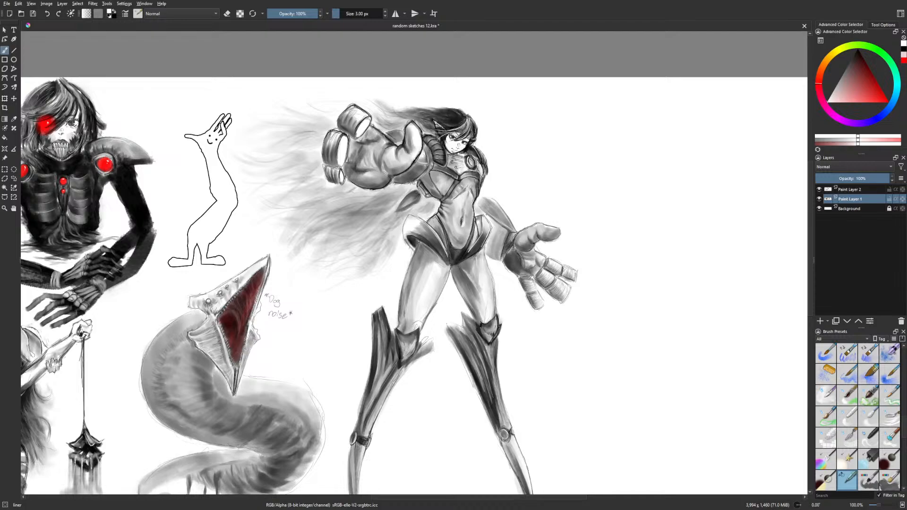
Outline the lowered arm and its fingers in black with the liner brush, checking the drawing in mirrored view
right_click(535, 235)
left_click(536, 267)
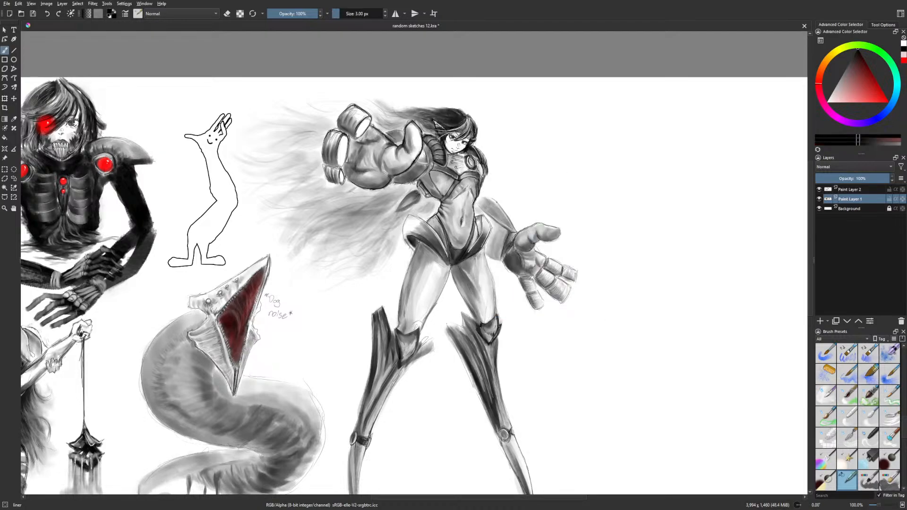
left_click_drag(504, 212, 514, 230)
key("m")
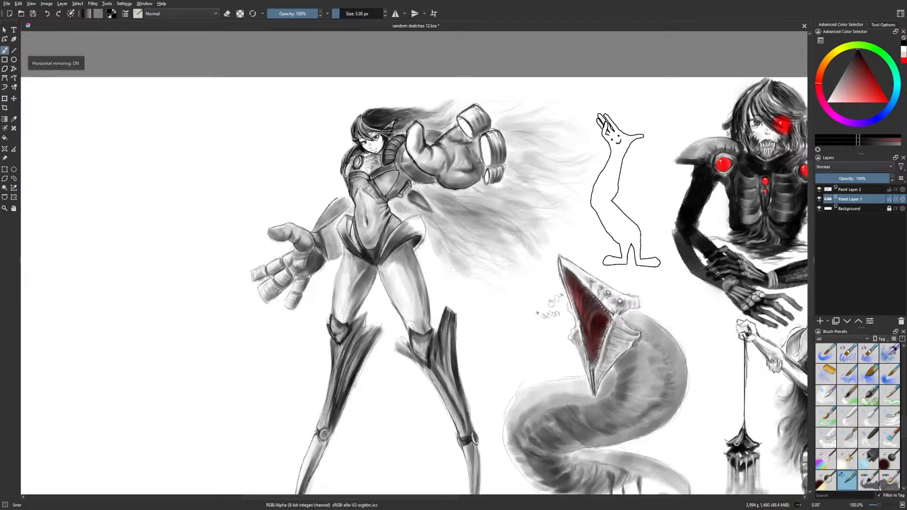
left_click_drag(328, 205, 317, 222)
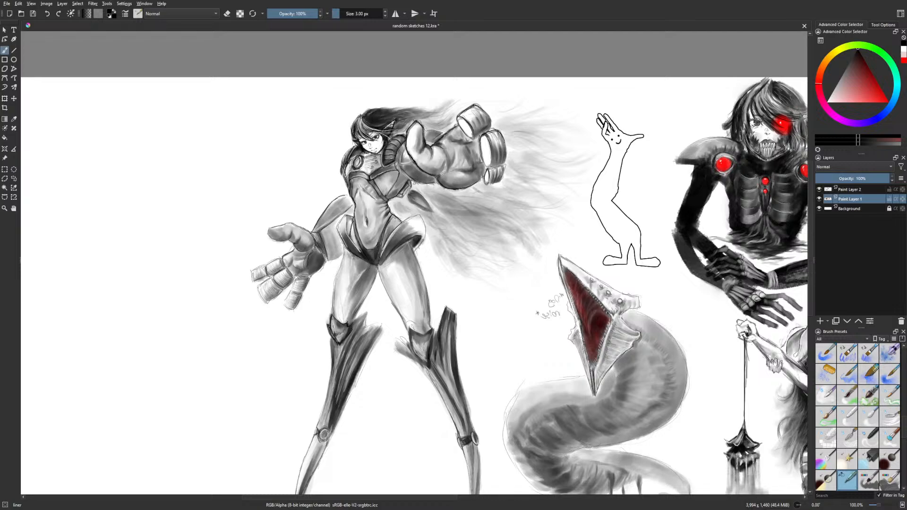
mouse_move(251, 271)
left_mouse_down()
mouse_move(264, 267)
mouse_move(270, 279)
left_mouse_up()
key("m")
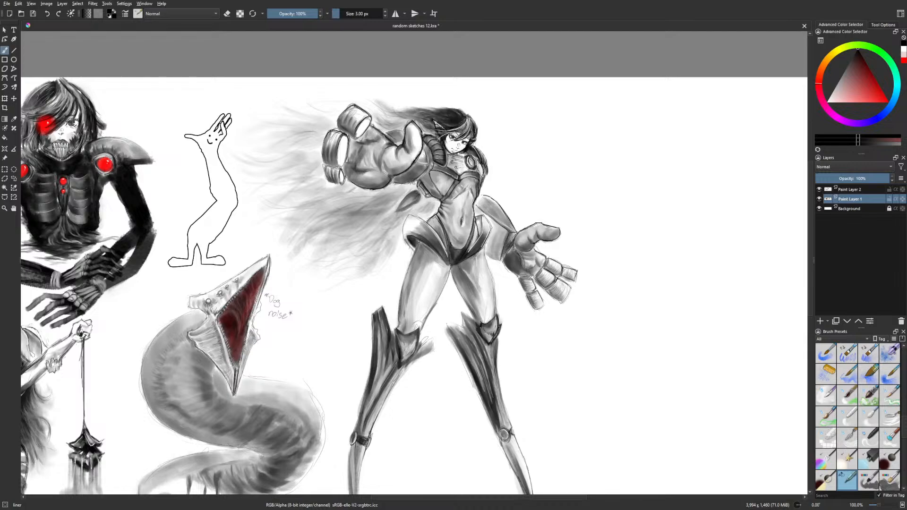
Refine the inner contour of the thigh above the knee armour with the liner brush
key("e")
left_click_drag(579, 318, 553, 307)
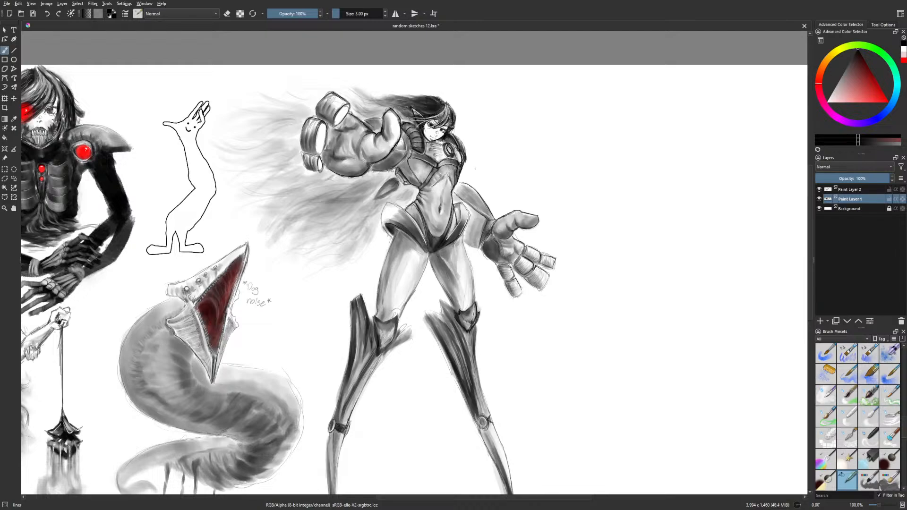
key("2")
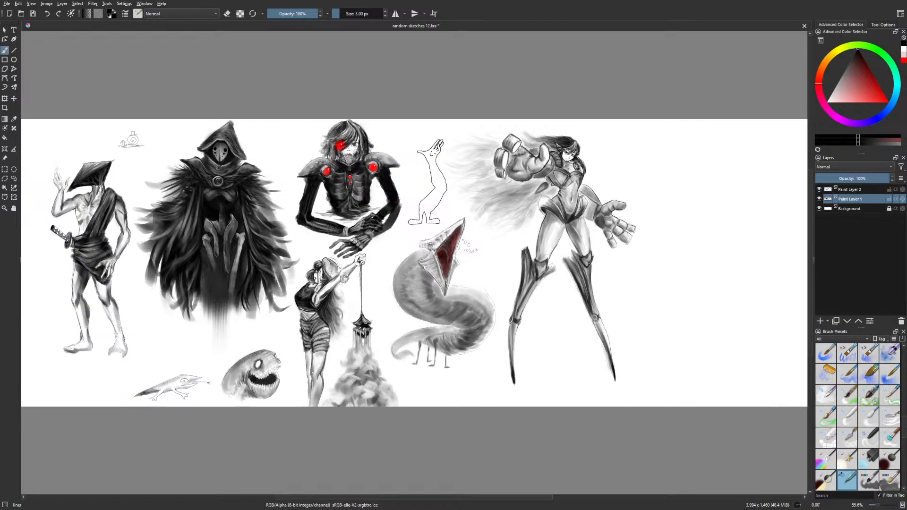
left_click_drag(604, 273, 498, 285)
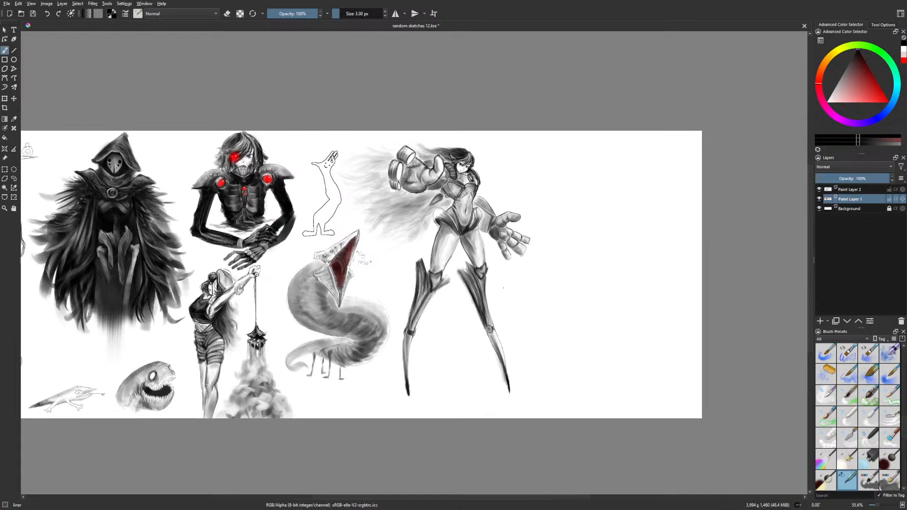
key("1")
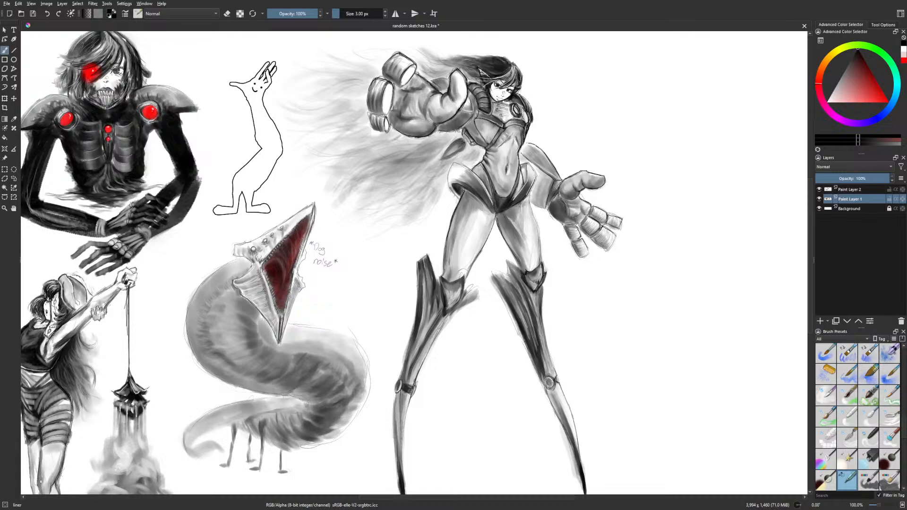
left_click_drag(464, 283, 486, 248)
Trim and shade the leg armour below the knee with the Gamer Knife Maybe brush at 52% opacity
right_click(462, 310)
left_click(513, 312)
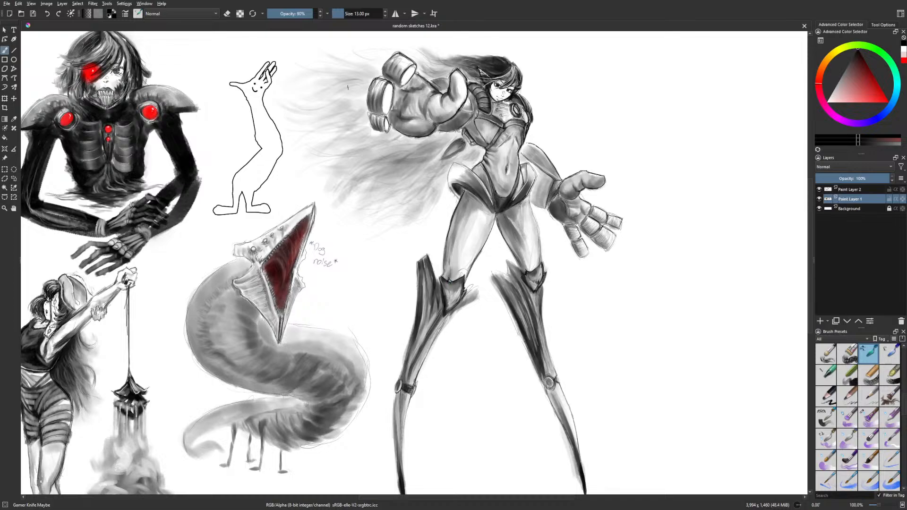
left_click(293, 13)
key("e")
scroll(472, 310, "right", 5)
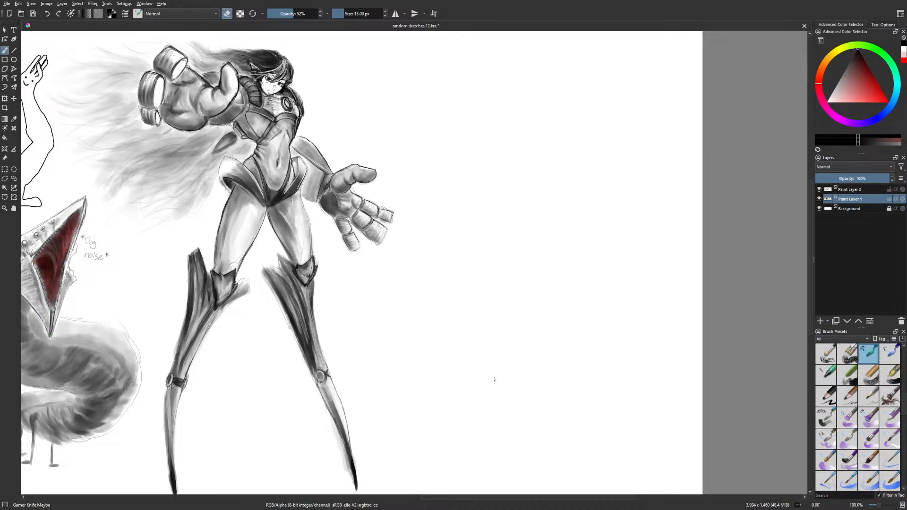
right_click(309, 344)
left_click(362, 343)
left_click_drag(197, 342, 189, 367)
mouse_move(216, 315)
left_mouse_down()
mouse_move(210, 321)
mouse_move(229, 305)
mouse_move(204, 337)
left_mouse_up()
Line the flared upper edges of both knee armour pieces with the 3 px liner brush
right_click(224, 320)
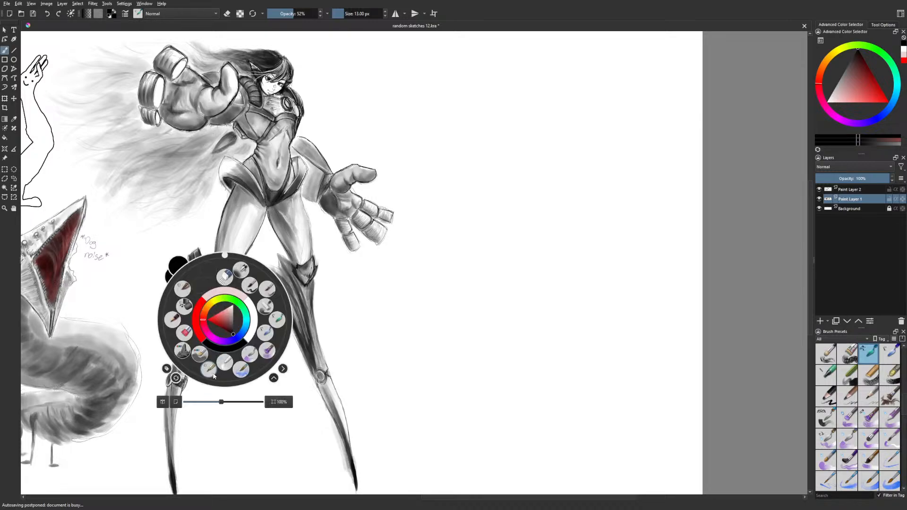
left_click(209, 370)
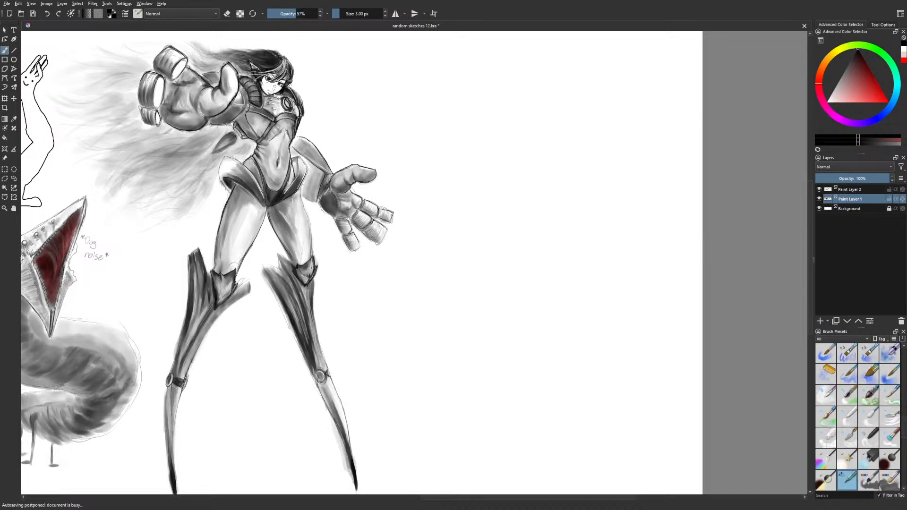
left_click_drag(247, 295, 212, 327)
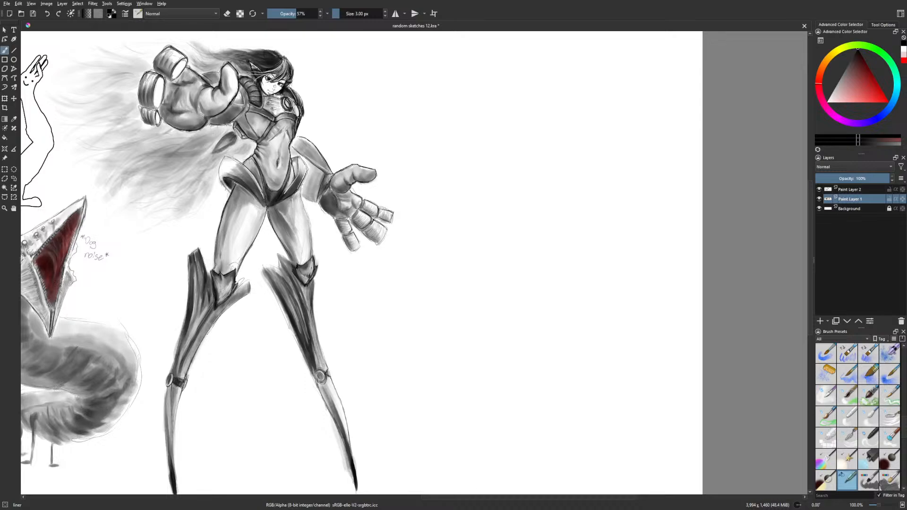
left_click_drag(247, 295, 229, 310)
left_click_drag(275, 268, 286, 271)
Clean up the other leg's knee armour with the Eraser Circle and shade its upper edge with Gamer Knife Maybe
right_click(299, 265)
left_click(299, 221)
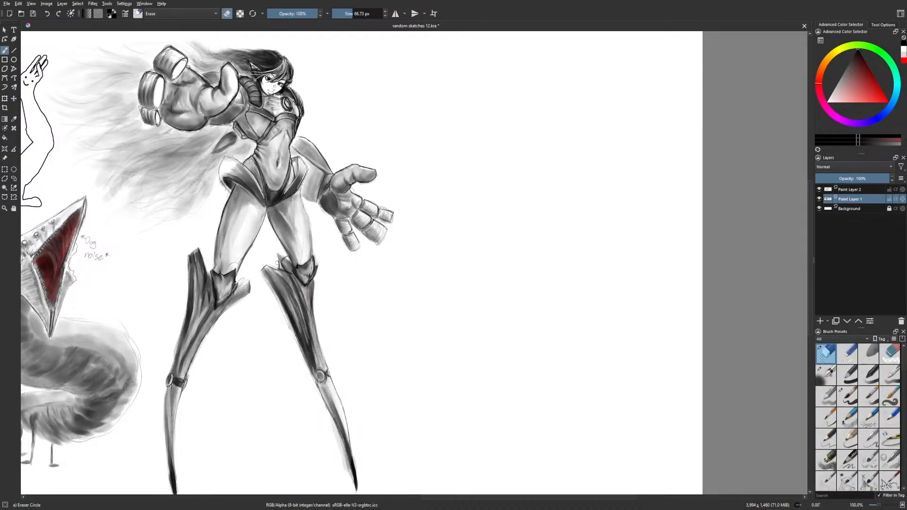
right_click(301, 261)
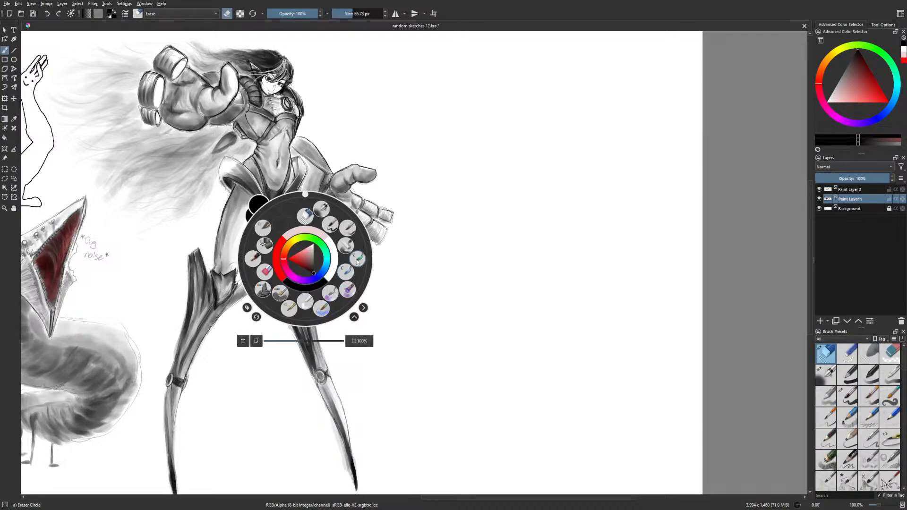
left_click(357, 258)
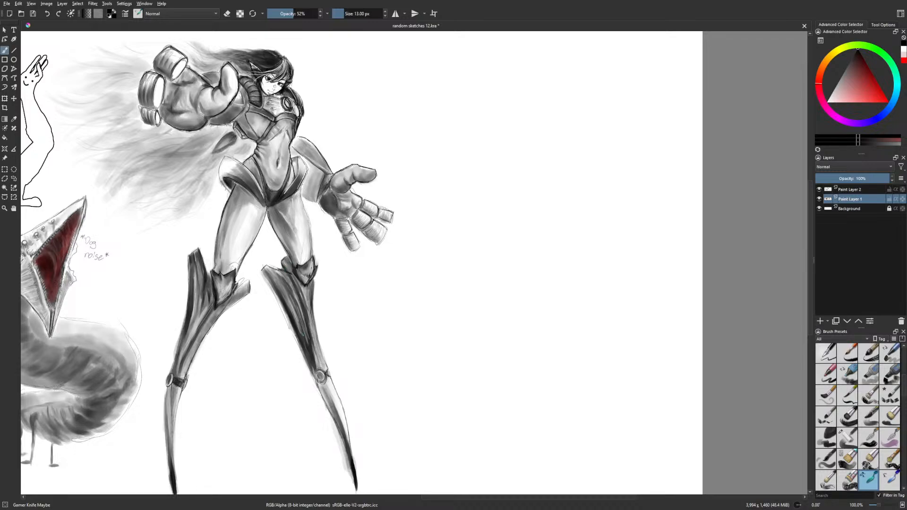
left_click_drag(262, 271, 272, 287)
key("2")
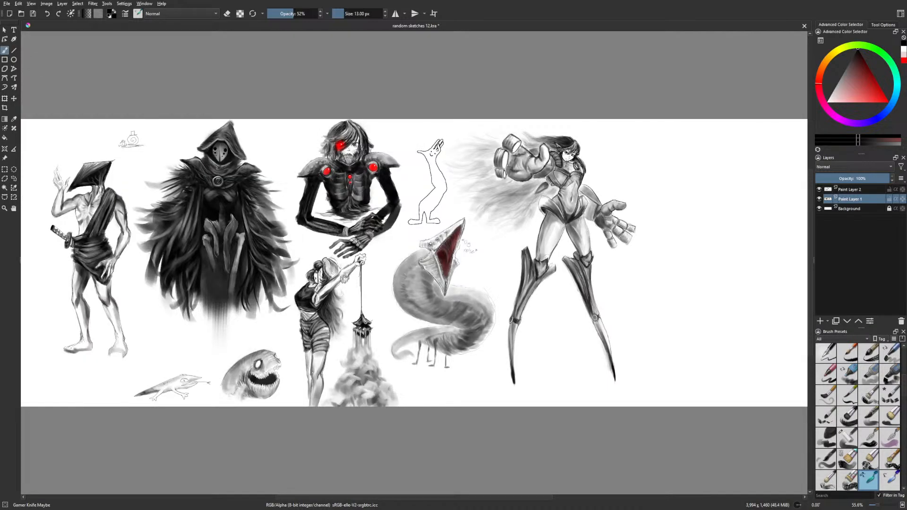
left_click_drag(692, 350, 563, 349)
Hide and show Paint Layer 2 to compare the hair, and merge the layer into Paint Layer 1
left_click(849, 190)
left_click(818, 190)
left_click(818, 190)
left_click(818, 189)
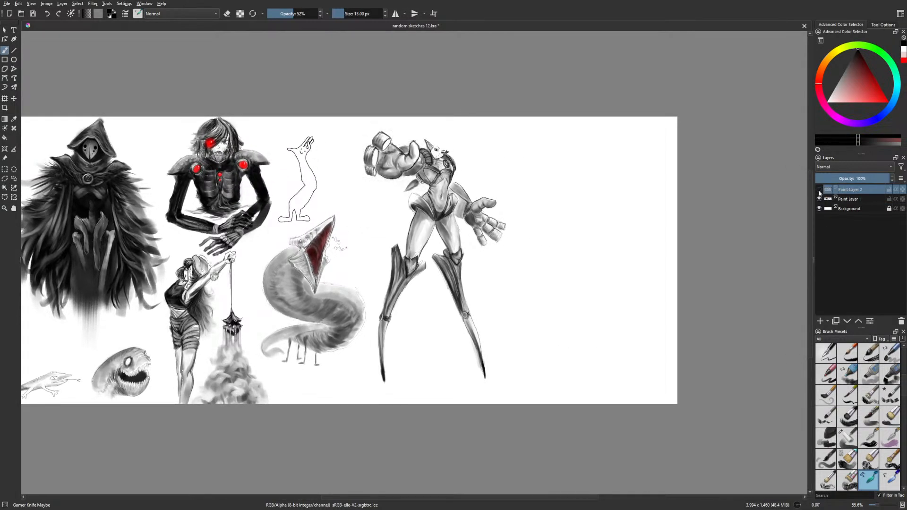
left_click(819, 190)
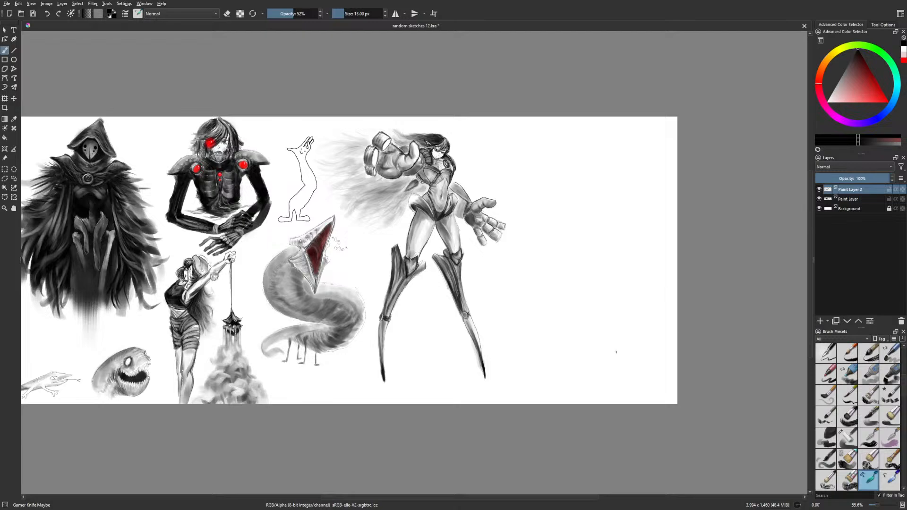
left_click(900, 320)
Sketch a round creature head with a gaping toothed mouth in the blank area beside the figure, using the liner at 48% opacity
right_click(574, 351)
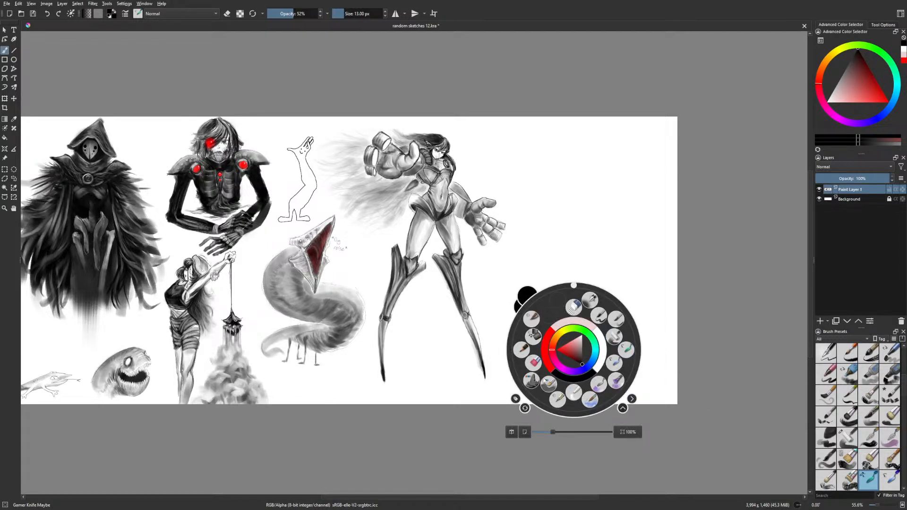
left_click(564, 399)
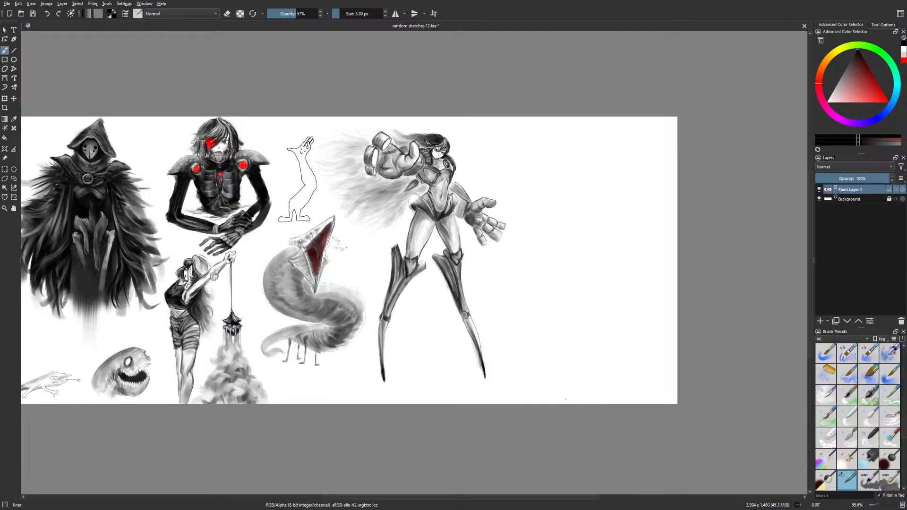
left_click(292, 14)
left_click_drag(586, 150, 596, 136)
left_click_drag(618, 224, 501, 237)
key("ctrl+plus")
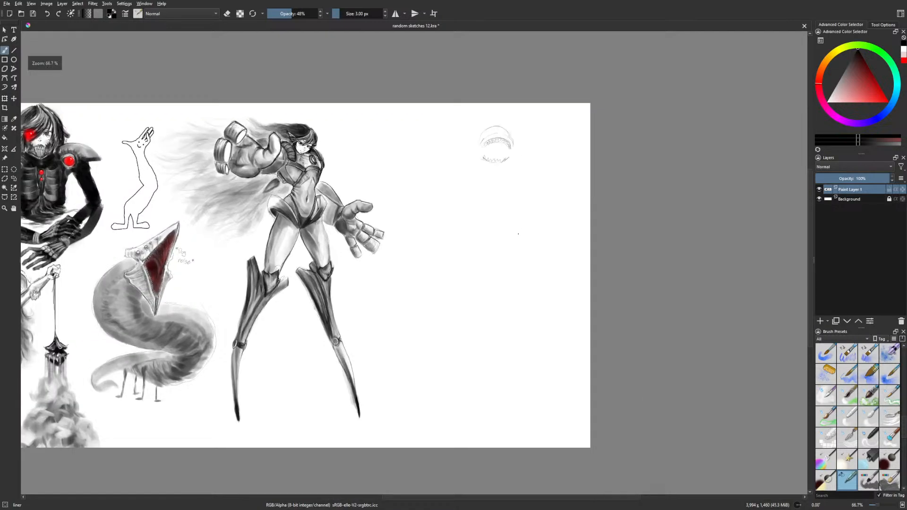
left_click_drag(560, 209, 531, 208)
scroll(510, 184, "up", 1)
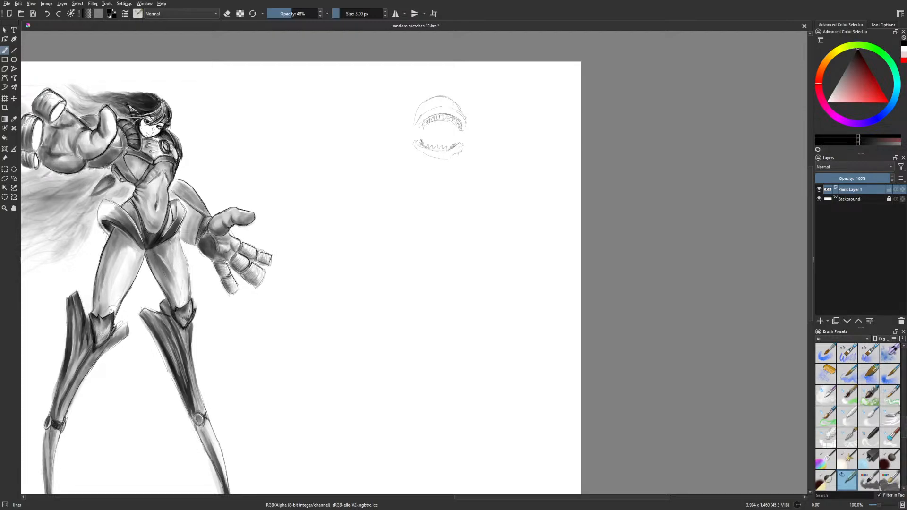
left_click_drag(416, 147, 438, 156)
left_click_drag(454, 101, 464, 111)
Rough in the creature's broad sloping shoulders and chest below the head
mouse_move(458, 138)
left_mouse_down()
mouse_move(461, 128)
mouse_move(505, 148)
mouse_move(486, 165)
left_mouse_up()
left_click_drag(405, 164, 385, 158)
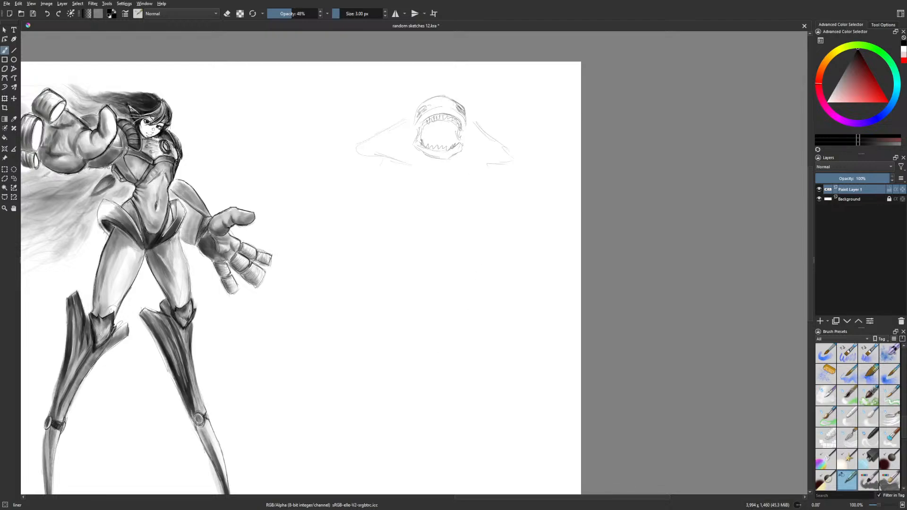
mouse_move(480, 166)
left_mouse_down()
mouse_move(418, 168)
mouse_move(431, 187)
left_mouse_up()
mouse_move(363, 167)
left_mouse_down()
mouse_move(374, 187)
mouse_move(407, 208)
mouse_move(477, 213)
left_mouse_up()
left_click_drag(483, 204, 457, 212)
left_click_drag(507, 176, 486, 196)
Sketch the creature's narrow waist and wide rounded hips below the chest
left_click_drag(412, 206, 393, 225)
left_click_drag(466, 210, 475, 233)
mouse_move(379, 235)
left_mouse_down()
mouse_move(394, 269)
mouse_move(463, 272)
mouse_move(478, 260)
left_mouse_up()
left_click_drag(471, 229, 483, 239)
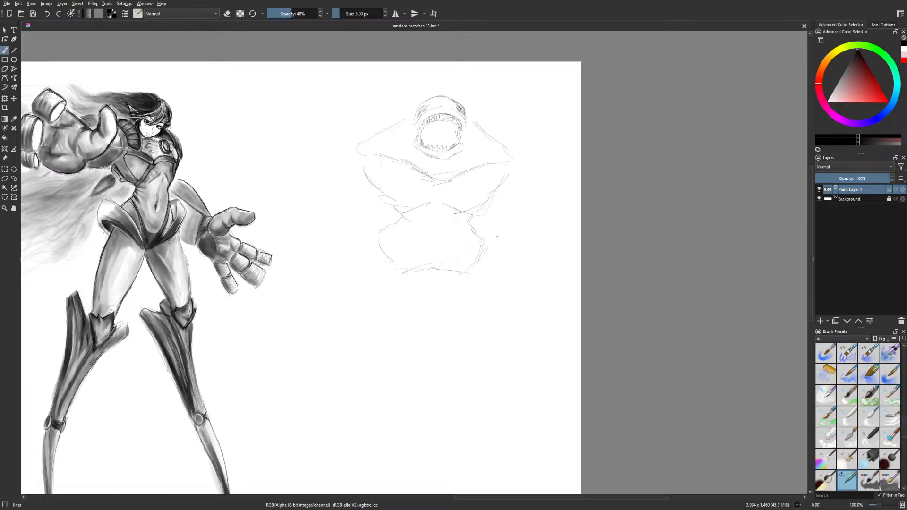
Sketch the creature's splayed thighs in a squatting pose down to the bent knees
mouse_move(369, 242)
left_mouse_down()
mouse_move(359, 293)
mouse_move(405, 274)
left_mouse_up()
left_click_drag(407, 277, 396, 254)
left_click_drag(447, 270, 480, 289)
left_click_drag(481, 245, 515, 290)
left_click_drag(521, 300, 520, 320)
left_click_drag(481, 289, 501, 313)
left_click_drag(519, 288, 521, 324)
Sketch the creature's knee, lower legs and feet beneath the squatting thighs
mouse_move(326, 304)
left_mouse_down()
mouse_move(344, 318)
mouse_move(362, 311)
left_mouse_up()
mouse_move(382, 309)
left_mouse_down()
mouse_move(373, 365)
mouse_move(347, 373)
mouse_move(367, 375)
left_mouse_up()
mouse_move(376, 375)
left_mouse_down()
mouse_move(386, 384)
mouse_move(399, 305)
mouse_move(387, 287)
left_mouse_up()
mouse_move(508, 326)
left_mouse_down()
mouse_move(453, 300)
mouse_move(445, 377)
mouse_move(460, 382)
mouse_move(443, 380)
mouse_move(442, 391)
mouse_move(480, 393)
mouse_move(472, 329)
left_mouse_up()
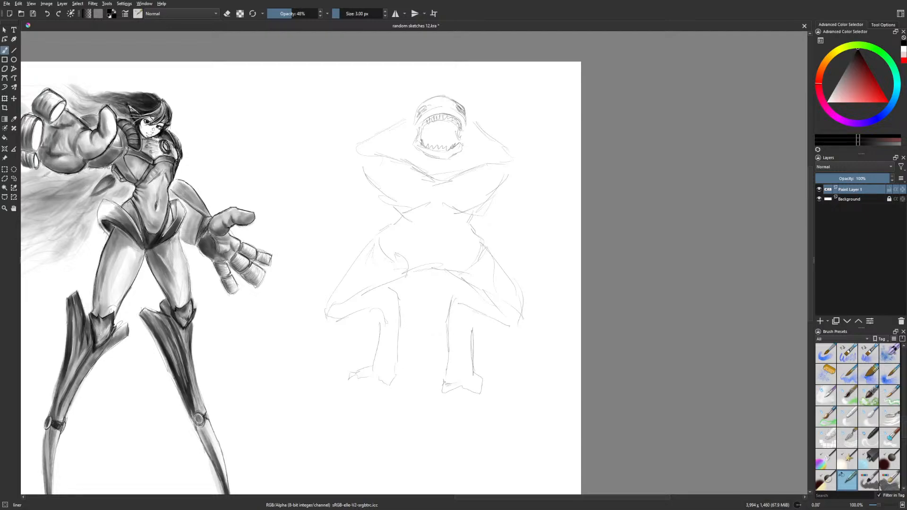
mouse_move(459, 291)
left_mouse_down()
mouse_move(483, 295)
mouse_move(522, 317)
mouse_move(452, 301)
left_mouse_up()
Erase the stray knee lines in the mirrored view and redraw the outer contours of both bent knees with the liner brush
right_click(471, 332)
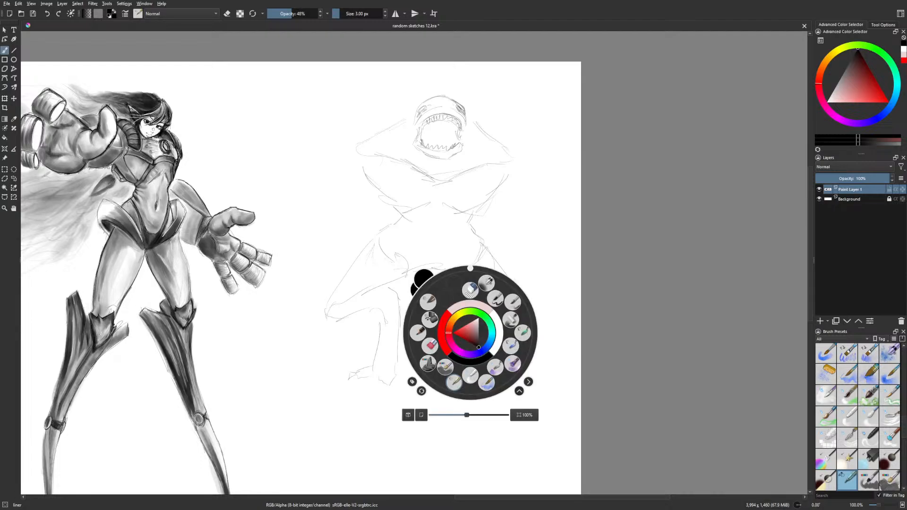
left_click(469, 290)
scroll(573, 371, "up", 1)
key("m")
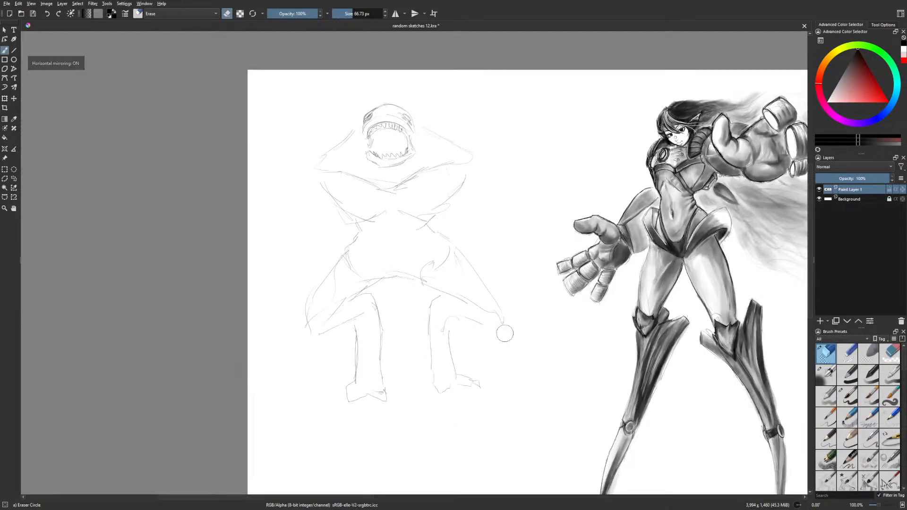
right_click(515, 325)
left_click(515, 368)
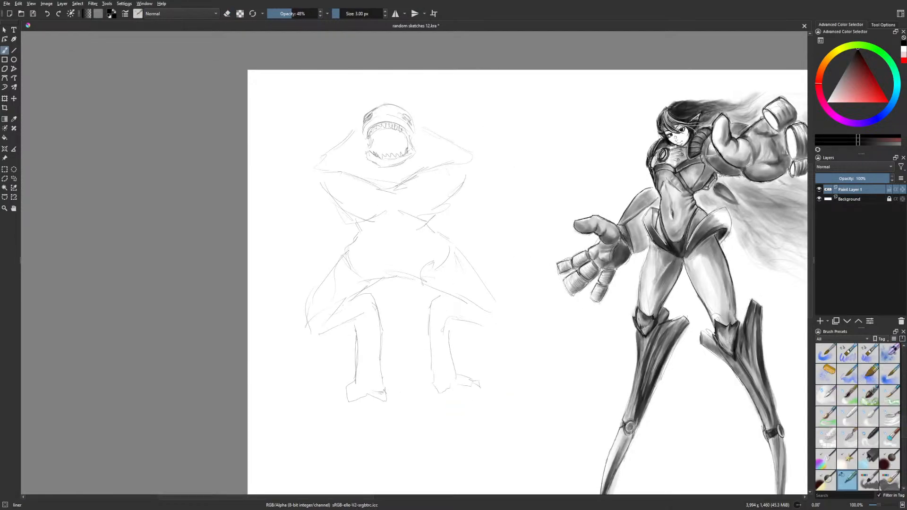
left_click_drag(488, 326, 498, 306)
mouse_move(302, 312)
left_mouse_down()
mouse_move(313, 337)
mouse_move(318, 293)
mouse_move(302, 310)
left_mouse_up()
left_click_drag(304, 312, 314, 337)
mouse_move(324, 282)
left_mouse_down()
mouse_move(305, 309)
mouse_move(328, 329)
left_mouse_up()
left_click_drag(517, 339, 510, 332)
Select one lower leg with its foot, rotate it so the foot points outward, and realign it under the knee
left_click(14, 178)
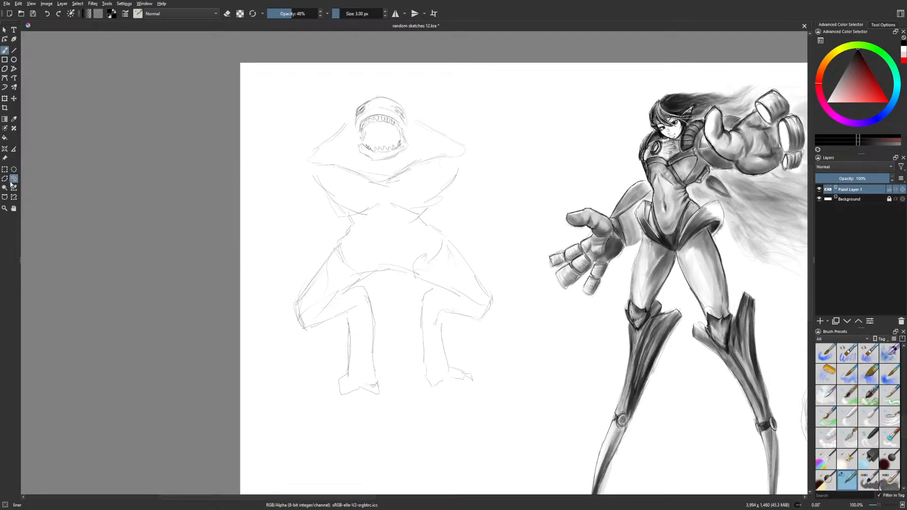
mouse_move(315, 377)
left_mouse_down()
mouse_move(402, 335)
mouse_move(362, 294)
mouse_move(363, 314)
left_mouse_up()
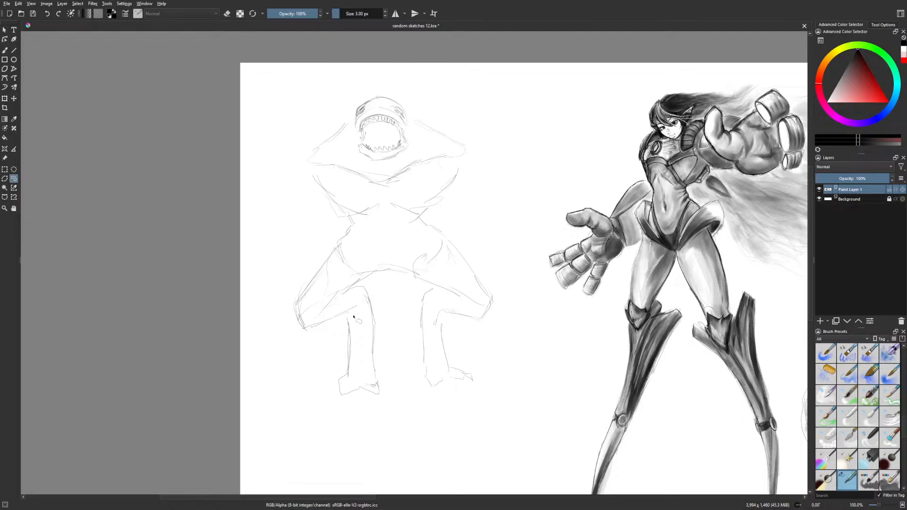
key("ctrl+t")
left_click_drag(513, 360, 501, 383)
left_click_drag(360, 374, 349, 377)
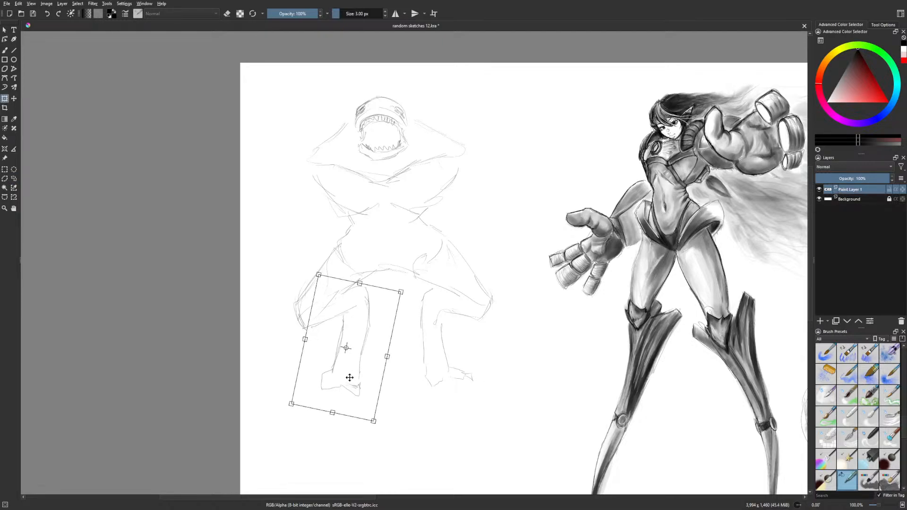
left_click(14, 169)
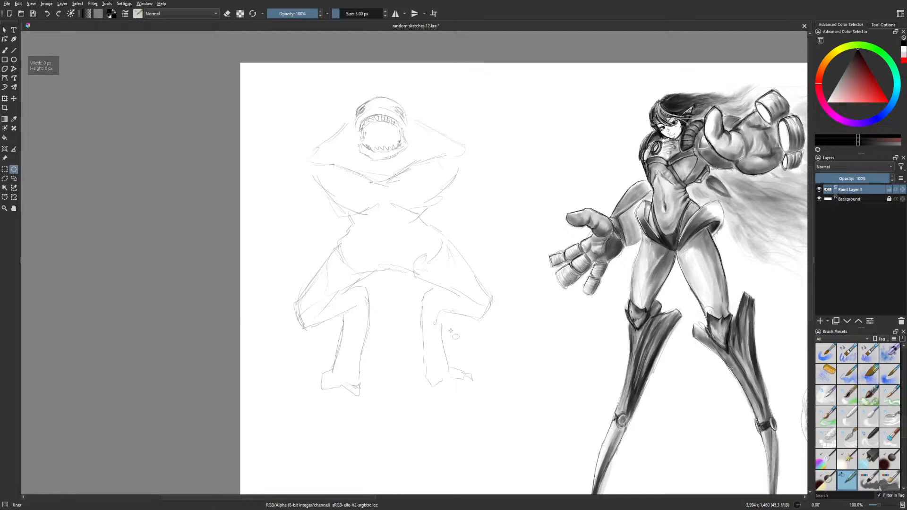
Sketch a pointed claw toe on the rotated leg's foot and erase the overlapping old foot line
key("b")
left_click_drag(319, 376, 315, 392)
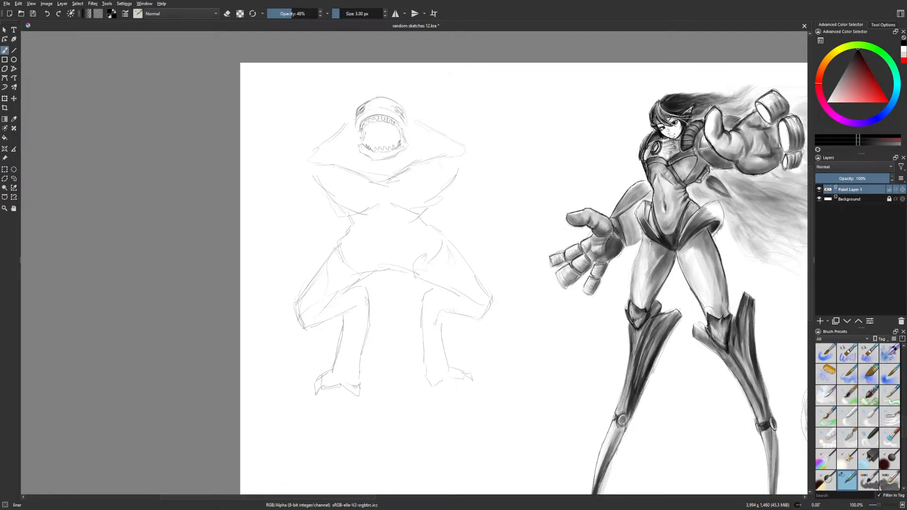
right_click(364, 373)
left_click(363, 330)
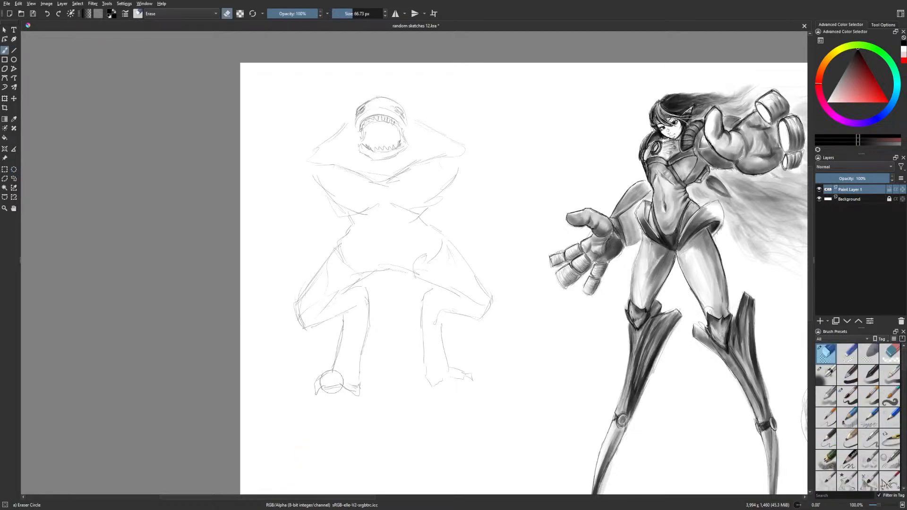
Sketch rounded shoulder muscles on both sides of the creature's chest with the liner brush
right_click(452, 387)
left_click(443, 430)
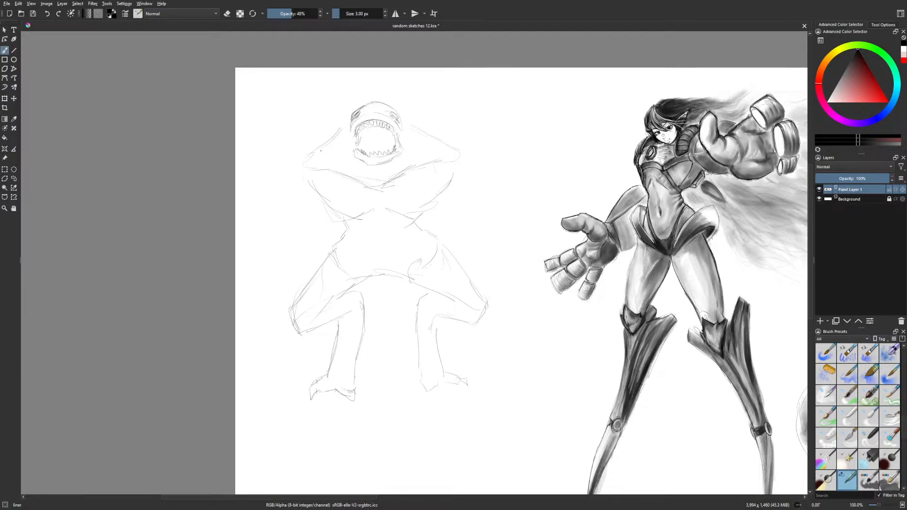
mouse_move(318, 148)
left_mouse_down()
mouse_move(300, 189)
mouse_move(330, 155)
left_mouse_up()
left_click_drag(326, 193, 299, 177)
left_click_drag(318, 146, 298, 185)
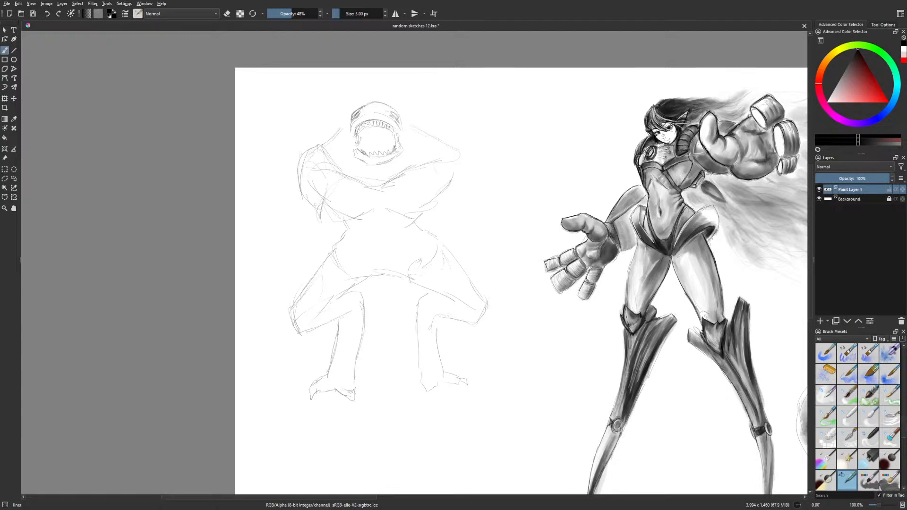
mouse_move(424, 165)
left_mouse_down()
mouse_move(438, 151)
mouse_move(462, 155)
left_mouse_up()
mouse_move(463, 158)
left_mouse_down()
mouse_move(453, 188)
mouse_move(429, 201)
mouse_move(459, 185)
mouse_move(456, 152)
left_mouse_up()
left_click_drag(460, 161, 432, 147)
mouse_move(441, 143)
left_mouse_down()
mouse_move(429, 157)
mouse_move(415, 144)
left_mouse_up()
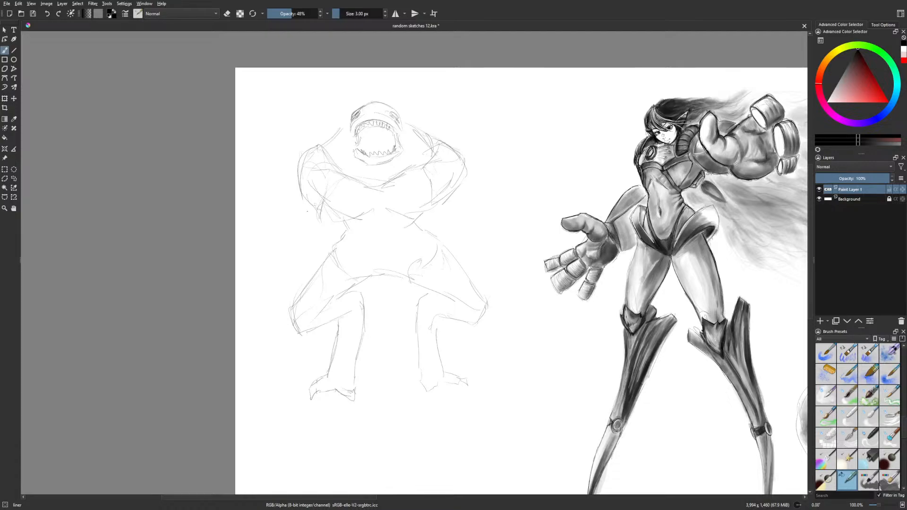
Try sketching long arms that hang from both shoulders down past the knees, with oval elbow joints
mouse_move(297, 186)
left_mouse_down()
mouse_move(338, 186)
mouse_move(305, 259)
mouse_move(288, 201)
mouse_move(310, 185)
mouse_move(298, 258)
mouse_move(327, 223)
left_mouse_up()
mouse_move(284, 257)
left_mouse_down()
mouse_move(292, 230)
mouse_move(280, 245)
mouse_move(272, 326)
mouse_move(308, 281)
mouse_move(268, 336)
mouse_move(278, 265)
left_mouse_up()
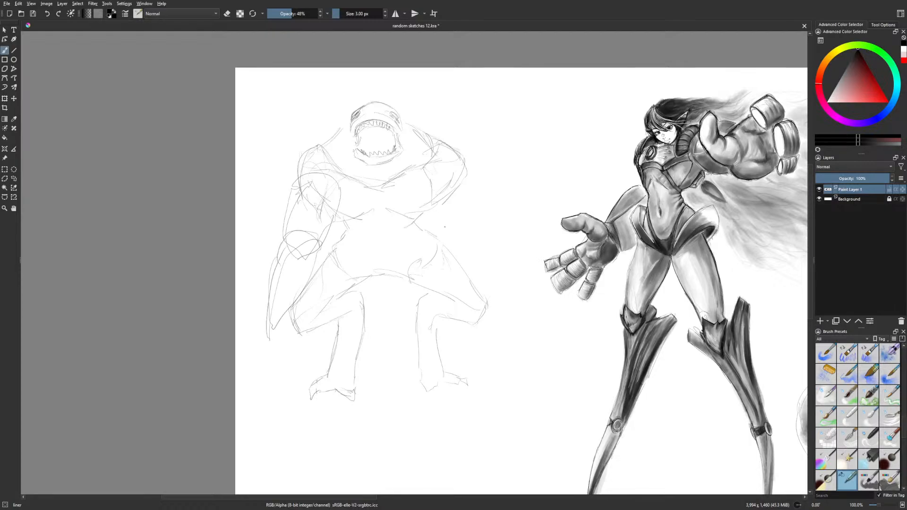
mouse_move(441, 174)
left_mouse_down()
mouse_move(422, 209)
mouse_move(466, 203)
mouse_move(427, 227)
left_mouse_up()
mouse_move(463, 188)
left_mouse_down()
mouse_move(471, 226)
mouse_move(446, 247)
left_mouse_up()
left_click_drag(433, 223, 468, 267)
left_click_drag(461, 189, 471, 268)
mouse_move(454, 189)
left_mouse_down()
mouse_move(453, 236)
mouse_move(479, 241)
mouse_move(453, 288)
left_mouse_up()
mouse_move(446, 281)
left_mouse_down()
mouse_move(480, 340)
mouse_move(478, 253)
left_mouse_up()
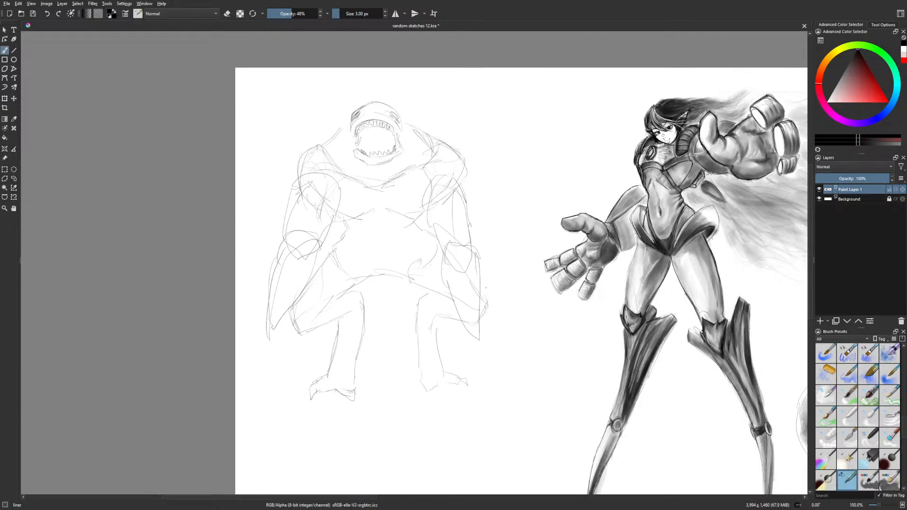
Undo the strokes of both hanging arms
key("ctrl+z")
key("ctrl+z")
key("ctrl+z")
key("ctrl+z")
key("ctrl+z")
key("ctrl+z")
key("ctrl+z")
key("ctrl+z")
key("ctrl+z")
key("ctrl+z")
key("ctrl+z")
key("ctrl+z")
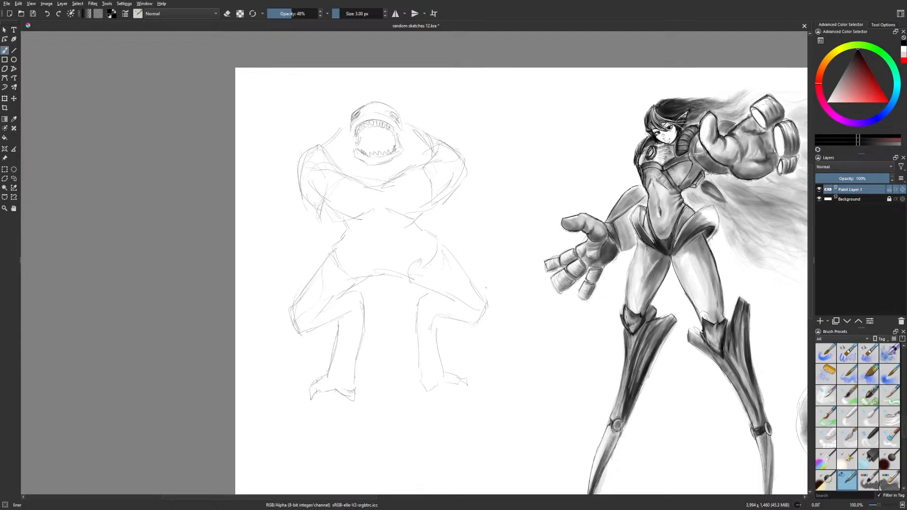
Sketch long raised wing arms reaching diagonally upward from both shoulders
mouse_move(321, 143)
left_mouse_down()
mouse_move(301, 147)
mouse_move(280, 171)
mouse_move(306, 195)
left_mouse_up()
mouse_move(466, 145)
left_mouse_down()
mouse_move(444, 194)
mouse_move(524, 91)
mouse_move(430, 177)
left_mouse_up()
left_click_drag(520, 97, 446, 141)
left_click_drag(498, 116, 560, 69)
mouse_move(302, 185)
left_mouse_down()
mouse_move(294, 140)
mouse_move(331, 166)
mouse_move(257, 74)
left_mouse_up()
mouse_move(294, 163)
left_mouse_down()
mouse_move(251, 68)
mouse_move(310, 182)
left_mouse_up()
Erase the old outer shoulder outline beneath the raised wing arm
right_click(402, 205)
left_click(391, 160)
left_click_drag(272, 147, 306, 227)
left_click_drag(292, 194, 329, 225)
Sketch the wing's membrane edges and finger struts fanning out from the raised arm with the liner brush
right_click(506, 184)
left_click(489, 141)
left_click_drag(426, 206, 515, 176)
mouse_move(465, 185)
left_mouse_down()
mouse_move(513, 184)
mouse_move(537, 209)
left_mouse_up()
mouse_move(557, 70)
left_mouse_down()
mouse_move(535, 212)
mouse_move(512, 258)
mouse_move(598, 75)
mouse_move(633, 92)
left_mouse_up()
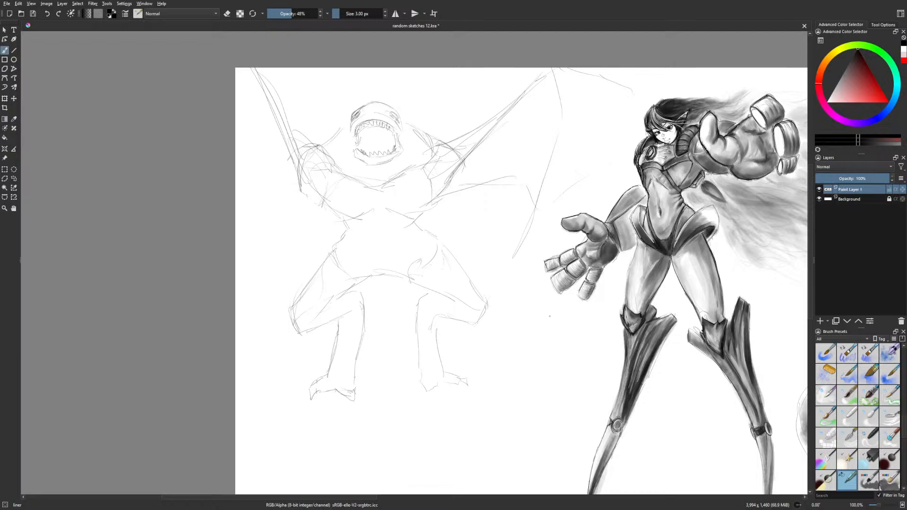
Mirror the view and refine the raised arm, neck slopes and collarbone lines of the creature
key("m")
left_click_drag(548, 111, 520, 145)
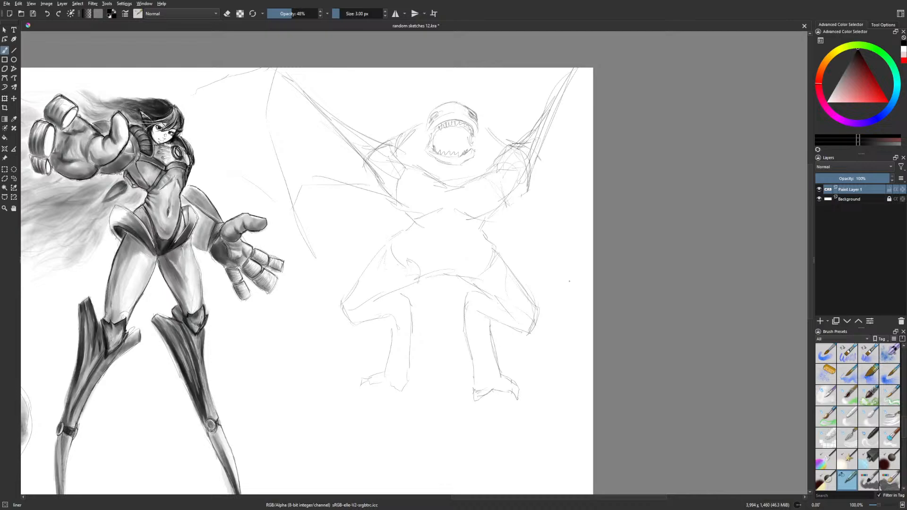
mouse_move(397, 142)
left_mouse_down()
mouse_move(428, 122)
mouse_move(486, 133)
left_mouse_up()
left_click_drag(438, 165, 459, 184)
Refine the creature's waist, crotch line, hips and leg contours with firmer strokes
left_click_drag(463, 245, 481, 235)
left_click_drag(409, 282, 472, 281)
left_click_drag(505, 312, 490, 416)
left_click_drag(357, 253, 391, 230)
left_click_drag(468, 238, 482, 254)
Add the lower membrane edge of the opposite wing and reinforce the shoulder and upper arm lines
left_click_drag(499, 190, 557, 189)
mouse_move(363, 139)
left_mouse_down()
mouse_move(360, 155)
mouse_move(376, 133)
left_mouse_up()
left_click_drag(398, 132, 375, 168)
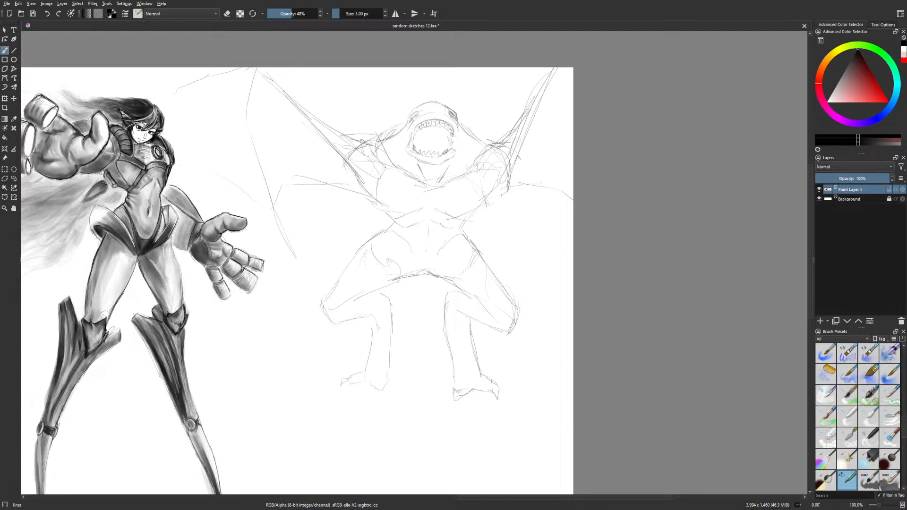
Block in light grey shading on the creature's chest, abdomen and one thigh with an enlarged Dry Roller brush
right_click(530, 320)
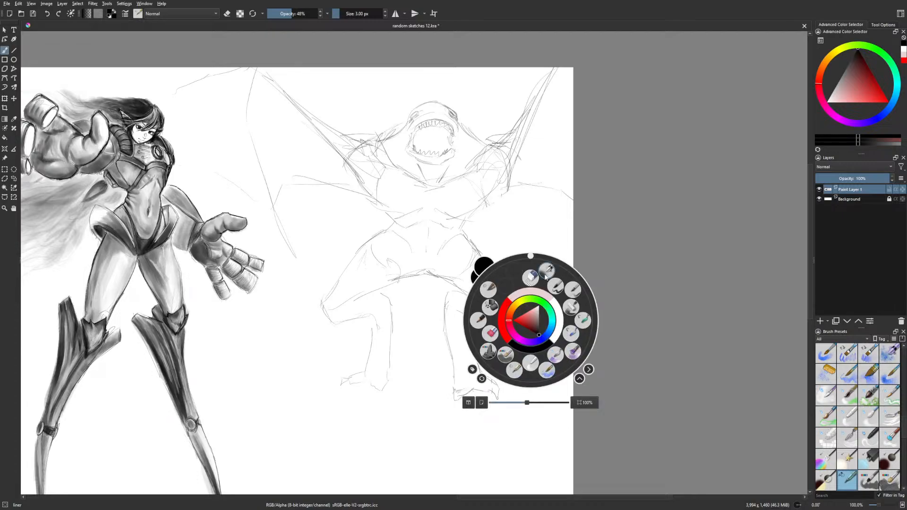
left_click(582, 320)
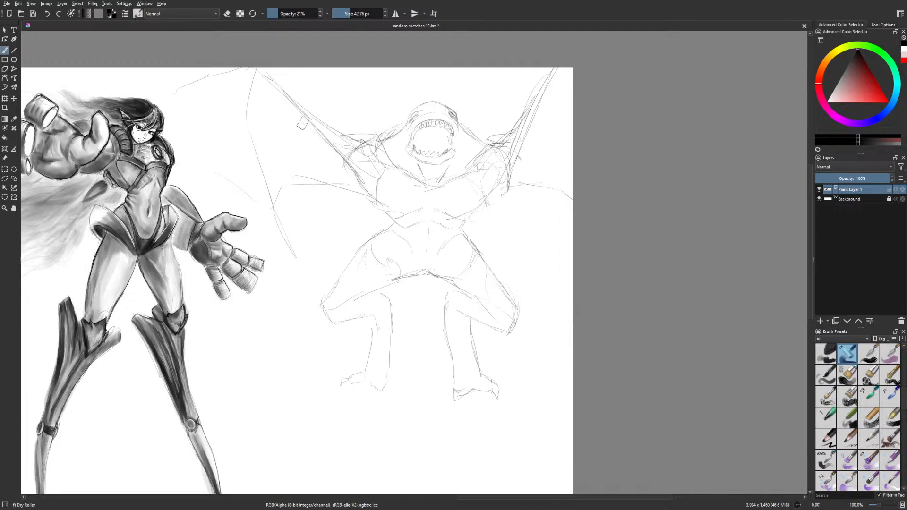
left_click(354, 14)
mouse_move(364, 280)
left_mouse_down()
mouse_move(361, 291)
mouse_move(427, 260)
left_mouse_up()
mouse_move(392, 223)
left_mouse_down()
mouse_move(429, 224)
mouse_move(380, 201)
mouse_move(465, 208)
mouse_move(389, 211)
mouse_move(473, 201)
mouse_move(399, 215)
mouse_move(461, 219)
mouse_move(402, 227)
mouse_move(427, 244)
mouse_move(432, 262)
left_mouse_up()
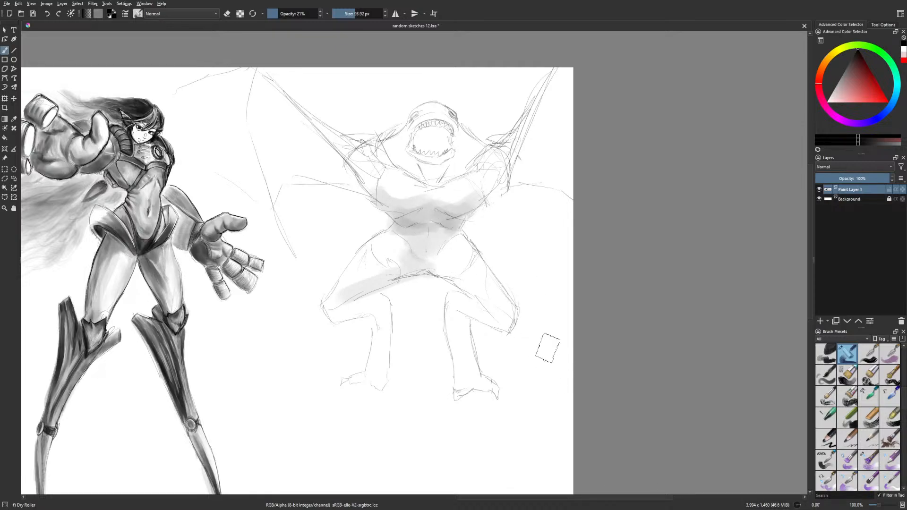
Mirror the view, select the creature's unshaded leg from the hip down, and rotate it slightly outward
key("m")
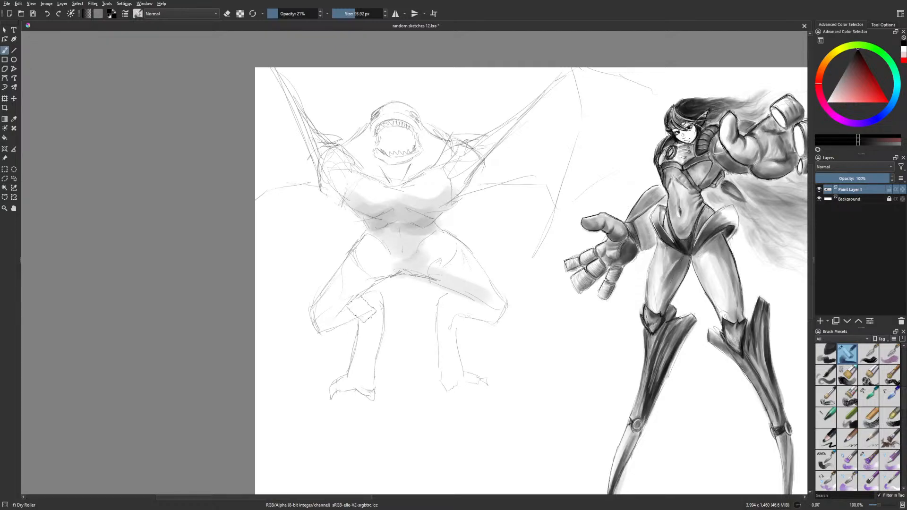
left_click(14, 187)
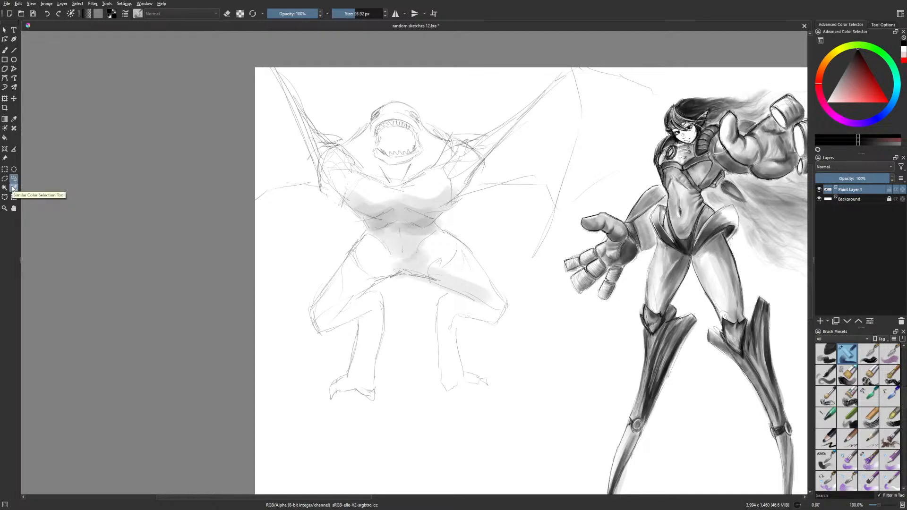
mouse_move(321, 370)
left_mouse_down()
mouse_move(366, 415)
mouse_move(402, 281)
mouse_move(314, 264)
mouse_move(294, 332)
left_mouse_up()
key("ctrl+t")
mouse_move(446, 393)
left_mouse_down()
mouse_move(445, 383)
mouse_move(443, 393)
left_mouse_up()
left_click_drag(366, 381, 411, 380)
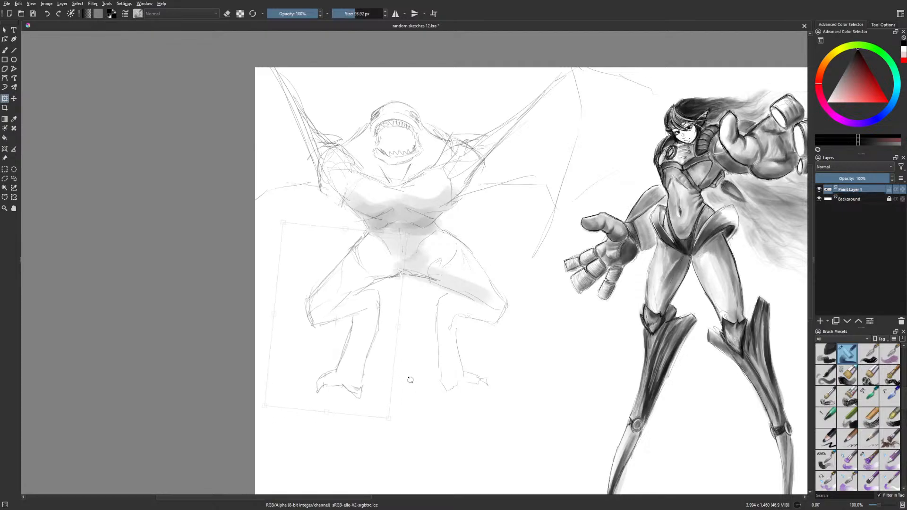
Select the same leg's lower part below the knee, rotate it slightly back into place, and clear the selection
left_click(15, 179)
mouse_move(336, 323)
left_mouse_down()
mouse_move(304, 401)
mouse_move(387, 290)
mouse_move(368, 316)
mouse_move(338, 322)
left_mouse_up()
key("ctrl+t")
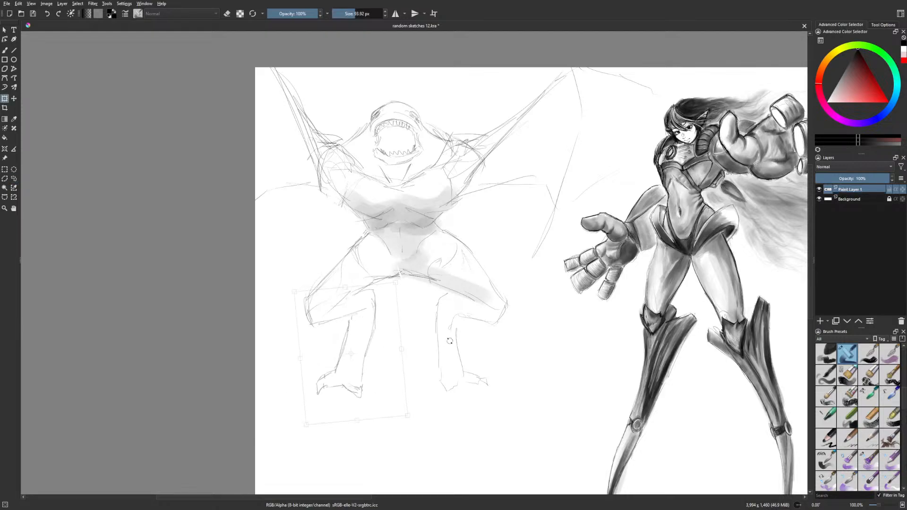
left_click(14, 169)
left_click(31, 166)
Compare the creature with the other figures across the sheet in normal and mirrored views
scroll(619, 348, "right", 10)
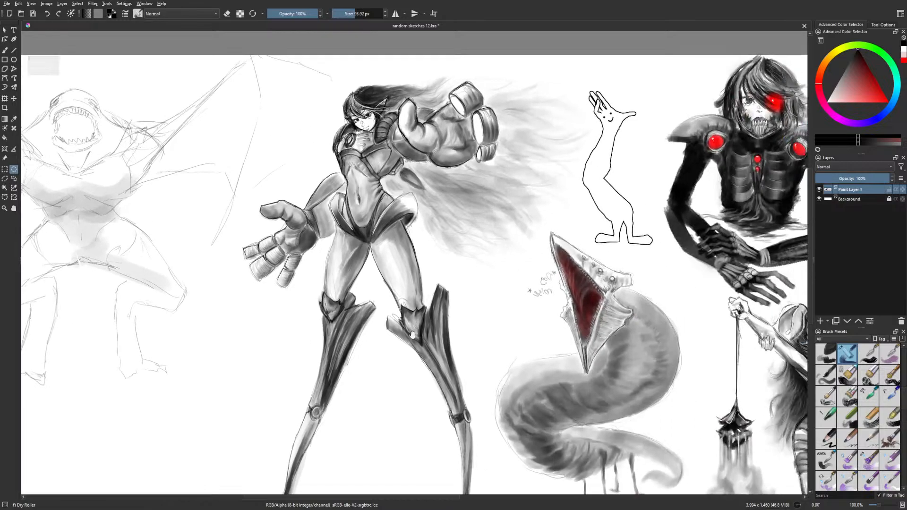
key("b")
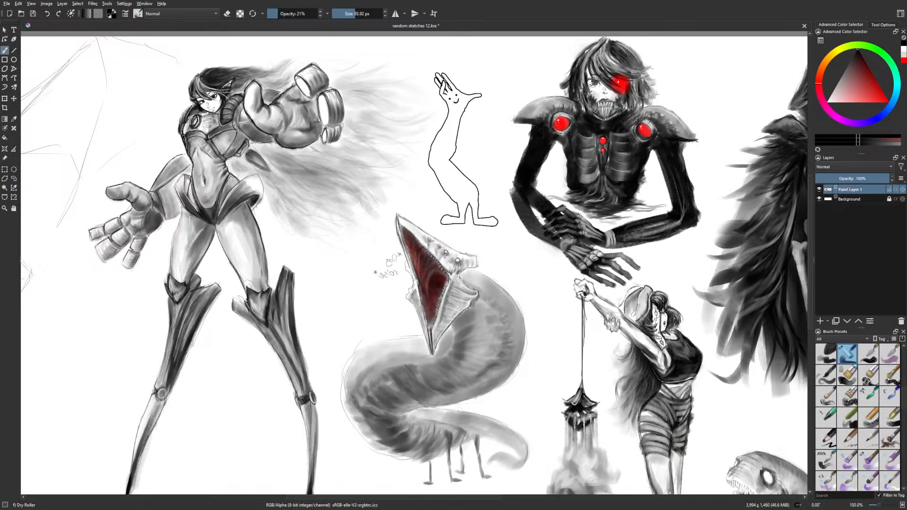
key("m")
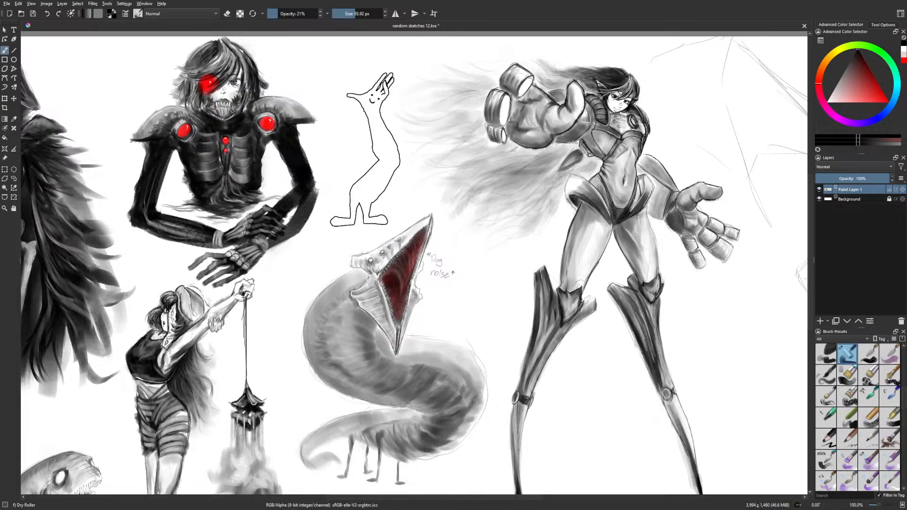
key("m")
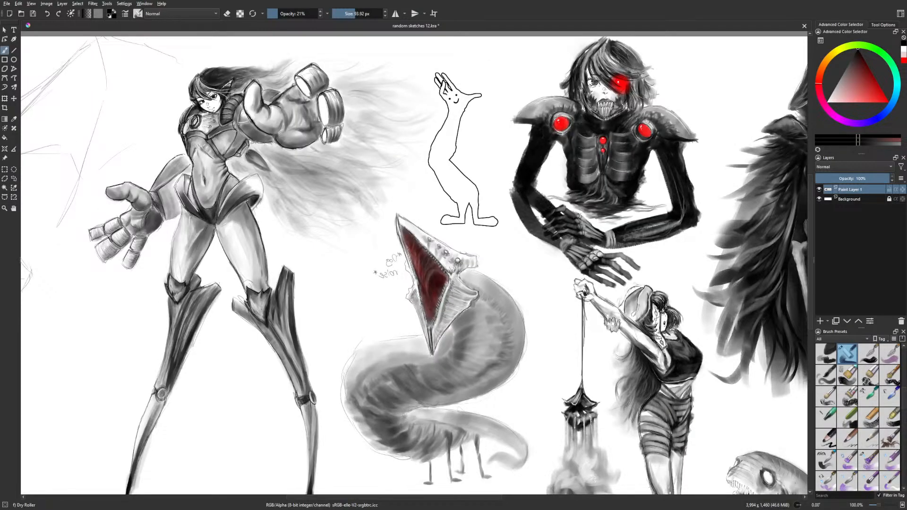
key("m")
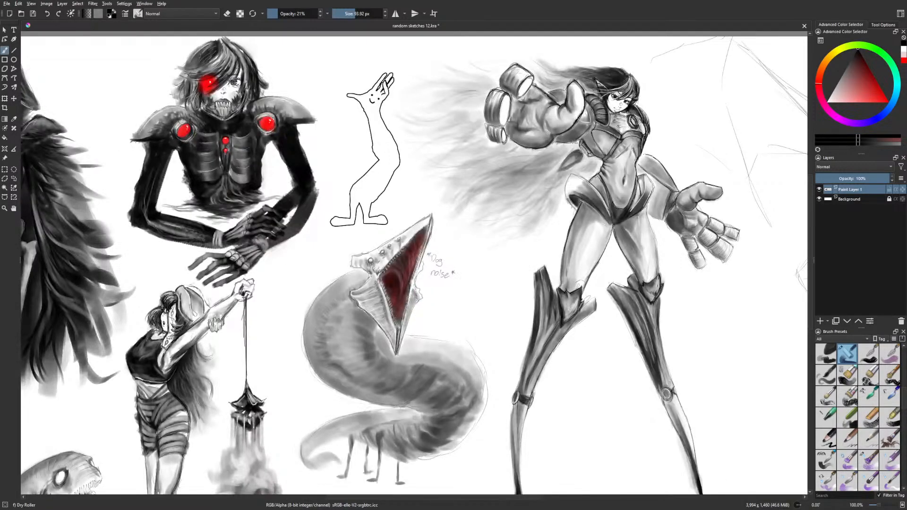
left_click_drag(598, 372, 383, 369)
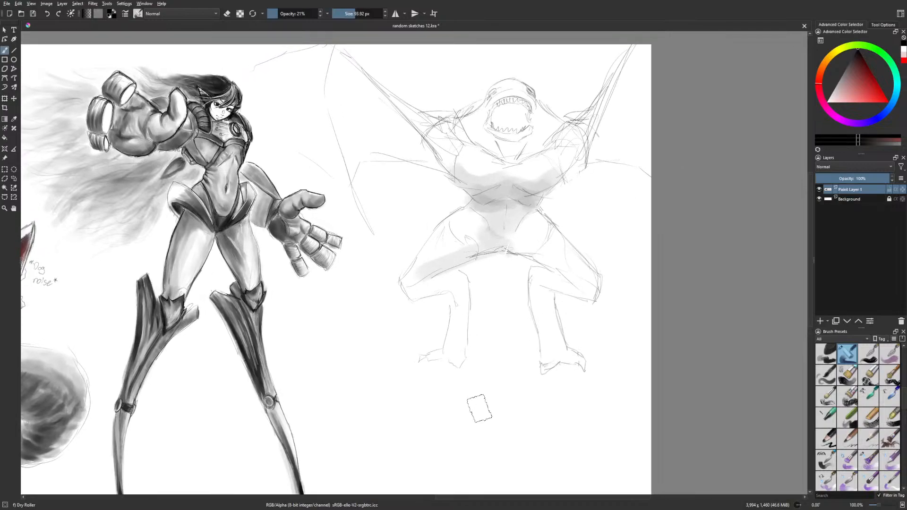
key("m")
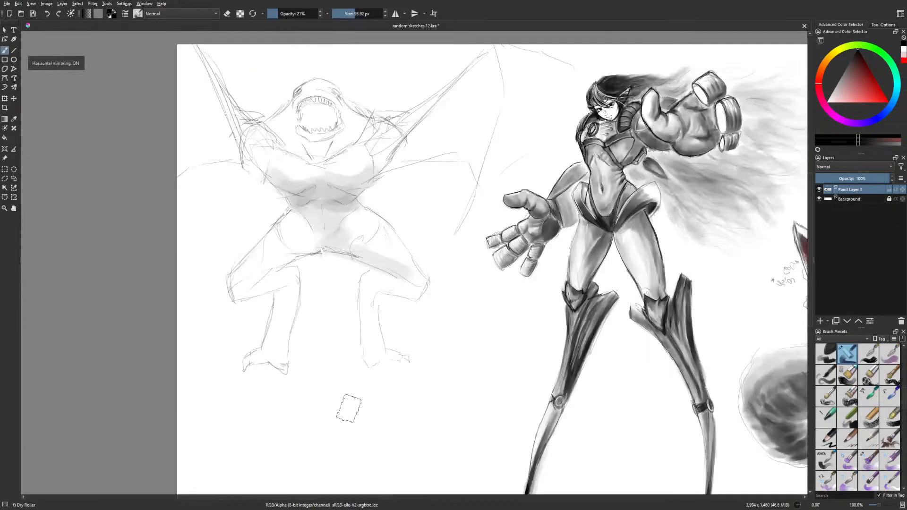
key("m")
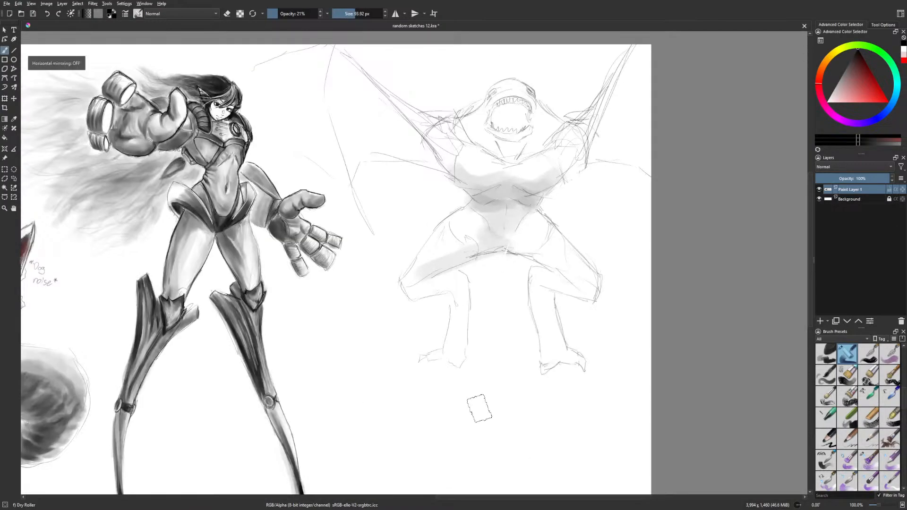
Reduce the Dry Roller size to 35.51 px and darken the shading at the creature's crotch
left_click(348, 14)
left_click_drag(496, 249, 514, 249)
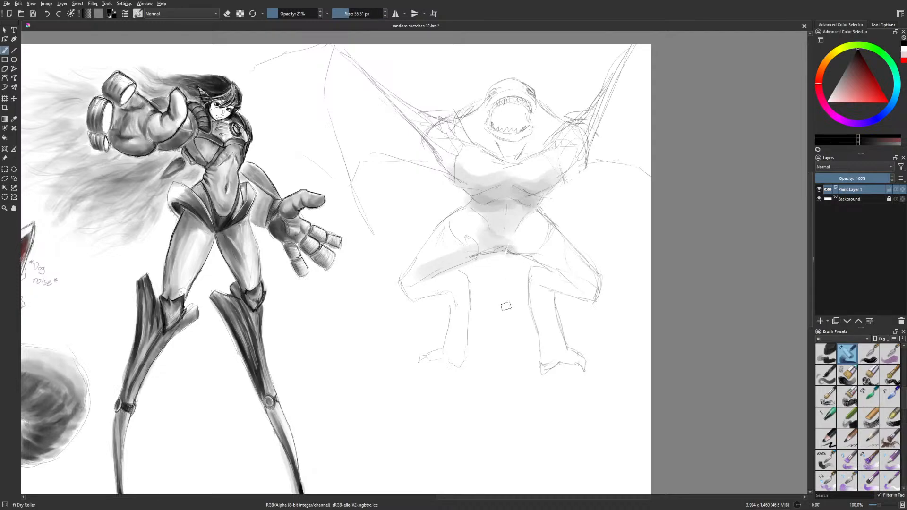
left_click(121, 4)
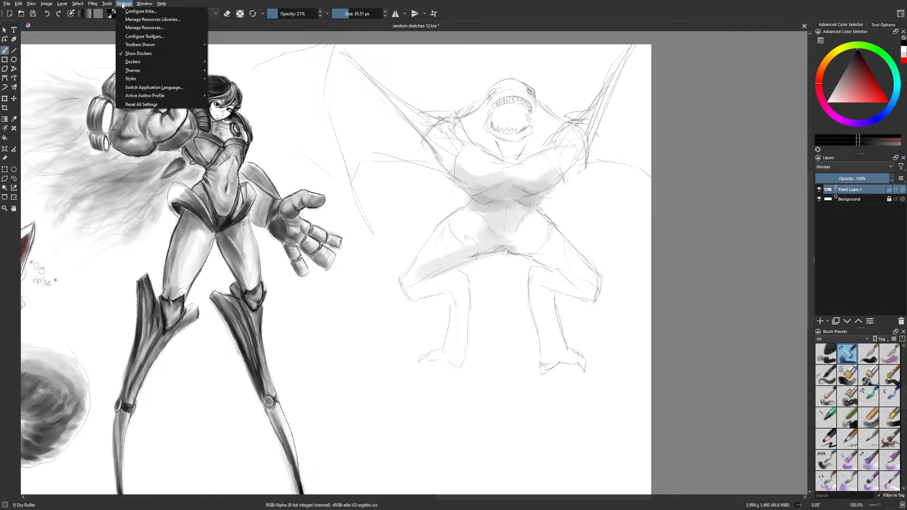
left_click(122, 4)
left_click(93, 3)
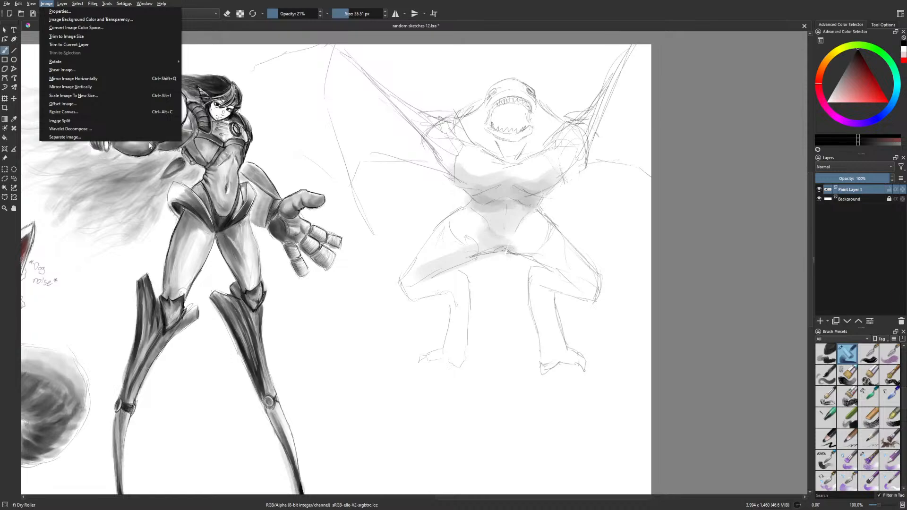
mouse_move(142, 4)
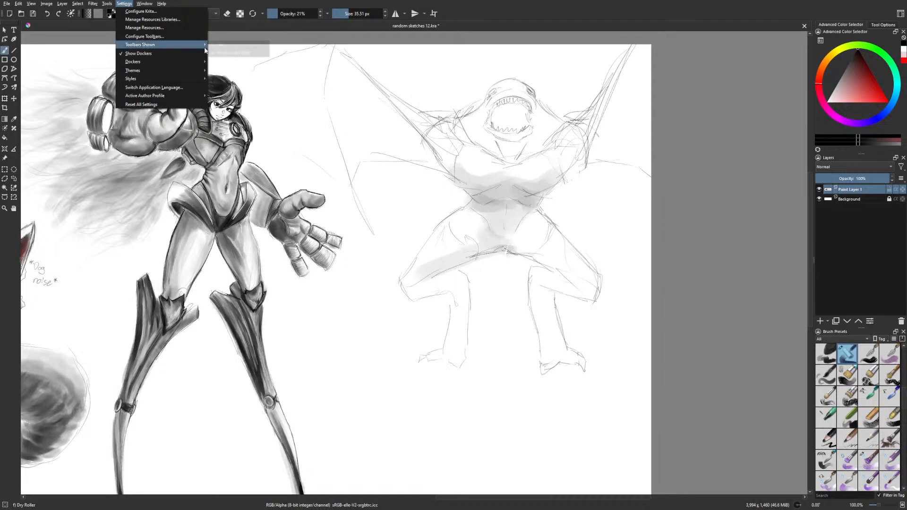
mouse_move(209, 82)
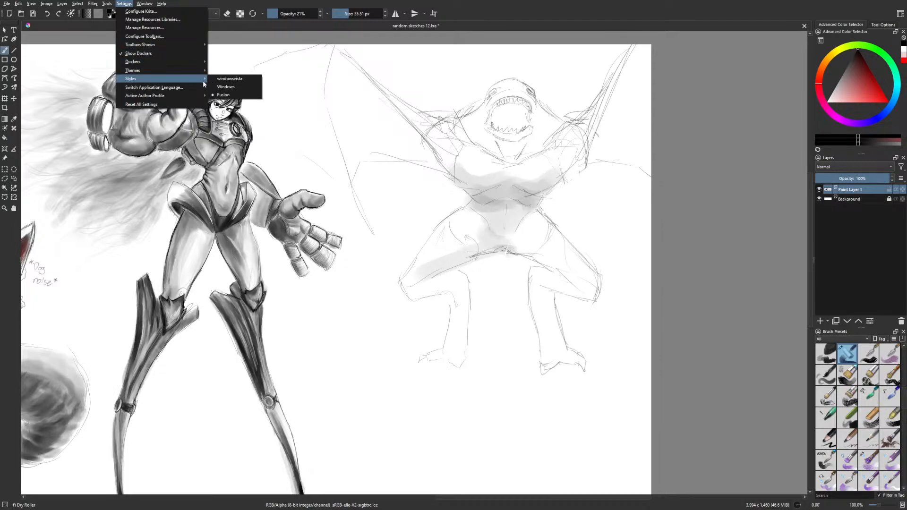
left_click(686, 165)
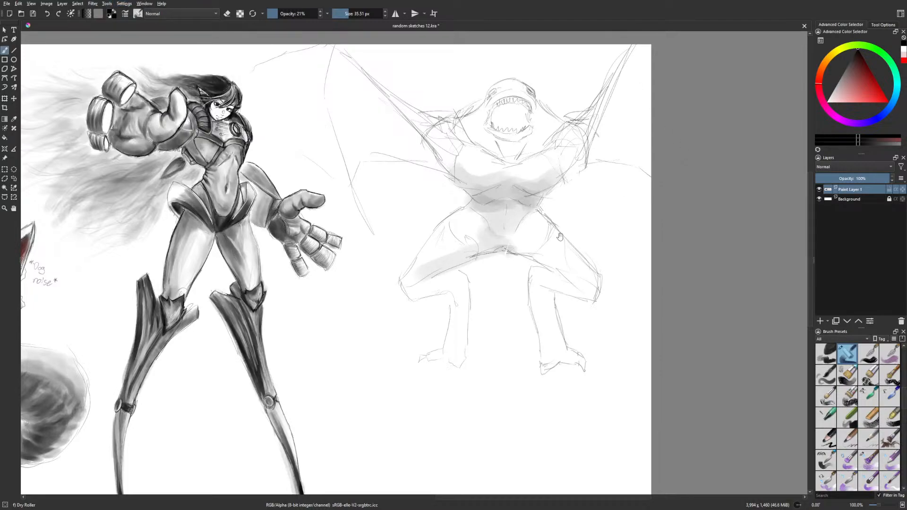
Enlarge the Dry Roller to 81.51 px and shade the creature's hips, thighs and lower legs down to the feet
left_click_drag(557, 237, 550, 248)
left_click_drag(483, 261, 517, 262)
mouse_move(460, 264)
left_mouse_down()
mouse_move(511, 260)
mouse_move(559, 291)
mouse_move(531, 267)
mouse_move(564, 283)
left_mouse_up()
left_click_drag(354, 12, 352, 13)
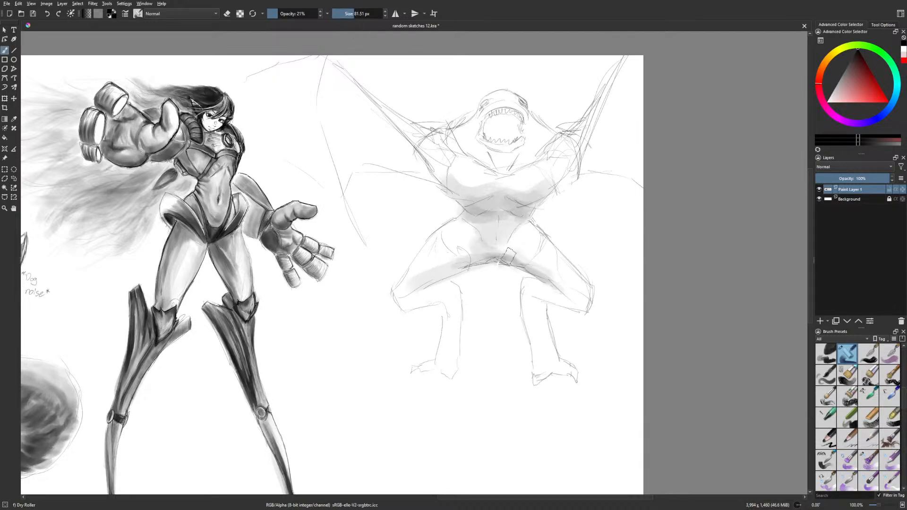
mouse_move(493, 247)
left_mouse_down()
mouse_move(459, 236)
mouse_move(473, 256)
mouse_move(439, 275)
mouse_move(508, 260)
mouse_move(559, 279)
mouse_move(564, 286)
mouse_move(546, 299)
mouse_move(531, 292)
mouse_move(576, 306)
mouse_move(541, 304)
mouse_move(554, 354)
mouse_move(538, 340)
left_mouse_up()
mouse_move(416, 304)
left_mouse_down()
mouse_move(450, 298)
mouse_move(457, 289)
mouse_move(451, 354)
mouse_move(422, 373)
mouse_move(454, 368)
left_mouse_up()
left_click_drag(539, 307, 549, 359)
mouse_move(439, 269)
left_mouse_down()
mouse_move(496, 255)
mouse_move(526, 262)
mouse_move(510, 261)
mouse_move(547, 250)
mouse_move(447, 273)
left_mouse_up()
Reduce the Dry Roller to about 25 px and darken the creature's crotch, inner thigh and the fold under its chest
left_click(346, 11)
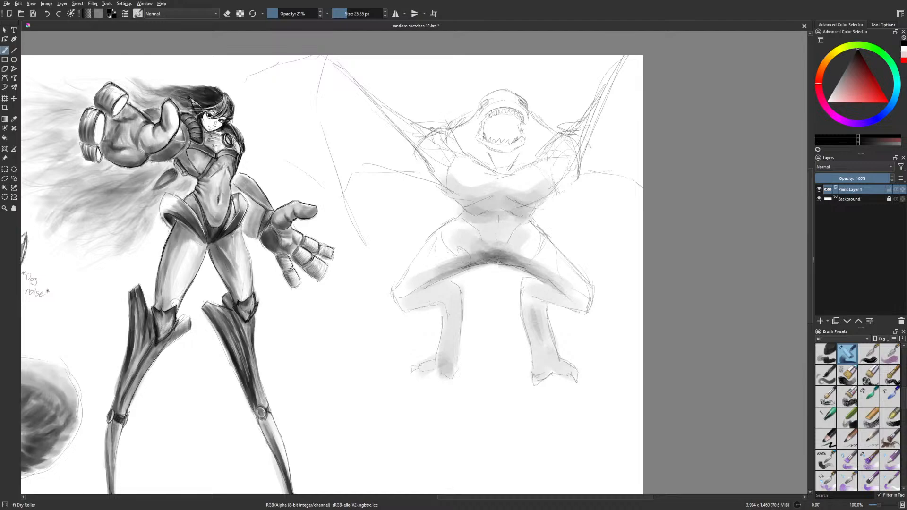
mouse_move(497, 258)
left_mouse_down()
mouse_move(555, 286)
mouse_move(433, 278)
left_mouse_up()
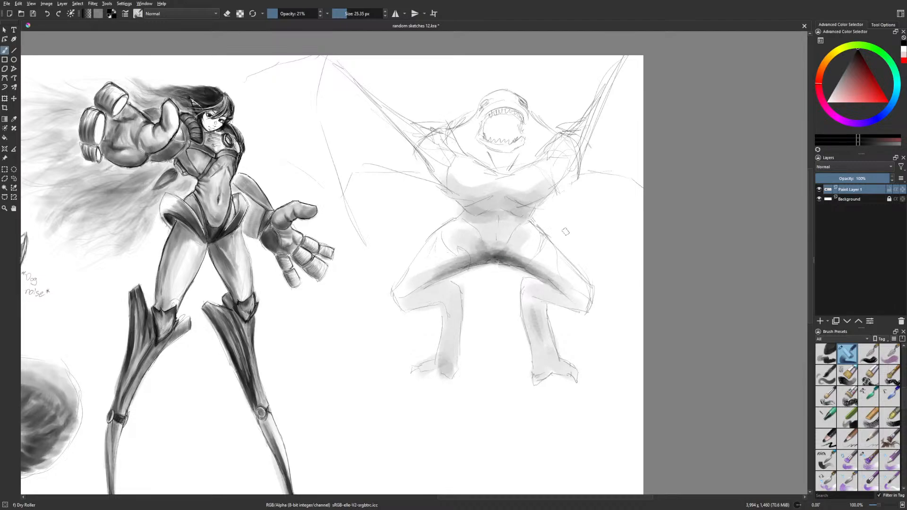
scroll(479, 216, "up", 2)
mouse_move(465, 228)
left_mouse_down()
mouse_move(497, 219)
mouse_move(517, 229)
mouse_move(498, 230)
mouse_move(518, 237)
left_mouse_up()
scroll(533, 227, "up", 4)
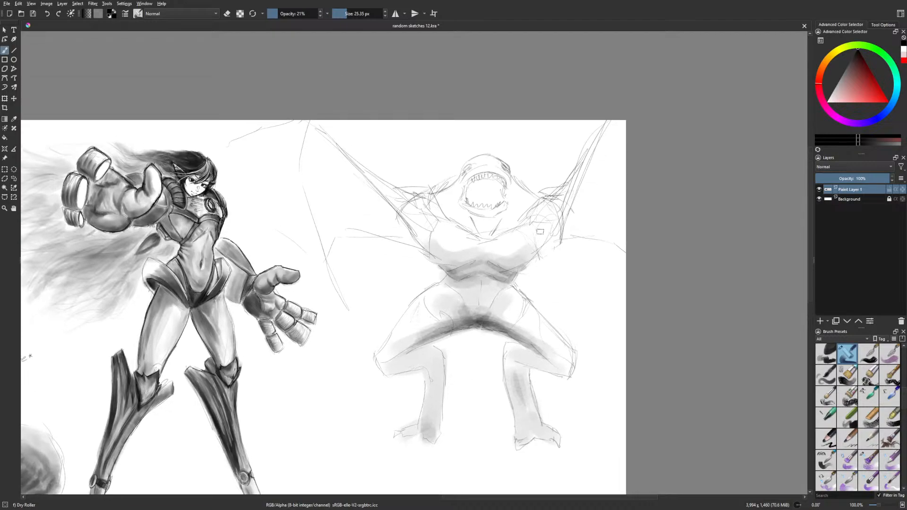
Shade the inside of the creature's open mouth and the neck below it with the Dry Roller at about 42 px
left_click(354, 14)
mouse_move(488, 186)
left_mouse_down()
mouse_move(478, 192)
mouse_move(493, 193)
left_mouse_up()
key("bracketleft")
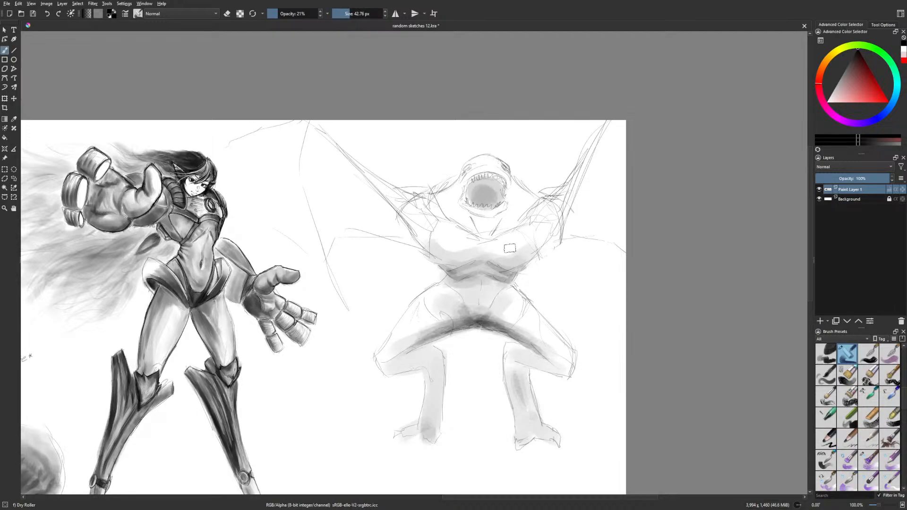
mouse_move(474, 196)
left_mouse_down()
mouse_move(497, 197)
mouse_move(485, 188)
mouse_move(495, 200)
mouse_move(472, 199)
mouse_move(497, 192)
mouse_move(478, 196)
mouse_move(492, 220)
mouse_move(467, 213)
mouse_move(489, 220)
mouse_move(467, 216)
mouse_move(489, 242)
mouse_move(481, 233)
mouse_move(498, 215)
mouse_move(495, 228)
mouse_move(472, 230)
mouse_move(493, 230)
mouse_move(484, 242)
mouse_move(500, 218)
mouse_move(469, 215)
mouse_move(476, 234)
left_mouse_up()
Enlarge the Dry Roller to about 156 px and fill both raised wings with light grey shading
left_click(358, 15)
mouse_move(324, 148)
left_mouse_down()
mouse_move(319, 220)
mouse_move(334, 190)
mouse_move(325, 157)
mouse_move(370, 205)
mouse_move(292, 136)
mouse_move(311, 242)
mouse_move(288, 165)
mouse_move(243, 171)
mouse_move(303, 139)
left_mouse_up()
mouse_move(567, 172)
left_mouse_down()
mouse_move(597, 187)
mouse_move(595, 220)
mouse_move(613, 215)
mouse_move(616, 255)
left_mouse_up()
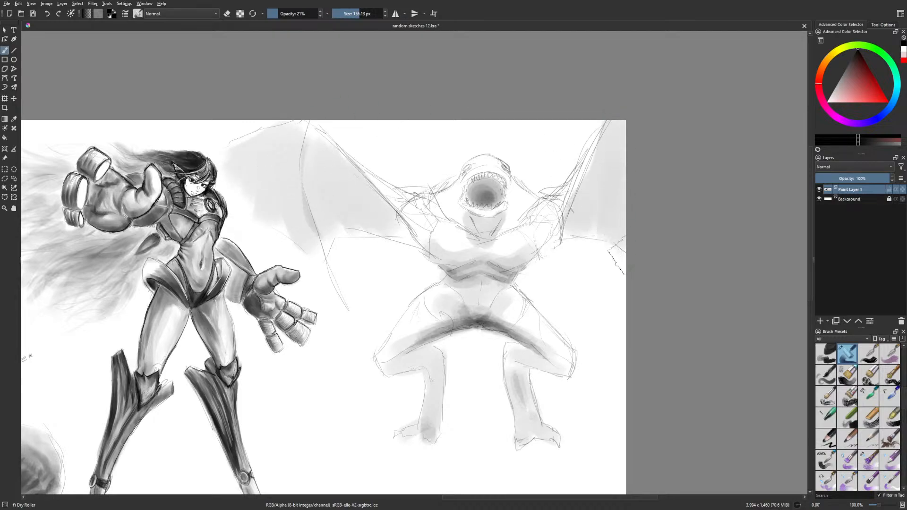
Set the Dry Roller to 70.24 px and shade both sides of the creature's neck, its shoulders and raised arms
left_click(353, 15)
left_click_drag(448, 202, 457, 208)
left_click_drag(521, 226, 514, 218)
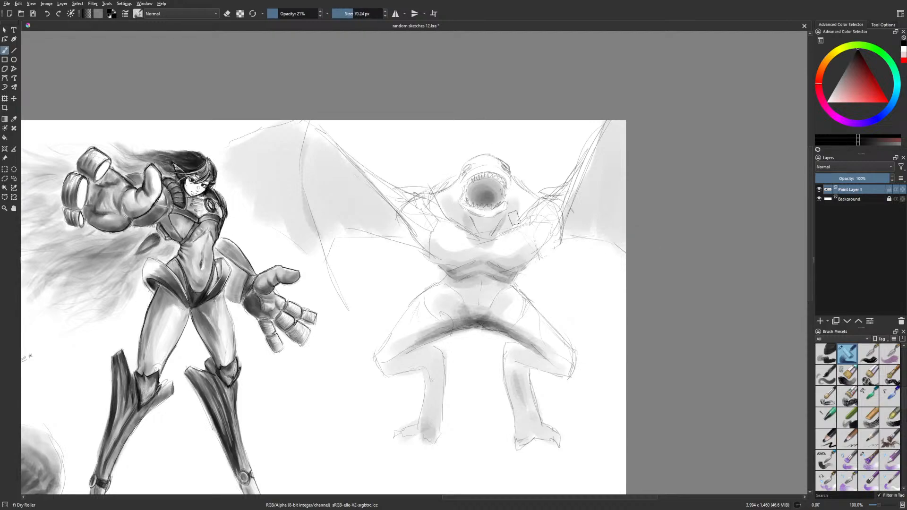
mouse_move(417, 235)
left_mouse_down()
mouse_move(458, 253)
mouse_move(543, 241)
mouse_move(569, 208)
mouse_move(553, 231)
mouse_move(579, 166)
left_mouse_up()
left_click_drag(391, 206, 422, 244)
Add light shading to the creature's belly, lower leg and both upper arms with the same 70.24 px roller
left_click_drag(562, 319, 543, 288)
mouse_move(467, 285)
left_mouse_down()
mouse_move(507, 306)
mouse_move(528, 330)
mouse_move(505, 326)
mouse_move(500, 319)
mouse_move(527, 335)
mouse_move(555, 320)
mouse_move(510, 359)
left_mouse_up()
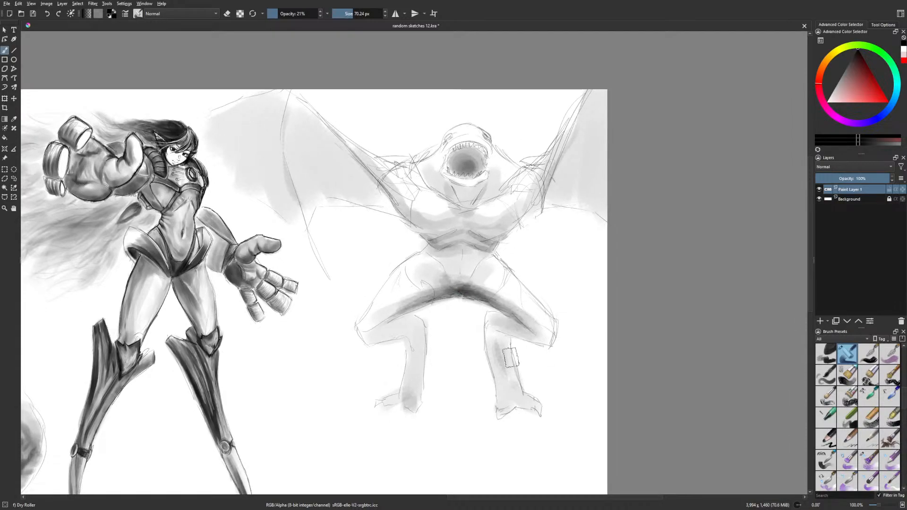
left_click_drag(392, 171, 418, 187)
left_click_drag(515, 188, 530, 180)
Switch to the Gamer Knife Maybe brush at 30% opacity and 50.82 px, and darken the creature's shoulder nearest the elf-eared figure
right_click(530, 241)
left_click(582, 242)
left_click_drag(297, 13, 283, 13)
mouse_move(417, 185)
left_mouse_down()
mouse_move(397, 160)
mouse_move(412, 165)
mouse_move(394, 171)
mouse_move(417, 213)
left_mouse_up()
left_click_drag(417, 214, 438, 198)
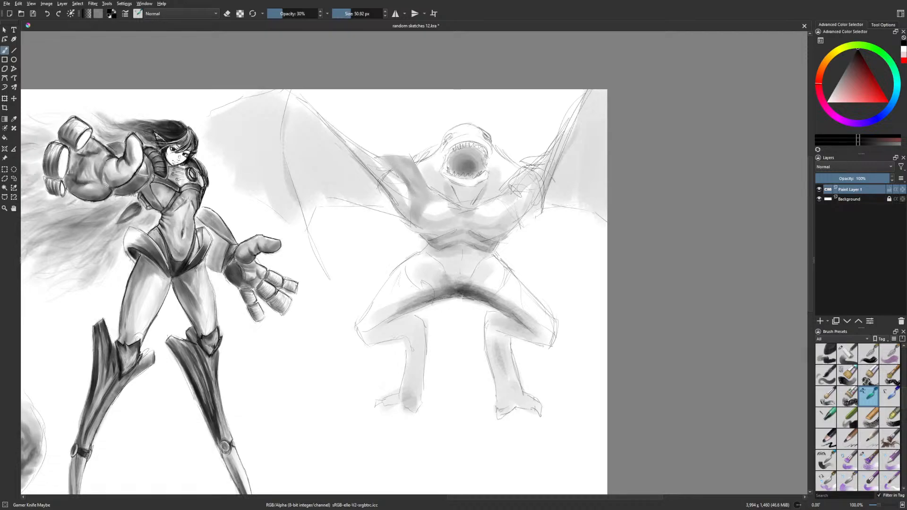
Mirror the view and darken the creature's opposite shoulder and upper arm down to the armpit
key("m")
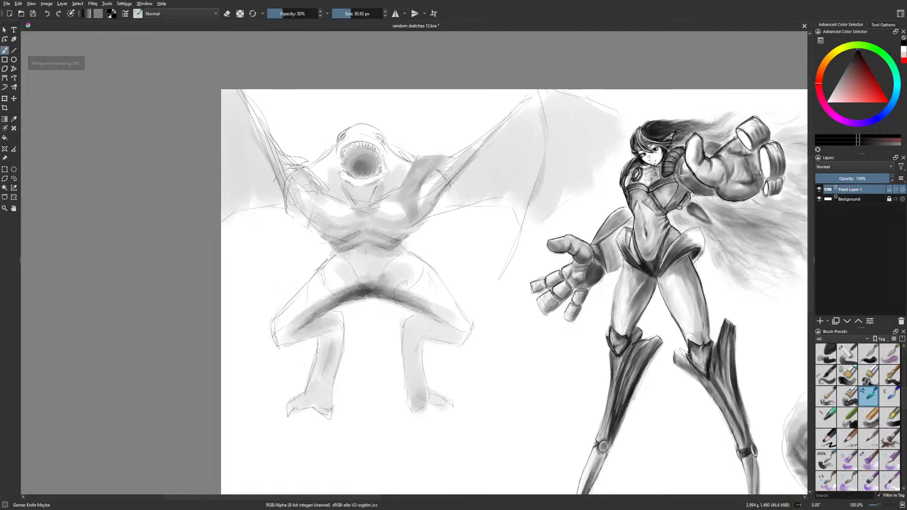
left_click_drag(283, 161, 321, 194)
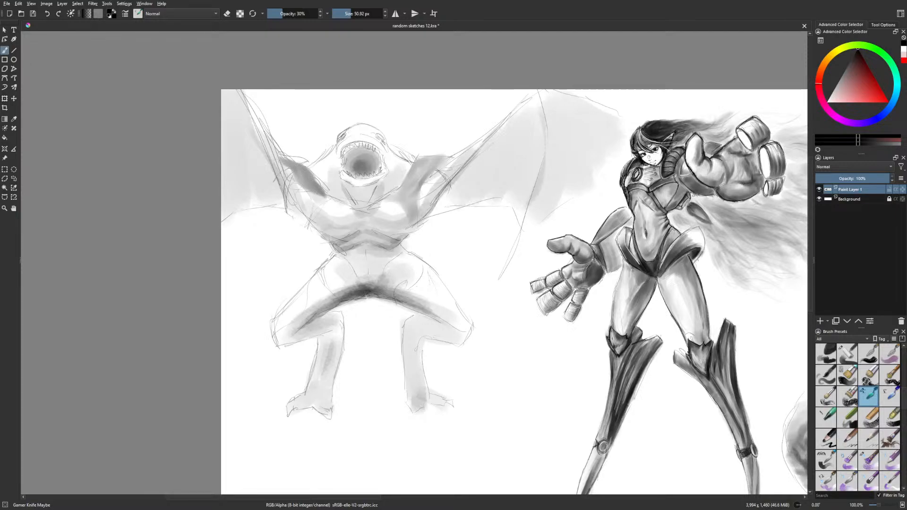
mouse_move(282, 156)
left_mouse_down()
mouse_move(299, 179)
mouse_move(285, 159)
mouse_move(305, 202)
mouse_move(301, 222)
left_mouse_up()
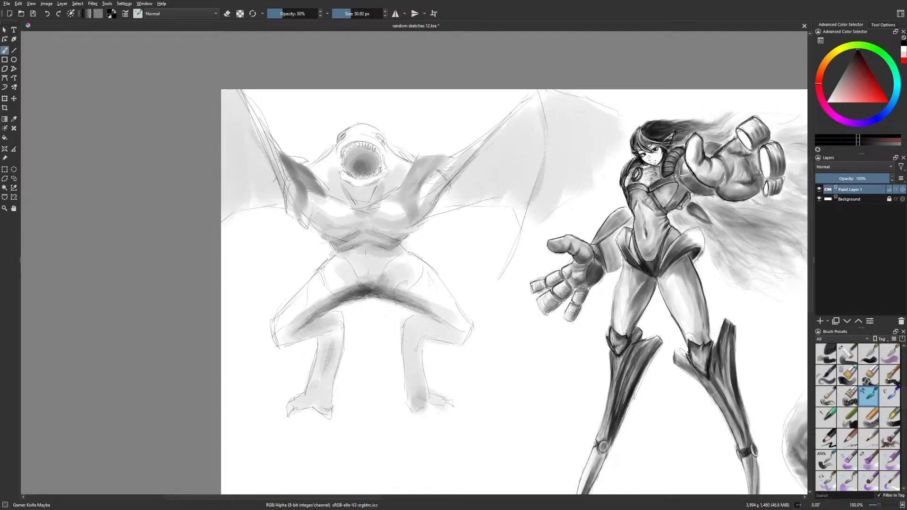
left_click_drag(306, 181, 312, 229)
left_click_drag(326, 175, 302, 226)
Darken the side of the creature's chest and the collar area under its neck, and restore the unmirrored view
left_click_drag(418, 210, 415, 229)
left_click_drag(324, 188, 346, 202)
mouse_move(408, 187)
left_mouse_down()
mouse_move(352, 207)
mouse_move(342, 185)
mouse_move(353, 205)
left_mouse_up()
key("m")
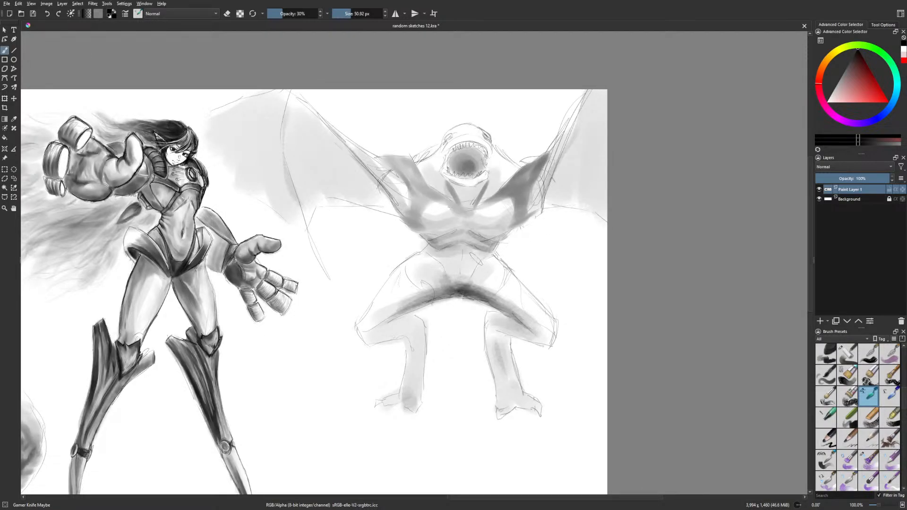
Set the brush size to 60.07 px and shade the creature's lower belly, pelvis and inner thighs
left_click(346, 14)
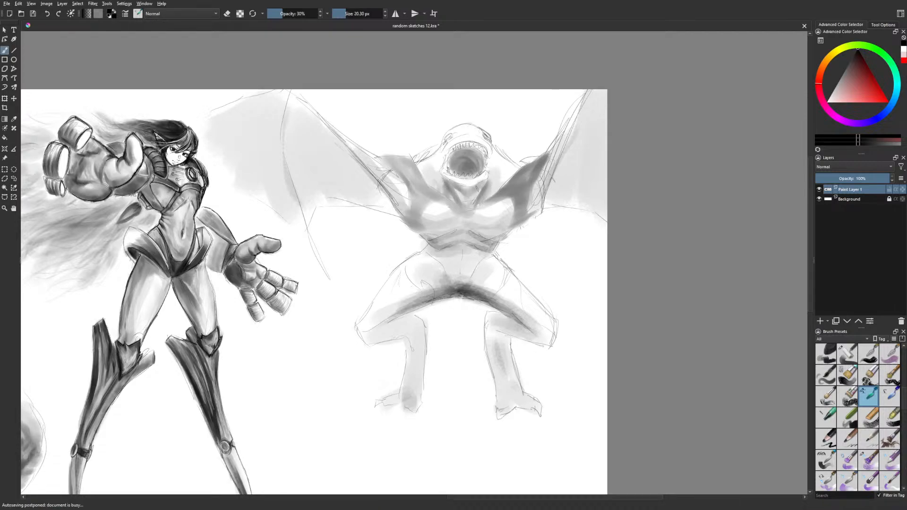
left_click(351, 13)
mouse_move(466, 273)
left_mouse_down()
mouse_move(460, 289)
mouse_move(482, 283)
mouse_move(452, 291)
left_mouse_up()
mouse_move(437, 261)
left_mouse_down()
mouse_move(467, 272)
mouse_move(448, 270)
mouse_move(446, 257)
mouse_move(474, 276)
mouse_move(476, 254)
mouse_move(517, 309)
left_mouse_up()
mouse_move(443, 287)
left_mouse_down()
mouse_move(390, 314)
mouse_move(444, 280)
mouse_move(488, 291)
left_mouse_up()
left_click_drag(472, 266, 475, 286)
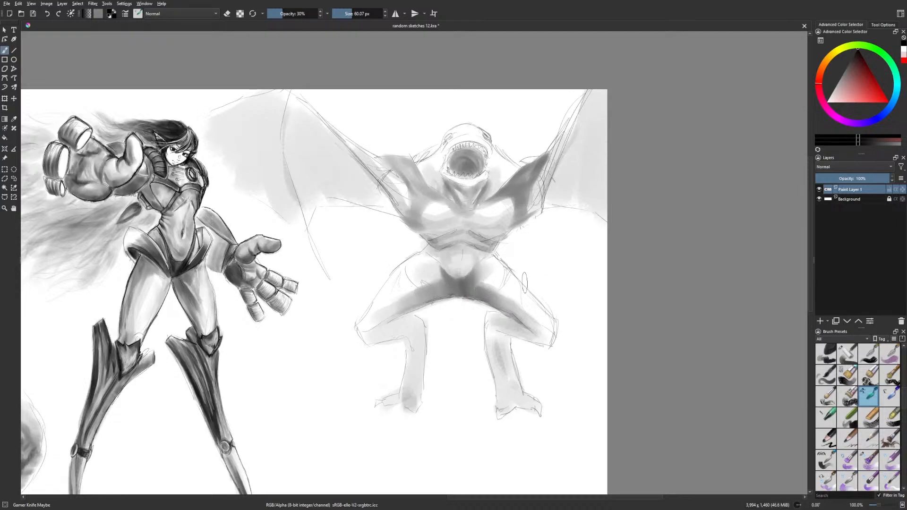
Switch the eraser mode on and off around the hip creases, and deepen the shading along both of the creature's thighs
key("e")
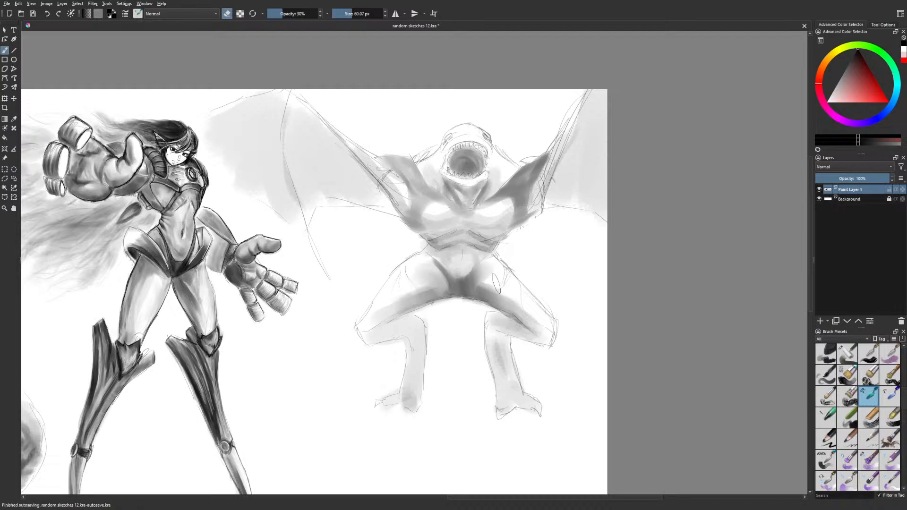
key("e")
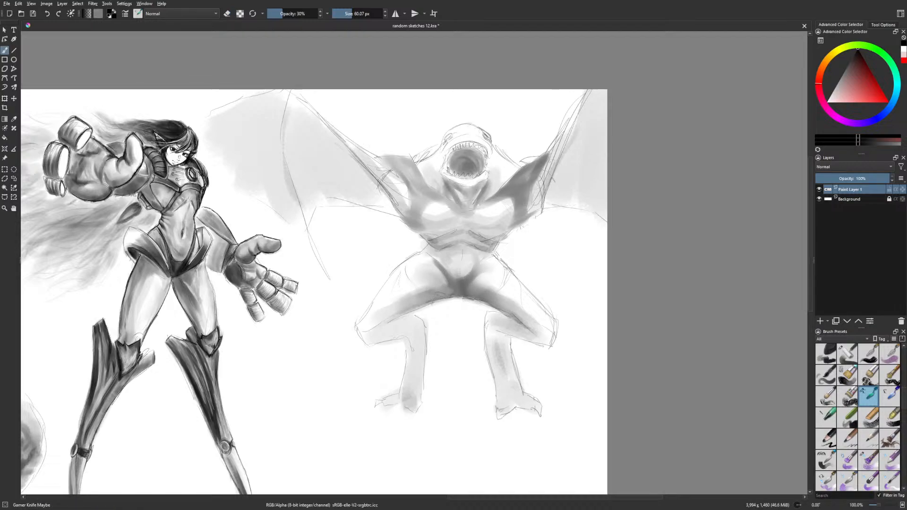
left_click_drag(557, 318, 542, 297)
left_click_drag(489, 285, 518, 309)
left_click_drag(385, 289, 360, 304)
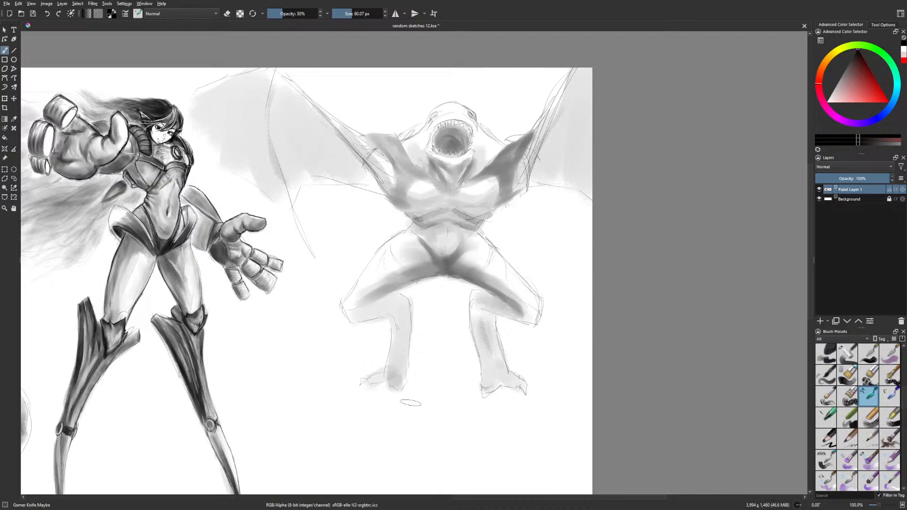
Reduce the brush to 32 px and darken both lower legs below the knees, plus the fold beneath the chest
key("bracketleft")
mouse_move(494, 315)
left_mouse_down()
mouse_move(492, 336)
mouse_move(495, 309)
left_mouse_up()
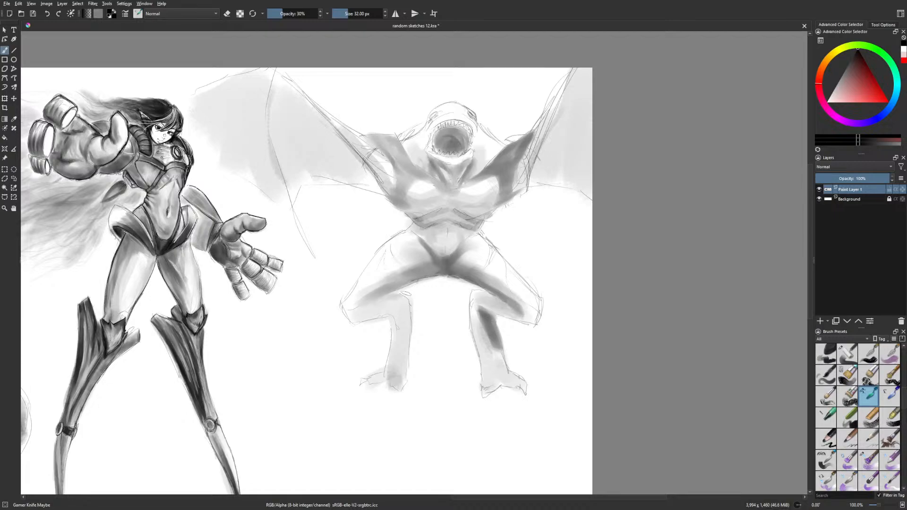
mouse_move(399, 312)
left_mouse_down()
mouse_move(380, 319)
mouse_move(396, 339)
mouse_move(405, 327)
left_mouse_up()
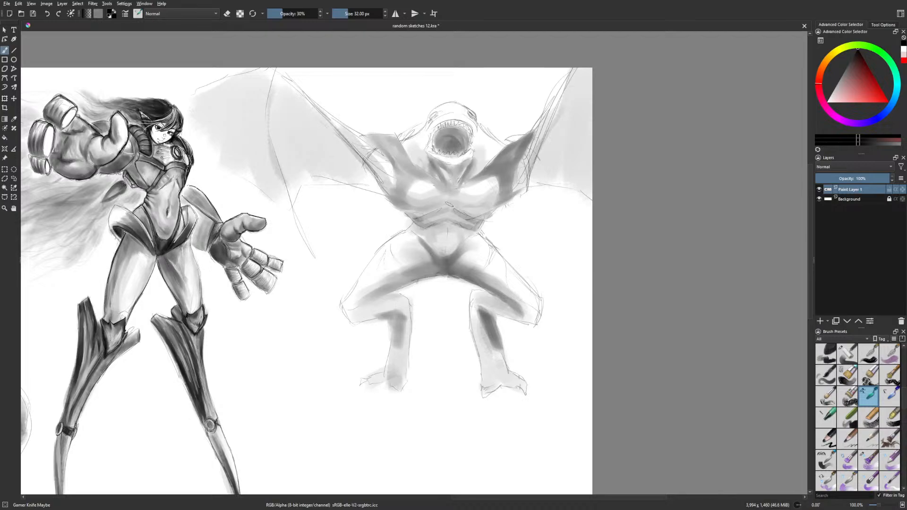
mouse_move(461, 208)
left_mouse_down()
mouse_move(440, 198)
mouse_move(454, 192)
mouse_move(458, 204)
mouse_move(427, 209)
left_mouse_up()
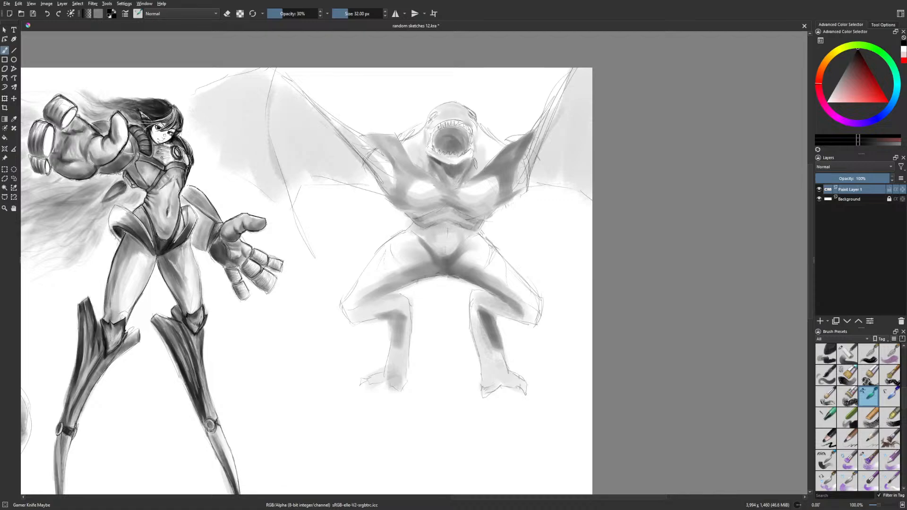
Reduce the brush to 20 px, lighten the neck edge under the jaw in eraser mode, and shade the jaws around the teeth
key("bracketleft")
key("bracketleft")
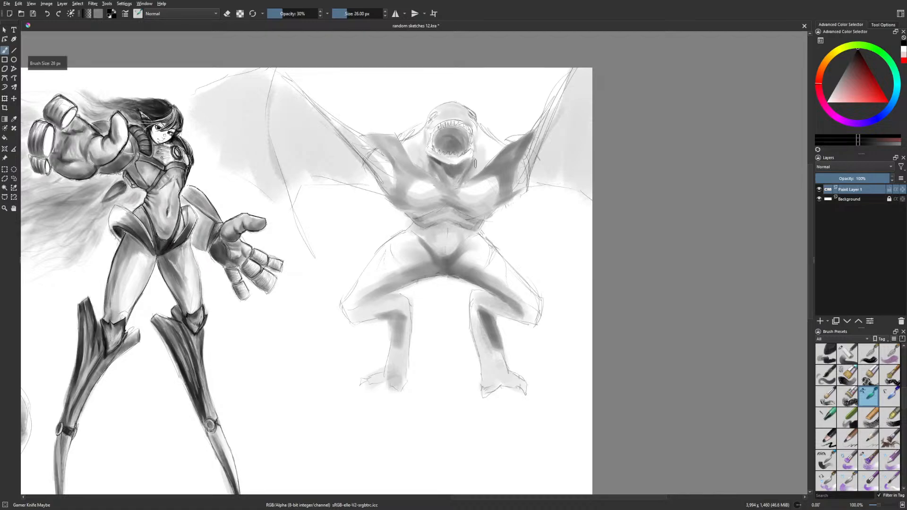
key("e")
left_click_drag(432, 160, 444, 178)
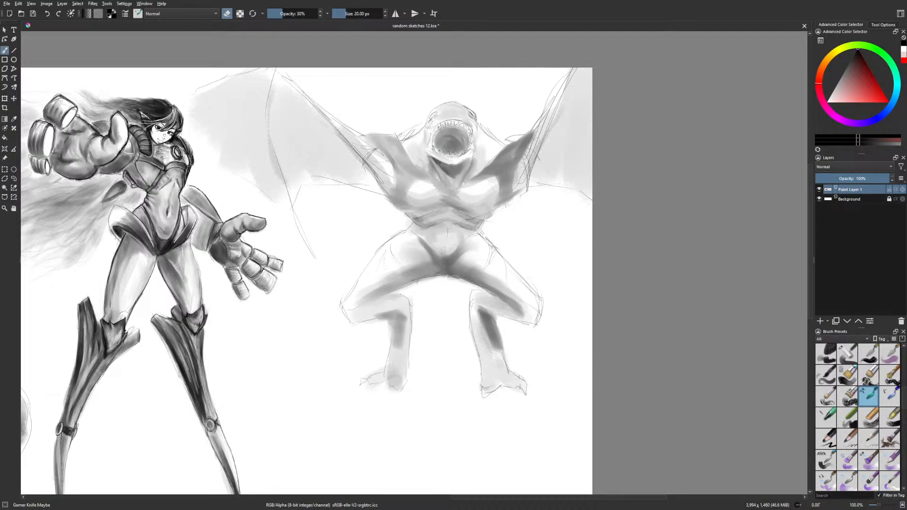
key("e")
mouse_move(428, 151)
left_mouse_down()
mouse_move(442, 161)
mouse_move(465, 154)
left_mouse_up()
left_click_drag(442, 122, 432, 130)
mouse_move(432, 130)
left_mouse_down()
mouse_move(462, 120)
mouse_move(475, 130)
mouse_move(453, 113)
mouse_move(460, 110)
mouse_move(442, 122)
left_mouse_up()
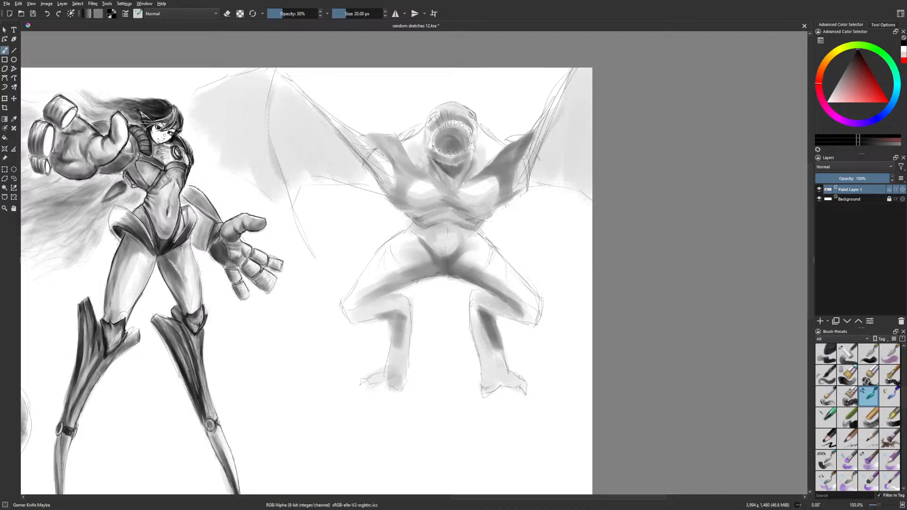
Raise the brush opacity to 63%, reduce its size to 13 px, and darken the top of the creature's head and upper jaw
left_click(299, 14)
key("bracketleft")
key("bracketleft")
key("bracketleft")
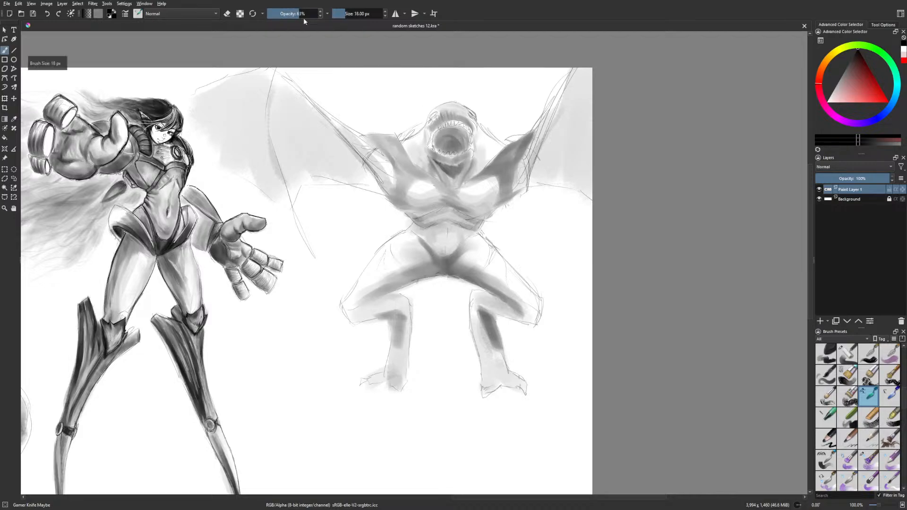
left_click_drag(437, 111, 474, 132)
Define the creature's lower gums and chin with short strokes between the teeth, and reinforce the upper jaw line
left_click_drag(437, 160, 444, 154)
left_click_drag(443, 164, 457, 154)
left_click_drag(458, 164, 469, 154)
left_click_drag(469, 157, 473, 151)
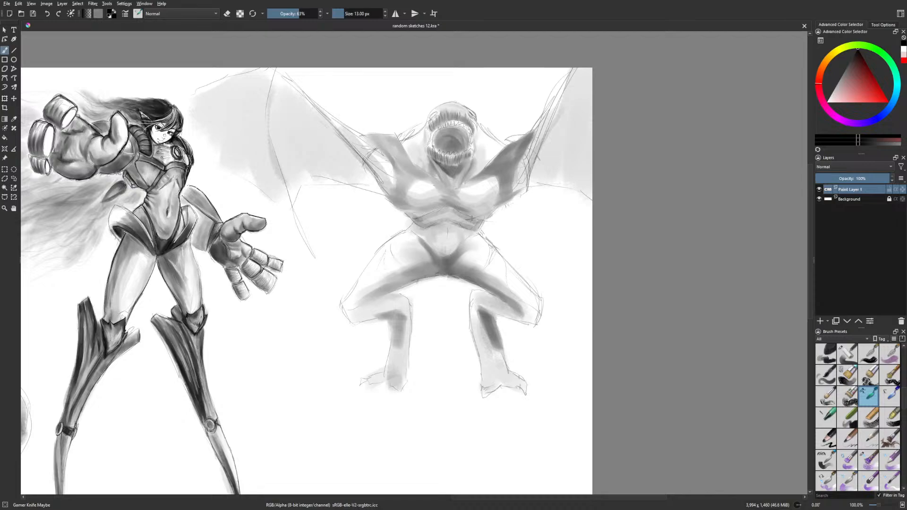
mouse_move(460, 162)
left_mouse_down()
mouse_move(467, 150)
mouse_move(442, 164)
mouse_move(469, 160)
mouse_move(471, 169)
mouse_move(445, 179)
left_mouse_up()
mouse_move(429, 132)
left_mouse_down()
mouse_move(458, 121)
mouse_move(471, 133)
left_mouse_up()
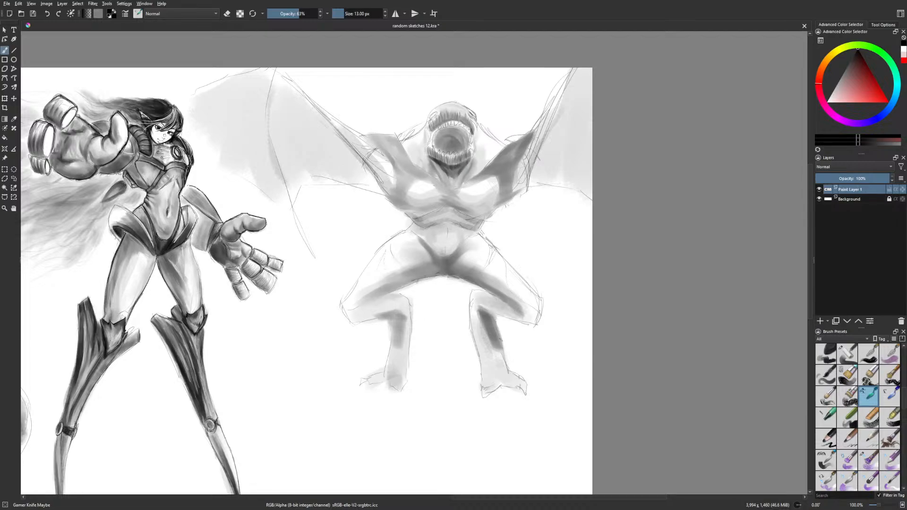
Switch to the paint hopefully brush, reduce its size, and paint dark eyes on both sides of the creature's head
right_click(429, 112)
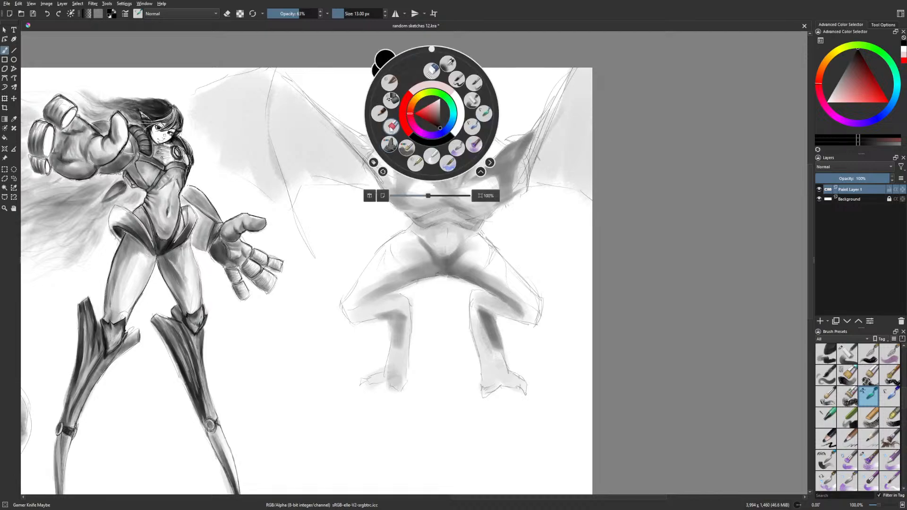
left_click(380, 69)
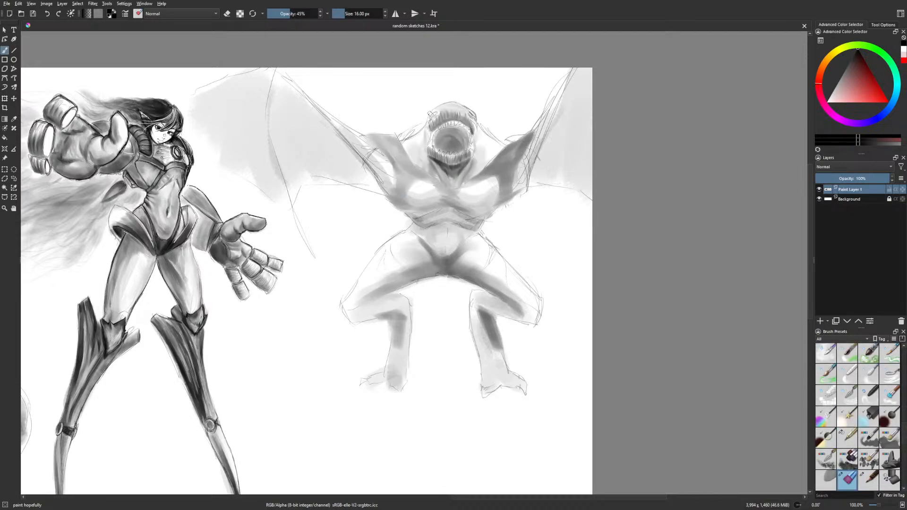
key("bracketleft")
key("bracketleft")
key("bracketleft")
left_click_drag(435, 113, 475, 124)
Switch to the liner brush at 3 px and sharpen the outline of the creature's head, jaw and chin
right_click(453, 136)
left_click(442, 187)
left_click_drag(429, 137, 426, 149)
left_click_drag(433, 108, 428, 120)
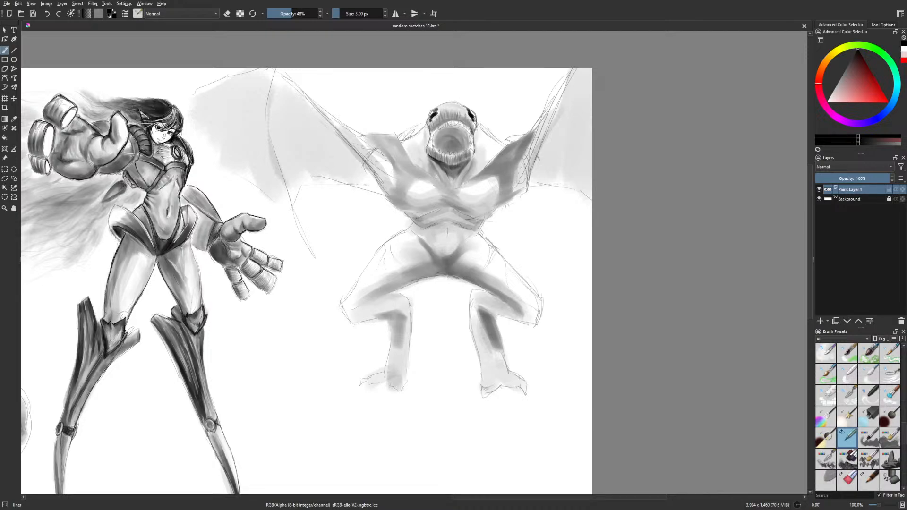
left_click_drag(472, 156, 458, 164)
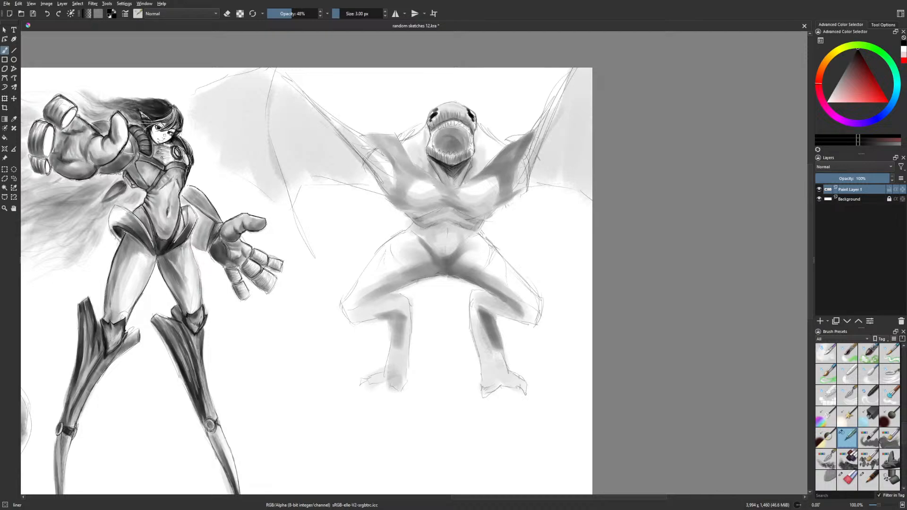
Return to the Gamer Knife Maybe brush and darken the inside of the creature's mouth around the throat
key("e")
key("e")
key("slash")
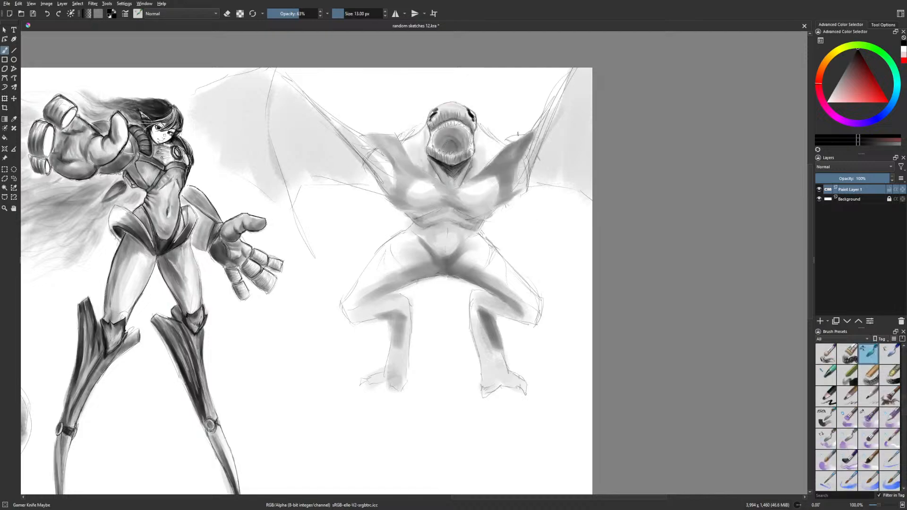
mouse_move(443, 148)
left_mouse_down()
mouse_move(454, 153)
mouse_move(466, 140)
left_mouse_up()
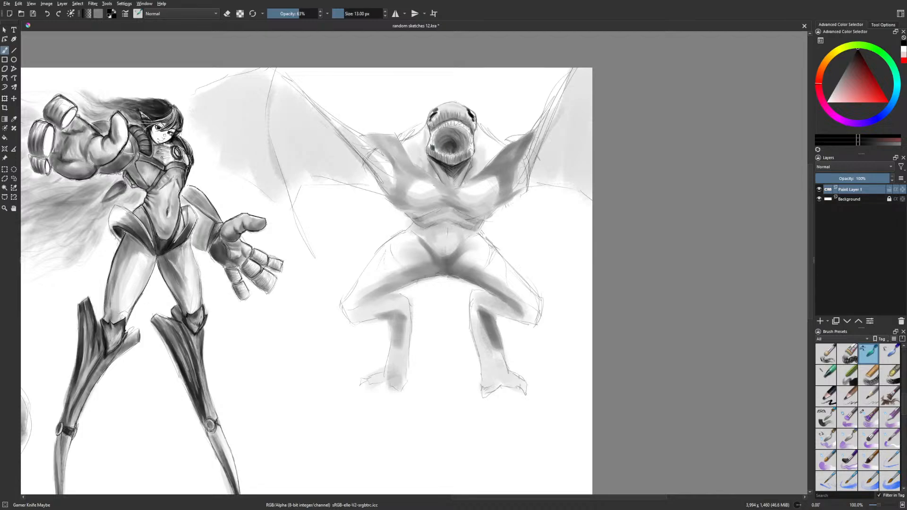
Raise the brush opacity to 80% and then 100% while painting dark gaps between the creature's lower and upper teeth
left_click(309, 13)
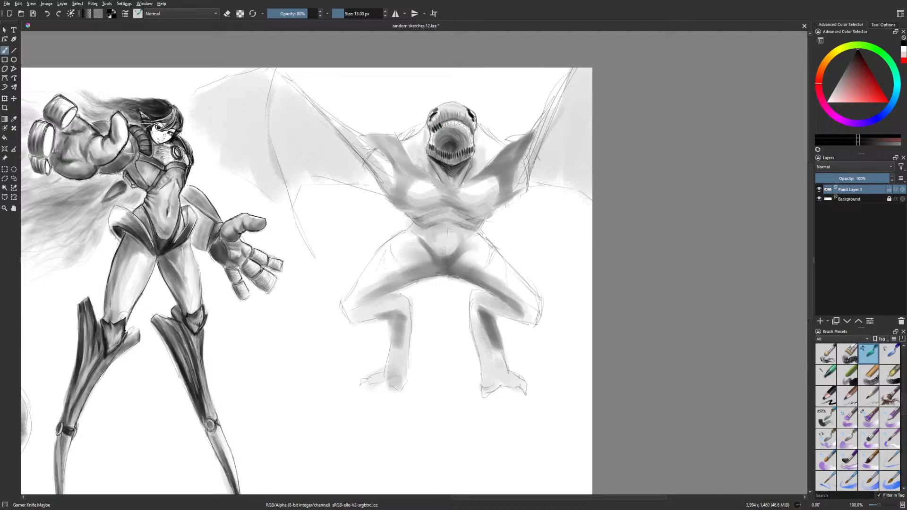
left_click_drag(445, 120, 451, 127)
left_click_drag(310, 14, 321, 18)
left_click_drag(457, 121, 461, 126)
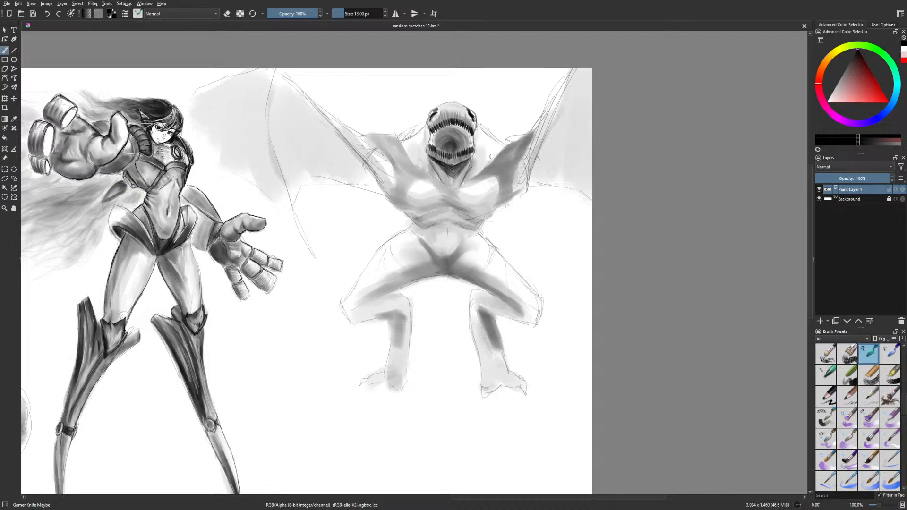
Lighten the creature's chest and shoulders in eraser mode, reducing the brush to 36% opacity and 35.51 px
left_click(354, 14)
key("e")
left_click_drag(425, 182, 412, 181)
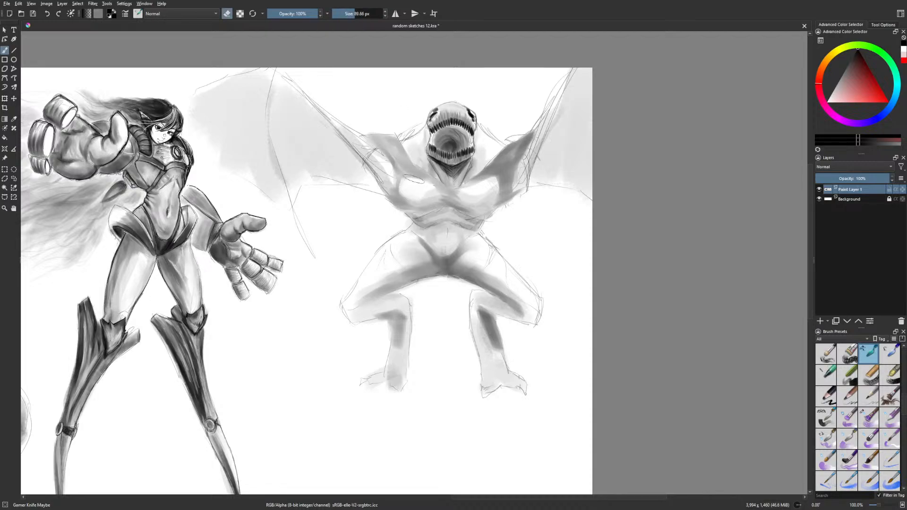
left_click_drag(295, 14, 287, 14)
left_click_drag(354, 14, 348, 14)
mouse_move(418, 188)
left_mouse_down()
mouse_move(457, 192)
mouse_move(453, 200)
mouse_move(494, 189)
mouse_move(498, 177)
mouse_move(488, 178)
mouse_move(520, 158)
mouse_move(525, 143)
left_mouse_up()
left_click_drag(402, 181, 421, 176)
Turn off eraser mode and shade the creature's shoulders on both sides of the neck, mirroring the view to continue
key("e")
mouse_move(408, 141)
left_mouse_down()
mouse_move(422, 131)
mouse_move(406, 143)
mouse_move(420, 137)
mouse_move(417, 153)
left_mouse_up()
mouse_move(482, 141)
left_mouse_down()
mouse_move(488, 135)
mouse_move(486, 155)
mouse_move(495, 150)
left_mouse_up()
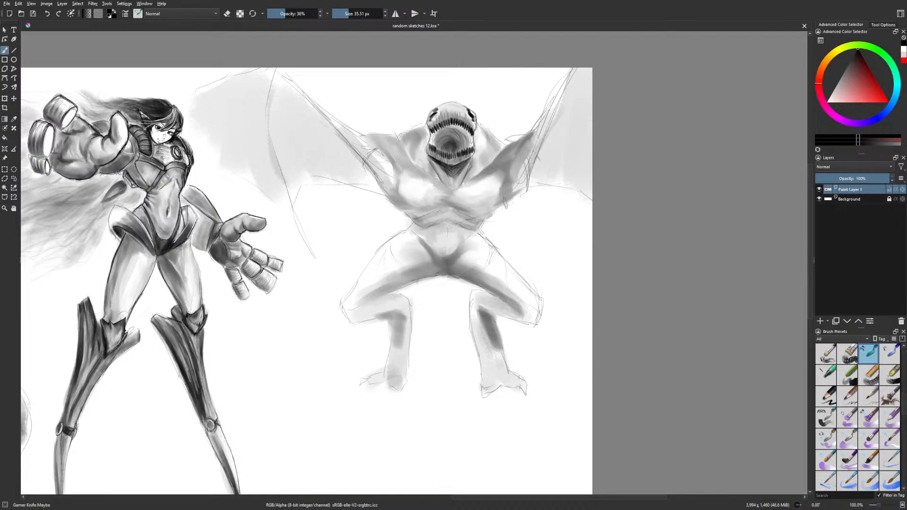
key("m")
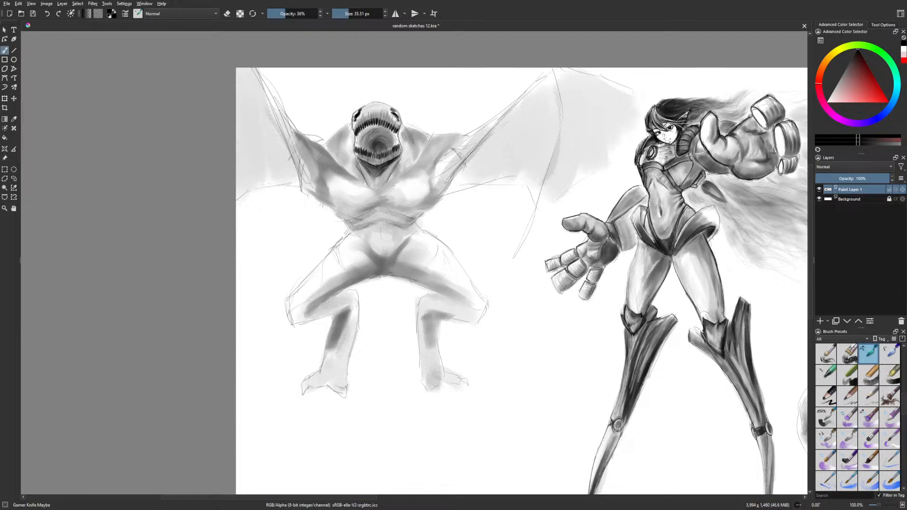
left_click_drag(298, 136, 338, 169)
mouse_move(418, 163)
left_mouse_down()
mouse_move(428, 142)
mouse_move(434, 160)
mouse_move(462, 137)
left_mouse_up()
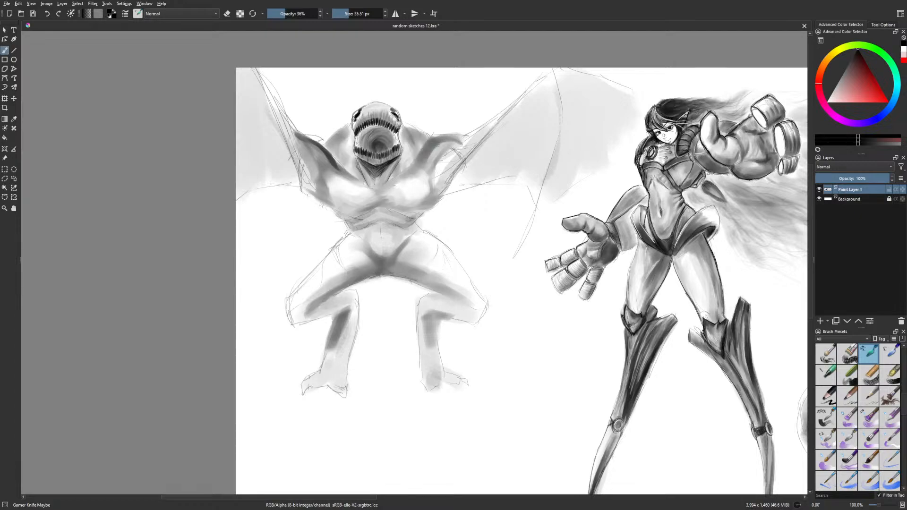
Restore the unmirrored view, shade both upper arms, and erase stray sketch lines along the upper edge of the left-hand arm
key("m")
mouse_move(377, 133)
left_mouse_down()
mouse_move(403, 144)
mouse_move(415, 166)
left_mouse_up()
mouse_move(513, 142)
left_mouse_down()
mouse_move(489, 166)
mouse_move(534, 133)
mouse_move(497, 165)
mouse_move(507, 151)
mouse_move(506, 166)
left_mouse_up()
key("e")
mouse_move(375, 140)
left_mouse_down()
mouse_move(349, 123)
mouse_move(361, 114)
mouse_move(331, 110)
mouse_move(341, 120)
mouse_move(309, 94)
left_mouse_up()
Paint dark shading along both raised arms up to the canvas edge, redoing the right-hand forearm stroke
key("e")
mouse_move(373, 165)
left_mouse_down()
mouse_move(289, 72)
mouse_move(341, 123)
left_mouse_up()
mouse_move(341, 123)
left_mouse_down()
mouse_move(297, 77)
mouse_move(347, 123)
left_mouse_up()
mouse_move(346, 127)
left_mouse_down()
mouse_move(303, 94)
mouse_move(382, 159)
left_mouse_up()
left_click_drag(523, 134, 554, 103)
key("ctrl+z")
left_click_drag(539, 134, 569, 76)
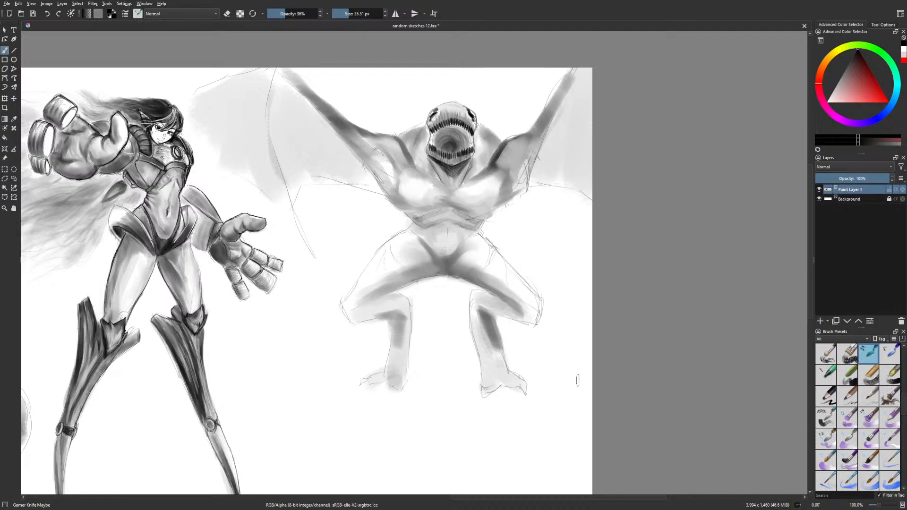
mouse_move(374, 158)
left_mouse_down()
mouse_move(315, 107)
mouse_move(378, 158)
mouse_move(336, 137)
mouse_move(290, 82)
mouse_move(387, 165)
left_mouse_up()
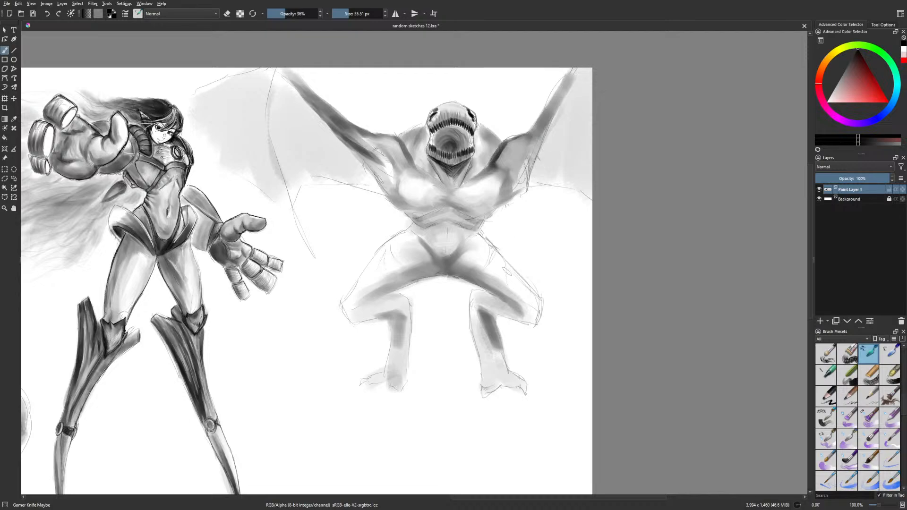
In mirrored view, fill and darken the raised arm nearest the canvas edge from forearm to elbow, then restore the view
key("m")
mouse_move(289, 141)
left_mouse_down()
mouse_move(303, 164)
mouse_move(255, 80)
mouse_move(279, 134)
mouse_move(296, 128)
mouse_move(268, 83)
left_mouse_up()
left_click_drag(287, 117, 253, 68)
left_click_drag(284, 133, 303, 161)
mouse_move(282, 138)
left_mouse_down()
mouse_move(305, 164)
mouse_move(280, 128)
left_mouse_up()
left_click_drag(297, 164, 305, 186)
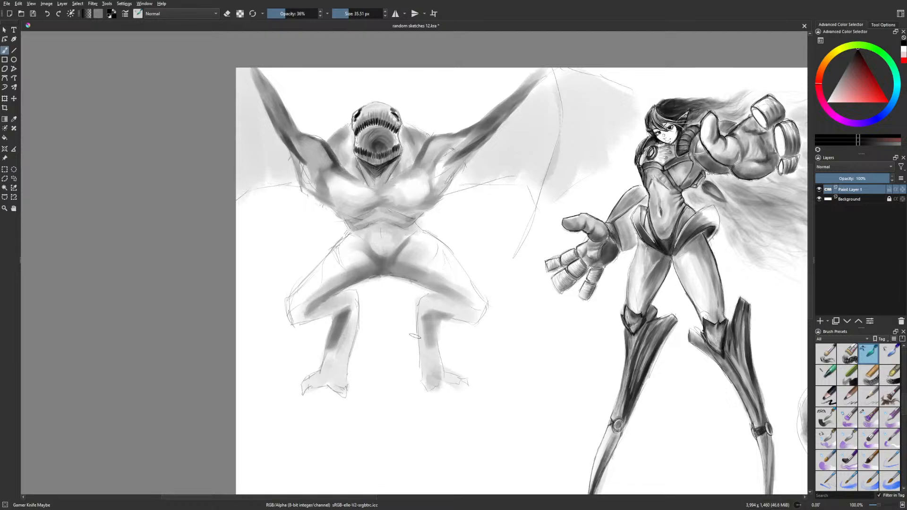
key("m")
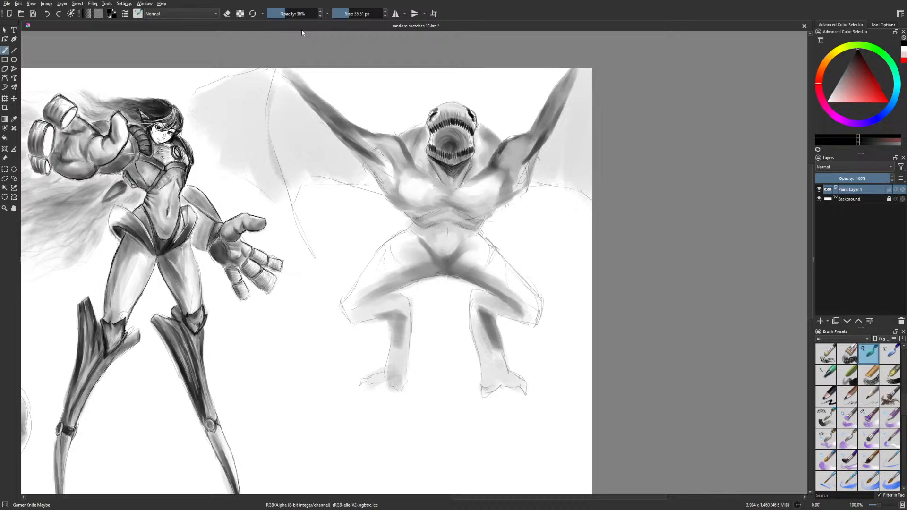
left_click_drag(303, 14, 329, 14)
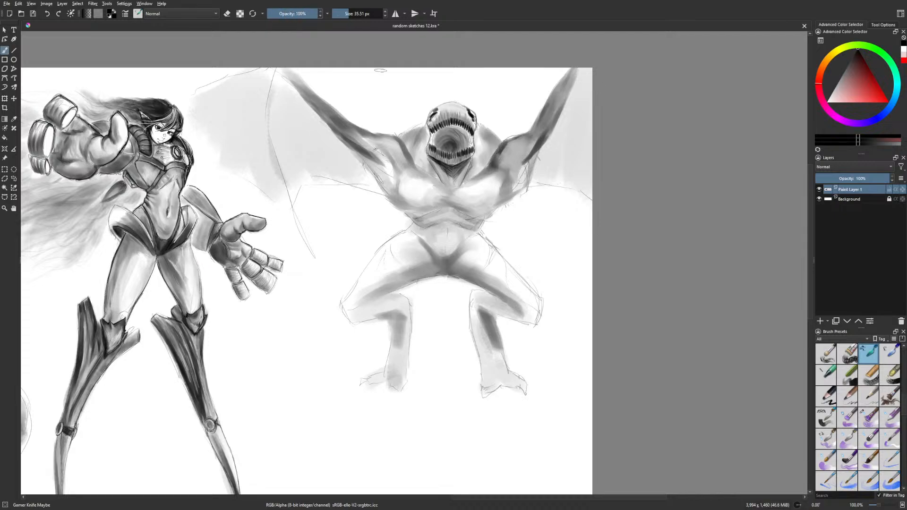
left_click_drag(314, 104, 401, 186)
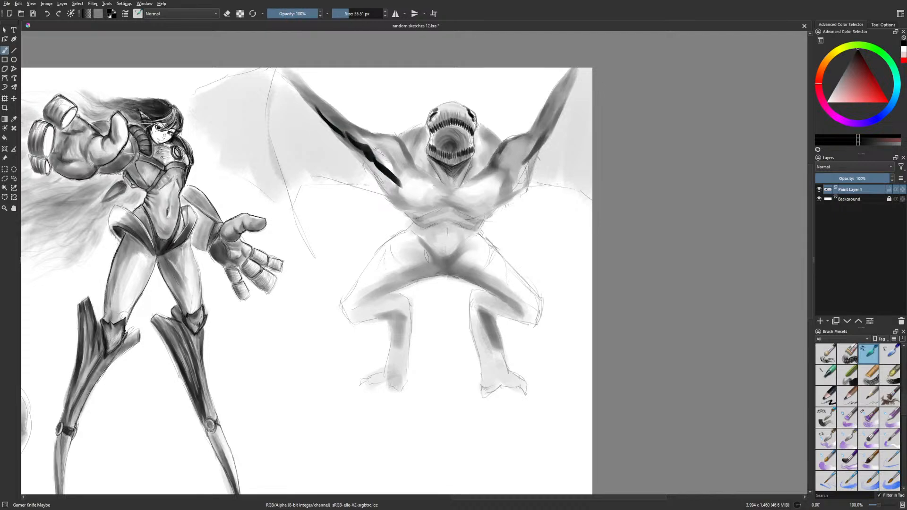
key("ctrl+z")
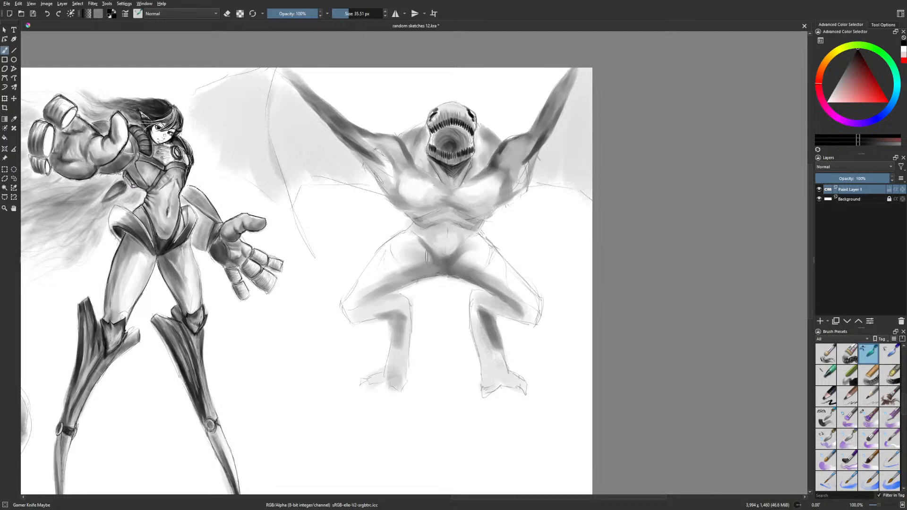
Set the brush opacity to 29% and shade the underside of the left-hand arm and both armpits
left_click(284, 13)
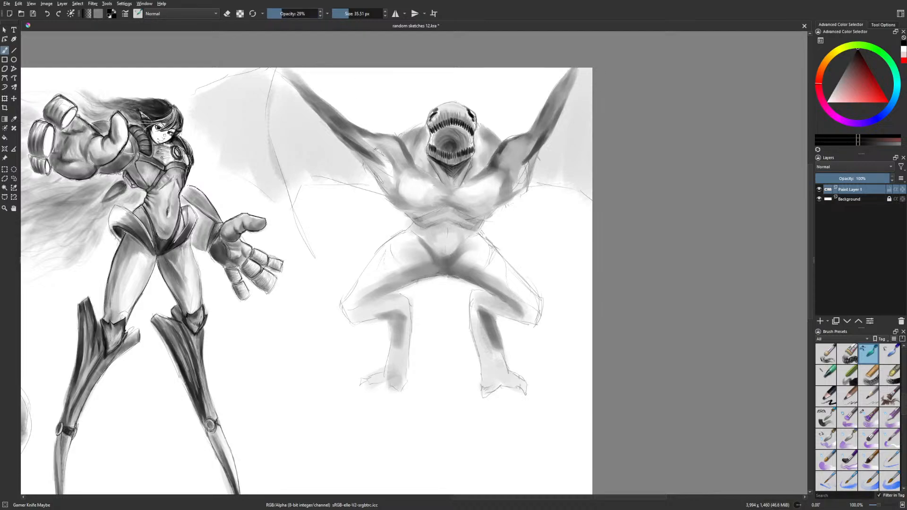
mouse_move(330, 127)
left_mouse_down()
mouse_move(299, 93)
mouse_move(402, 198)
mouse_move(385, 187)
mouse_move(396, 174)
mouse_move(399, 200)
mouse_move(397, 175)
mouse_move(413, 208)
left_mouse_up()
mouse_move(511, 184)
left_mouse_down()
mouse_move(510, 176)
mouse_move(505, 197)
left_mouse_up()
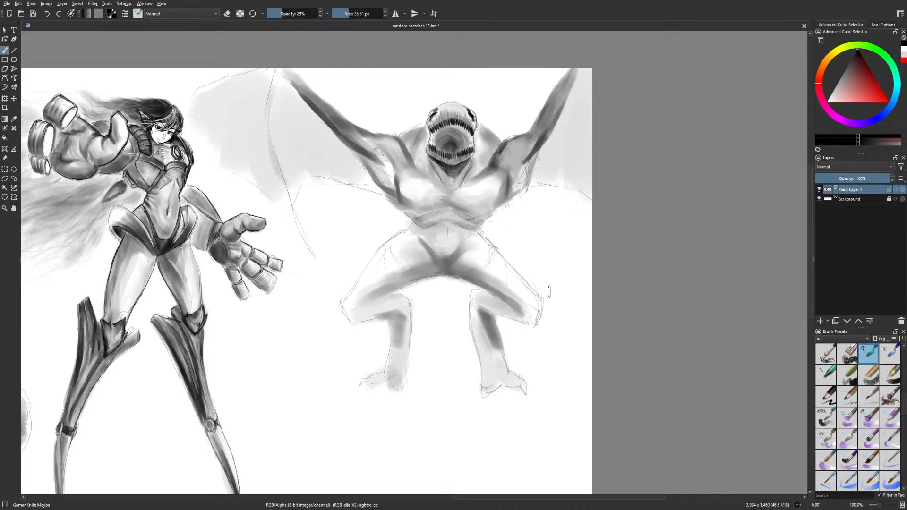
right_click(571, 310)
left_click(596, 349)
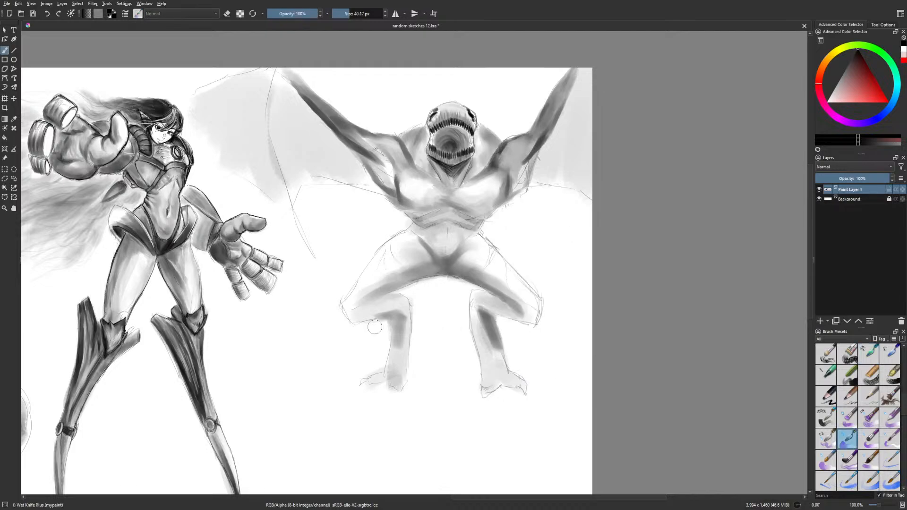
mouse_move(238, 384)
left_mouse_down()
mouse_move(316, 359)
mouse_move(288, 411)
mouse_move(269, 416)
mouse_move(334, 378)
mouse_move(307, 431)
left_mouse_up()
left_click(287, 13)
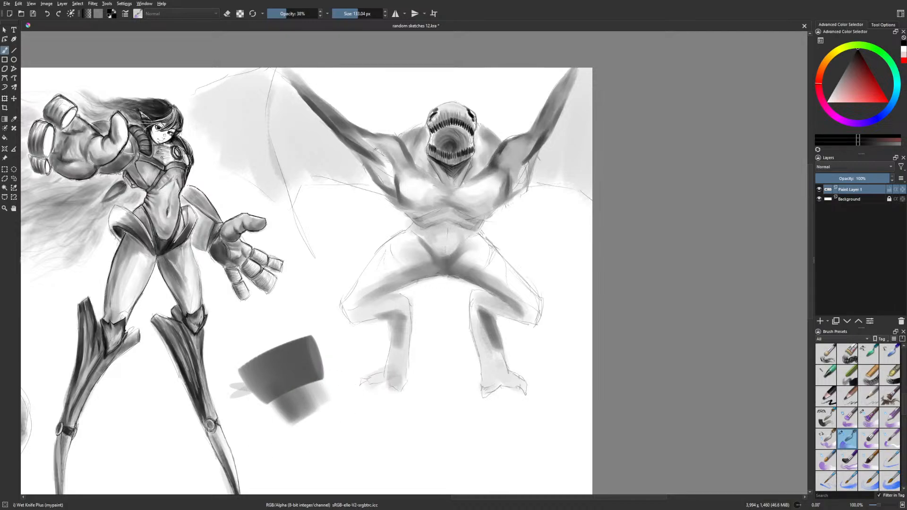
left_click(316, 14)
mouse_move(307, 326)
left_mouse_down()
mouse_move(281, 354)
mouse_move(285, 378)
left_mouse_up()
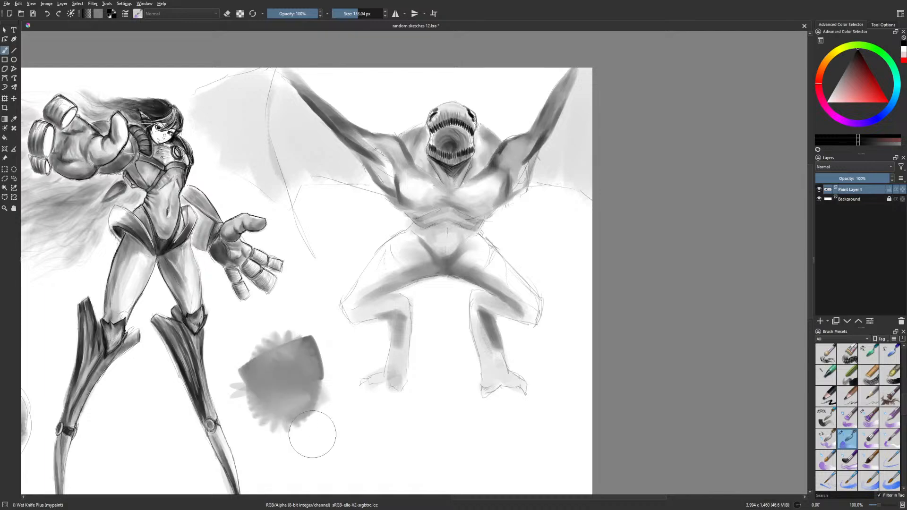
key("ctrl+z")
key("ctrl+z")
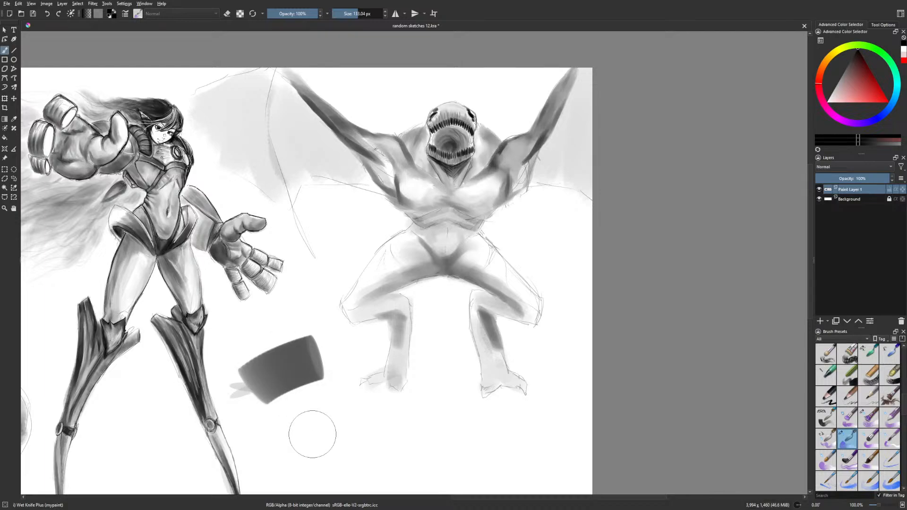
key("ctrl+z")
right_click(568, 336)
left_click(621, 336)
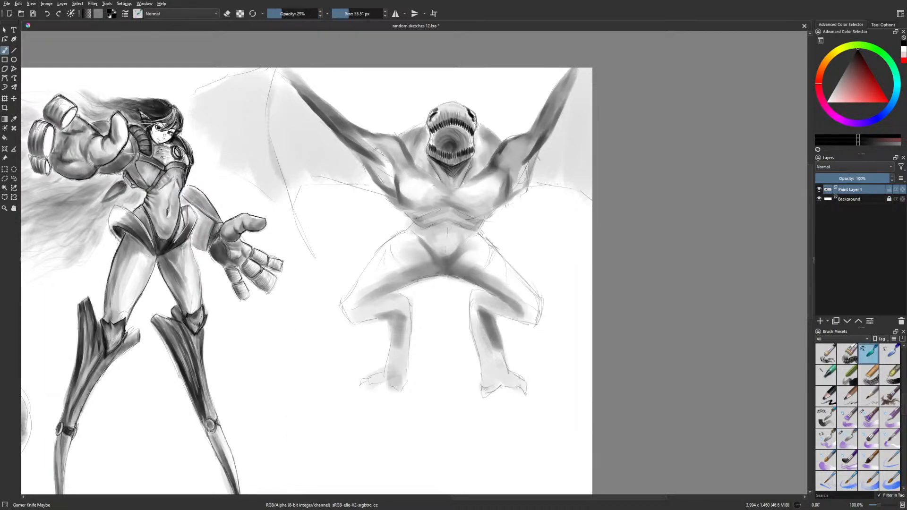
Darken the edges of the right-hand raised arm and the side of the torso beneath it
left_click_drag(534, 126, 554, 91)
left_click_drag(543, 143, 571, 94)
mouse_move(522, 183)
left_mouse_down()
mouse_move(525, 167)
mouse_move(517, 198)
left_mouse_up()
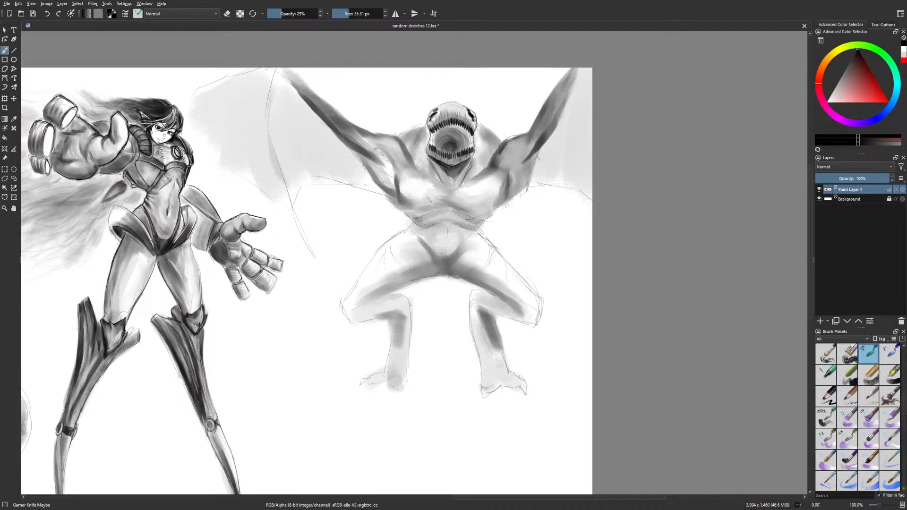
Paint dark toes and claws on both of the creature's feet, and shade the lower legs from knee to ankle
mouse_move(486, 380)
left_mouse_down()
mouse_move(482, 399)
mouse_move(496, 386)
mouse_move(524, 388)
left_mouse_up()
mouse_move(389, 373)
left_mouse_down()
mouse_move(391, 390)
mouse_move(400, 386)
left_mouse_up()
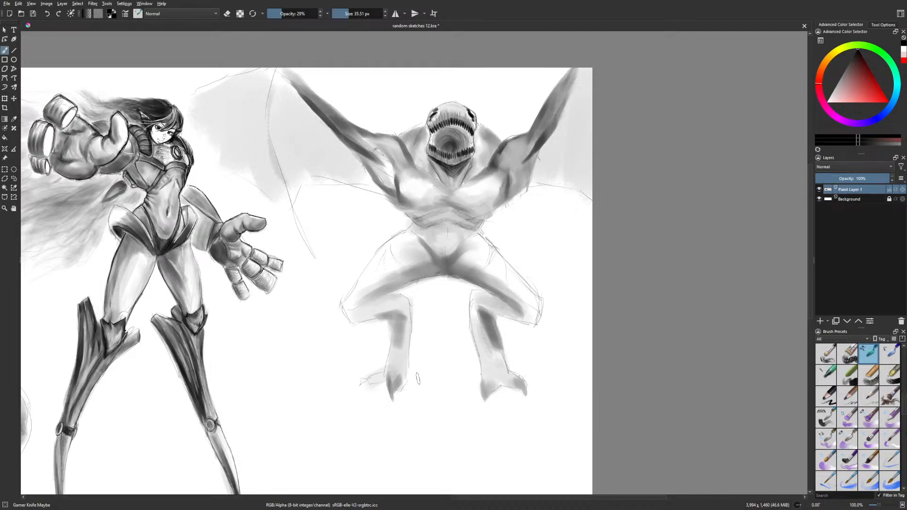
mouse_move(362, 374)
left_mouse_down()
mouse_move(362, 390)
mouse_move(375, 380)
mouse_move(365, 378)
mouse_move(380, 377)
left_mouse_up()
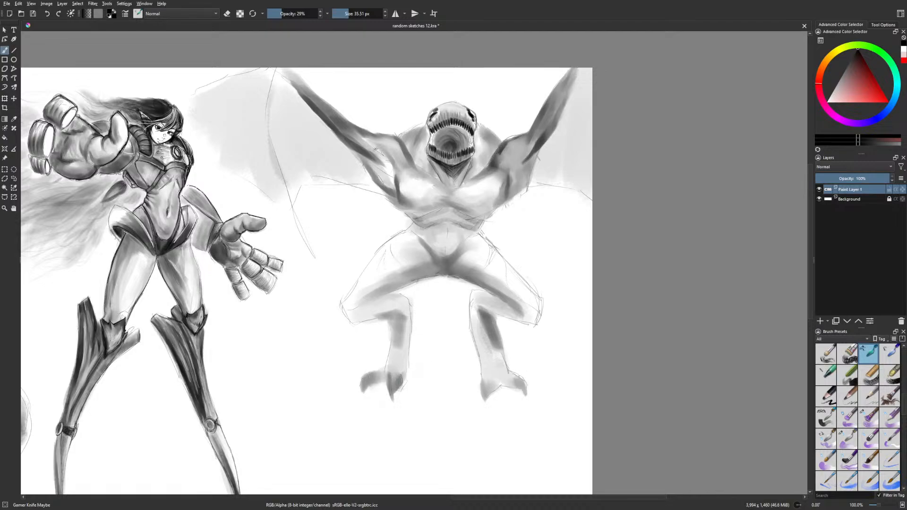
mouse_move(406, 354)
left_mouse_down()
mouse_move(409, 318)
mouse_move(407, 363)
left_mouse_up()
mouse_move(476, 336)
left_mouse_down()
mouse_move(484, 386)
mouse_move(481, 362)
mouse_move(499, 384)
mouse_move(514, 386)
mouse_move(515, 377)
left_mouse_up()
left_click_drag(482, 315, 494, 356)
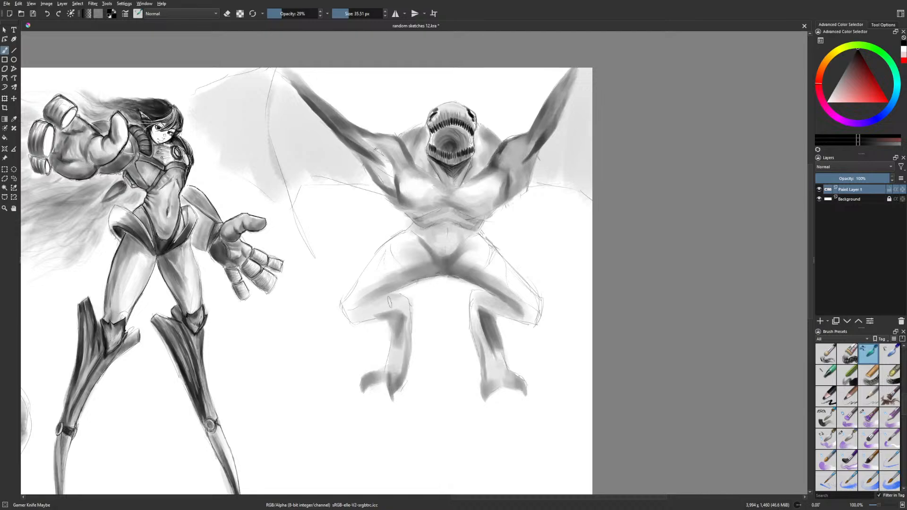
left_click_drag(401, 318, 402, 343)
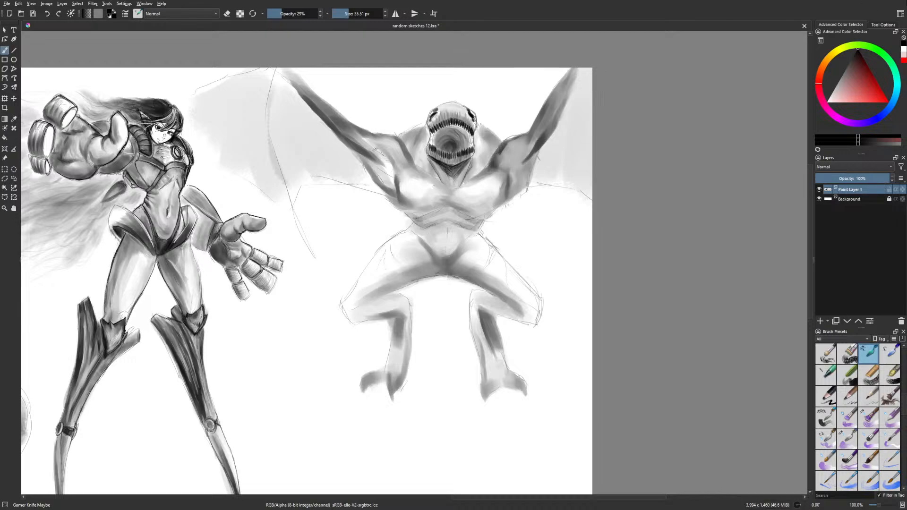
Switch to Snipping Tool and examine the captured artwork of the horned, tentacled giant above the burning figure
key("alt+Tab")
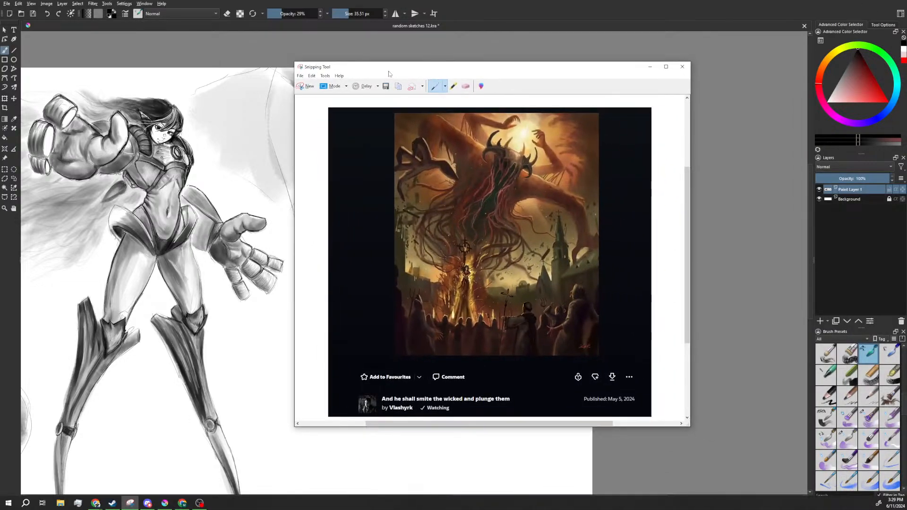
left_click(665, 69)
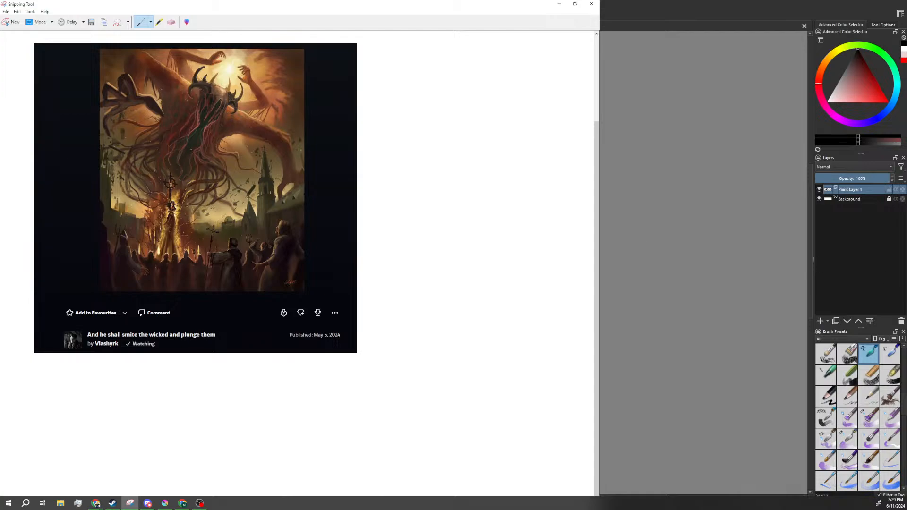
key("alt+Tab")
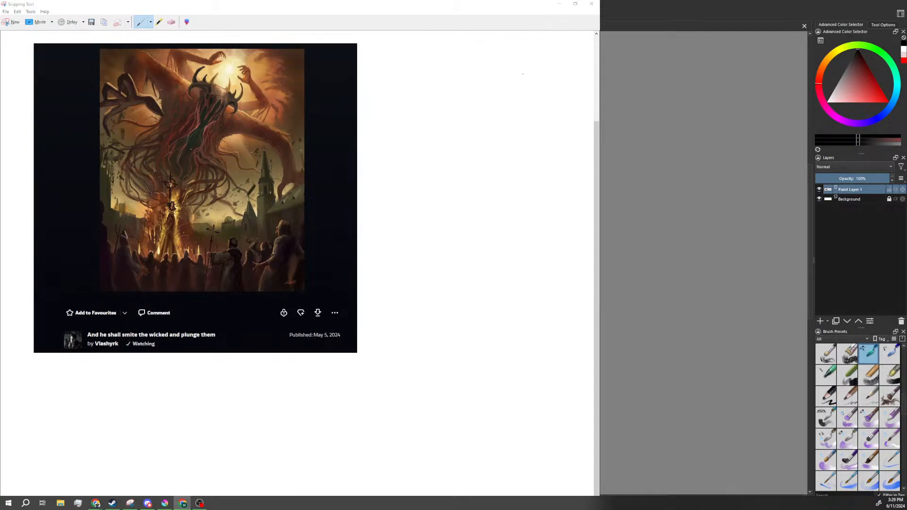
left_click(575, 4)
left_click_drag(531, 64, 529, 50)
scroll(486, 226, "down", 1)
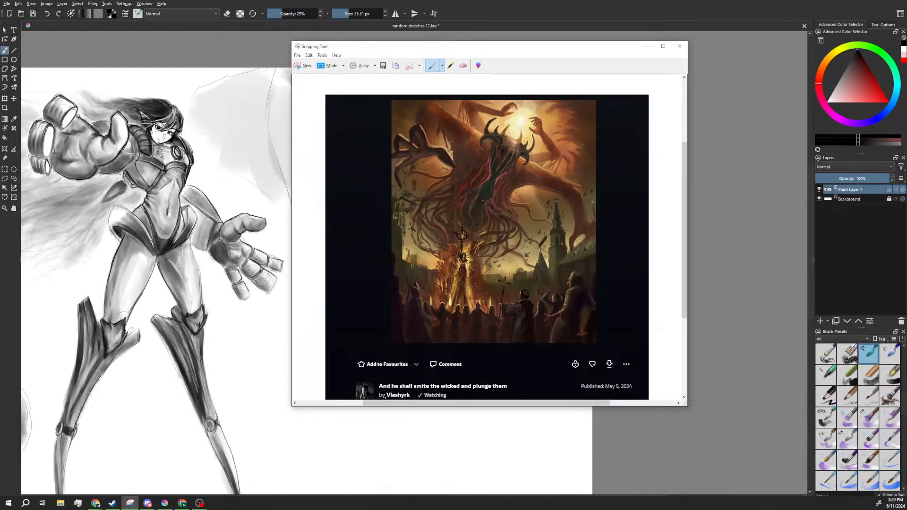
scroll(413, 398, "down", 3)
scroll(513, 184, "up", 4)
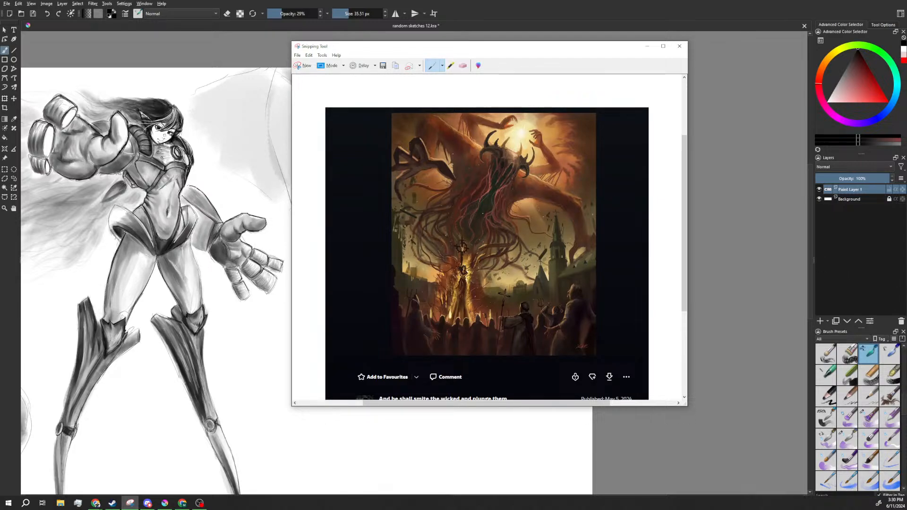
key("alt+Tab")
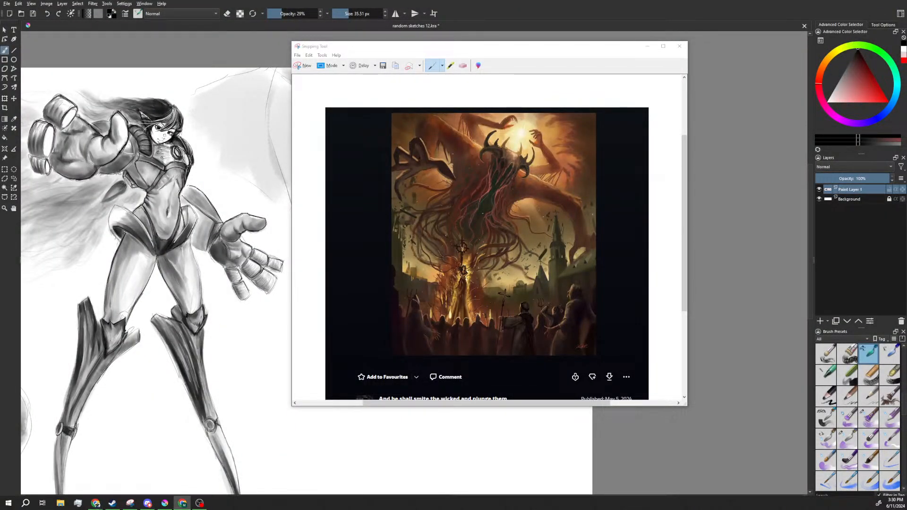
Close the Snipping Tool capture without saving it and return to the sketch sheet in Krita
left_click_drag(555, 52, 540, 53)
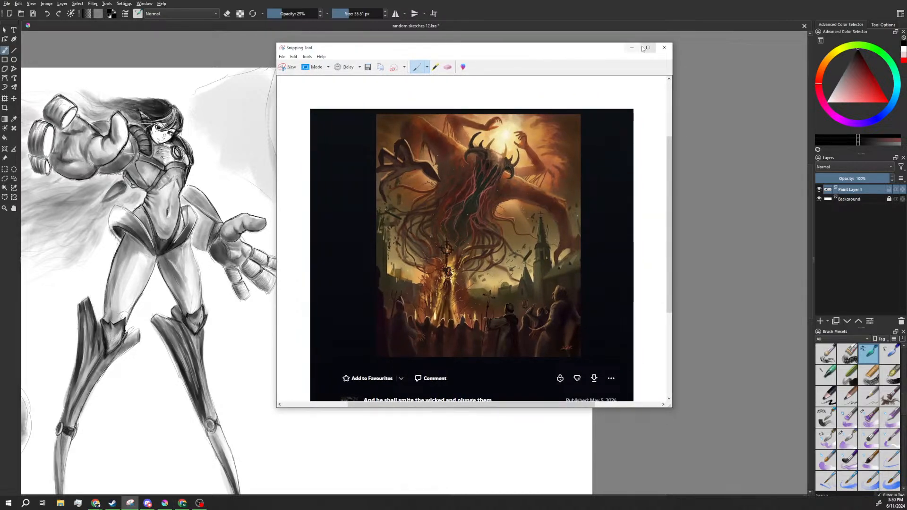
left_click(663, 49)
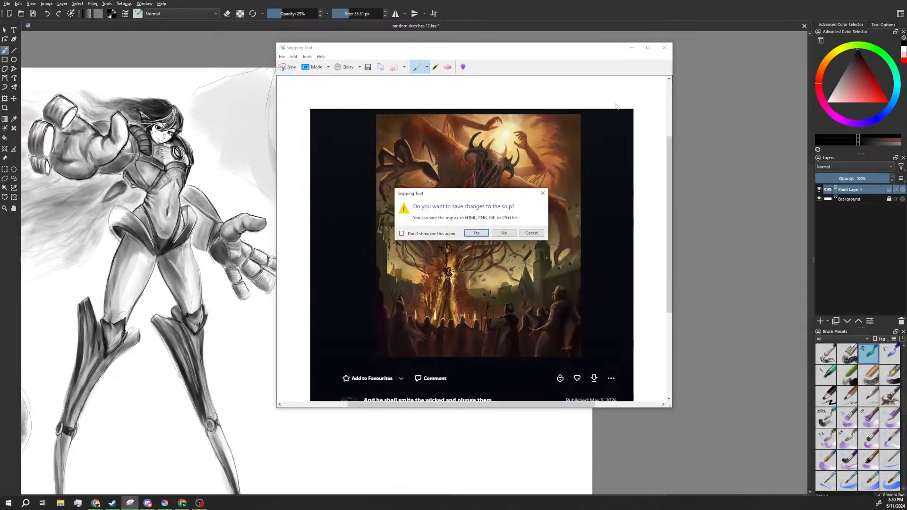
left_click(503, 231)
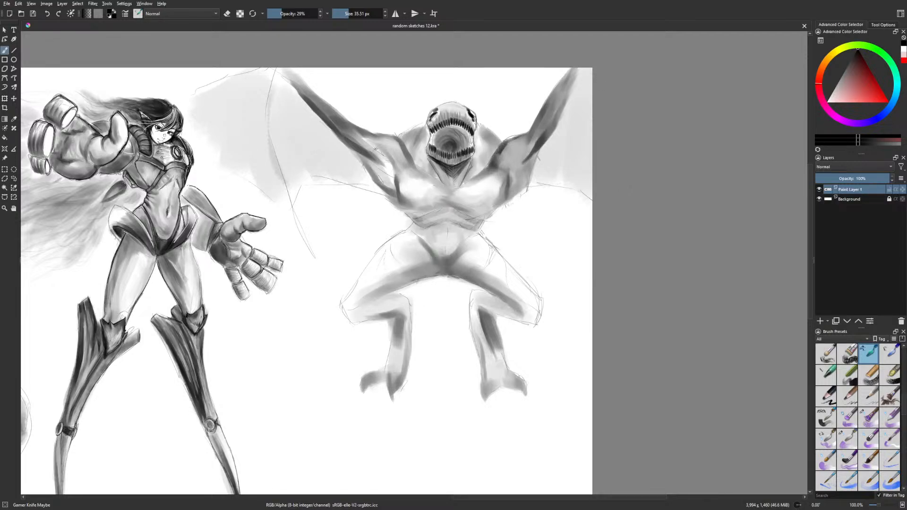
Deepen the shading on the winged creature's inner thigh and lower abdomen, using a 22 px brush for the abdomen
left_click_drag(470, 238, 471, 249)
key("ctrl+z")
left_click_drag(380, 292, 432, 274)
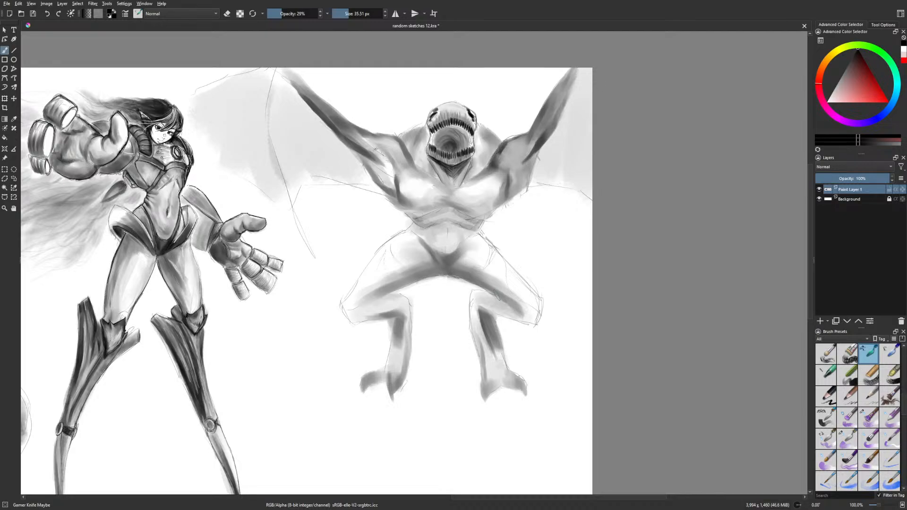
key("bracketleft")
mouse_move(414, 220)
left_mouse_down()
mouse_move(427, 227)
mouse_move(417, 217)
mouse_move(475, 214)
left_mouse_up()
mouse_move(460, 227)
left_mouse_down()
mouse_move(473, 225)
mouse_move(425, 209)
mouse_move(444, 207)
mouse_move(424, 209)
left_mouse_up()
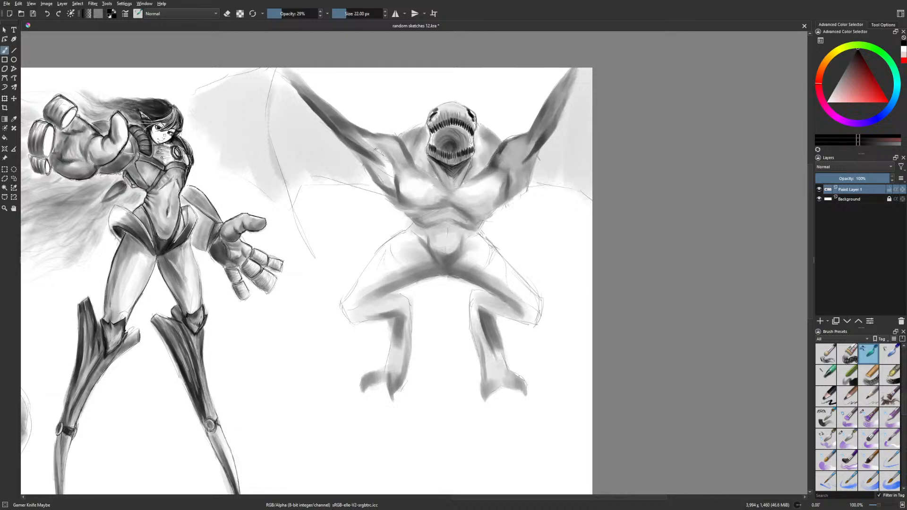
Touch up the winged creature's linework with the liner brush at 40% opacity and its eraser mode at 87%
right_click(464, 178)
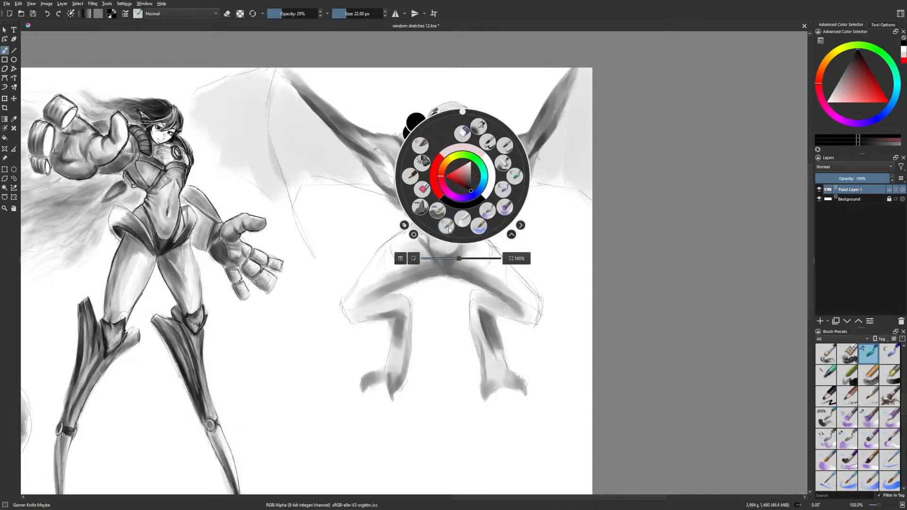
left_click(440, 155)
left_click_drag(281, 13, 292, 13)
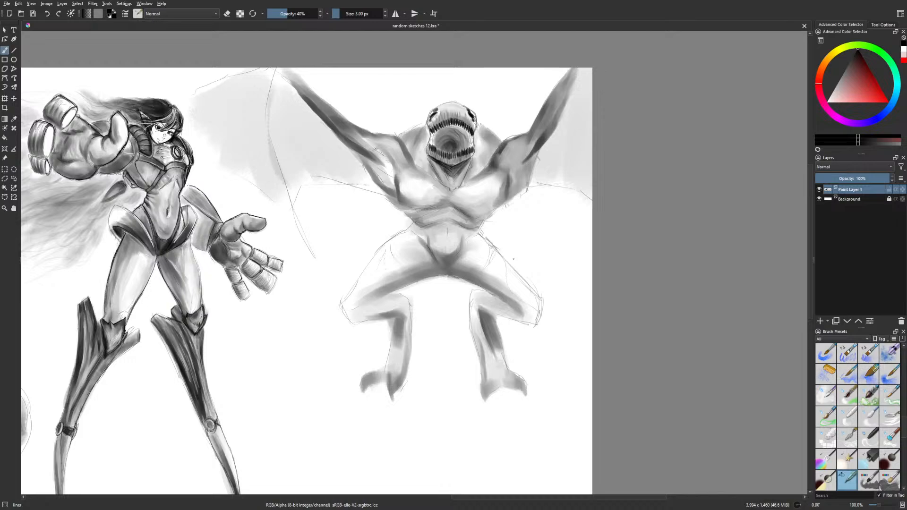
key("e")
left_click_drag(314, 14, 311, 13)
left_click_drag(584, 350, 575, 331)
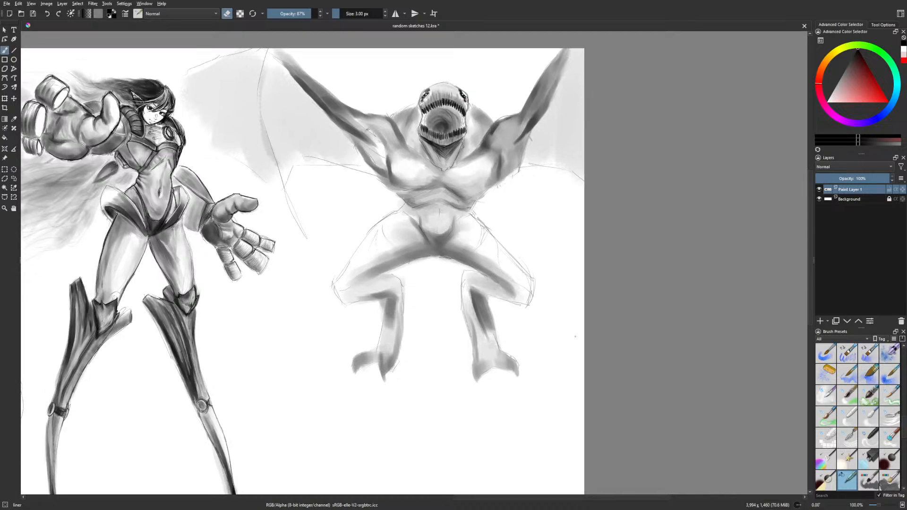
key("e")
Tint the inside of the creature's gaping mouth red with the Dry Roller brush at 21% opacity and about 63 px
left_click(288, 13)
right_click(485, 145)
left_click(537, 145)
right_click(450, 138)
left_click(425, 144)
left_click(351, 12)
left_click_drag(426, 118, 447, 128)
right_click(494, 140)
left_click(494, 179)
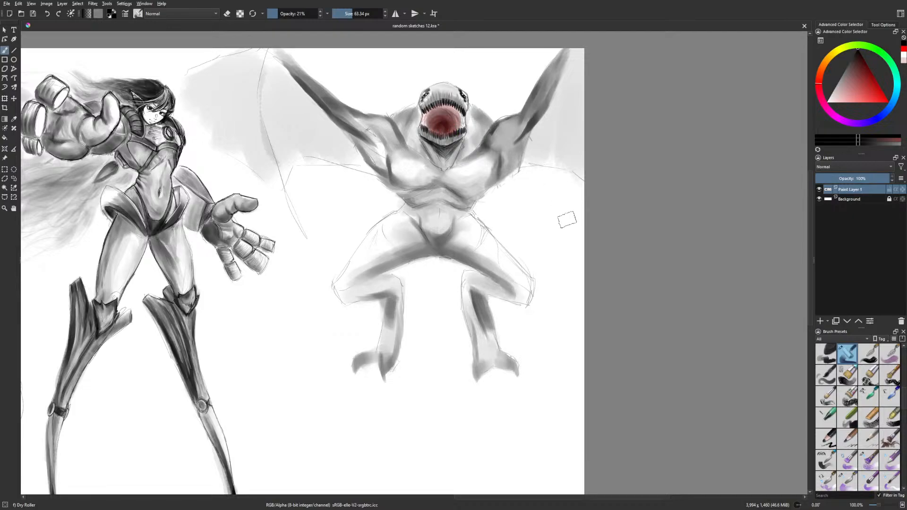
Soften the shading on the creature's lower legs, flank and raised arm with the Gamer Knife Maybe brush at 29% opacity
left_click_drag(554, 374, 555, 345)
right_click(537, 355)
left_click(589, 357)
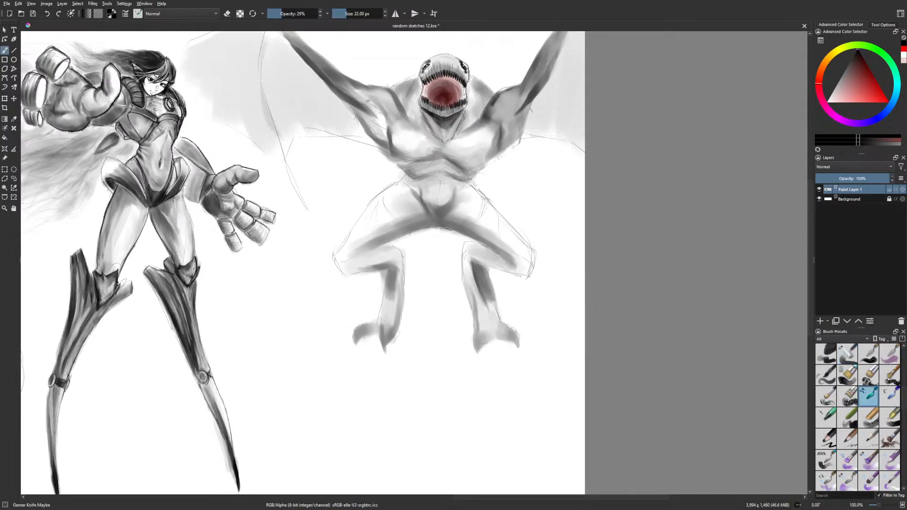
left_click_drag(347, 10, 357, 10)
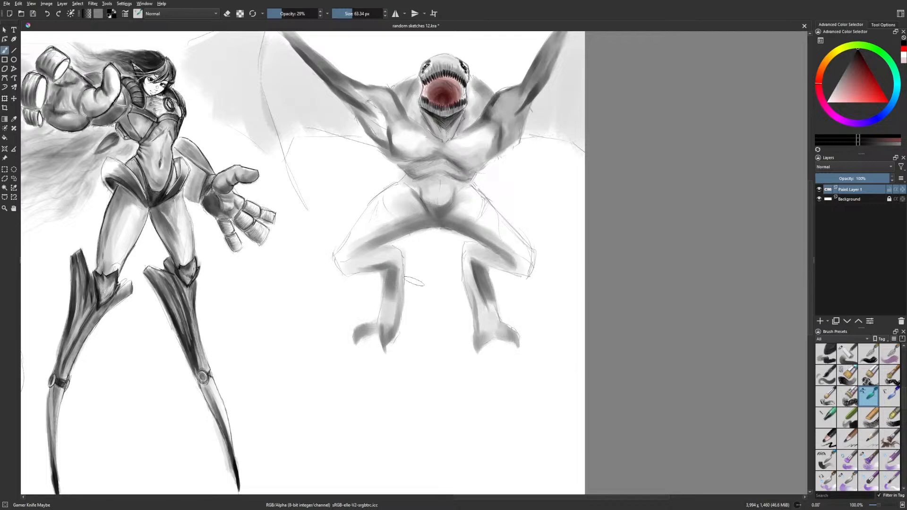
left_click_drag(386, 304, 386, 328)
left_click_drag(478, 161, 496, 156)
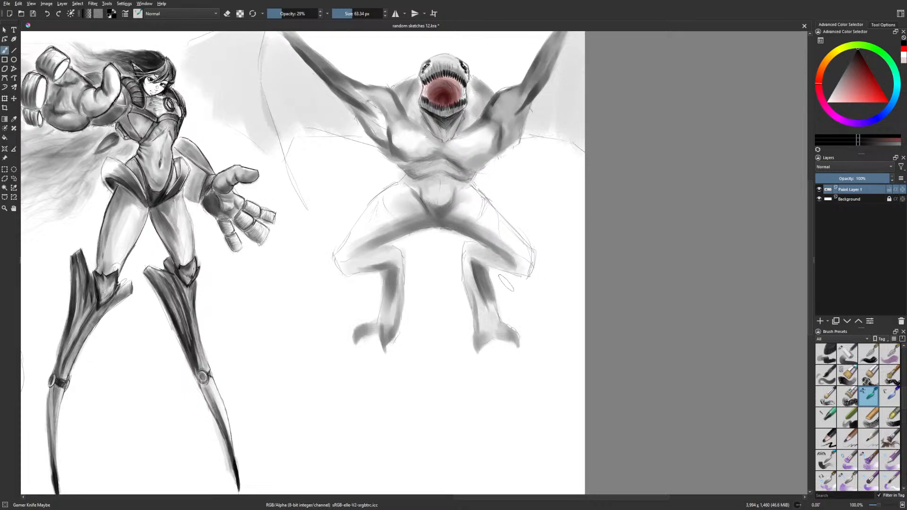
mouse_move(489, 161)
left_mouse_down()
mouse_move(465, 163)
mouse_move(482, 165)
mouse_move(489, 153)
left_mouse_up()
left_click(342, 14)
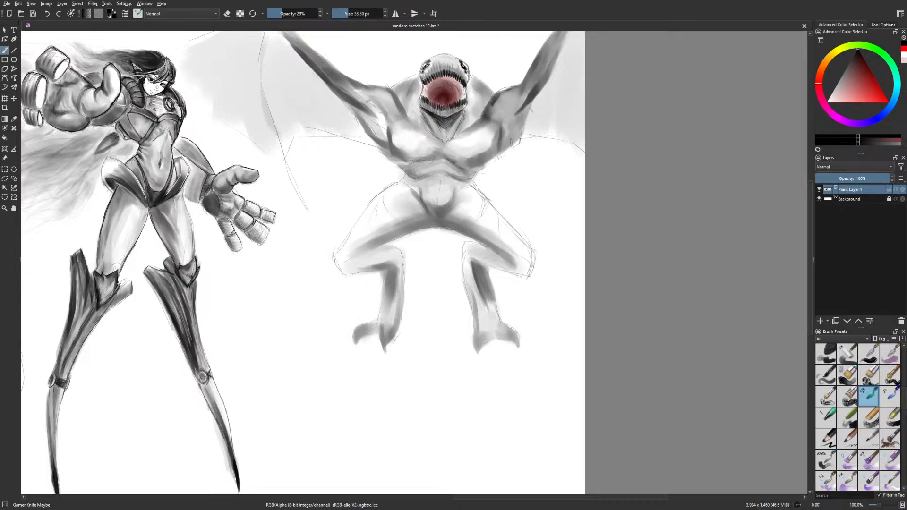
mouse_move(525, 119)
left_mouse_down()
mouse_move(522, 130)
mouse_move(538, 96)
left_mouse_up()
Sketch a cartoon creature's head with two ears, oval eyes, pointed snout and hanging tongue below the winged creature, using the liner brush
left_click_drag(484, 377, 487, 247)
right_click(456, 370)
left_click(414, 341)
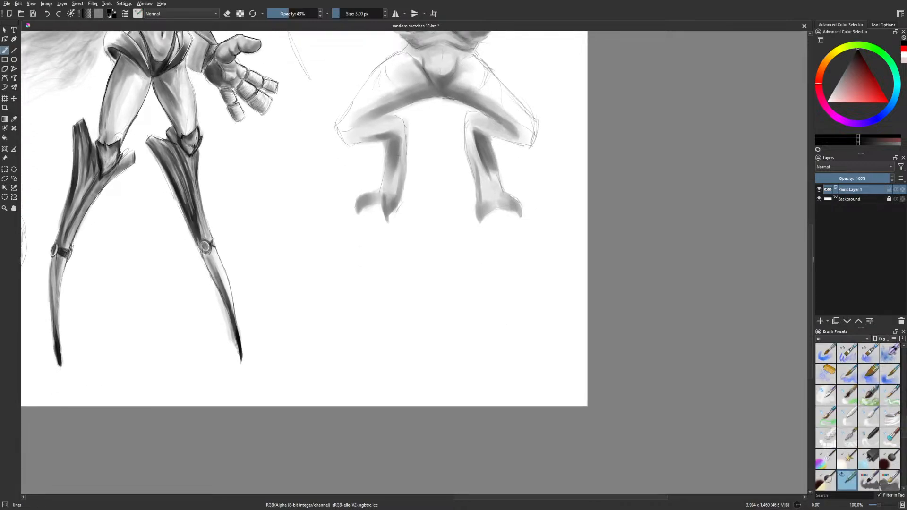
mouse_move(399, 308)
left_mouse_down()
mouse_move(422, 302)
mouse_move(397, 321)
mouse_move(361, 311)
mouse_move(411, 320)
left_mouse_up()
mouse_move(356, 320)
left_mouse_down()
mouse_move(343, 349)
mouse_move(433, 337)
left_mouse_up()
mouse_move(370, 300)
left_mouse_down()
mouse_move(378, 278)
mouse_move(447, 292)
mouse_move(433, 293)
mouse_move(465, 309)
mouse_move(458, 360)
left_mouse_up()
mouse_move(403, 347)
left_mouse_down()
mouse_move(427, 346)
mouse_move(420, 360)
left_mouse_up()
Outline the cartoon creature's boxy body, short flat feet and small left-hand arm with splayed fingers
mouse_move(364, 355)
left_mouse_down()
mouse_move(406, 360)
mouse_move(391, 393)
left_mouse_up()
key("ctrl+z")
key("ctrl+z")
mouse_move(391, 353)
left_mouse_down()
mouse_move(387, 393)
mouse_move(400, 394)
mouse_move(415, 382)
mouse_move(458, 390)
mouse_move(457, 359)
left_mouse_up()
mouse_move(388, 356)
left_mouse_down()
mouse_move(368, 366)
mouse_move(381, 378)
left_mouse_up()
left_click_drag(381, 370, 384, 378)
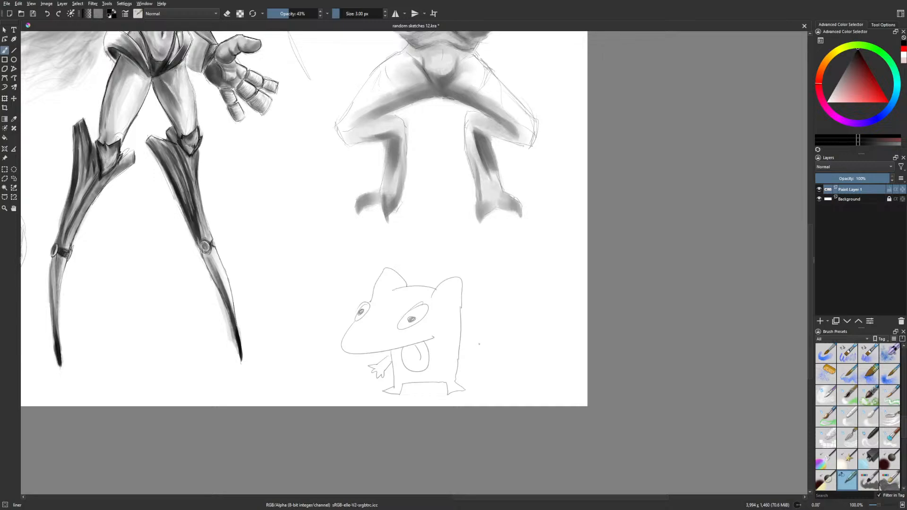
Draw the cartoon creature's right-hand arm with a clawed hand, and erase the body outline where the arm overlaps it
mouse_move(451, 346)
left_mouse_down()
mouse_move(470, 362)
mouse_move(469, 380)
left_mouse_up()
left_click_drag(469, 373, 476, 378)
left_click_drag(477, 368, 480, 374)
right_click(486, 344)
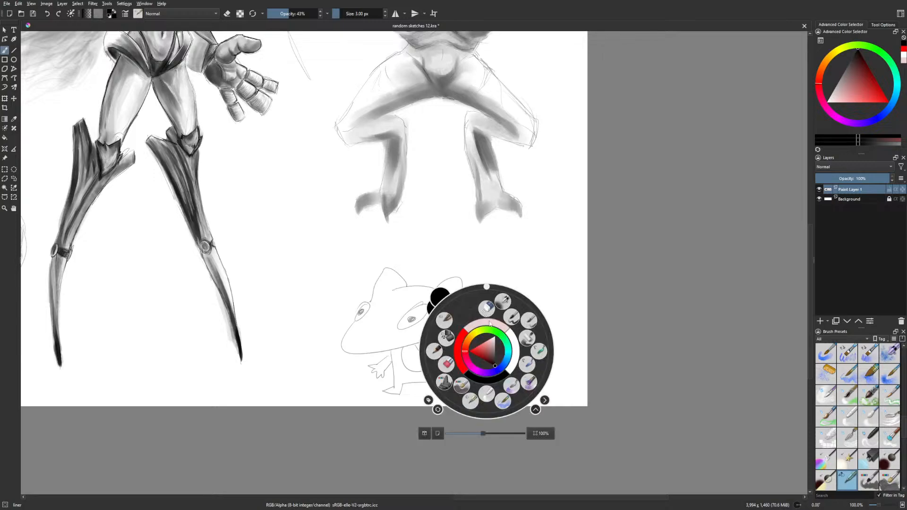
left_click(444, 373)
right_click(458, 360)
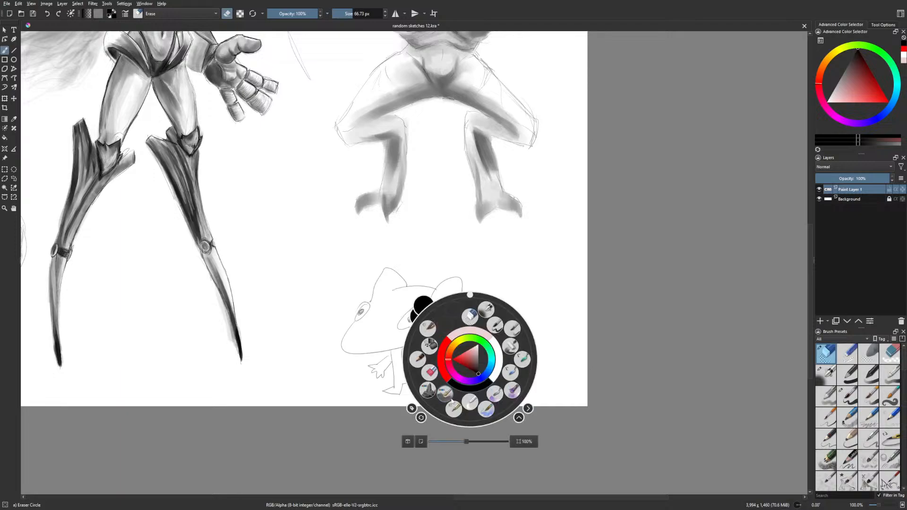
left_click(456, 394)
right_click(457, 392)
left_click(444, 440)
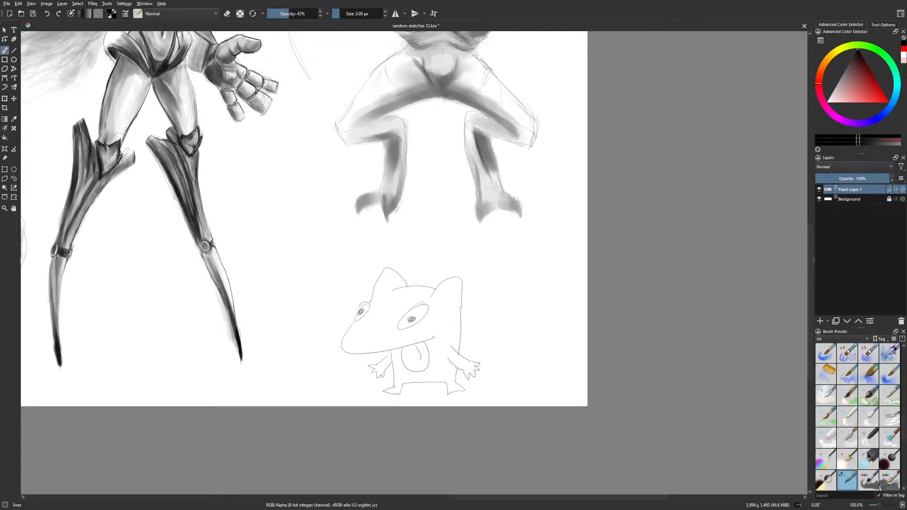
Lasso the whole cartoon creature, move it left toward the long-legged figure's foot, and clear the selection
left_click(13, 179)
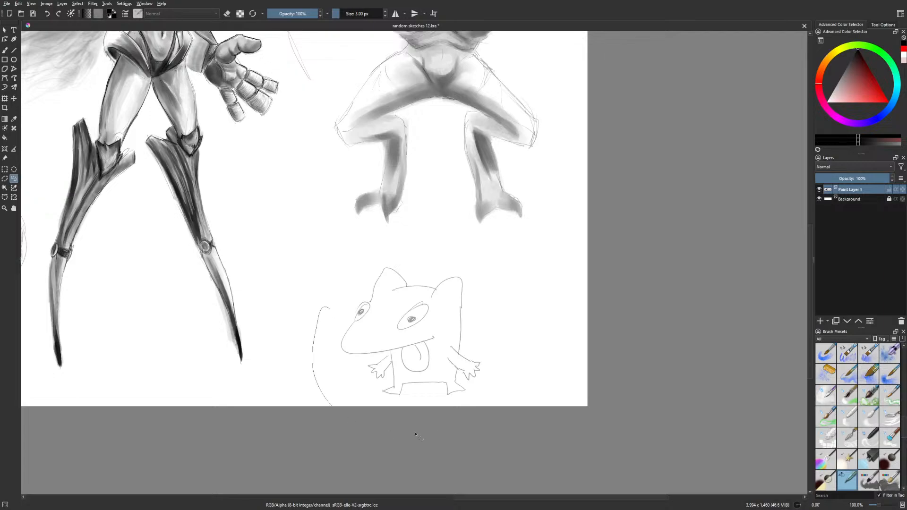
left_click_drag(323, 333, 326, 337)
key("t")
left_click_drag(448, 380, 376, 377)
left_click(13, 169)
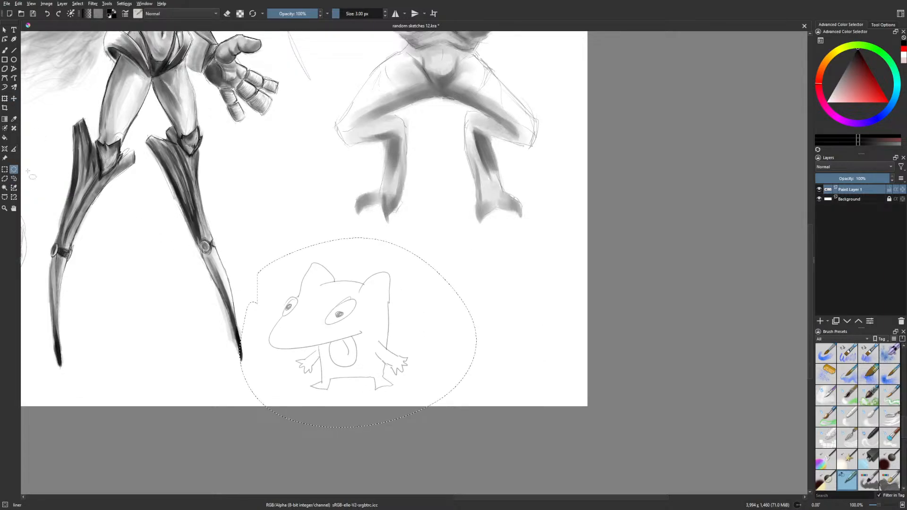
left_click(41, 113)
left_click(7, 51)
Draw a tiny round-headed stick figure and a small weapon-carrying figure beside the cartoon creature with the liner brush
right_click(448, 331)
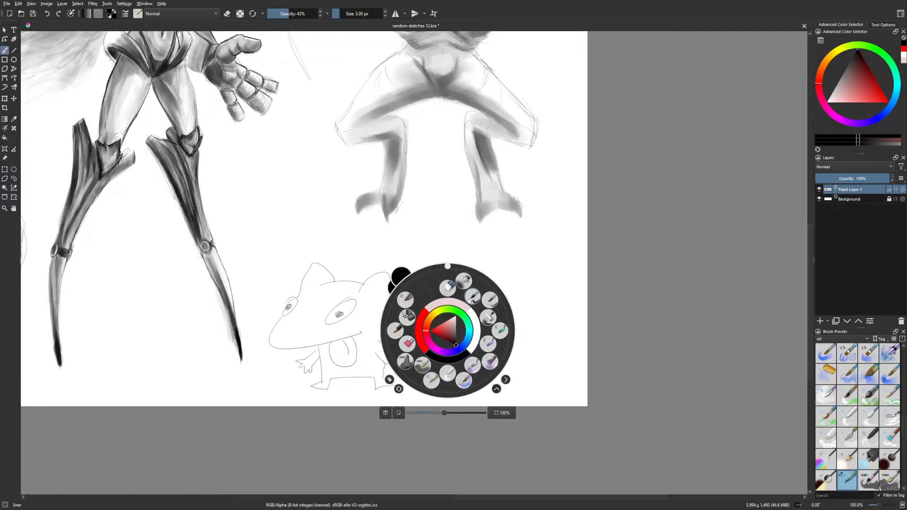
left_click(471, 306)
right_click(471, 306)
left_click(474, 344)
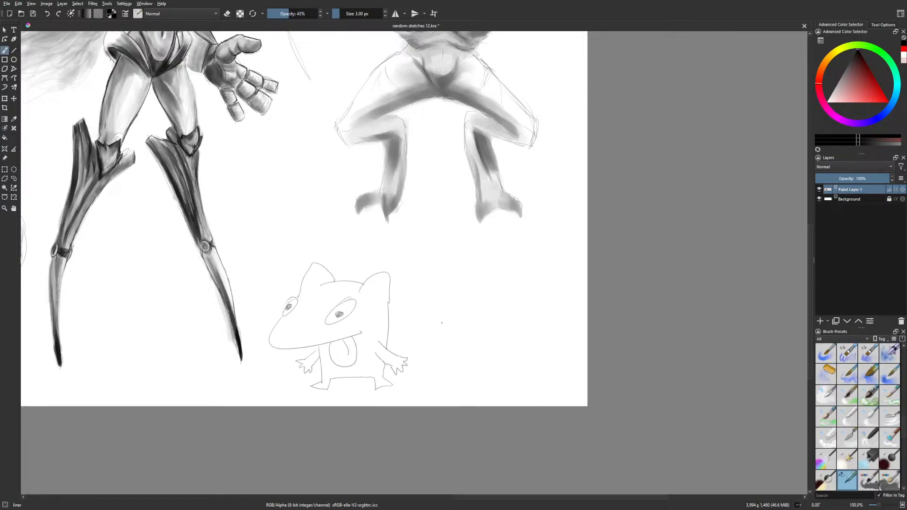
left_click_drag(458, 319, 465, 346)
key("ctrl+z")
key("ctrl+z")
left_click_drag(547, 342, 550, 352)
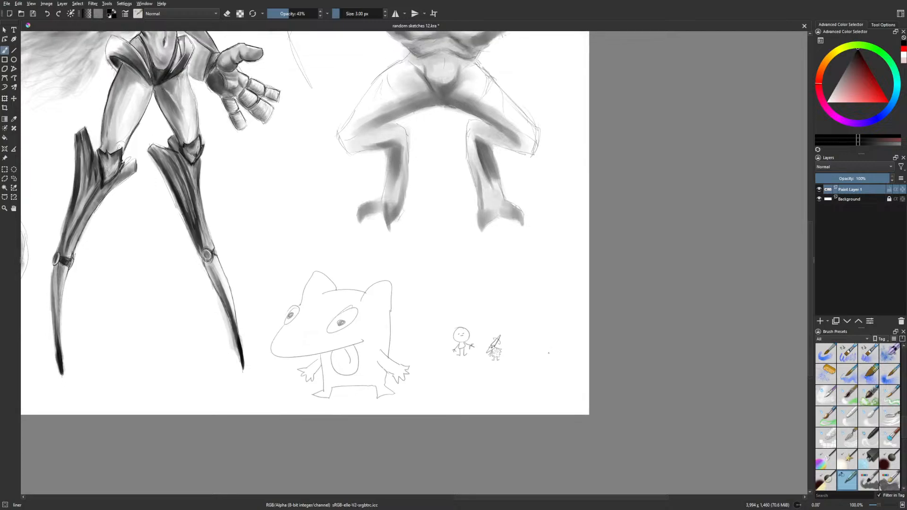
Lasso the round-headed stick figure, move it slightly closer to its small companion, and clear the selection
left_click(14, 179)
mouse_move(445, 332)
left_mouse_down()
mouse_move(484, 344)
mouse_move(458, 322)
left_mouse_up()
left_click(14, 98)
left_click_drag(464, 384, 468, 394)
left_click(13, 179)
left_click(32, 176)
left_click(5, 51)
Sketch a skull-like beast head with branching antlers facing the two tiny figures
left_click_drag(522, 349, 502, 355)
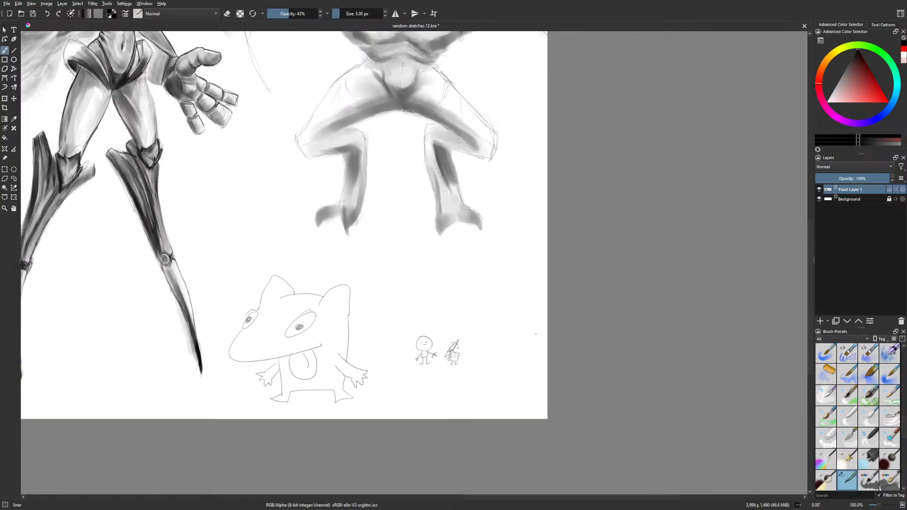
left_click_drag(487, 323, 487, 325)
mouse_move(476, 344)
left_mouse_down()
mouse_move(494, 333)
mouse_move(487, 321)
left_mouse_up()
key("ctrl+z")
mouse_move(495, 317)
left_mouse_down()
mouse_move(527, 292)
mouse_move(495, 298)
mouse_move(493, 313)
left_mouse_up()
left_click_drag(502, 323, 510, 320)
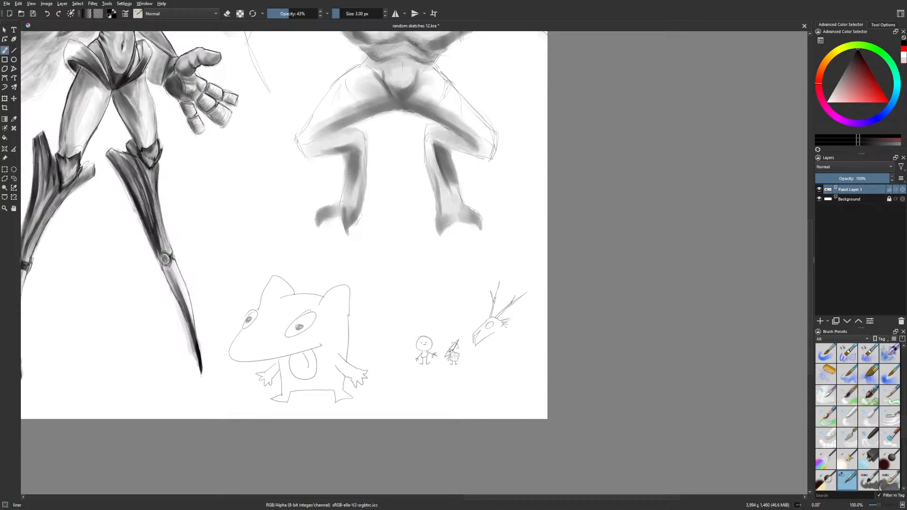
Paint a soft gray mane behind the antlered skull with the Gamer Knife Maybe brush at 29% opacity, mirroring the view to check it
right_click(516, 334)
left_click(568, 336)
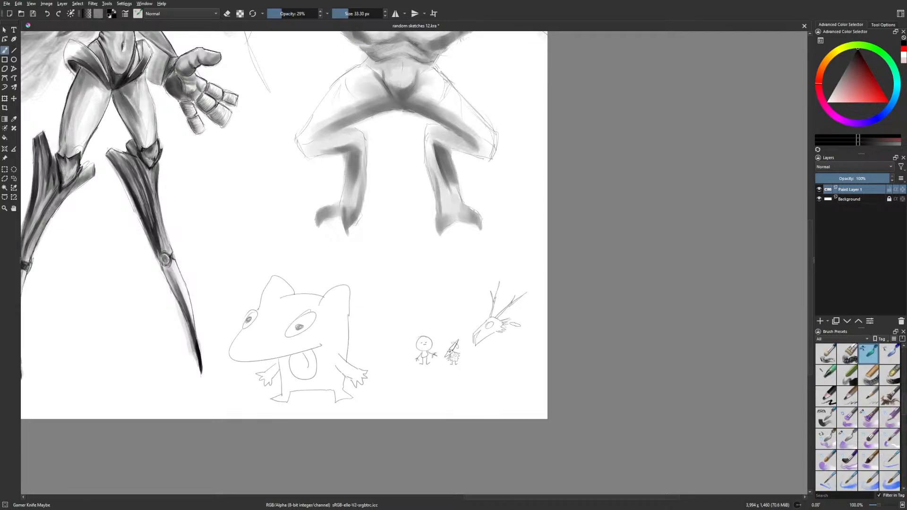
left_click_drag(517, 317, 497, 334)
key("m")
left_click_drag(328, 329, 321, 326)
left_click_drag(331, 314, 307, 331)
left_click_drag(326, 328, 307, 334)
left_click_drag(318, 321, 312, 321)
Outline the antlered beast's hunched back, bent arm and outstretched hand with the liner brush
right_click(364, 328)
left_click(348, 379)
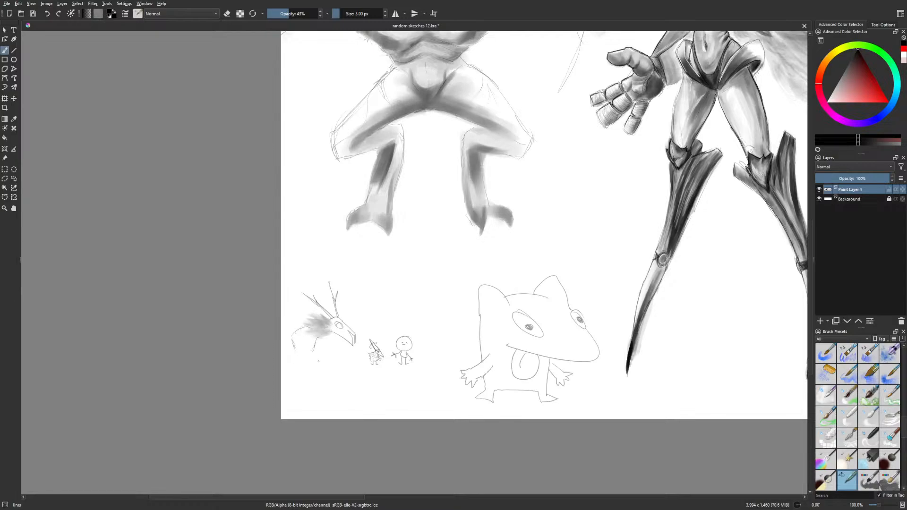
mouse_move(291, 351)
left_mouse_down()
mouse_move(302, 370)
mouse_move(312, 362)
mouse_move(336, 373)
mouse_move(299, 375)
mouse_move(340, 378)
left_mouse_up()
left_click_drag(335, 371, 350, 368)
left_click_drag(354, 384, 366, 387)
Erase rough lines on the beast's arm, redraw the forearm with the liner brush, and turn off the mirrored view
right_click(352, 369)
left_click(363, 327)
mouse_move(322, 387)
left_mouse_down()
mouse_move(336, 381)
mouse_move(331, 368)
left_mouse_up()
right_click(360, 385)
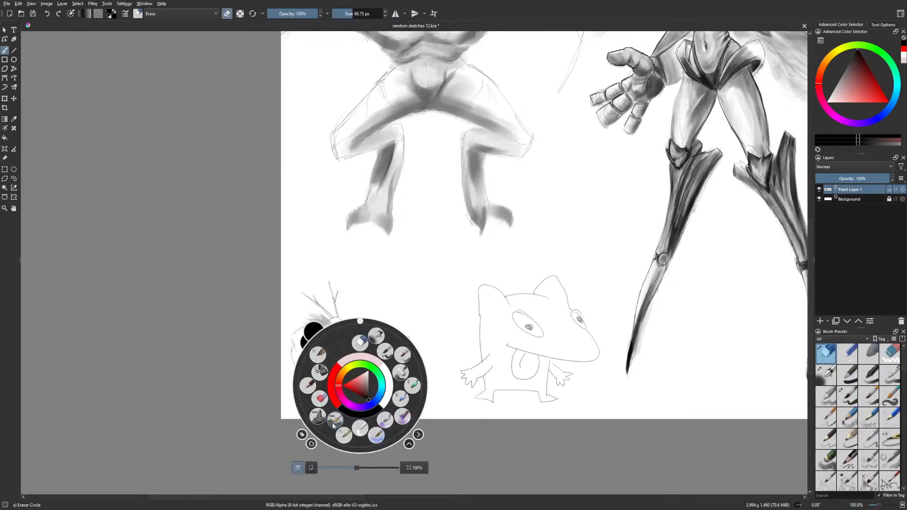
left_click(338, 426)
left_click_drag(325, 381, 338, 378)
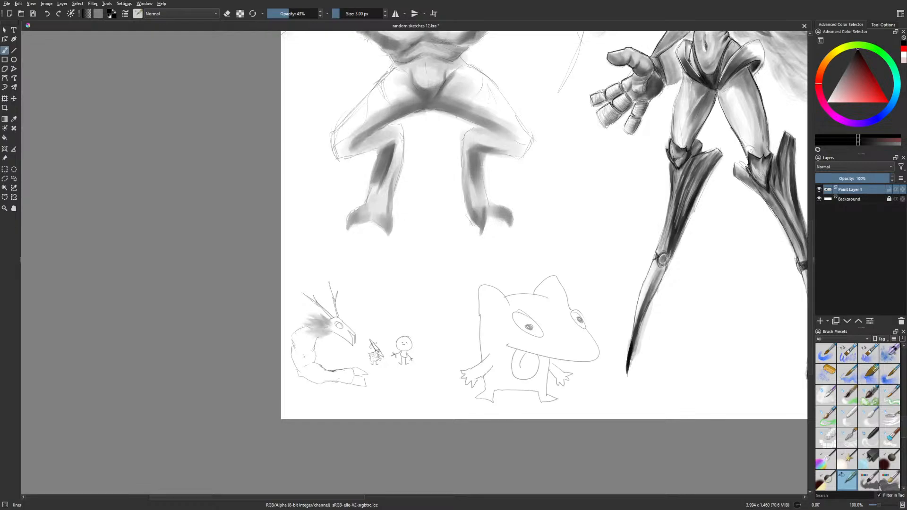
key("m")
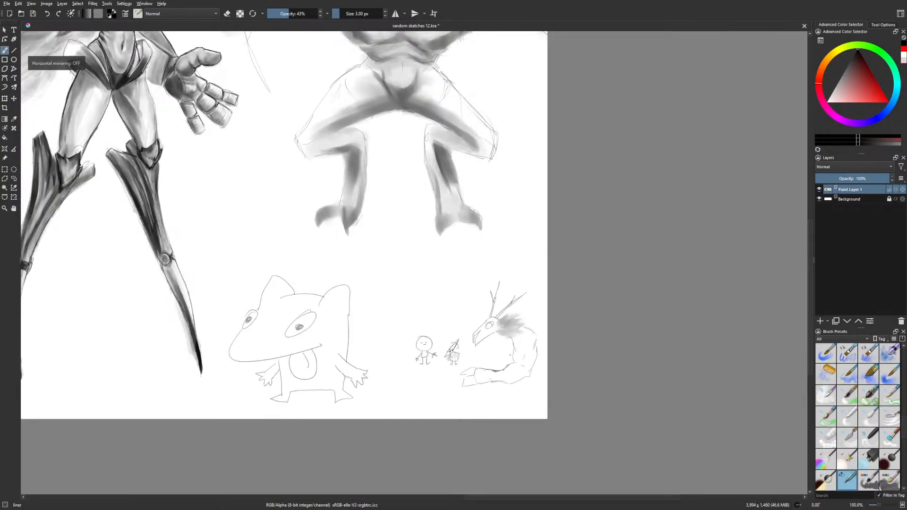
Darken the beast's mane with an 18 px brush, and draw its open jaw and second forearm with the liner brush
right_click(510, 364)
left_click(564, 361)
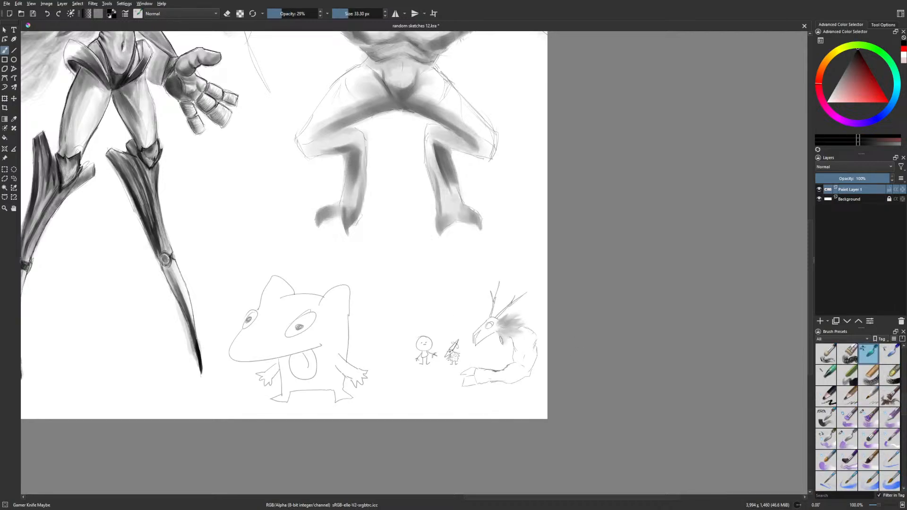
key("bracketleft")
key("bracketleft")
left_click_drag(513, 330, 530, 332)
right_click(551, 356)
left_click(535, 406)
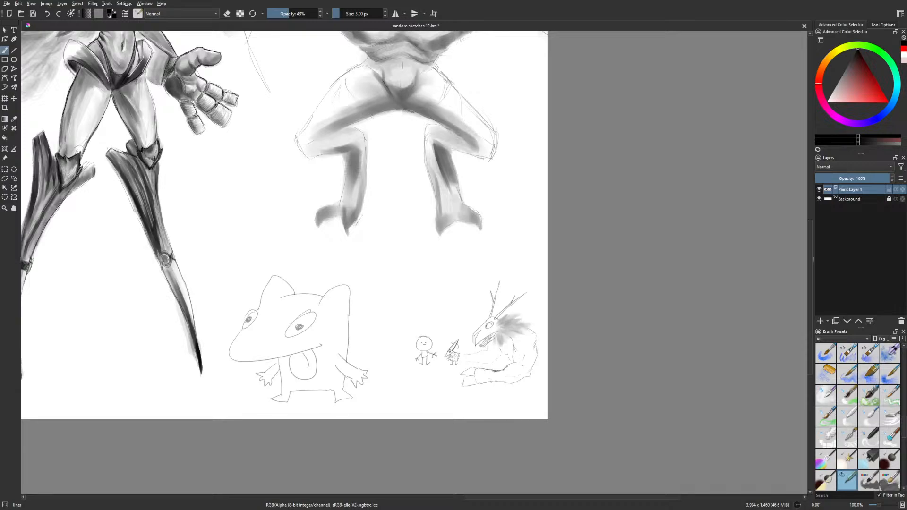
Raise the Gamer Knife Maybe brush opacity to 62% and paint darker strands into the beast's mane
right_click(542, 332)
left_click(510, 319)
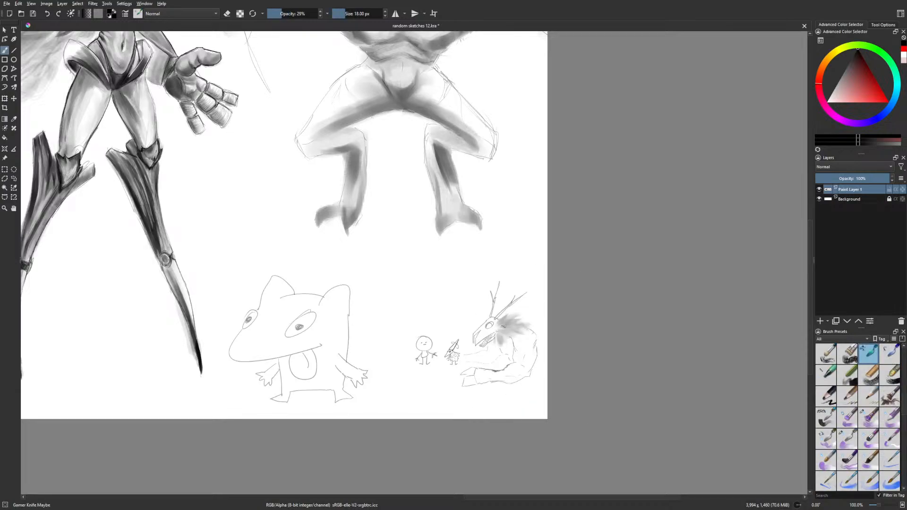
left_click_drag(498, 322, 505, 327)
left_click(299, 14)
mouse_move(521, 321)
left_mouse_down()
mouse_move(532, 327)
mouse_move(508, 338)
left_mouse_up()
Add fine liner details beside the antlered beast's forearm and body
right_click(542, 355)
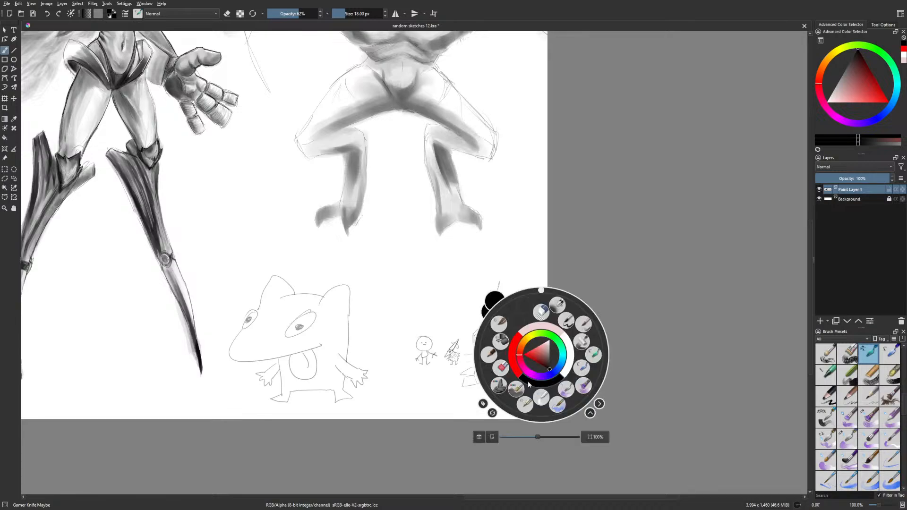
left_click(525, 404)
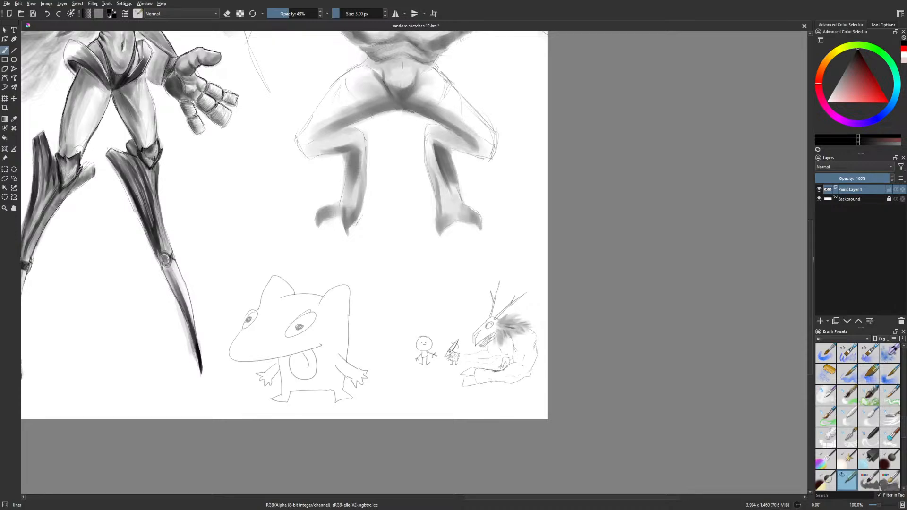
left_click_drag(570, 384, 571, 386)
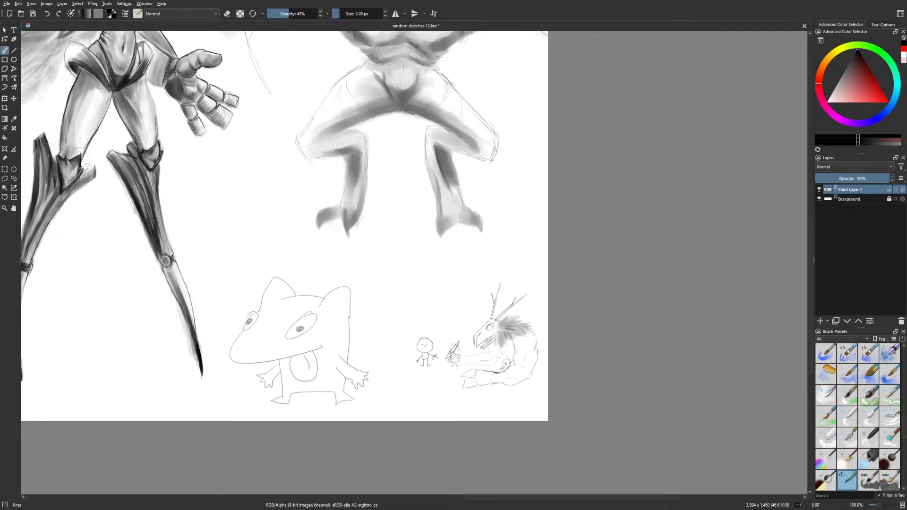
key("2")
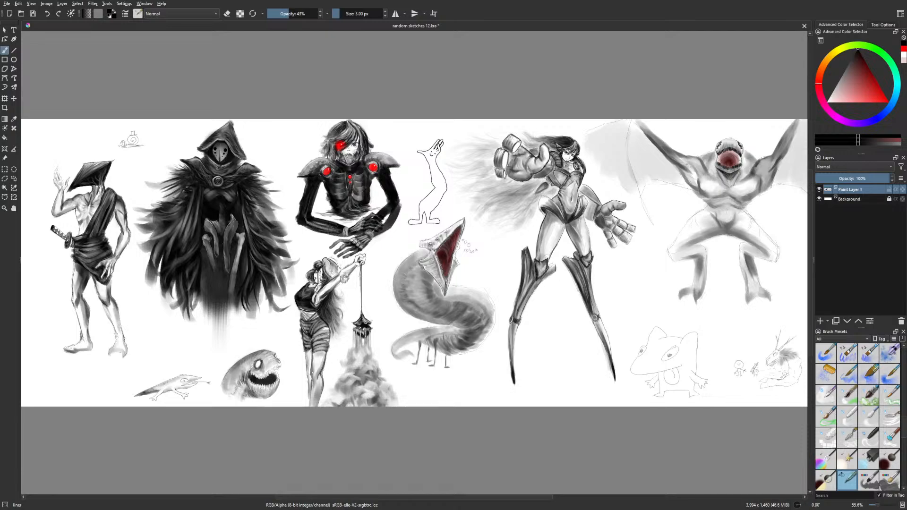
key("minus")
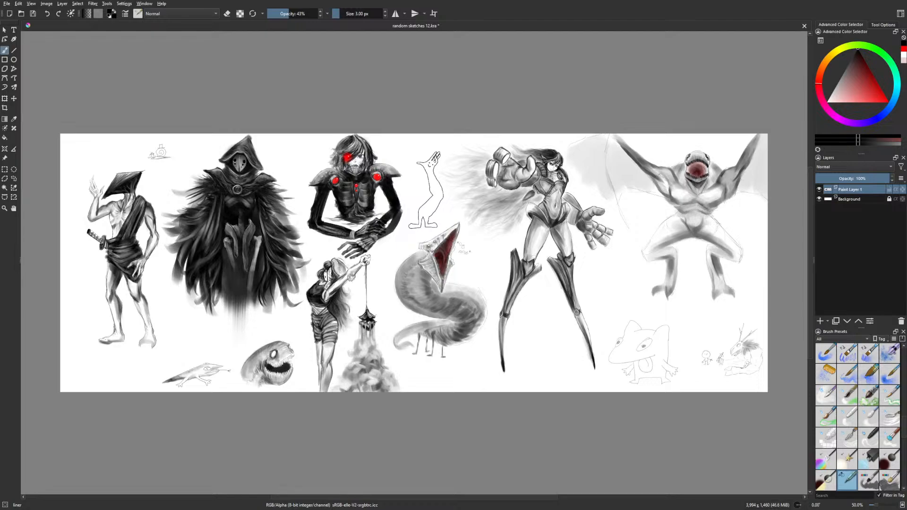
key("plus")
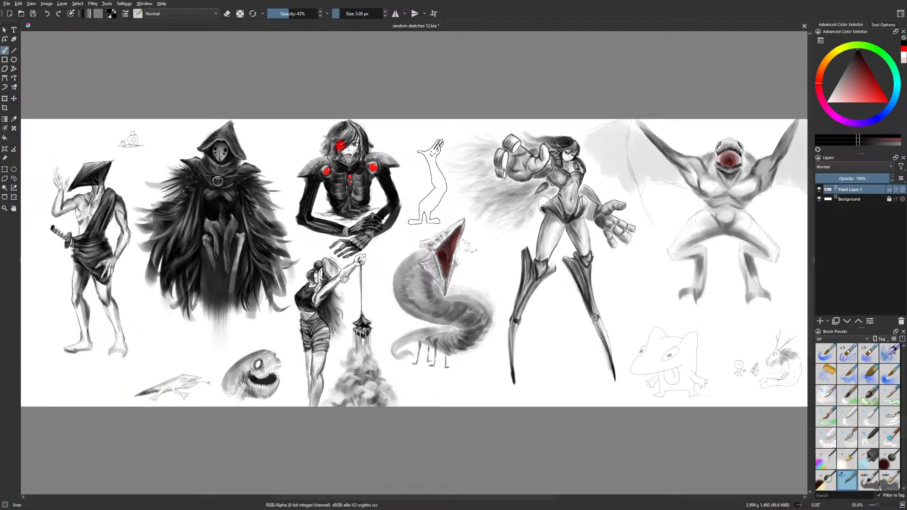